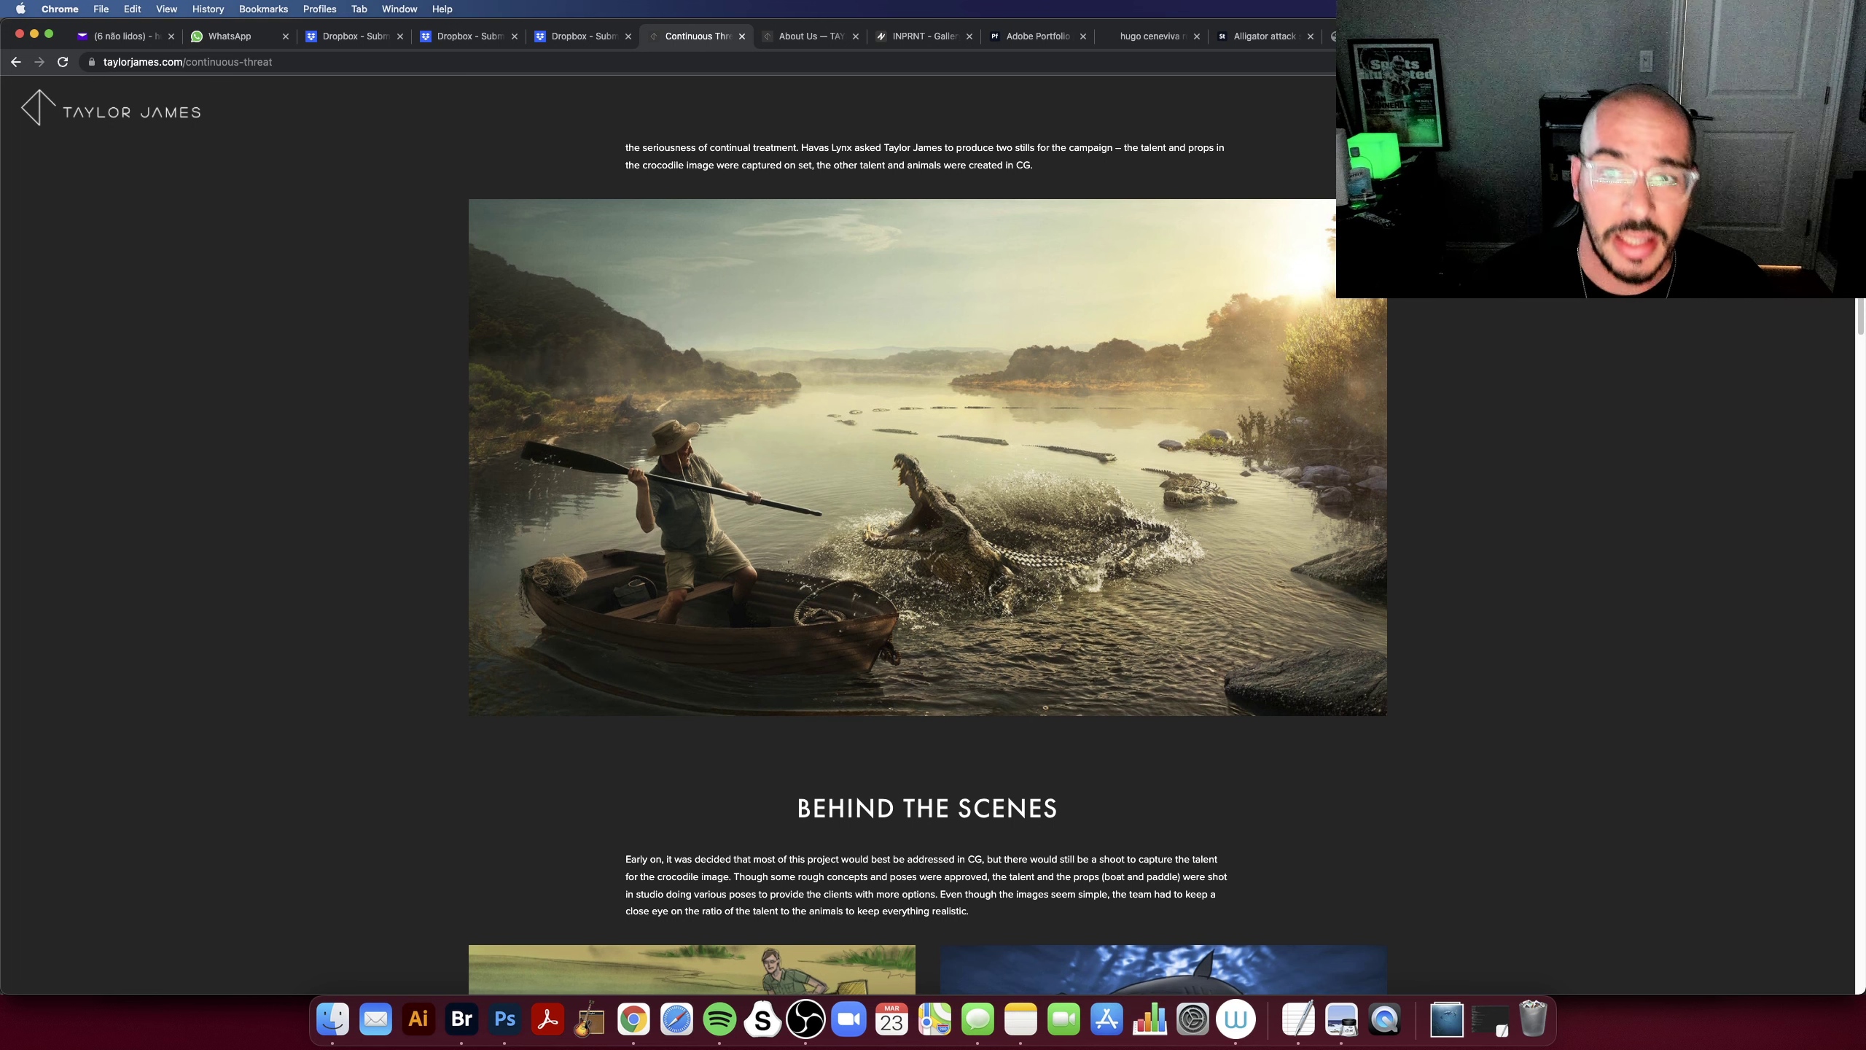
Step: Scroll the Continuous Threat page up to the CELGENE title, then down to the Behind the Scenes sketches
{"action": "scroll", "coordinate": [927, 514], "scroll_direction": "up", "scroll_amount": 1}
{"action": "scroll", "coordinate": [928, 515], "scroll_direction": "up", "scroll_amount": 5}
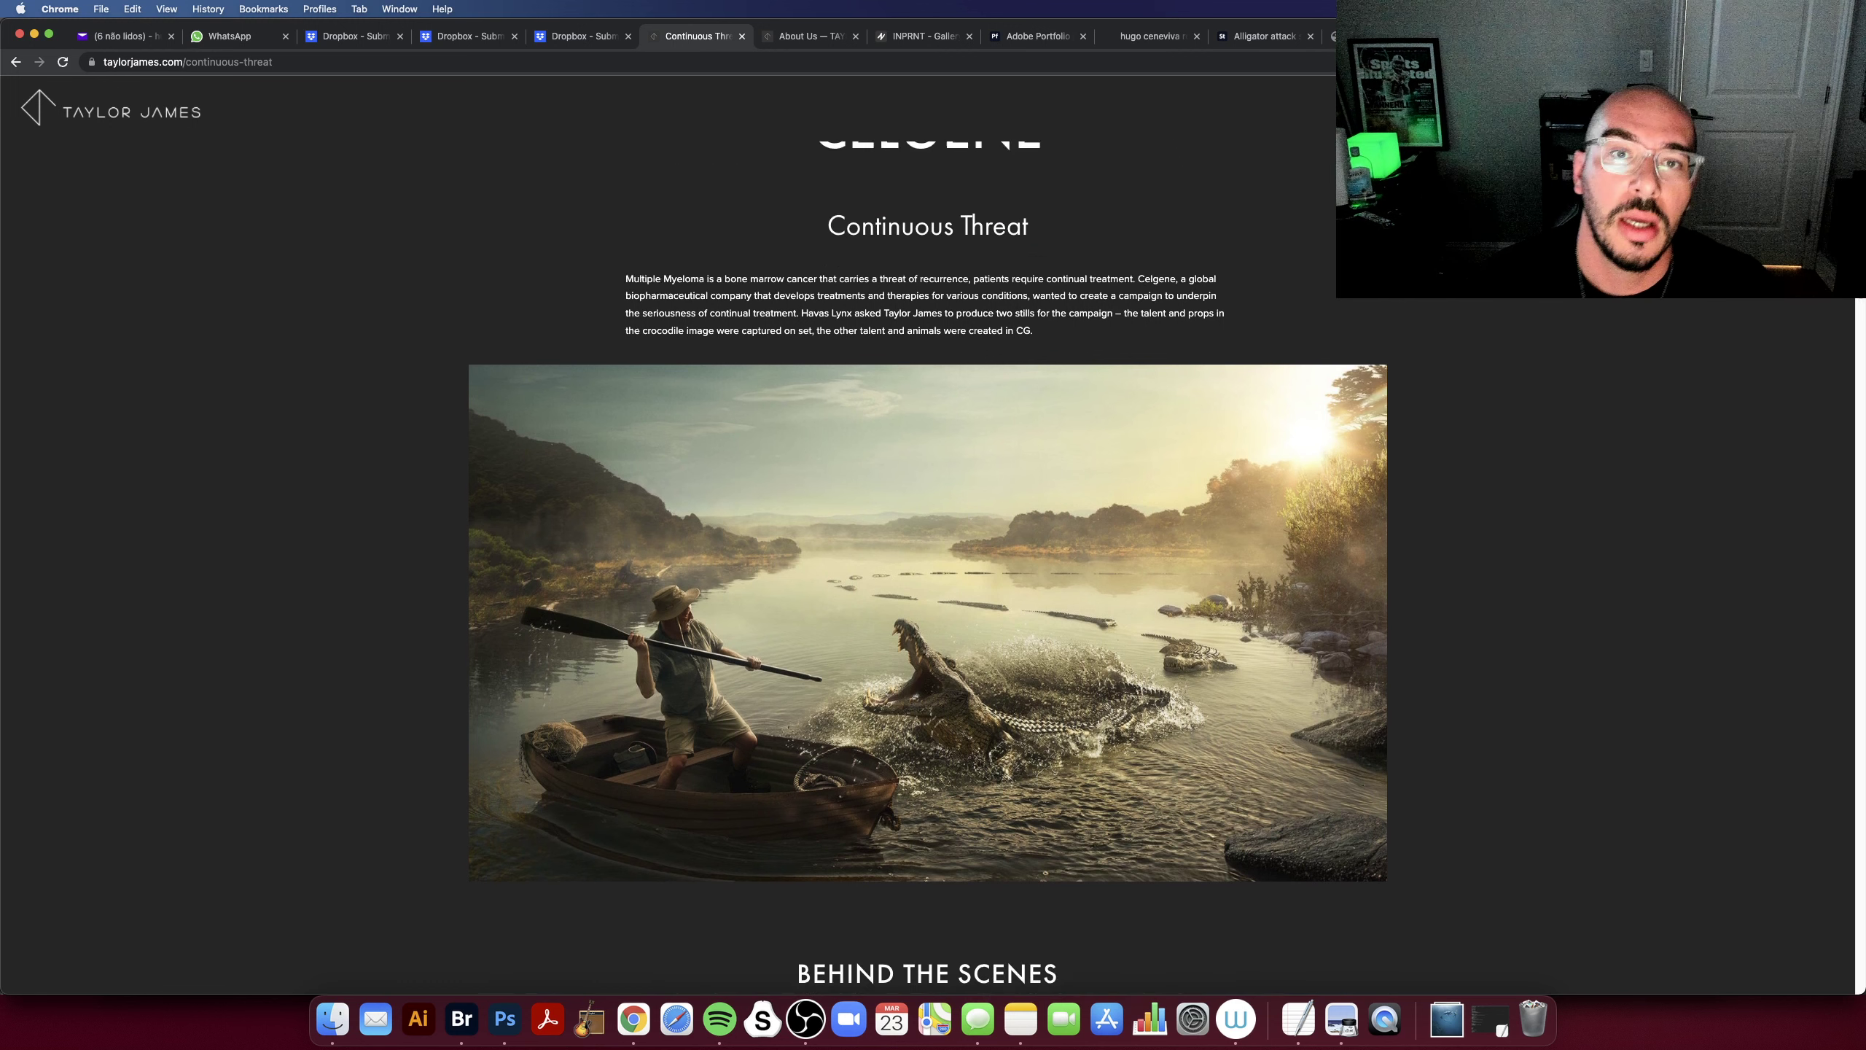
{"action": "scroll", "coordinate": [928, 514], "scroll_direction": "up", "scroll_amount": 3}
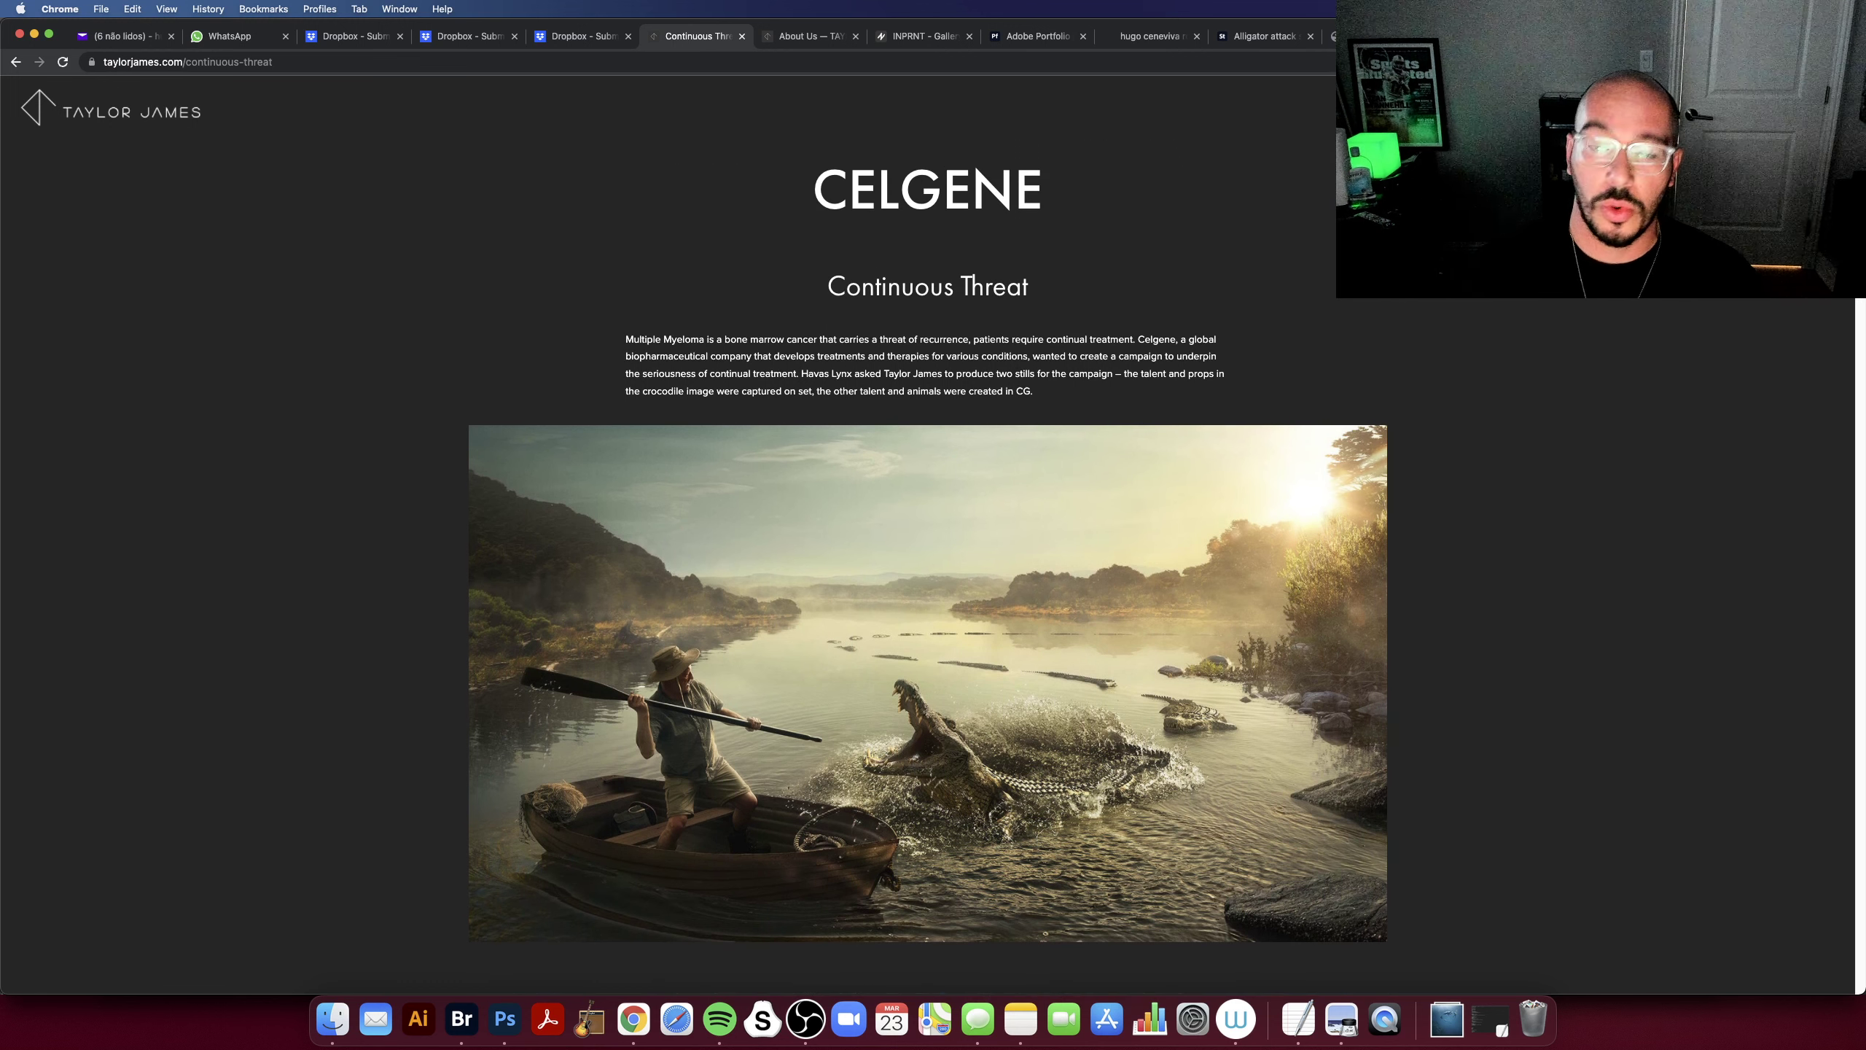
{"action": "scroll", "coordinate": [843, 297], "scroll_direction": "down", "scroll_amount": 1}
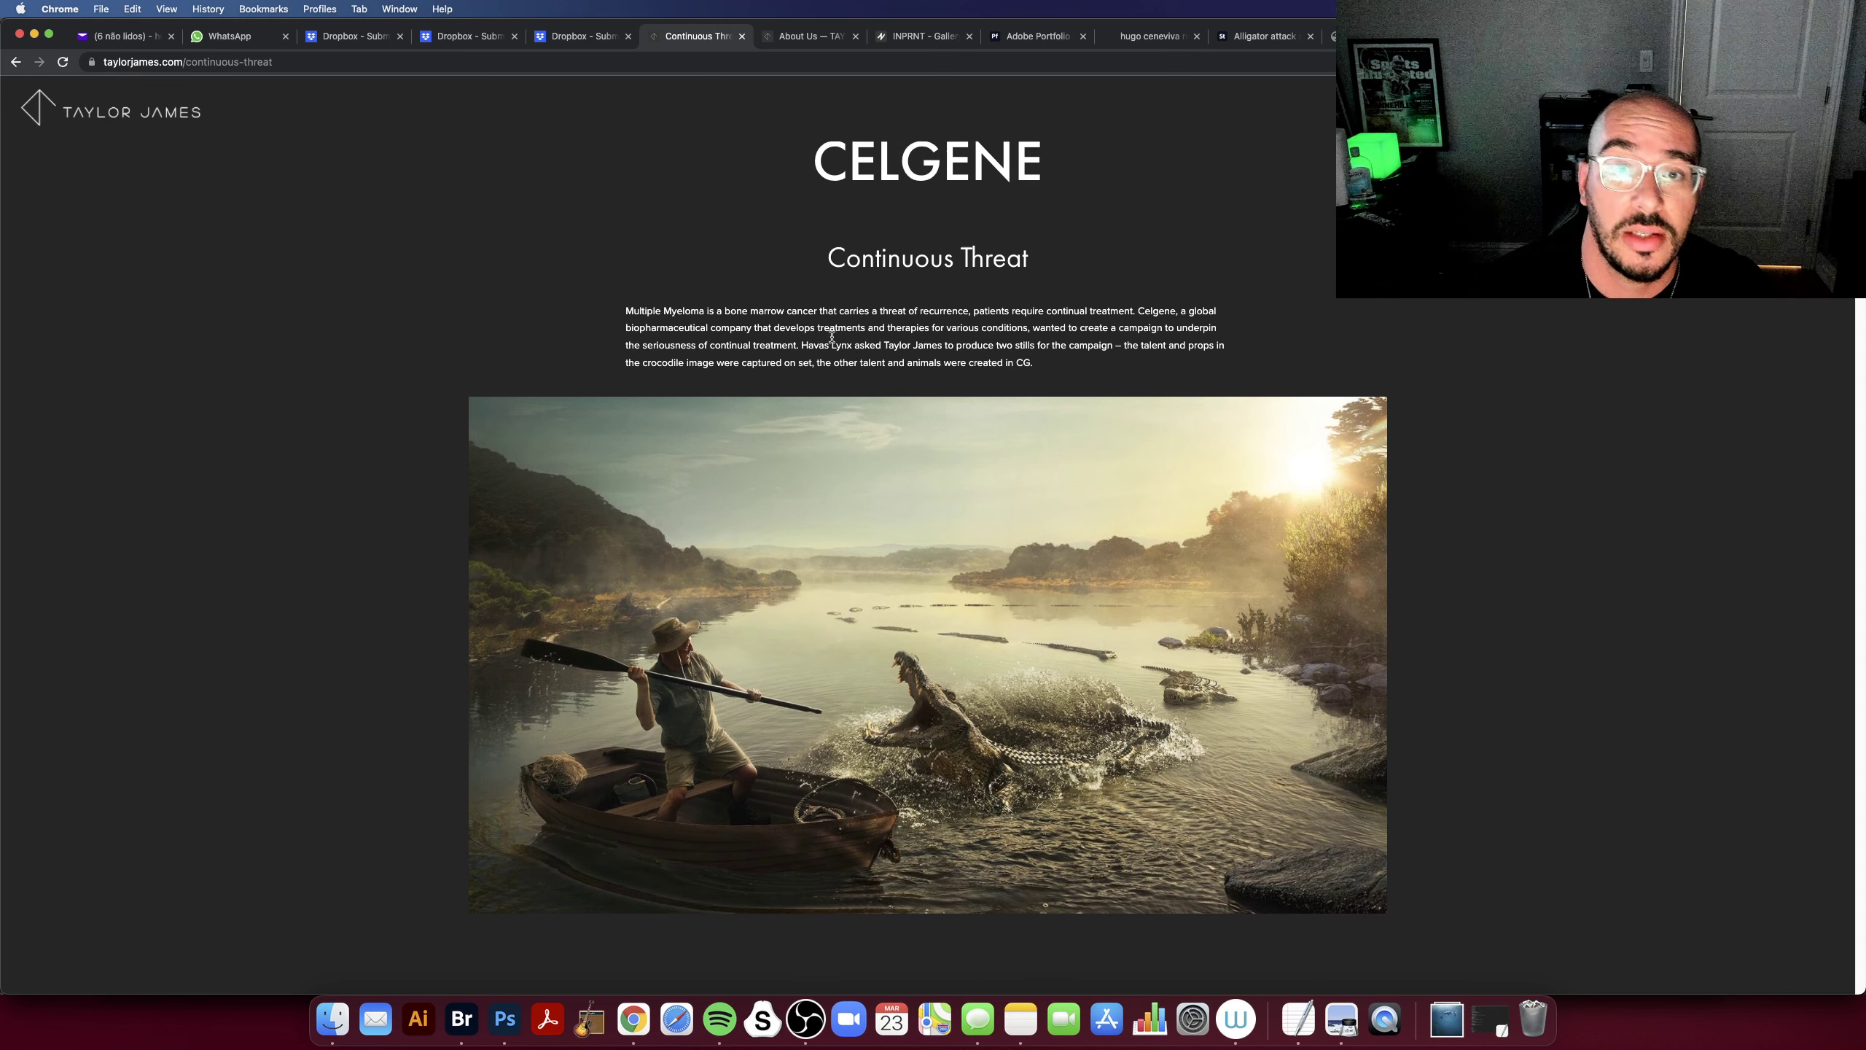
{"action": "scroll", "coordinate": [843, 297], "scroll_direction": "up", "scroll_amount": 1}
{"action": "scroll", "coordinate": [1293, 279], "scroll_direction": "down", "scroll_amount": 2}
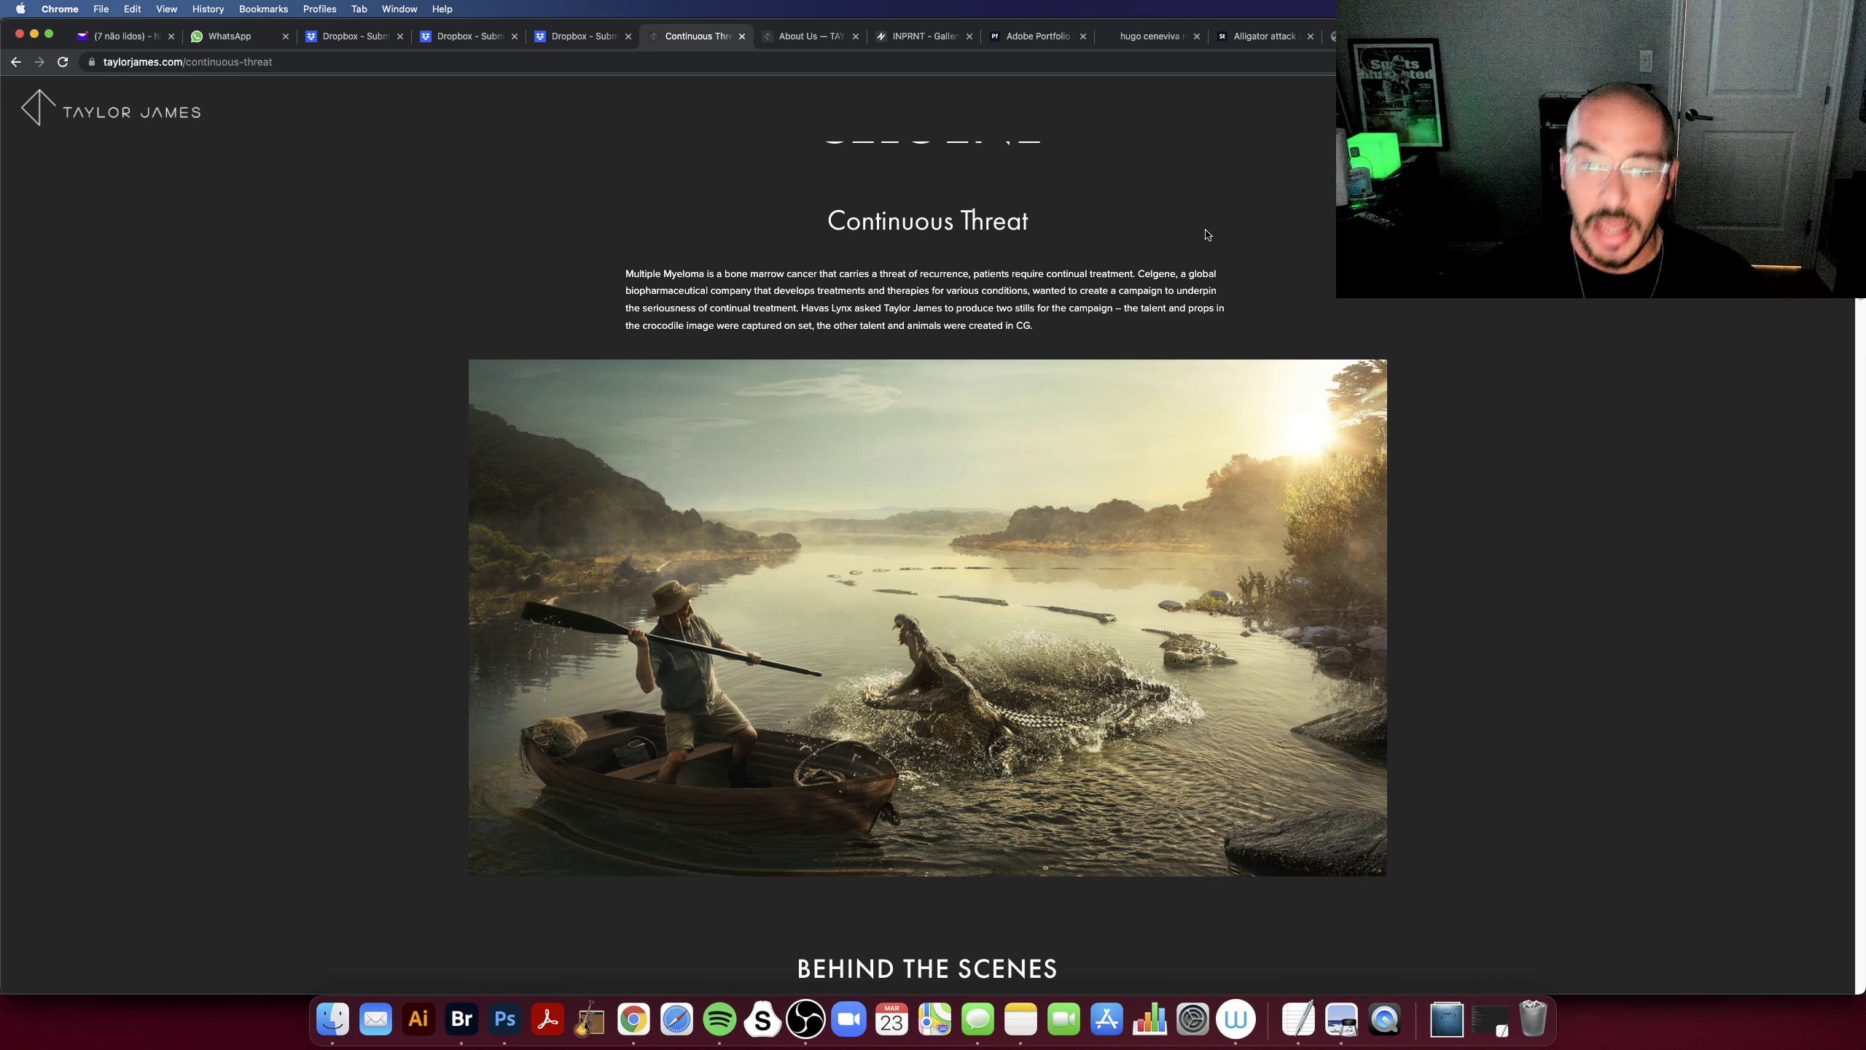
{"action": "scroll", "coordinate": [1194, 281], "scroll_direction": "down", "scroll_amount": 2}
{"action": "scroll", "coordinate": [1195, 281], "scroll_direction": "up", "scroll_amount": 1}
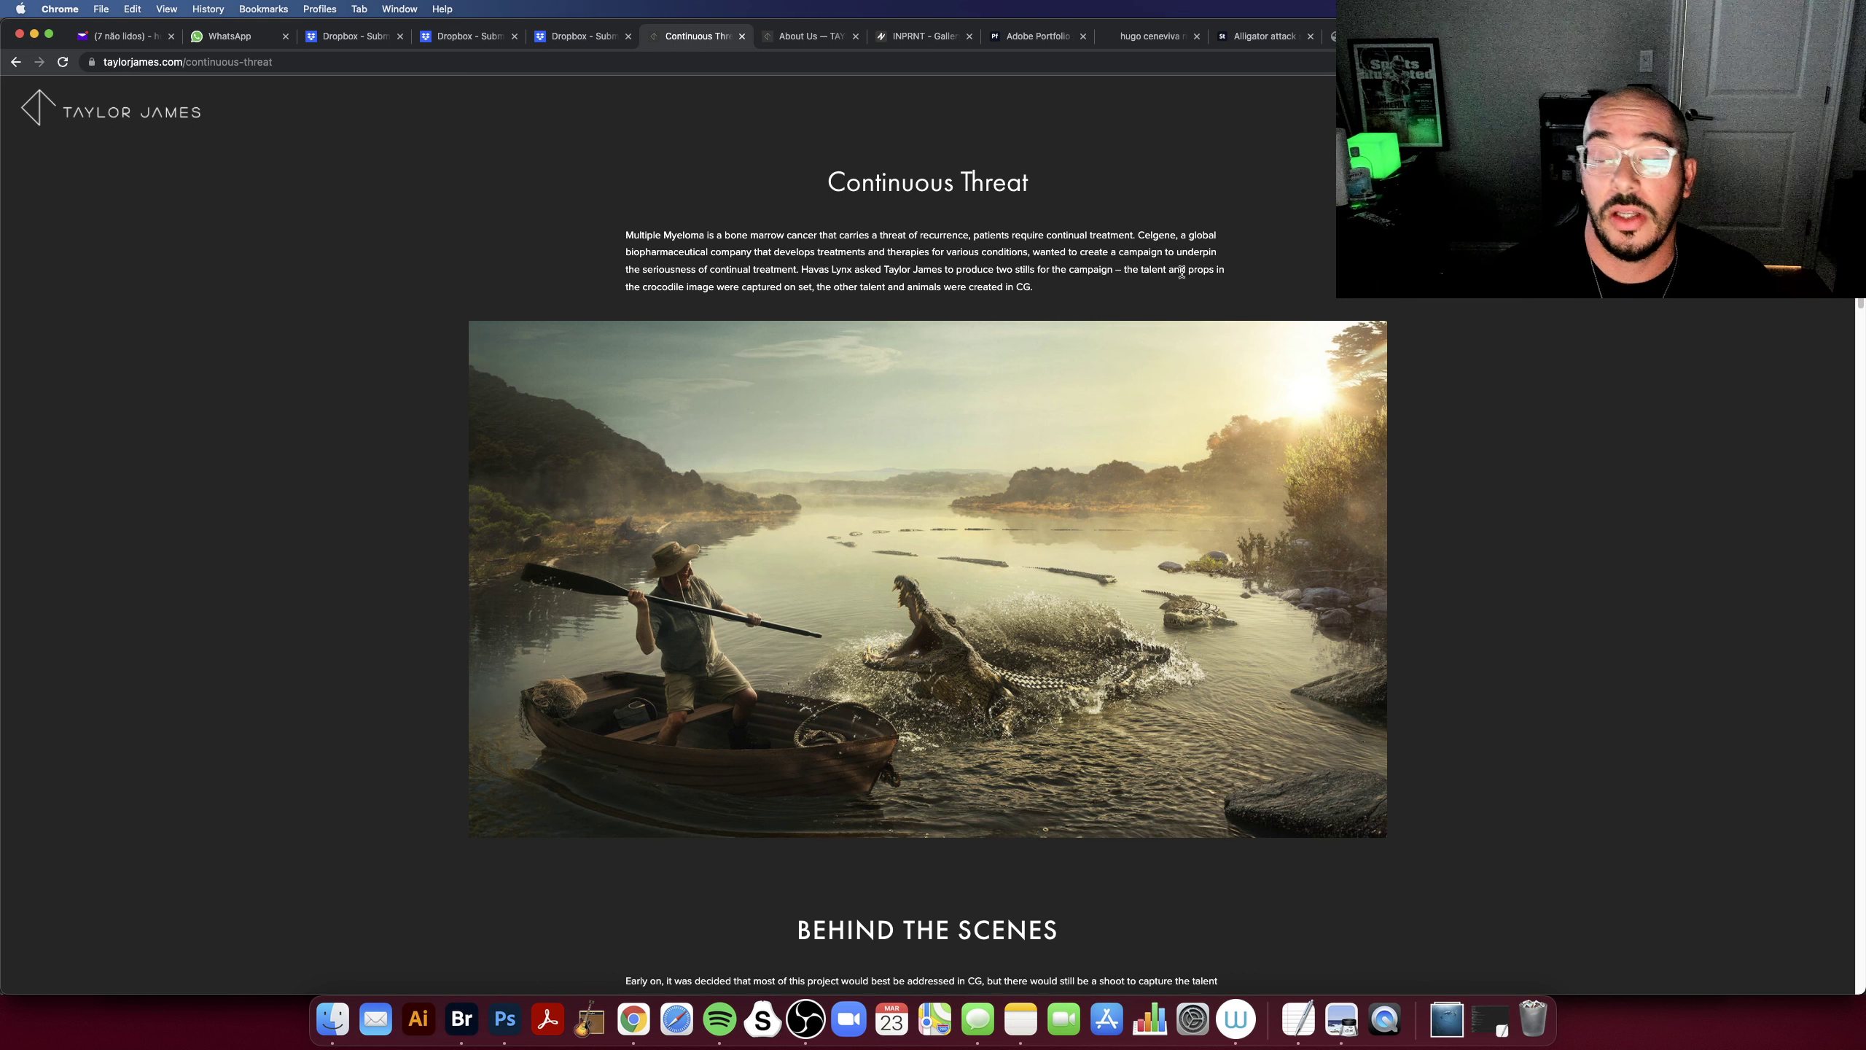
{"action": "scroll", "coordinate": [1038, 314], "scroll_direction": "down", "scroll_amount": 2}
{"action": "scroll", "coordinate": [1038, 314], "scroll_direction": "up", "scroll_amount": 1}
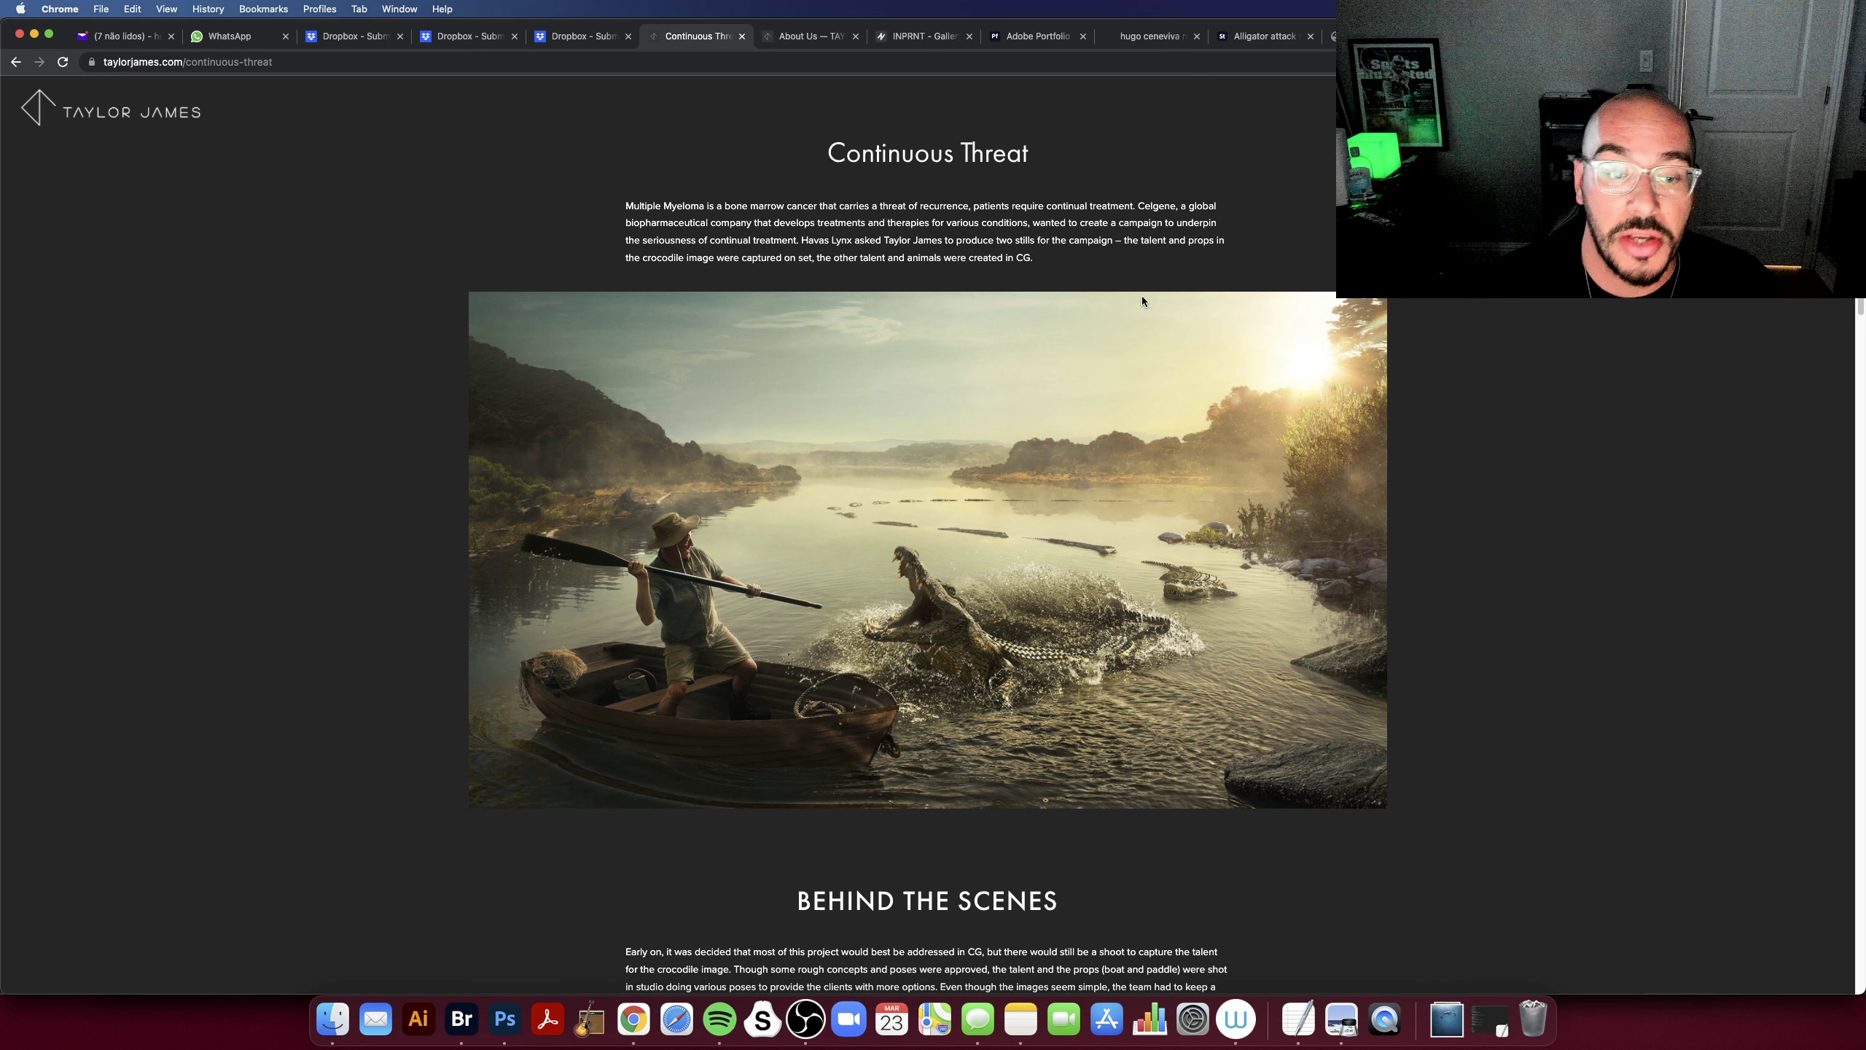
{"action": "scroll", "coordinate": [1117, 447], "scroll_direction": "down", "scroll_amount": 5}
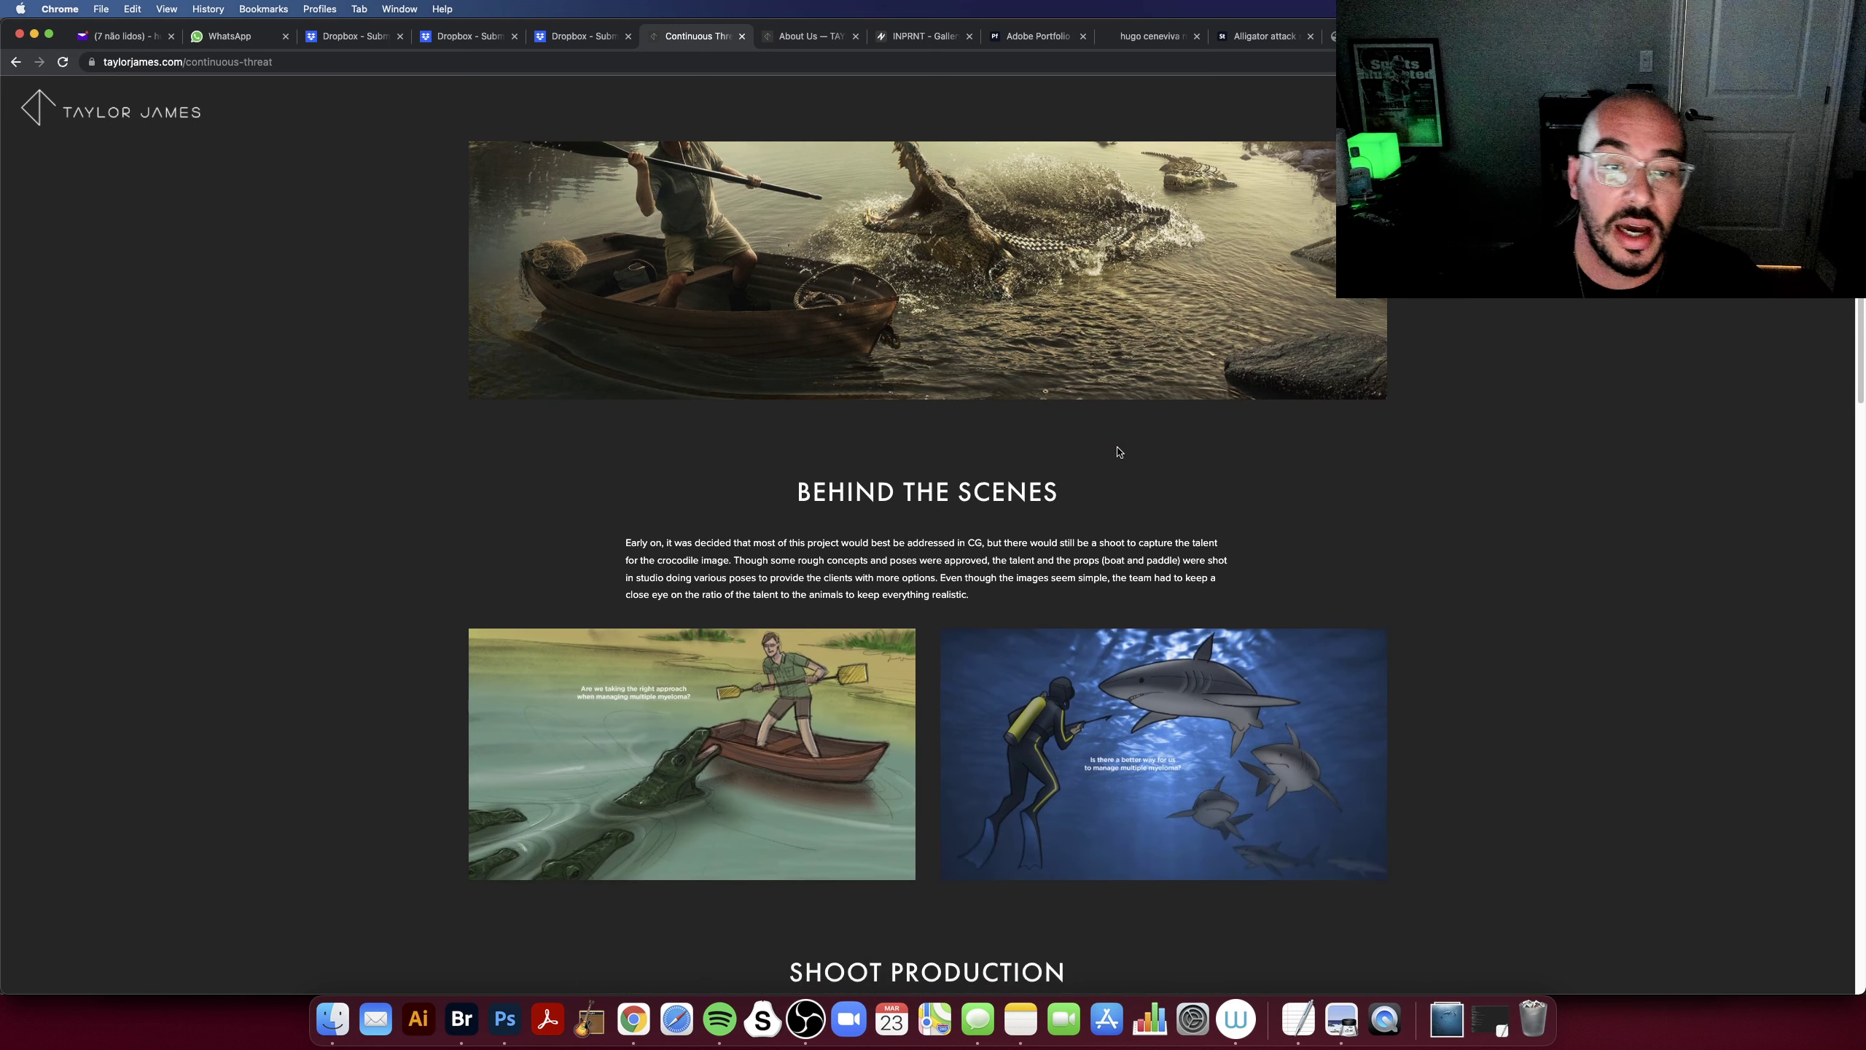
Step: Scroll past the Shoot Production photo grid down to the Post Production heading and its video player
{"action": "scroll", "coordinate": [1118, 451], "scroll_direction": "down", "scroll_amount": 1}
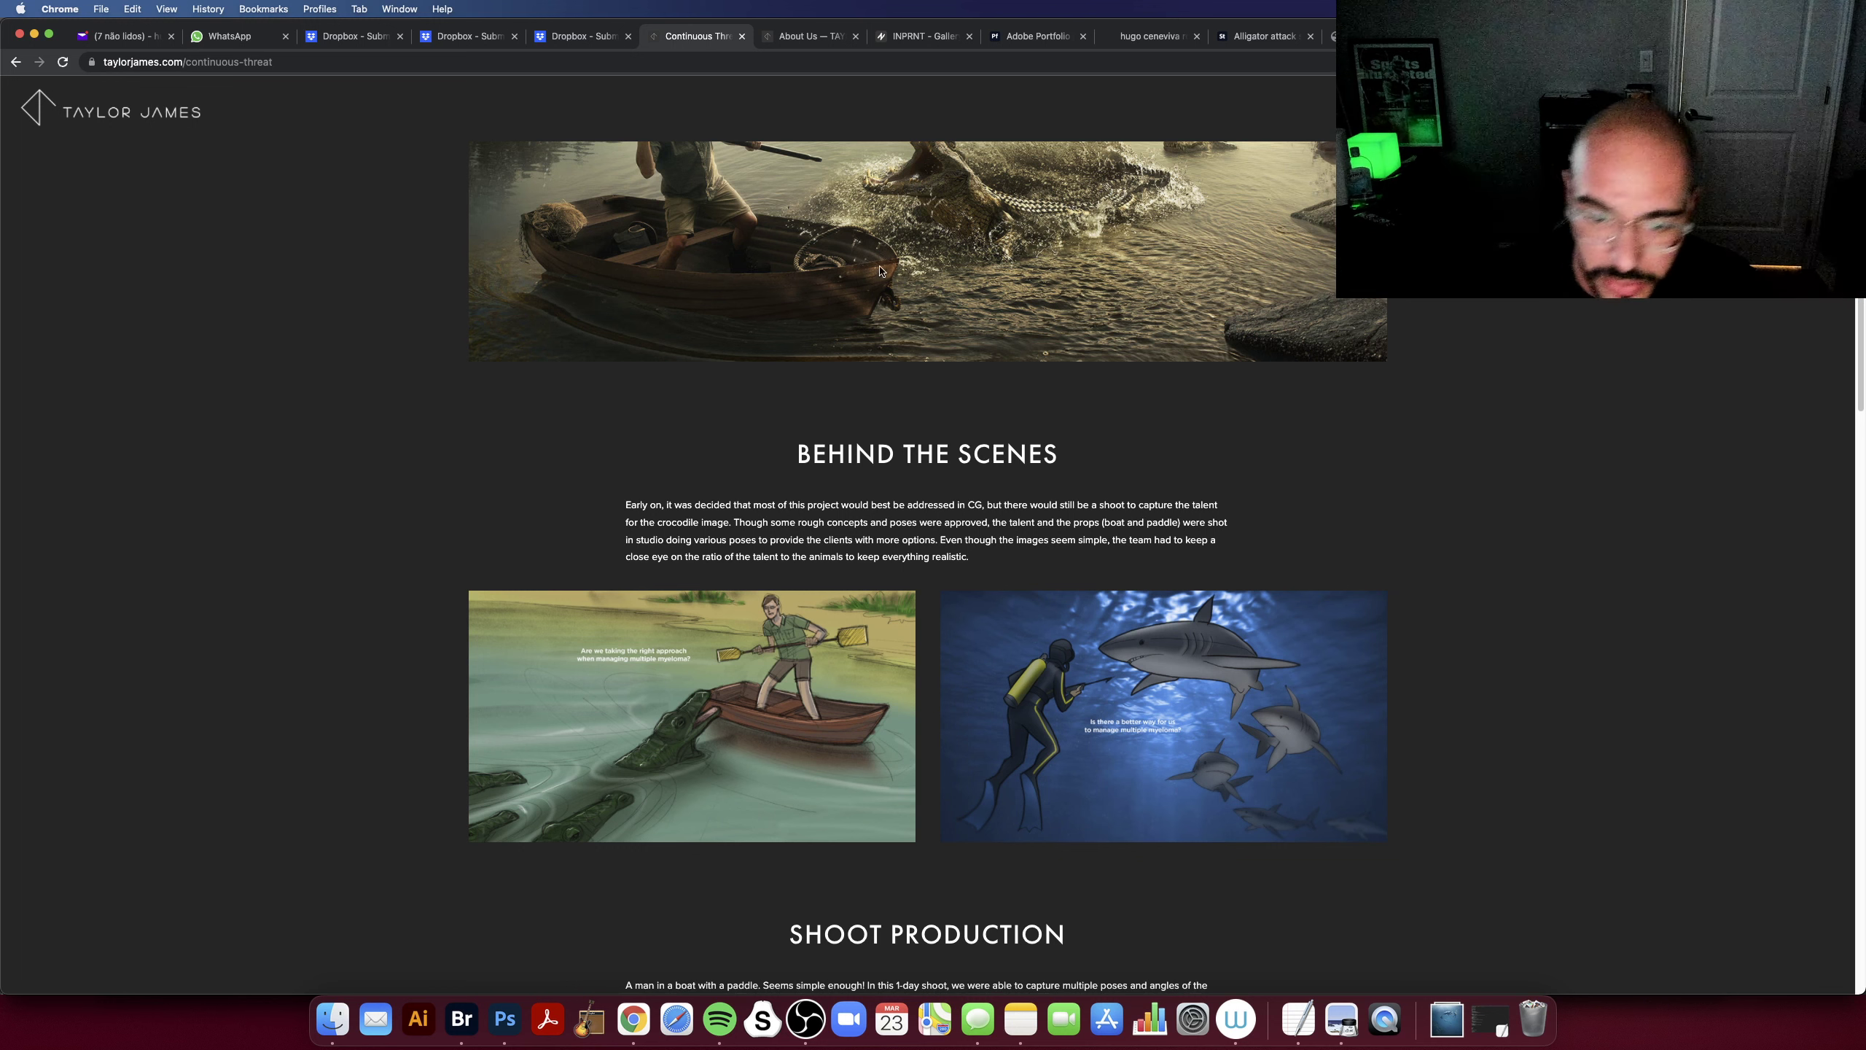
{"action": "scroll", "coordinate": [886, 249], "scroll_direction": "down", "scroll_amount": 5}
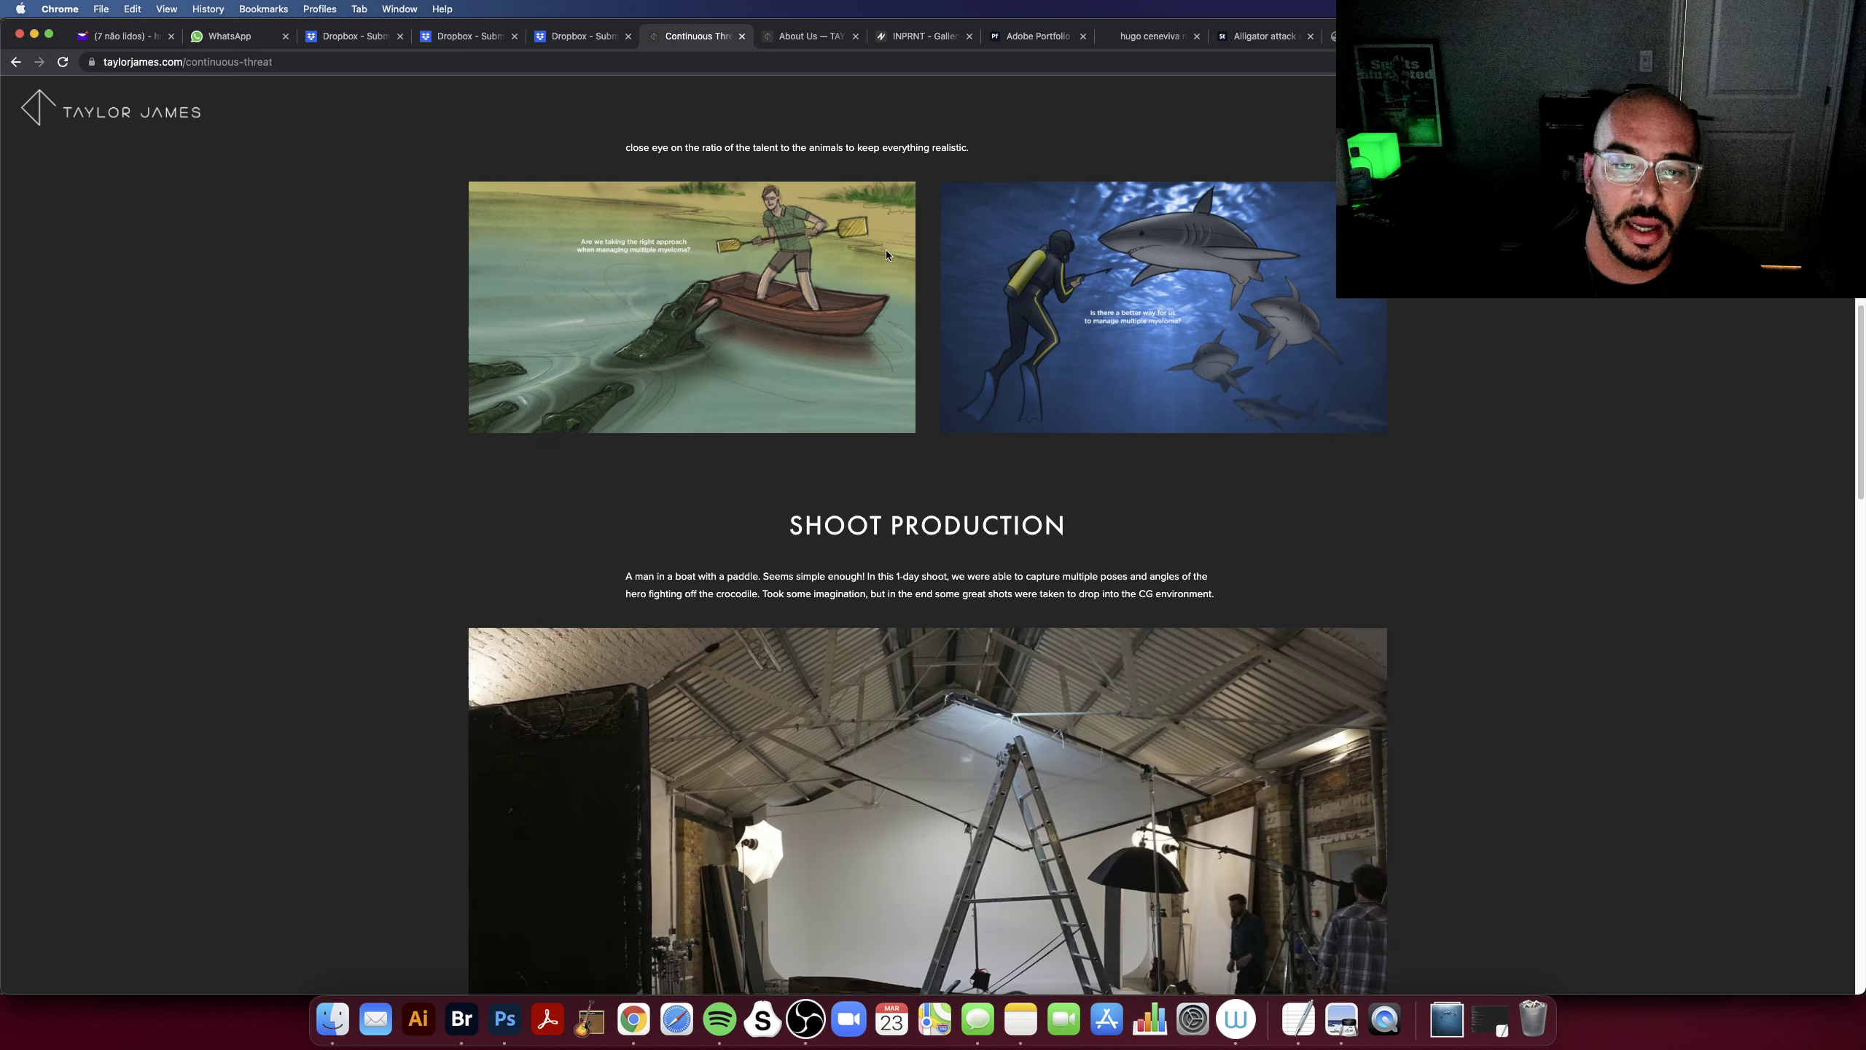
{"action": "scroll", "coordinate": [886, 249], "scroll_direction": "down", "scroll_amount": 2}
{"action": "scroll", "coordinate": [885, 249], "scroll_direction": "down", "scroll_amount": 2}
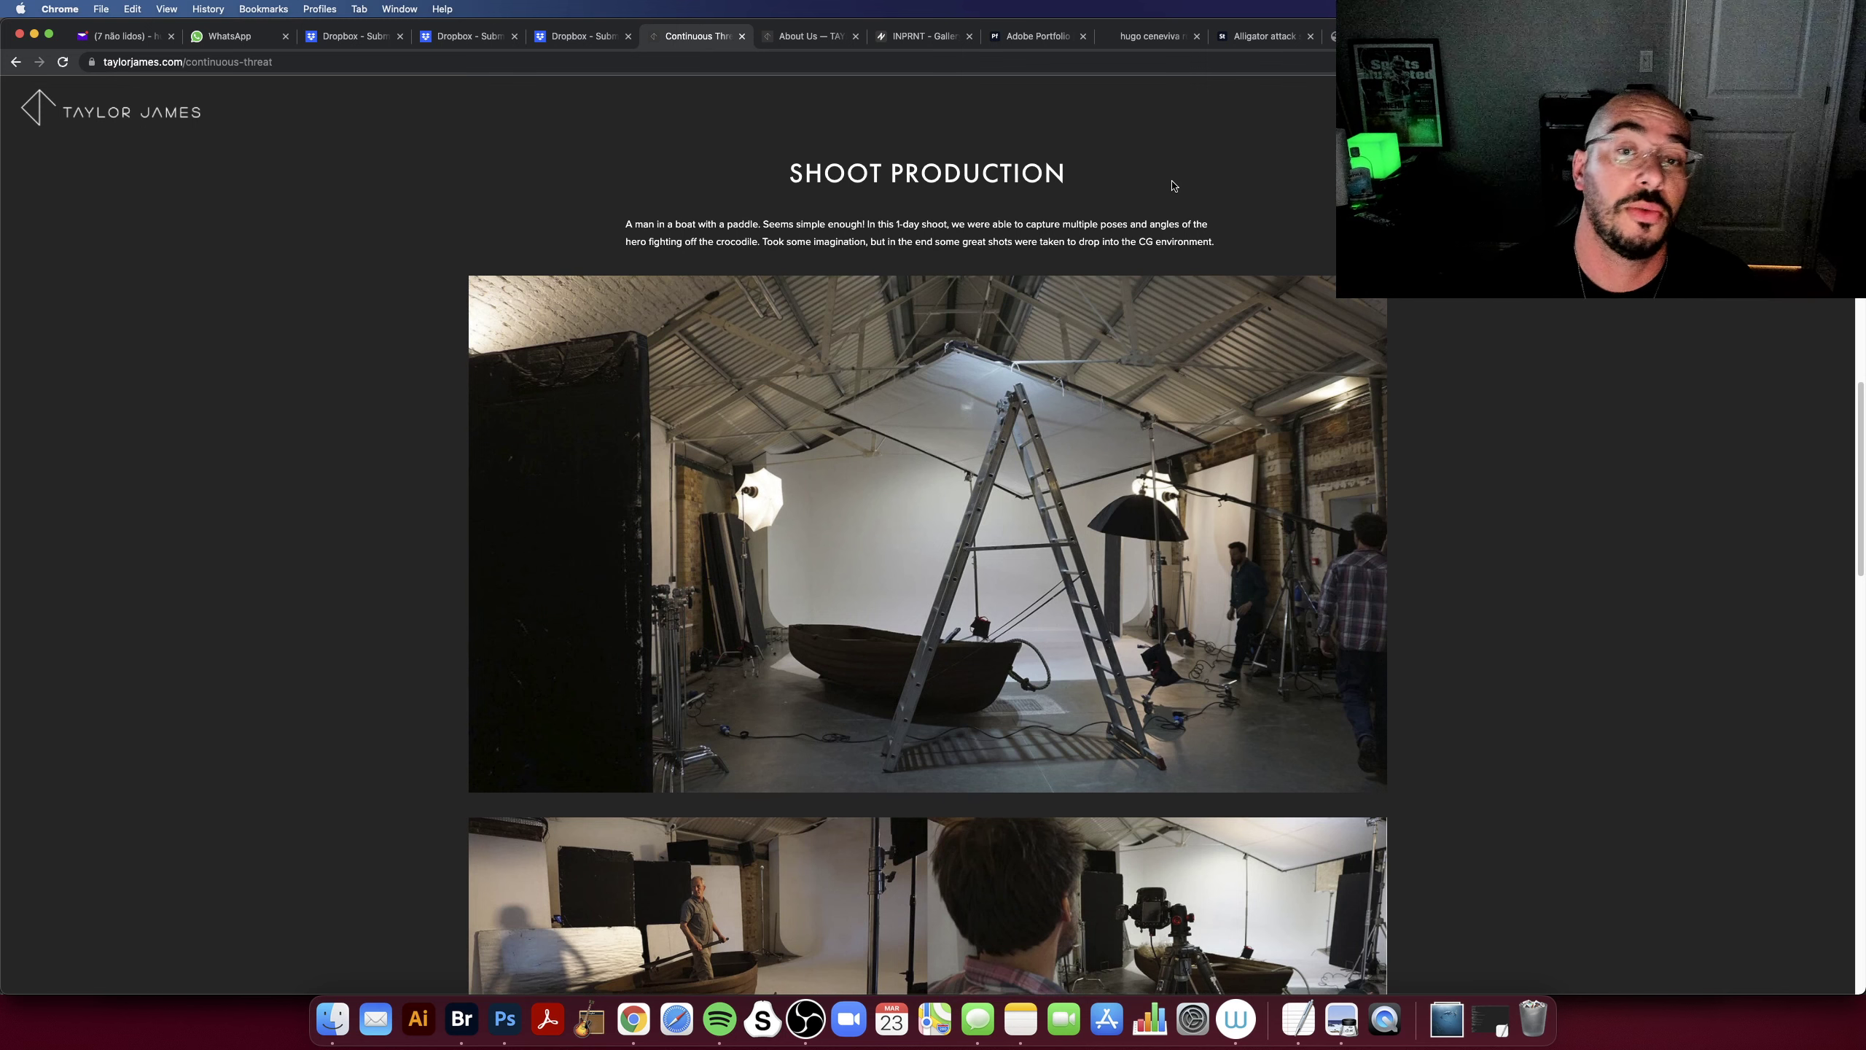
{"action": "scroll", "coordinate": [1148, 197], "scroll_direction": "down", "scroll_amount": 2}
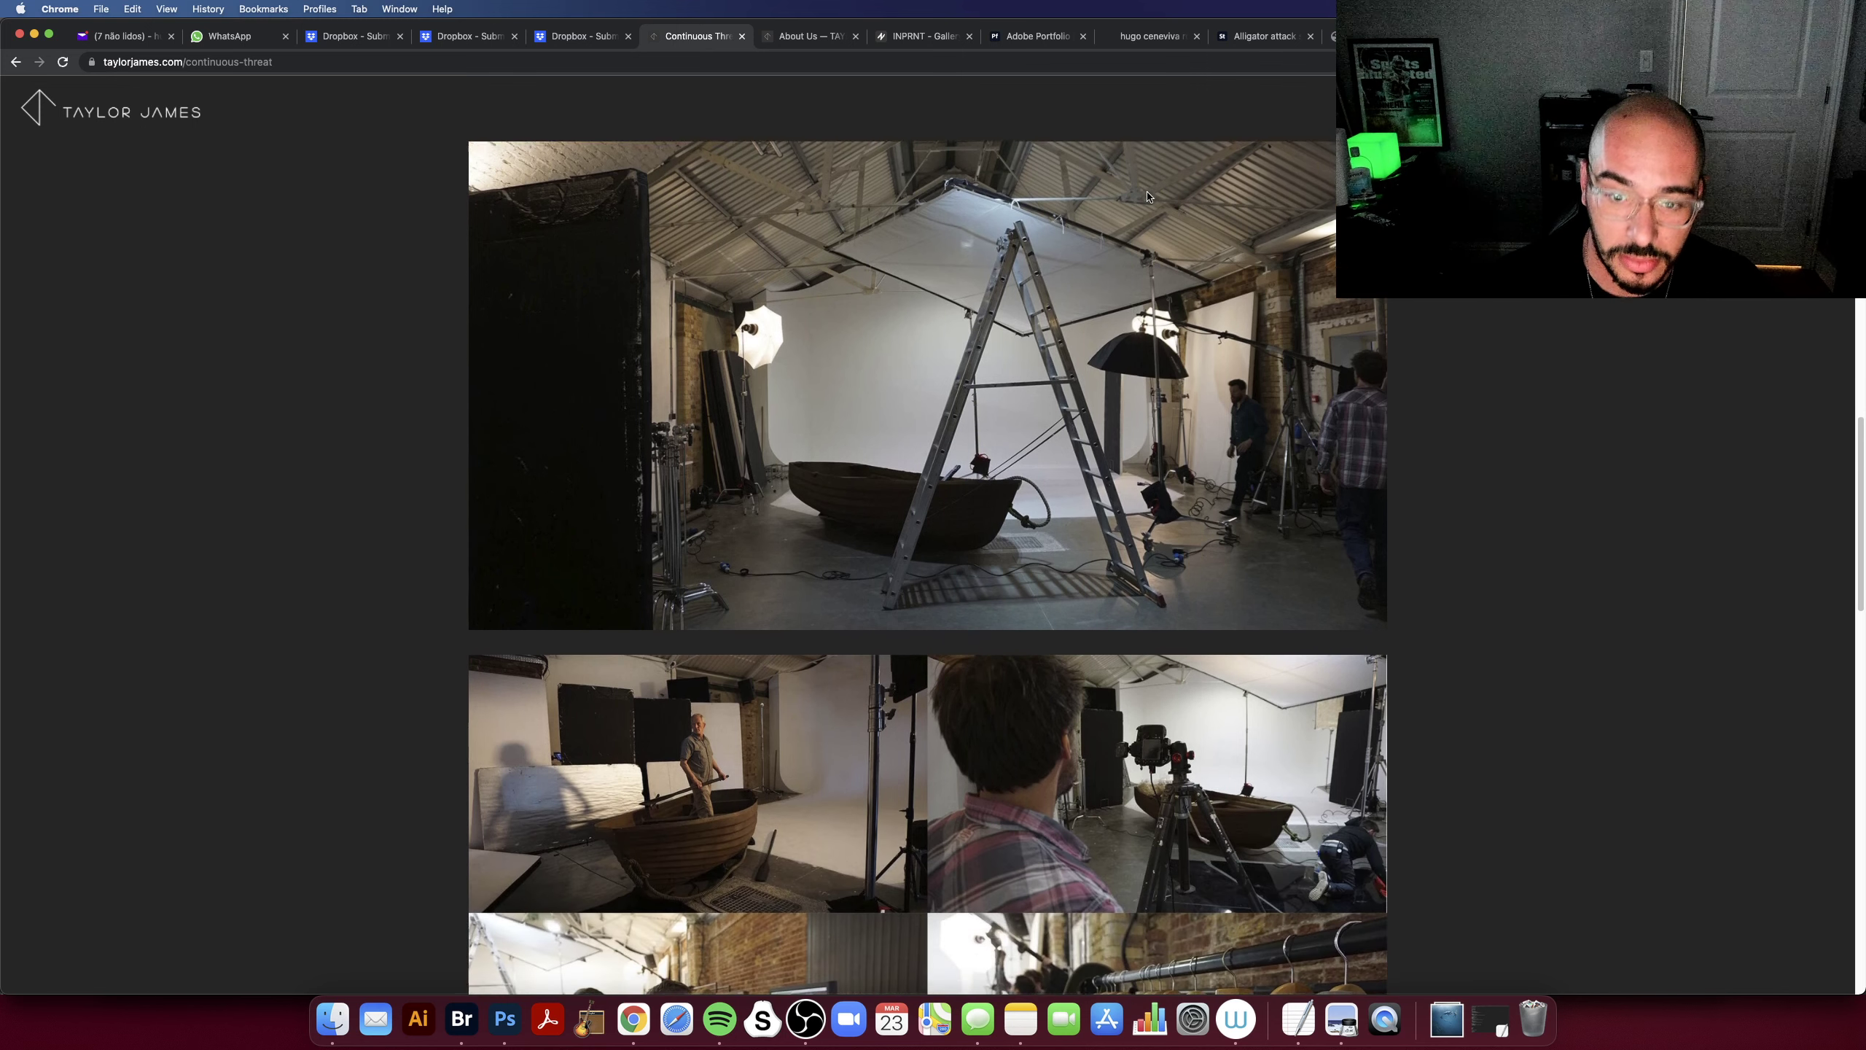
{"action": "scroll", "coordinate": [1176, 198], "scroll_direction": "down", "scroll_amount": 1}
{"action": "scroll", "coordinate": [1197, 200], "scroll_direction": "down", "scroll_amount": 2}
{"action": "scroll", "coordinate": [1226, 203], "scroll_direction": "down", "scroll_amount": 2}
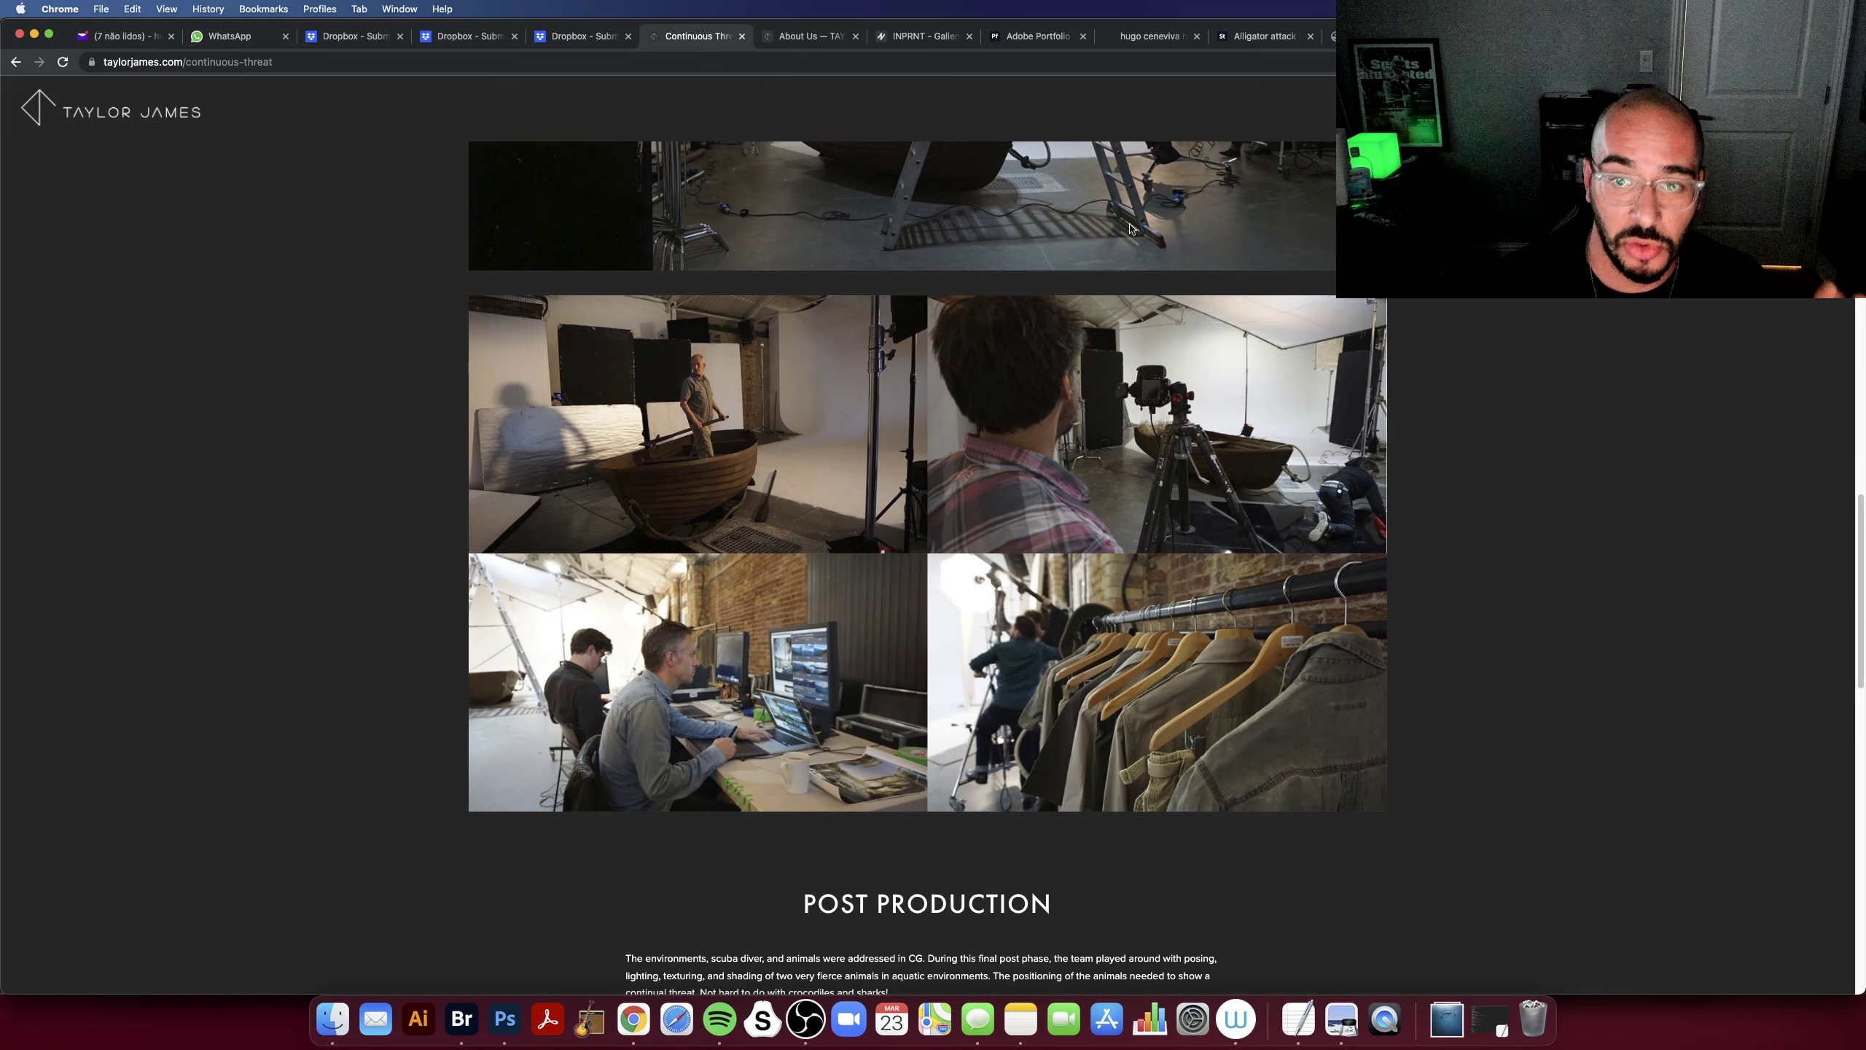
{"action": "scroll", "coordinate": [911, 384], "scroll_direction": "up", "scroll_amount": 2}
{"action": "scroll", "coordinate": [911, 385], "scroll_direction": "up", "scroll_amount": 4}
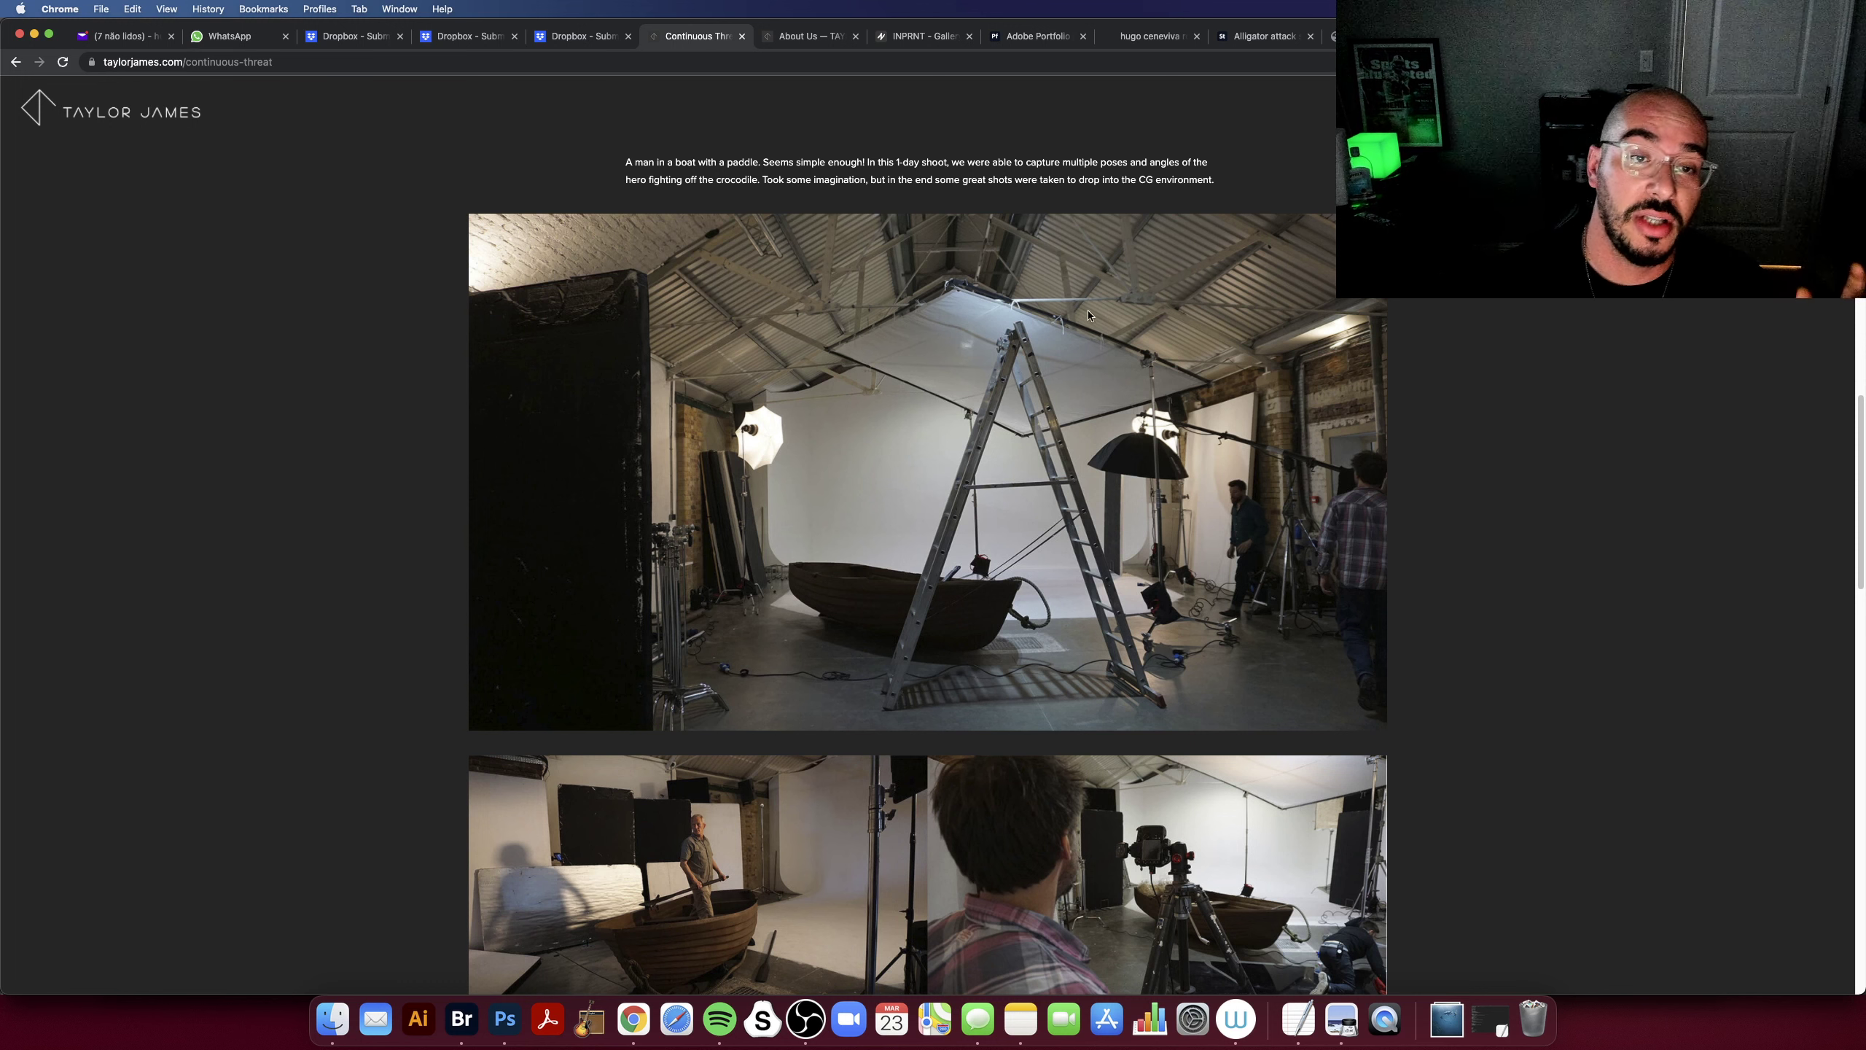
{"action": "scroll", "coordinate": [1089, 398], "scroll_direction": "down", "scroll_amount": 5}
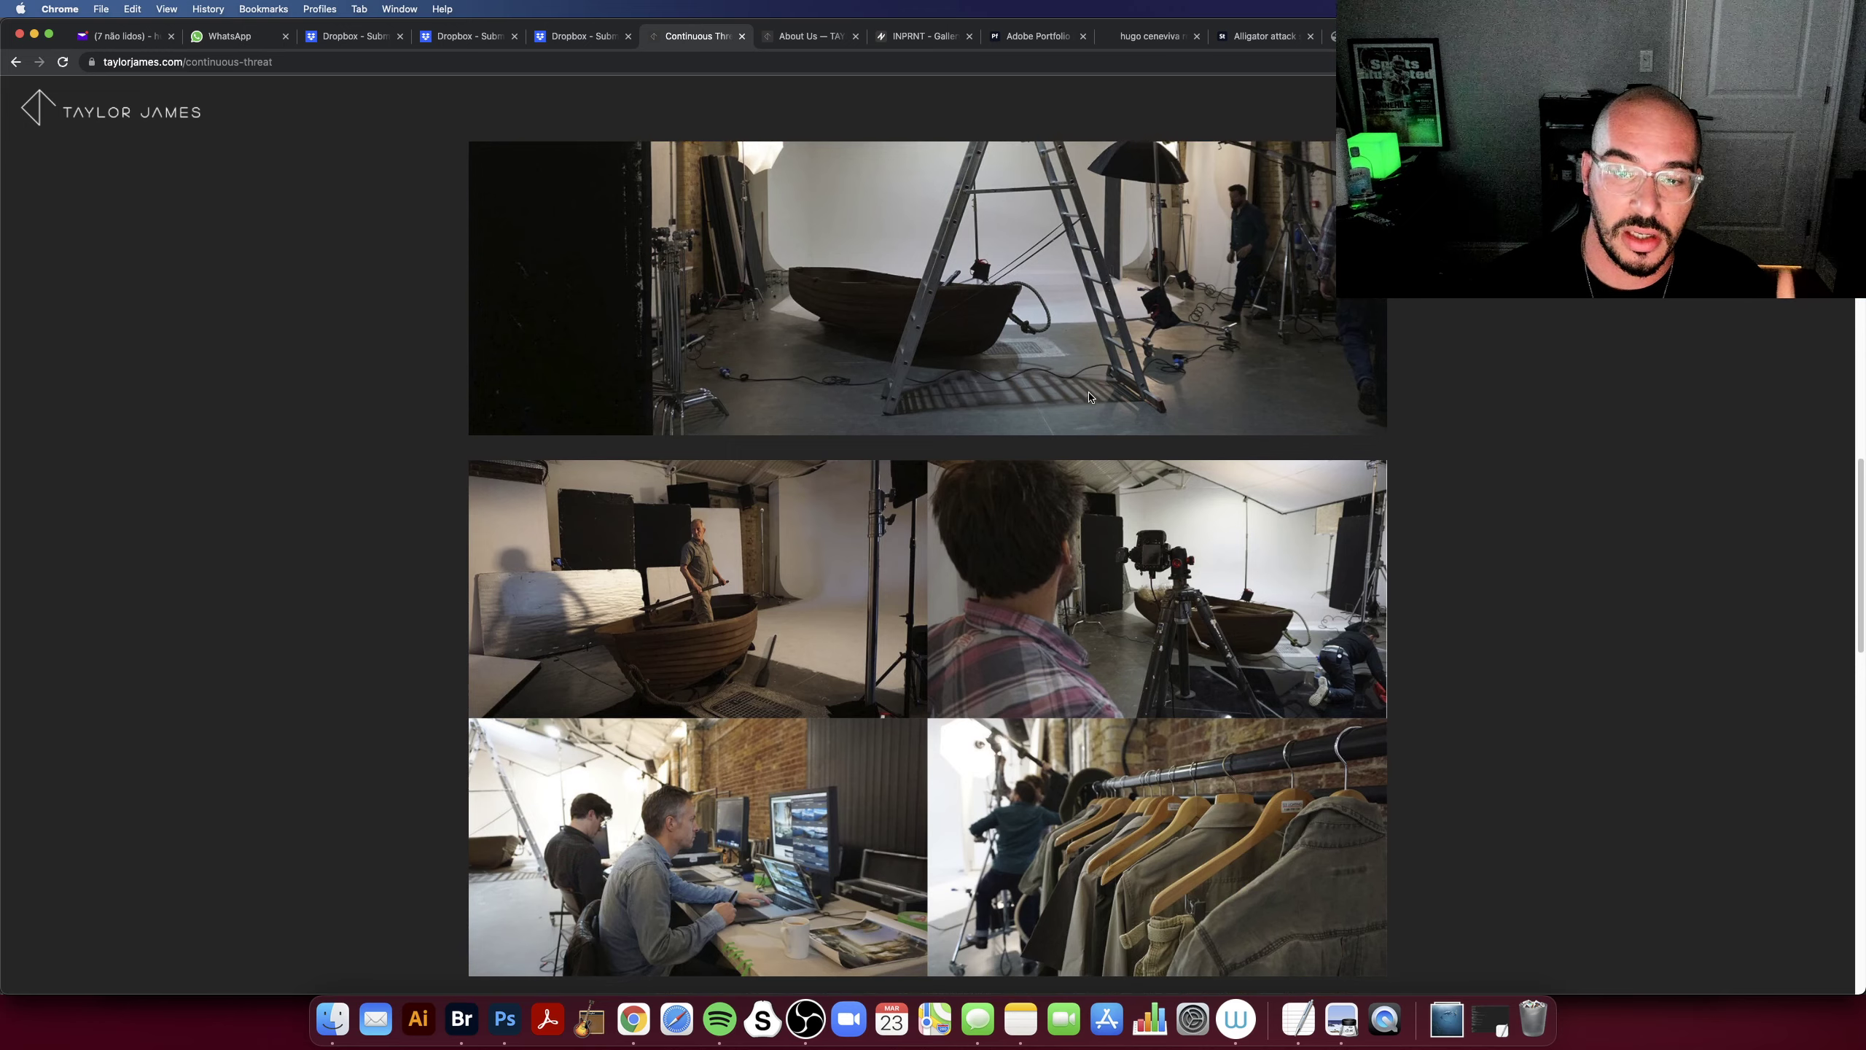
{"action": "scroll", "coordinate": [1090, 397], "scroll_direction": "down", "scroll_amount": 2}
{"action": "scroll", "coordinate": [1090, 397], "scroll_direction": "down", "scroll_amount": 4}
{"action": "scroll", "coordinate": [1090, 397], "scroll_direction": "down", "scroll_amount": 3}
{"action": "scroll", "coordinate": [1090, 397], "scroll_direction": "down", "scroll_amount": 5}
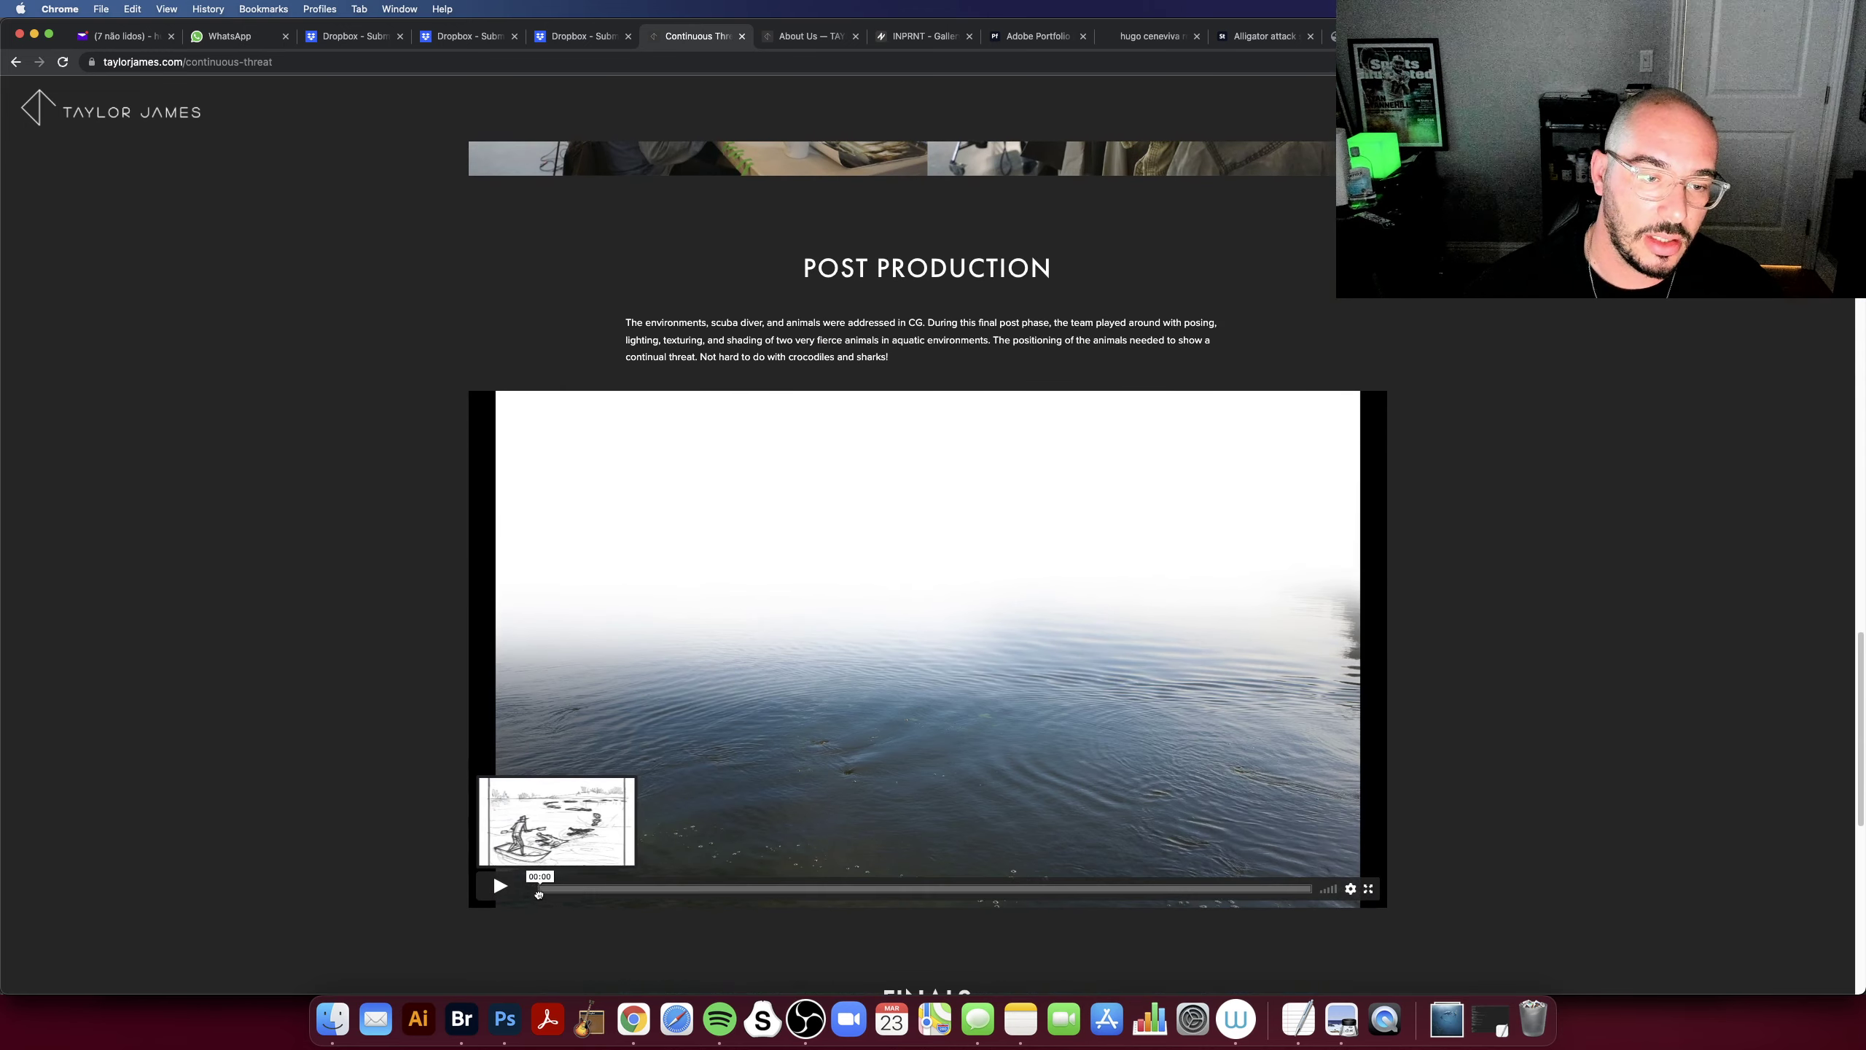
Step: Rewind the breakdown video to its opening sketch and watch it full screen
{"action": "left_click", "coordinate": [543, 888]}
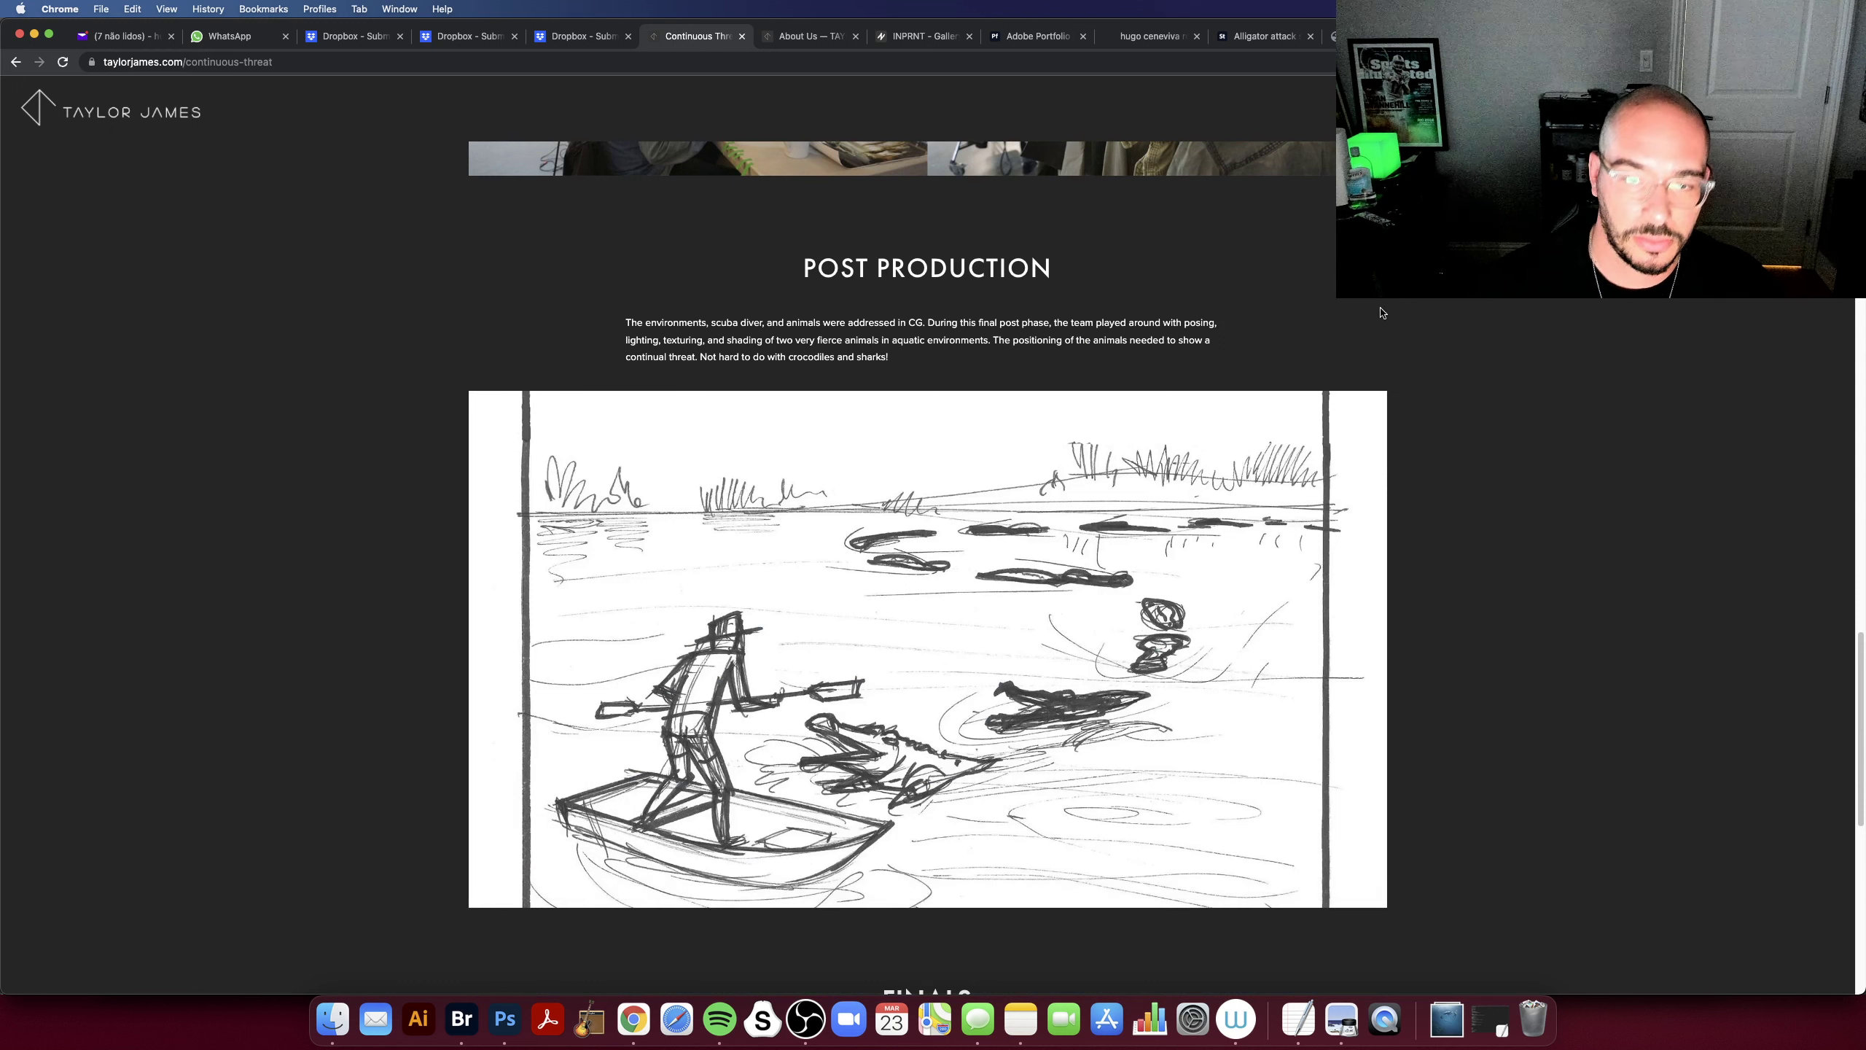
{"action": "left_click", "coordinate": [497, 885]}
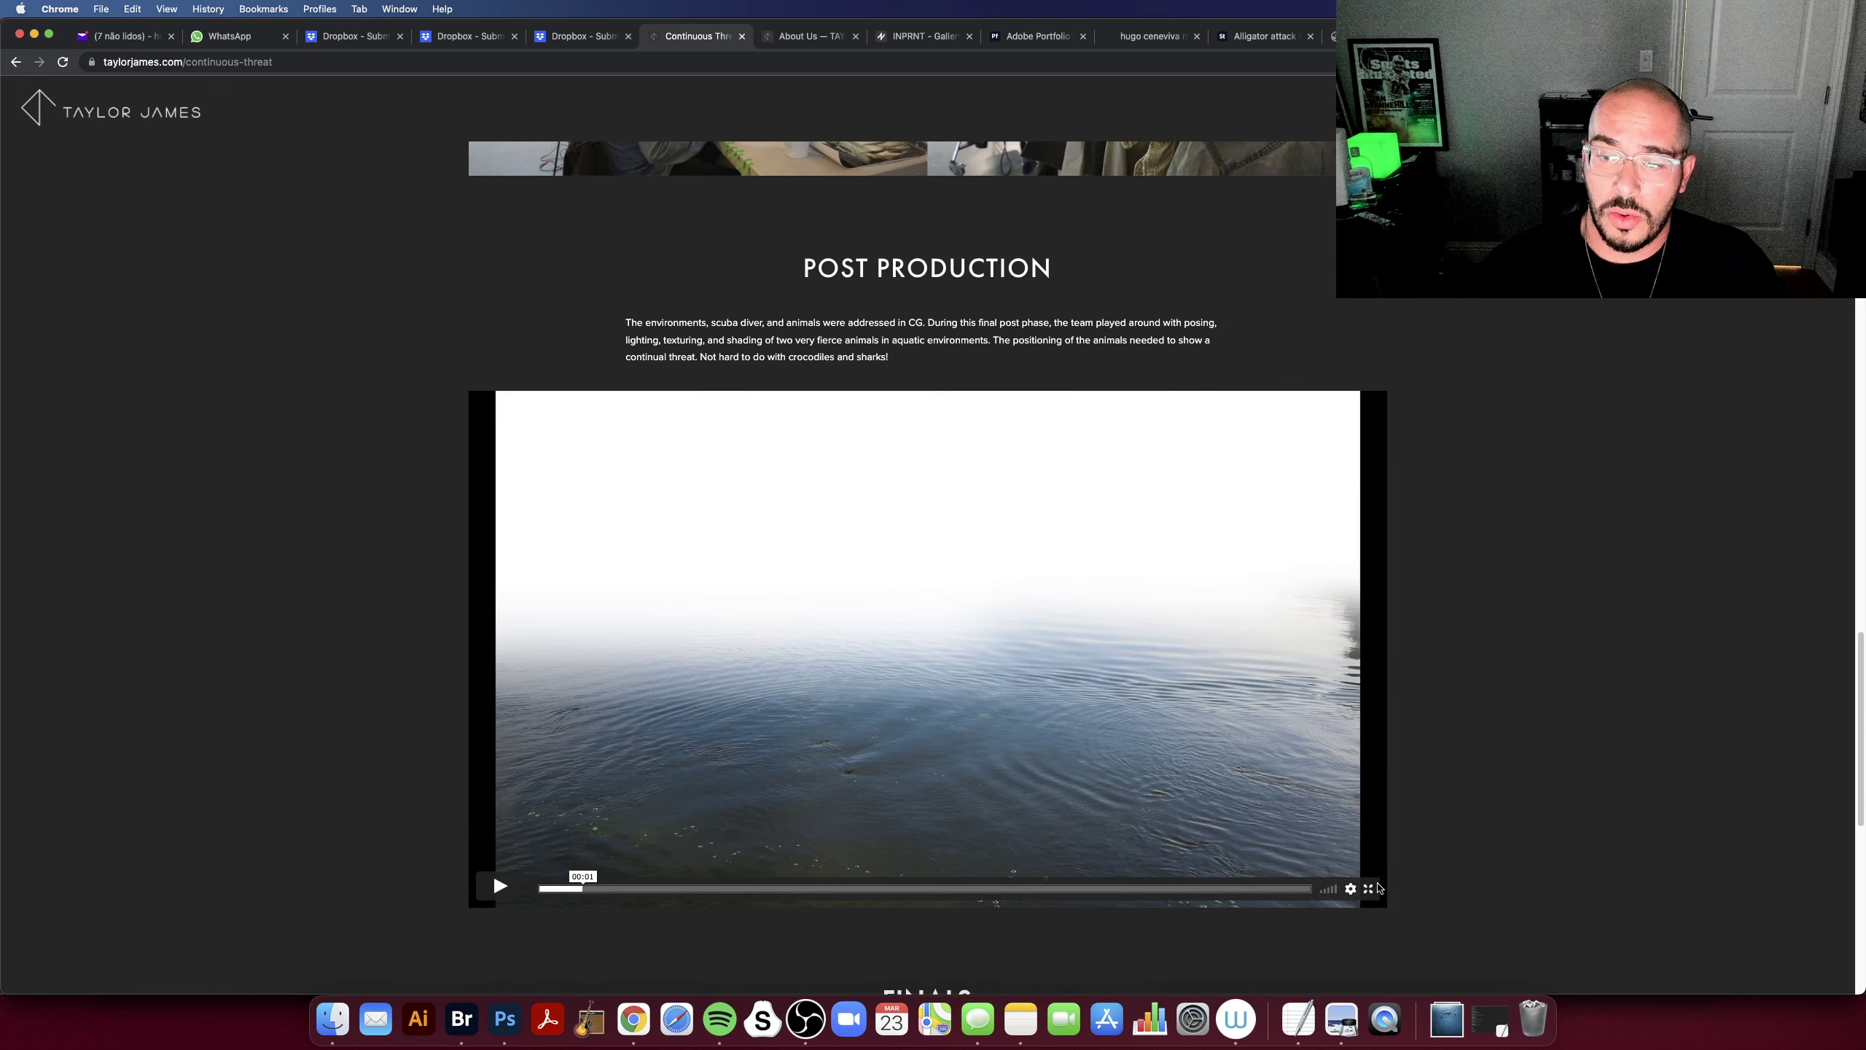
{"action": "left_click", "coordinate": [1371, 887]}
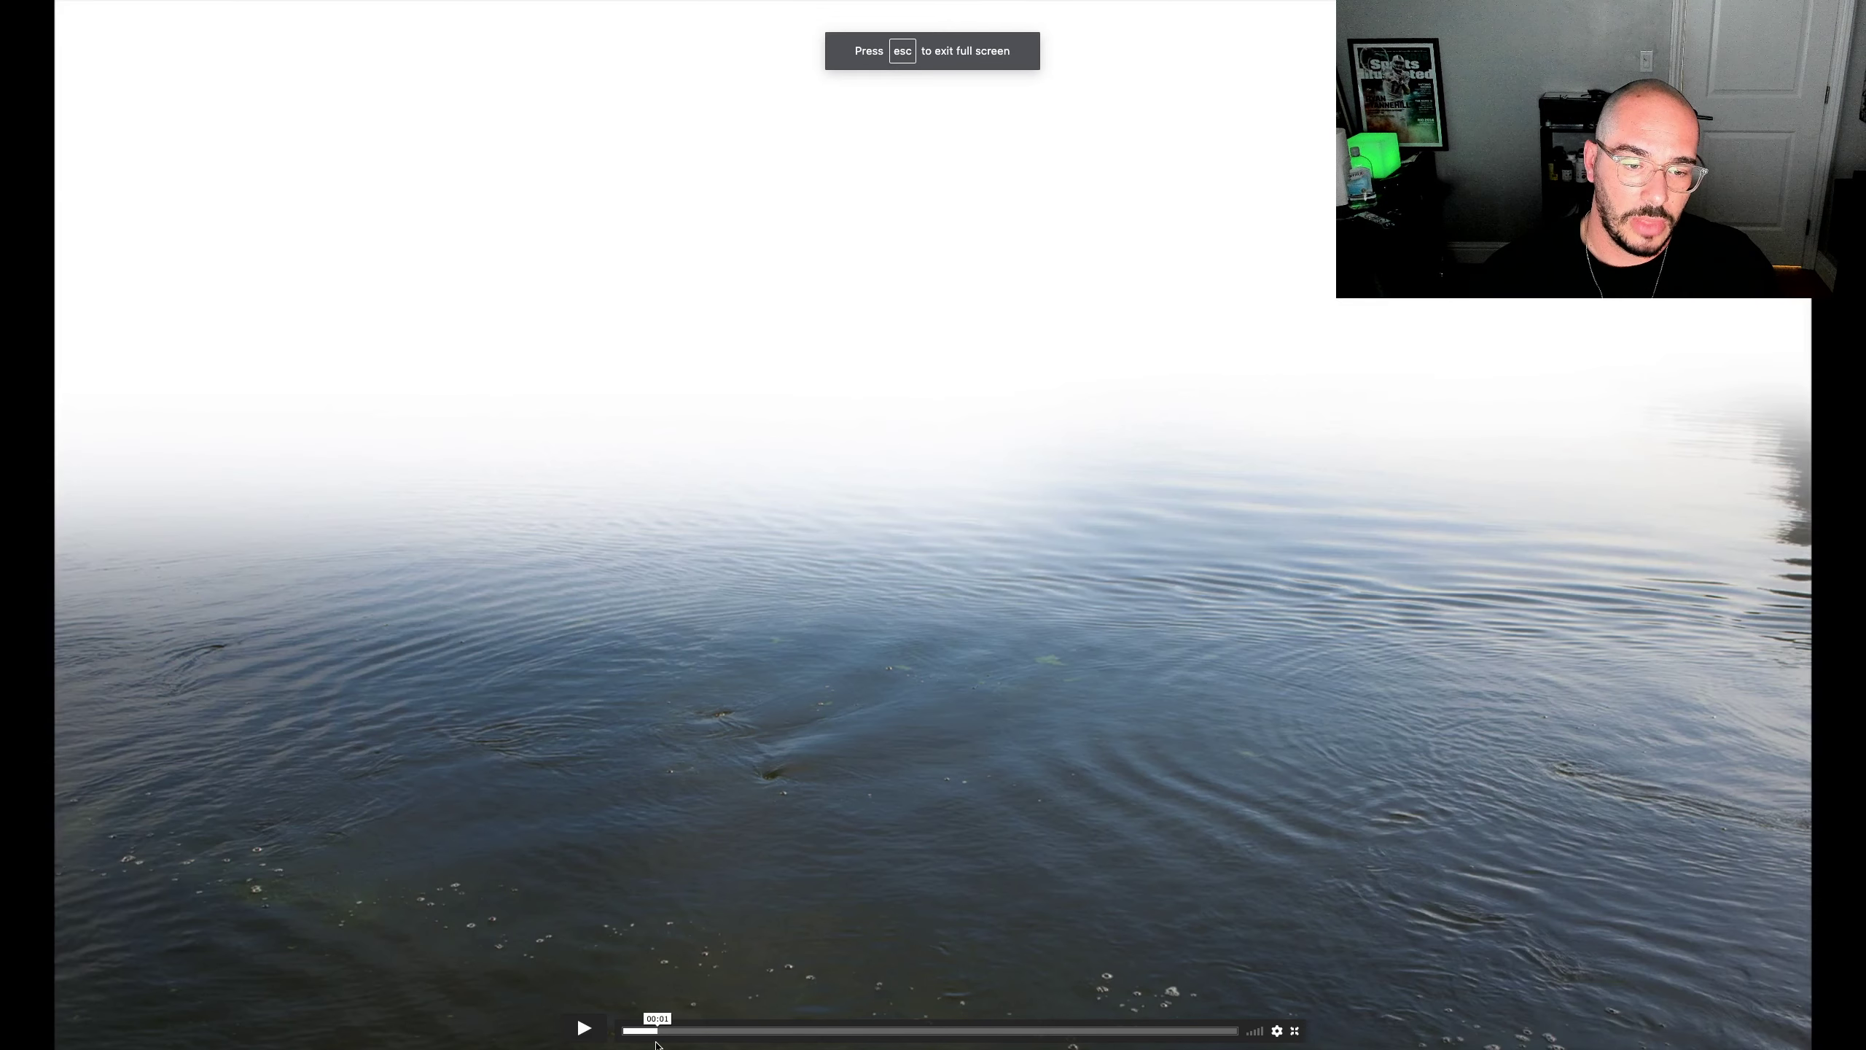
{"action": "left_click", "coordinate": [624, 1030]}
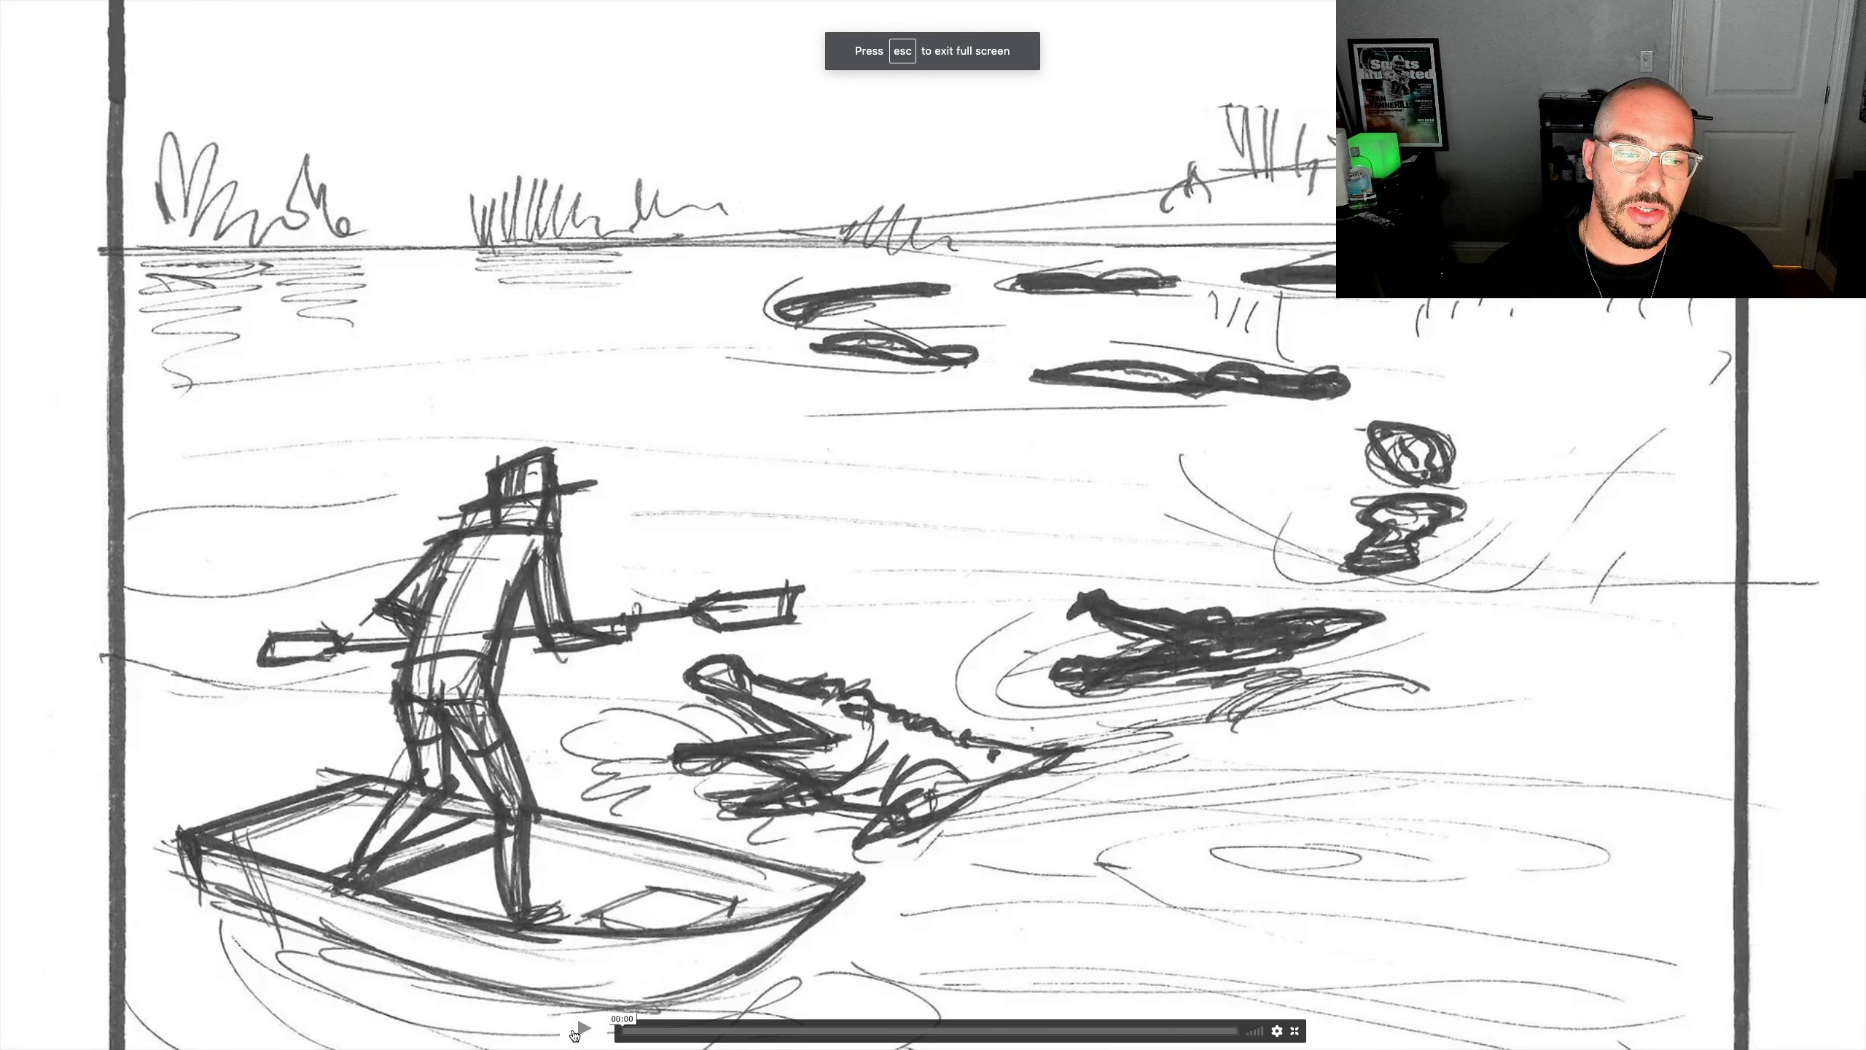
{"action": "key", "text": "space"}
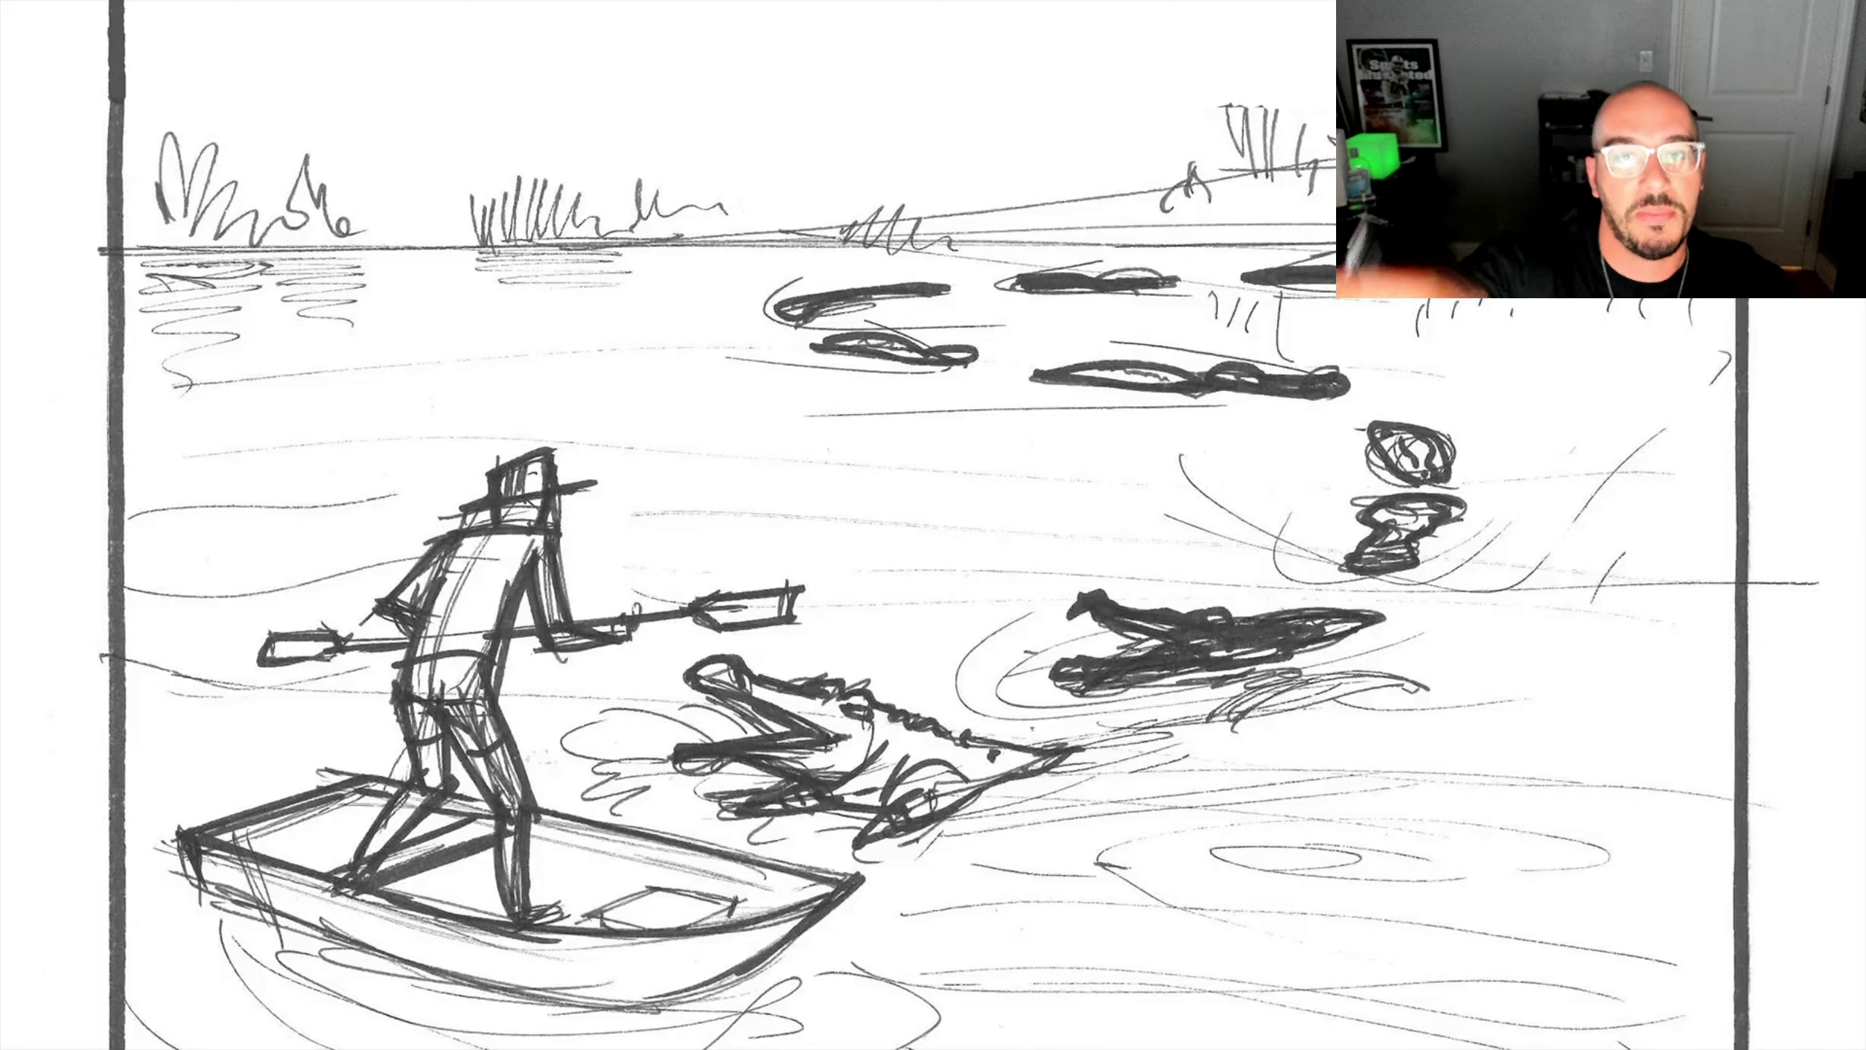
{"action": "key", "text": "Escape"}
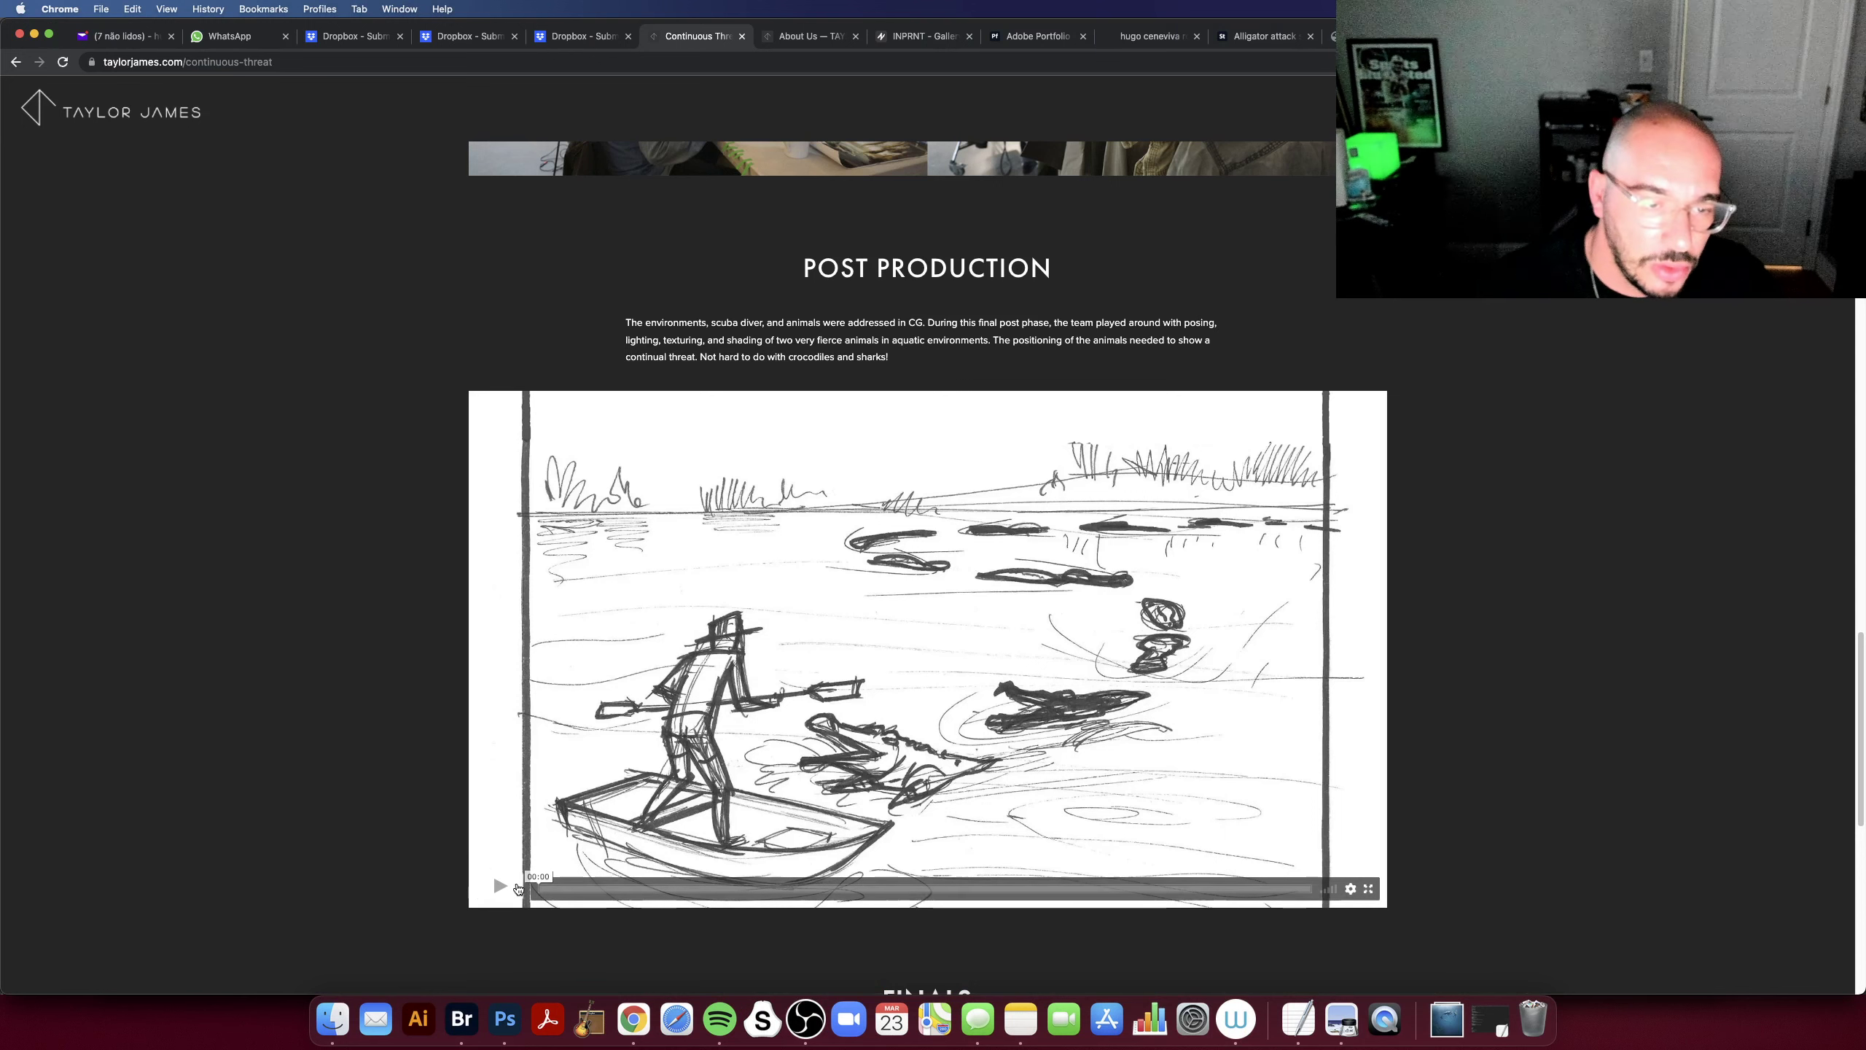
Step: Play the lake footage inline, pausing on the blended lake frames before resuming
{"action": "left_click", "coordinate": [499, 885]}
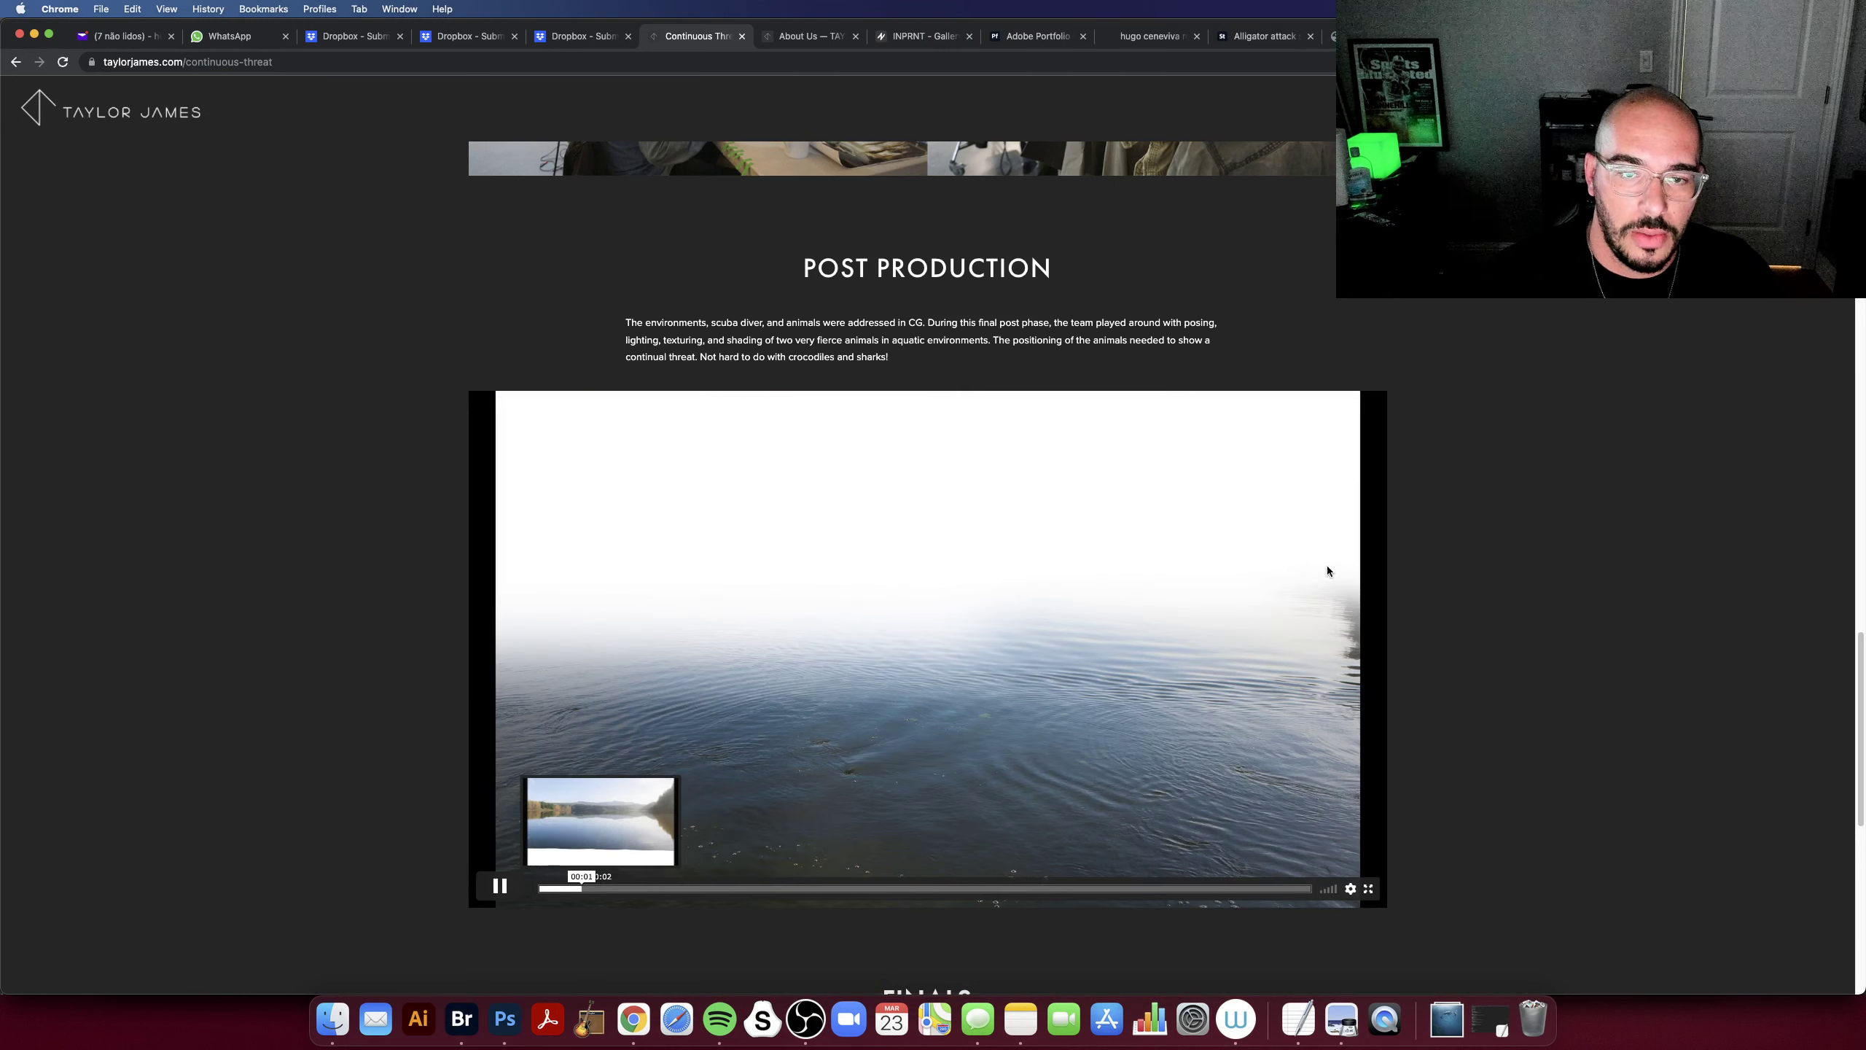
{"action": "left_click", "coordinate": [1326, 567]}
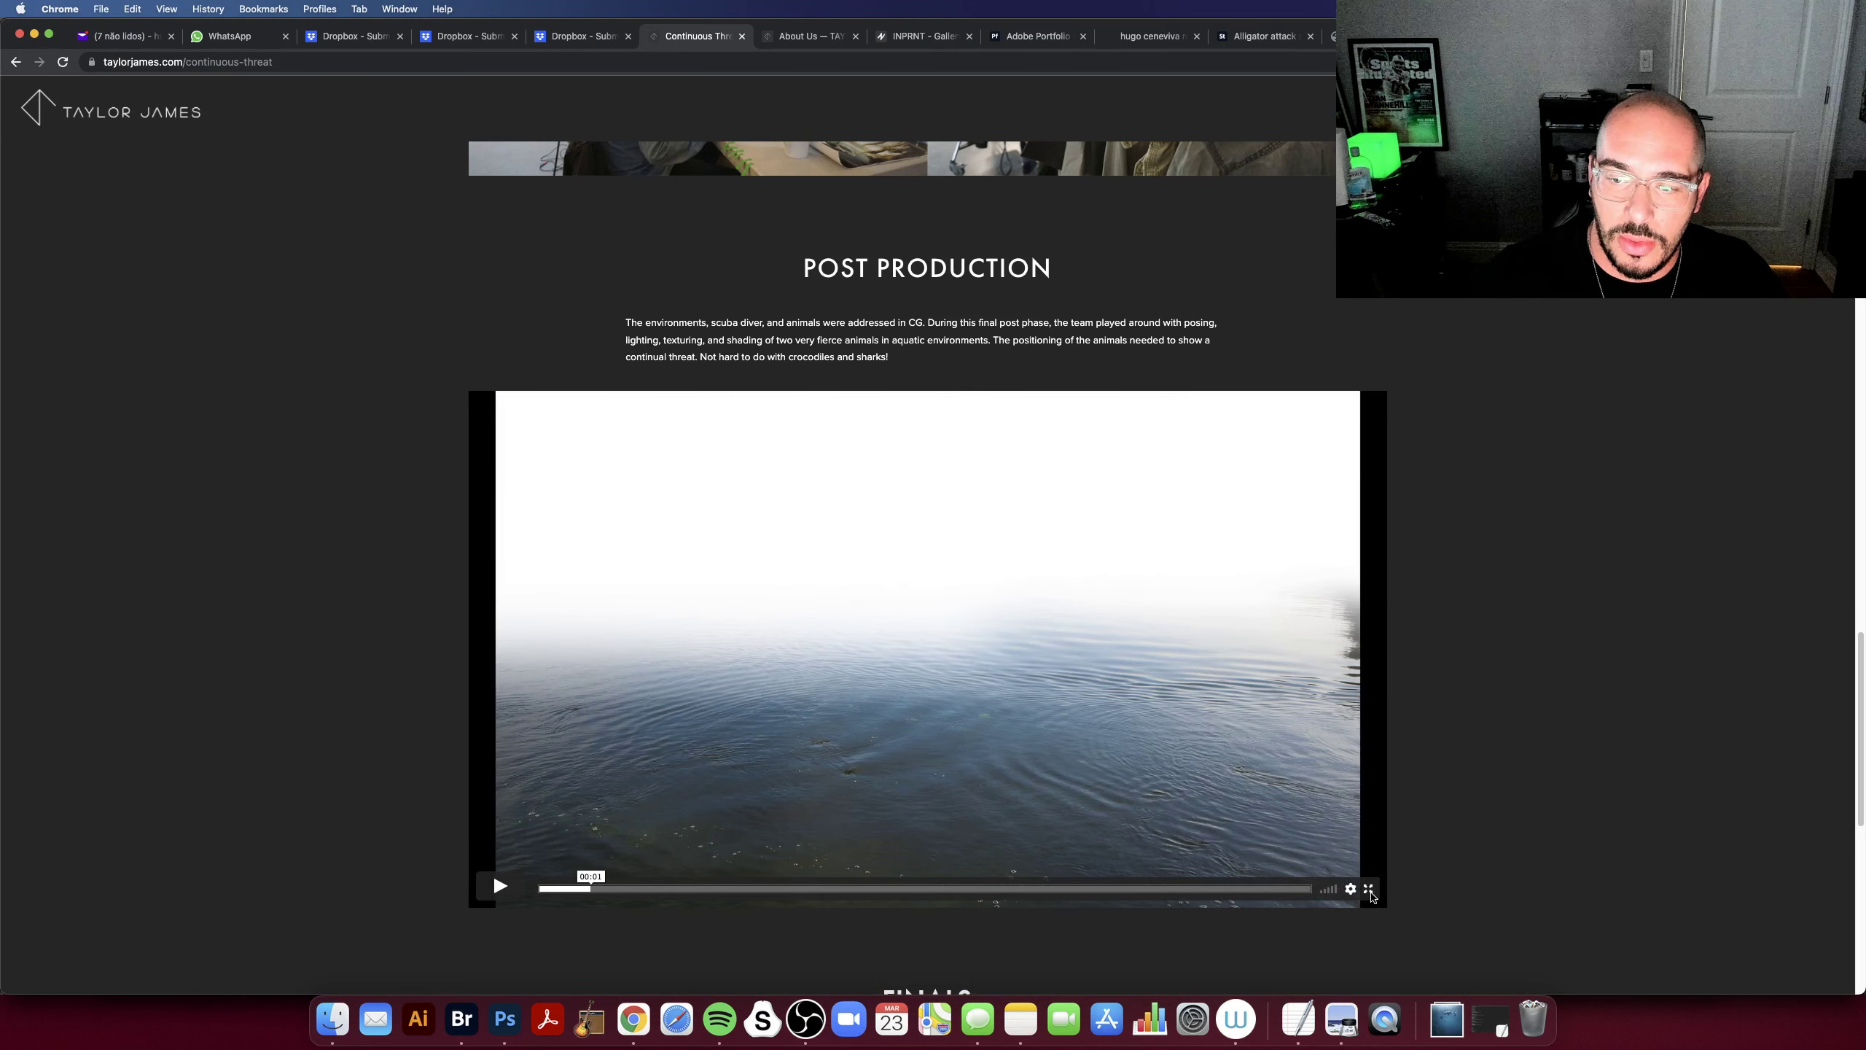
{"action": "left_click", "coordinate": [1368, 890]}
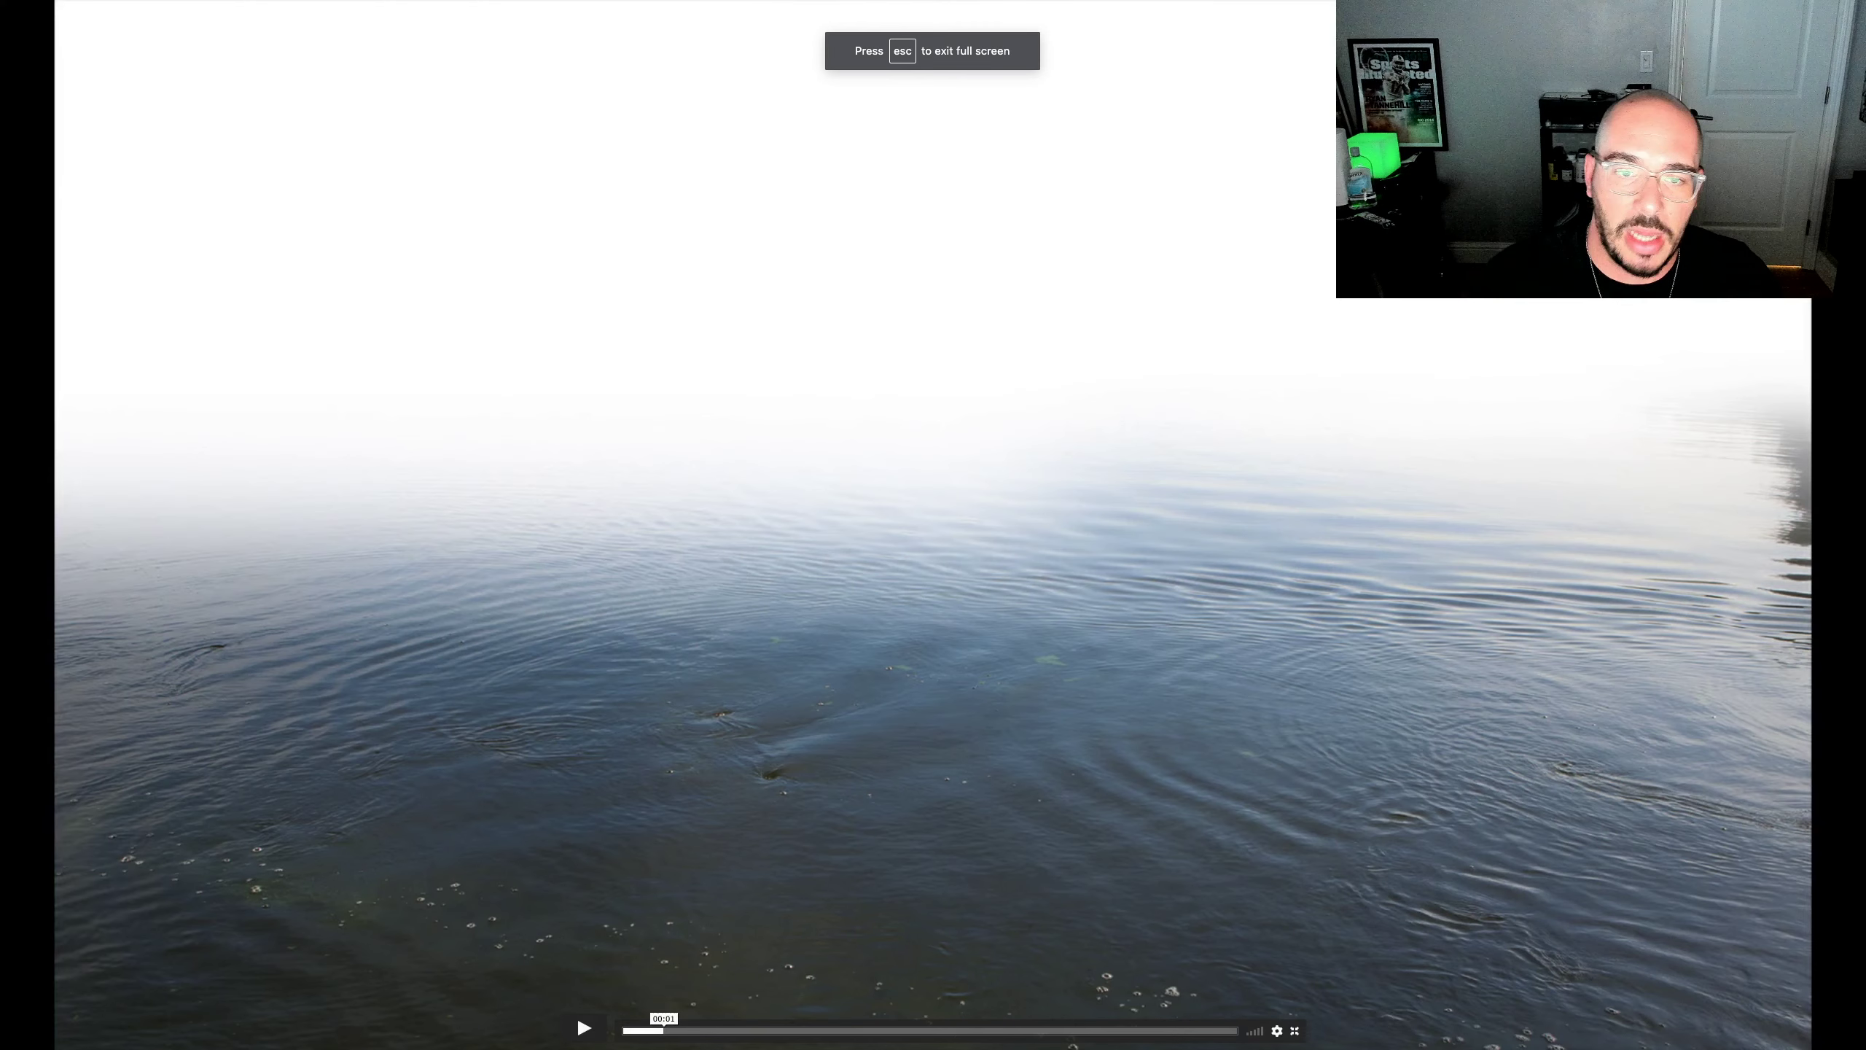
{"action": "key", "text": "Escape"}
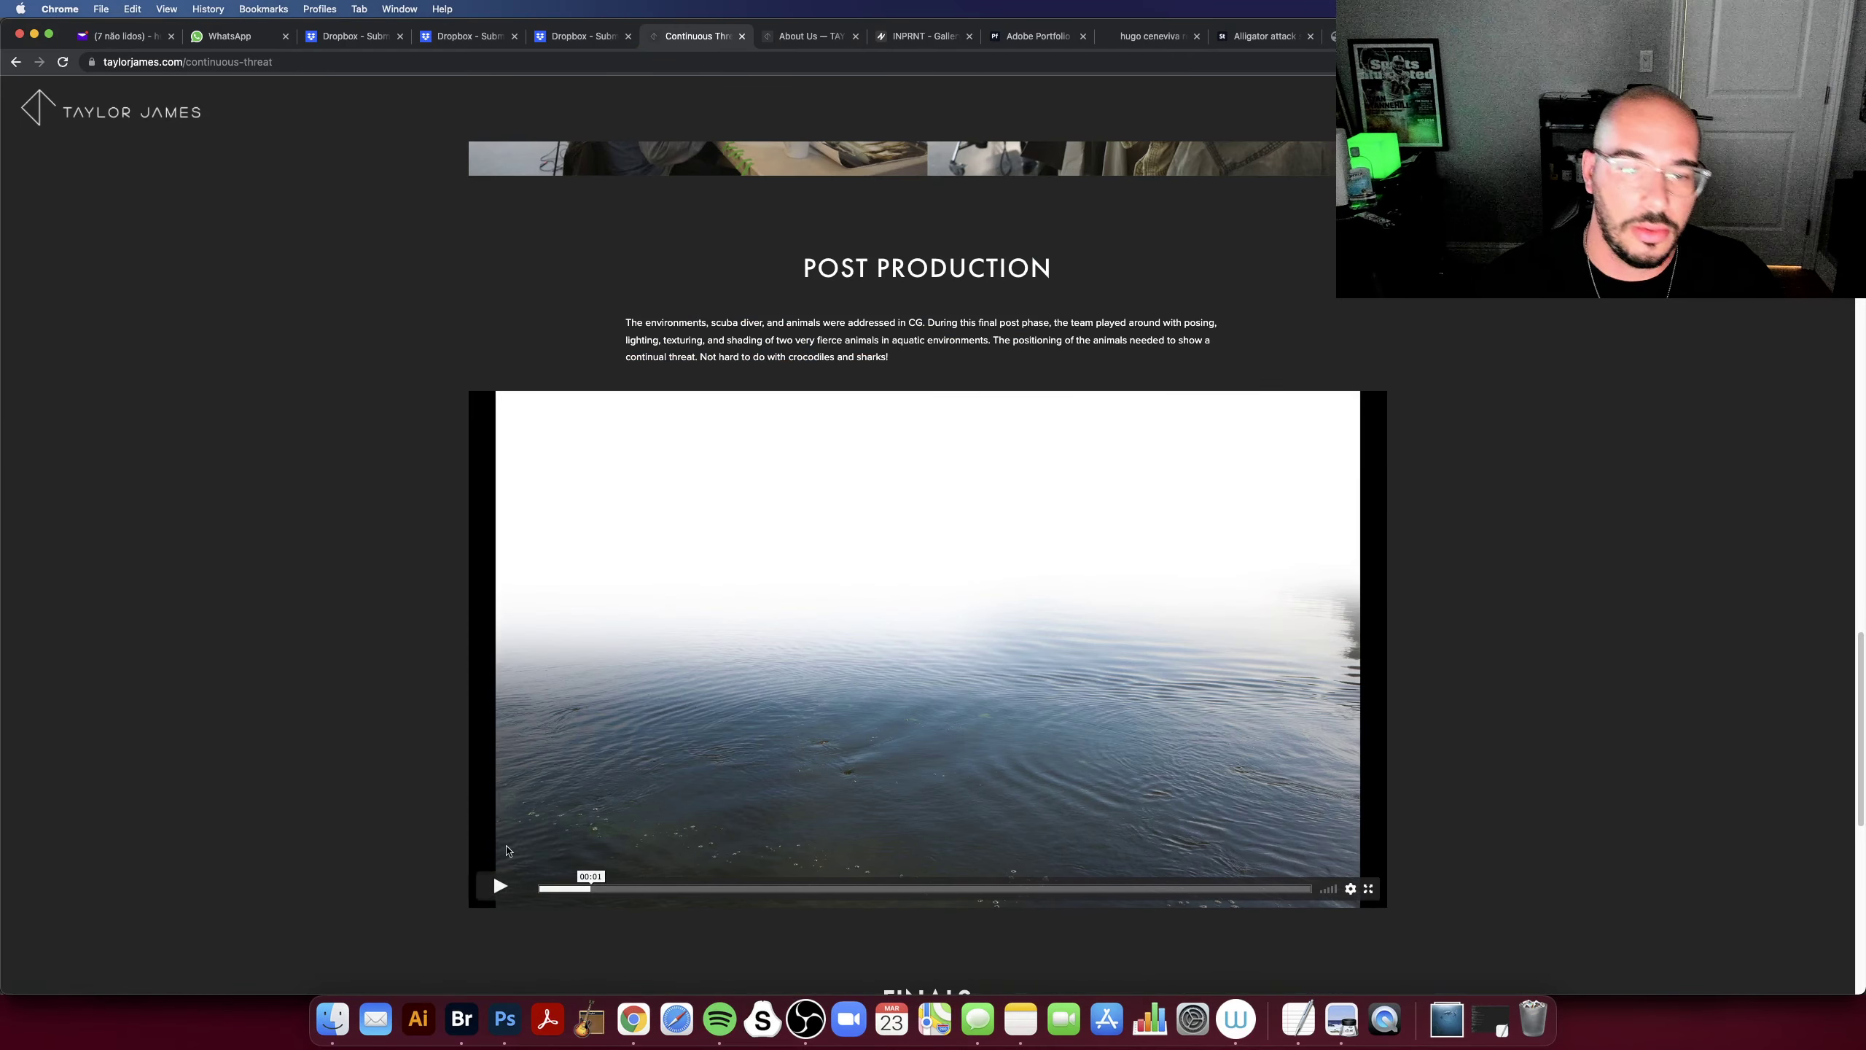
{"action": "left_click", "coordinate": [497, 890]}
{"action": "scroll", "coordinate": [1272, 243], "scroll_direction": "down", "scroll_amount": 2}
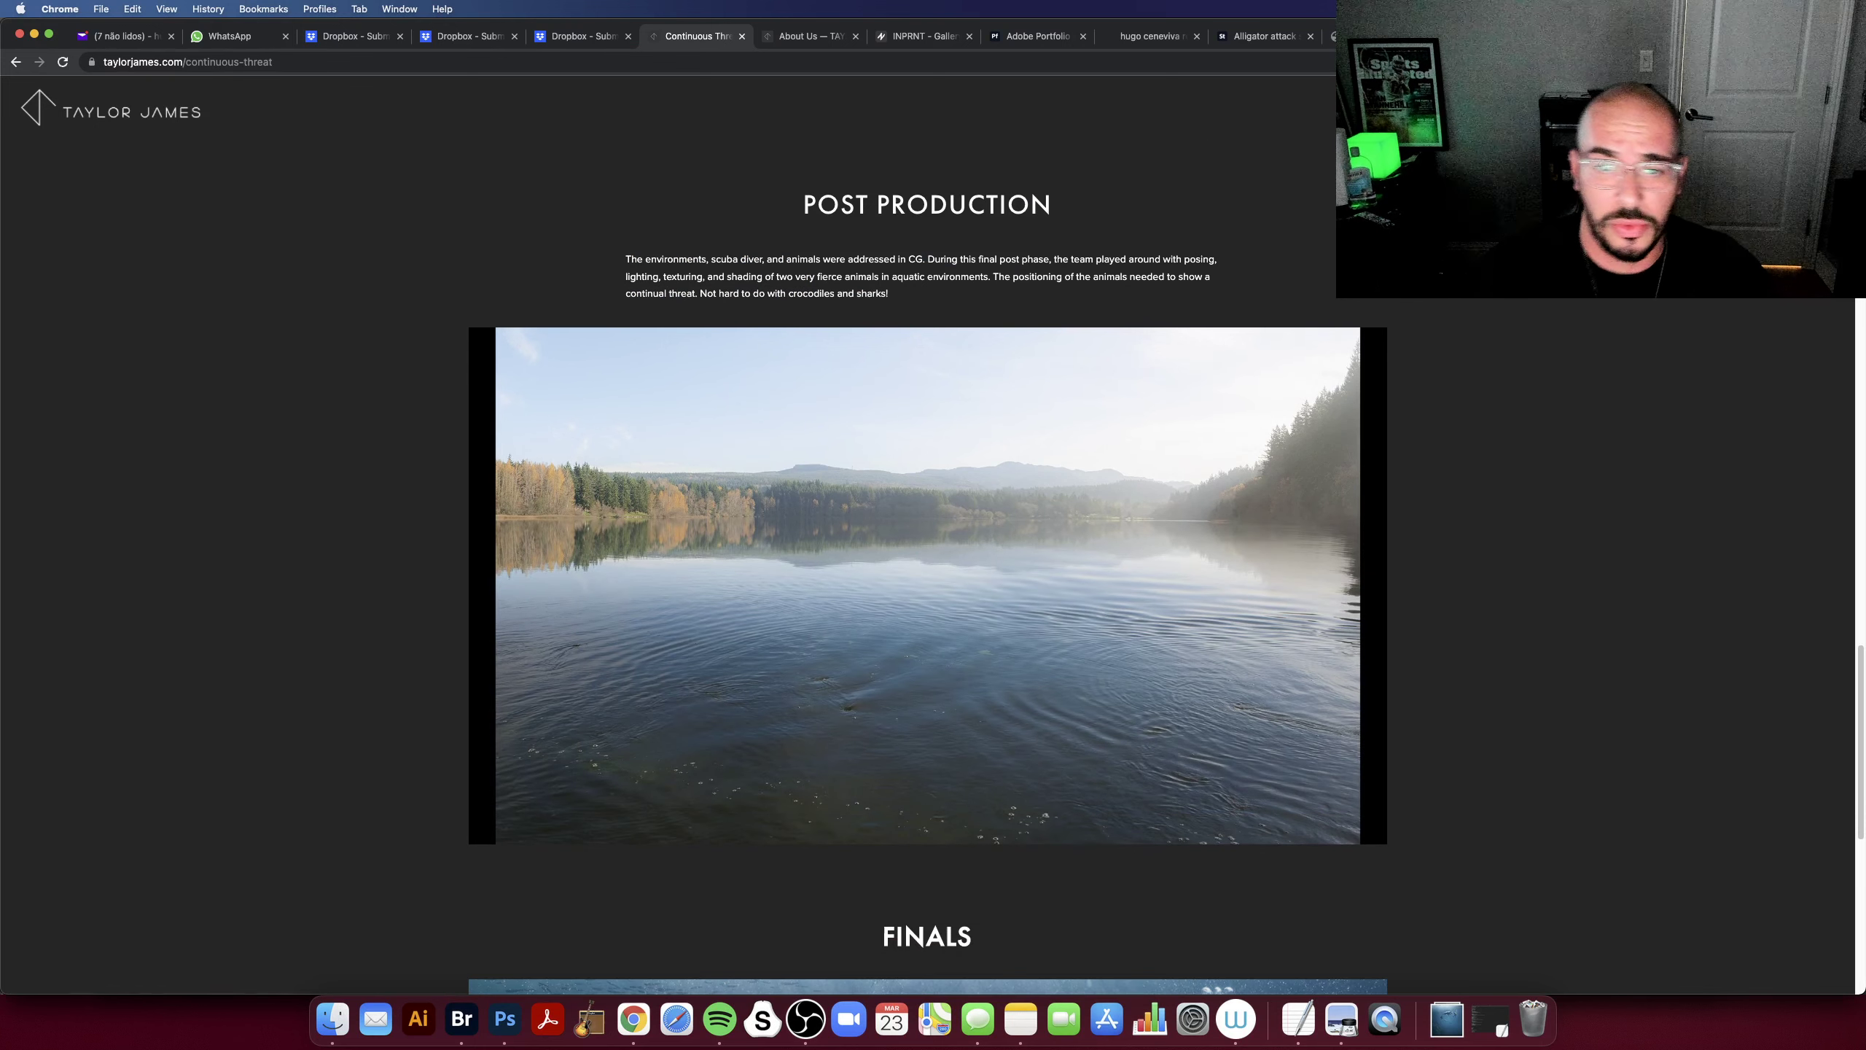
{"action": "key", "text": "space"}
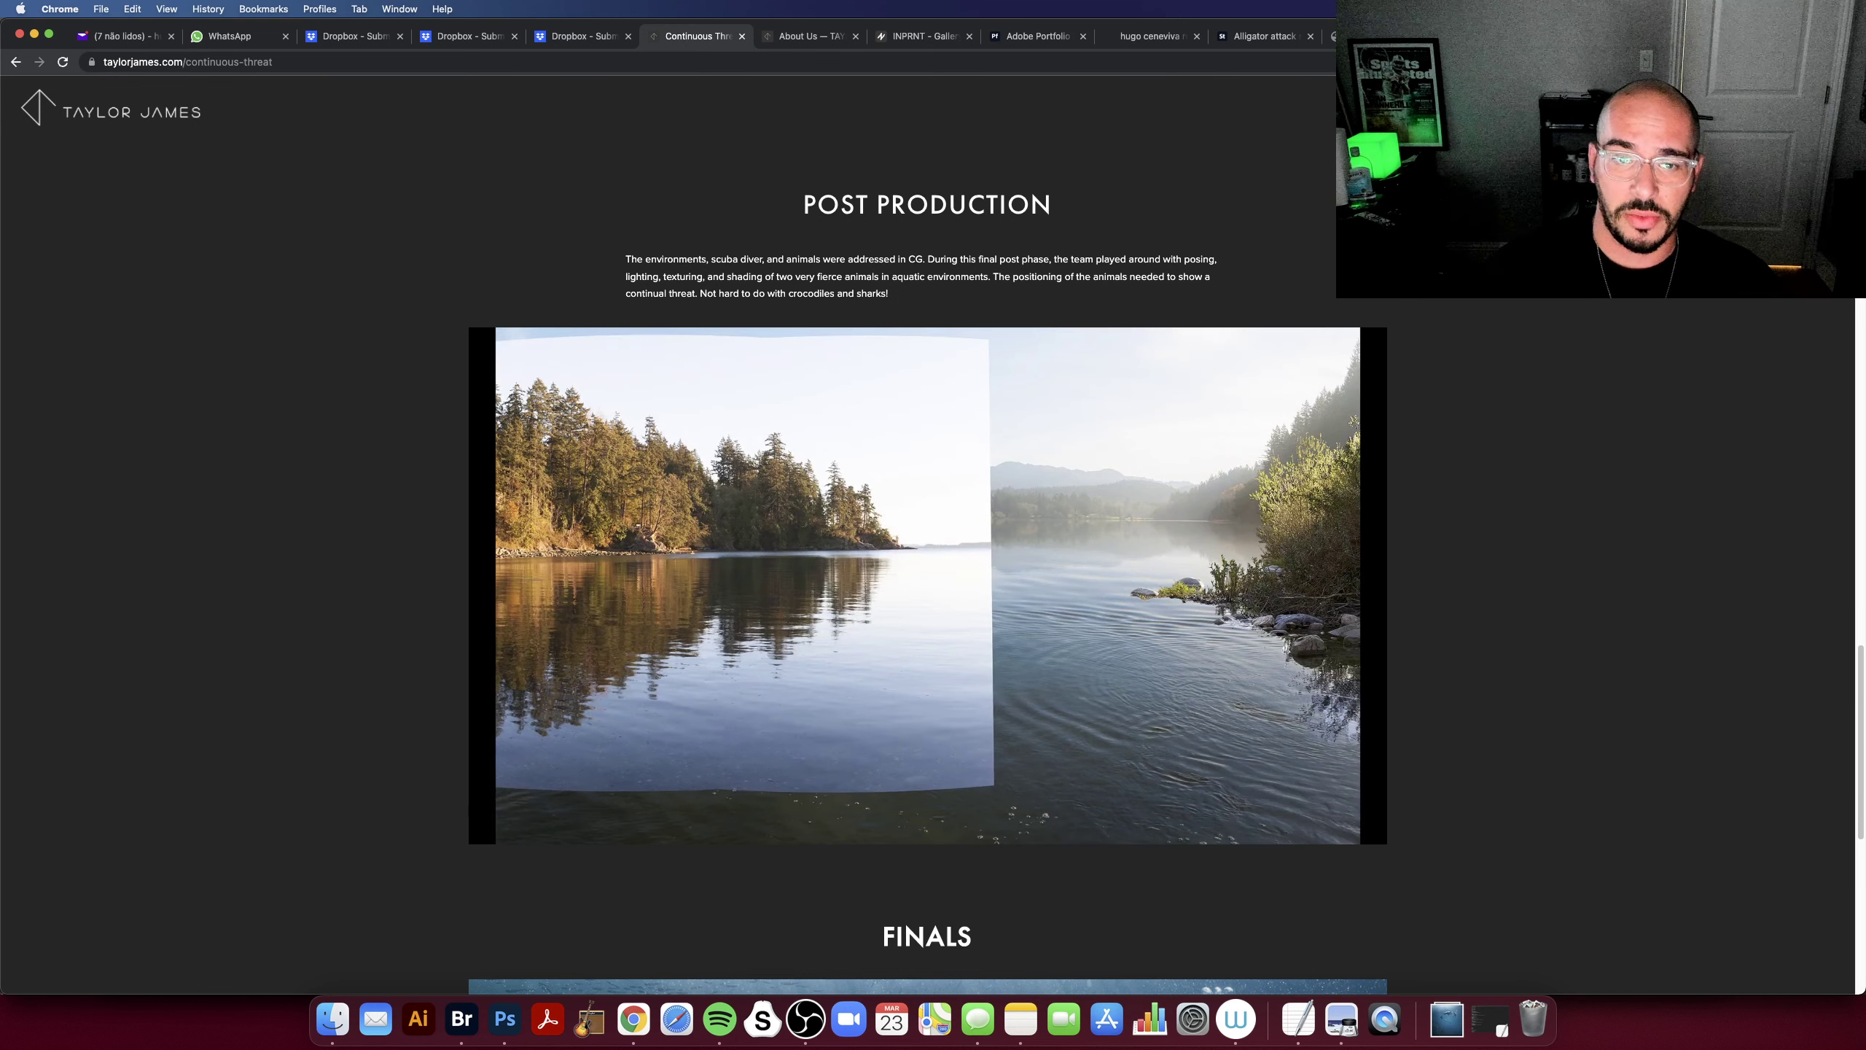
{"action": "key", "text": "space"}
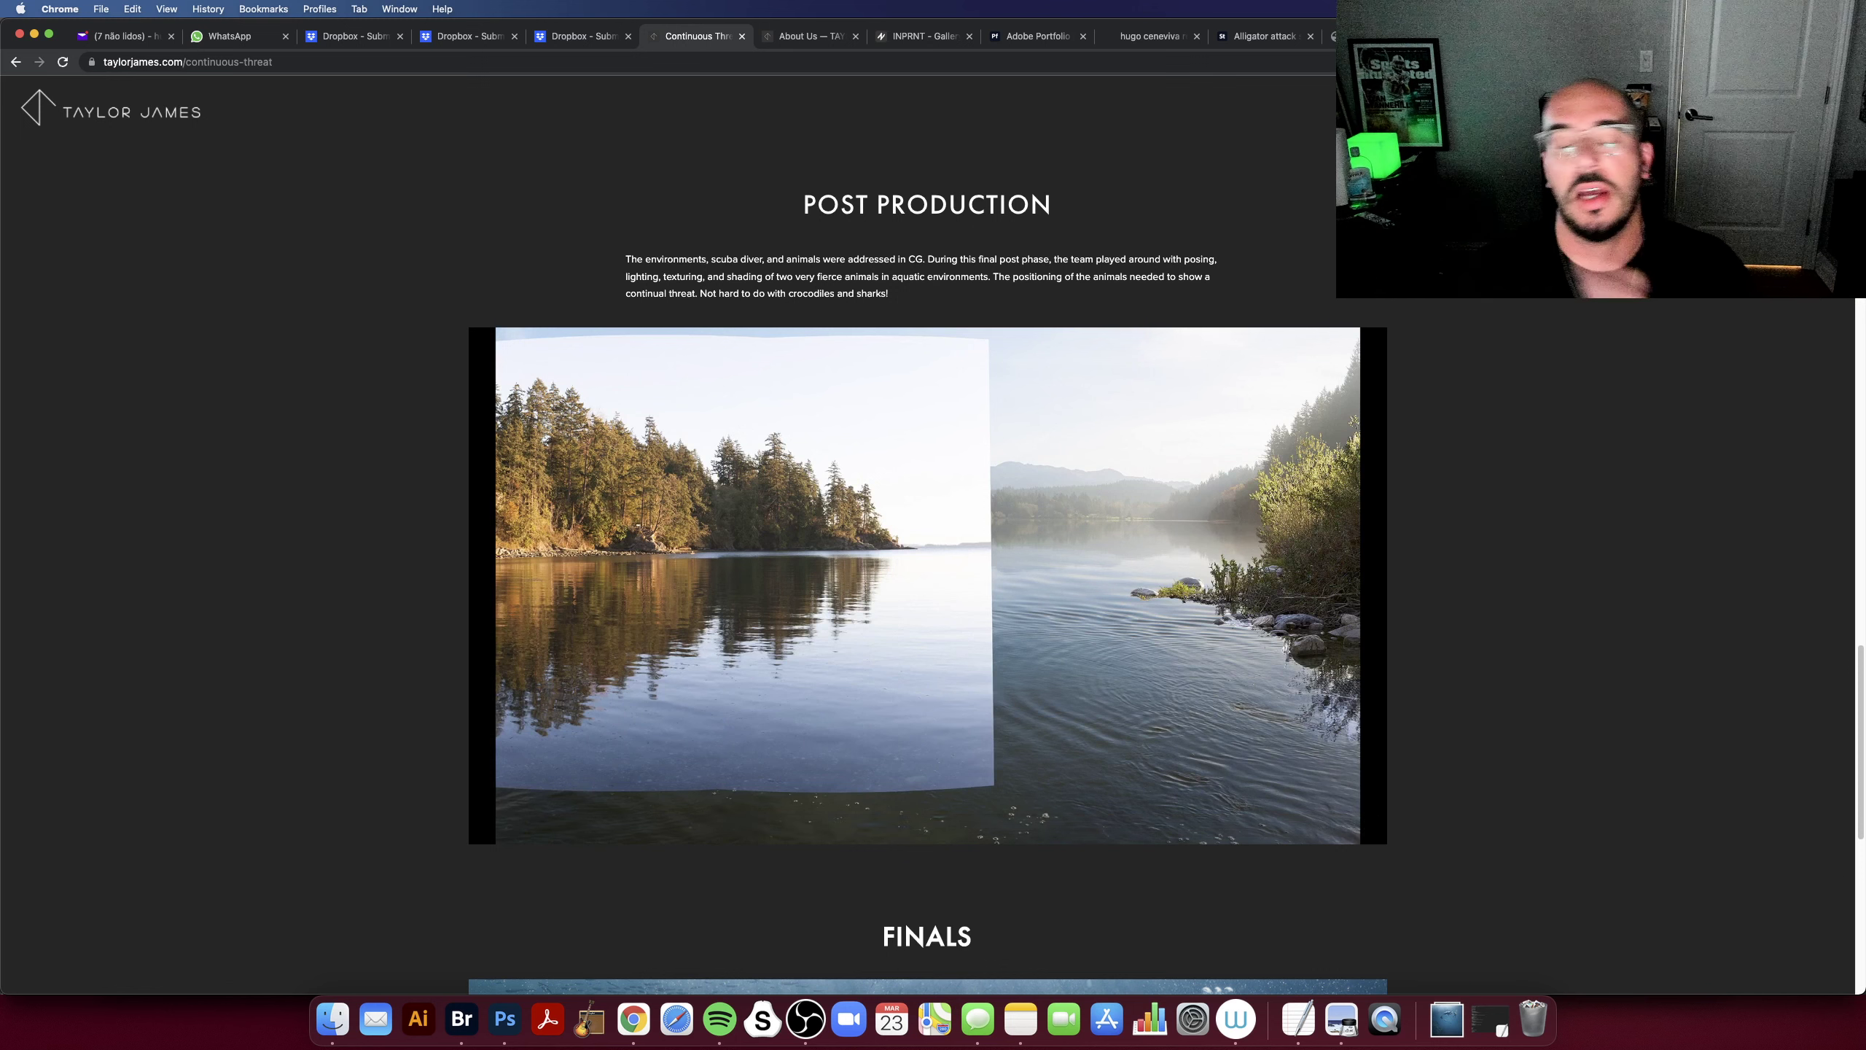
{"action": "key", "text": "space"}
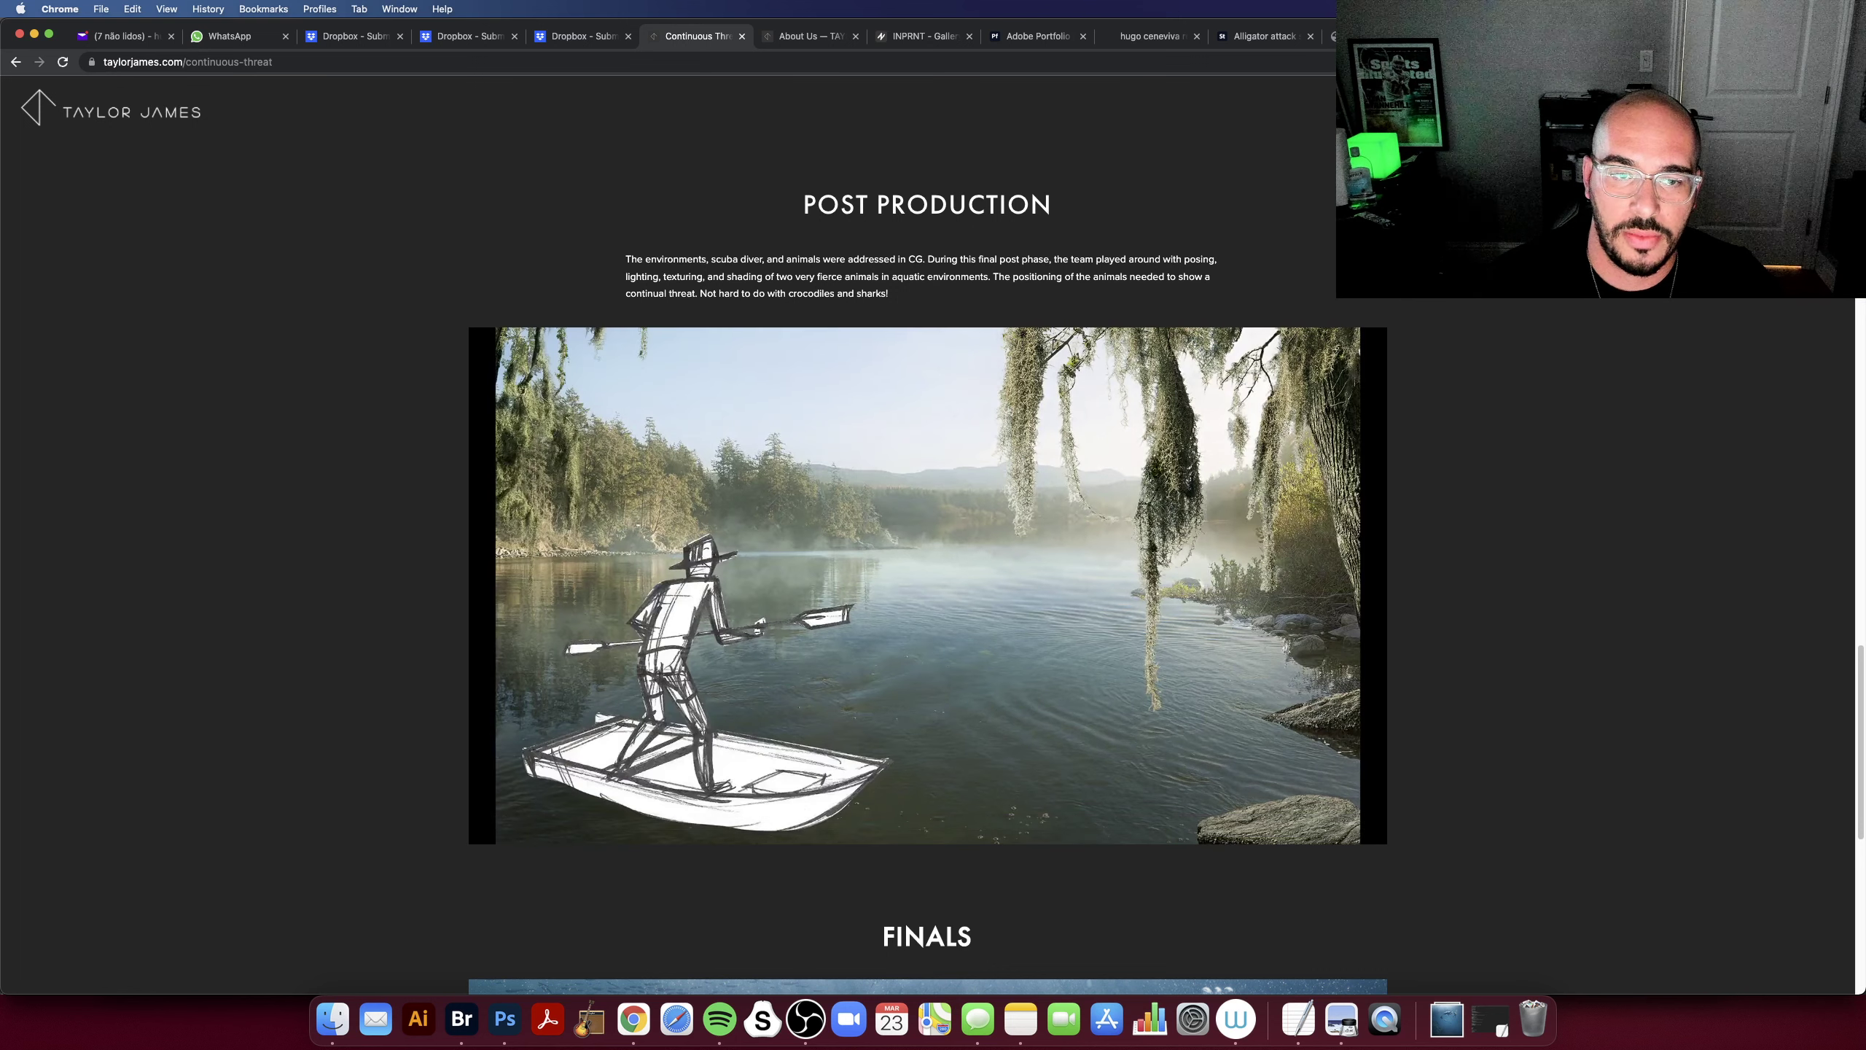
Step: Pause on the crocodile matte frame, then scrub the timeline to where the boat appears
{"action": "key", "text": "space"}
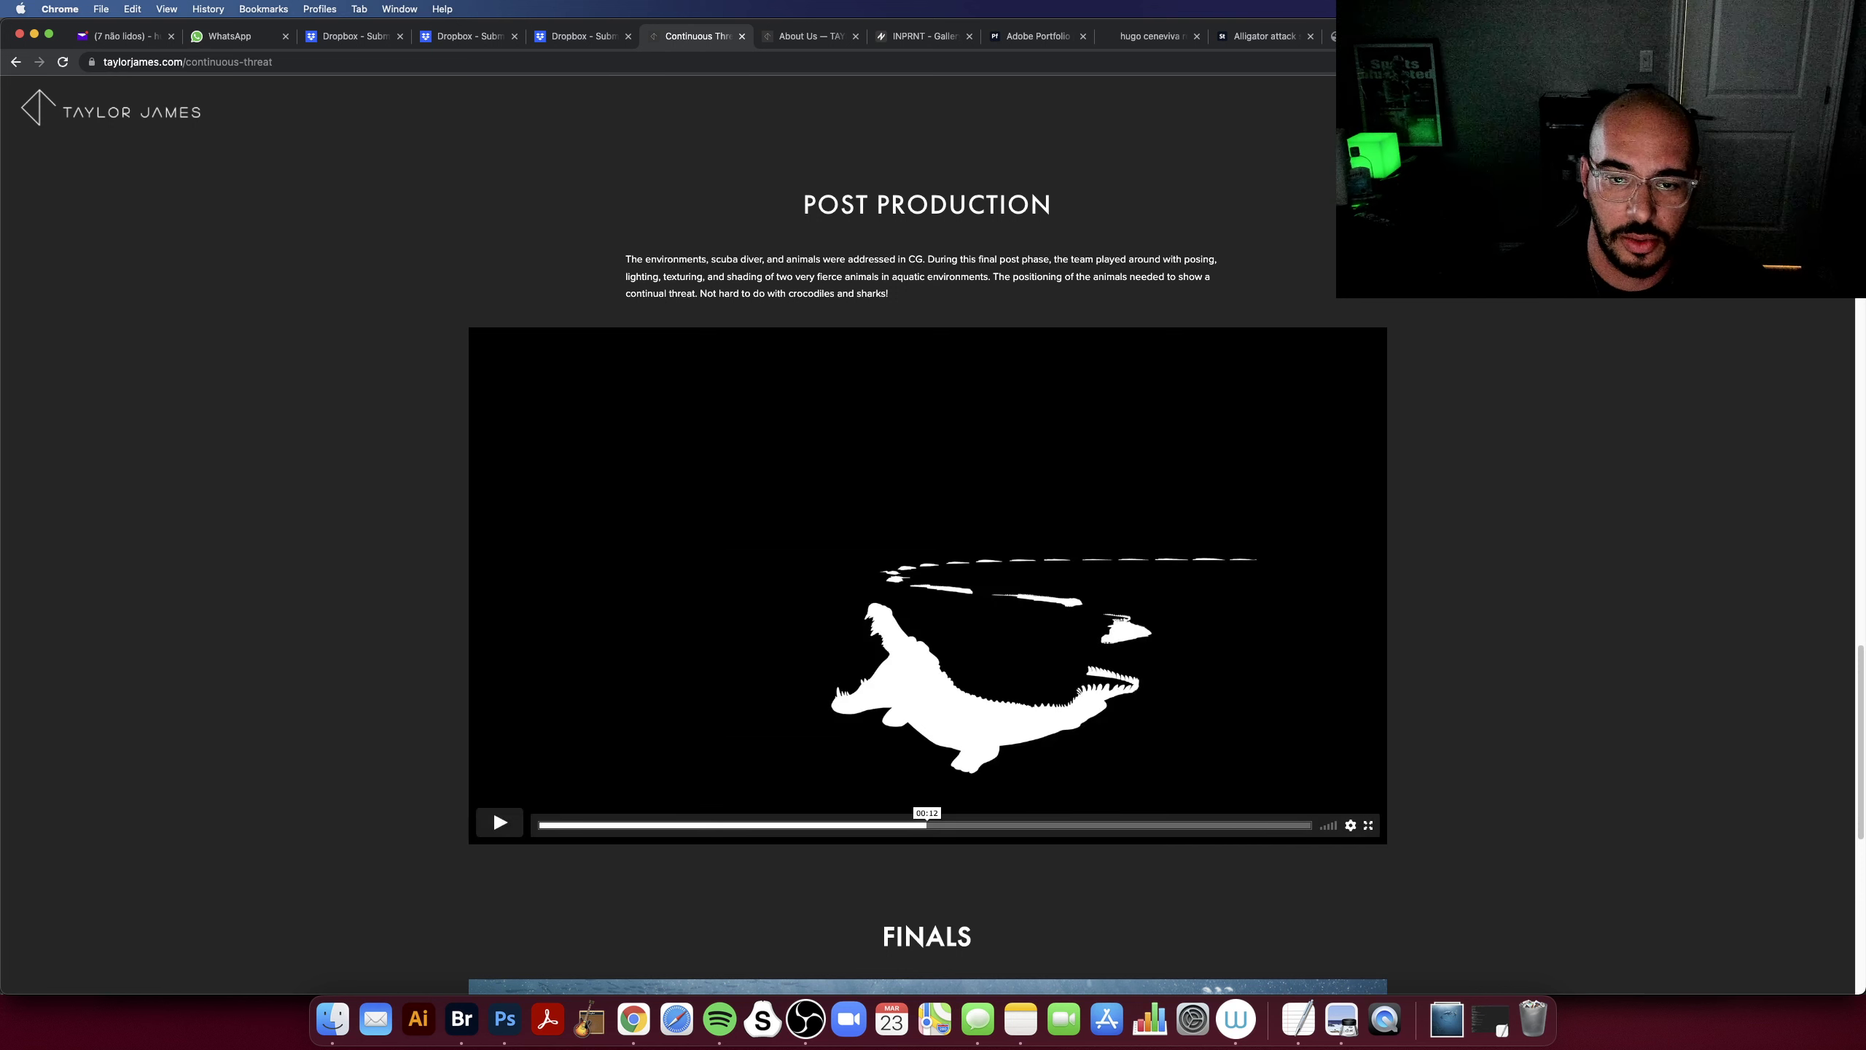
{"action": "key", "text": "space"}
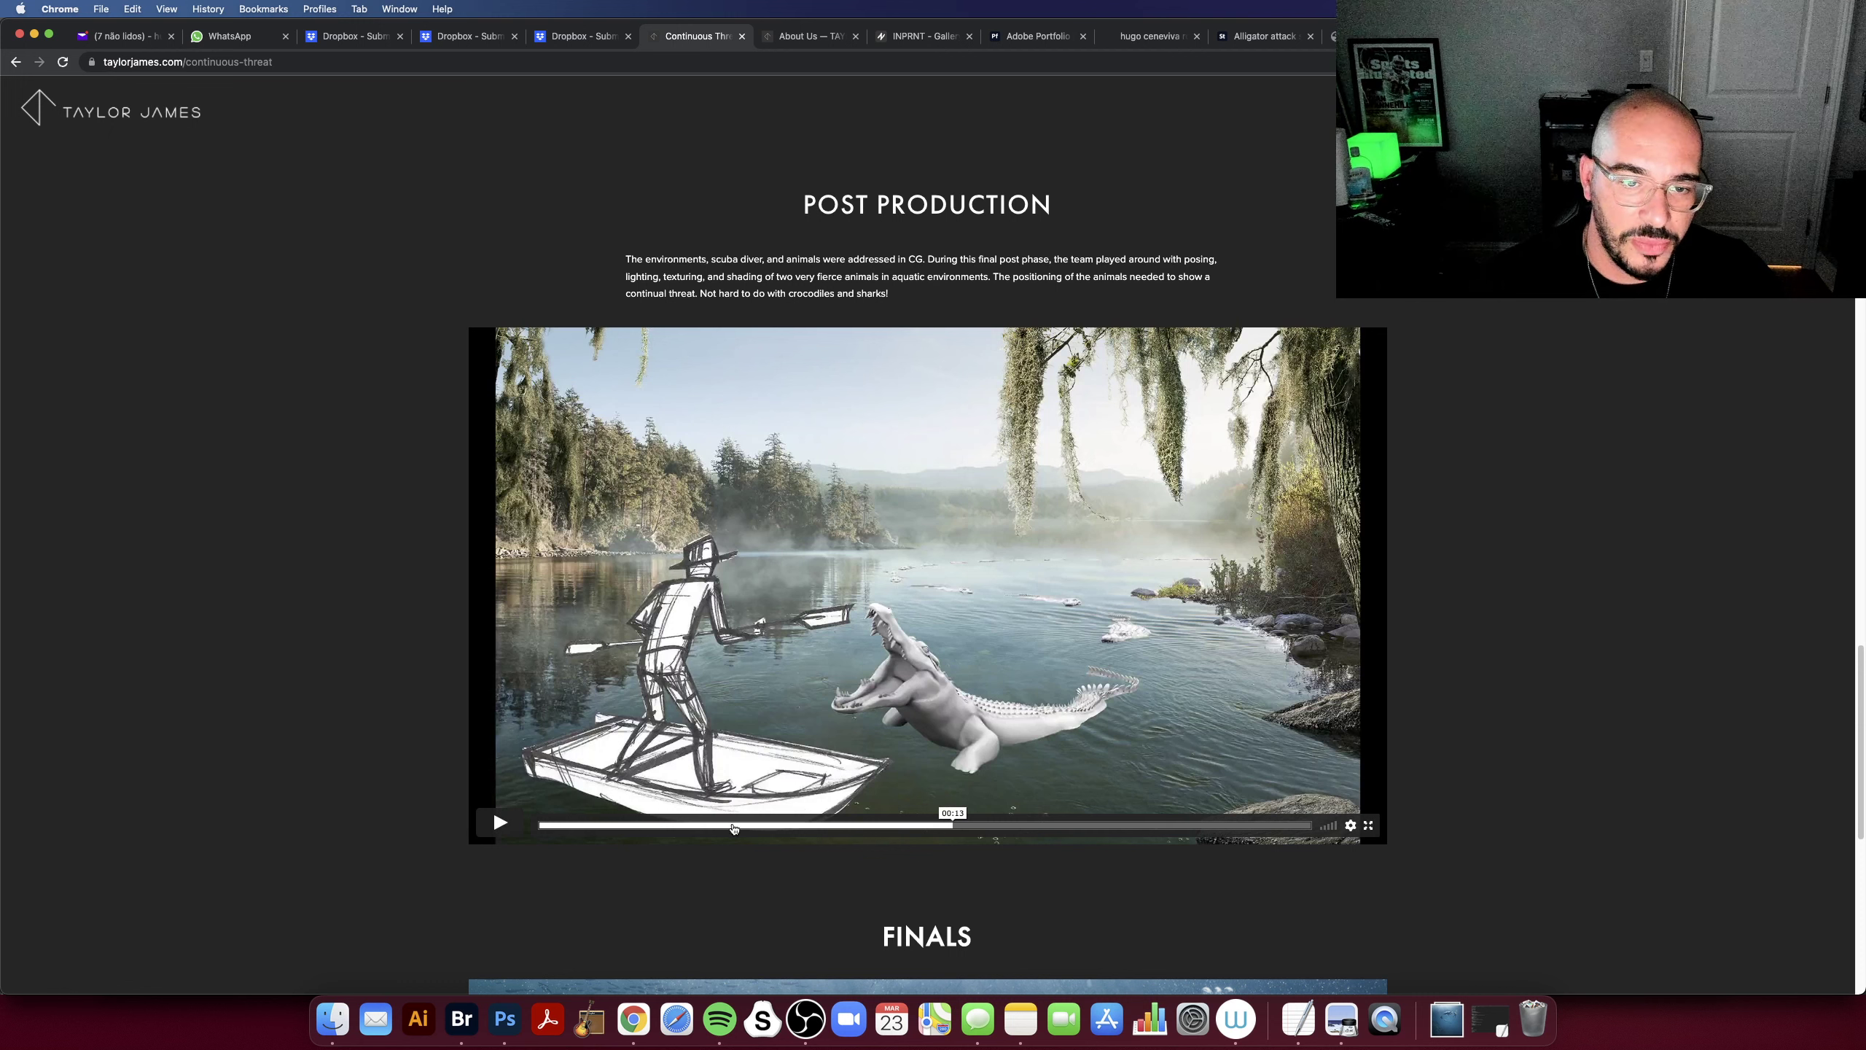
{"action": "key", "text": "space"}
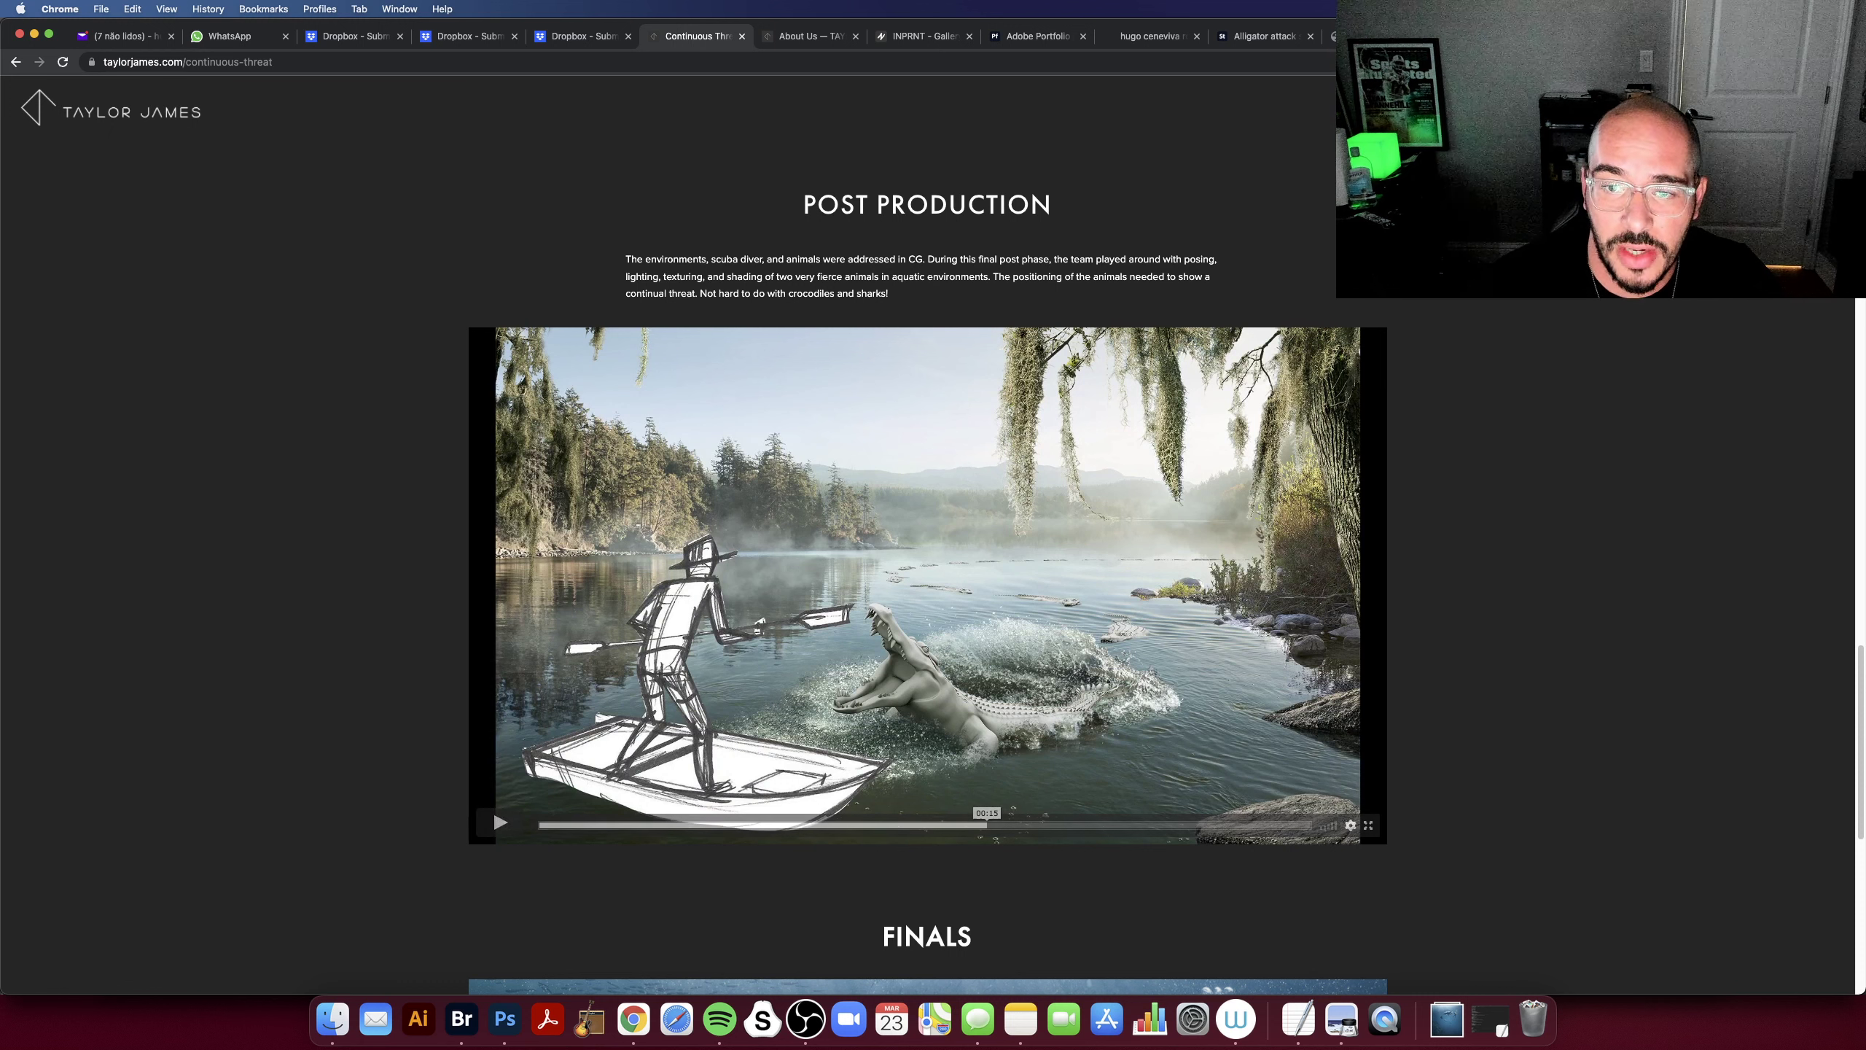
{"action": "key", "text": "space"}
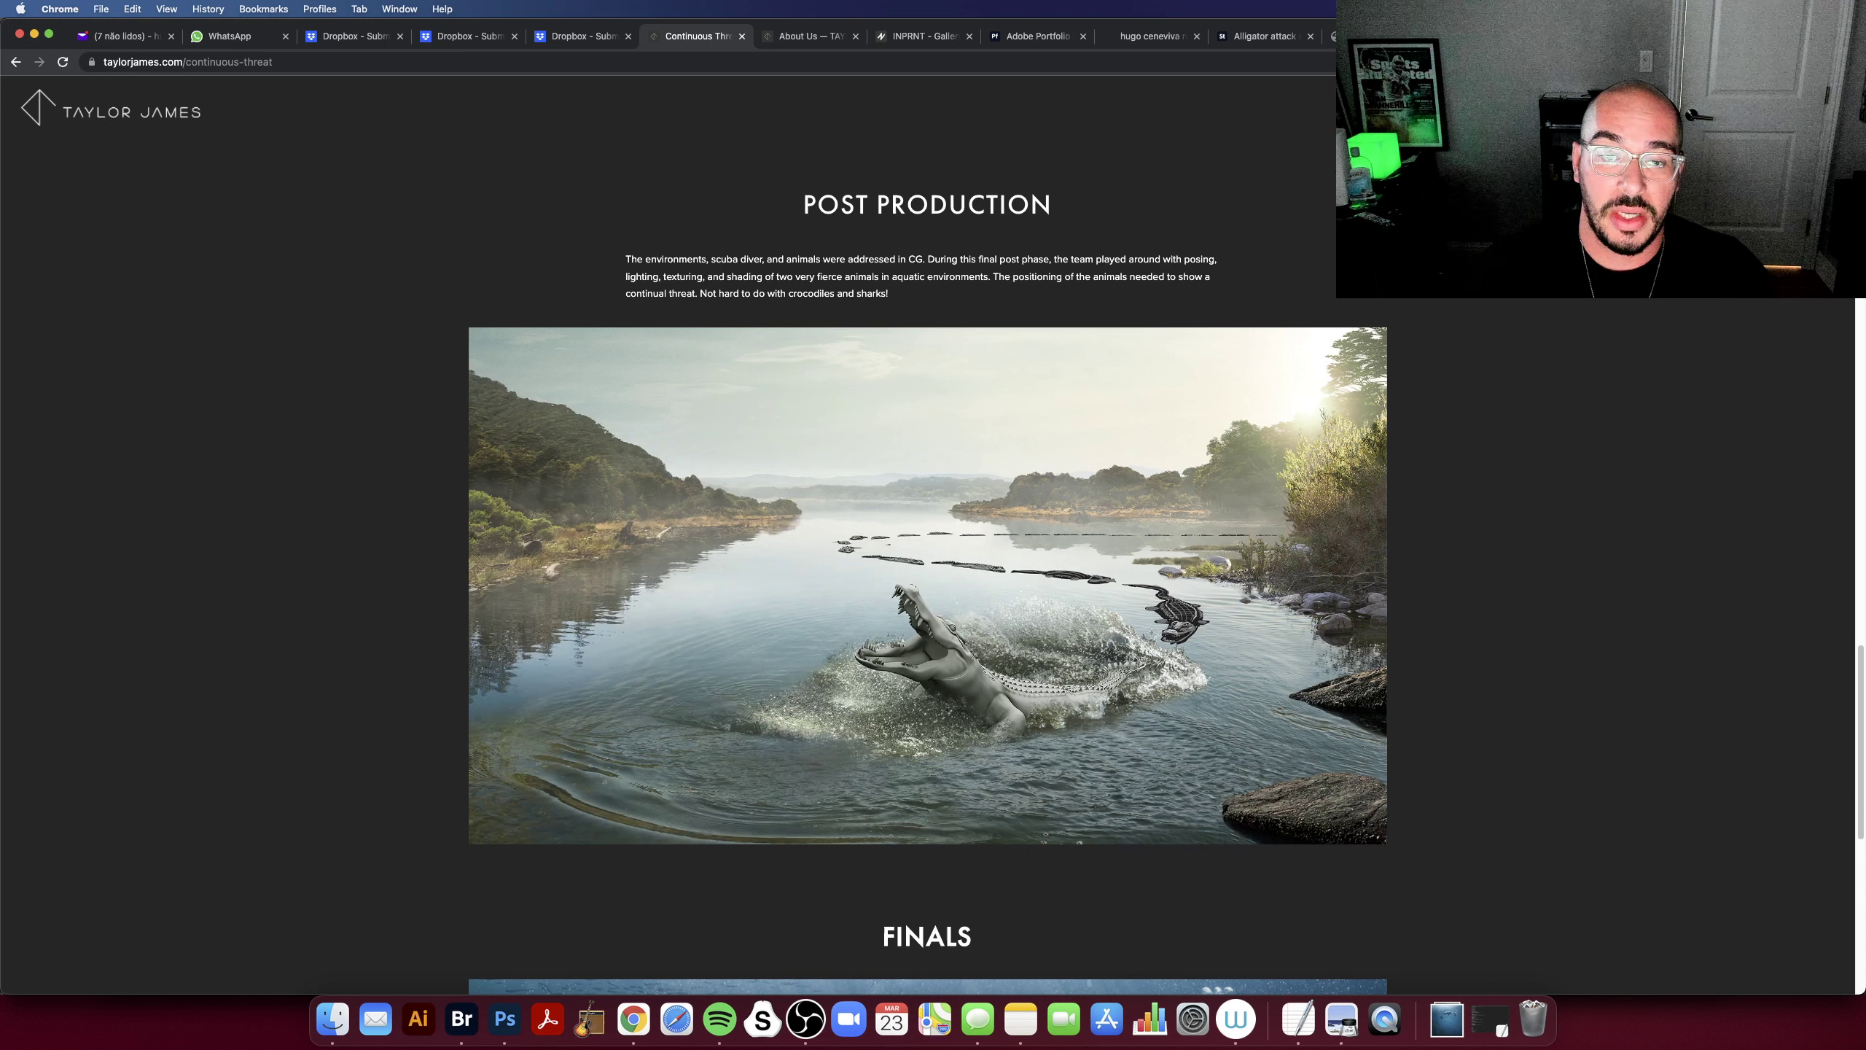
{"action": "mouse_move", "coordinate": [1083, 824]}
{"action": "left_mouse_down"}
{"action": "mouse_move", "coordinate": [1108, 824]}
{"action": "mouse_move", "coordinate": [1070, 824]}
{"action": "left_mouse_up"}
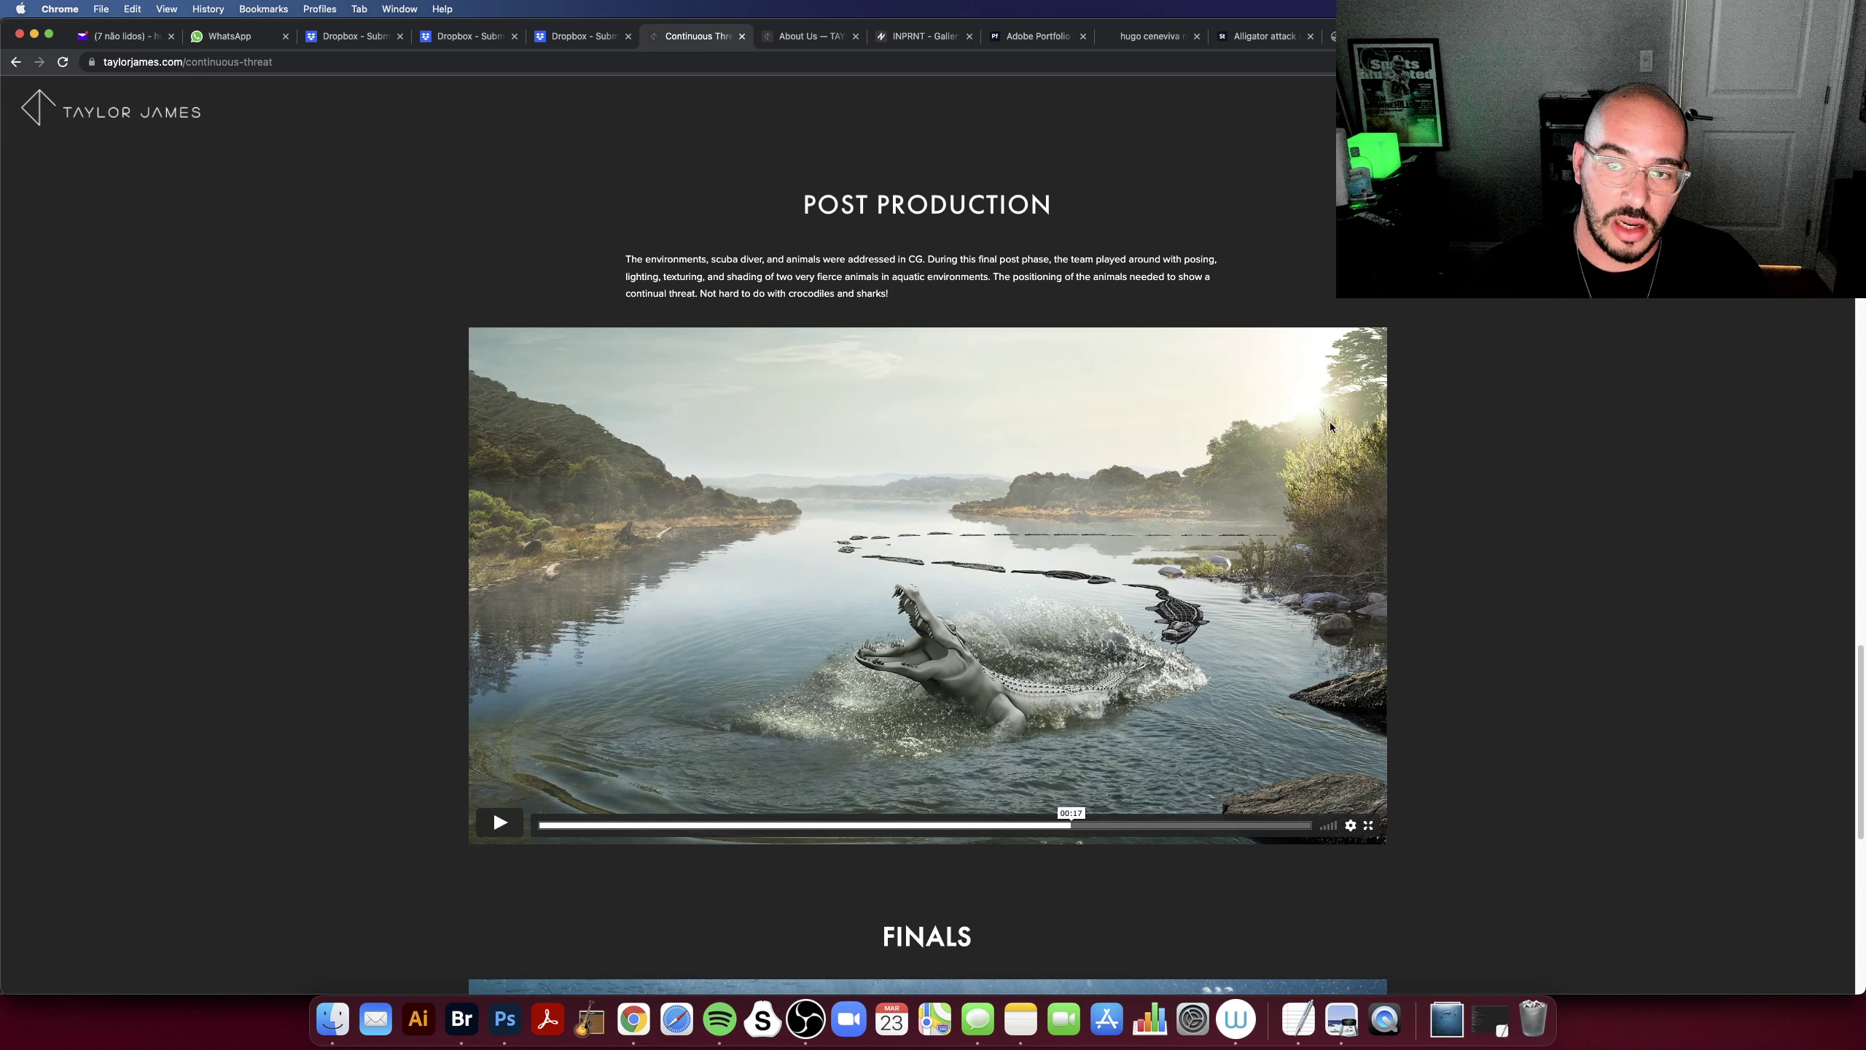
{"action": "left_click", "coordinate": [1308, 375]}
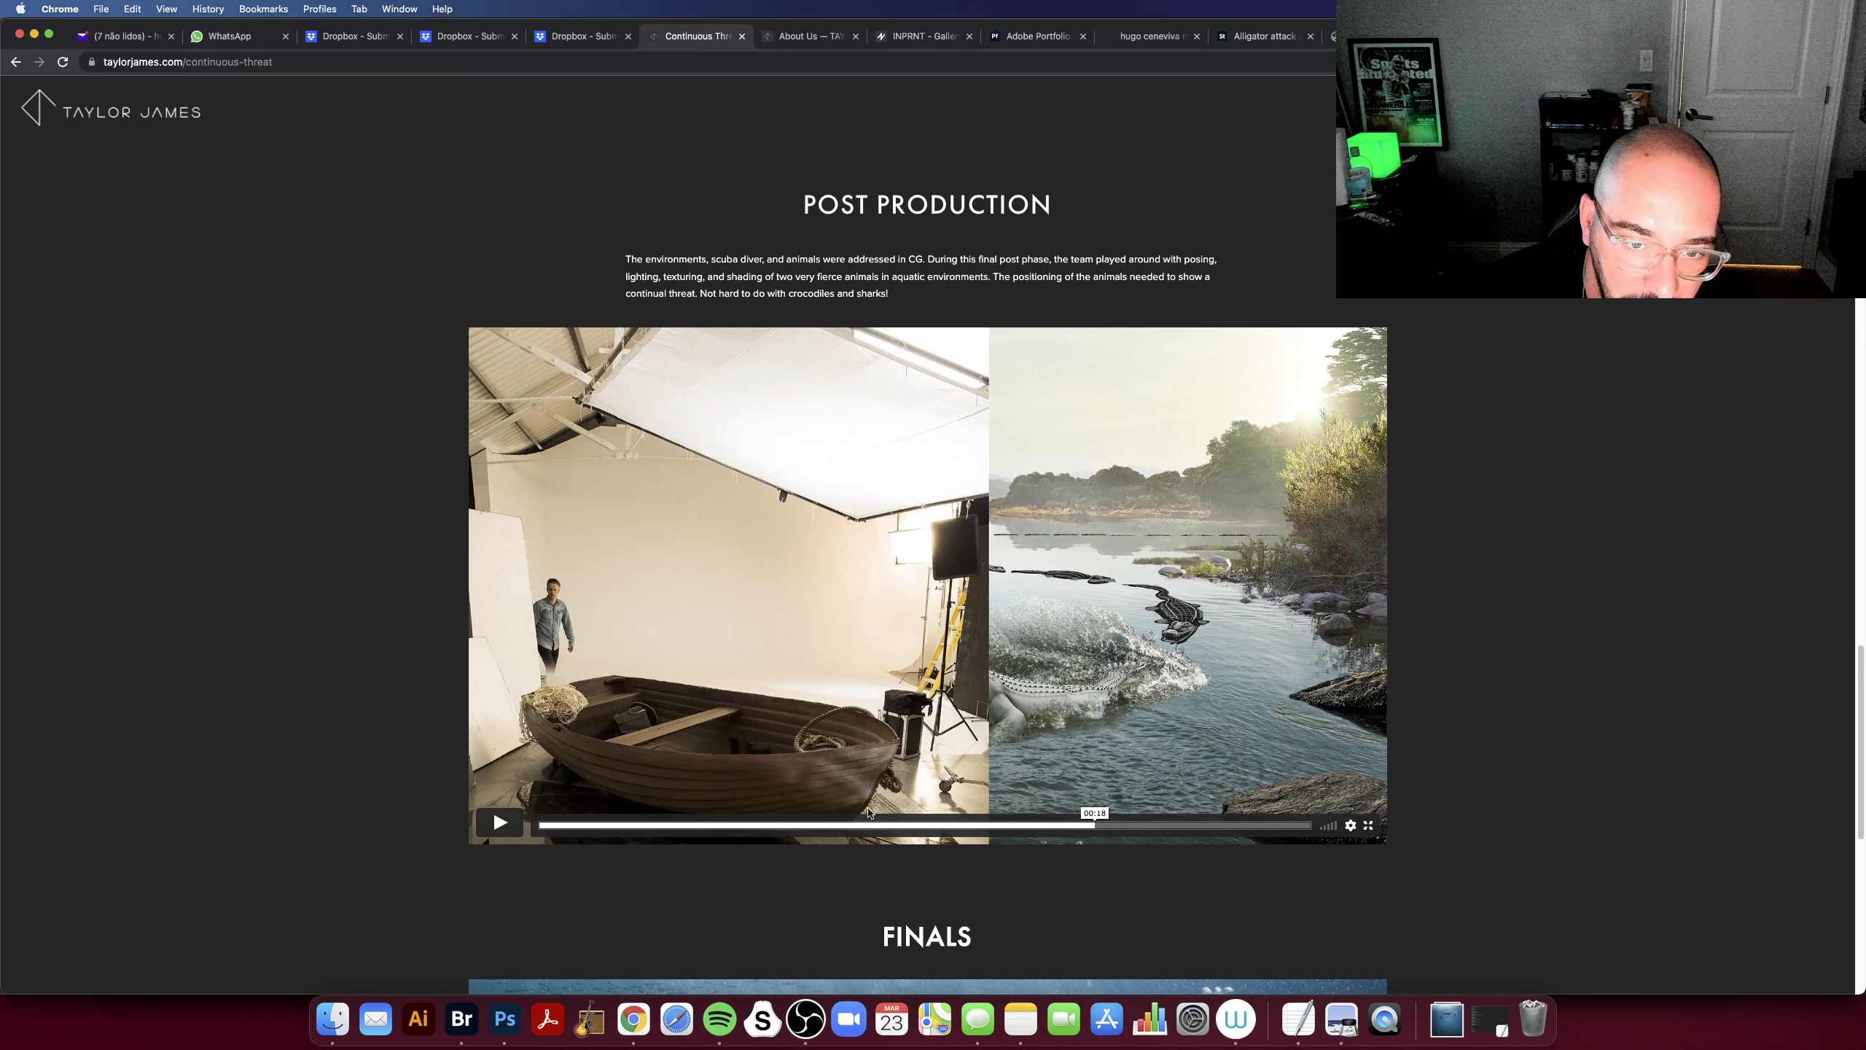
Step: Play on through the full composite and colour-graded final frame to the video's end
{"action": "left_click", "coordinate": [831, 553]}
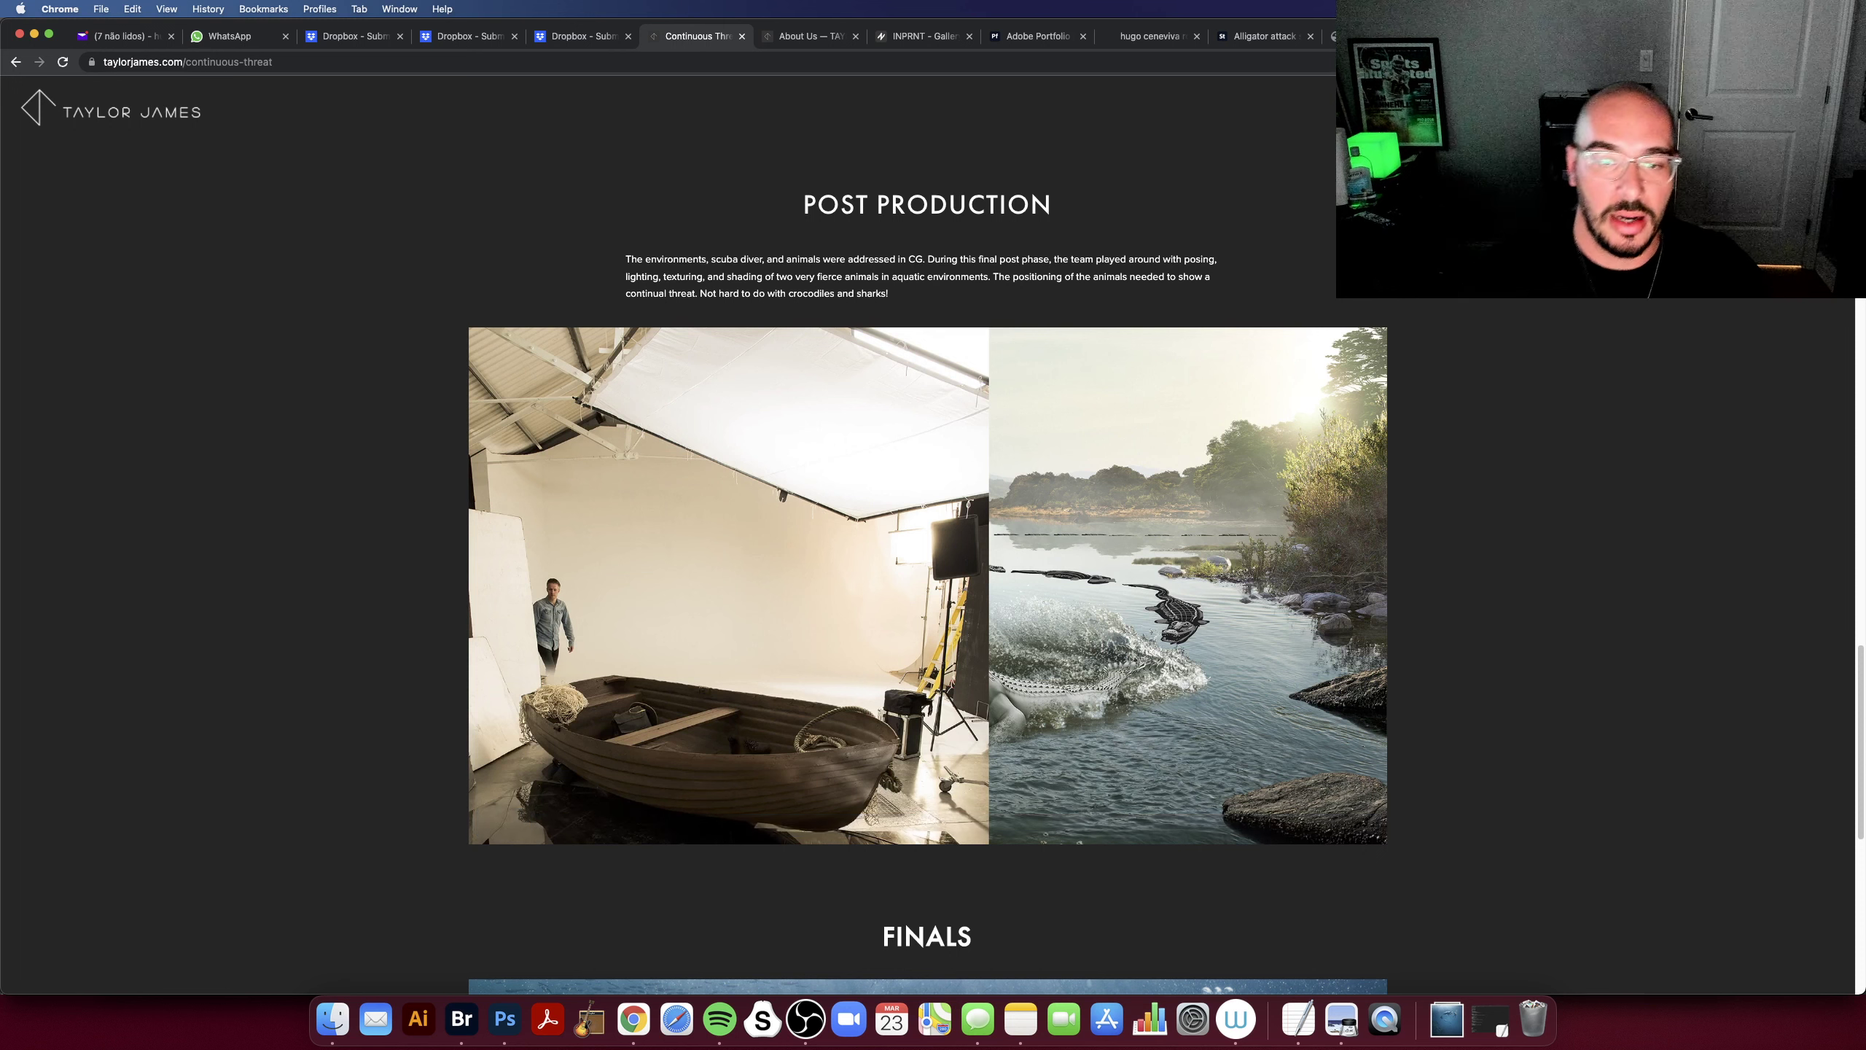
{"action": "left_click", "coordinate": [831, 553]}
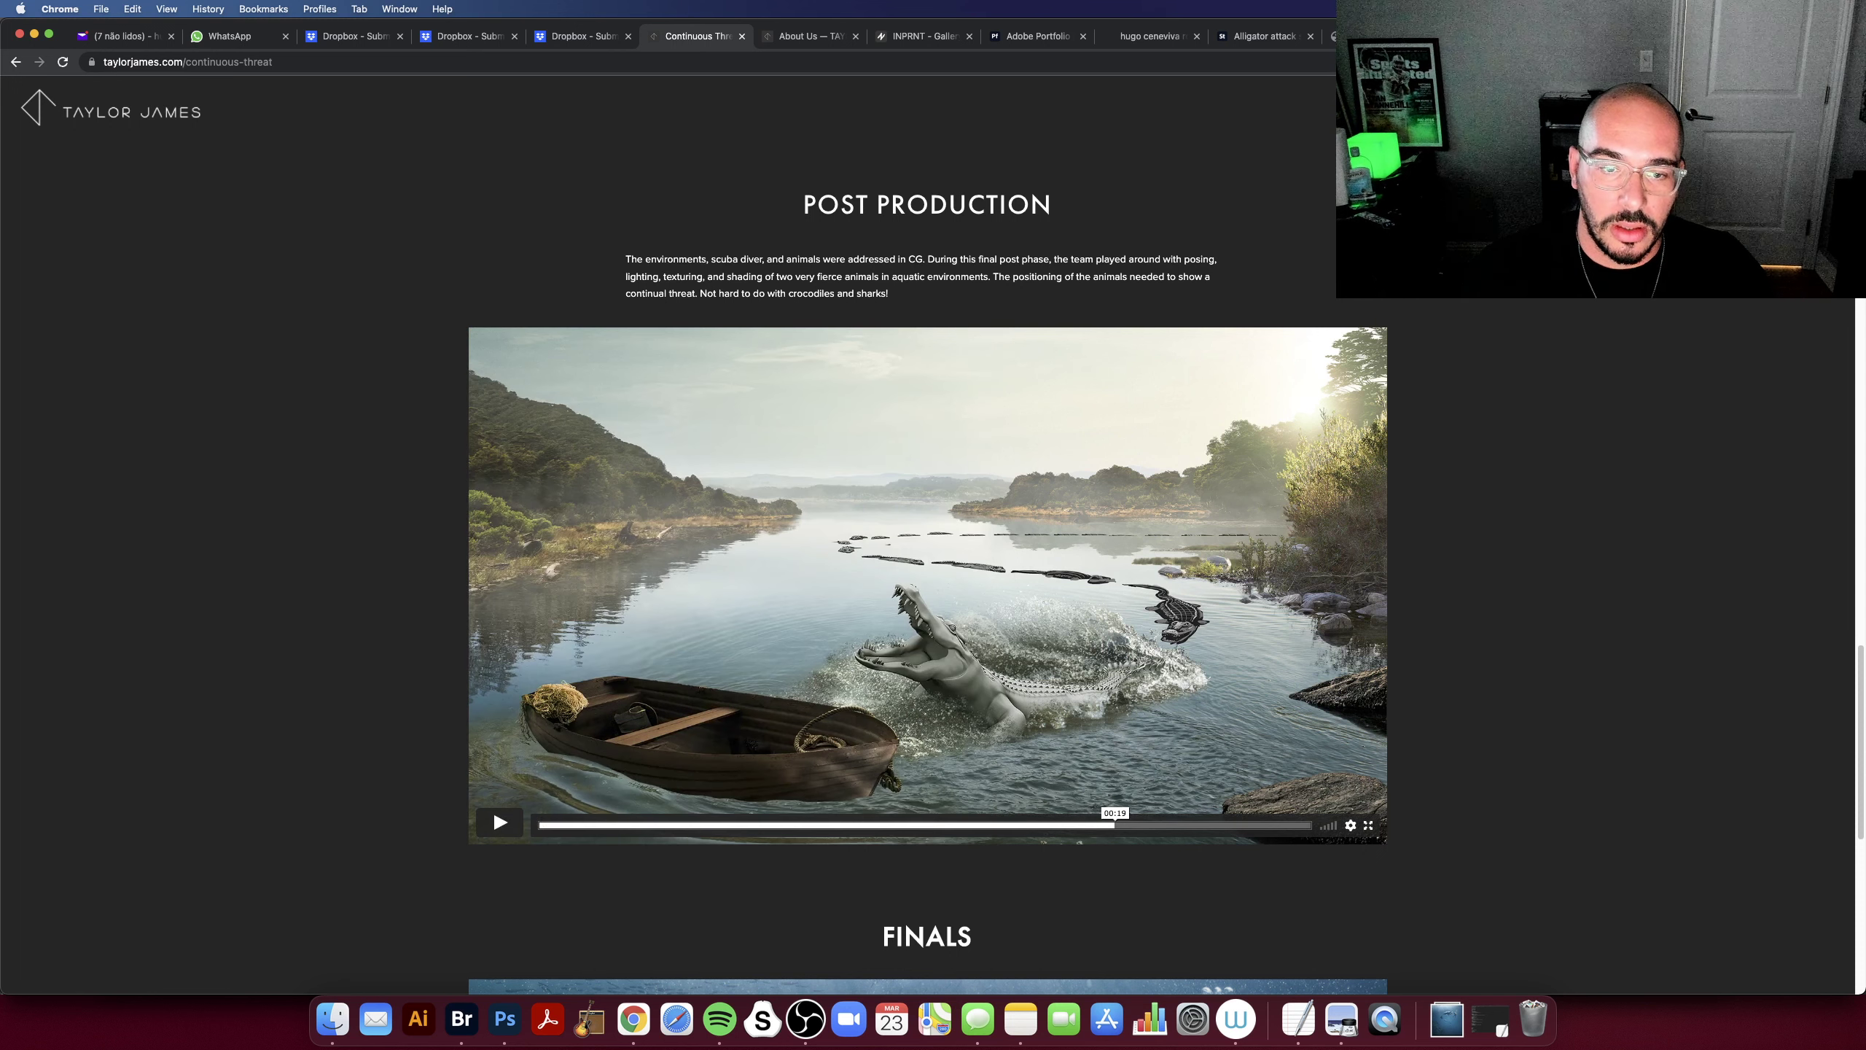
{"action": "key", "text": "space"}
{"action": "key", "text": "space"}
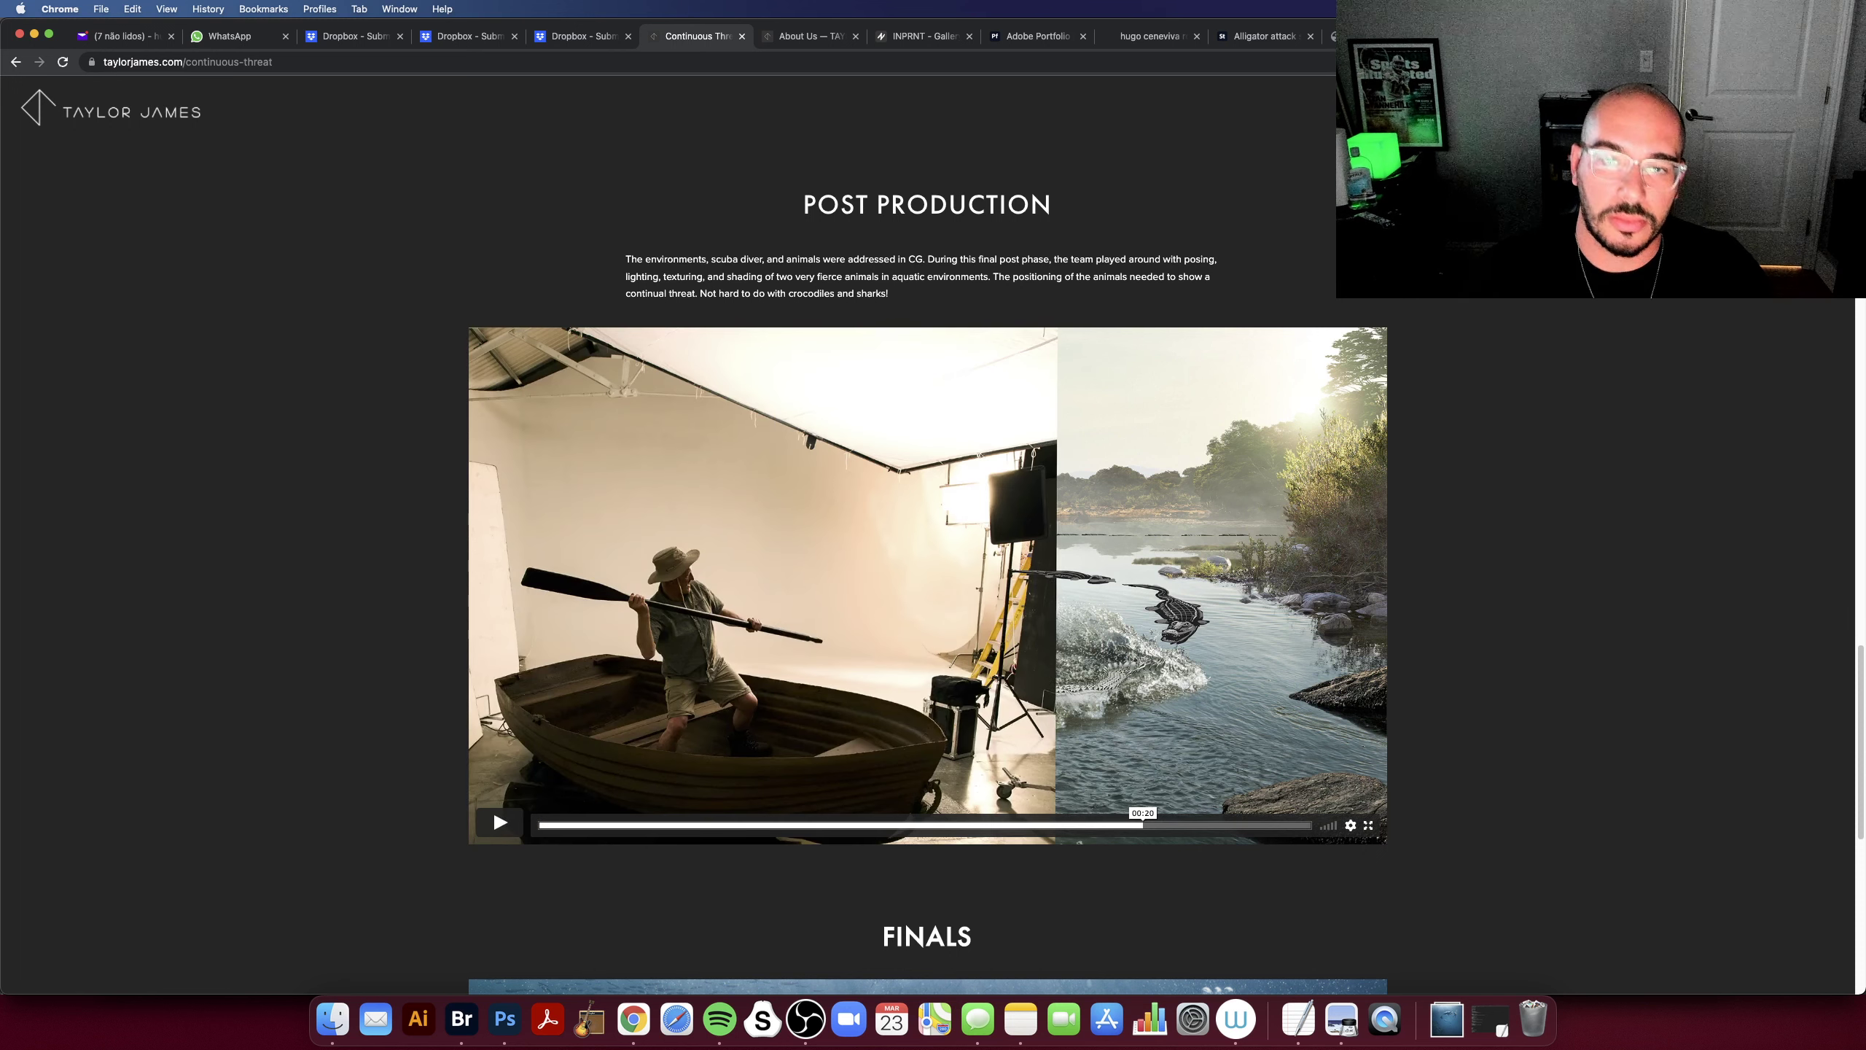
{"action": "left_click", "coordinate": [981, 451]}
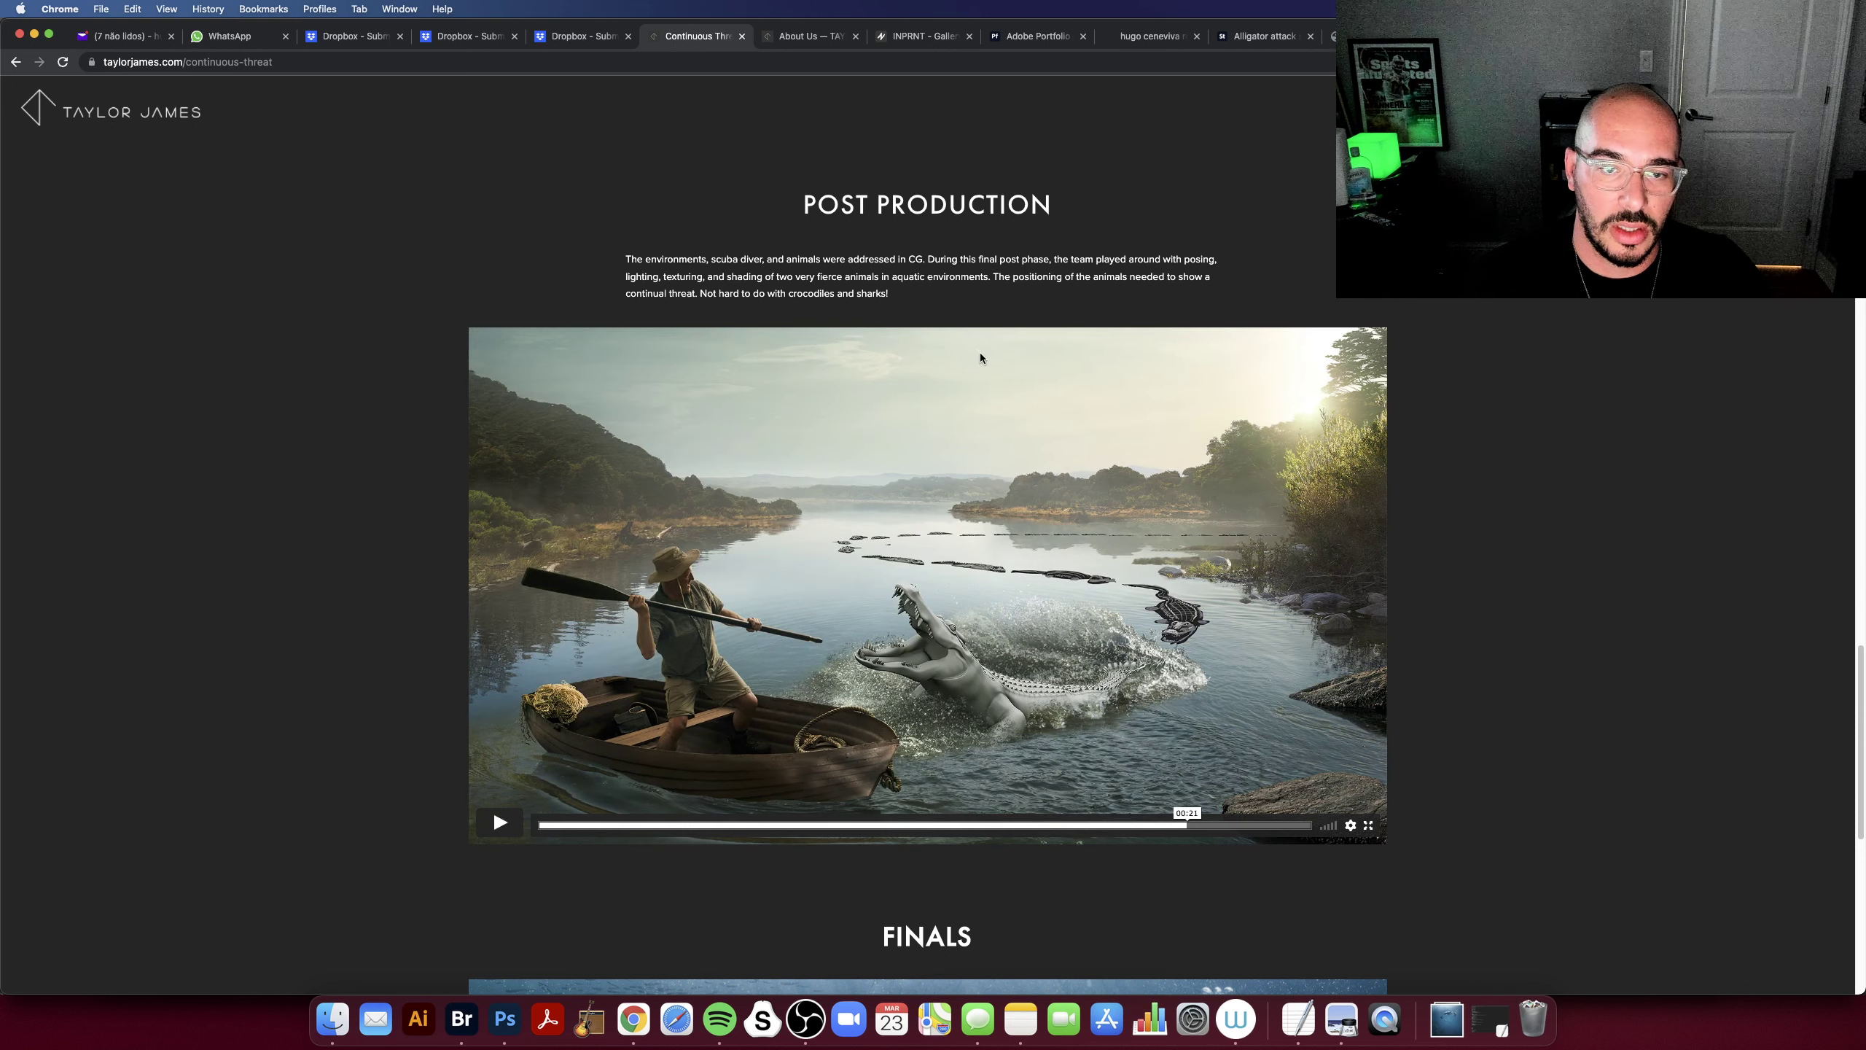
{"action": "left_click", "coordinate": [981, 354]}
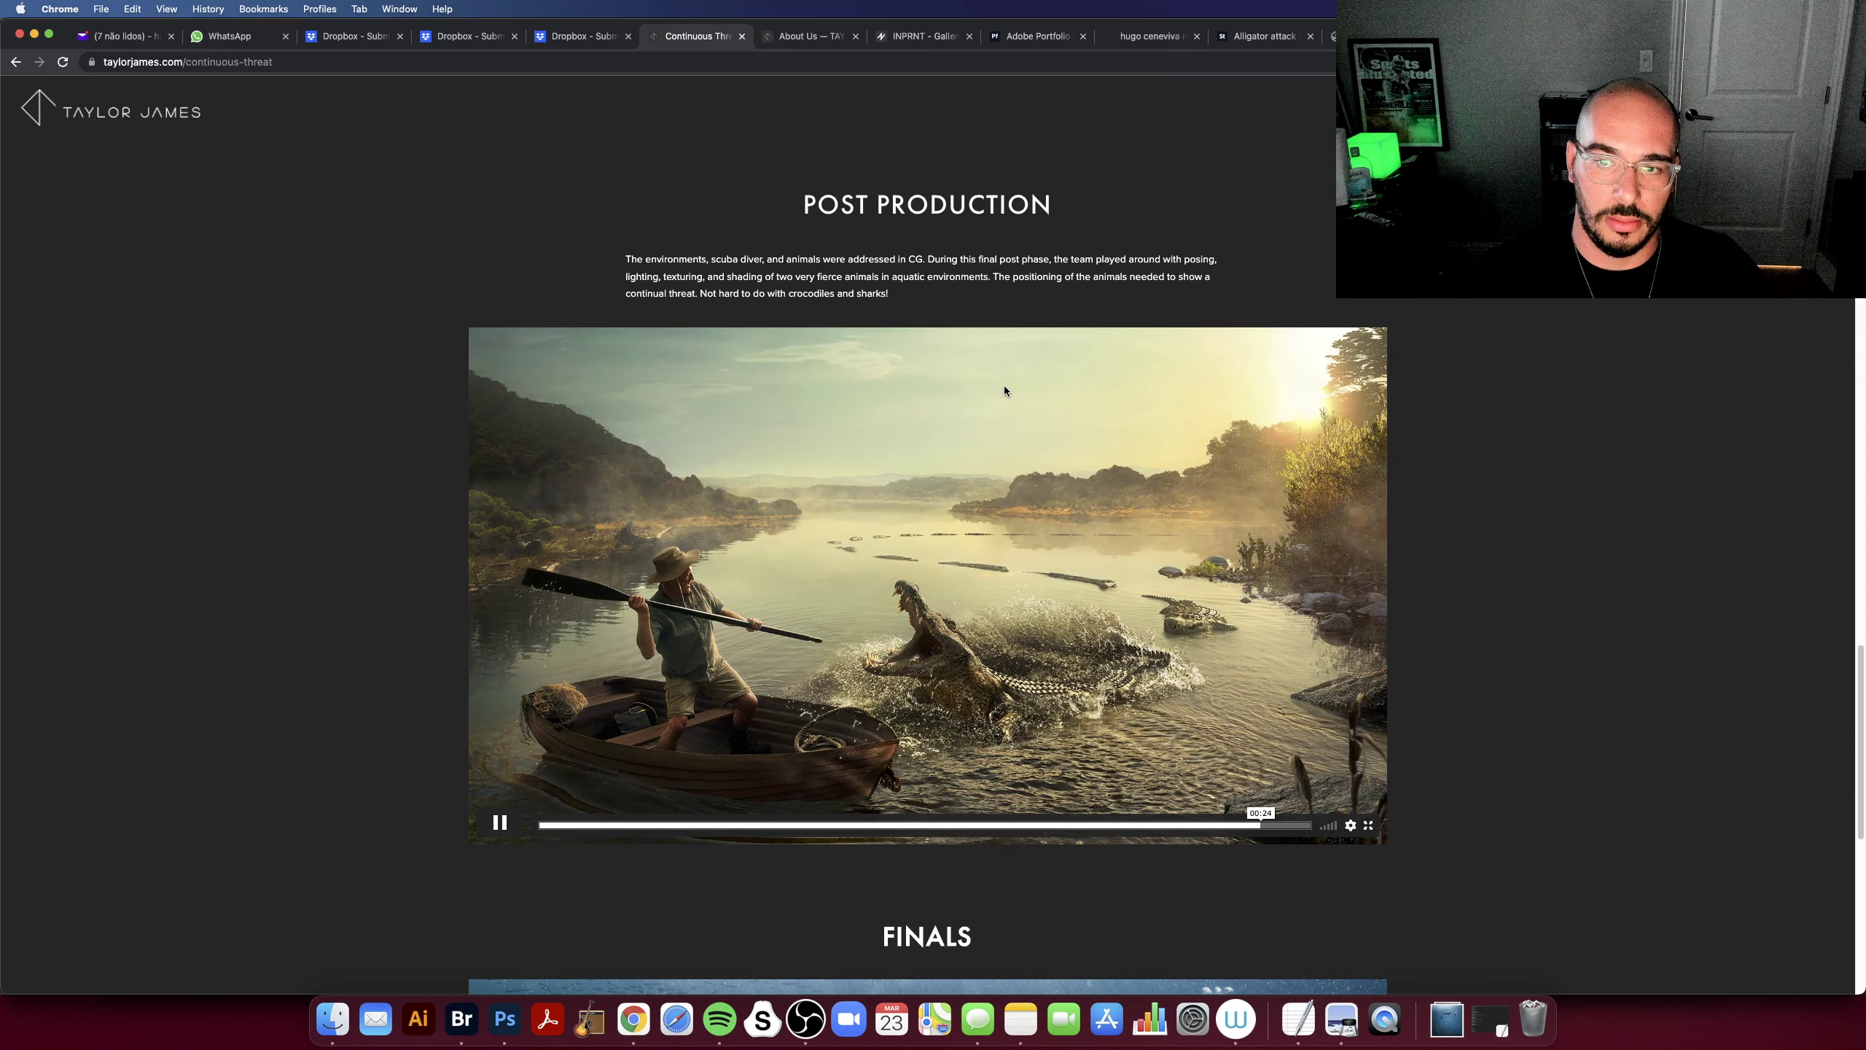
{"action": "left_click", "coordinate": [1005, 386]}
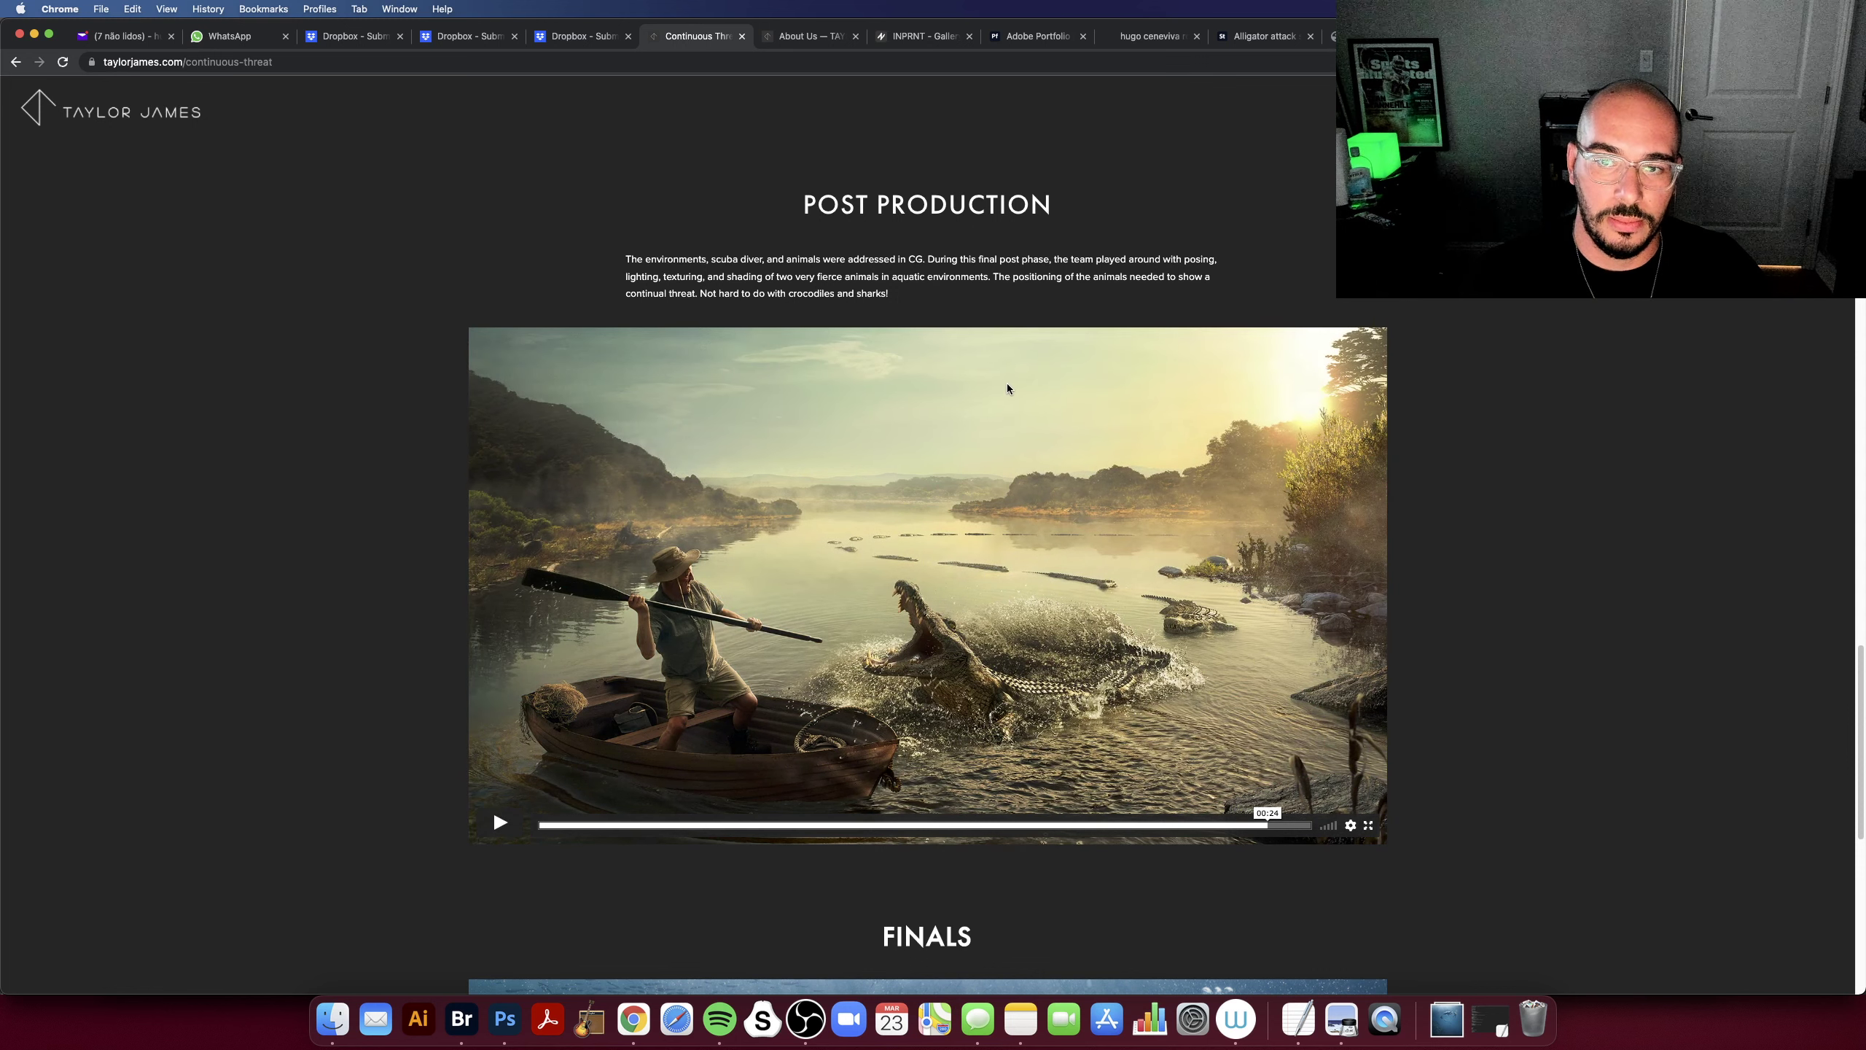
{"action": "left_click", "coordinate": [1314, 383]}
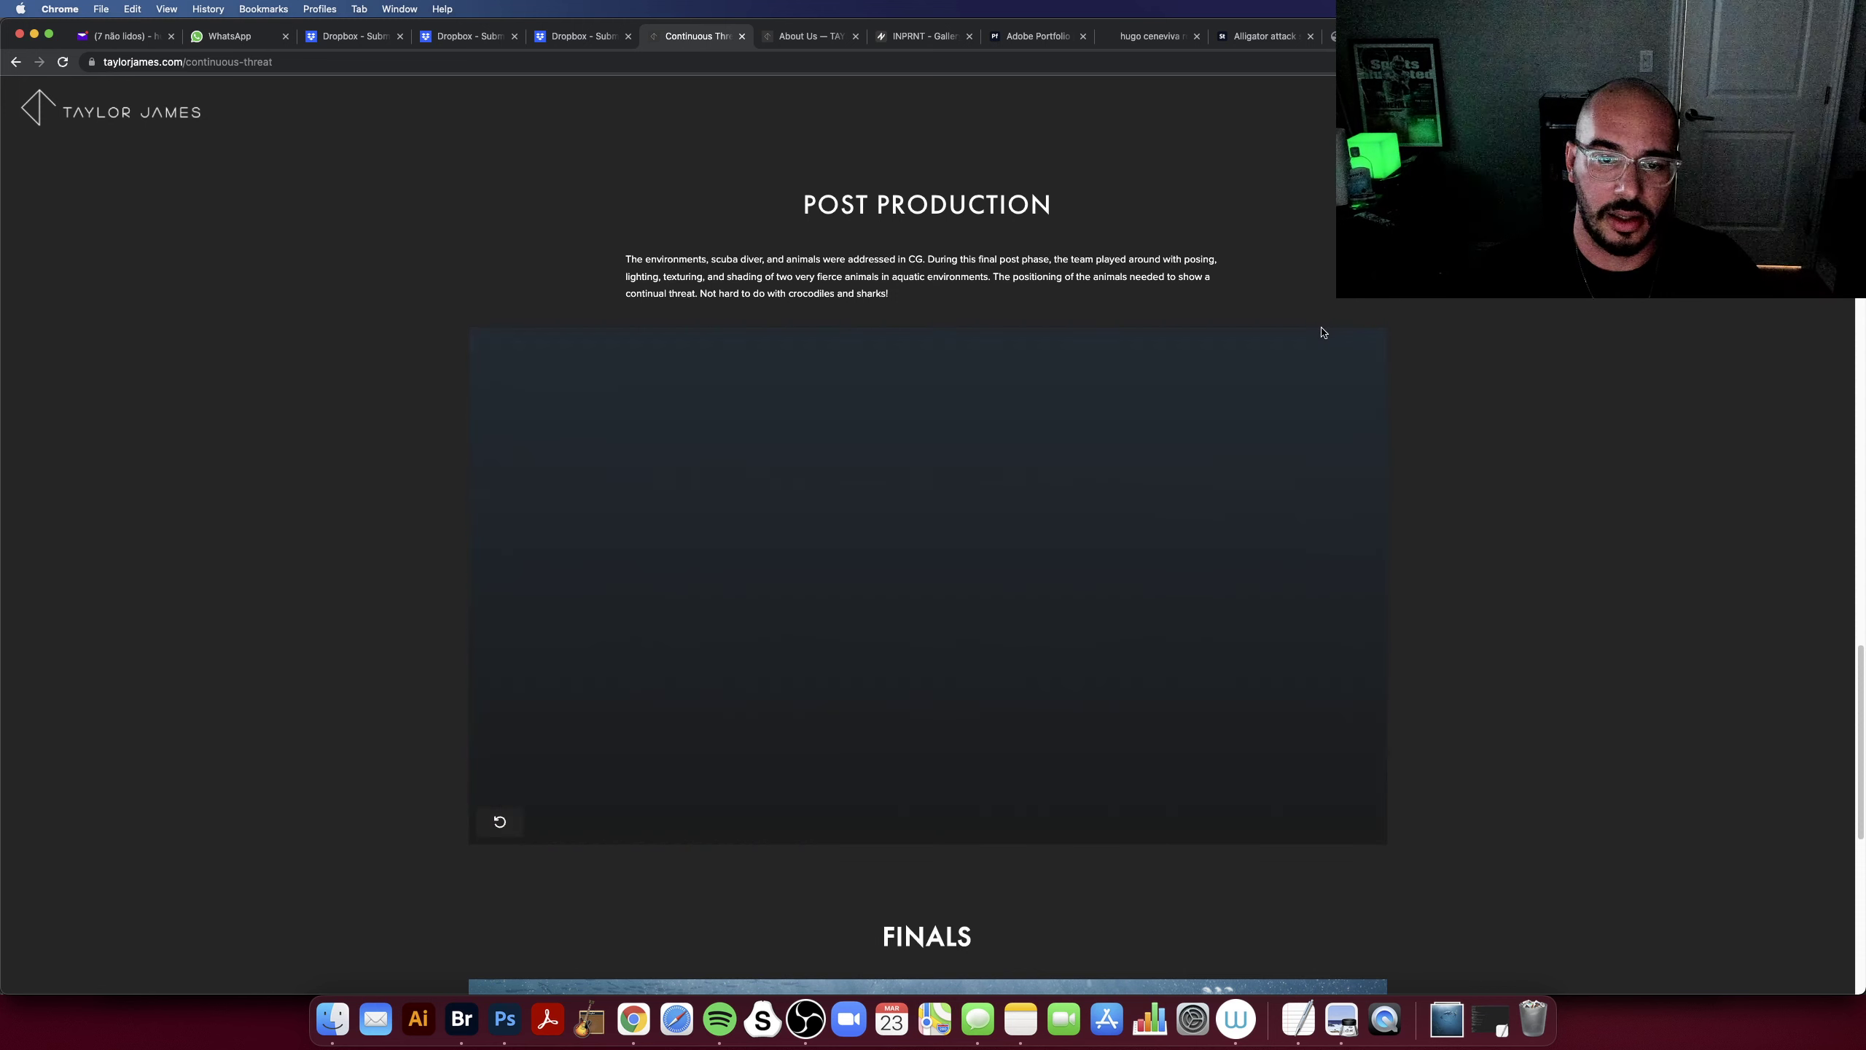
Step: Switch to the Photoshop crocodile composite from the window overview and pan the canvas slightly
{"action": "key", "text": "ctrl+Up"}
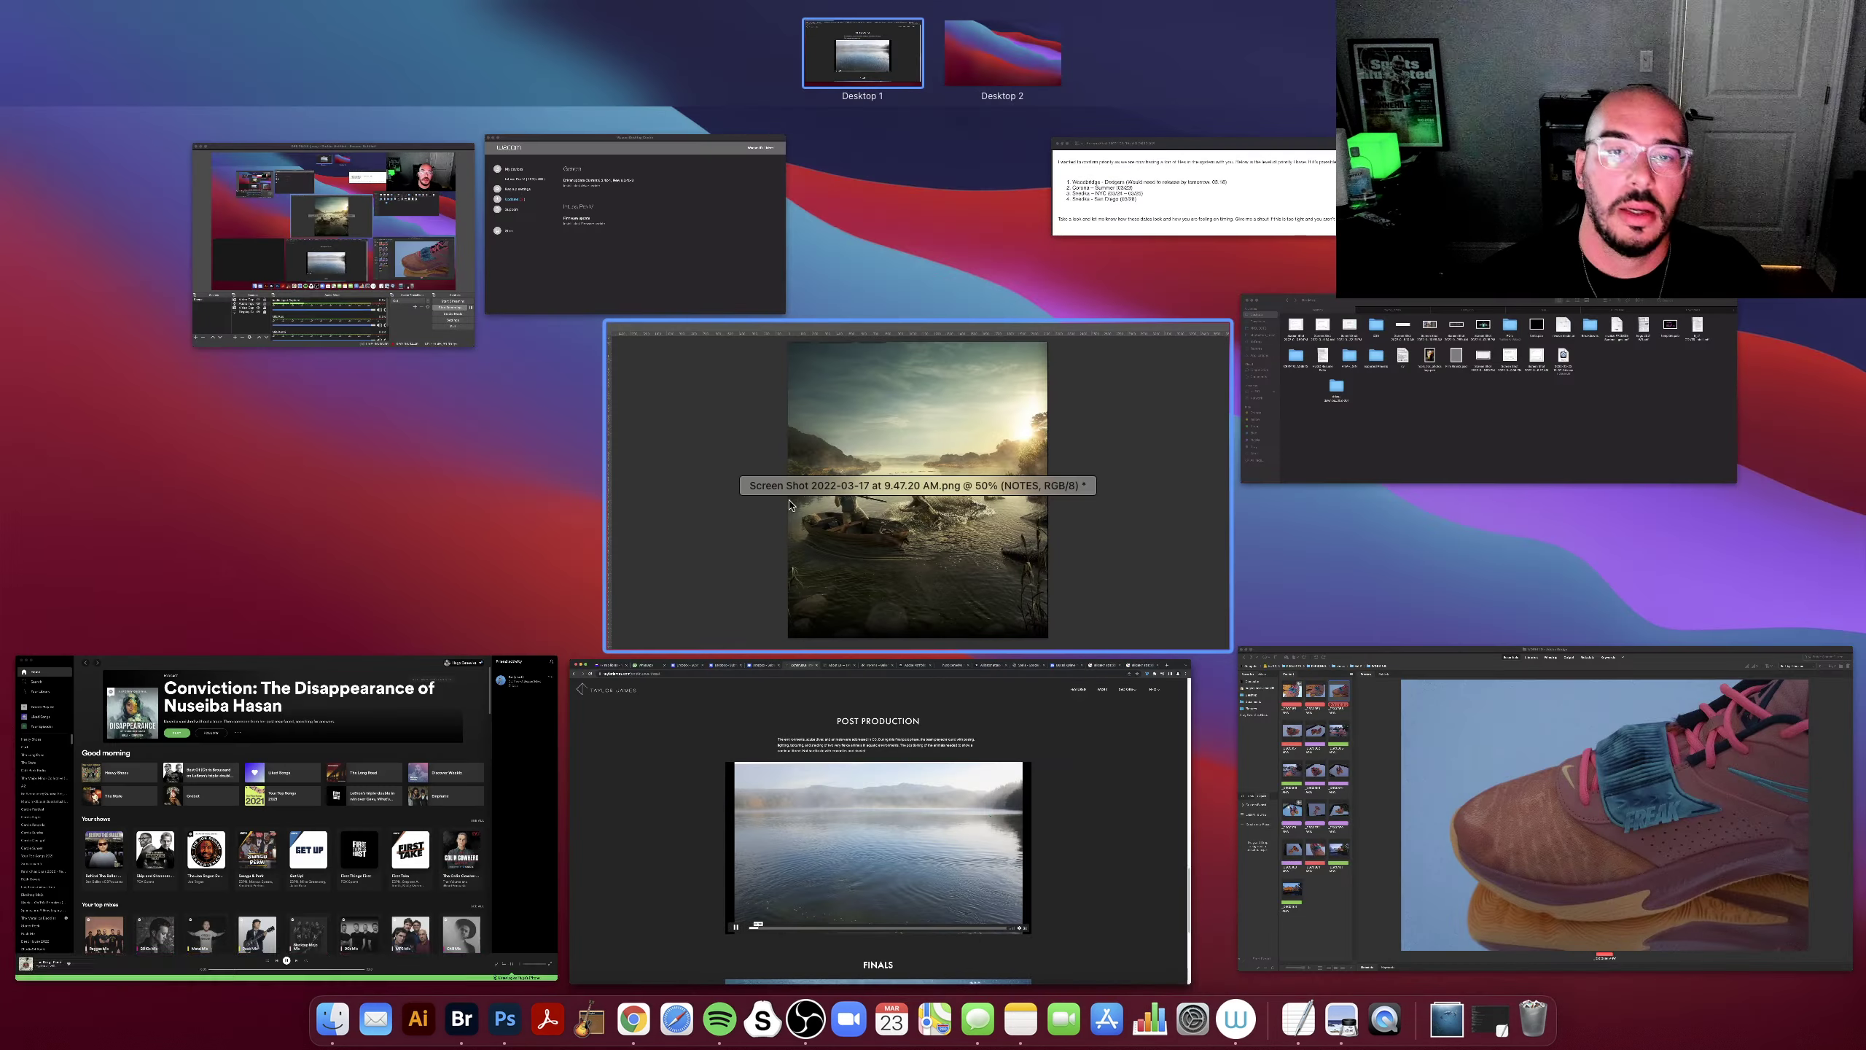
{"action": "left_click", "coordinate": [1159, 375]}
{"action": "left_click_drag", "start_coordinate": [1159, 375], "coordinate": [1165, 413]}
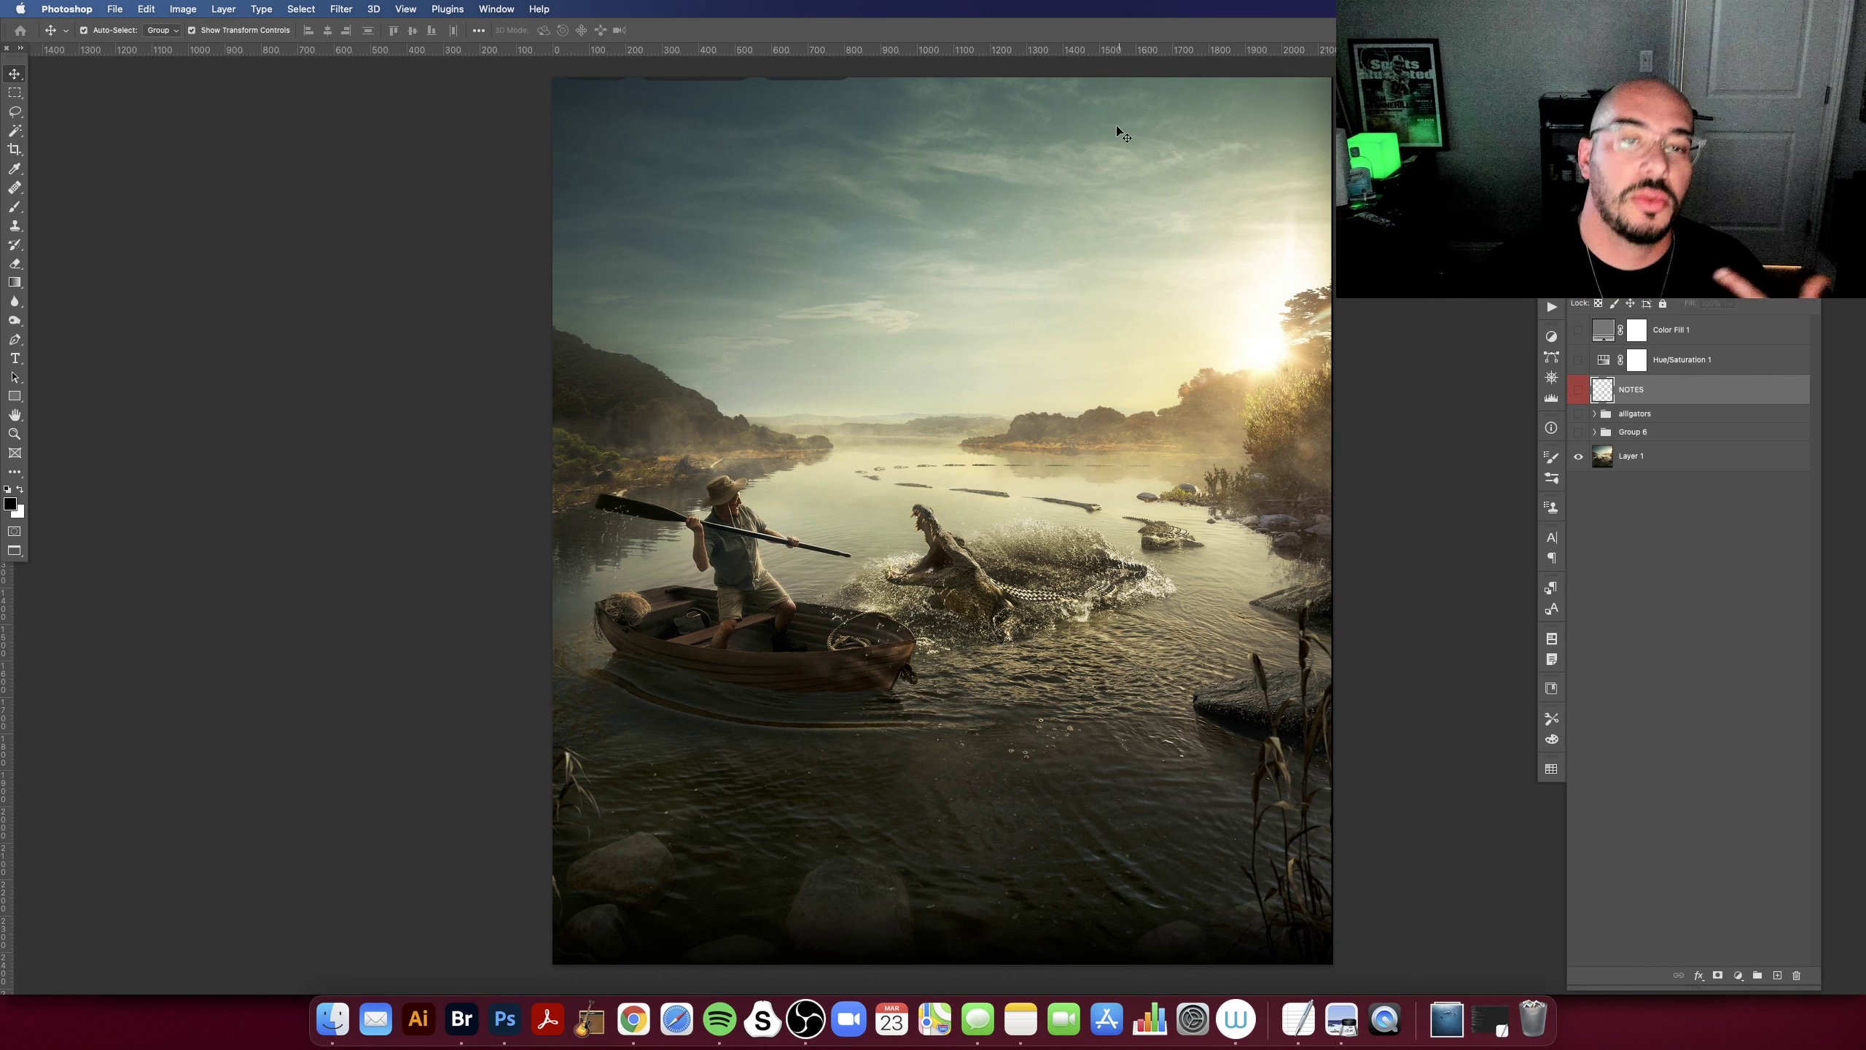
{"action": "left_click_drag", "start_coordinate": [1237, 276], "coordinate": [1223, 289]}
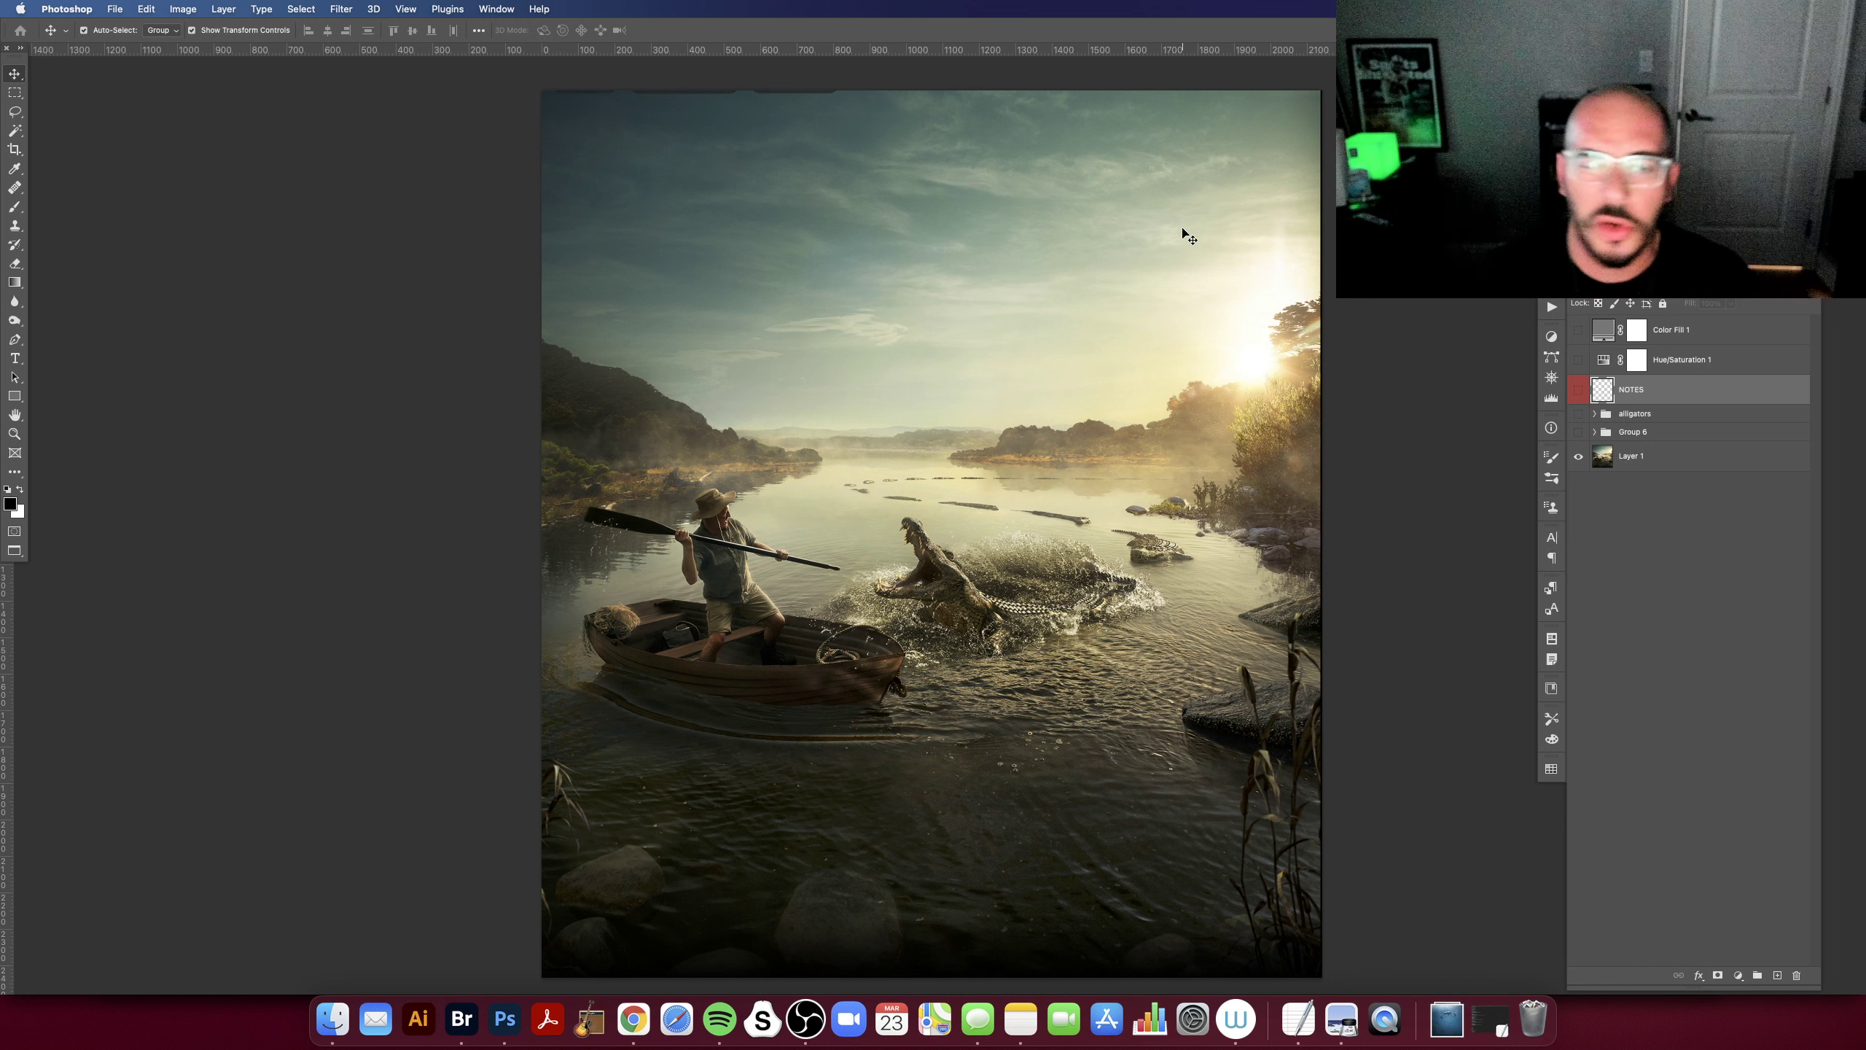
Step: Pan around the composite and select the Color Fill 1 layer
{"action": "scroll", "coordinate": [930, 527], "scroll_direction": "down", "scroll_amount": 2}
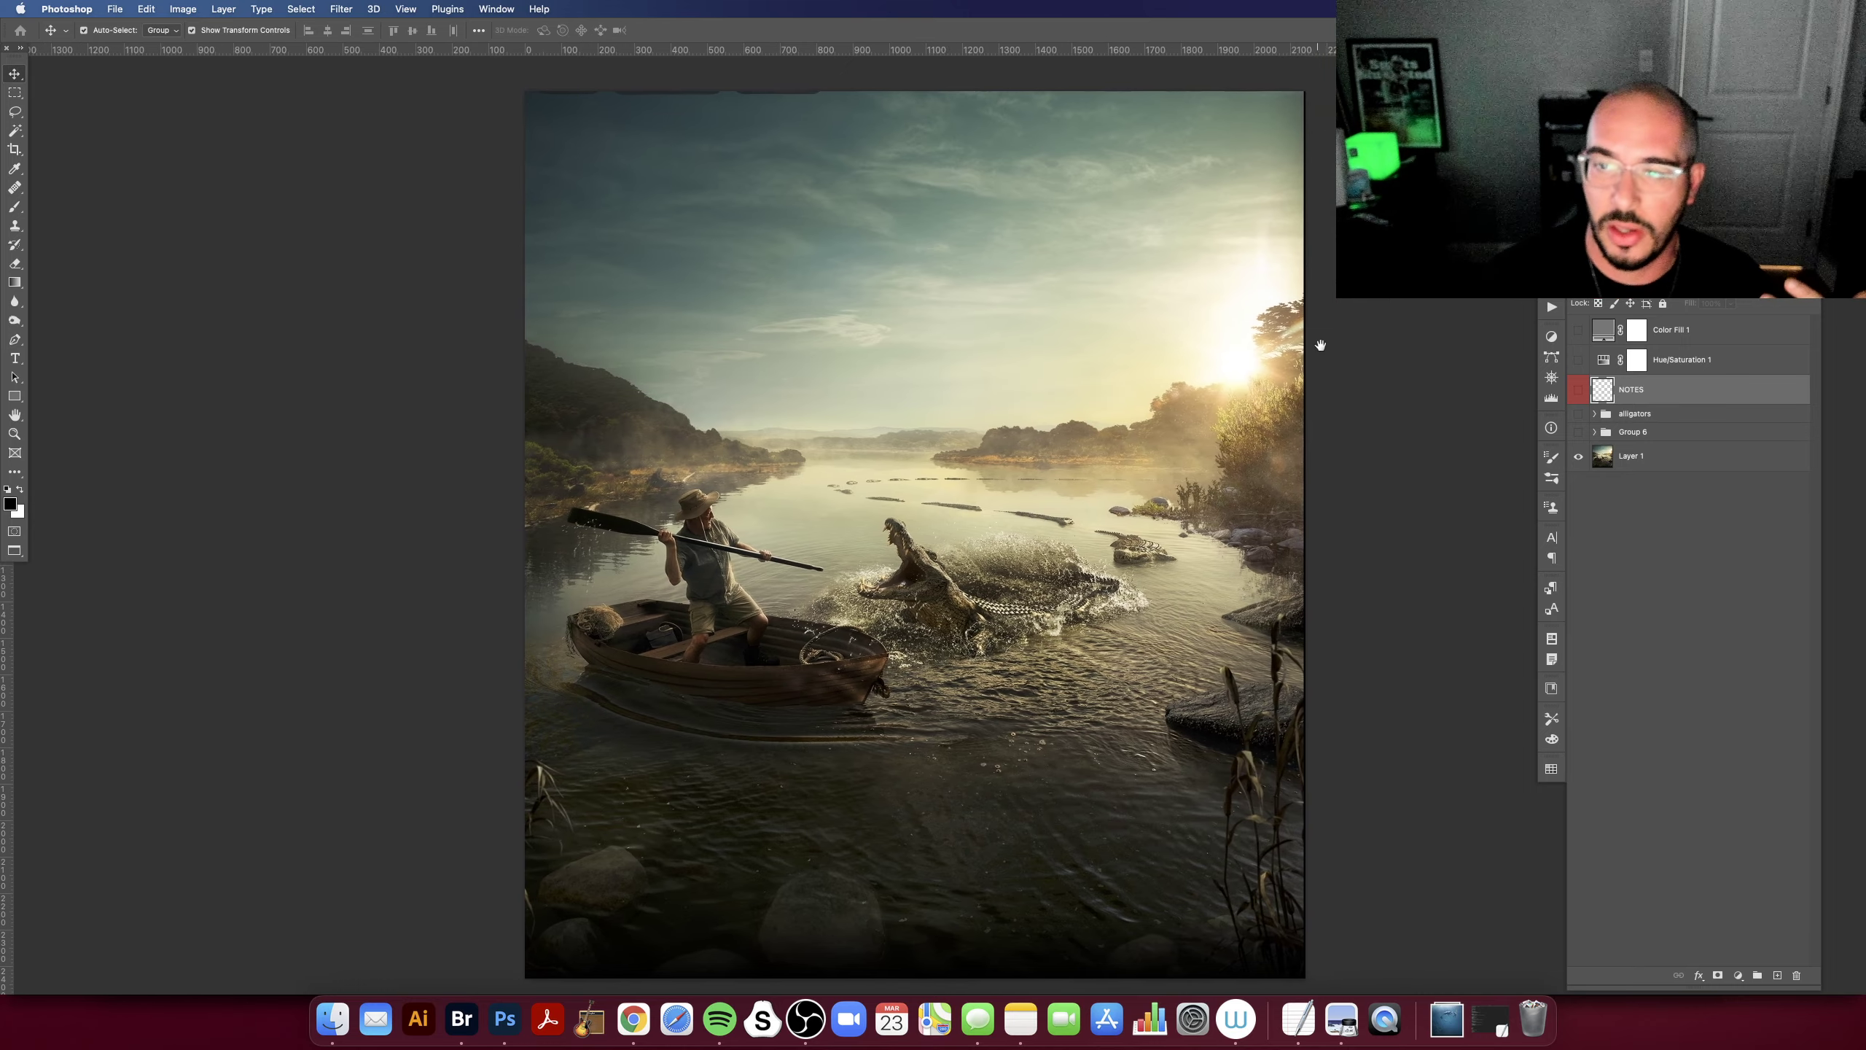
{"action": "scroll", "coordinate": [919, 522], "scroll_direction": "right", "scroll_amount": 1}
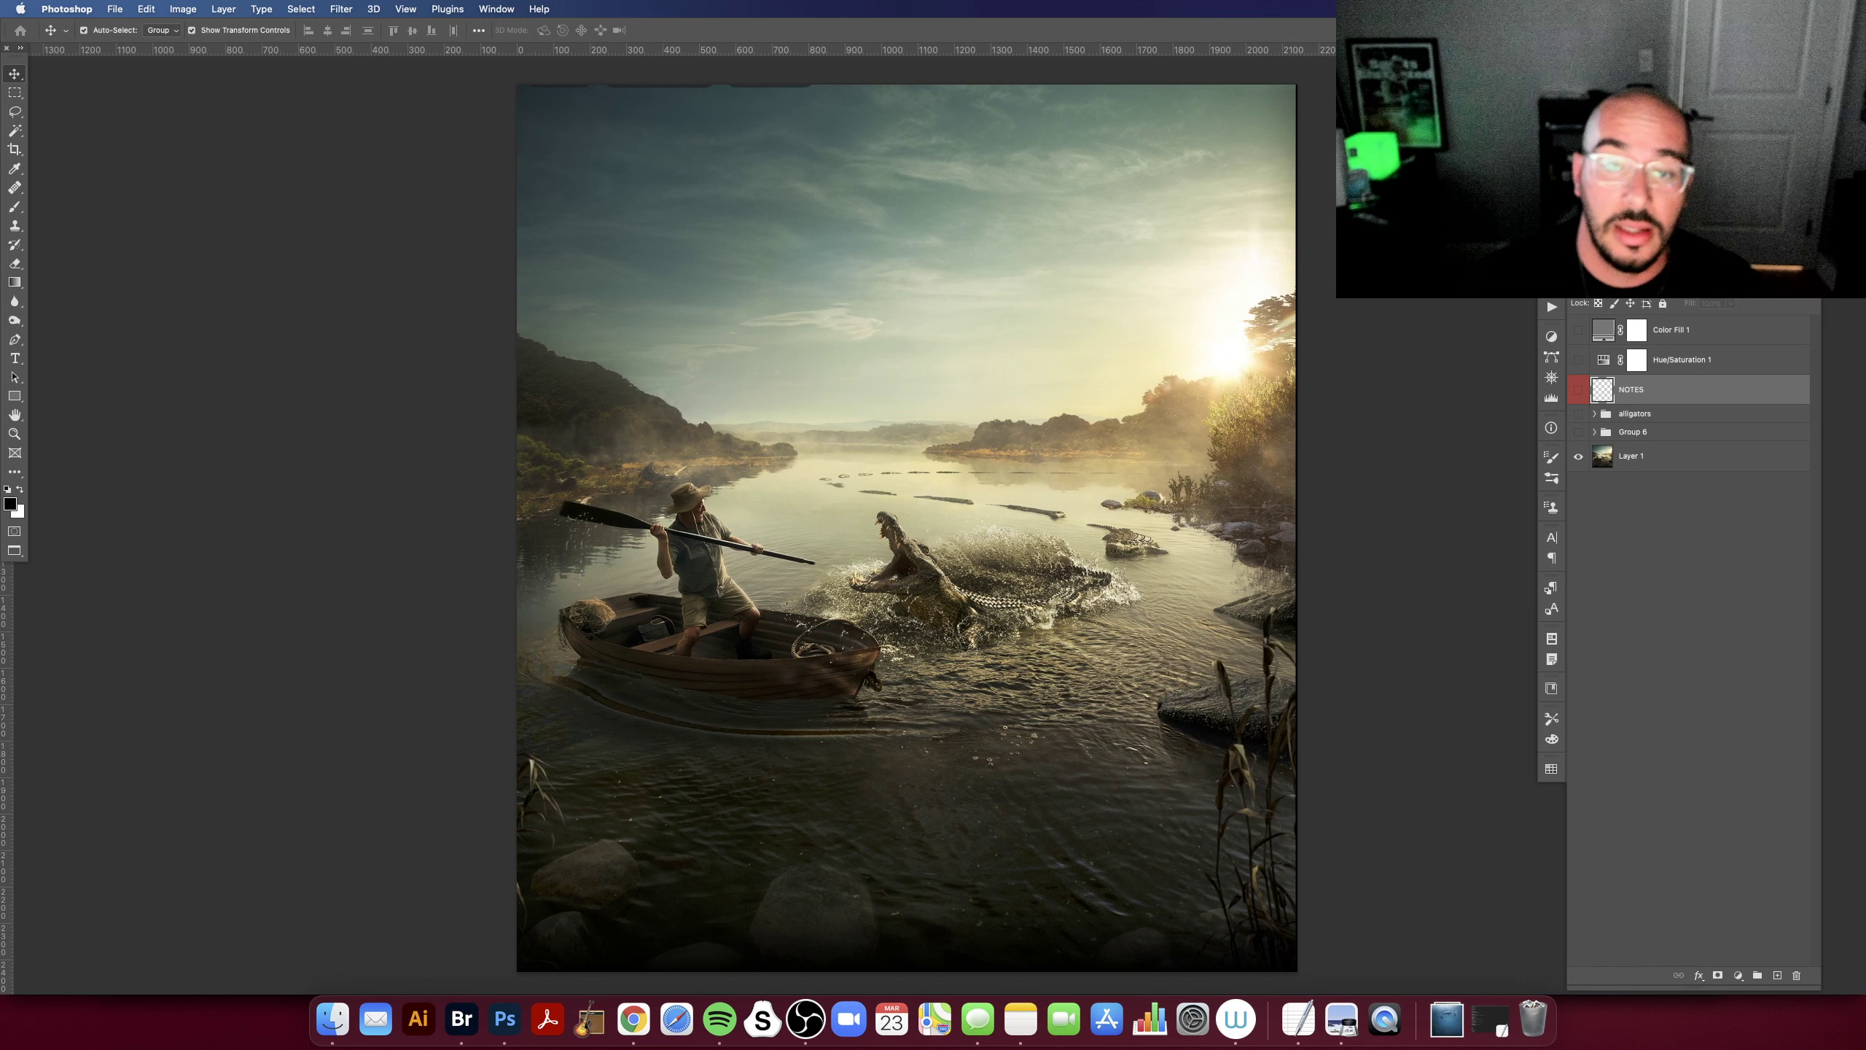
{"action": "scroll", "coordinate": [919, 522], "scroll_direction": "left", "scroll_amount": 1}
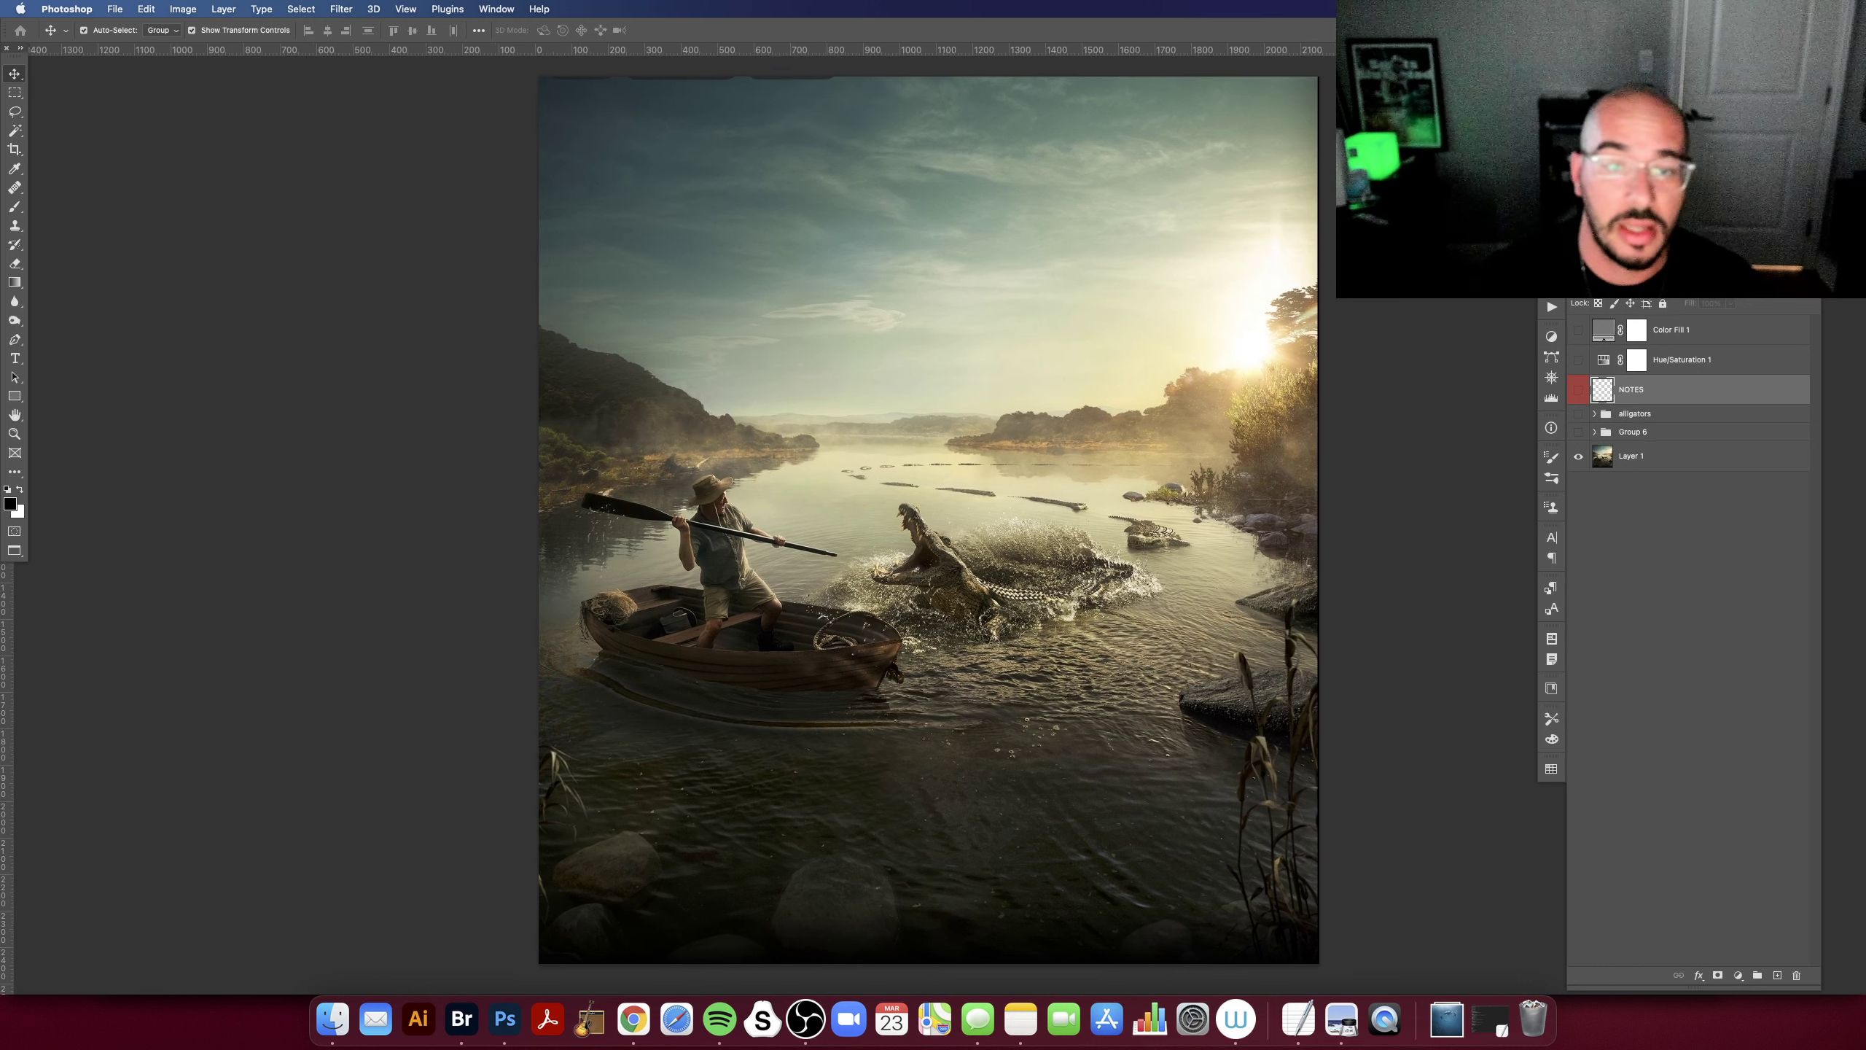
{"action": "scroll", "coordinate": [933, 522], "scroll_direction": "left", "scroll_amount": 1}
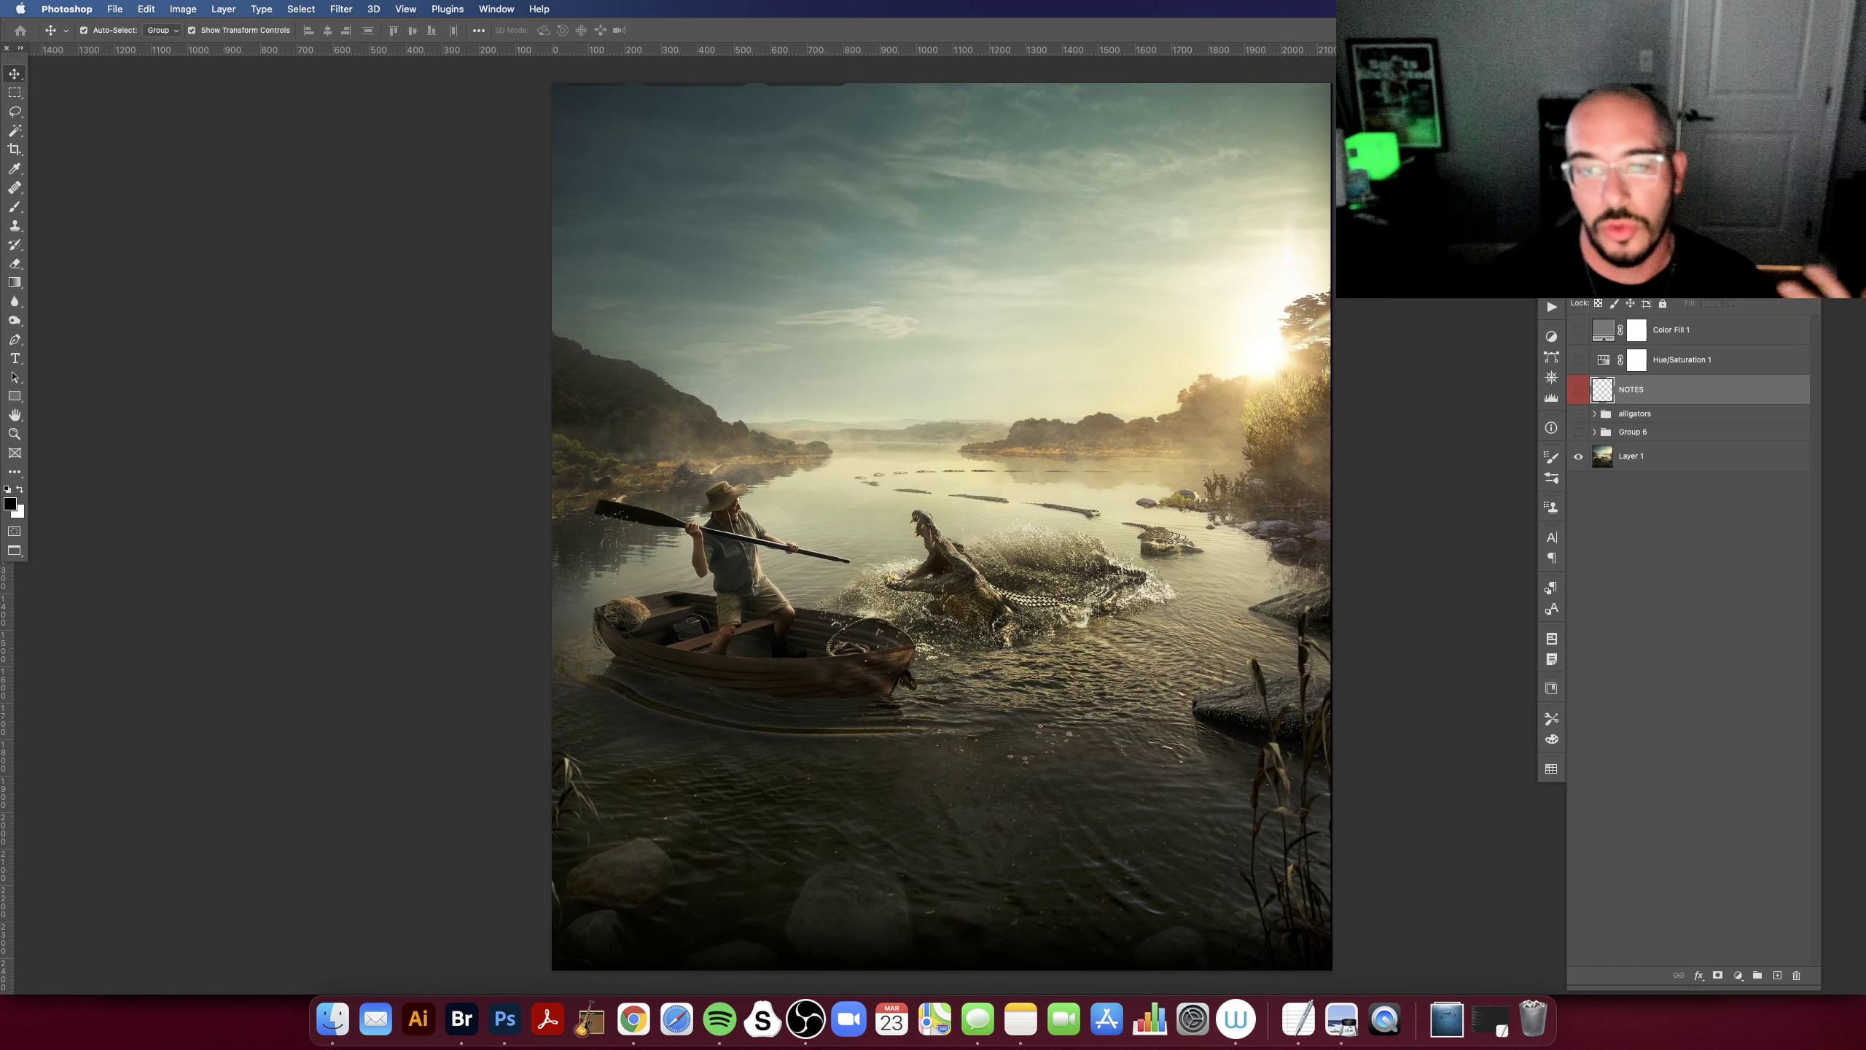
{"action": "scroll", "coordinate": [940, 529], "scroll_direction": "left", "scroll_amount": 2}
{"action": "scroll", "coordinate": [954, 537], "scroll_direction": "right", "scroll_amount": 1}
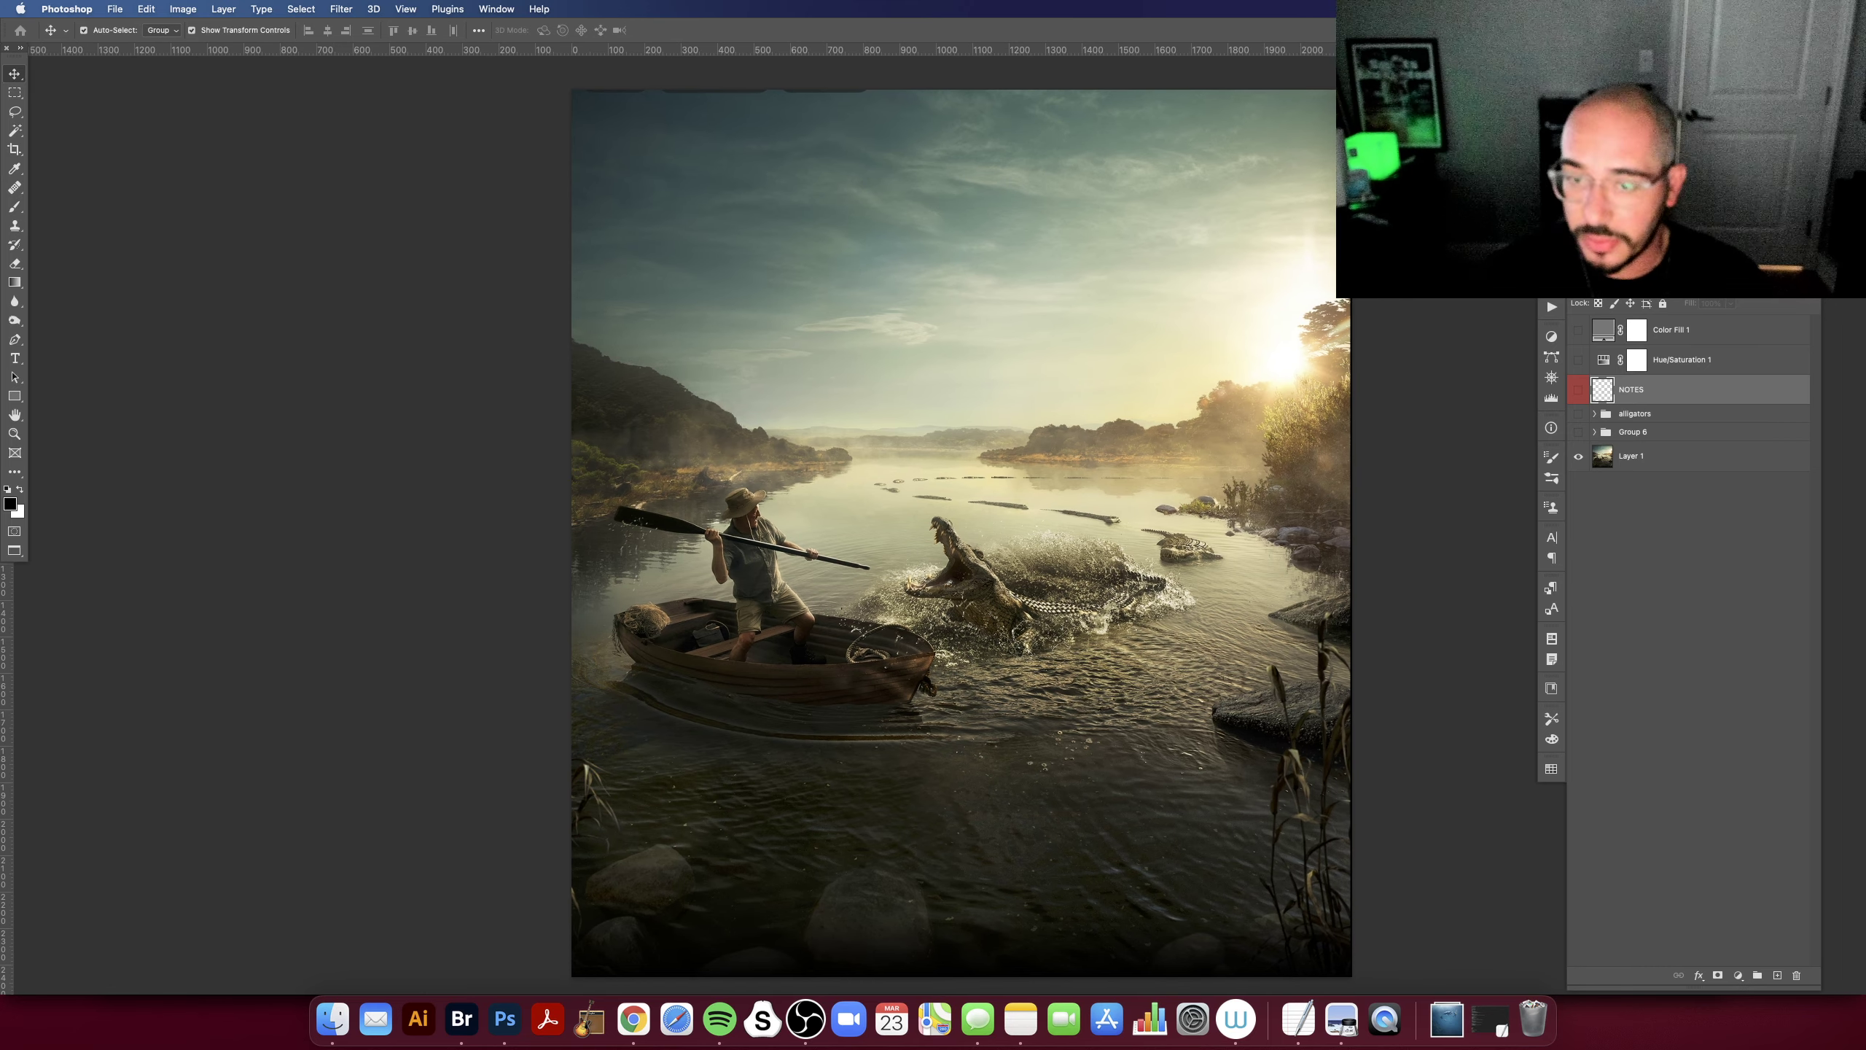
{"action": "scroll", "coordinate": [955, 529], "scroll_direction": "right", "scroll_amount": 2}
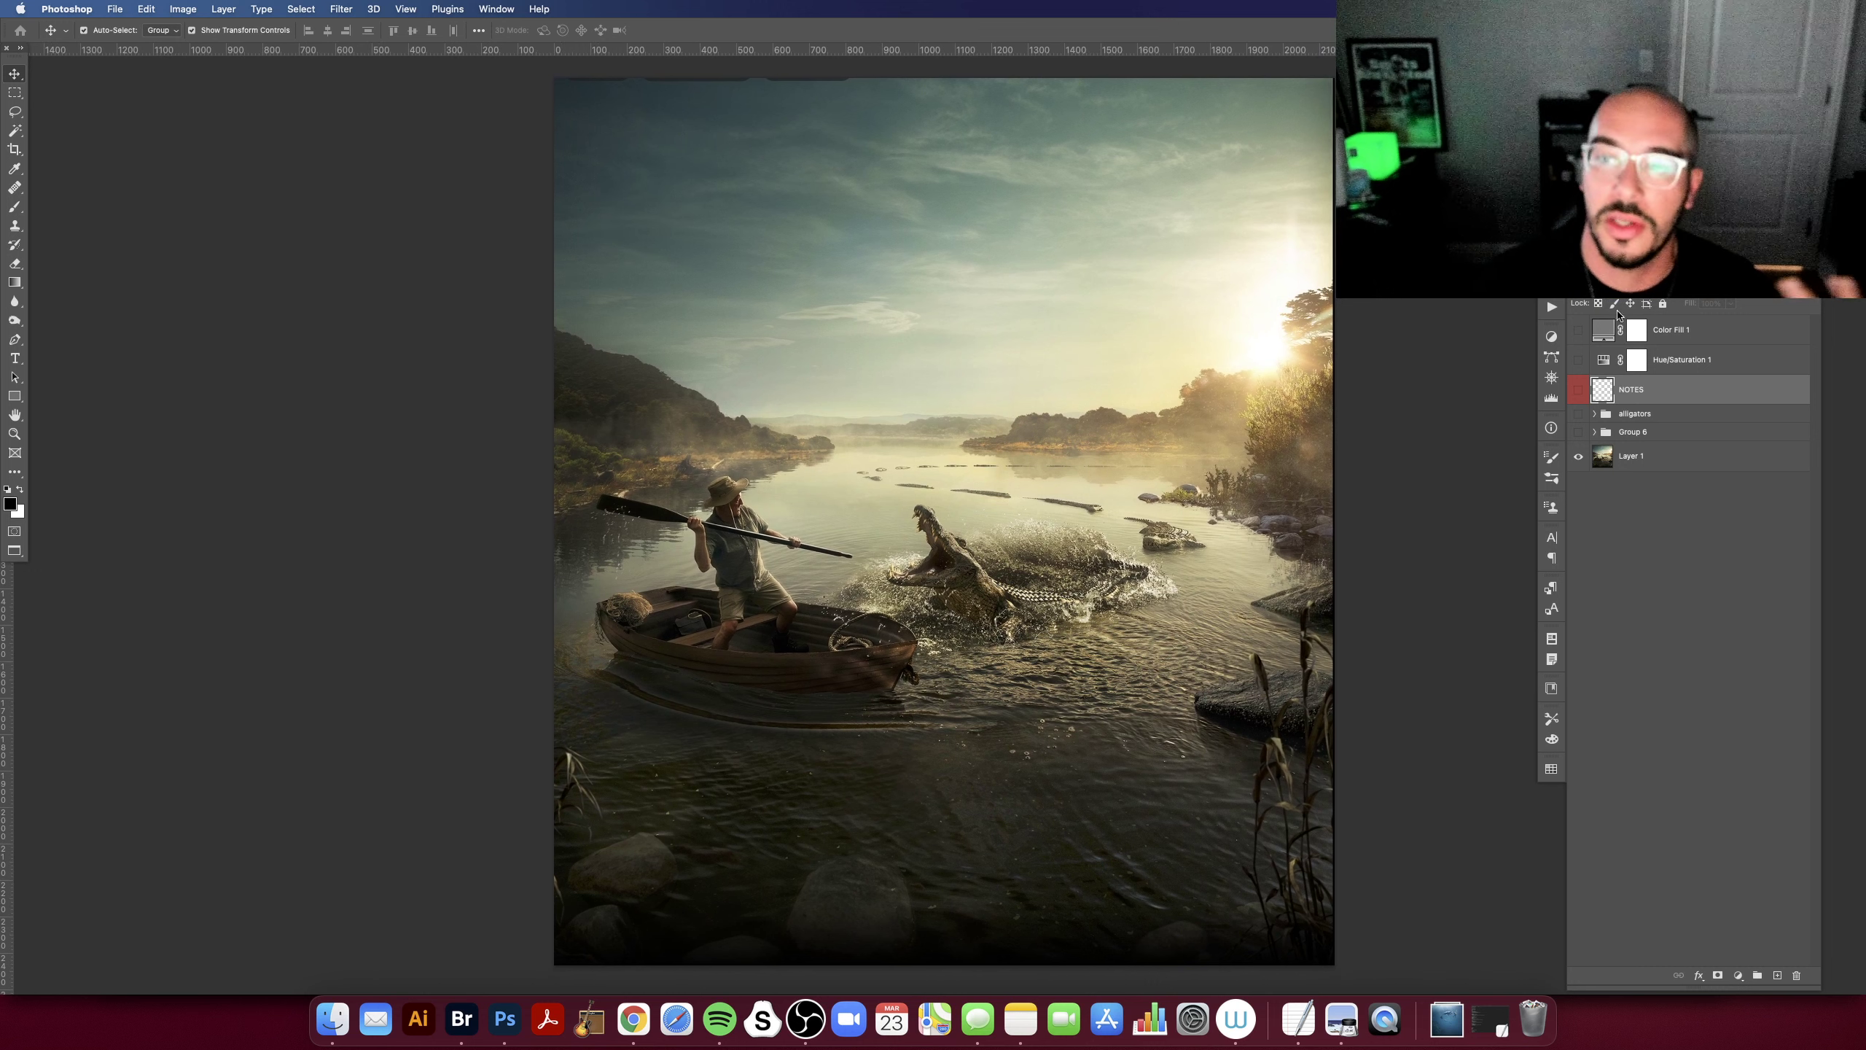
{"action": "left_click", "coordinate": [1600, 336]}
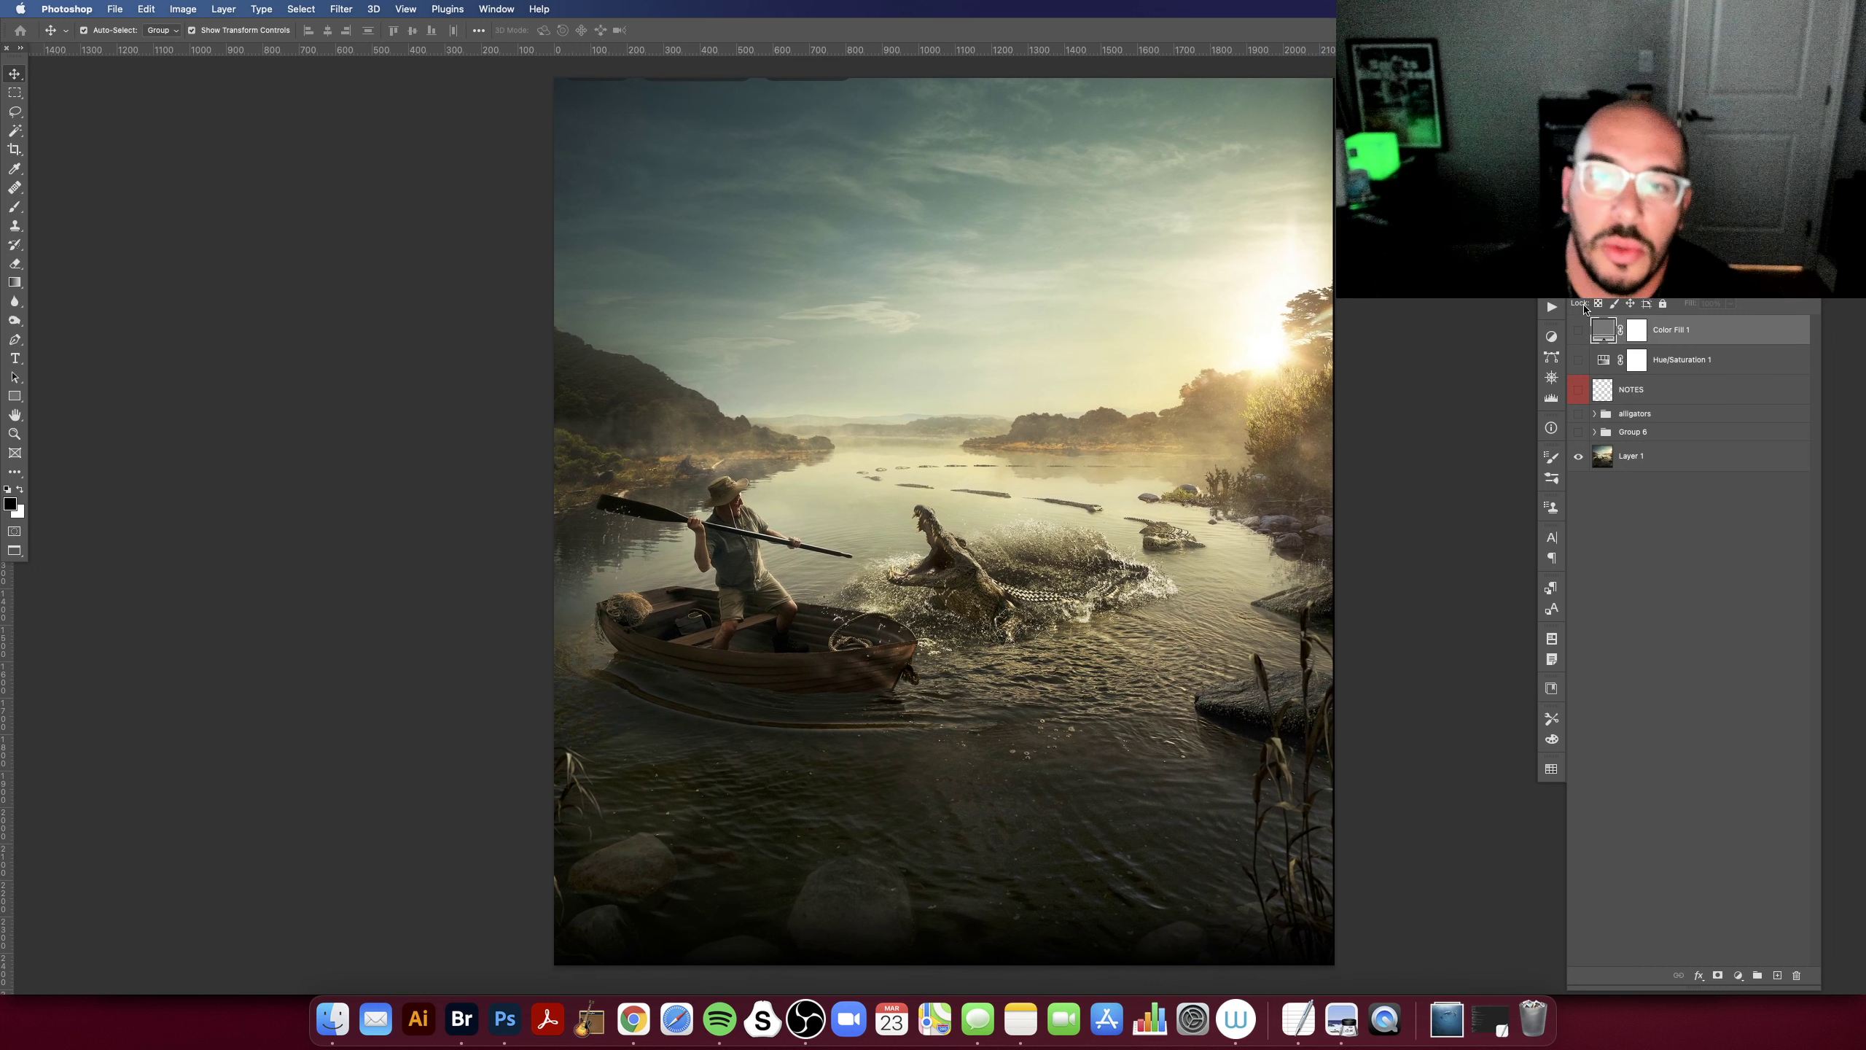
{"action": "scroll", "coordinate": [929, 522], "scroll_direction": "right", "scroll_amount": 2}
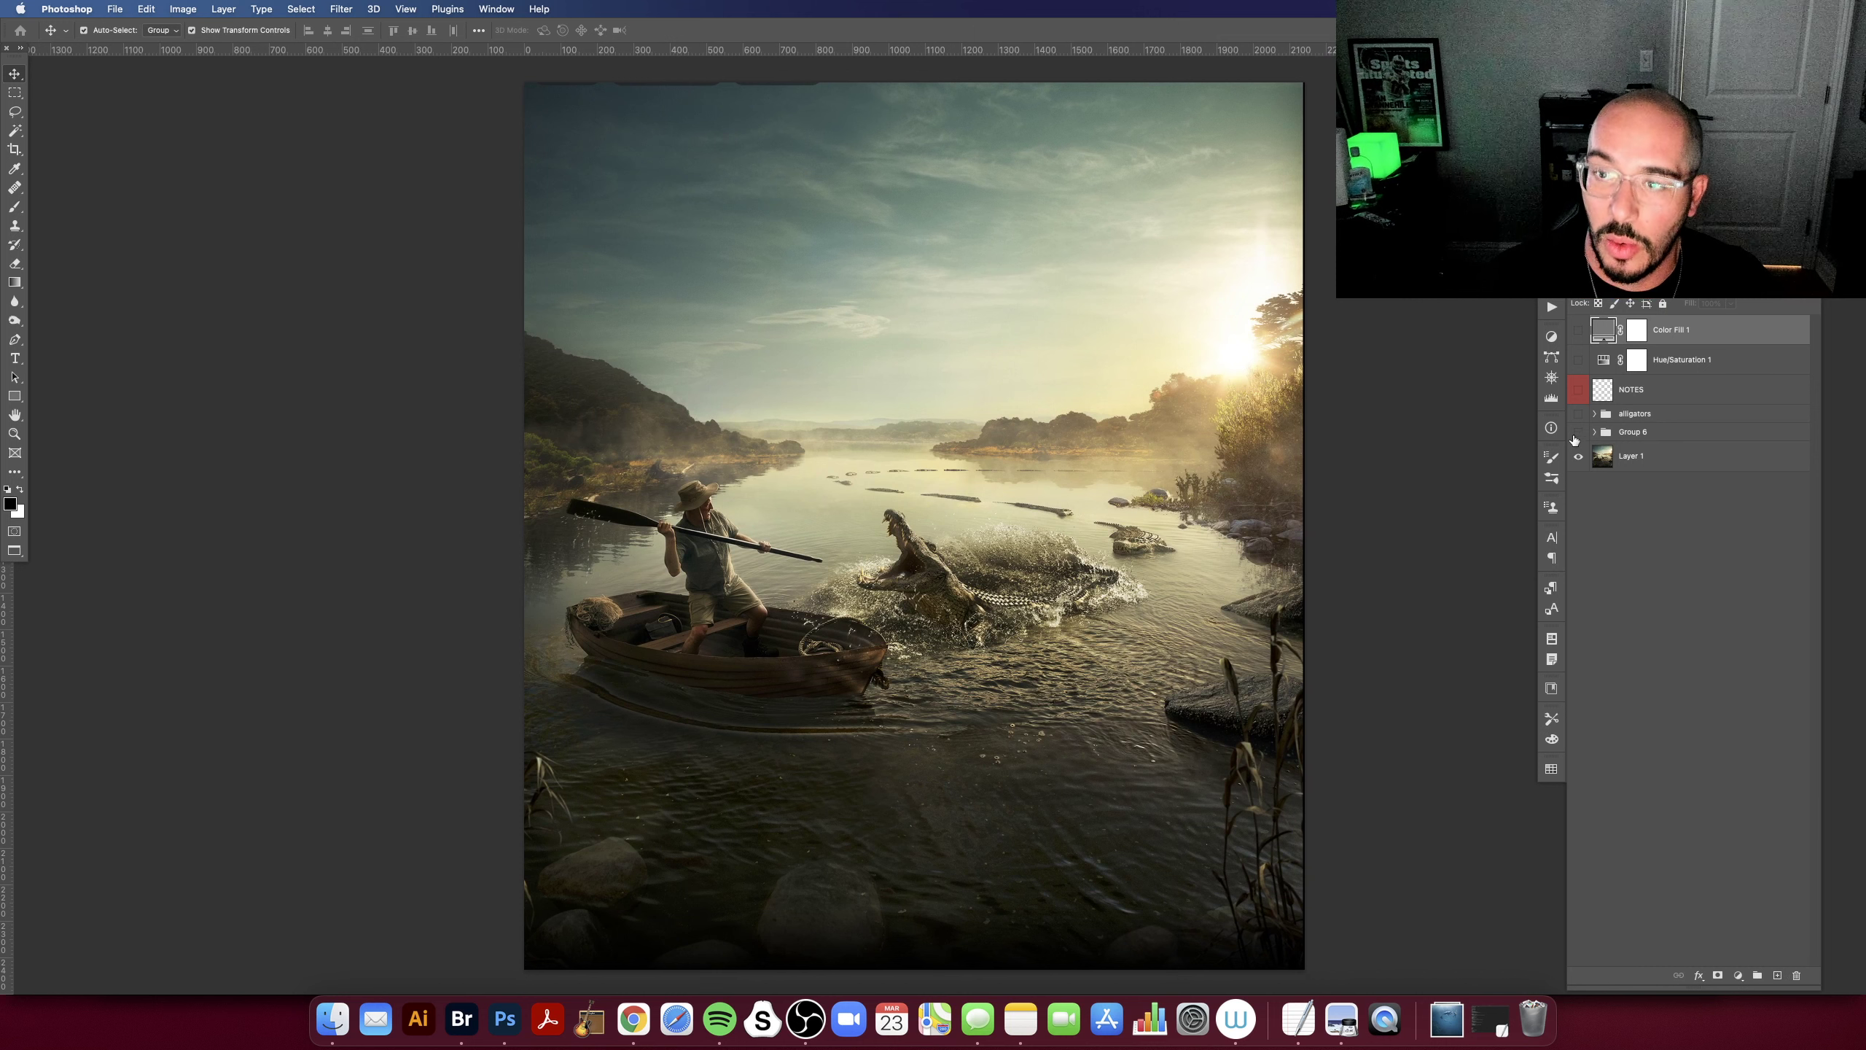
Step: Toggle NOTES, Color Fill 1 and Hue/Saturation 1 visibility, ending with notes shown over full colour
{"action": "left_click", "coordinate": [1578, 389]}
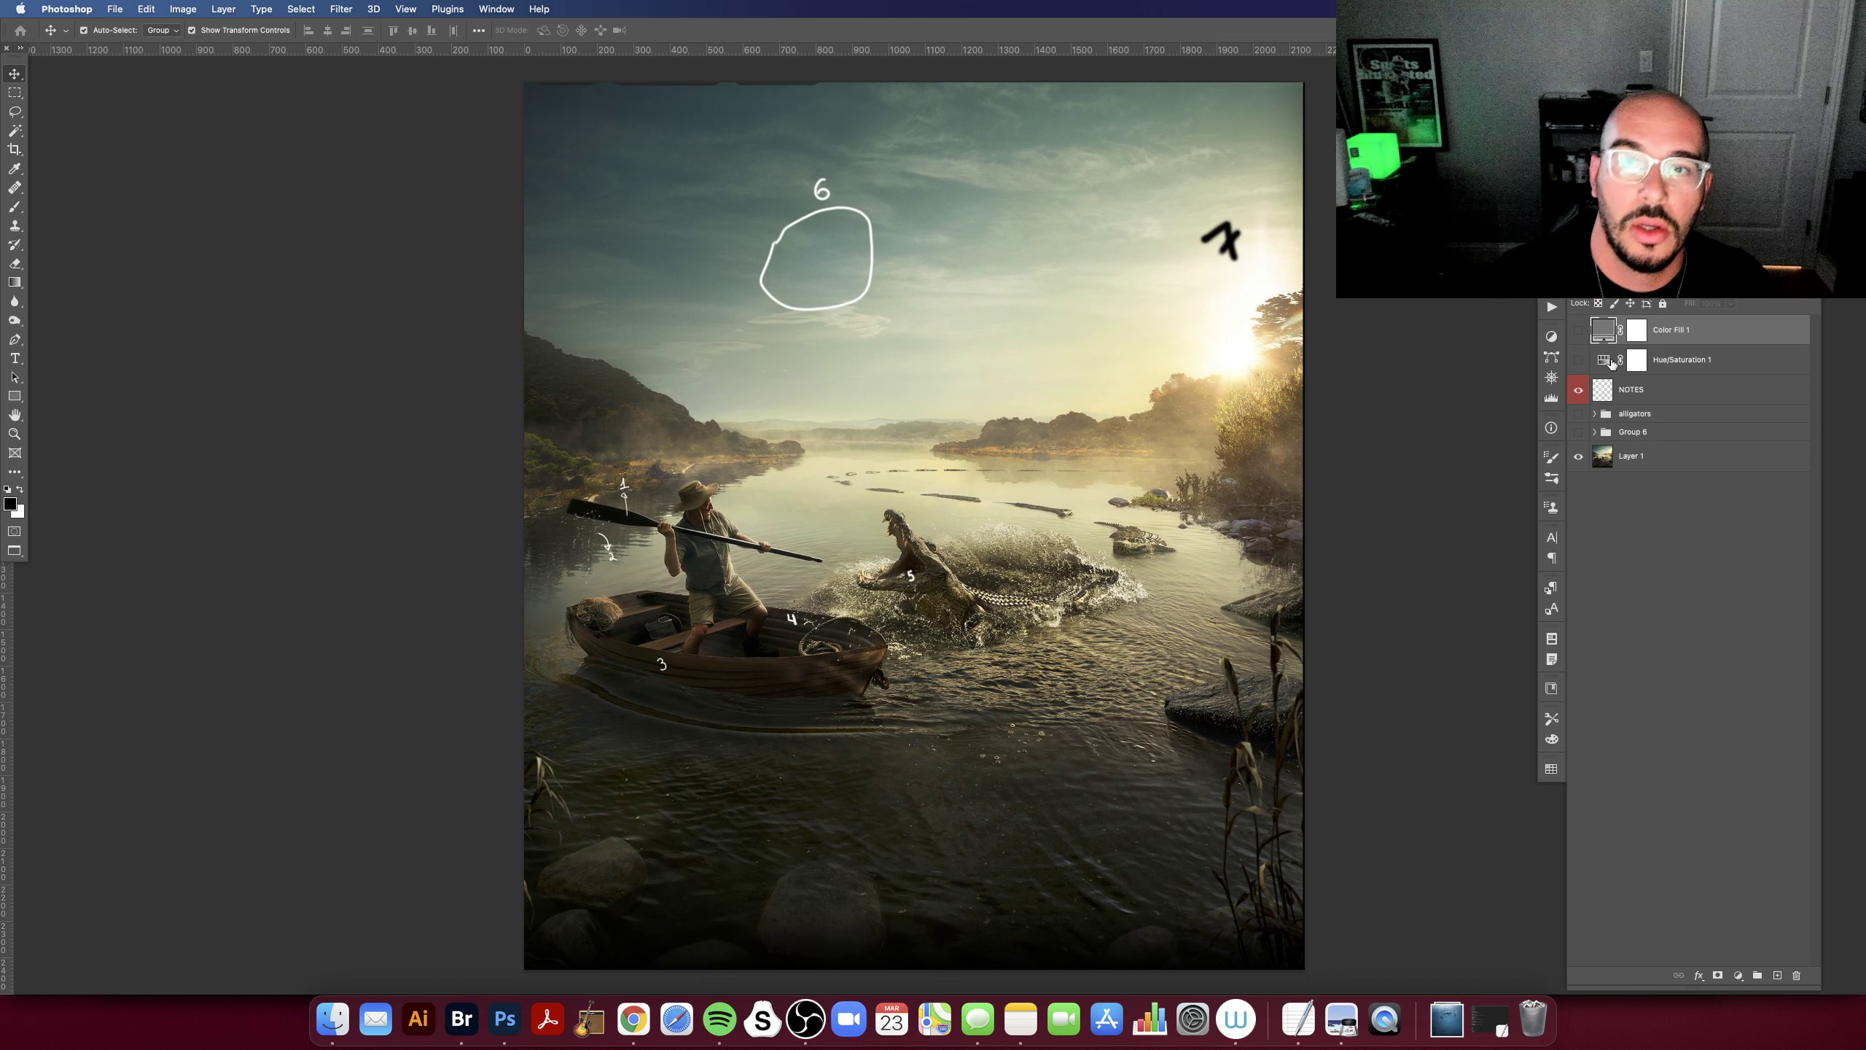
{"action": "left_click_drag", "start_coordinate": [995, 507], "coordinate": [1015, 520]}
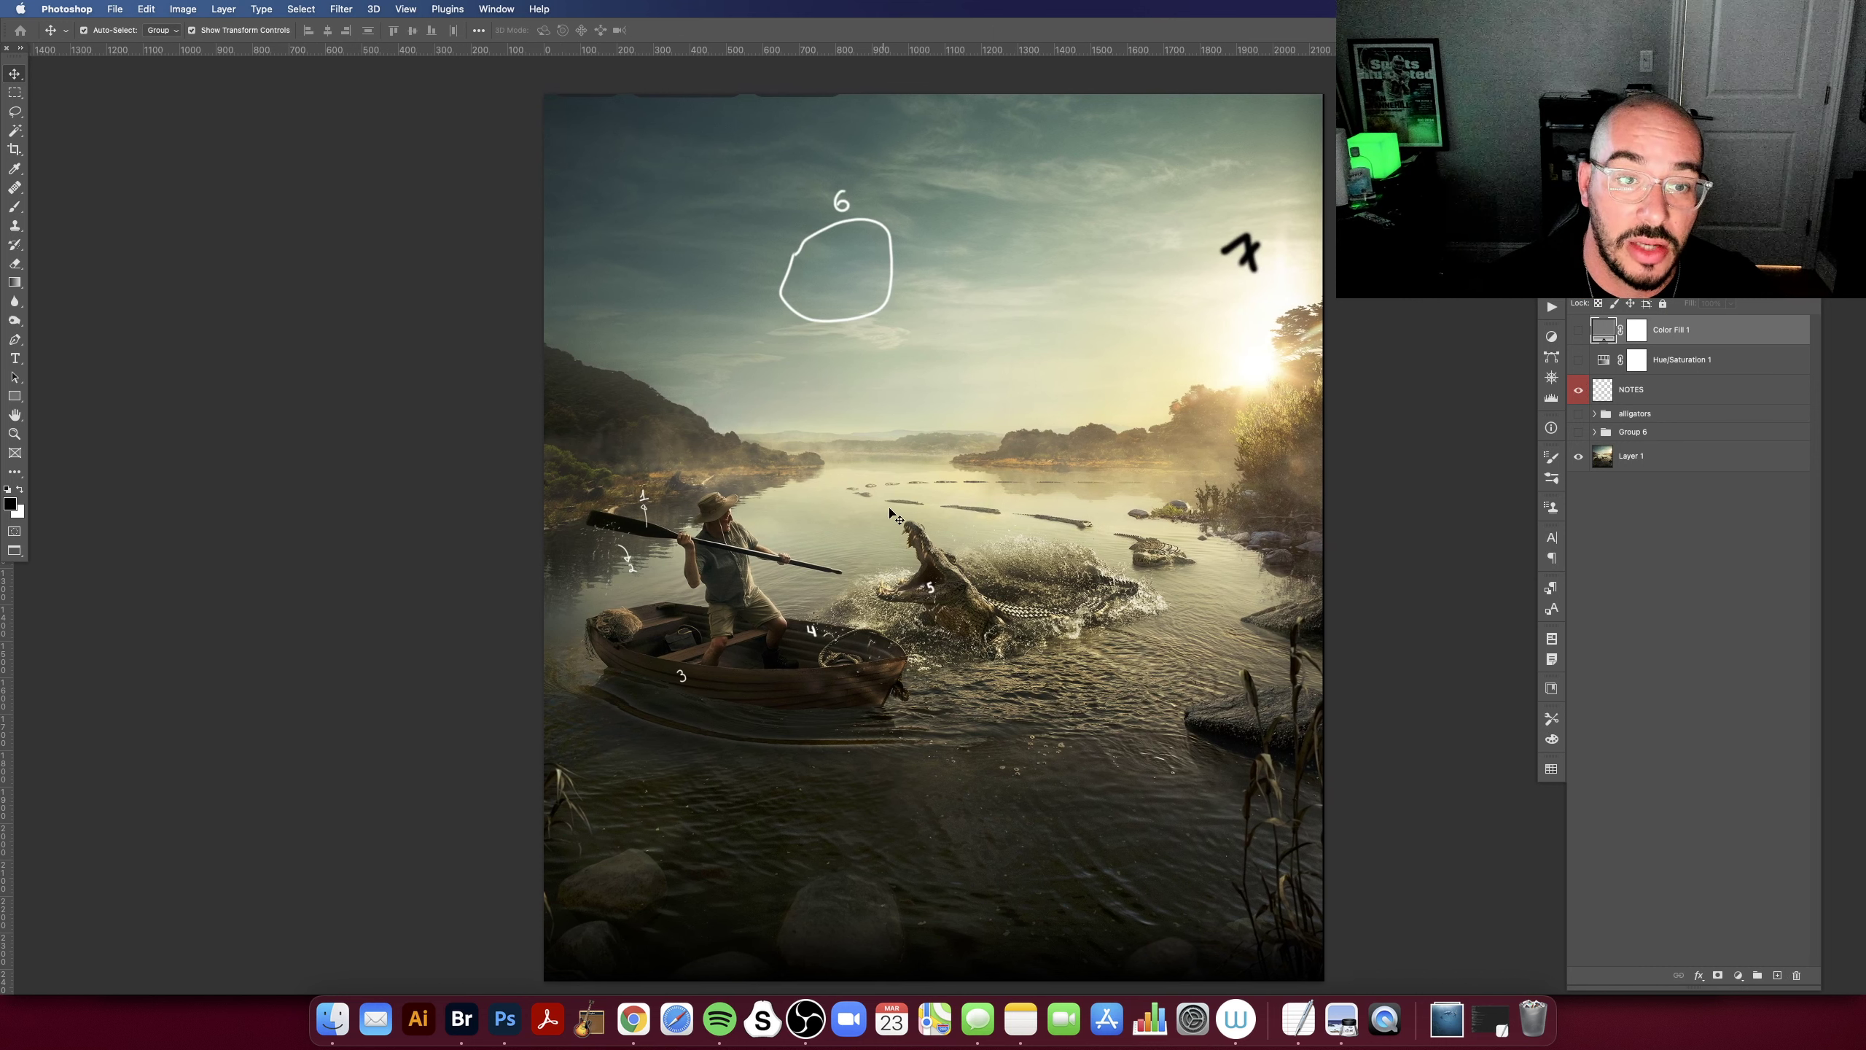
{"action": "left_click", "coordinate": [1578, 390]}
{"action": "left_click", "coordinate": [1580, 331]}
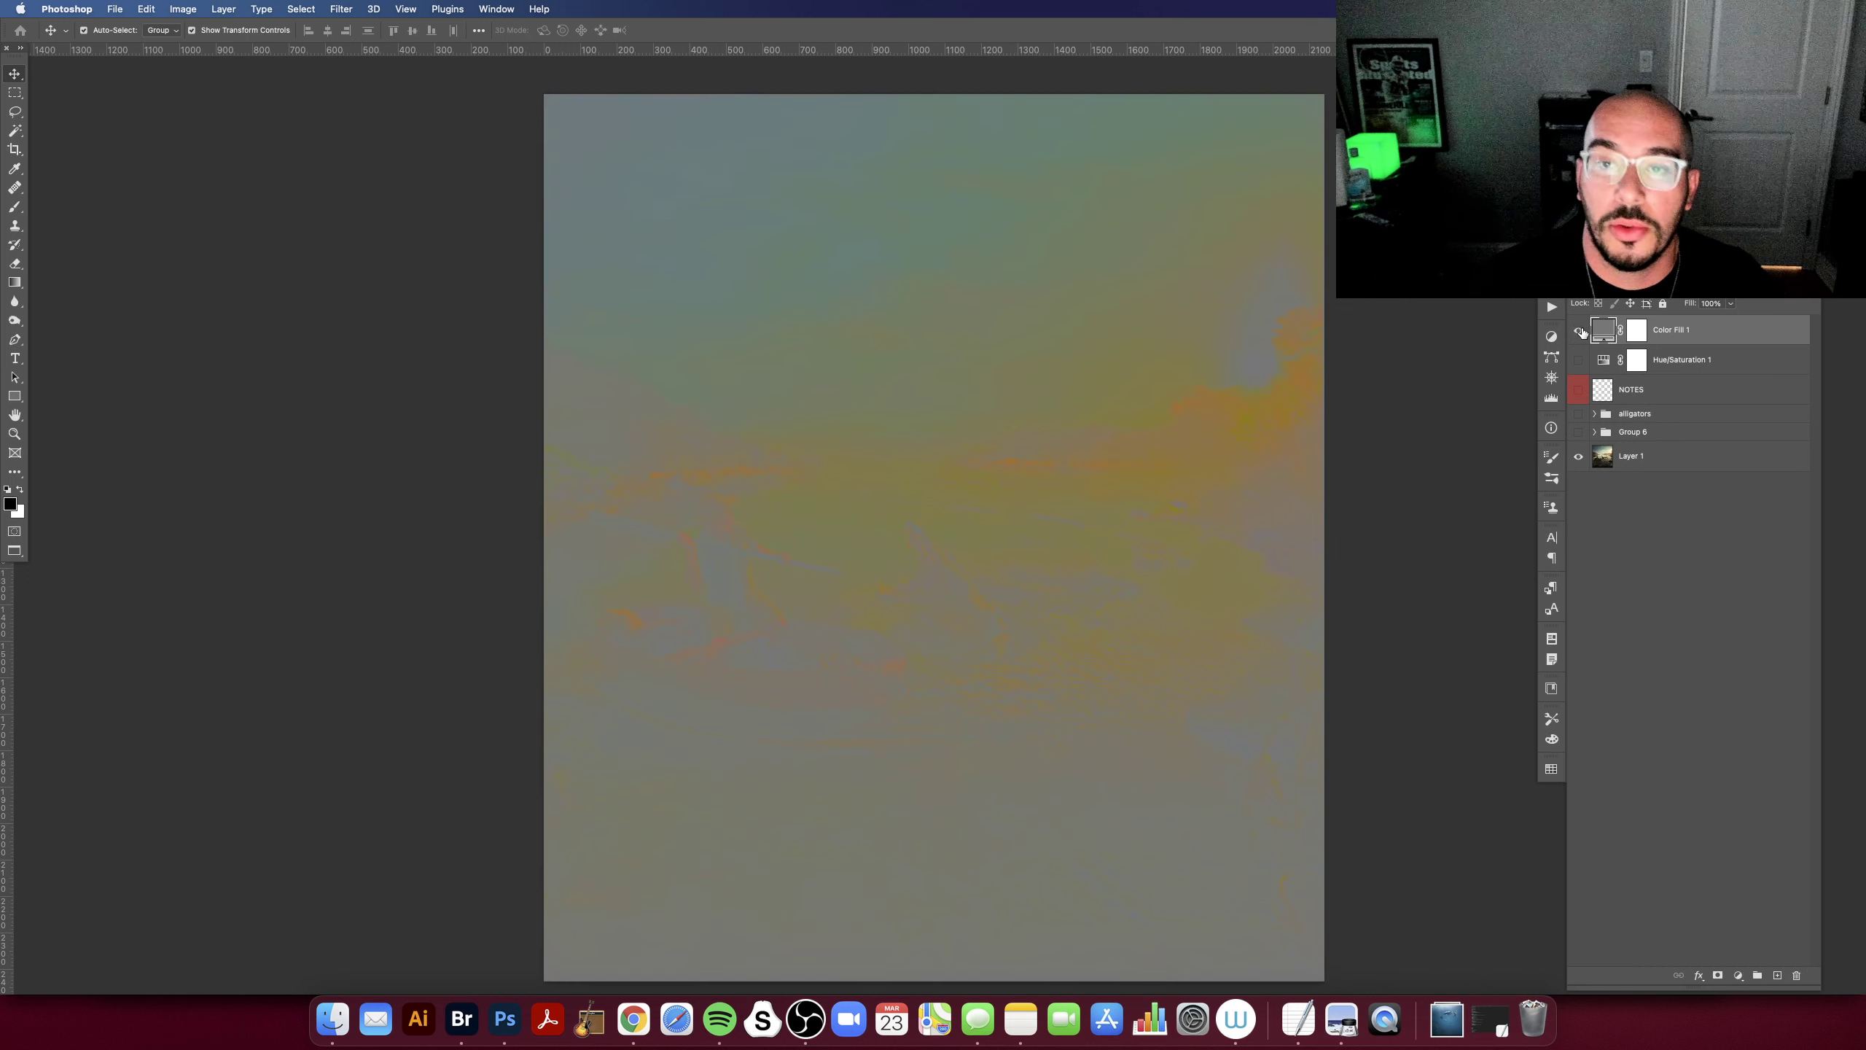
{"action": "left_click", "coordinate": [1579, 331]}
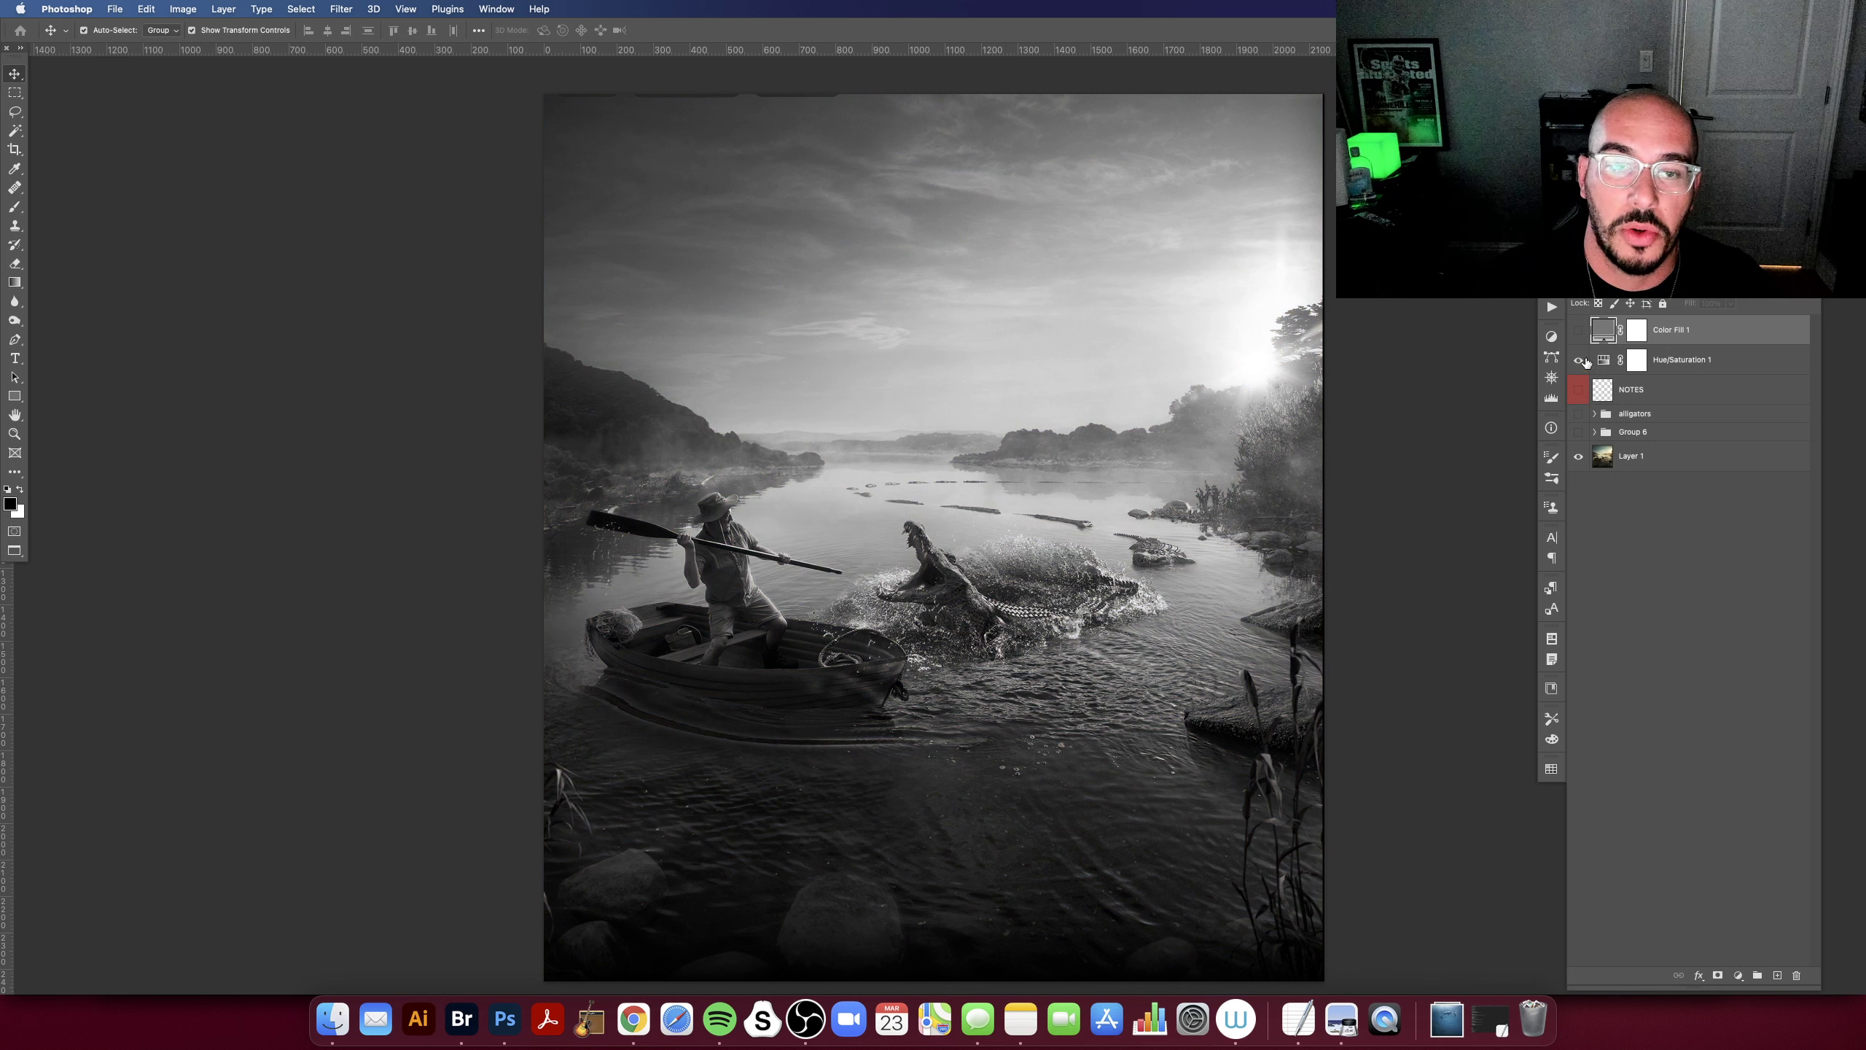
{"action": "scroll", "coordinate": [1212, 309], "scroll_direction": "right", "scroll_amount": 1}
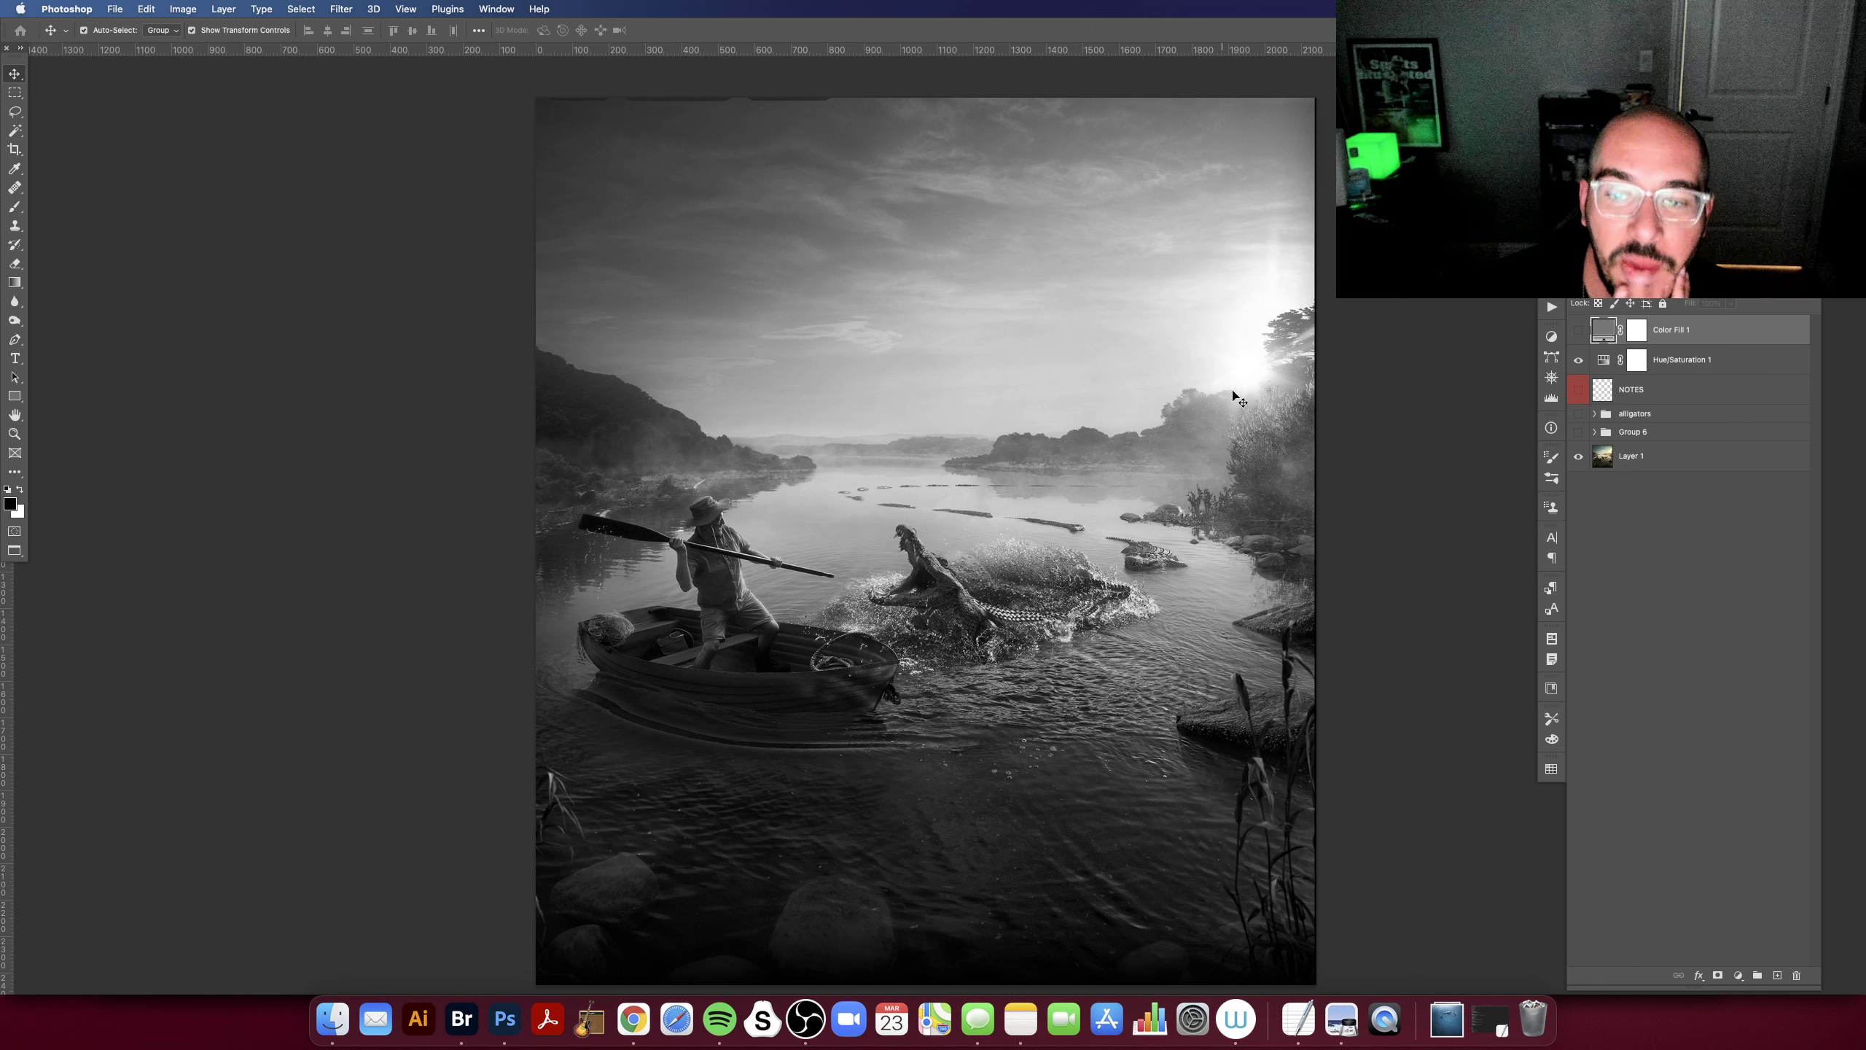
{"action": "scroll", "coordinate": [1261, 358], "scroll_direction": "right", "scroll_amount": 1}
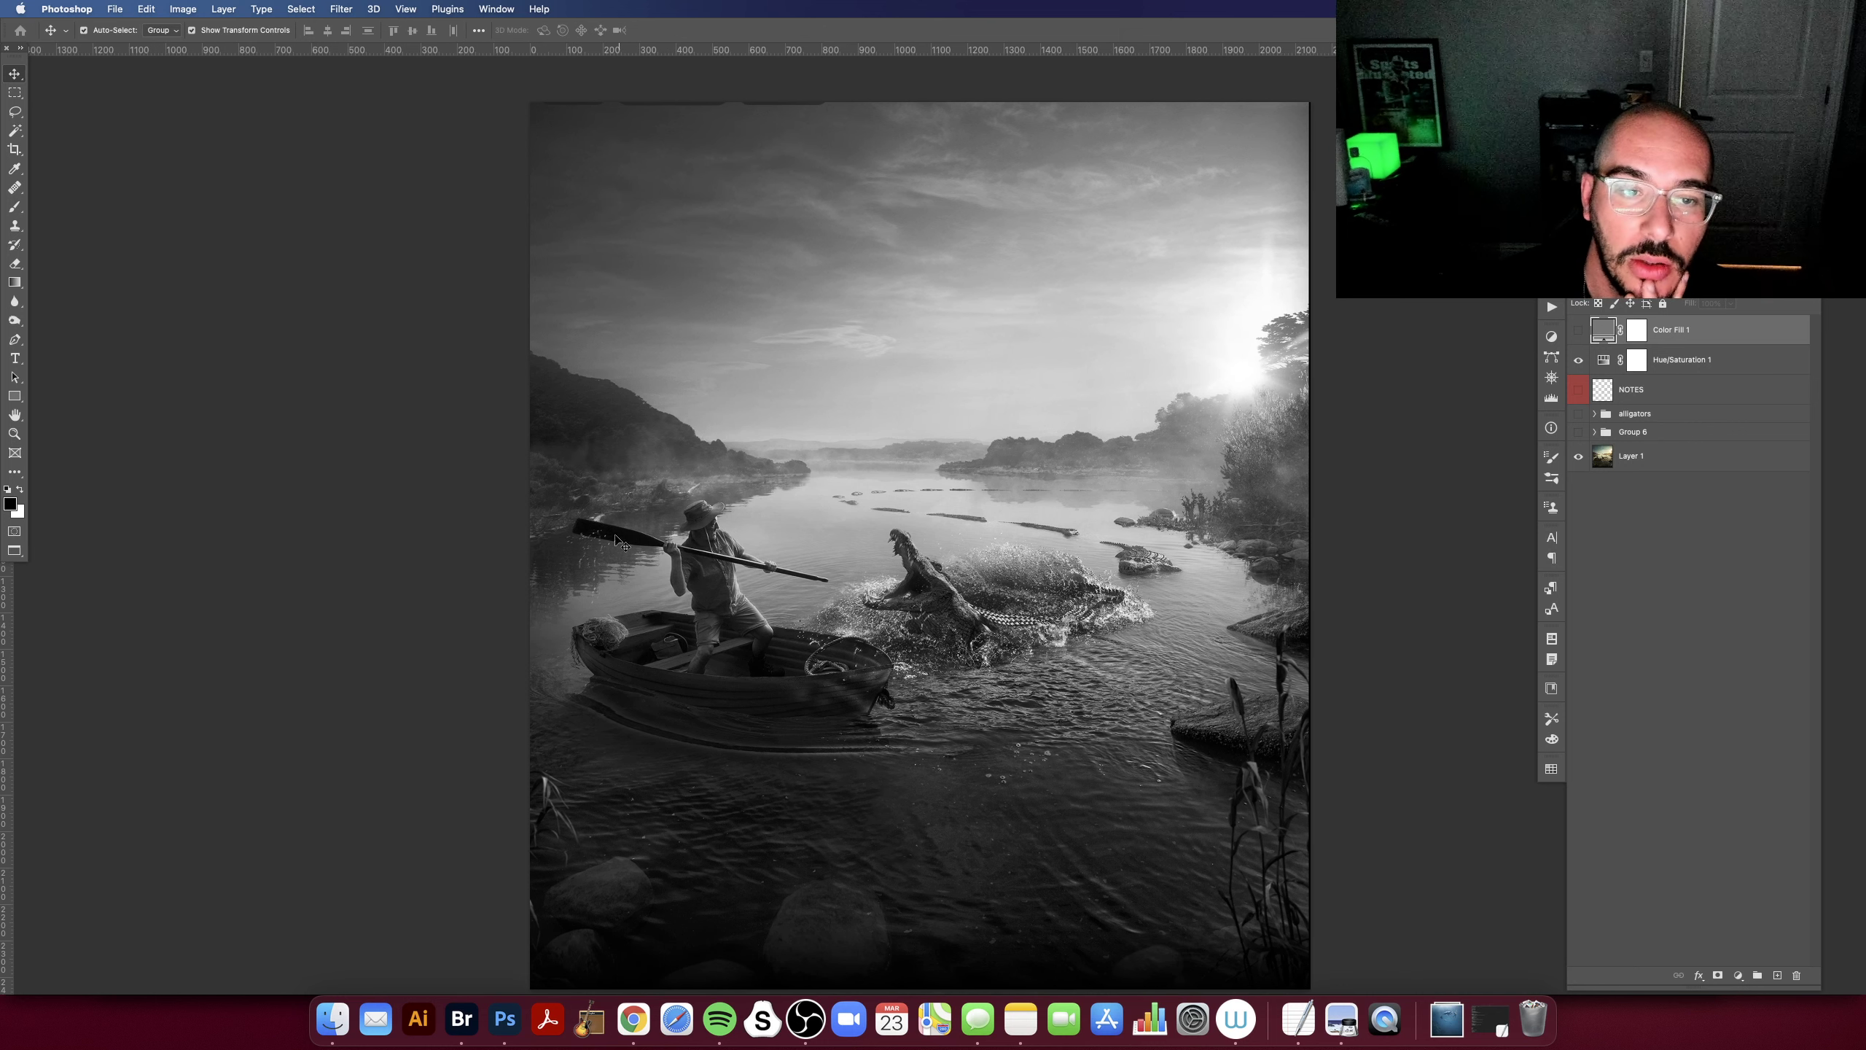
{"action": "scroll", "coordinate": [714, 543], "scroll_direction": "down", "scroll_amount": 1}
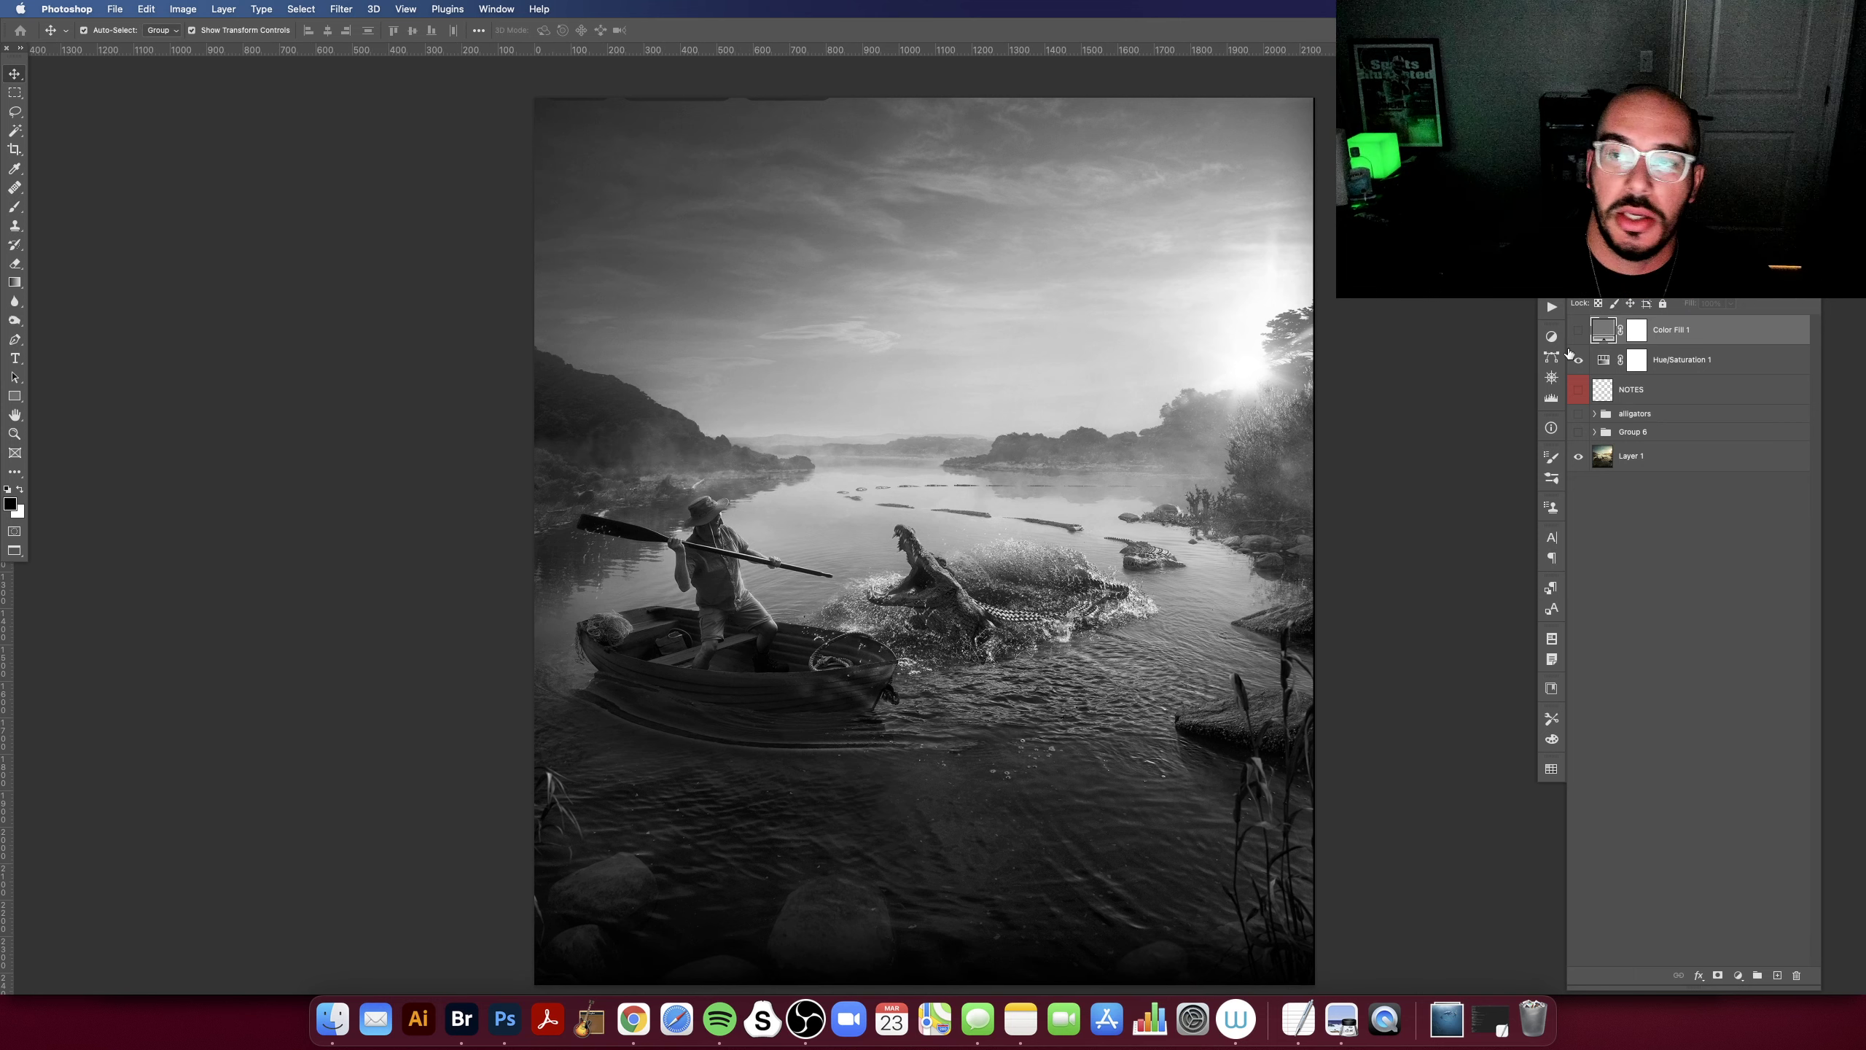
{"action": "left_click", "coordinate": [1578, 389]}
{"action": "left_click", "coordinate": [1578, 360]}
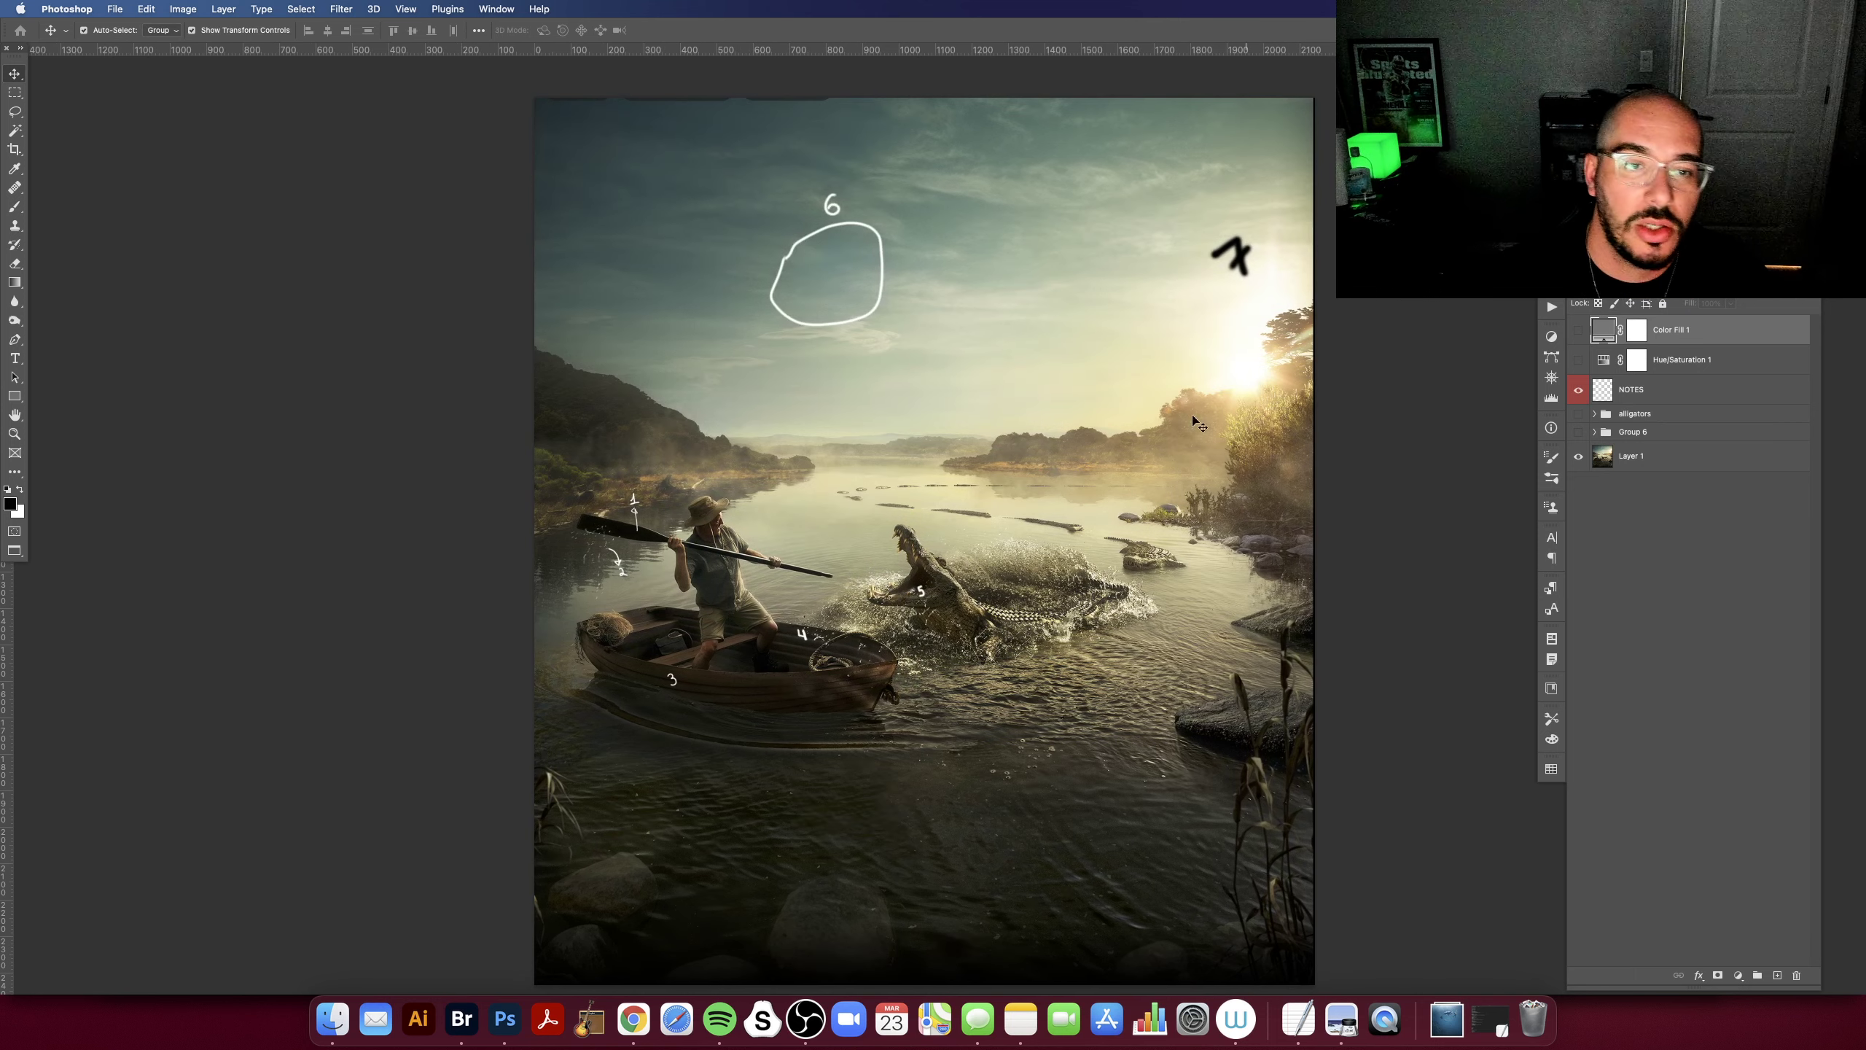
Step: Zoom in on the man and oar with the Zoom tool, then back out
{"action": "key", "text": "z"}
{"action": "left_click", "coordinate": [637, 540]}
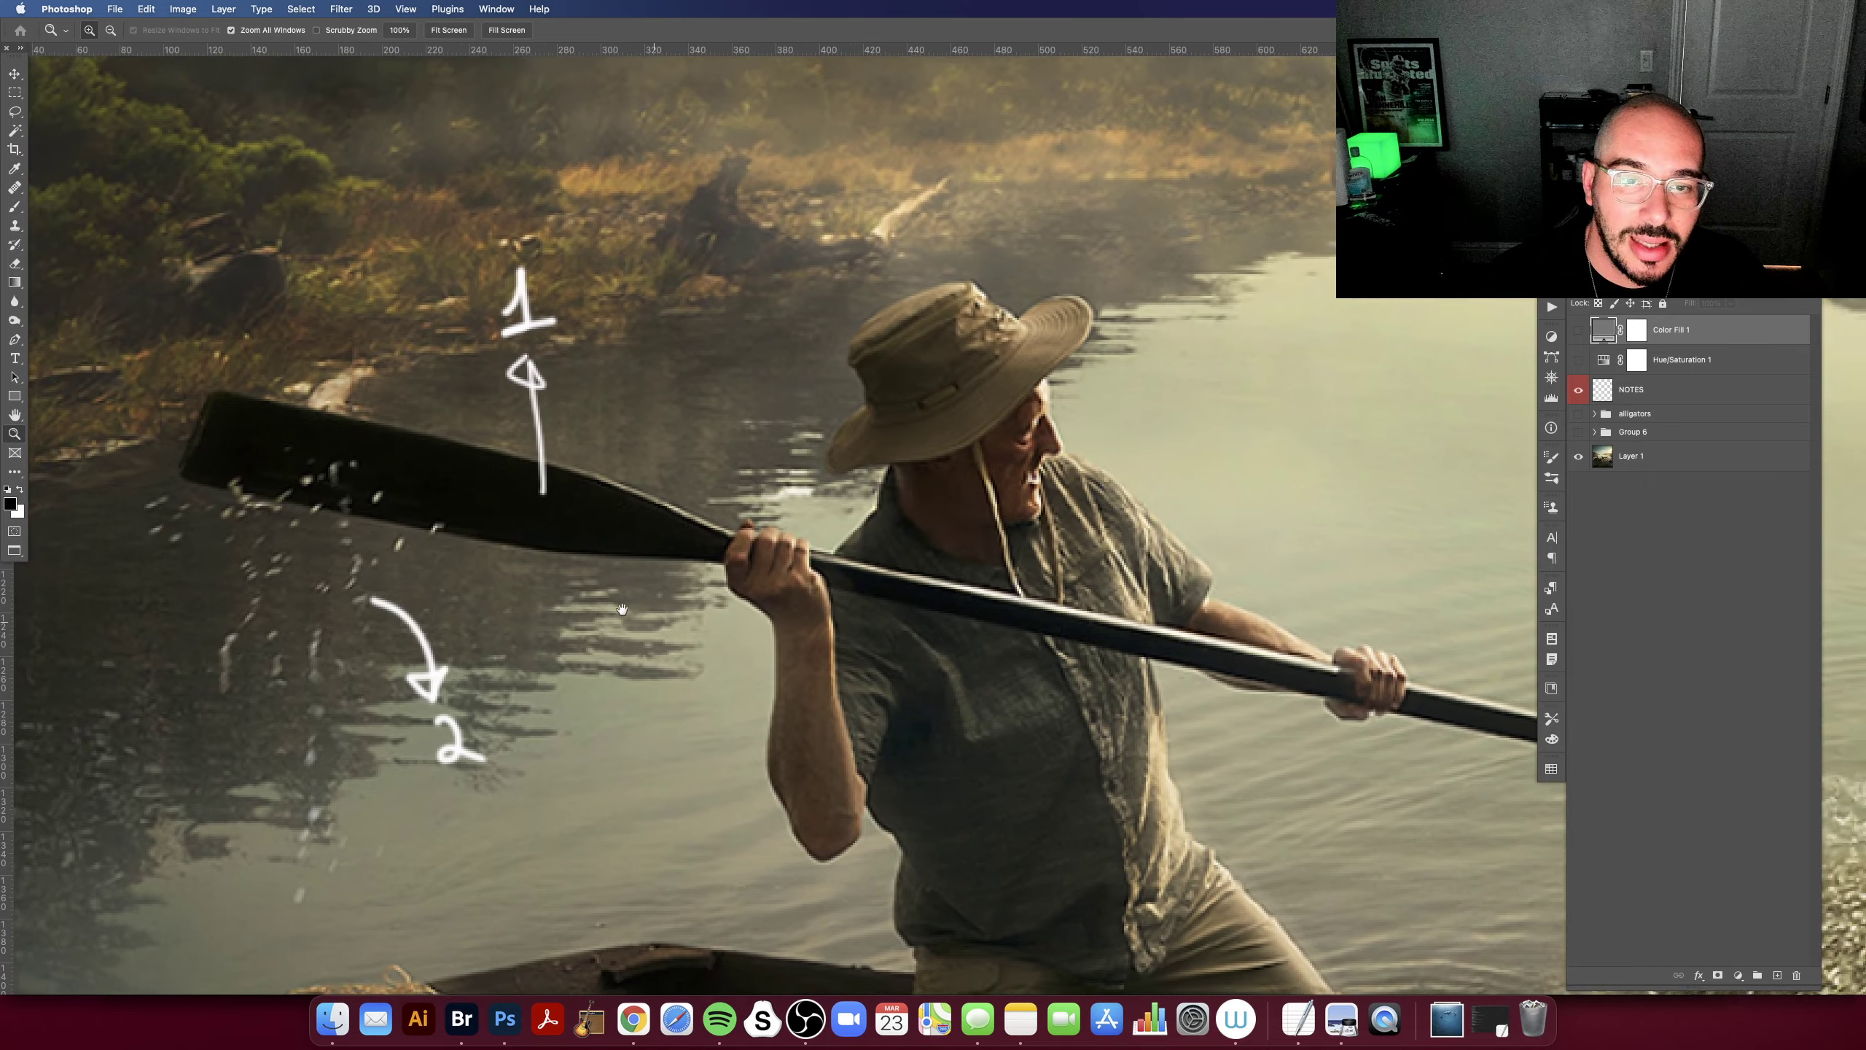
{"action": "left_click", "coordinate": [594, 530]}
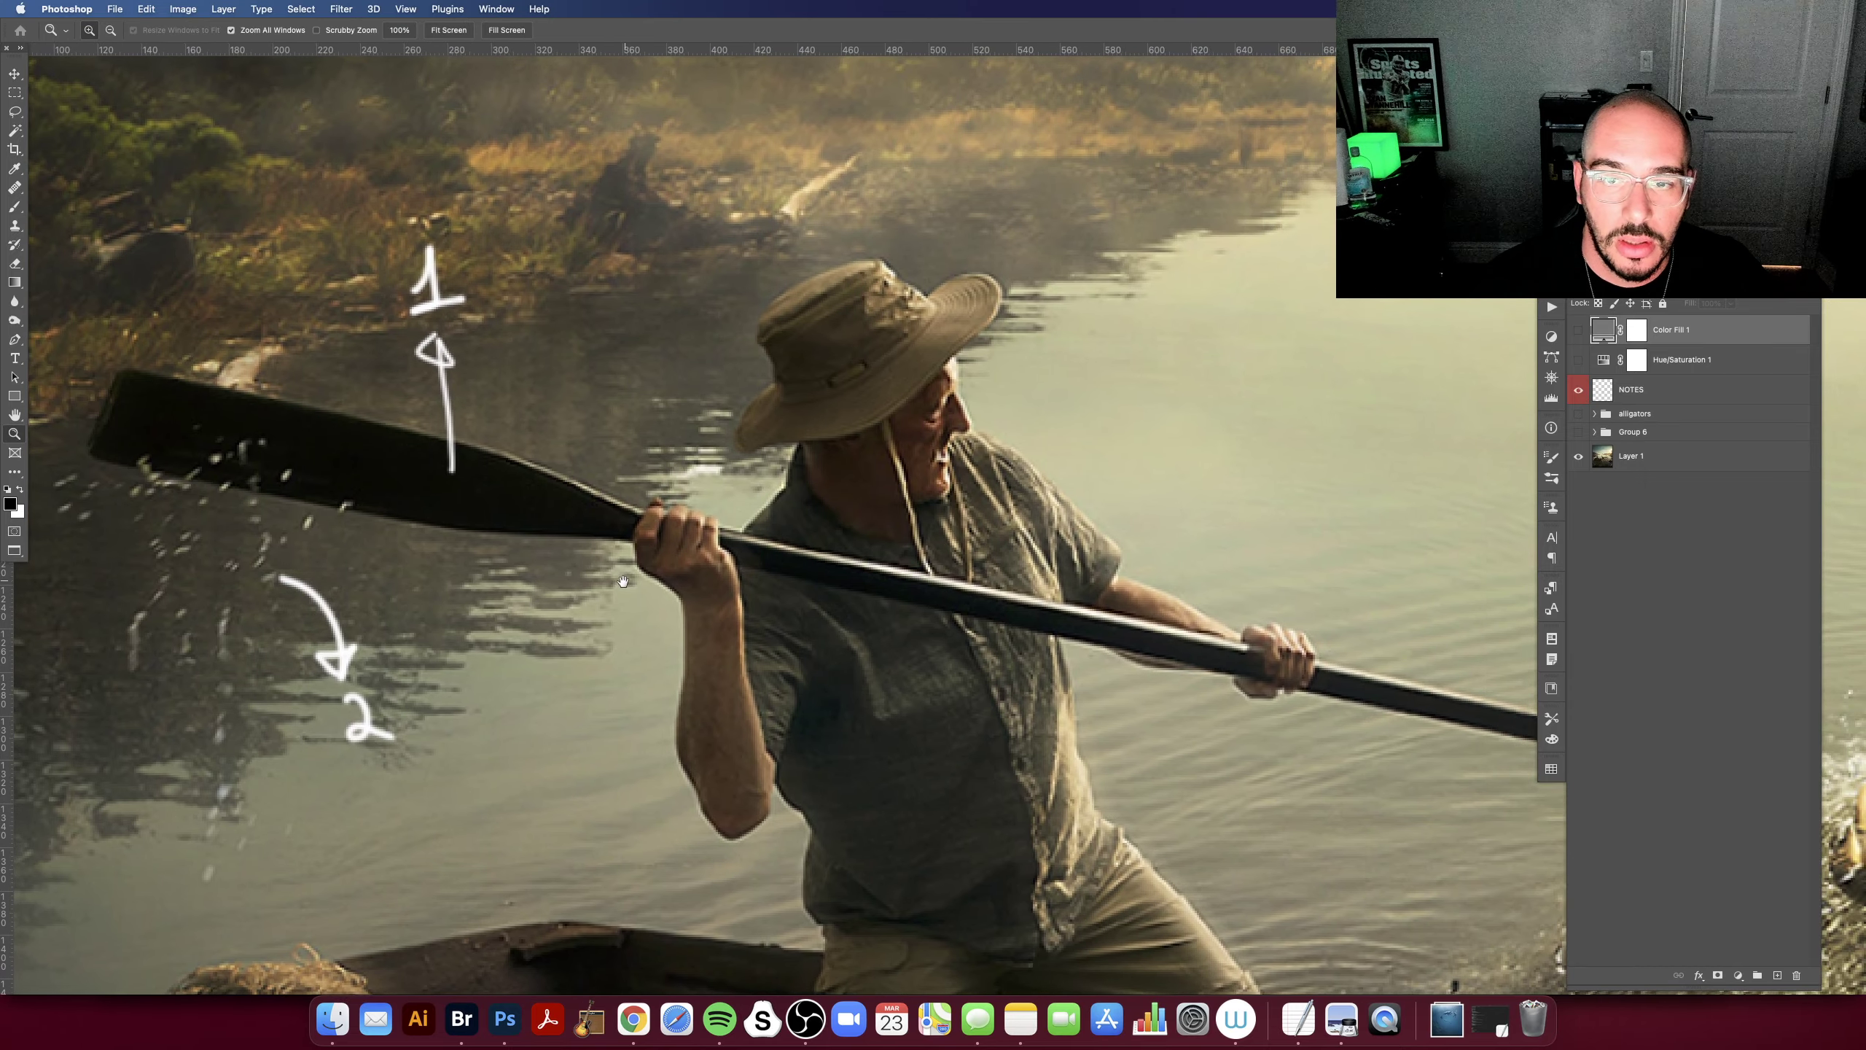
{"action": "left_click", "coordinate": [616, 595]}
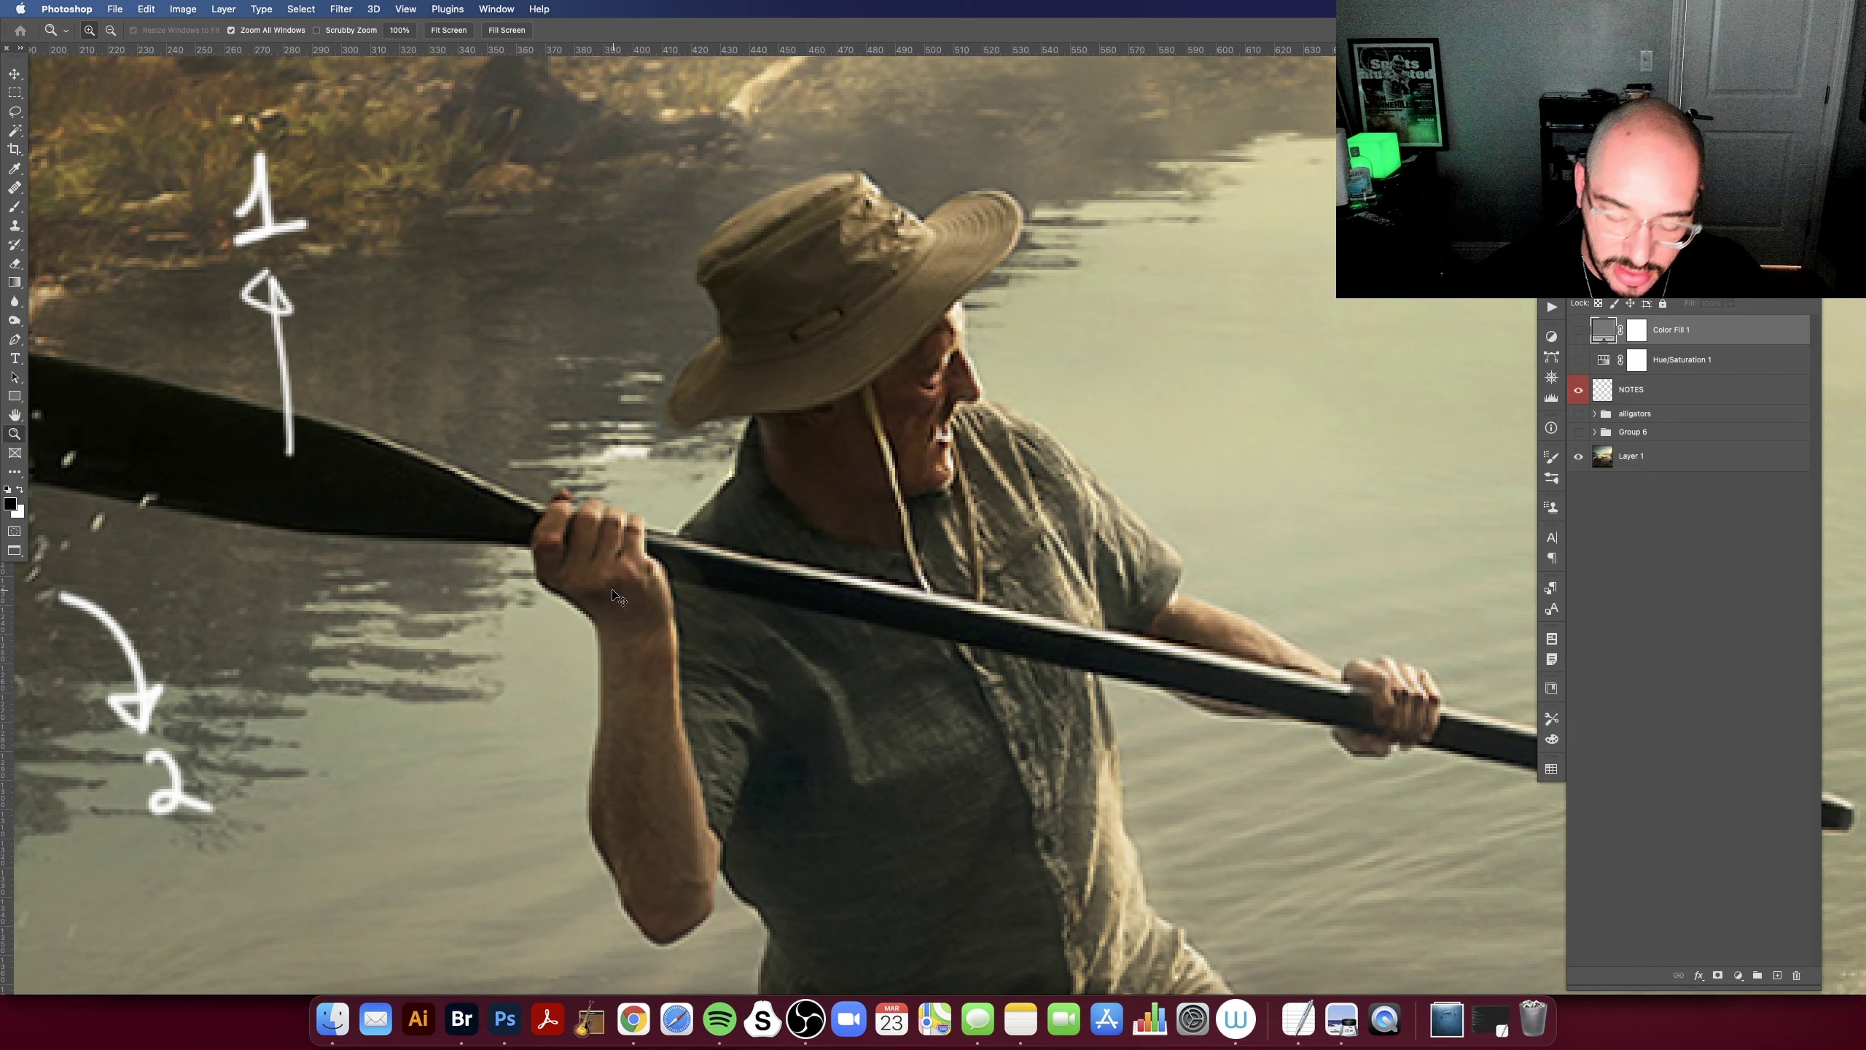
{"action": "left_click", "coordinate": [616, 596], "text": "alt"}
{"action": "left_click", "coordinate": [616, 596], "text": "alt"}
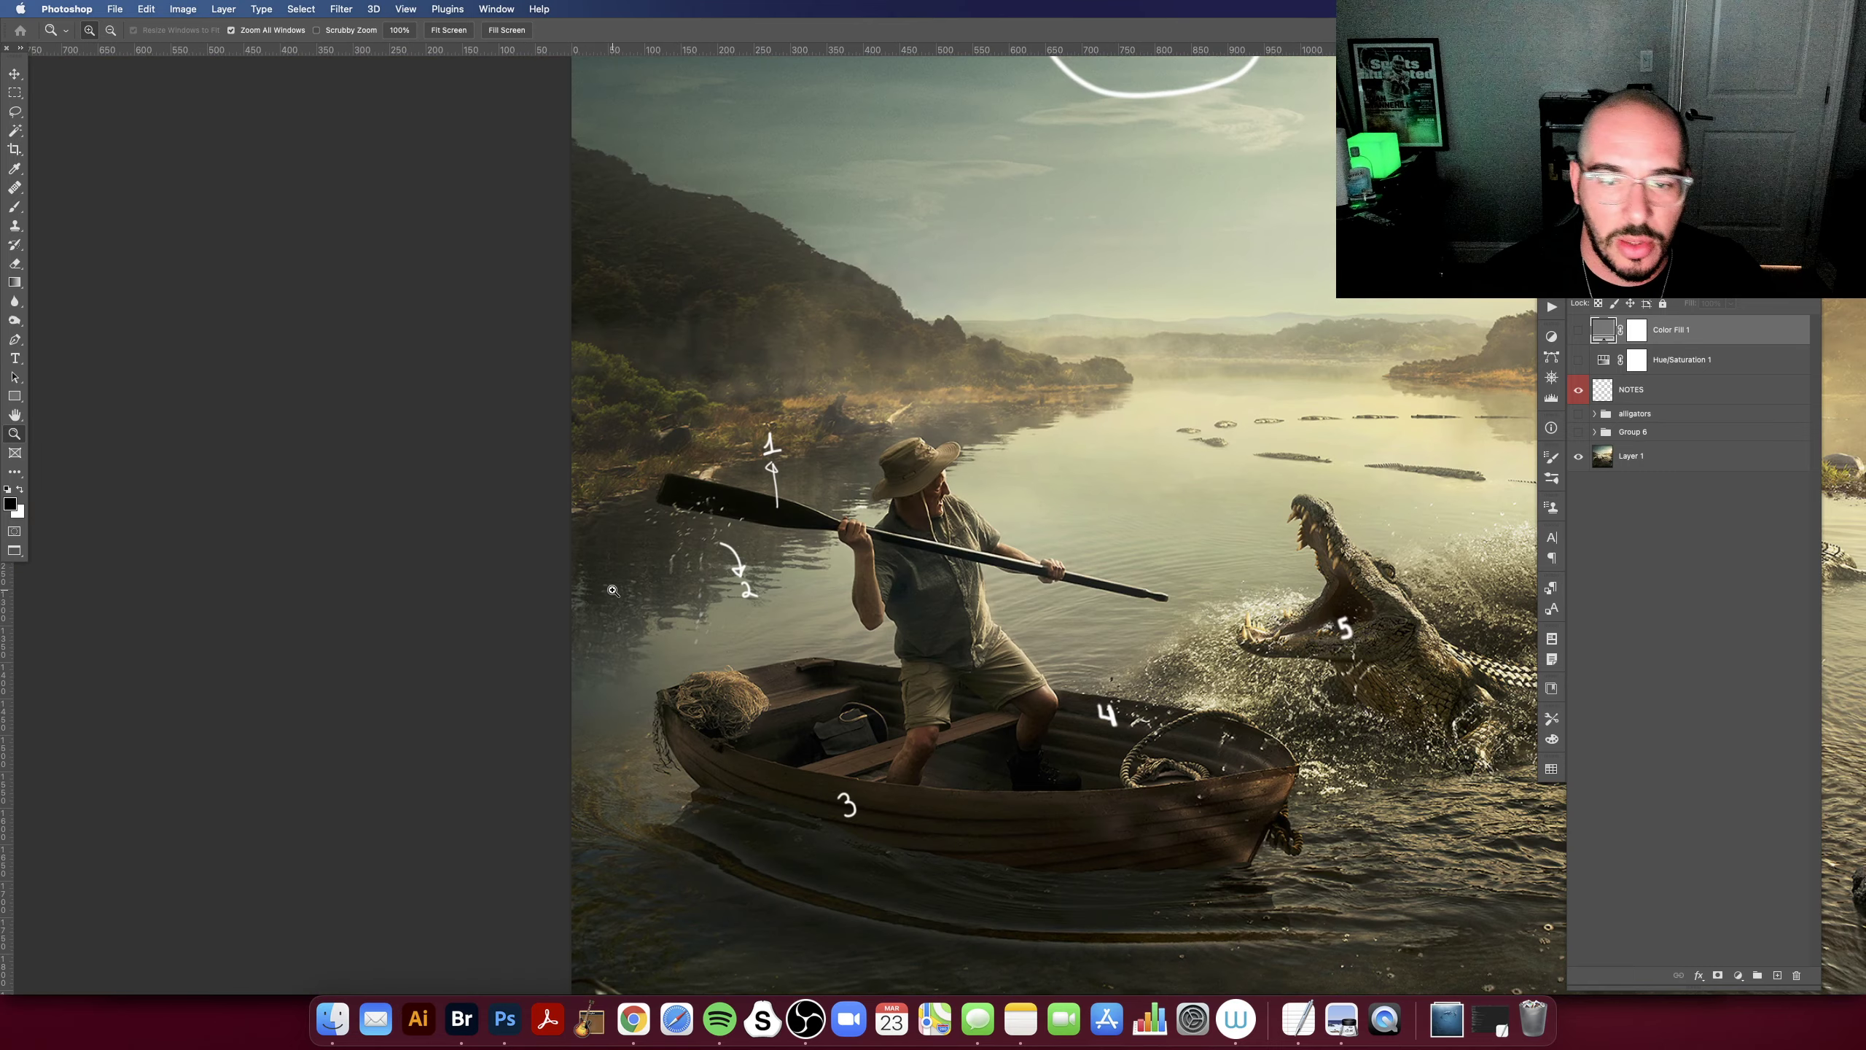
Step: Zoom out to the wider boat-and-crocodile scene, then return to Chrome's post-production page
{"action": "scroll", "coordinate": [808, 646], "scroll_direction": "right", "scroll_amount": 2}
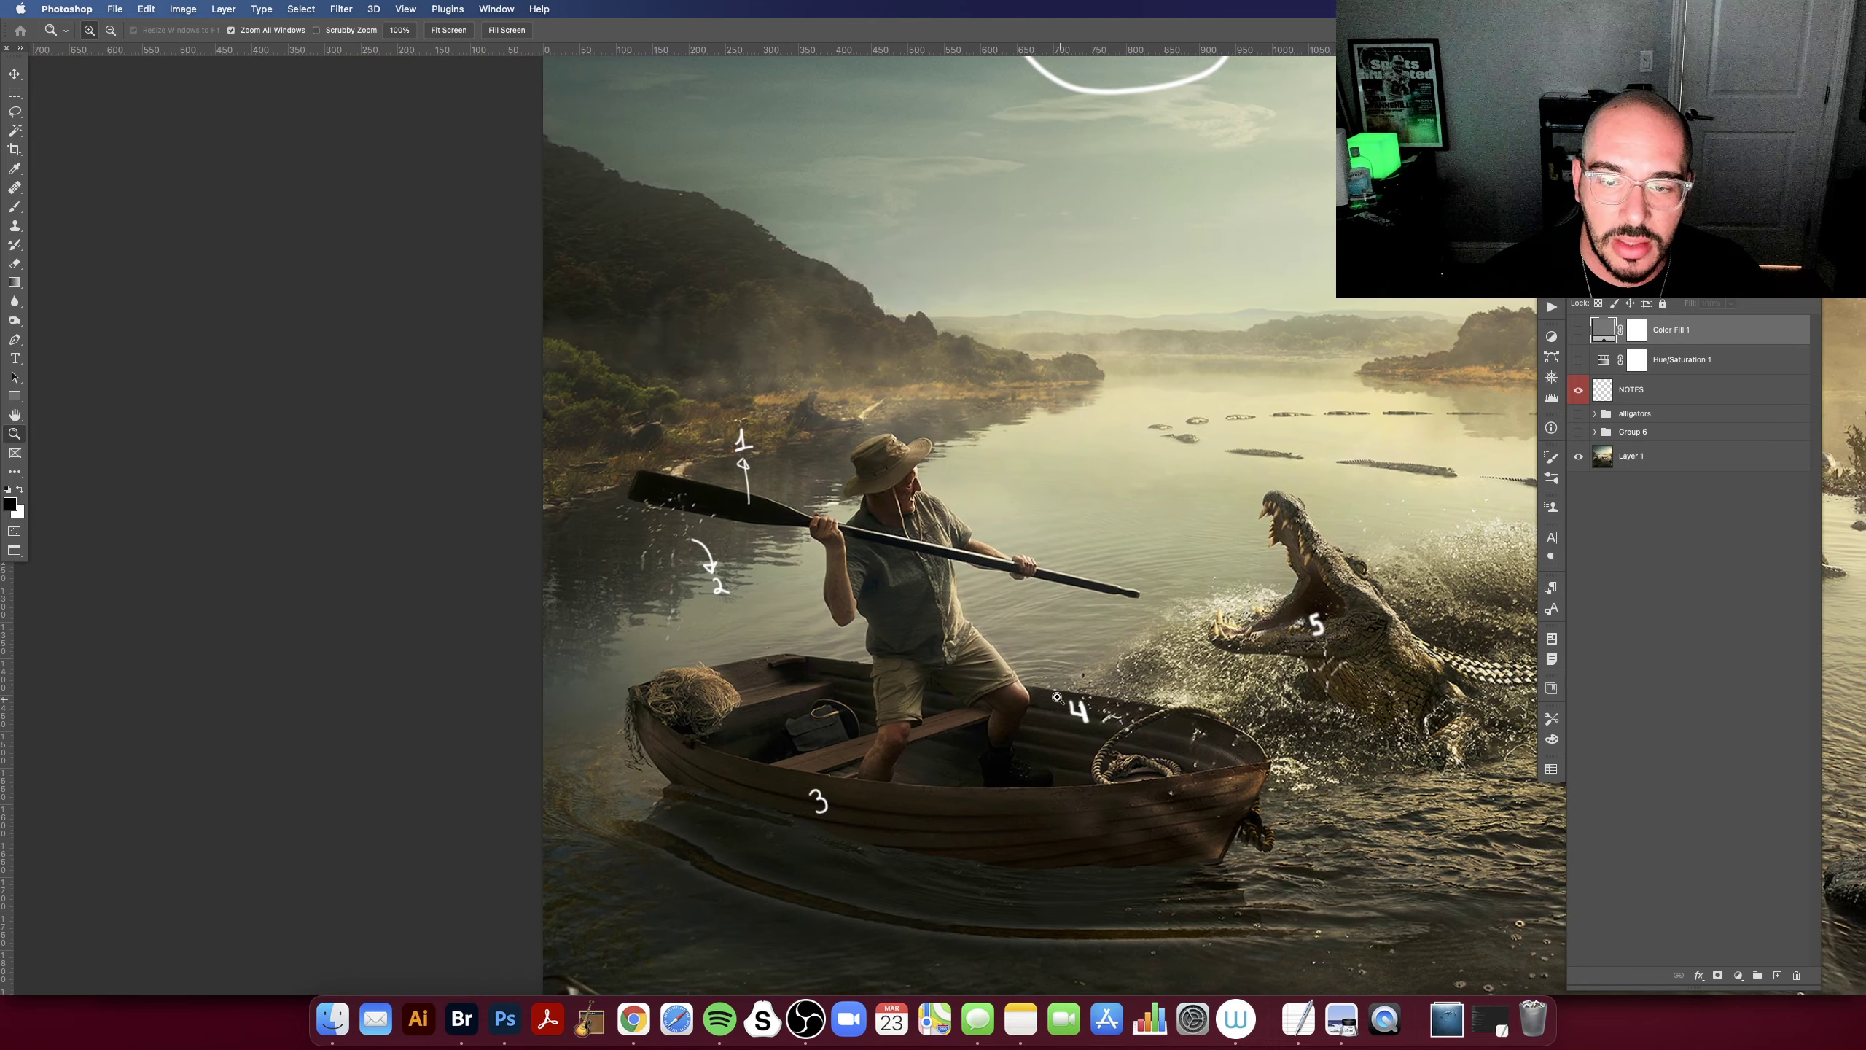
{"action": "scroll", "coordinate": [1056, 696], "scroll_direction": "right", "scroll_amount": 2}
{"action": "scroll", "coordinate": [889, 476], "scroll_direction": "right", "scroll_amount": 2}
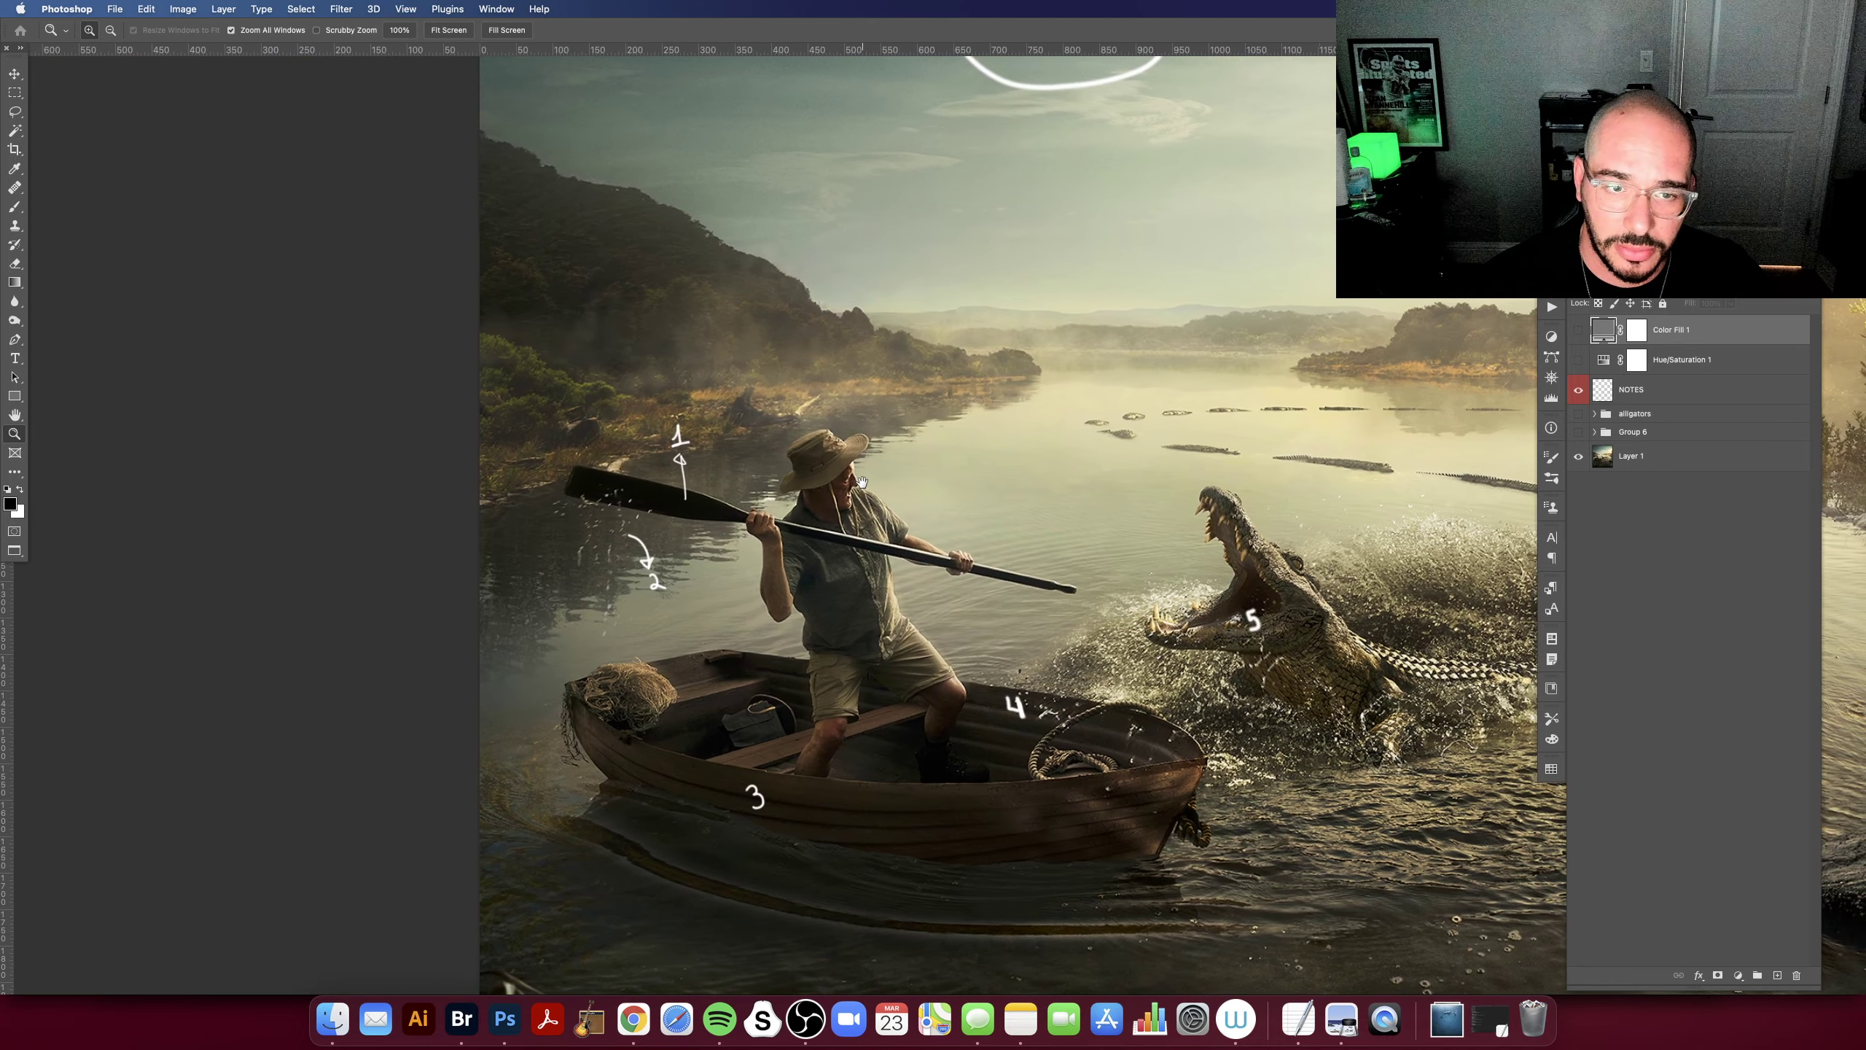
{"action": "scroll", "coordinate": [885, 471], "scroll_direction": "right", "scroll_amount": 2}
{"action": "scroll", "coordinate": [877, 459], "scroll_direction": "right", "scroll_amount": 4}
{"action": "scroll", "coordinate": [878, 460], "scroll_direction": "down", "scroll_amount": 2}
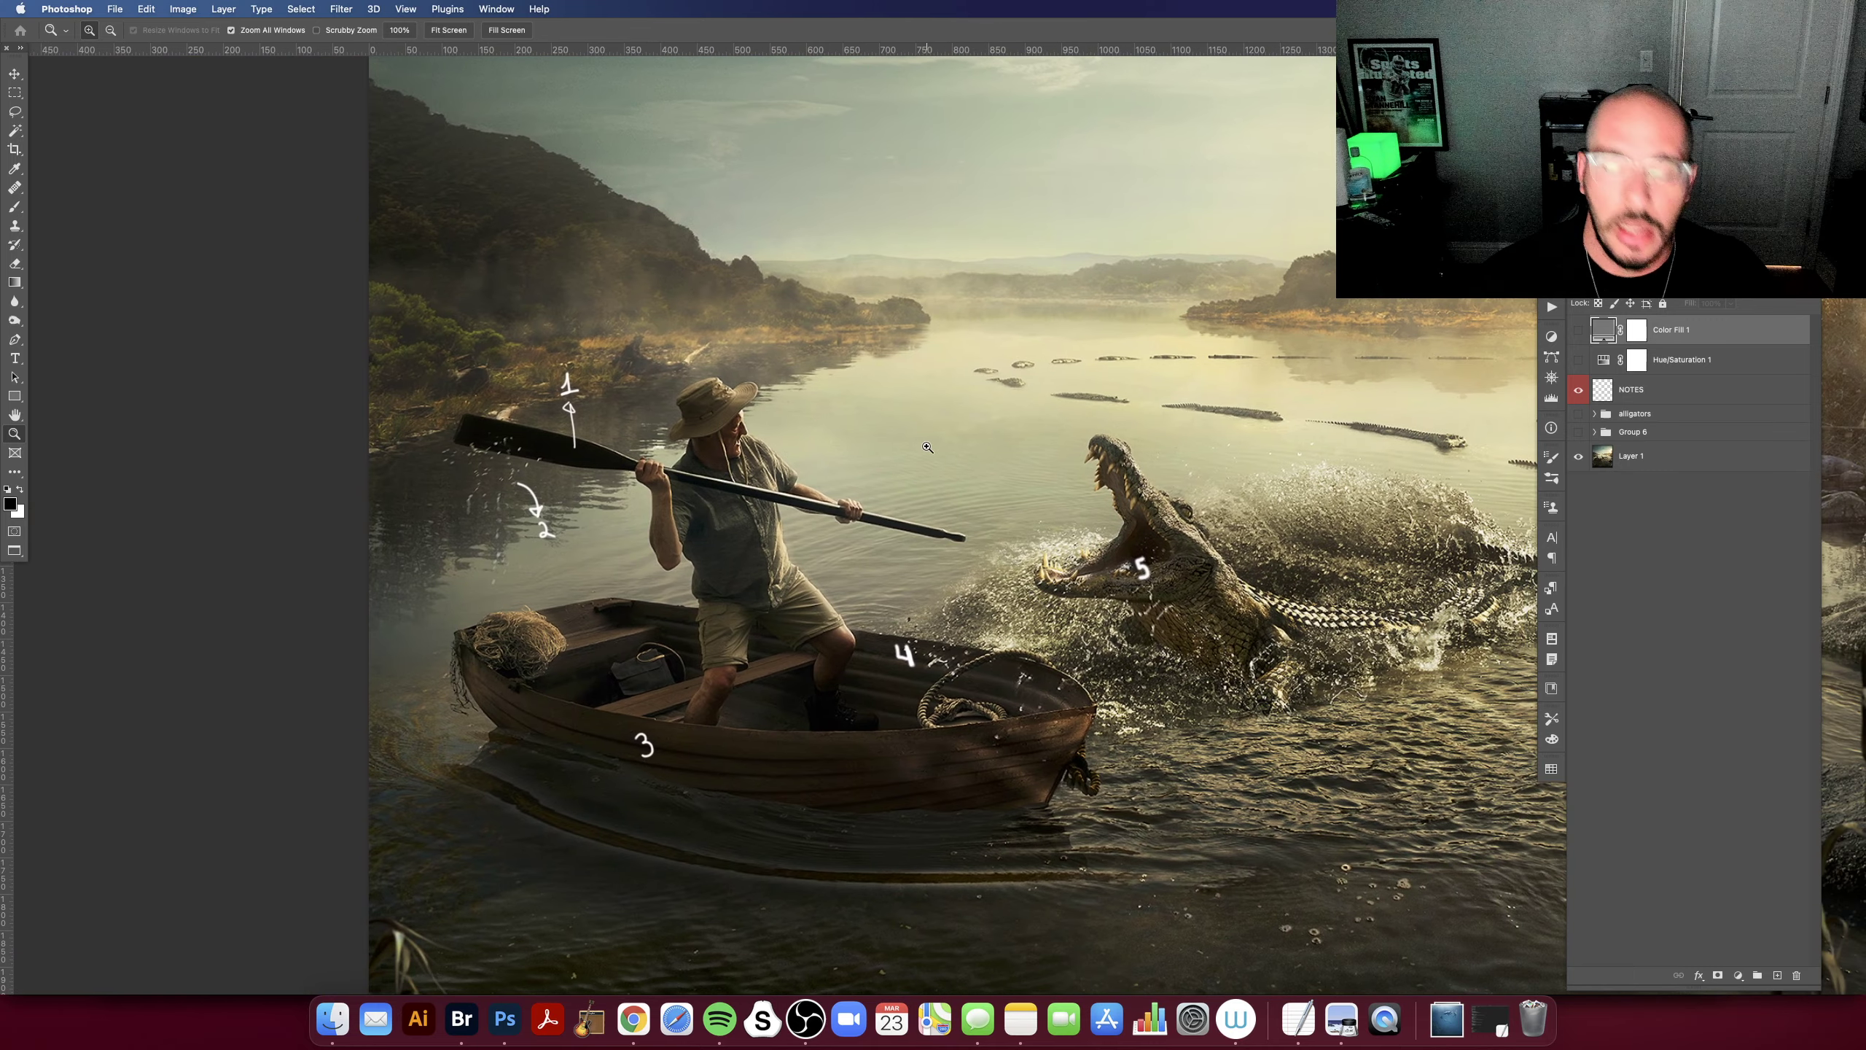
{"action": "left_click", "coordinate": [927, 449], "text": "alt"}
{"action": "scroll", "coordinate": [1203, 292], "scroll_direction": "right", "scroll_amount": 4}
{"action": "scroll", "coordinate": [1203, 291], "scroll_direction": "up", "scroll_amount": 1}
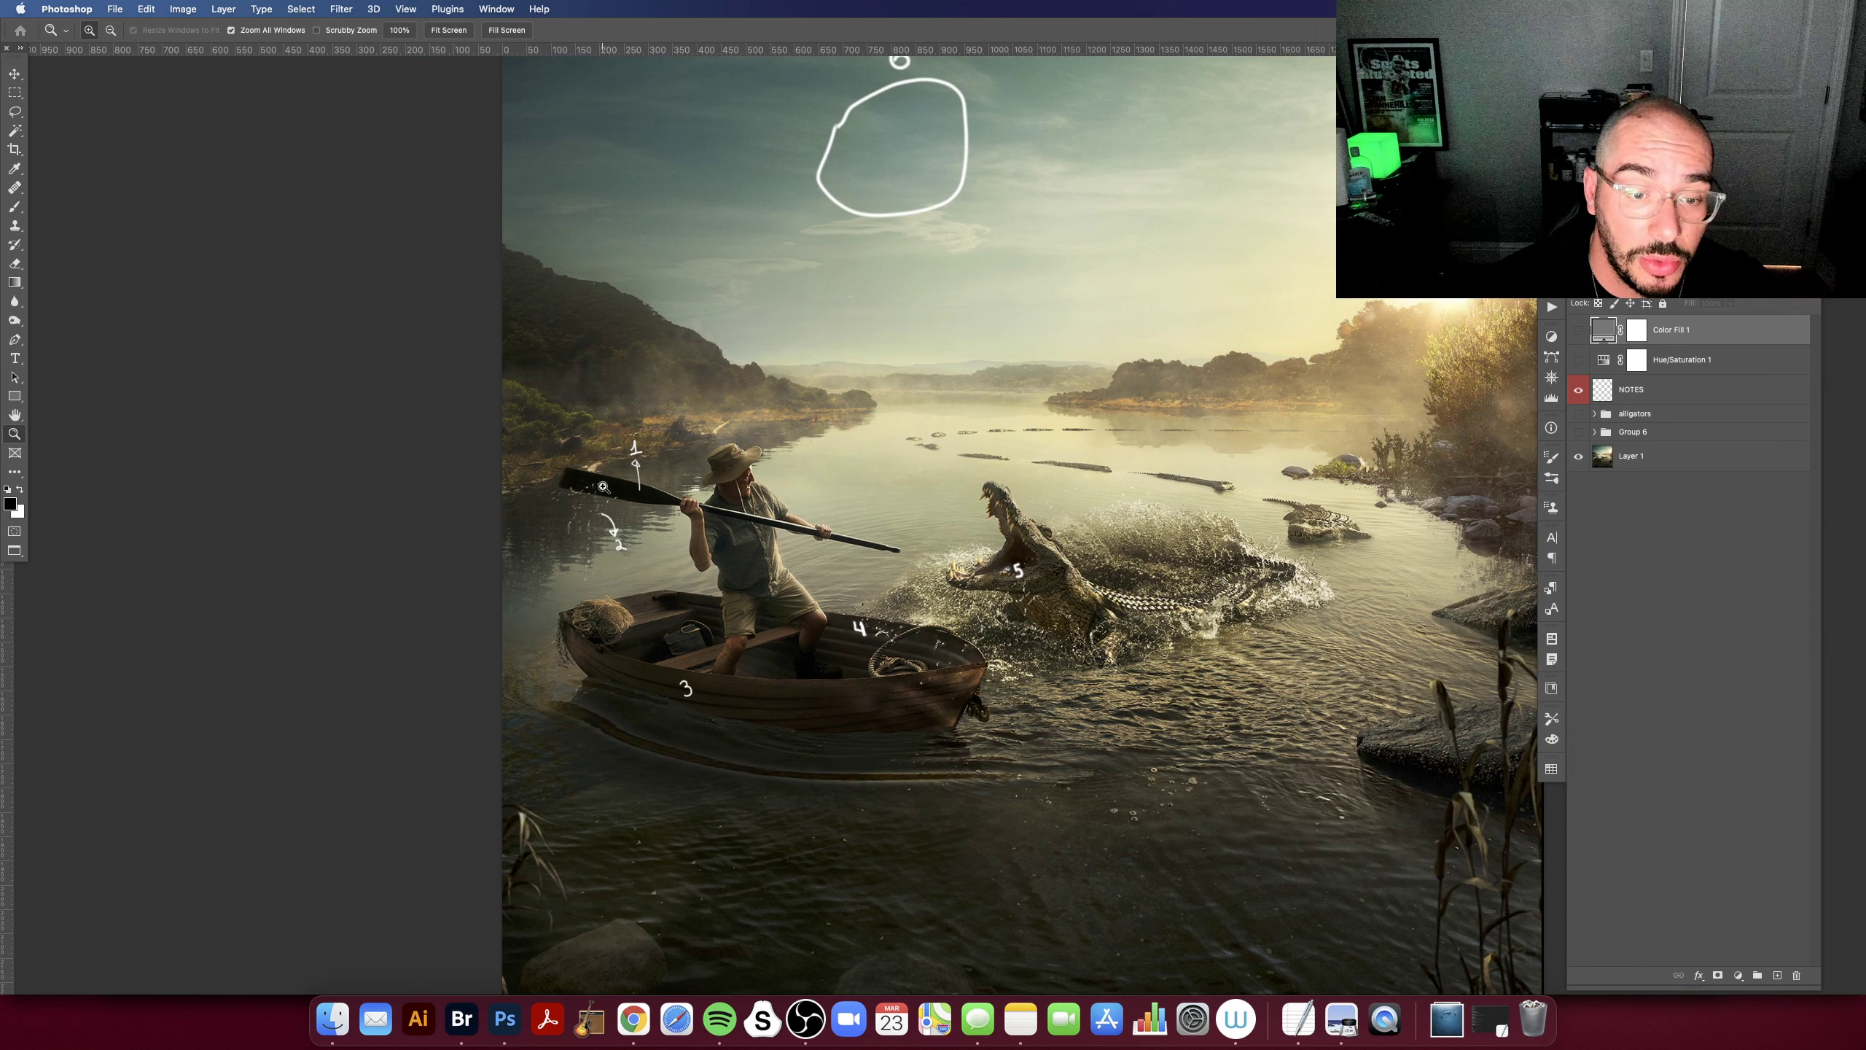
{"action": "left_click", "coordinate": [633, 1019]}
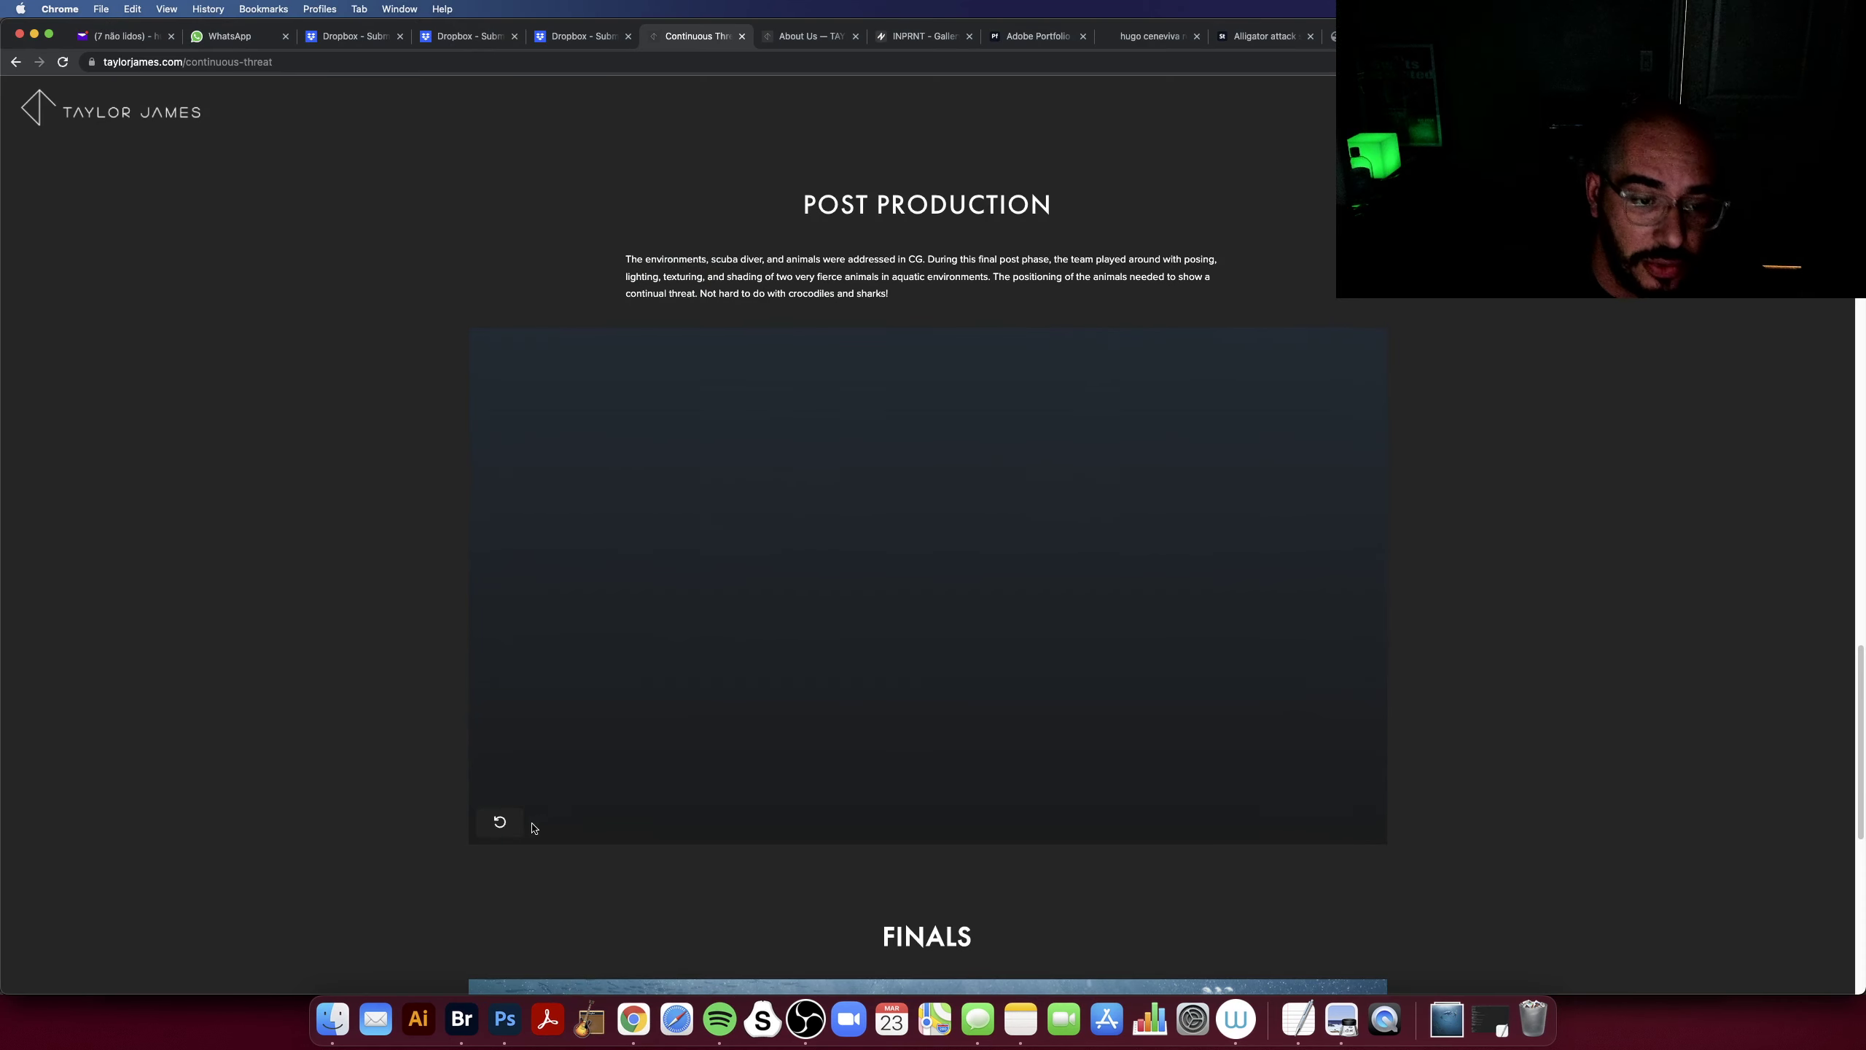
Step: Replay the post-production video, pause it at 00:22 on the finished scene, and return to Photoshop
{"action": "left_click", "coordinate": [506, 822]}
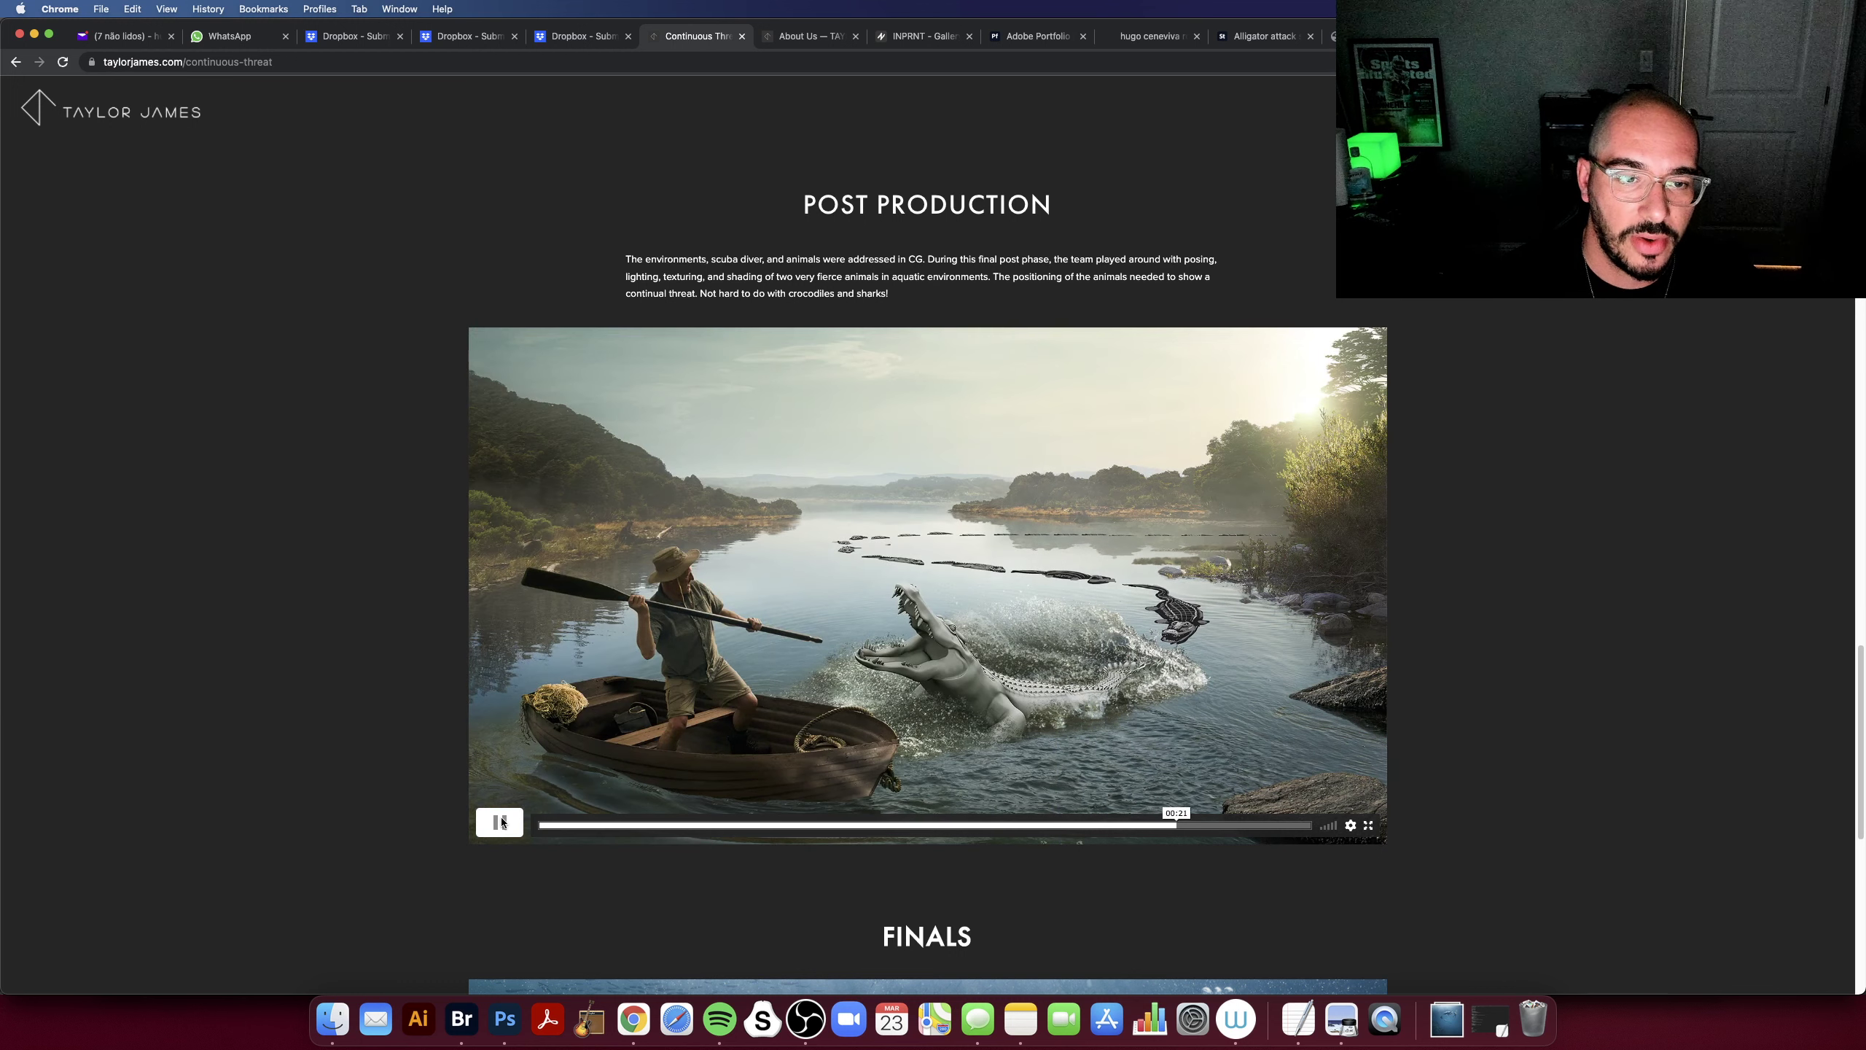
{"action": "left_click", "coordinate": [501, 822]}
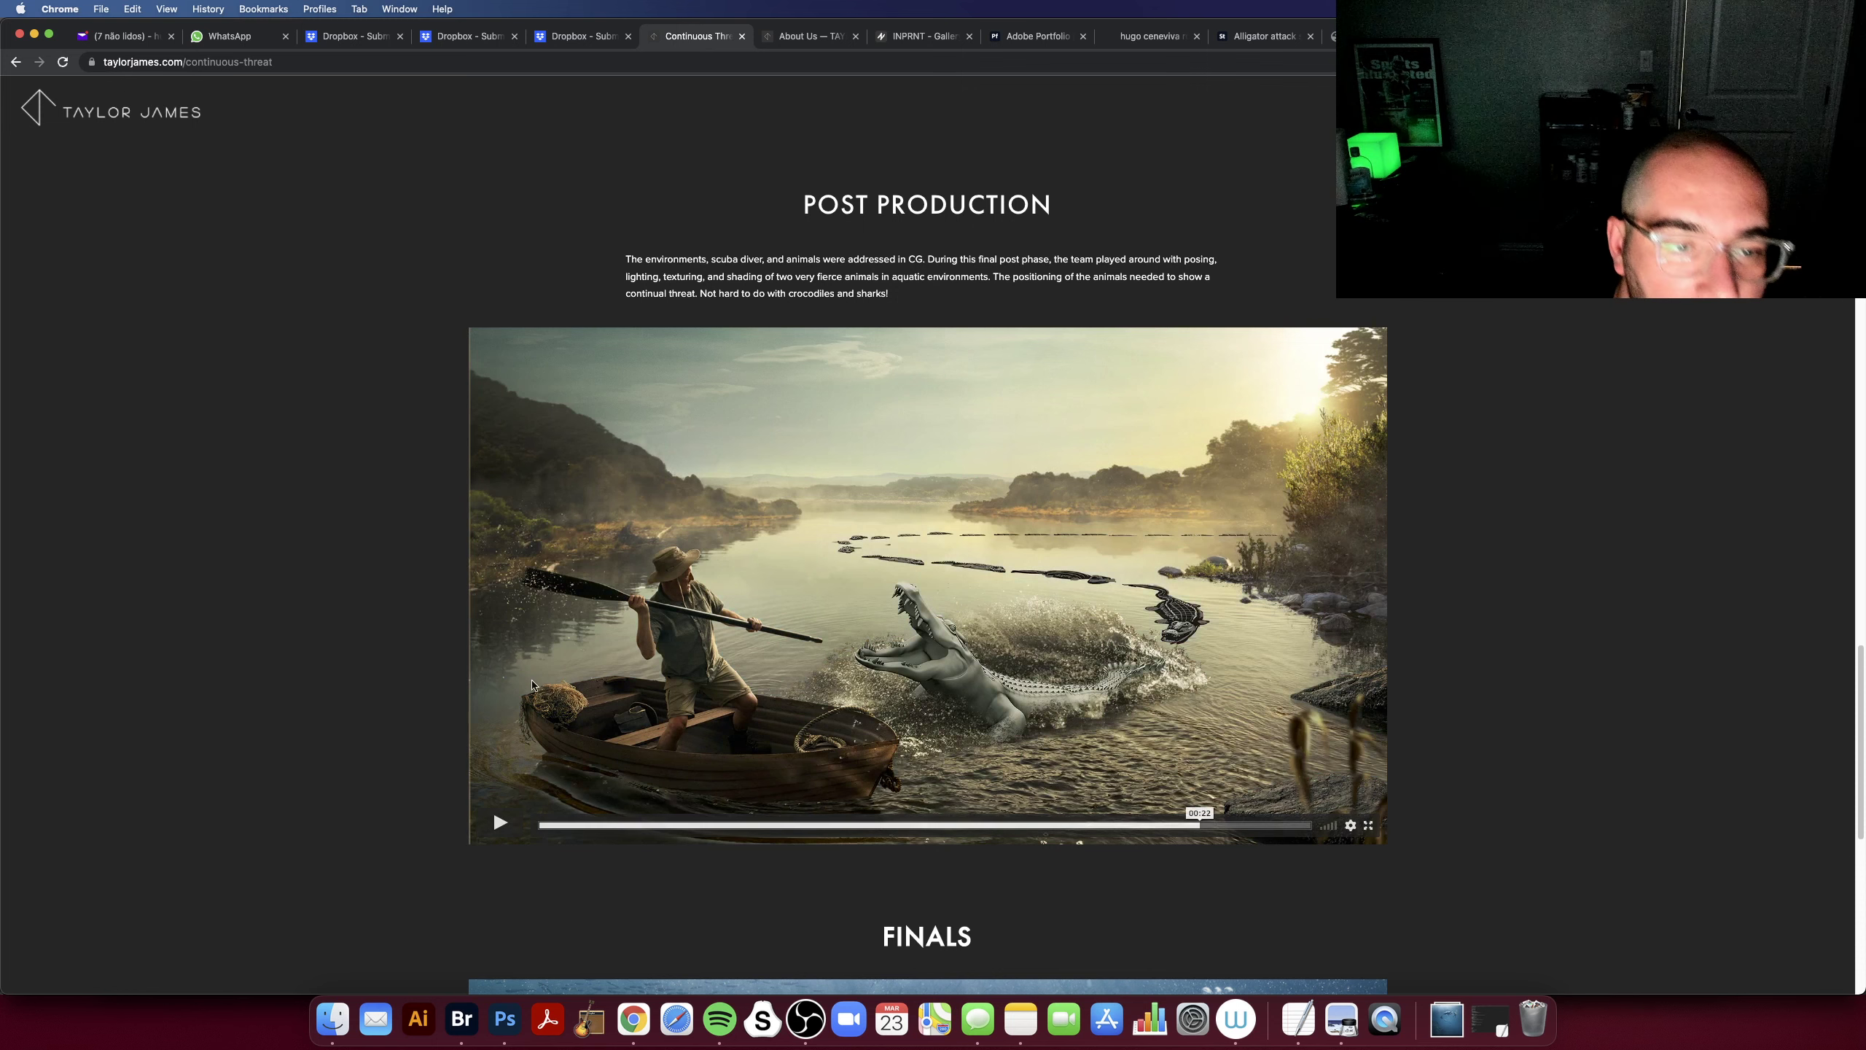
{"action": "left_click", "coordinate": [502, 1035]}
Step: Hide the NOTES layer's handwritten annotations and fit the scene on screen
{"action": "left_click", "coordinate": [646, 543]}
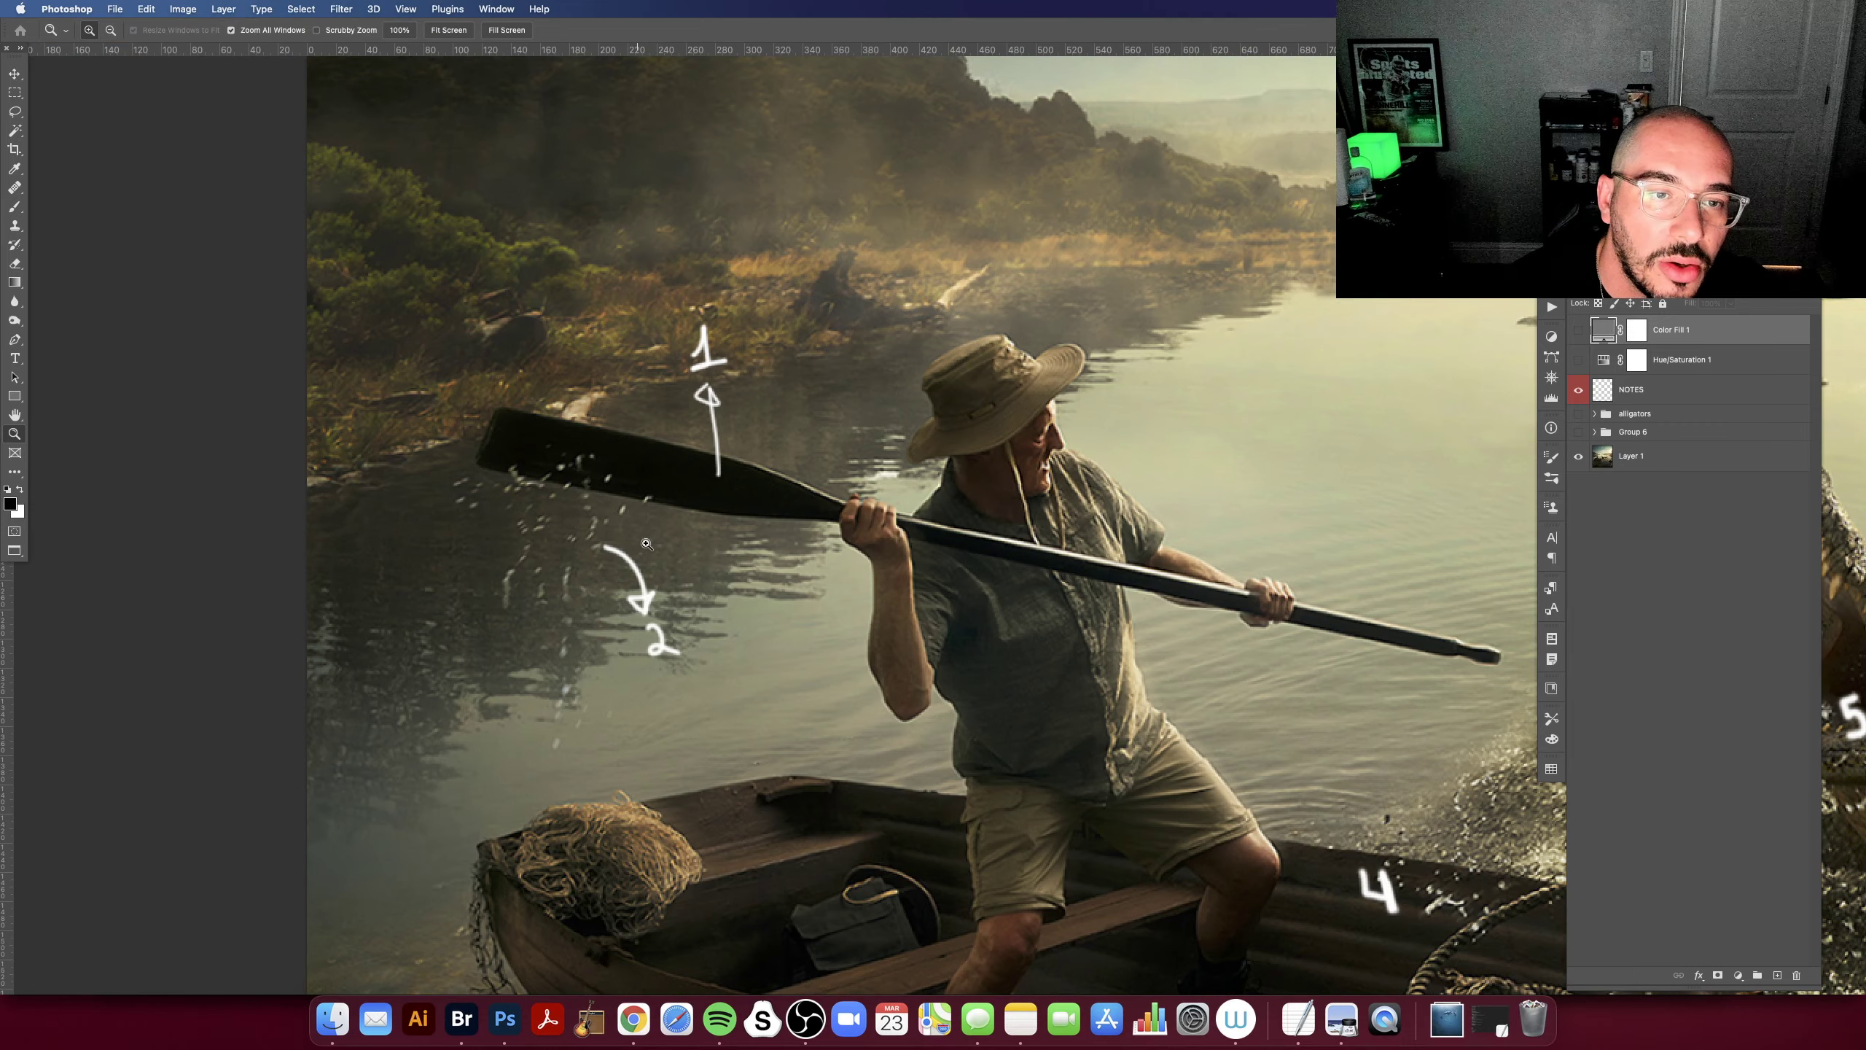
{"action": "scroll", "coordinate": [647, 544], "scroll_direction": "down", "scroll_amount": 2}
{"action": "scroll", "coordinate": [646, 544], "scroll_direction": "right", "scroll_amount": 3}
{"action": "left_click", "coordinate": [1581, 389]}
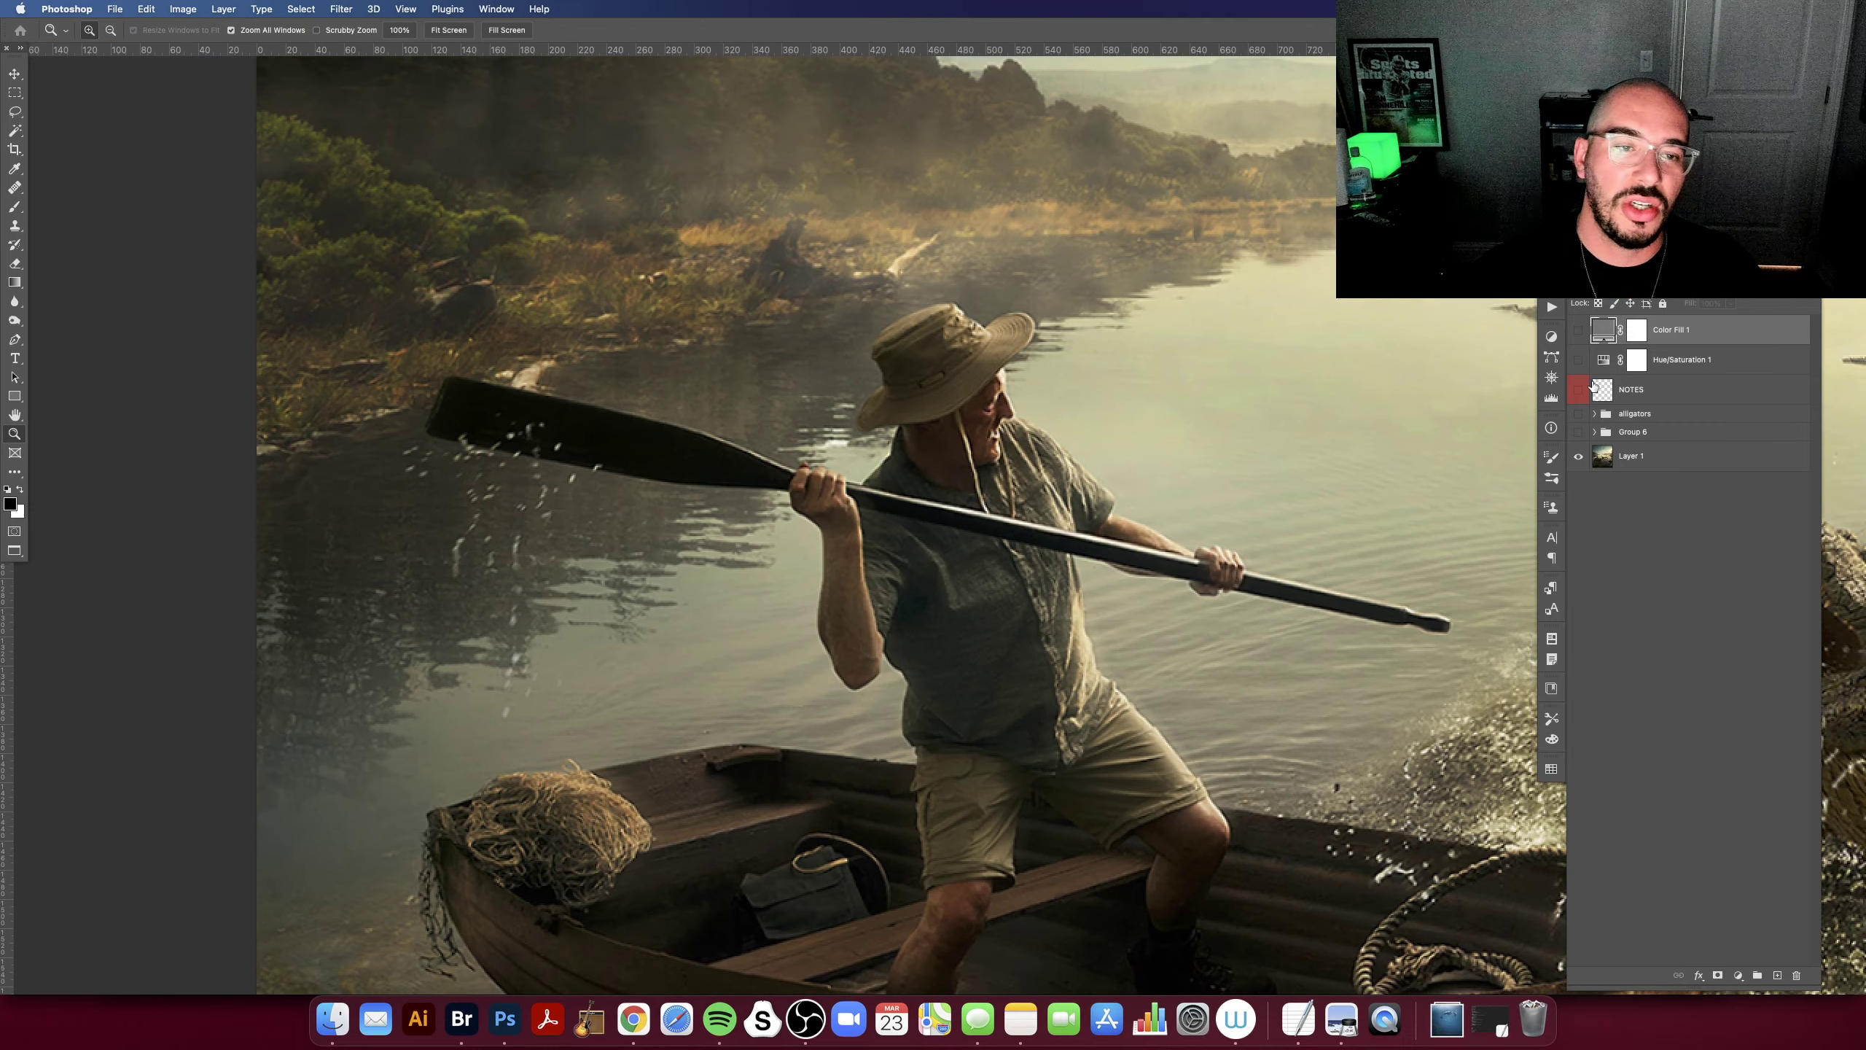
{"action": "key", "text": "super+0"}
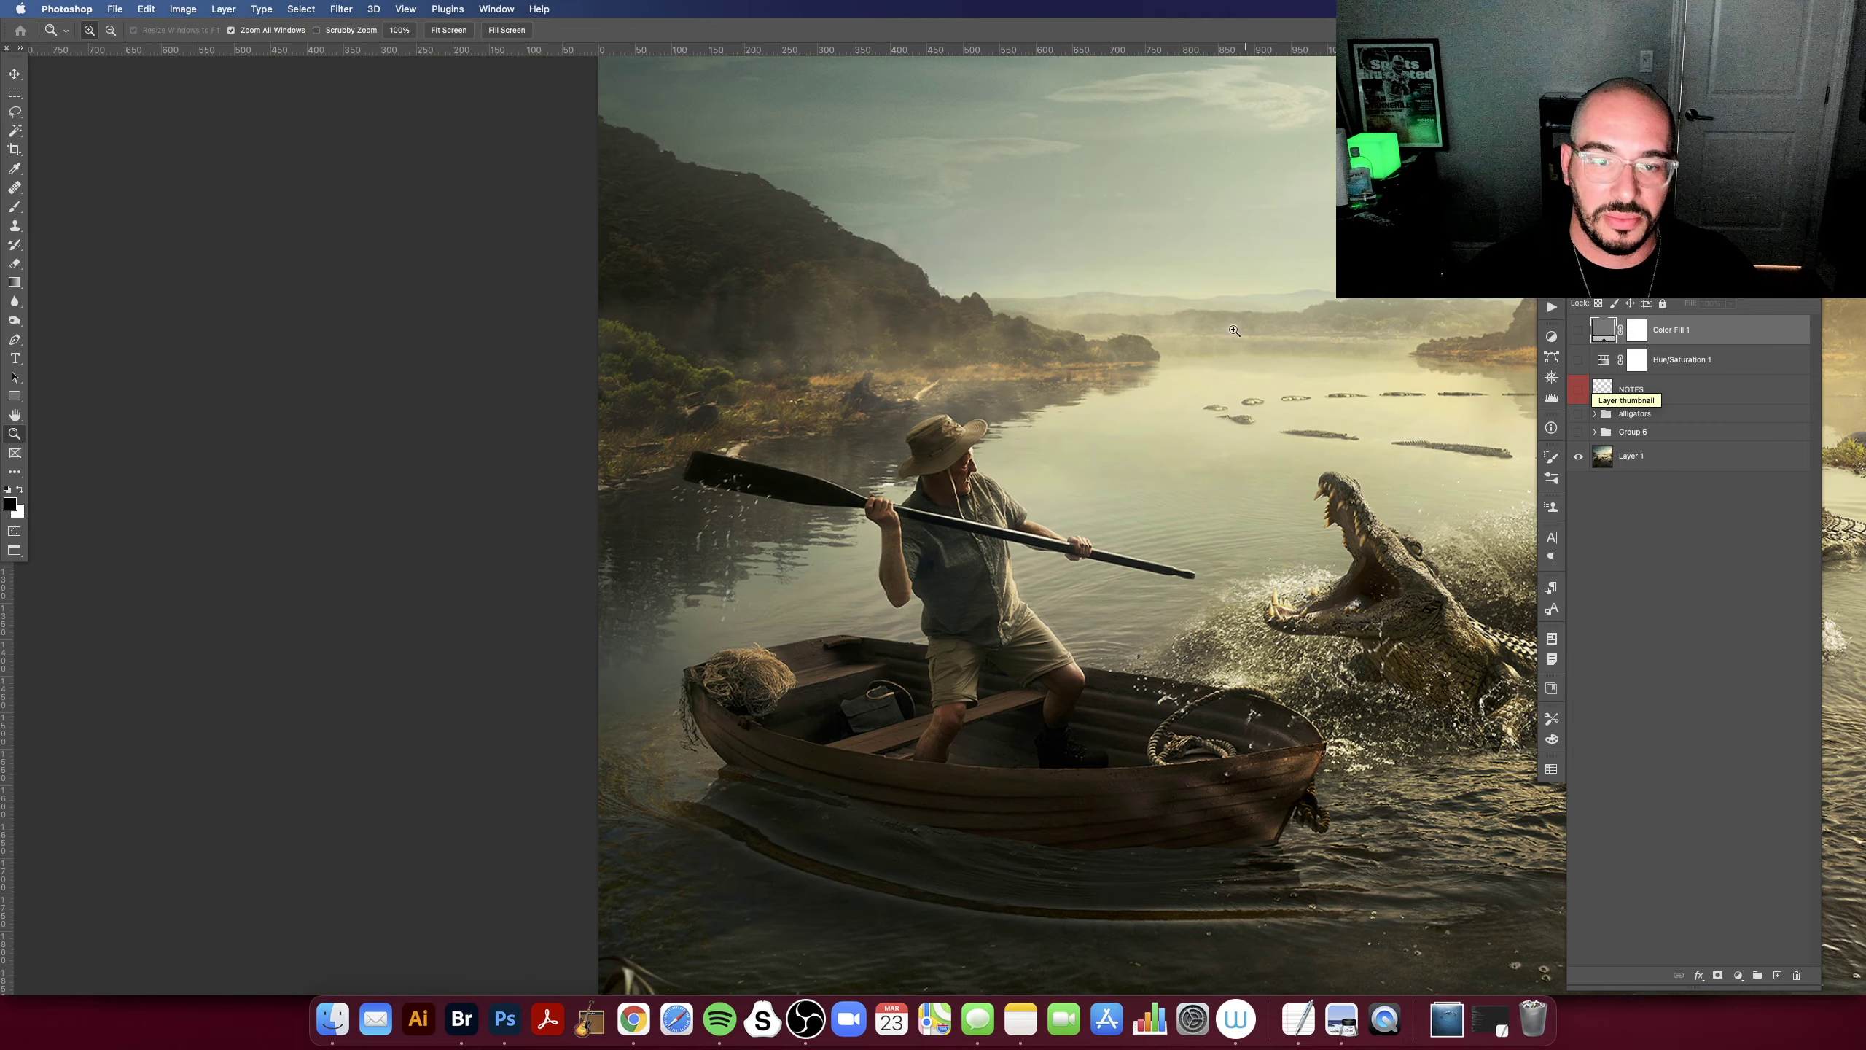
Step: Zoom out one step and pan the clean composite, comparing it against Chrome's reference frame
{"action": "scroll", "coordinate": [1234, 331], "scroll_direction": "right", "scroll_amount": 4}
{"action": "scroll", "coordinate": [1264, 338], "scroll_direction": "right", "scroll_amount": 3}
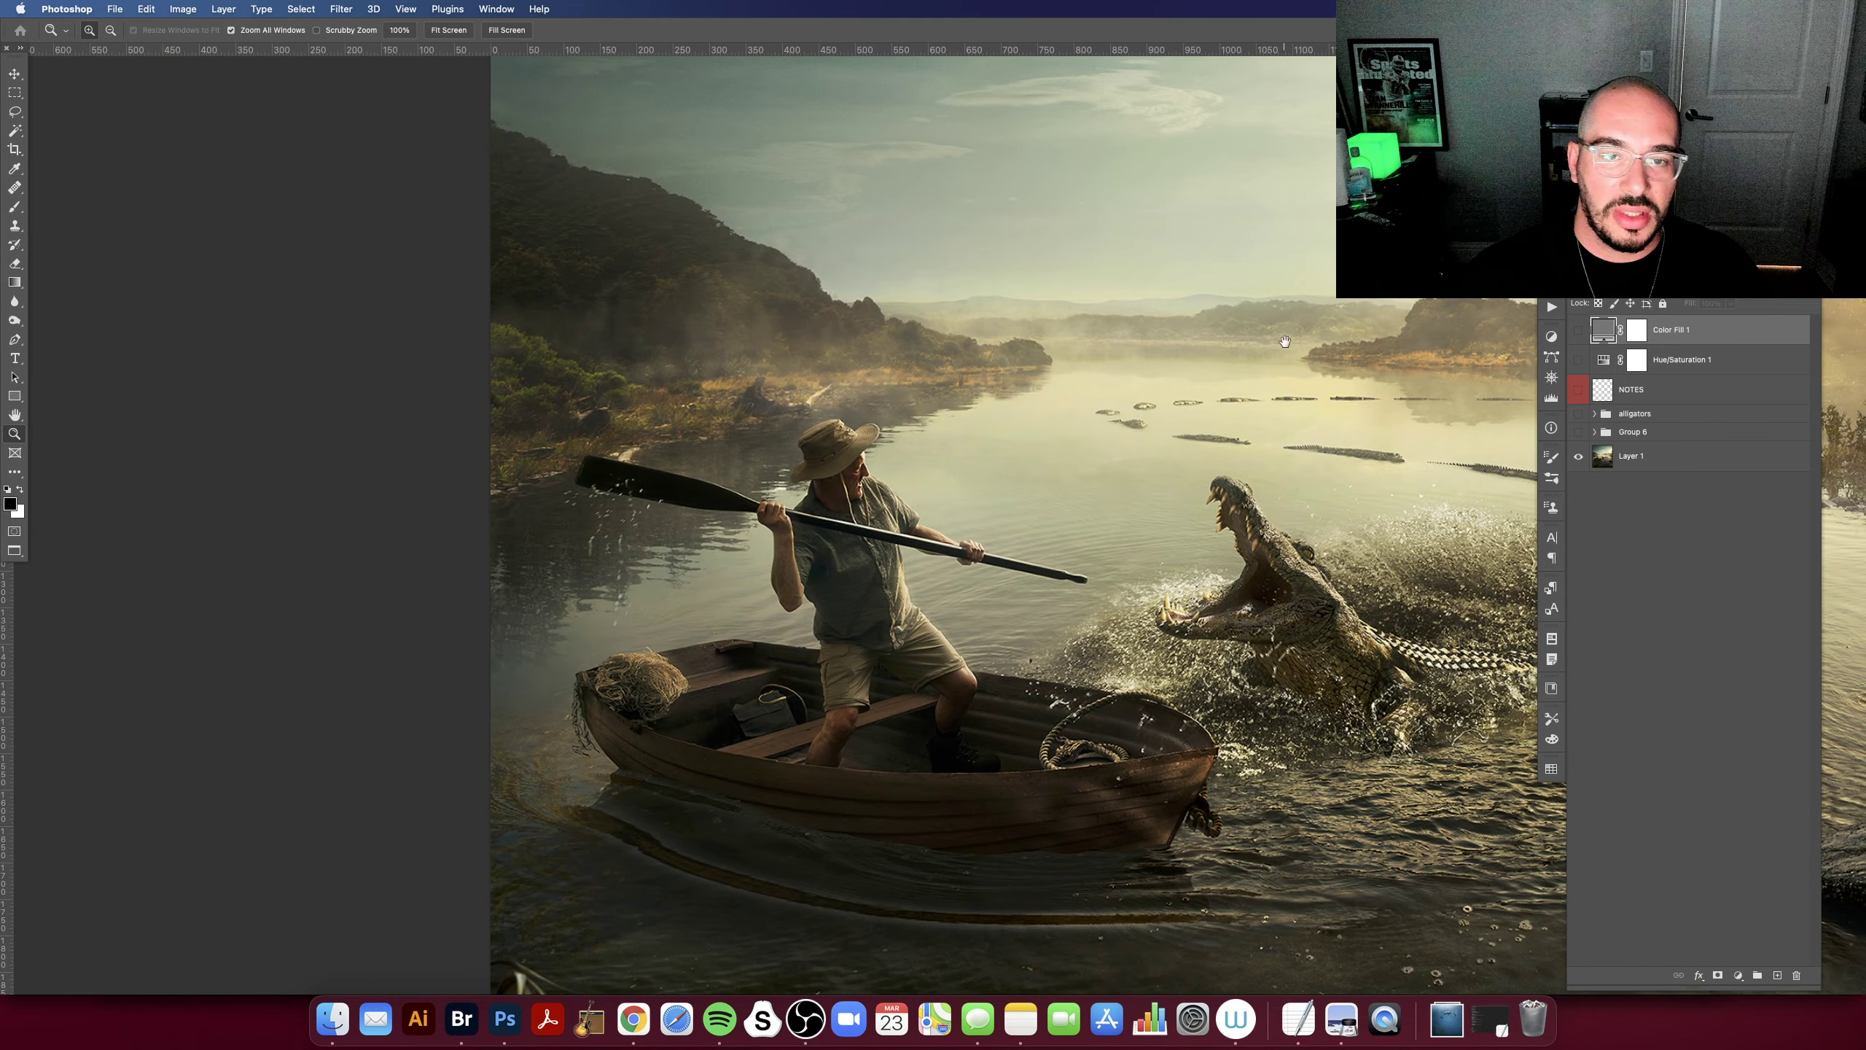
{"action": "scroll", "coordinate": [1285, 352], "scroll_direction": "right", "scroll_amount": 3}
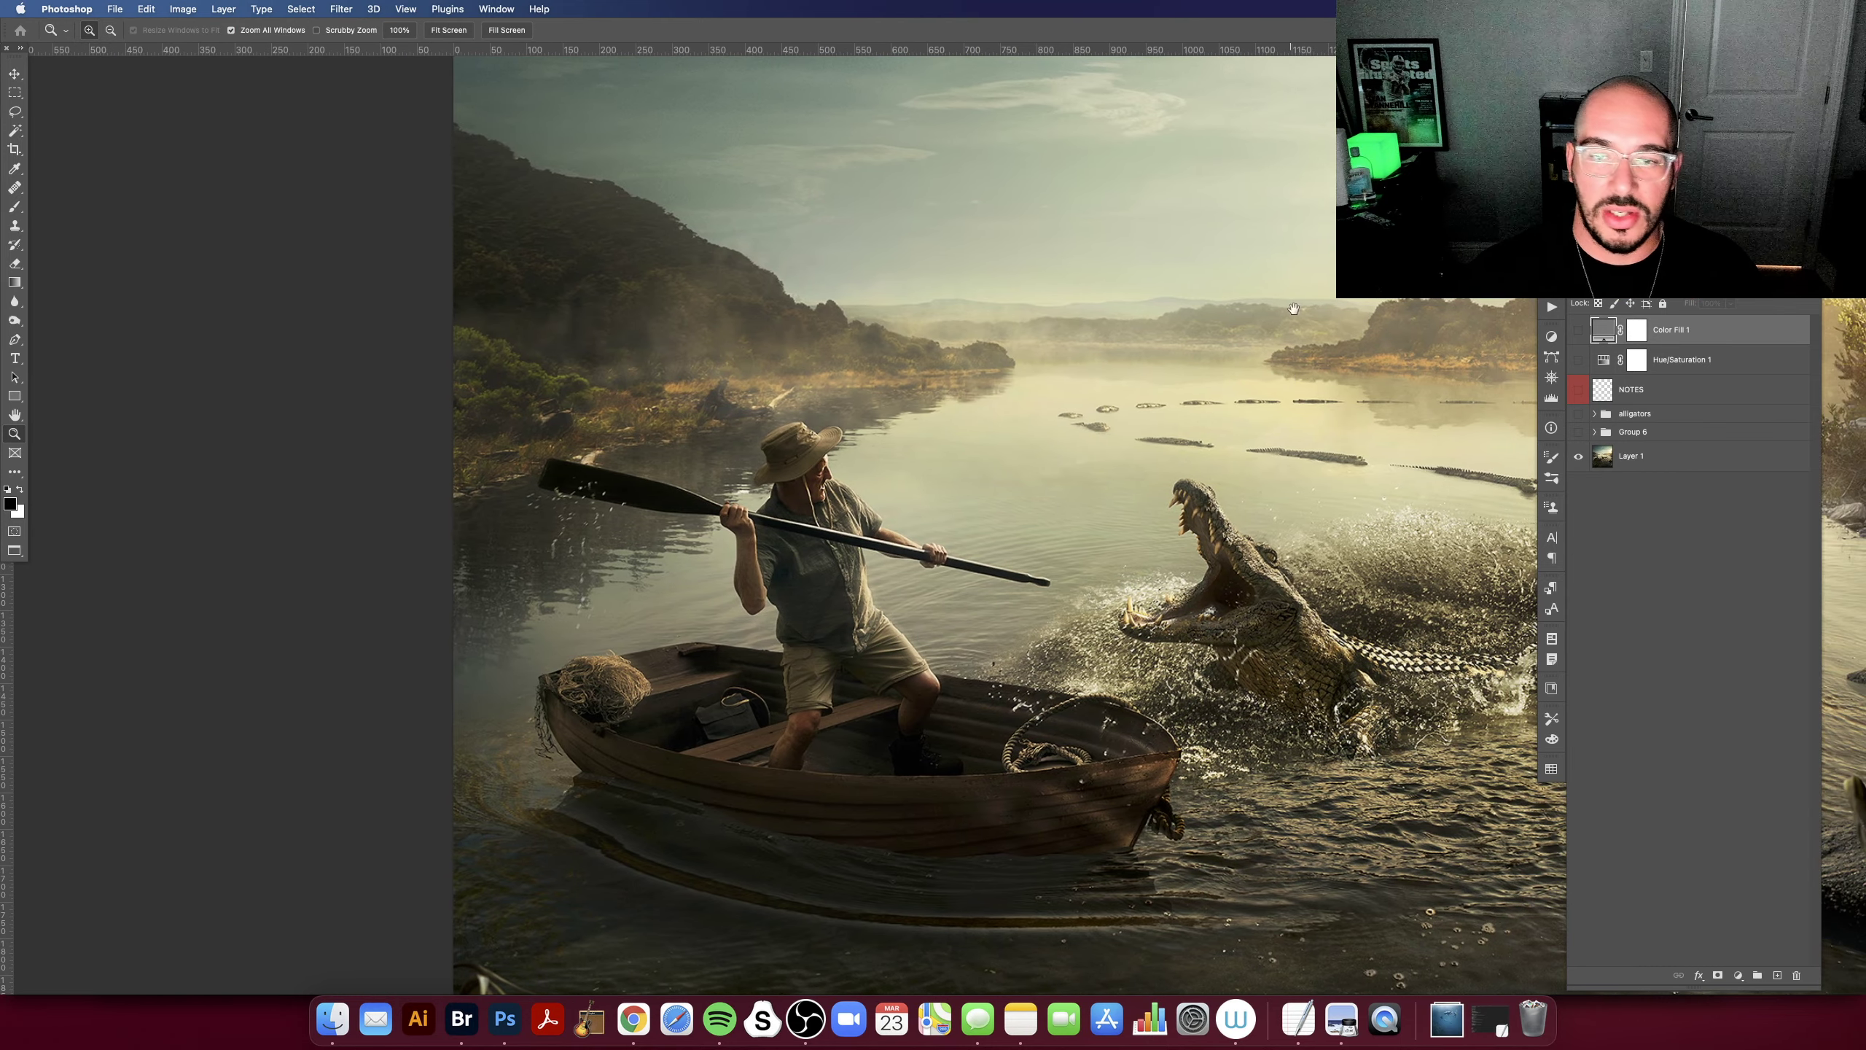
{"action": "scroll", "coordinate": [1294, 305], "scroll_direction": "right", "scroll_amount": 3}
{"action": "scroll", "coordinate": [1300, 293], "scroll_direction": "right", "scroll_amount": 3}
{"action": "scroll", "coordinate": [1307, 279], "scroll_direction": "right", "scroll_amount": 2}
{"action": "scroll", "coordinate": [1315, 266], "scroll_direction": "right", "scroll_amount": 3}
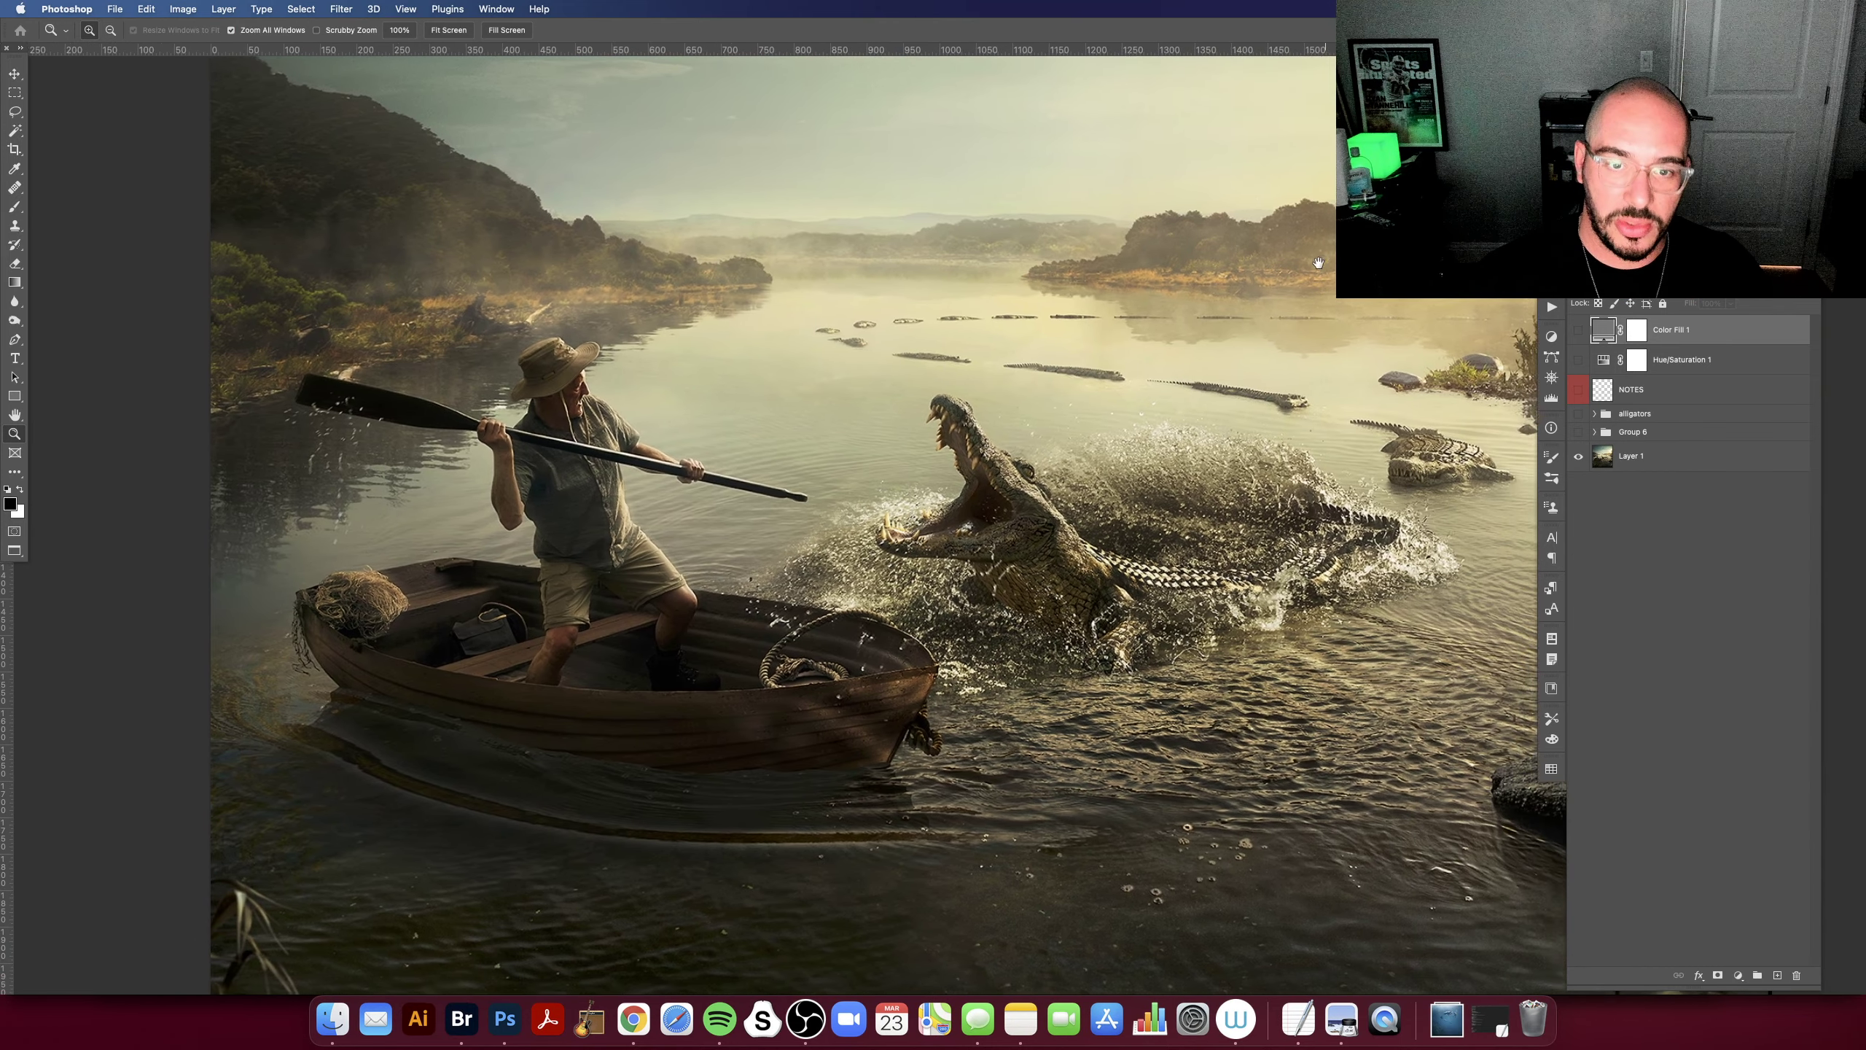
{"action": "scroll", "coordinate": [1317, 263], "scroll_direction": "right", "scroll_amount": 2}
{"action": "key", "text": "super+minus"}
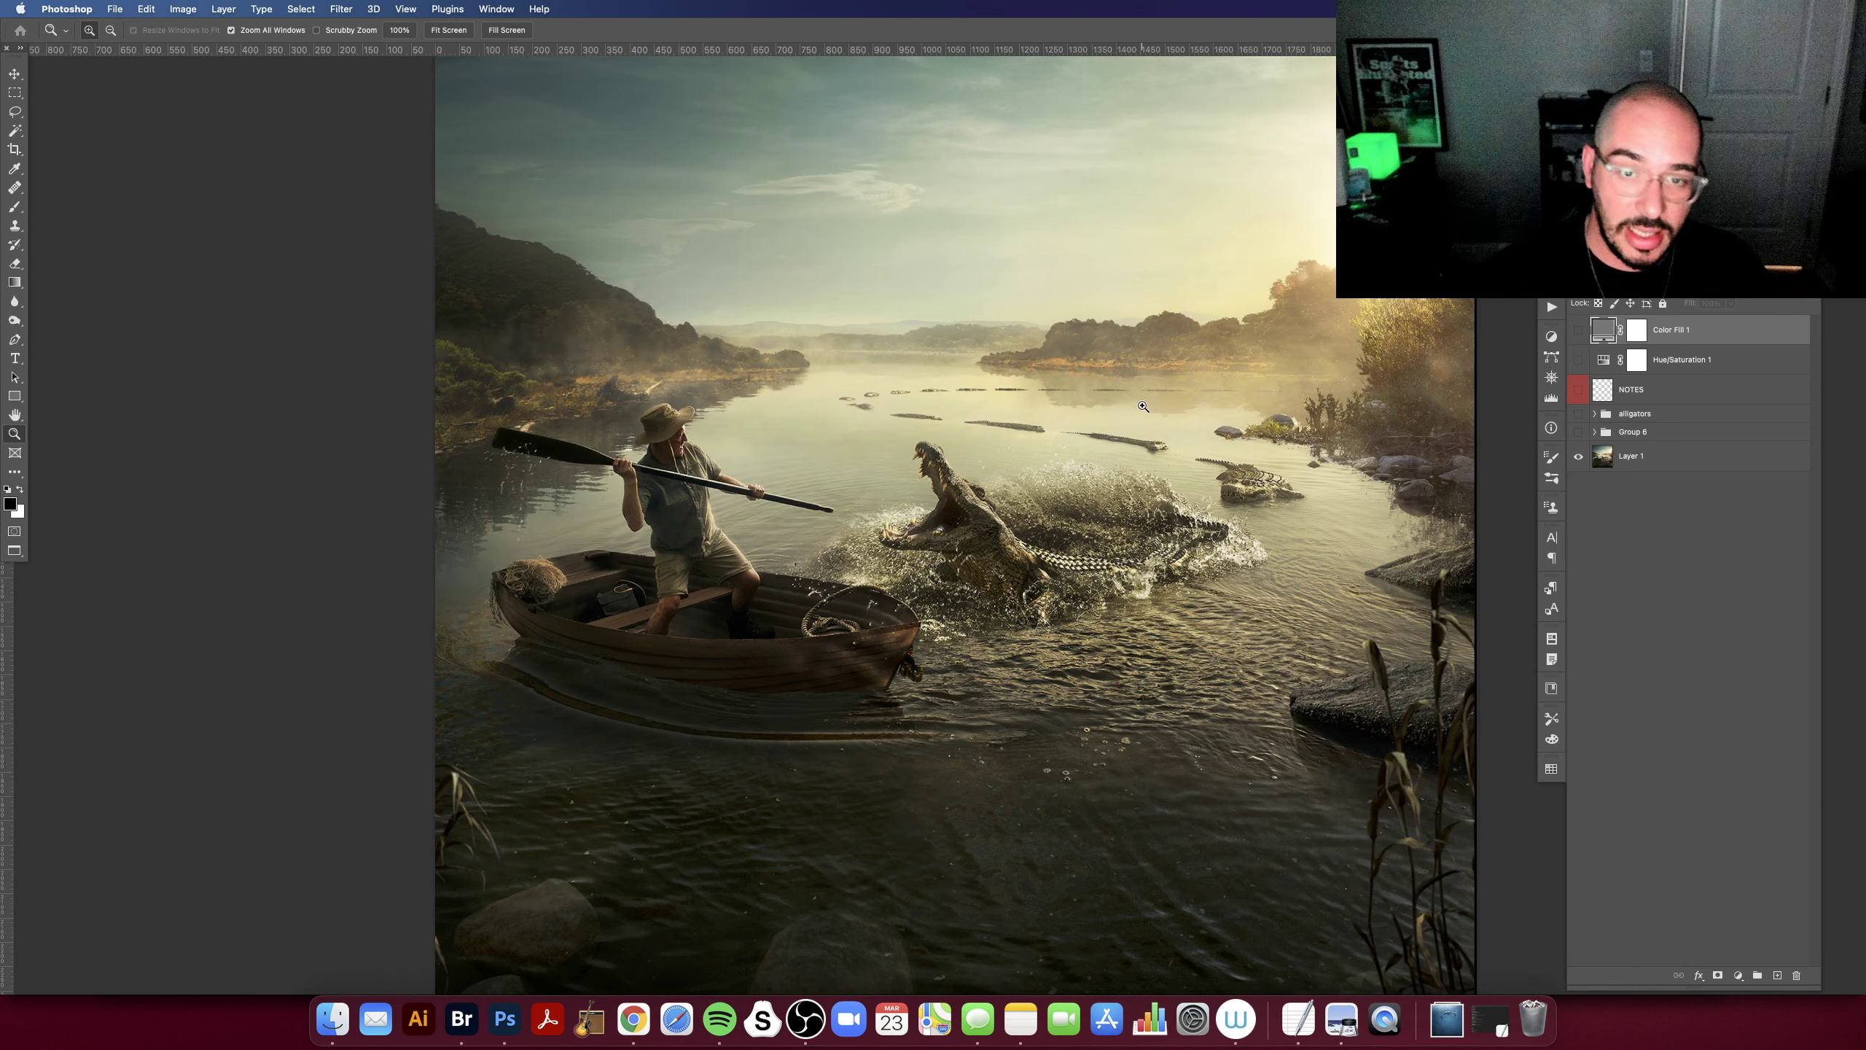
{"action": "scroll", "coordinate": [1183, 358], "scroll_direction": "left", "scroll_amount": 2}
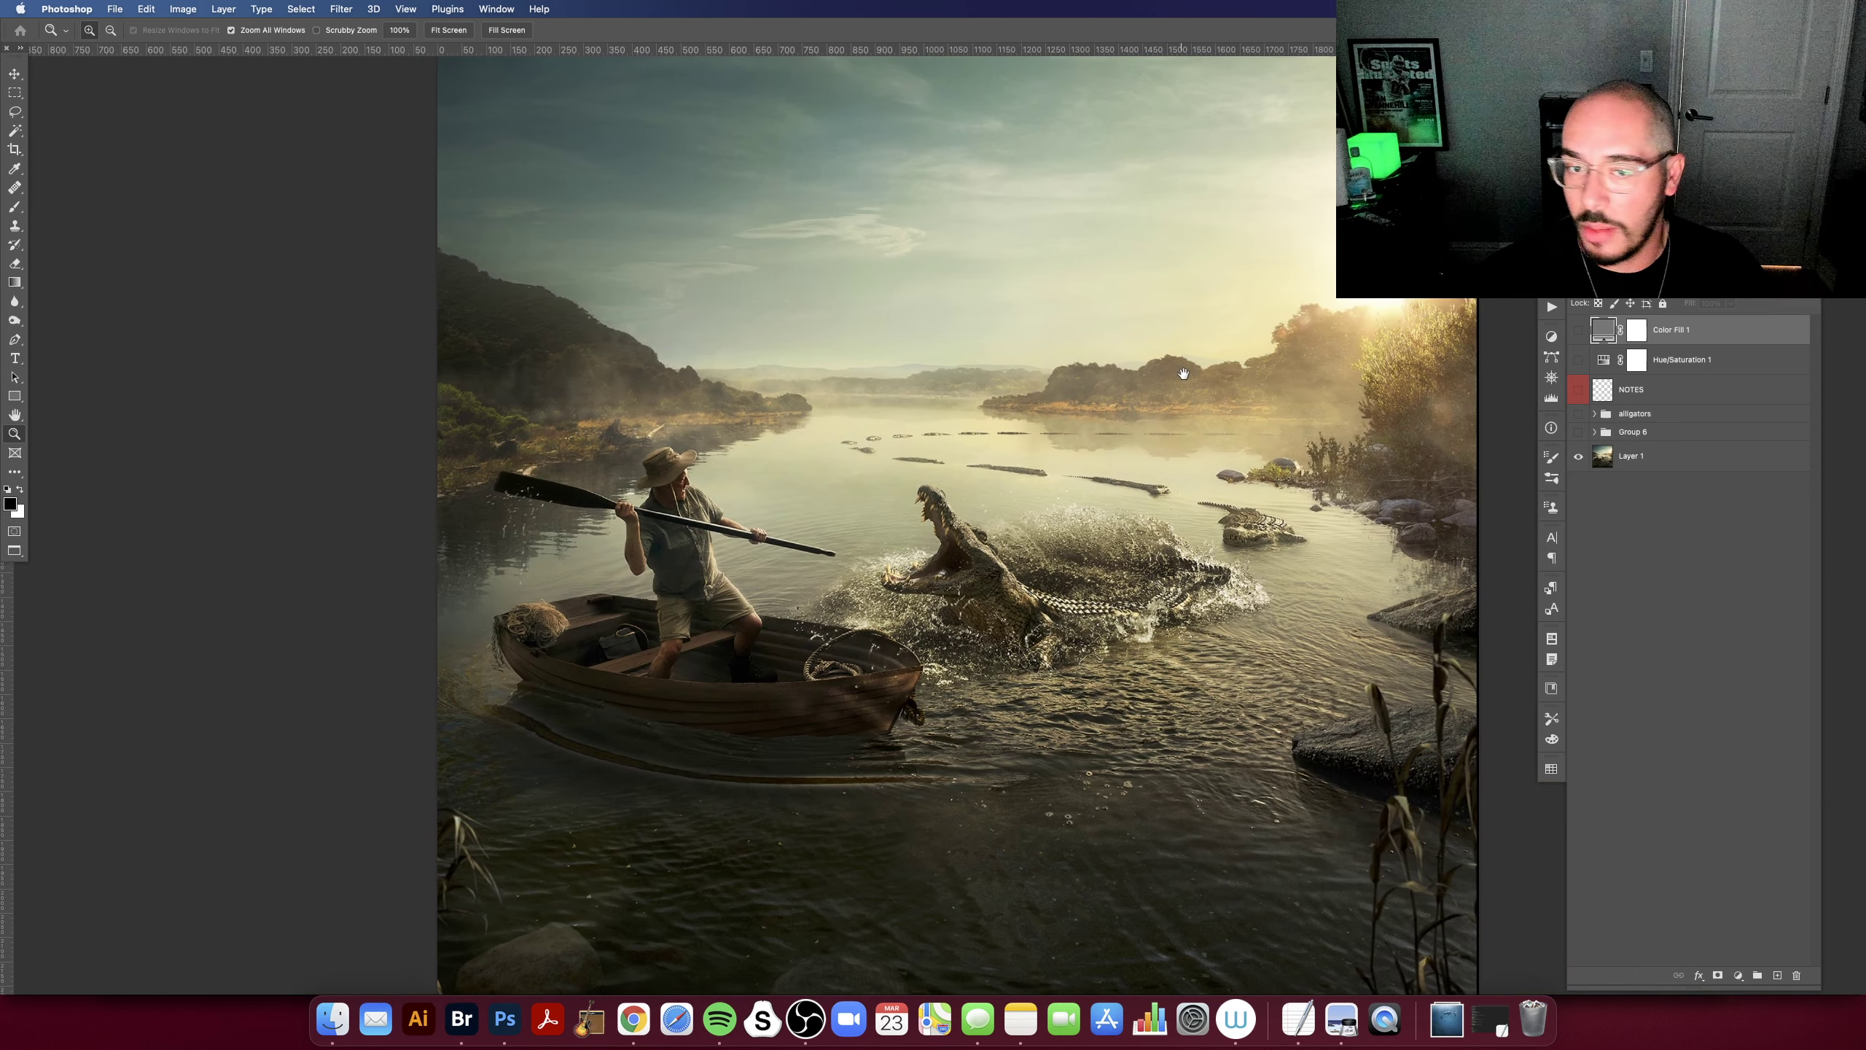
{"action": "scroll", "coordinate": [1204, 361], "scroll_direction": "left", "scroll_amount": 1}
{"action": "left_click_drag", "start_coordinate": [1189, 391], "coordinate": [1220, 403]}
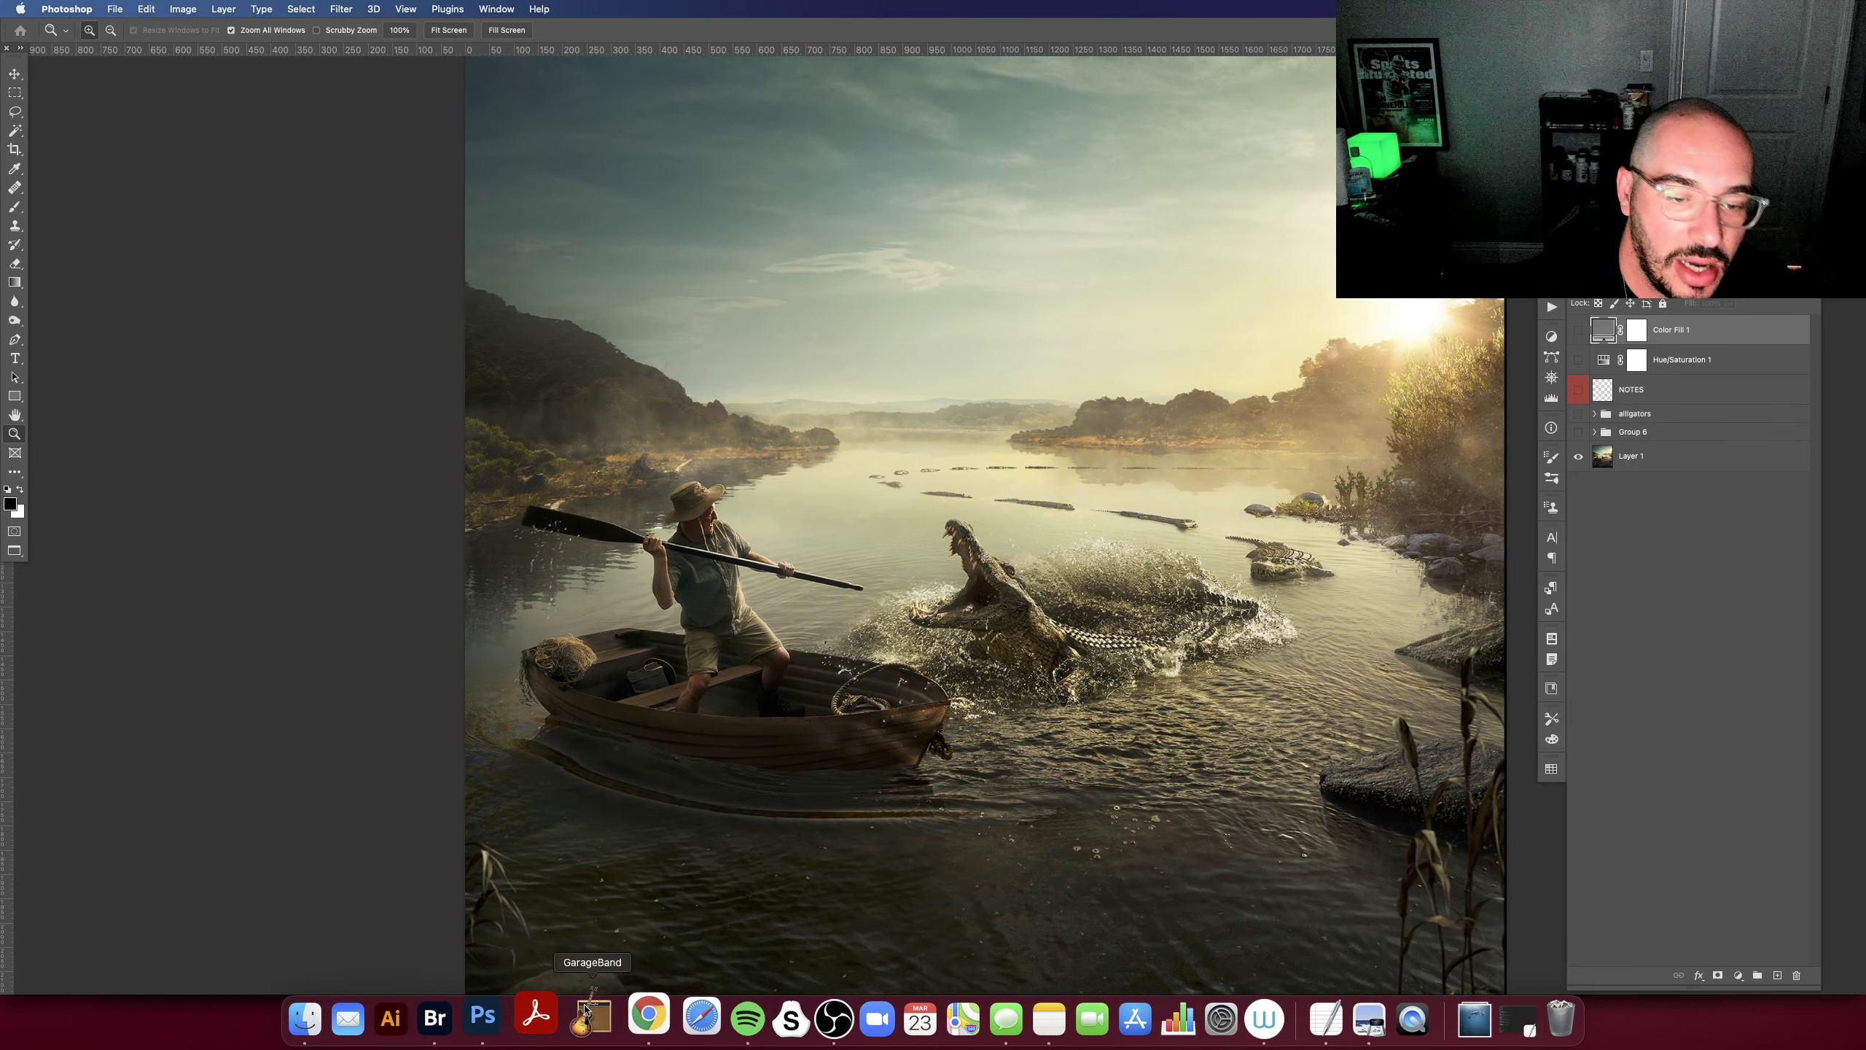
{"action": "left_click", "coordinate": [634, 1019]}
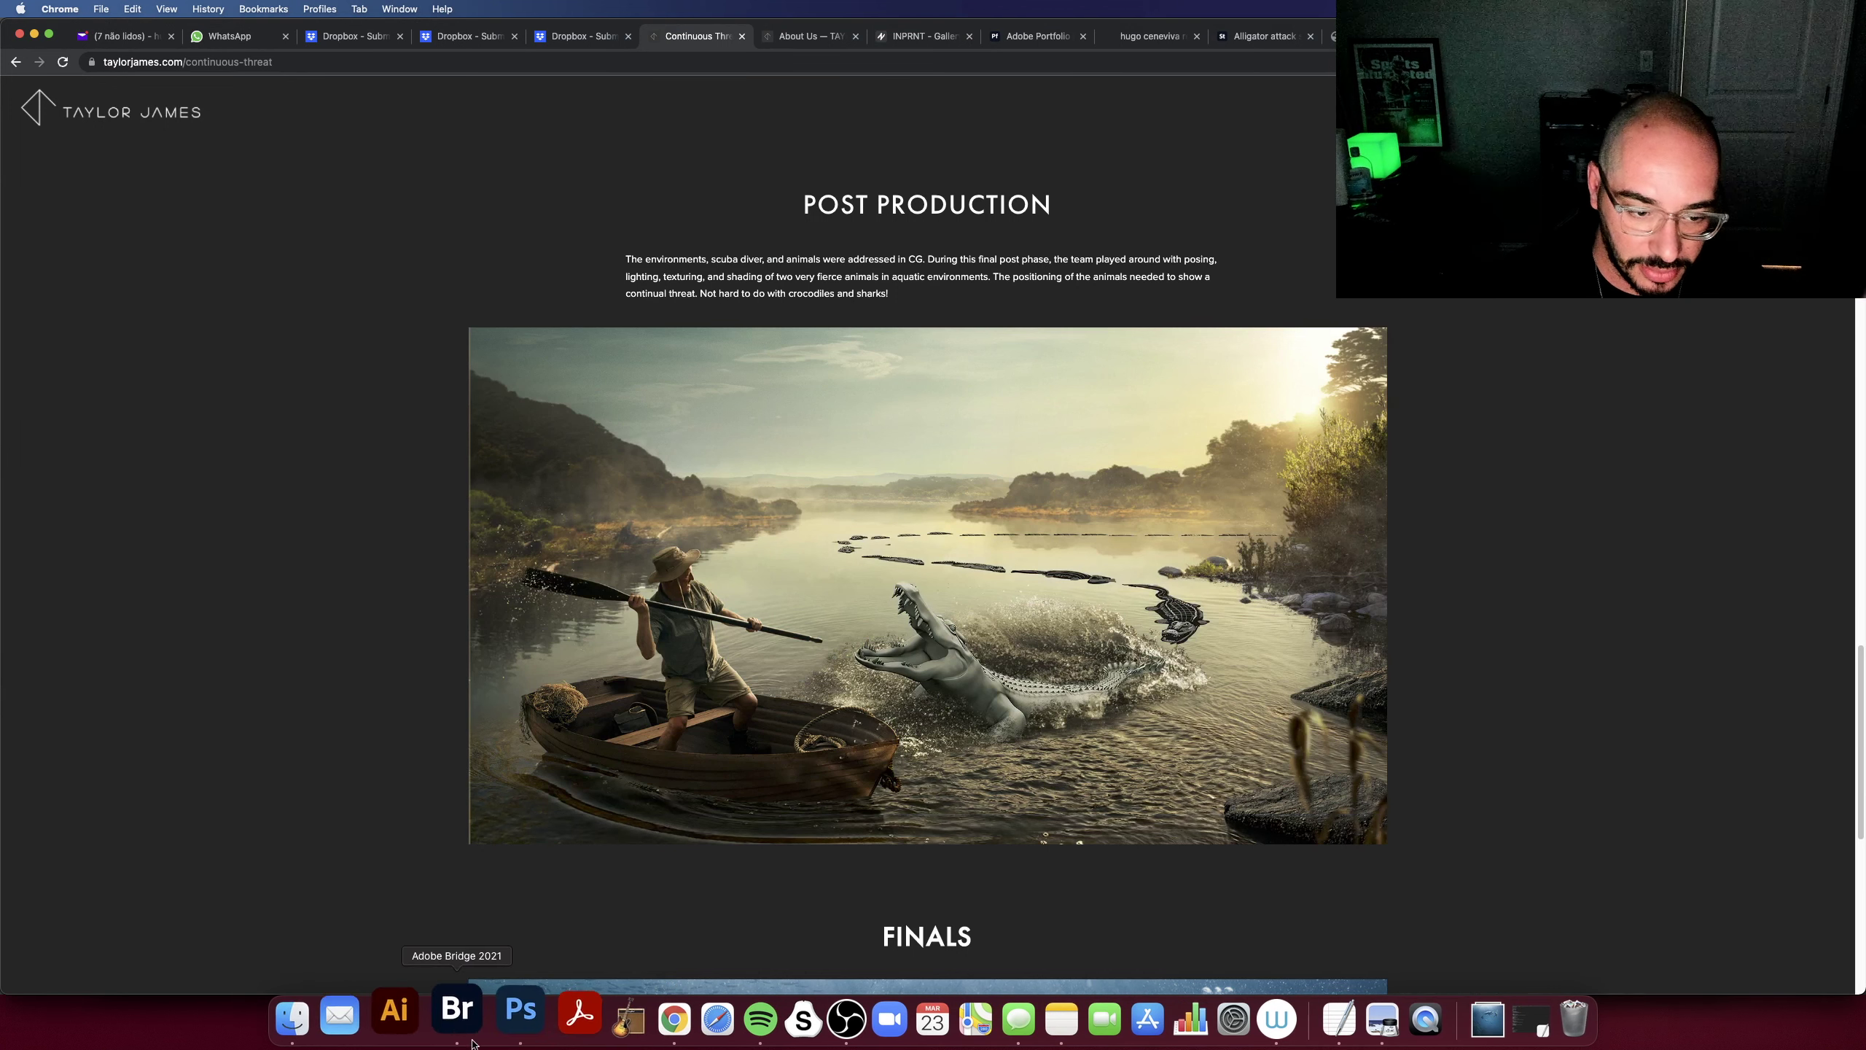
{"action": "left_click", "coordinate": [504, 1019]}
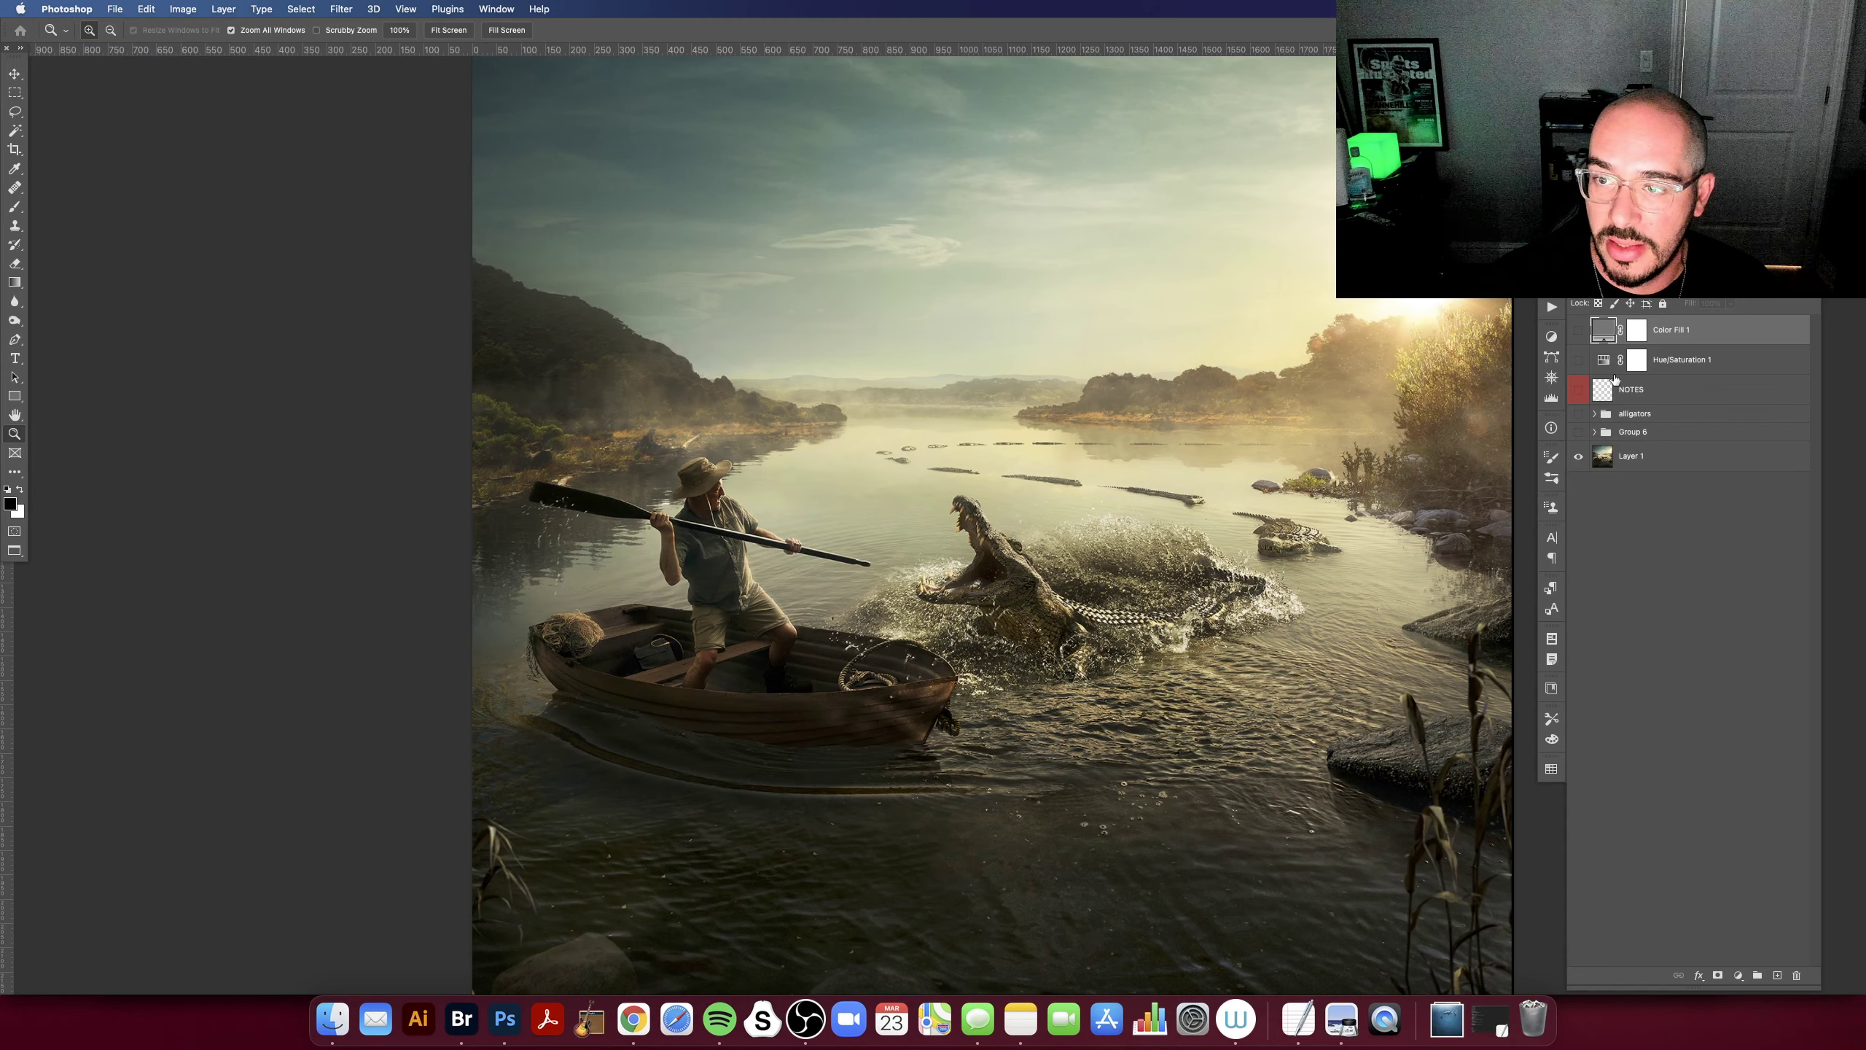
Step: Show the notes again, add a new layer above NOTES, and paint a white zigzag along the boat
{"action": "left_click", "coordinate": [1579, 389]}
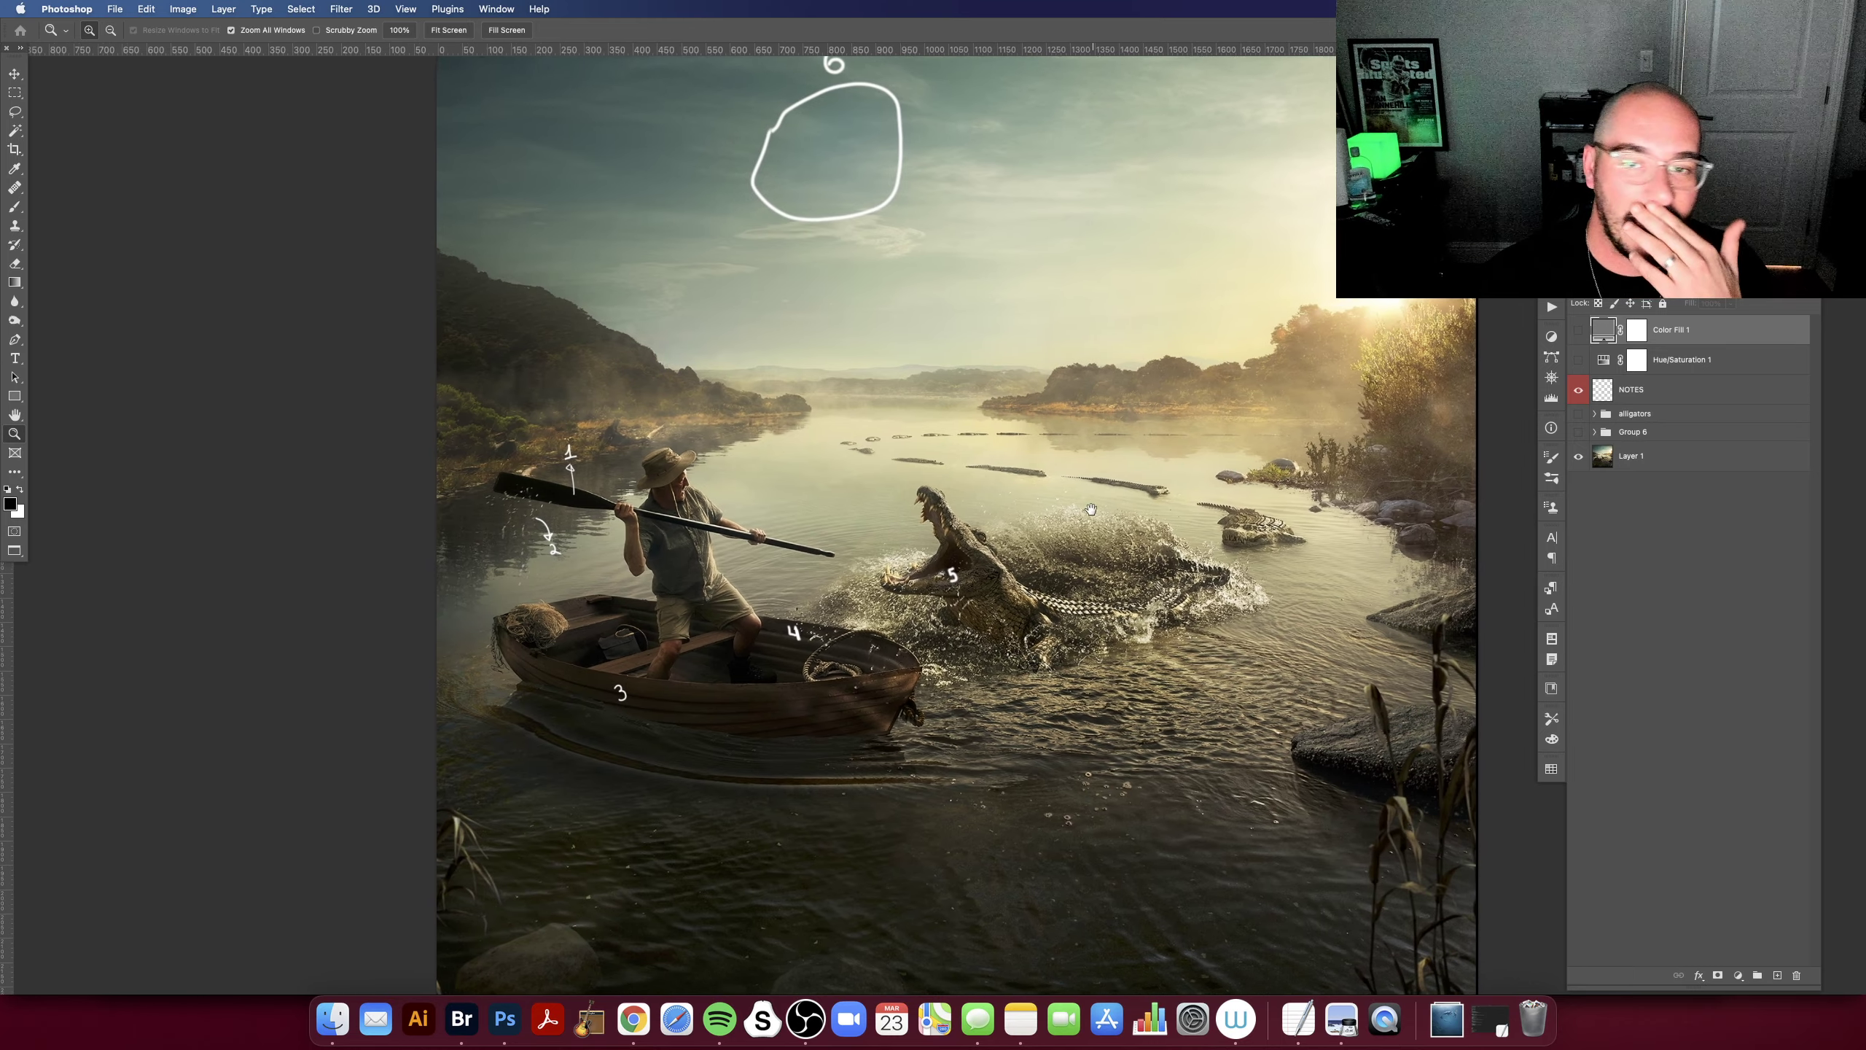
{"action": "mouse_move", "coordinate": [1130, 512]}
{"action": "left_mouse_down"}
{"action": "mouse_move", "coordinate": [1111, 494]}
{"action": "mouse_move", "coordinate": [1175, 487]}
{"action": "left_mouse_up"}
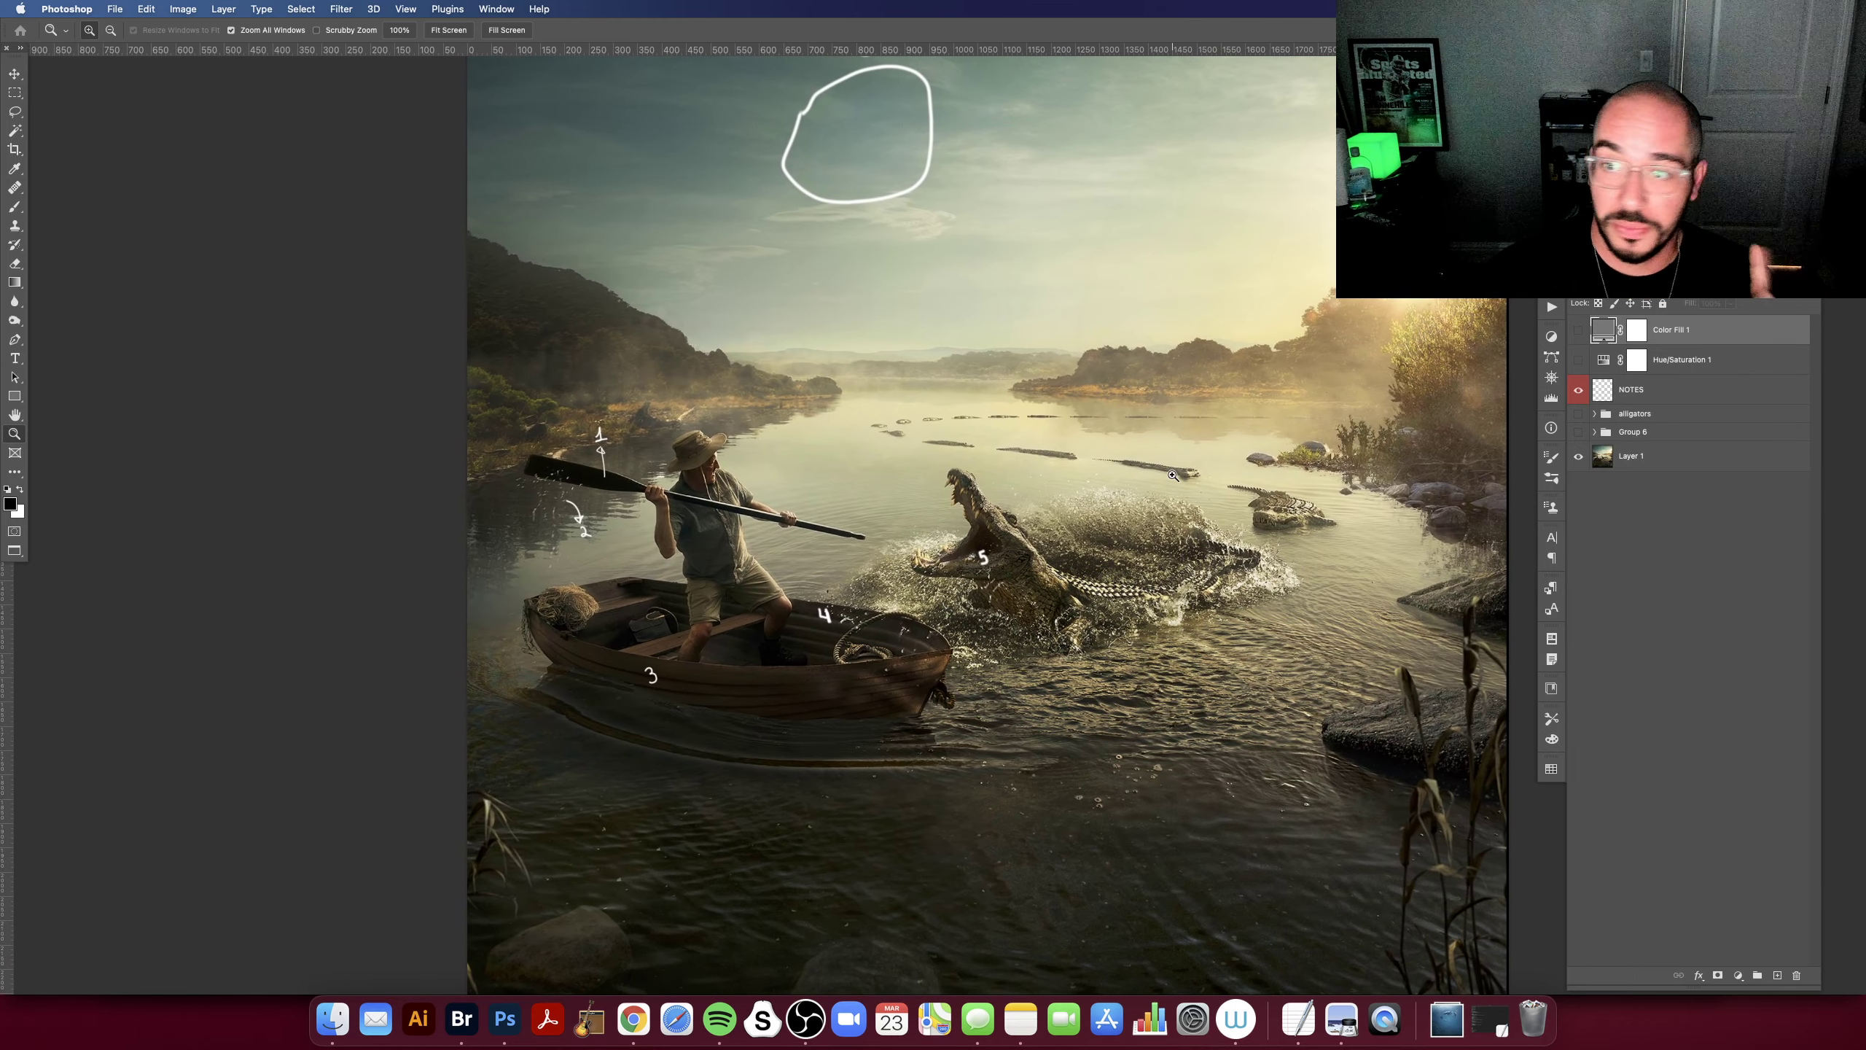
{"action": "left_click", "coordinate": [1659, 390]}
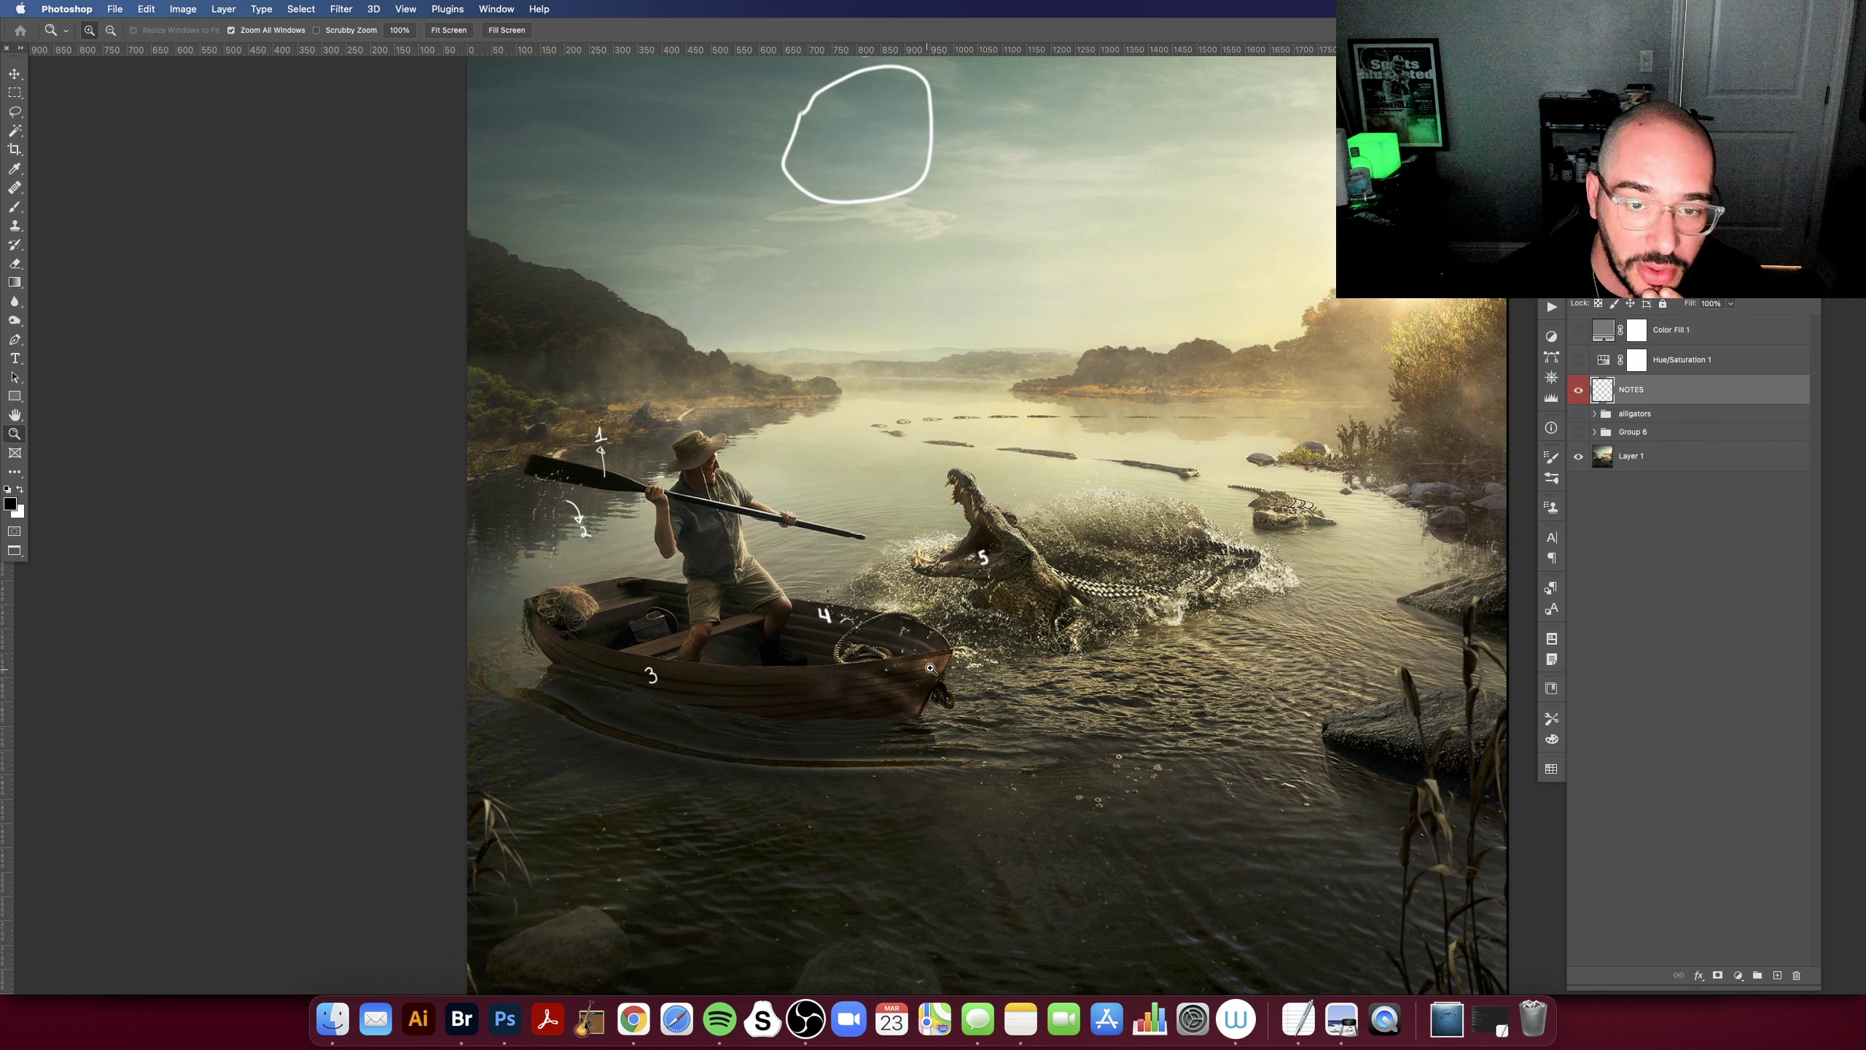
{"action": "left_click", "coordinate": [1779, 976]}
{"action": "key", "text": "b"}
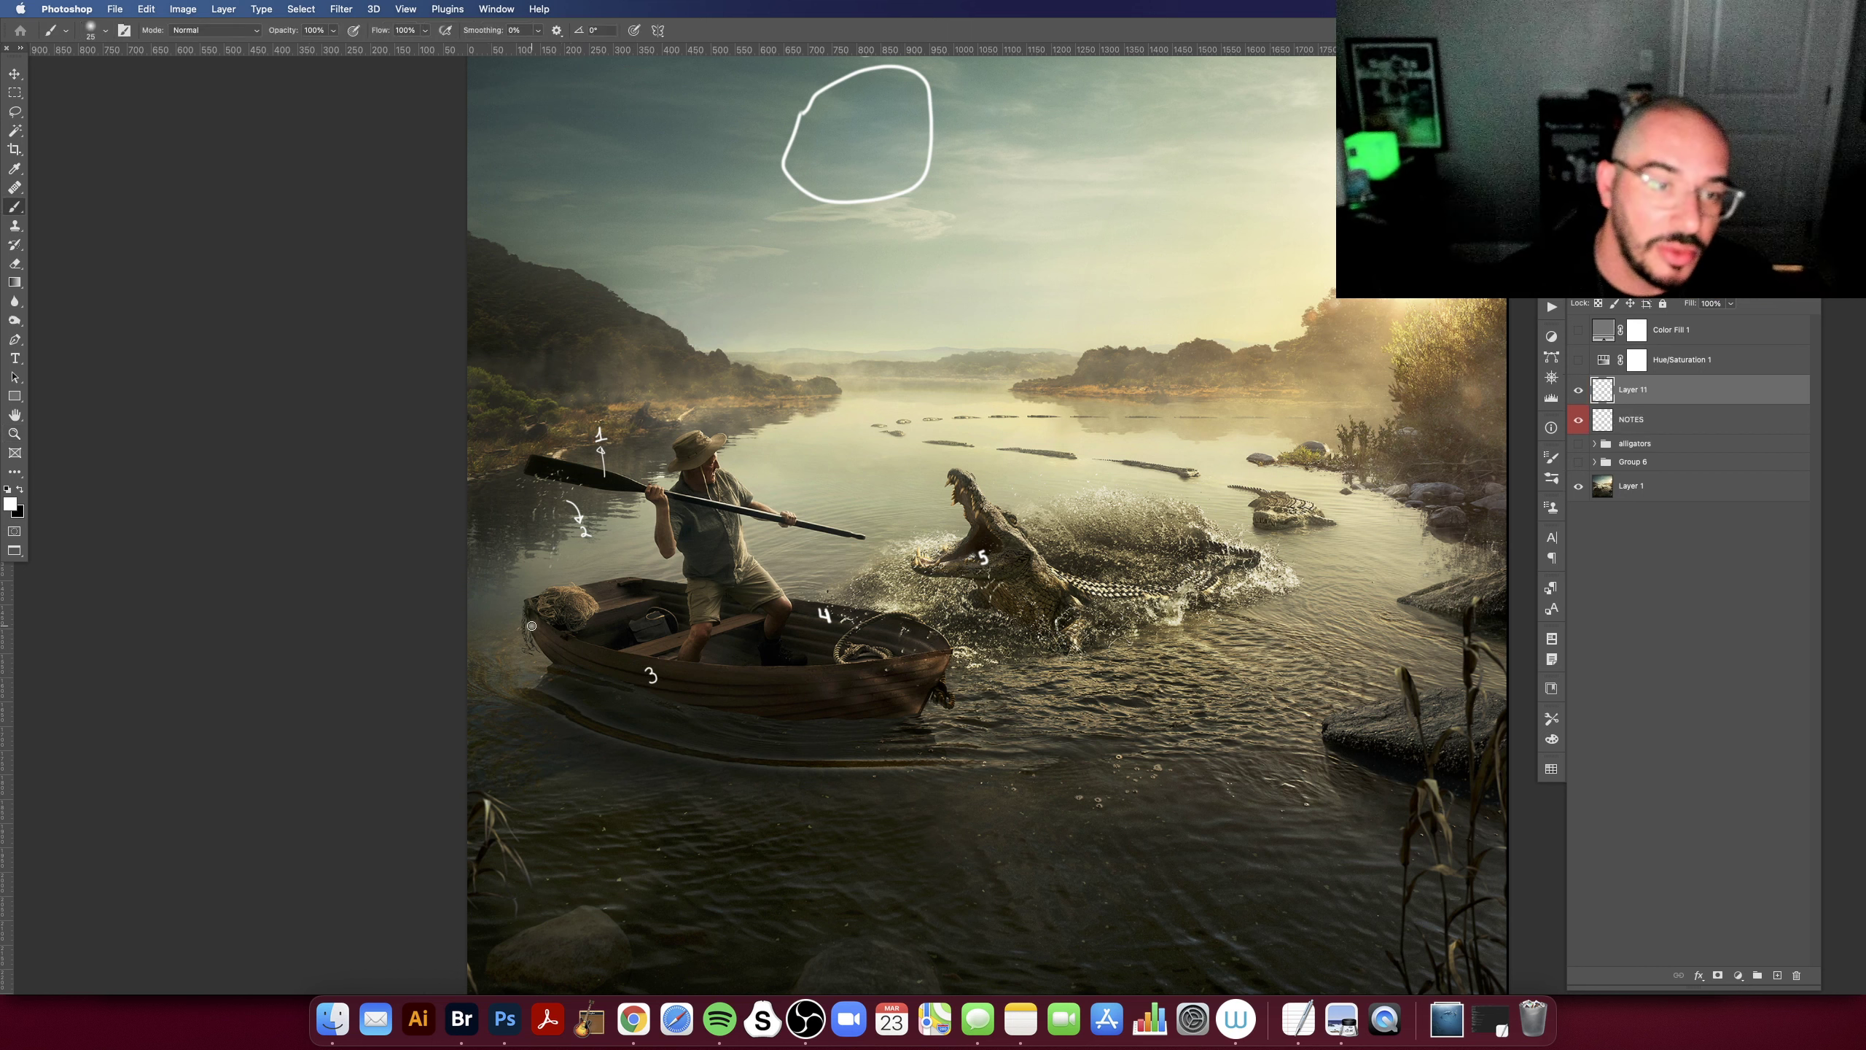
{"action": "left_click_drag", "start_coordinate": [531, 626], "coordinate": [973, 640]}
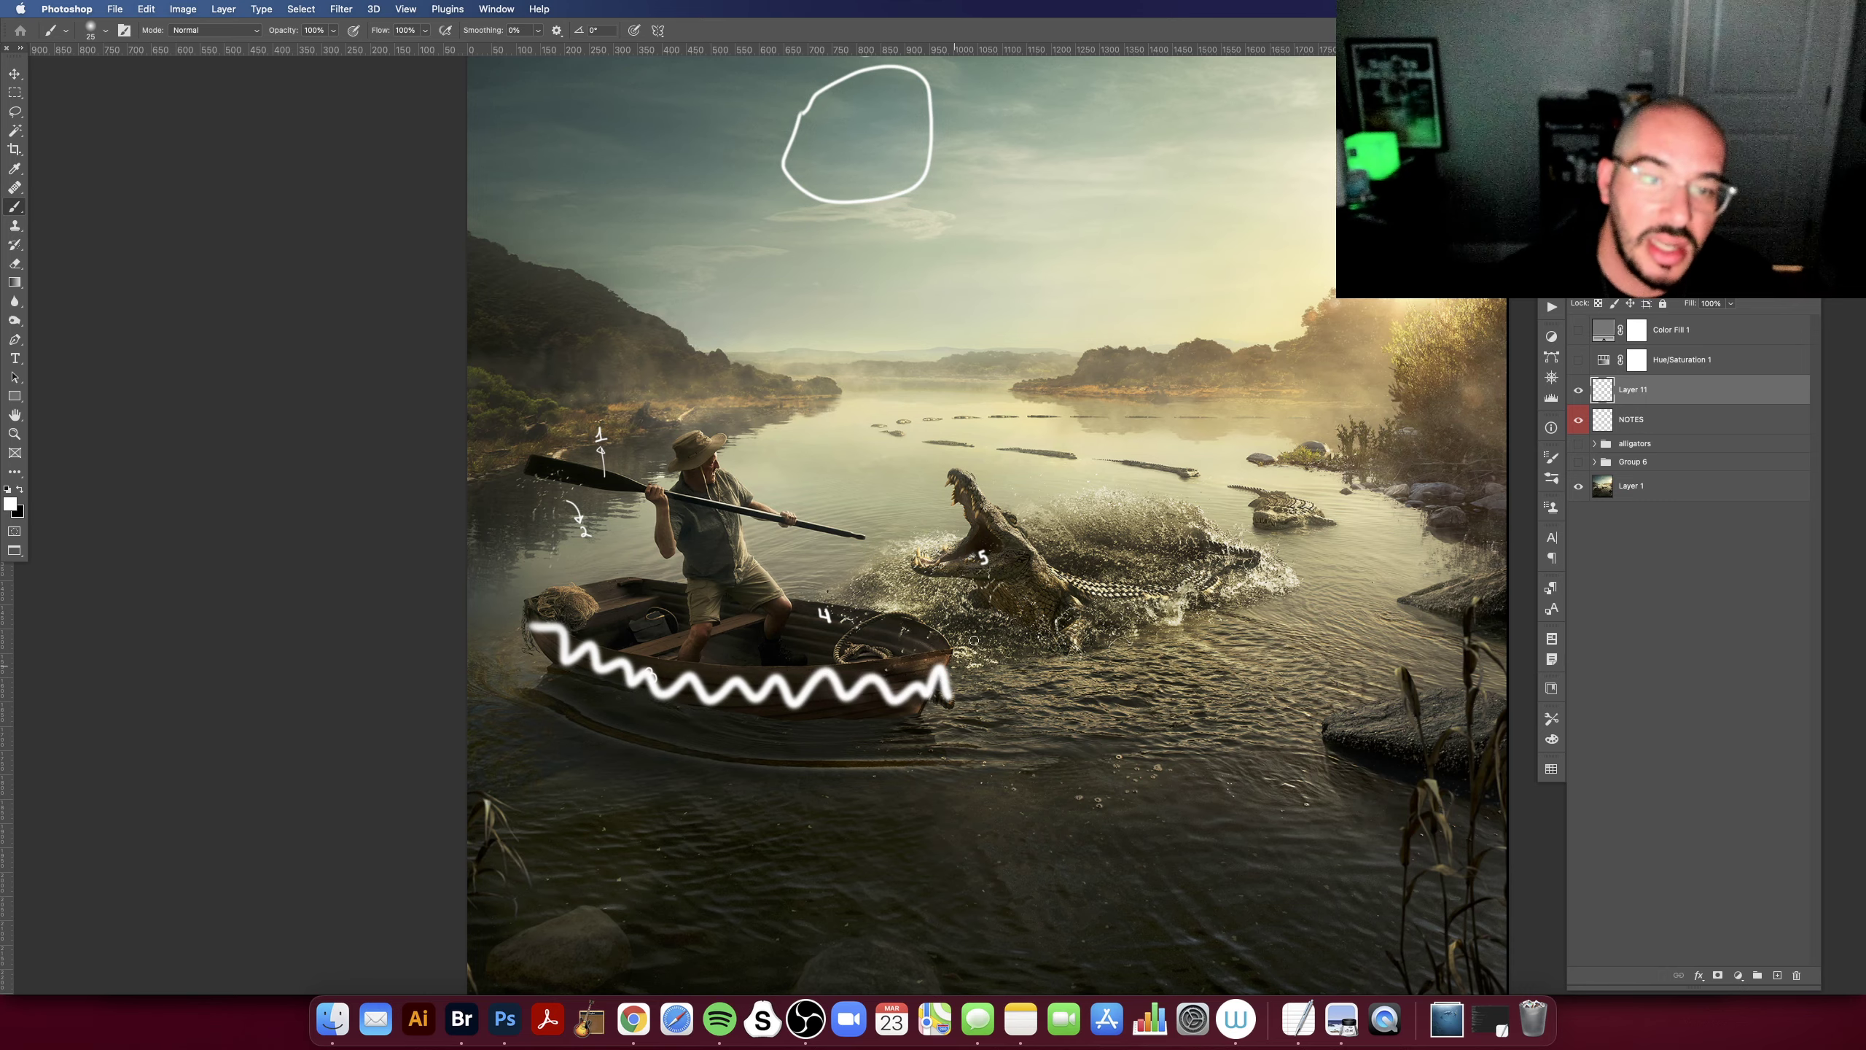
Step: Undo the stray white brush strokes beside the boat while repositioning the view
{"action": "scroll", "coordinate": [974, 640], "scroll_direction": "right", "scroll_amount": 3}
{"action": "scroll", "coordinate": [974, 640], "scroll_direction": "up", "scroll_amount": 1}
{"action": "key", "text": "super+z"}
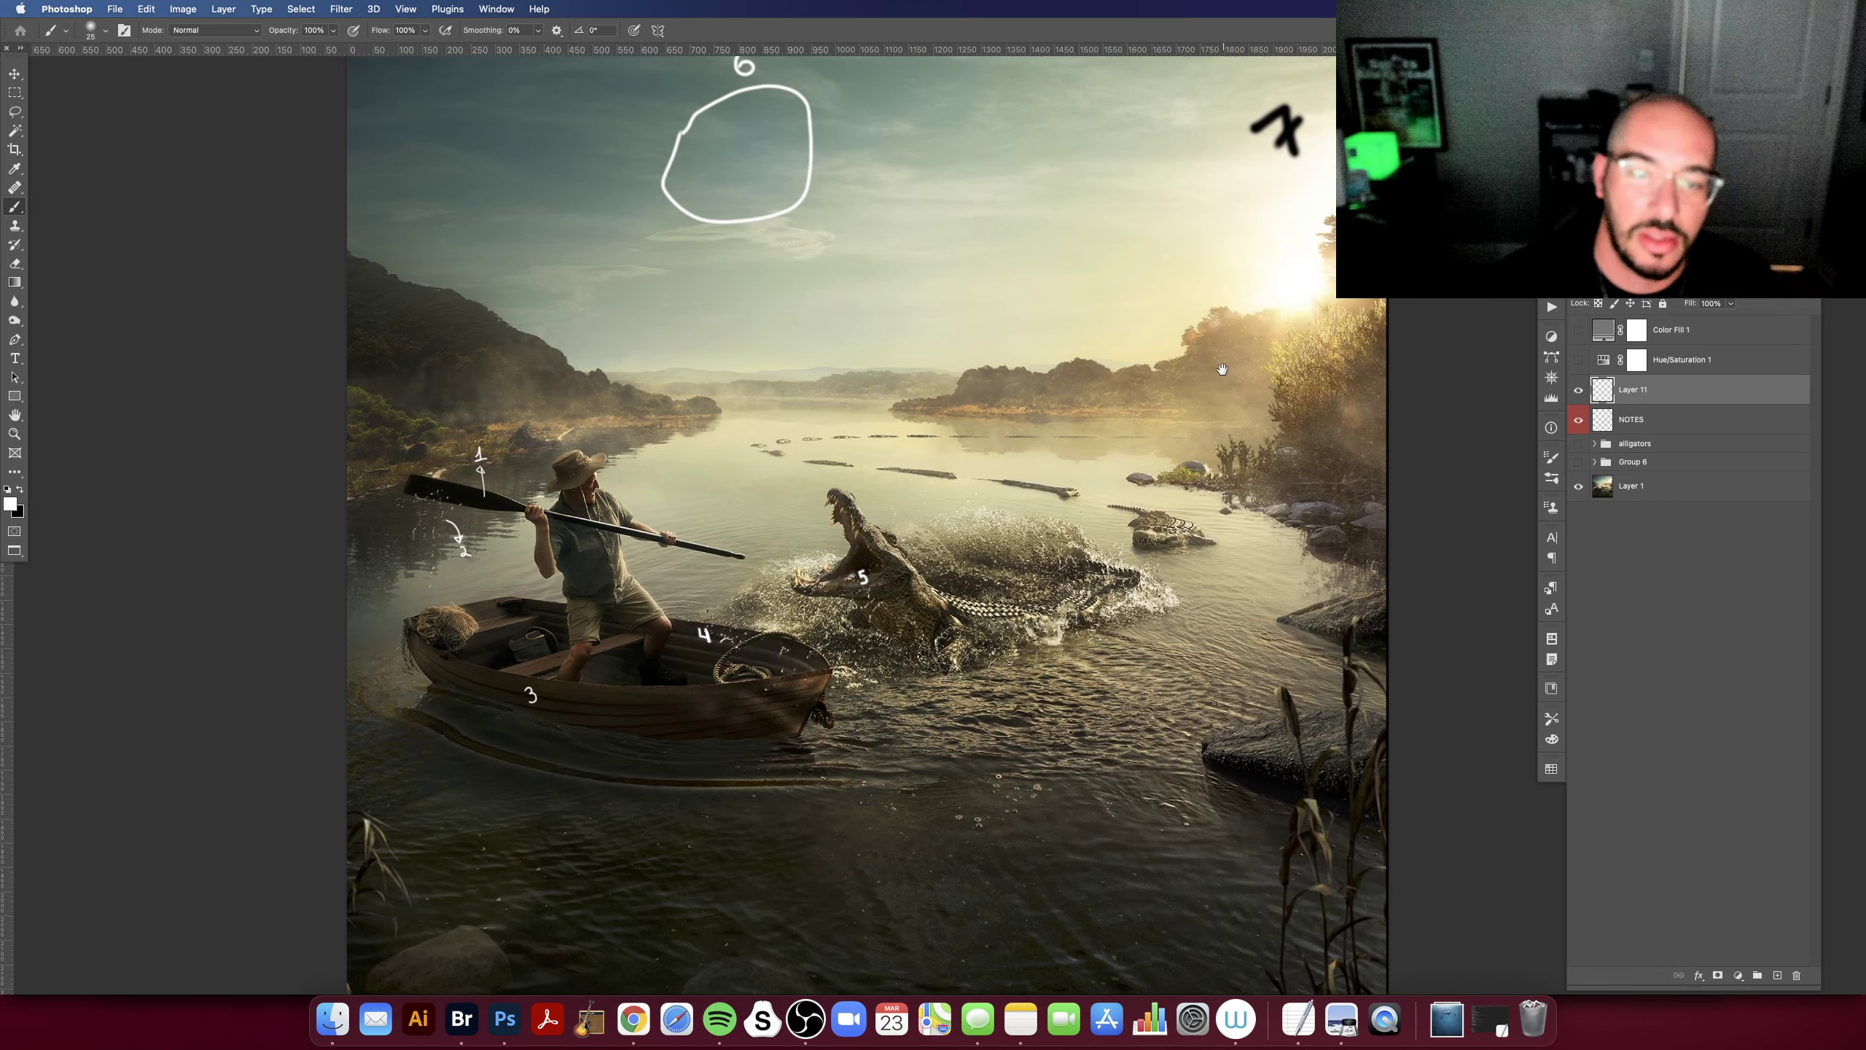
{"action": "left_click_drag", "start_coordinate": [1221, 369], "coordinate": [1221, 391]}
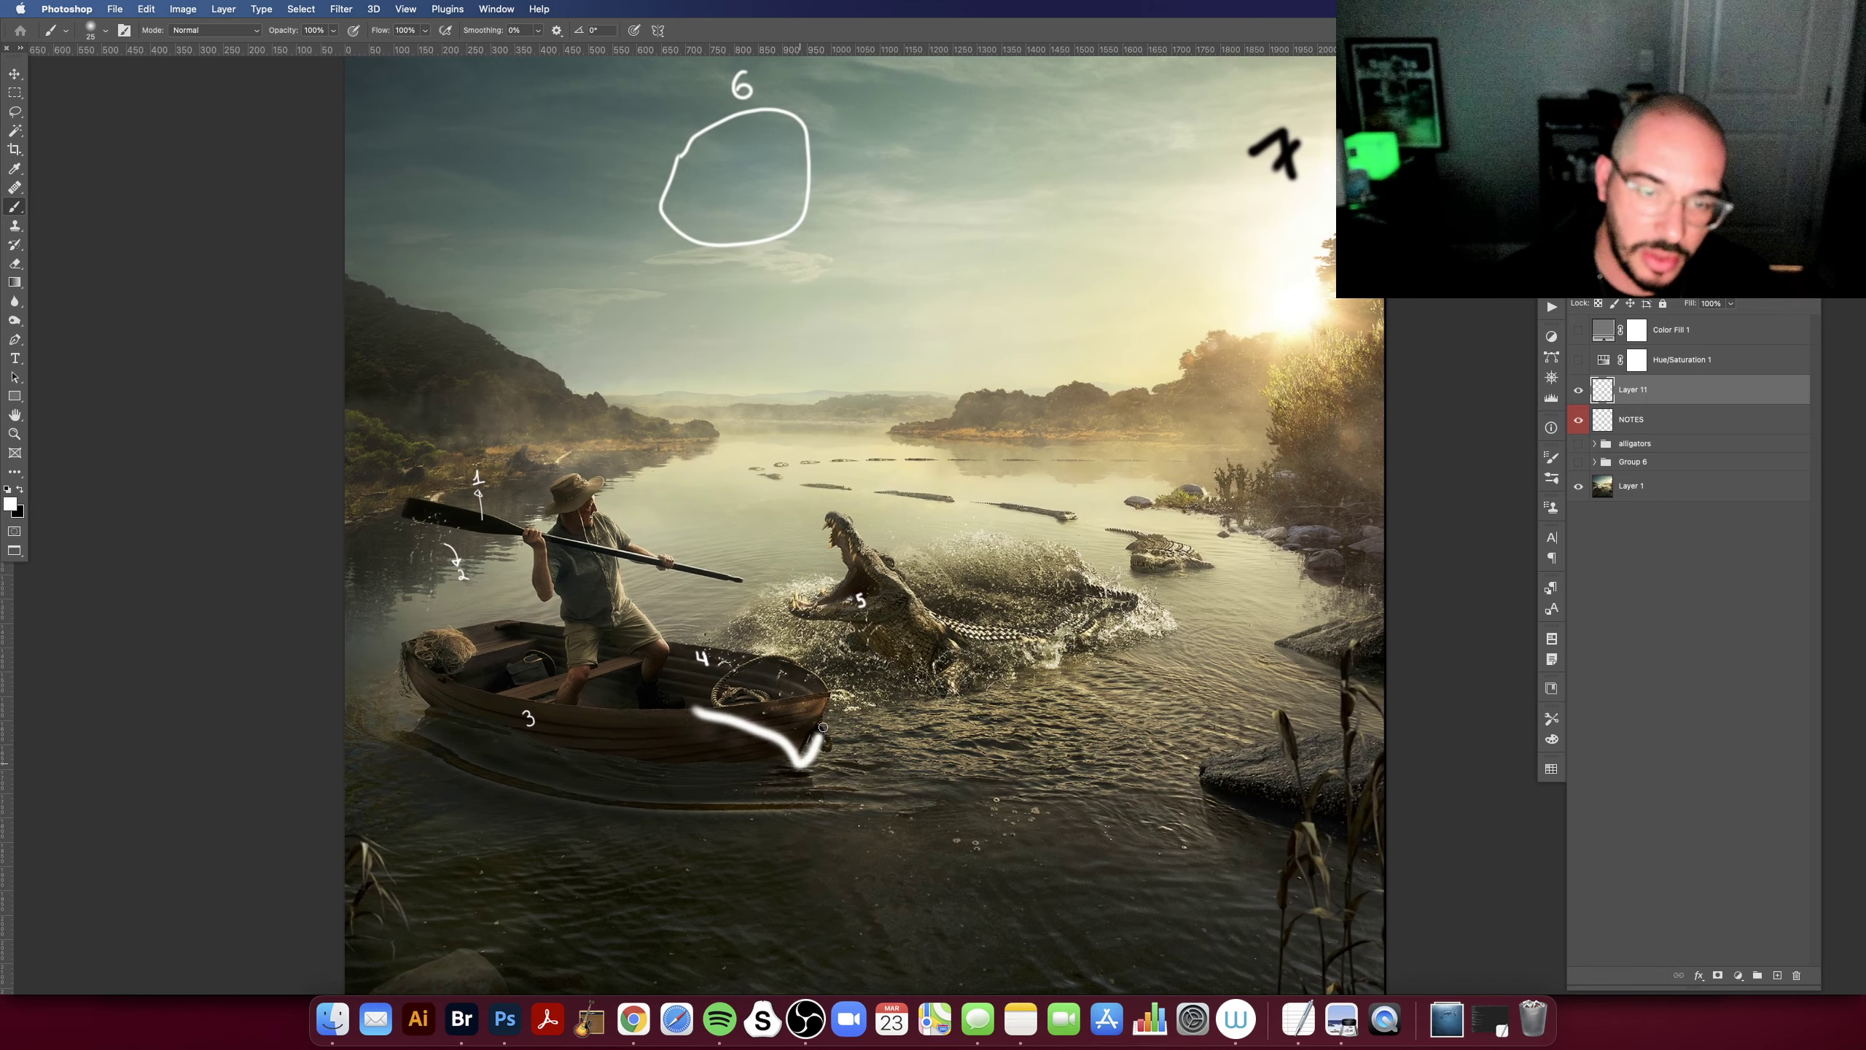
{"action": "left_click_drag", "start_coordinate": [723, 718], "coordinate": [757, 710]}
{"action": "key", "text": "super+z"}
{"action": "left_click_drag", "start_coordinate": [1060, 543], "coordinate": [1147, 539]}
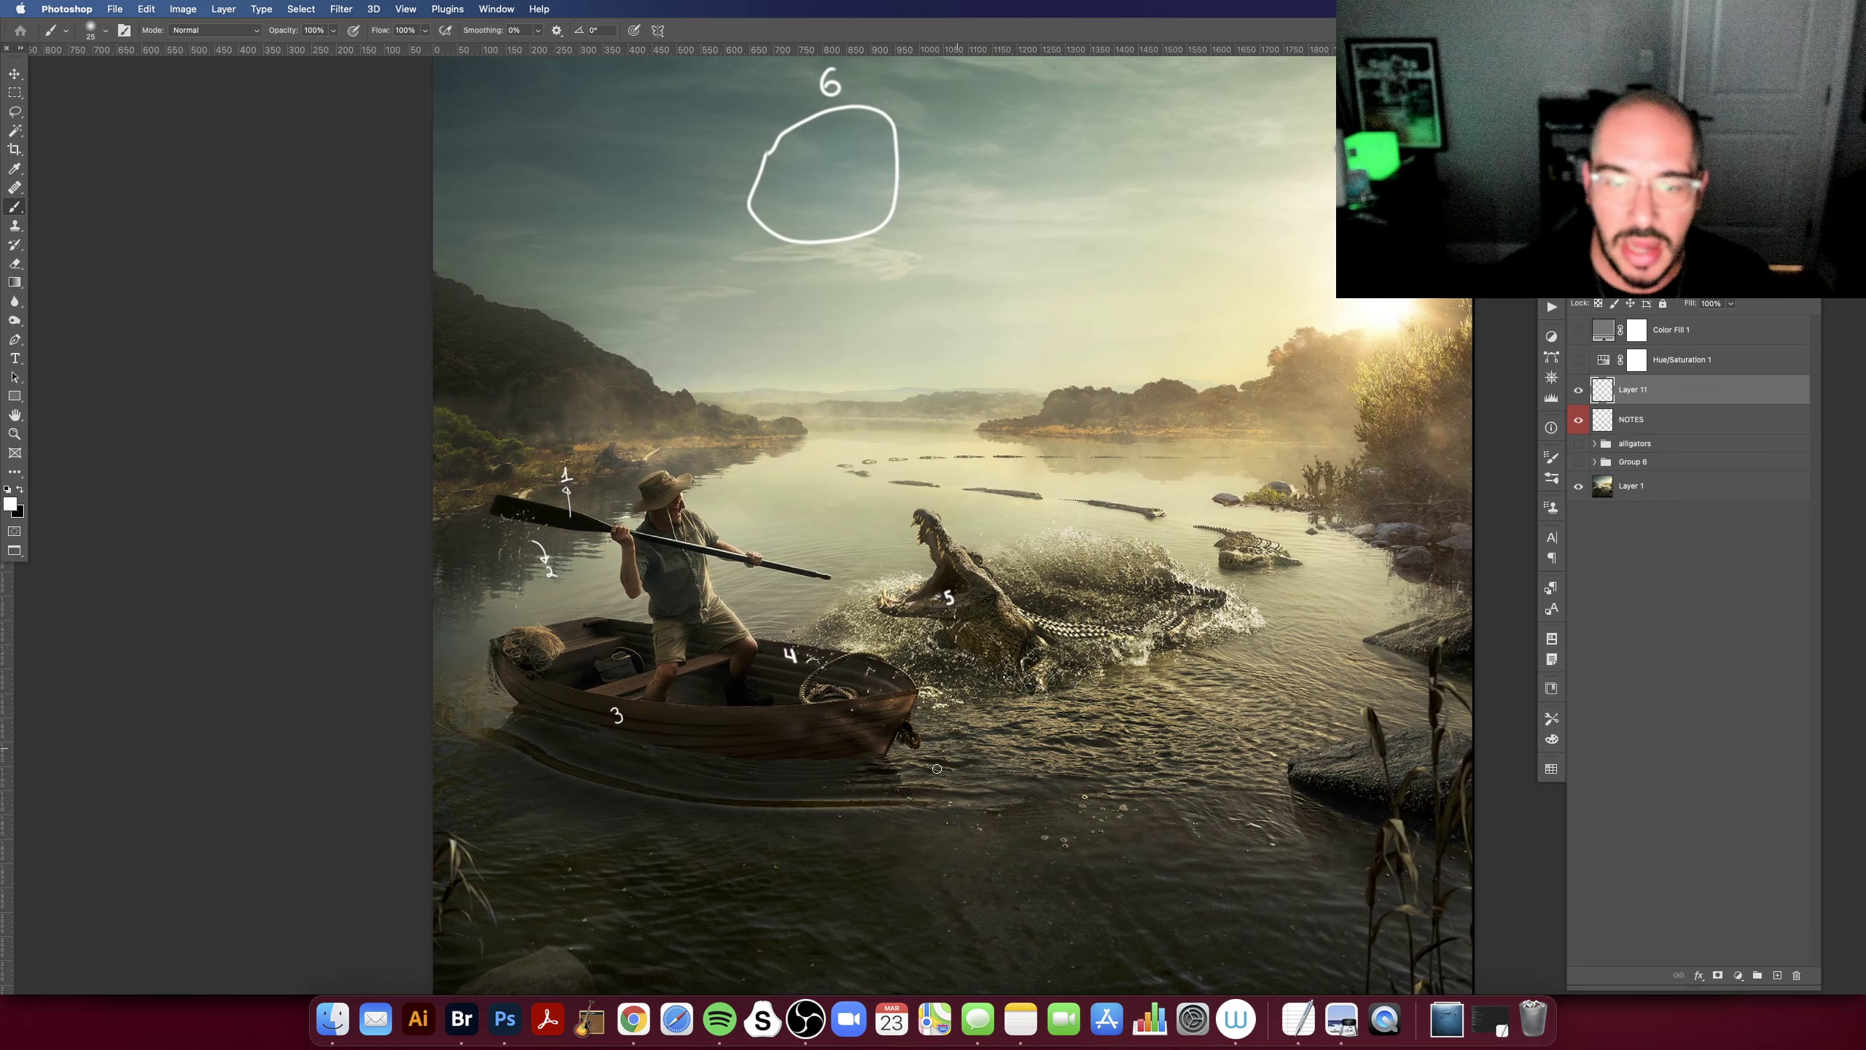
{"action": "left_click_drag", "start_coordinate": [987, 784], "coordinate": [1010, 804]}
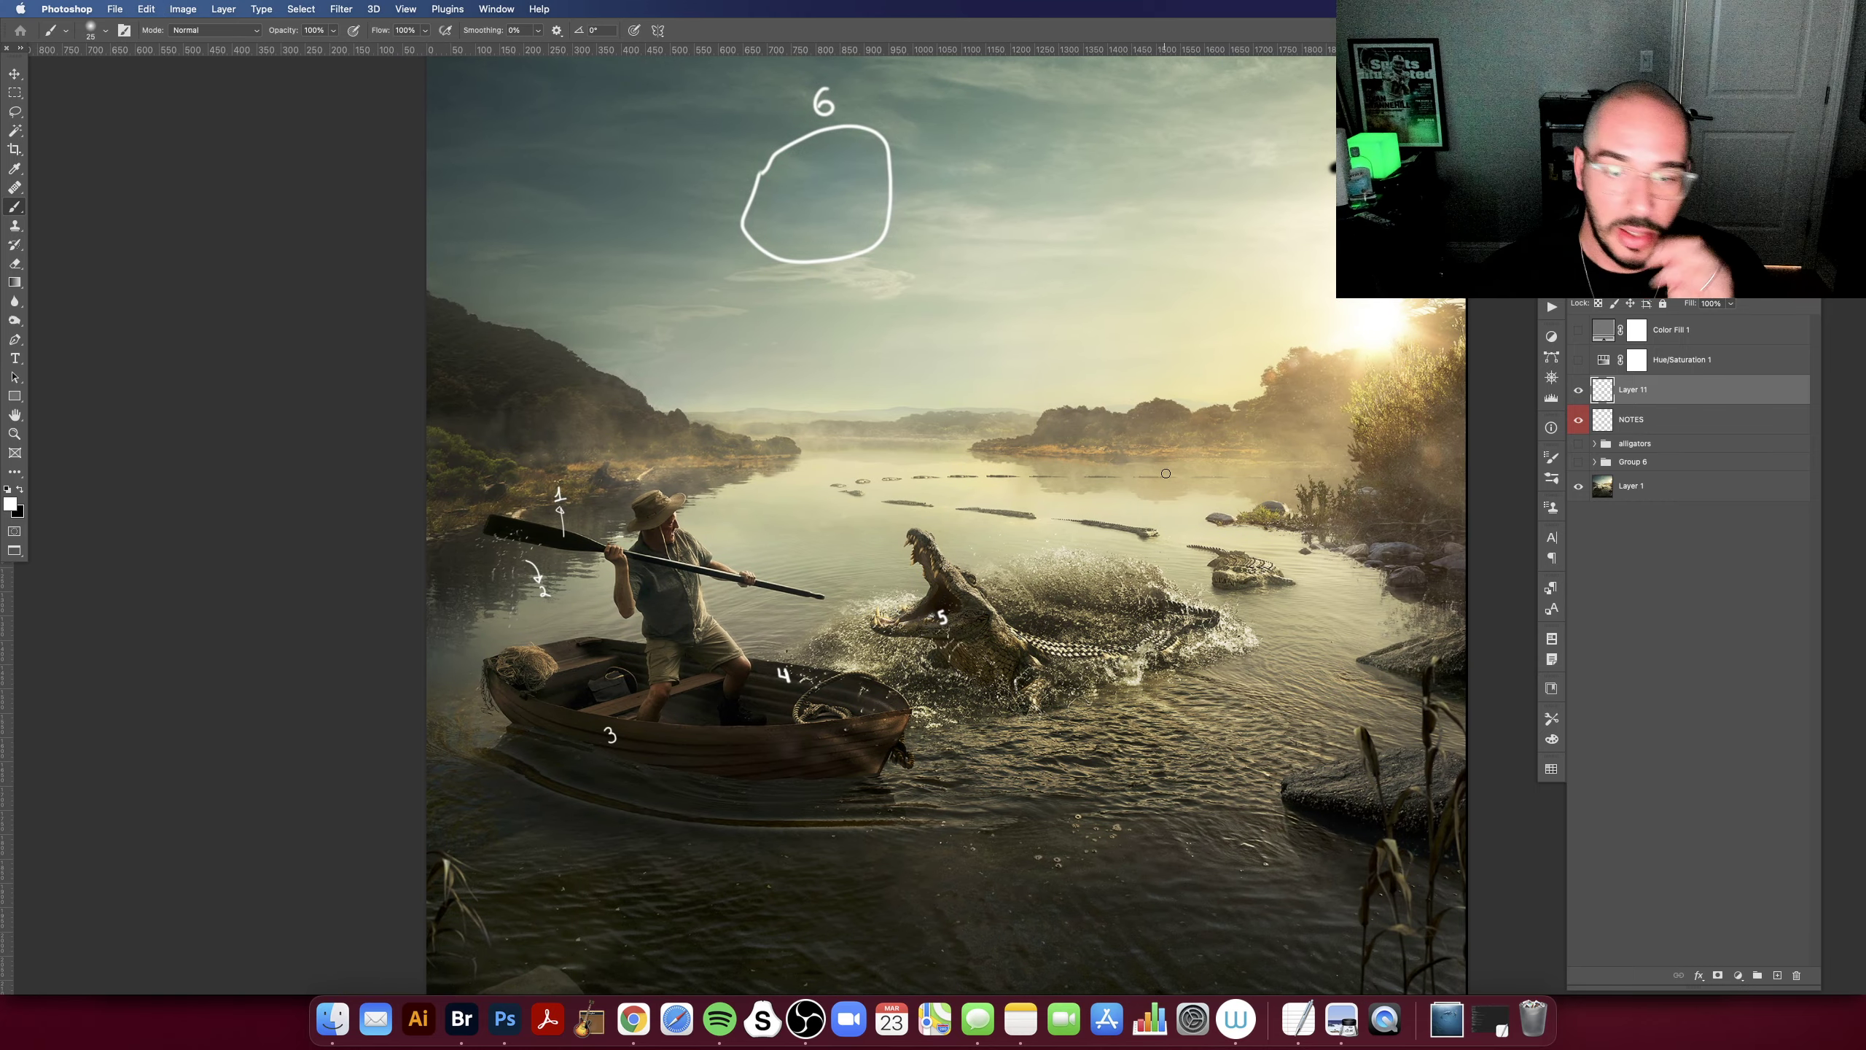
{"action": "left_click_drag", "start_coordinate": [1148, 482], "coordinate": [1110, 437]}
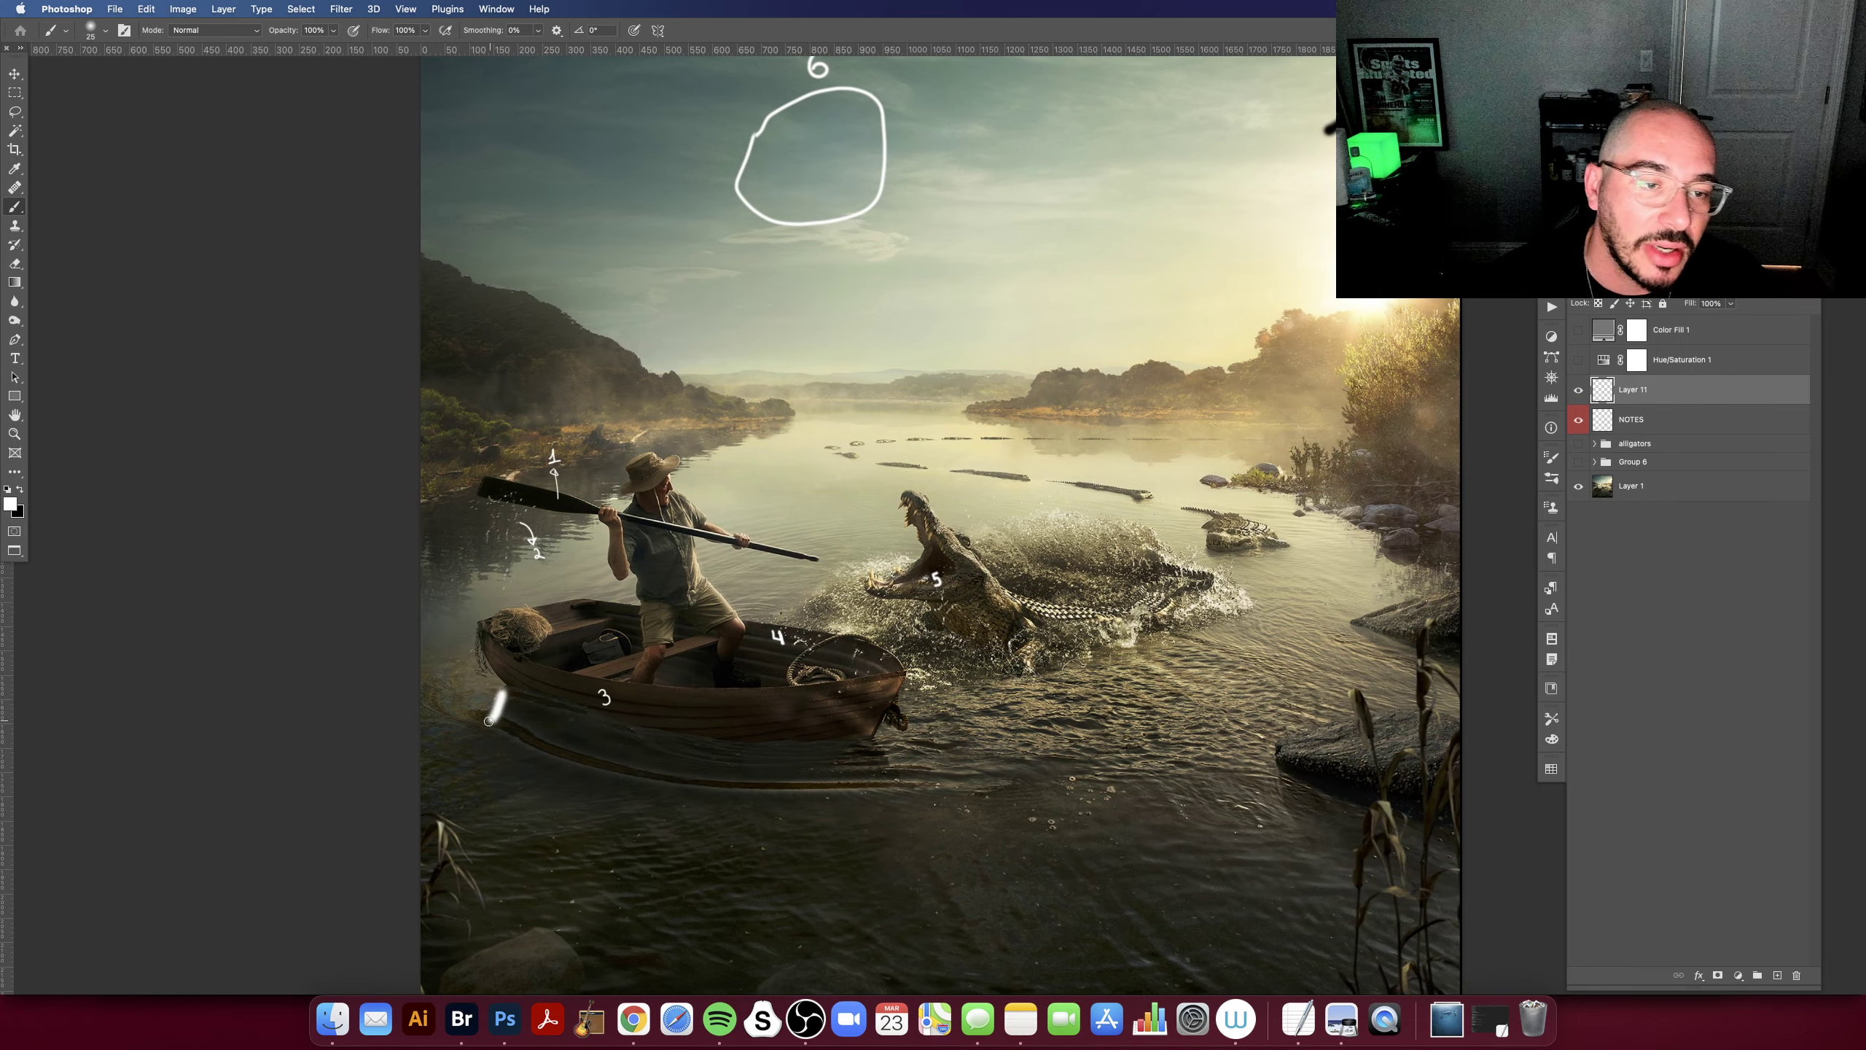
{"action": "key", "text": "ctrl+z"}
{"action": "left_click_drag", "start_coordinate": [1193, 448], "coordinate": [1206, 455]}
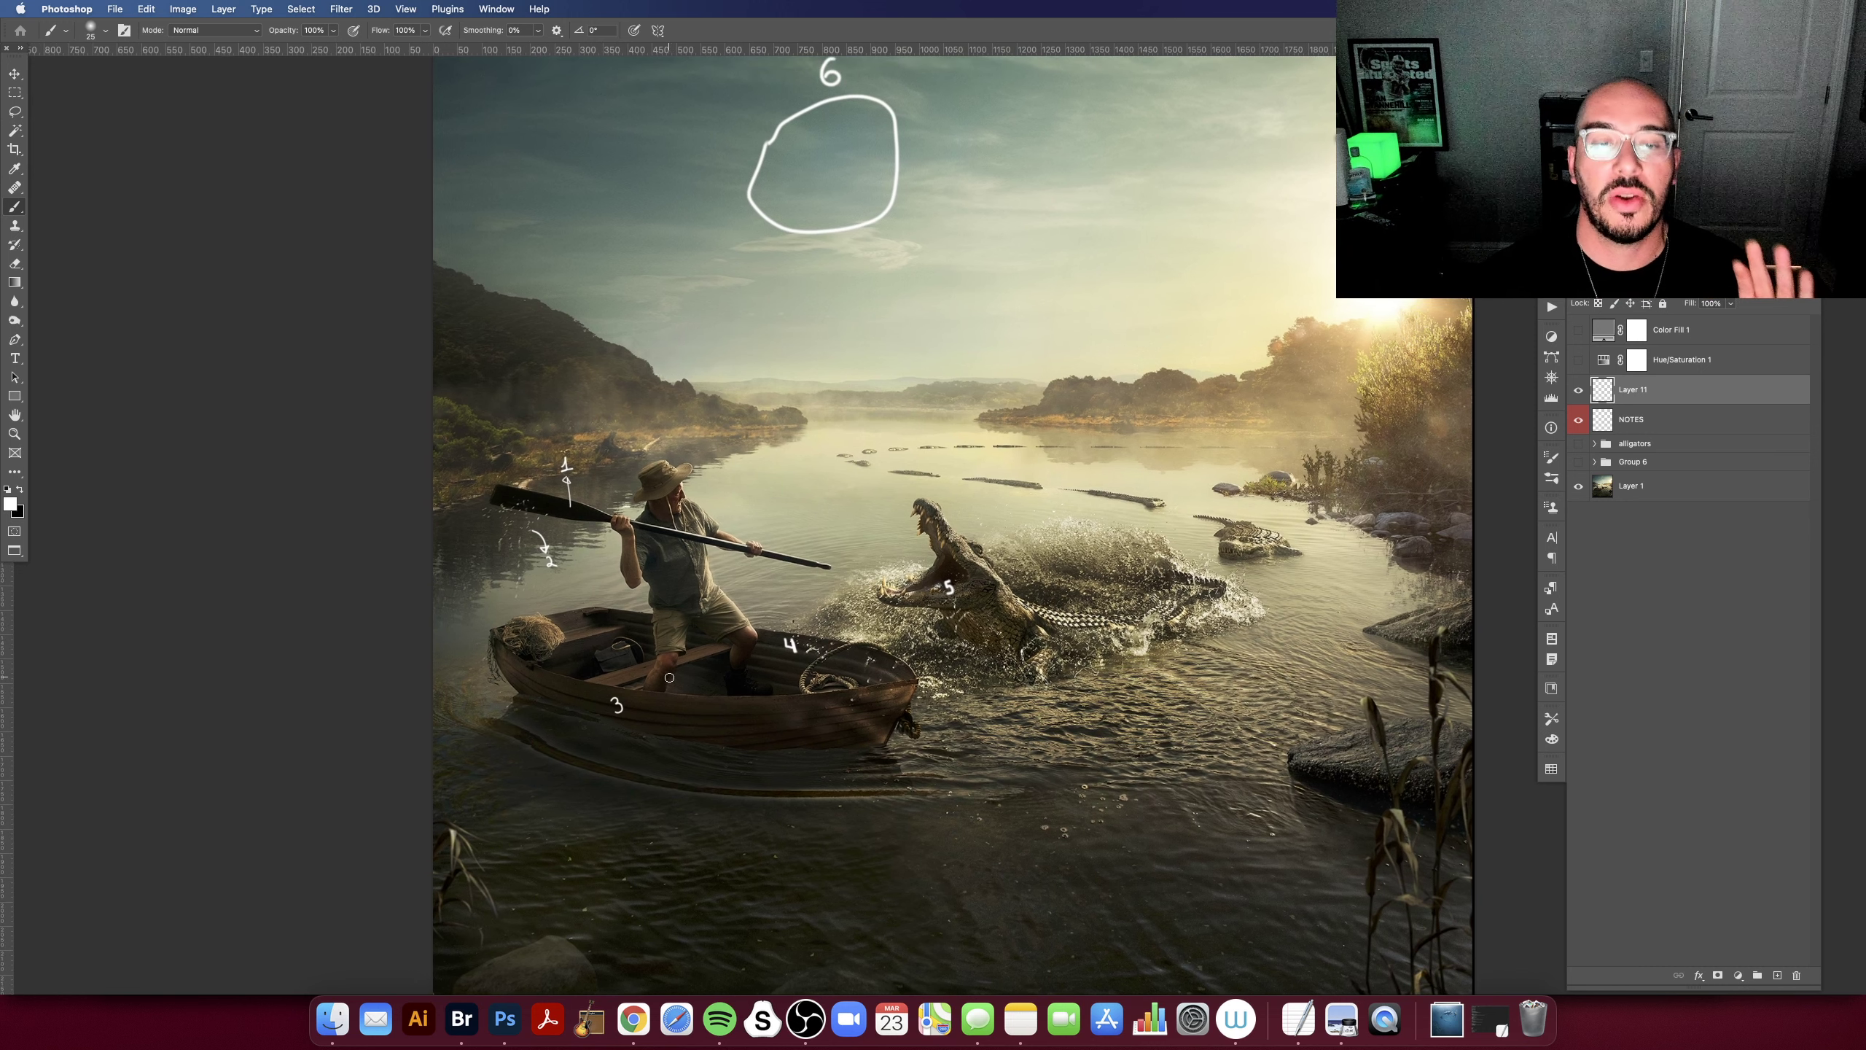
{"action": "scroll", "coordinate": [648, 561], "scroll_direction": "right", "scroll_amount": 3}
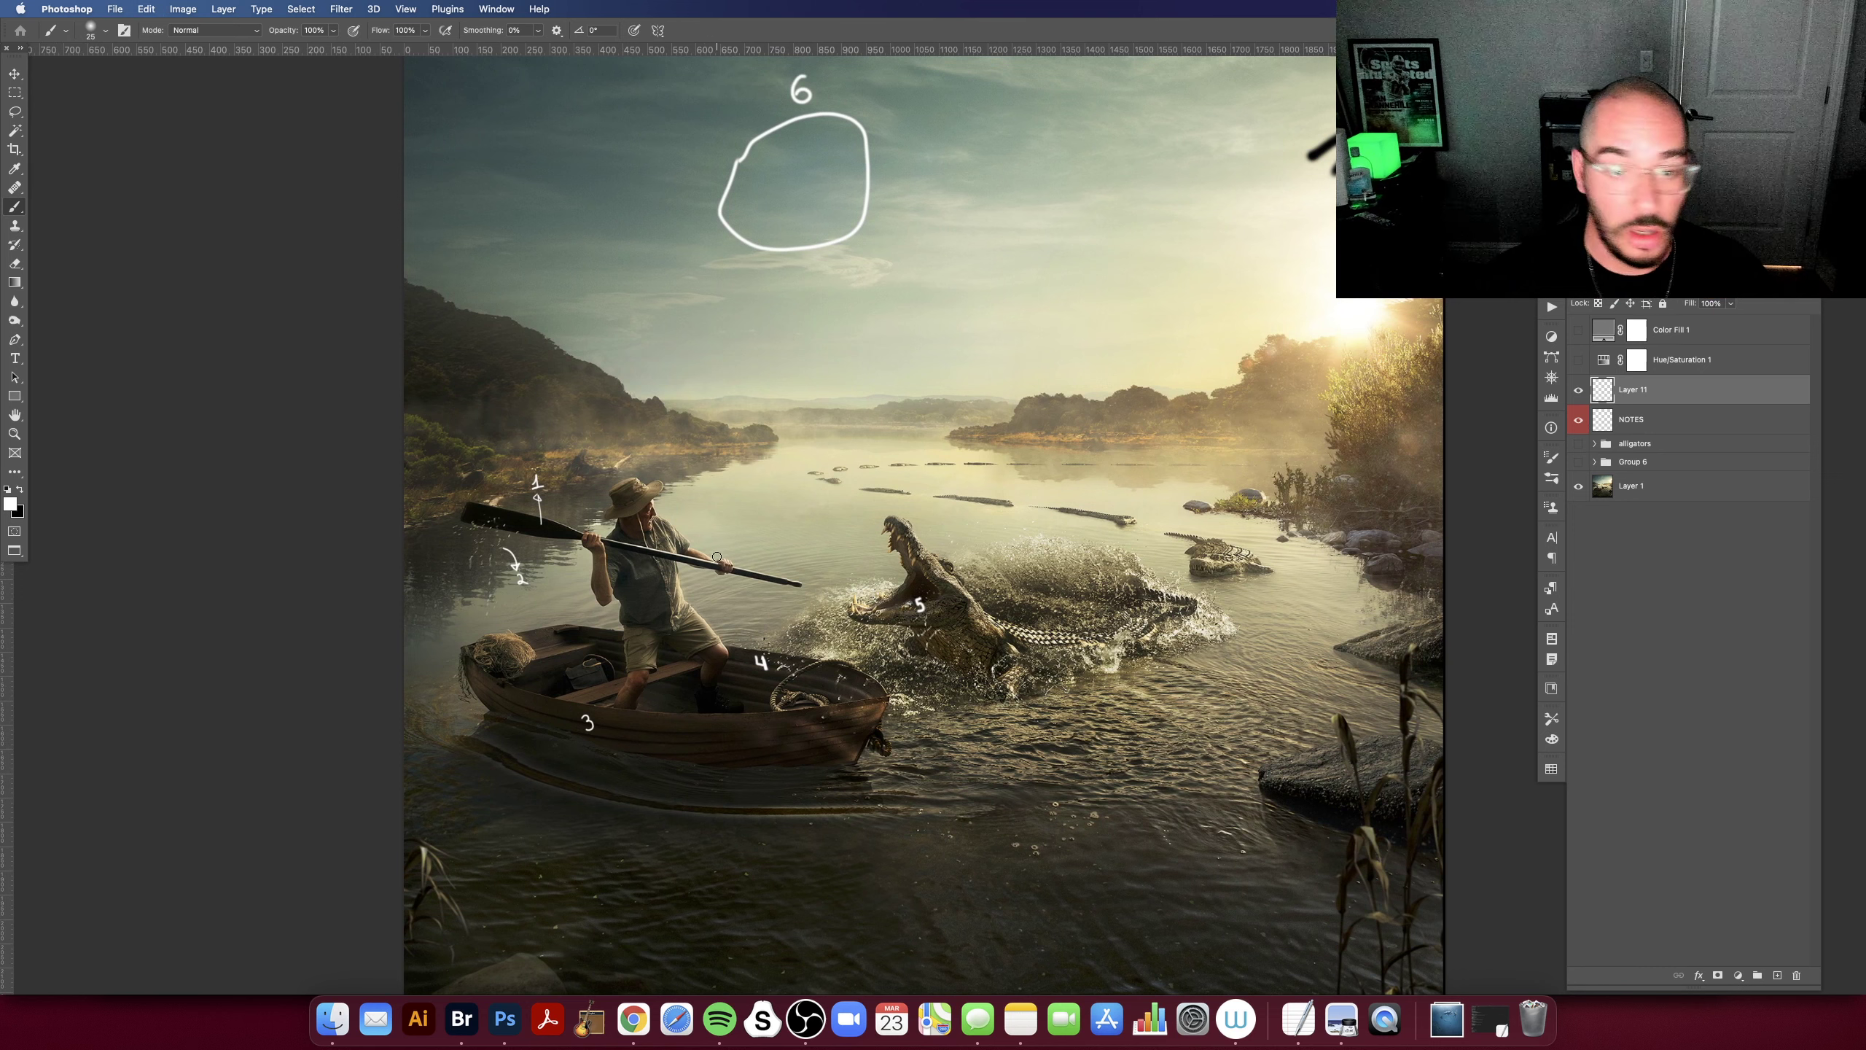
Step: Zoom in close on the man and boat, then pan around the boat and its wake
{"action": "key", "text": "z"}
{"action": "left_click", "coordinate": [734, 673]}
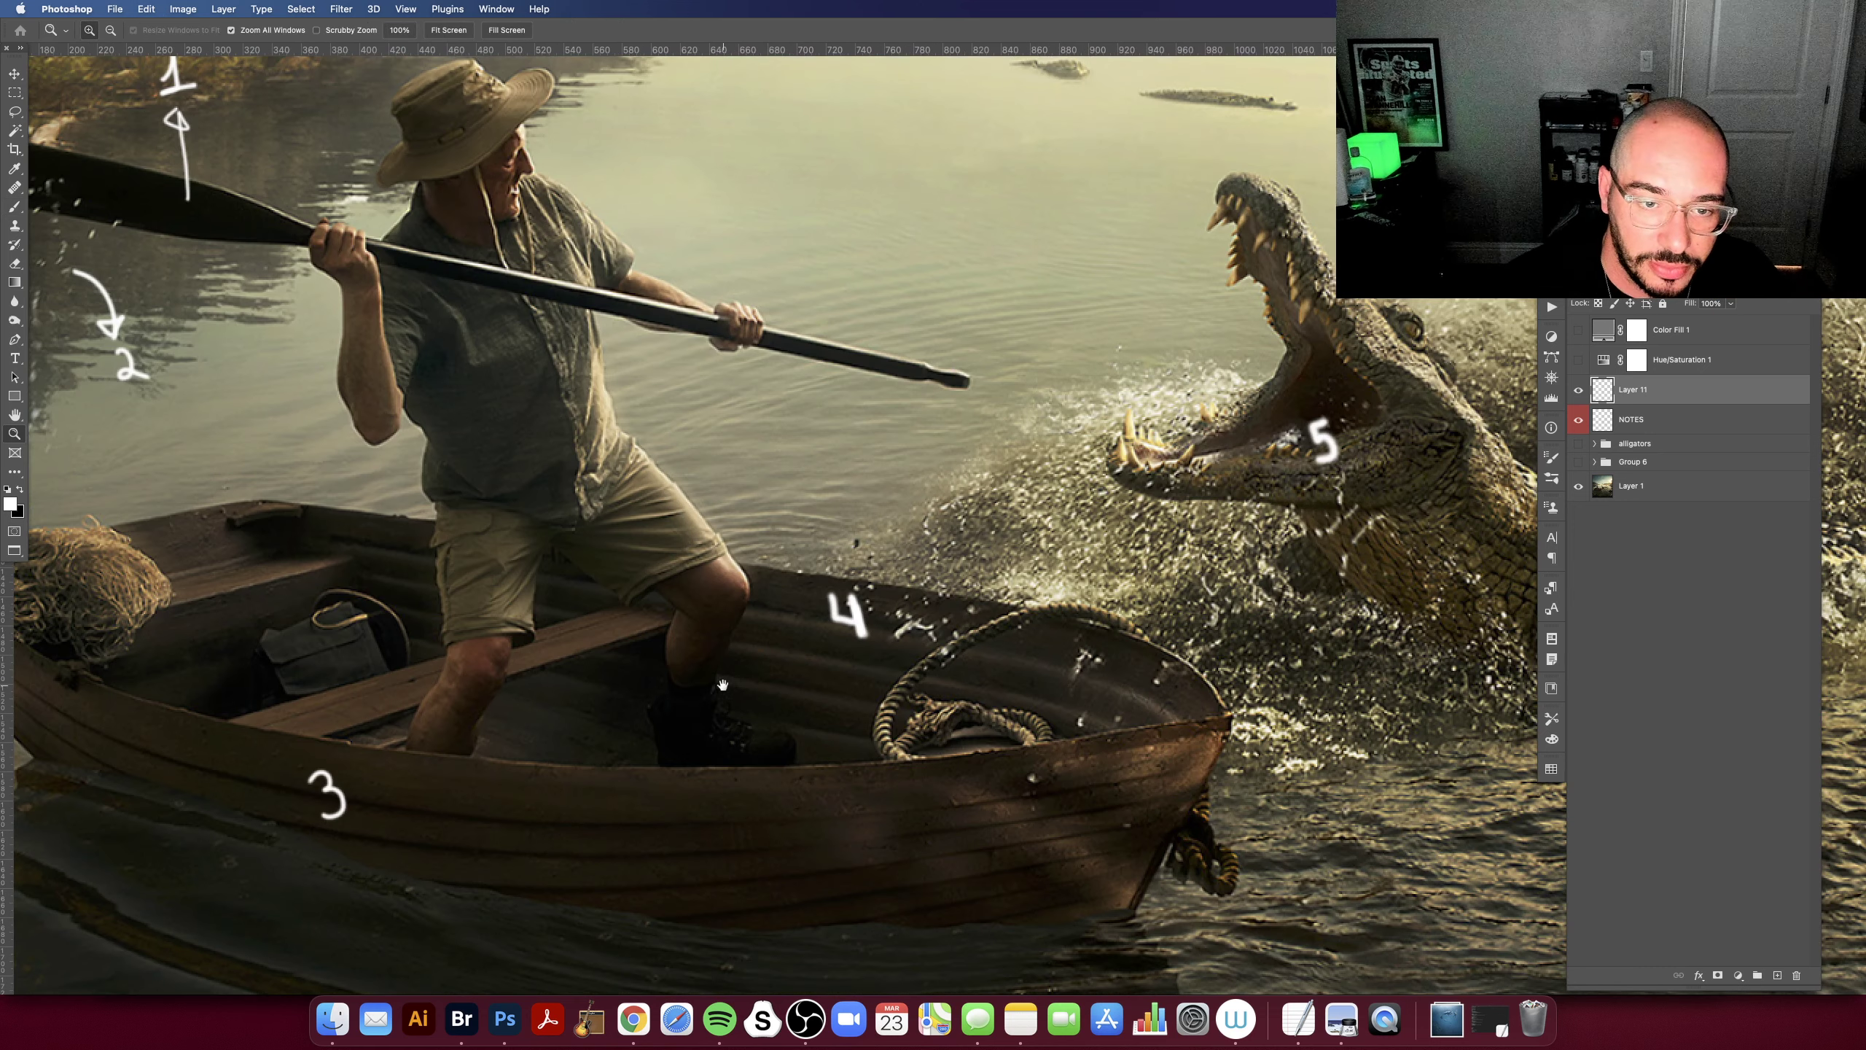
{"action": "left_click_drag", "start_coordinate": [722, 684], "coordinate": [847, 604]}
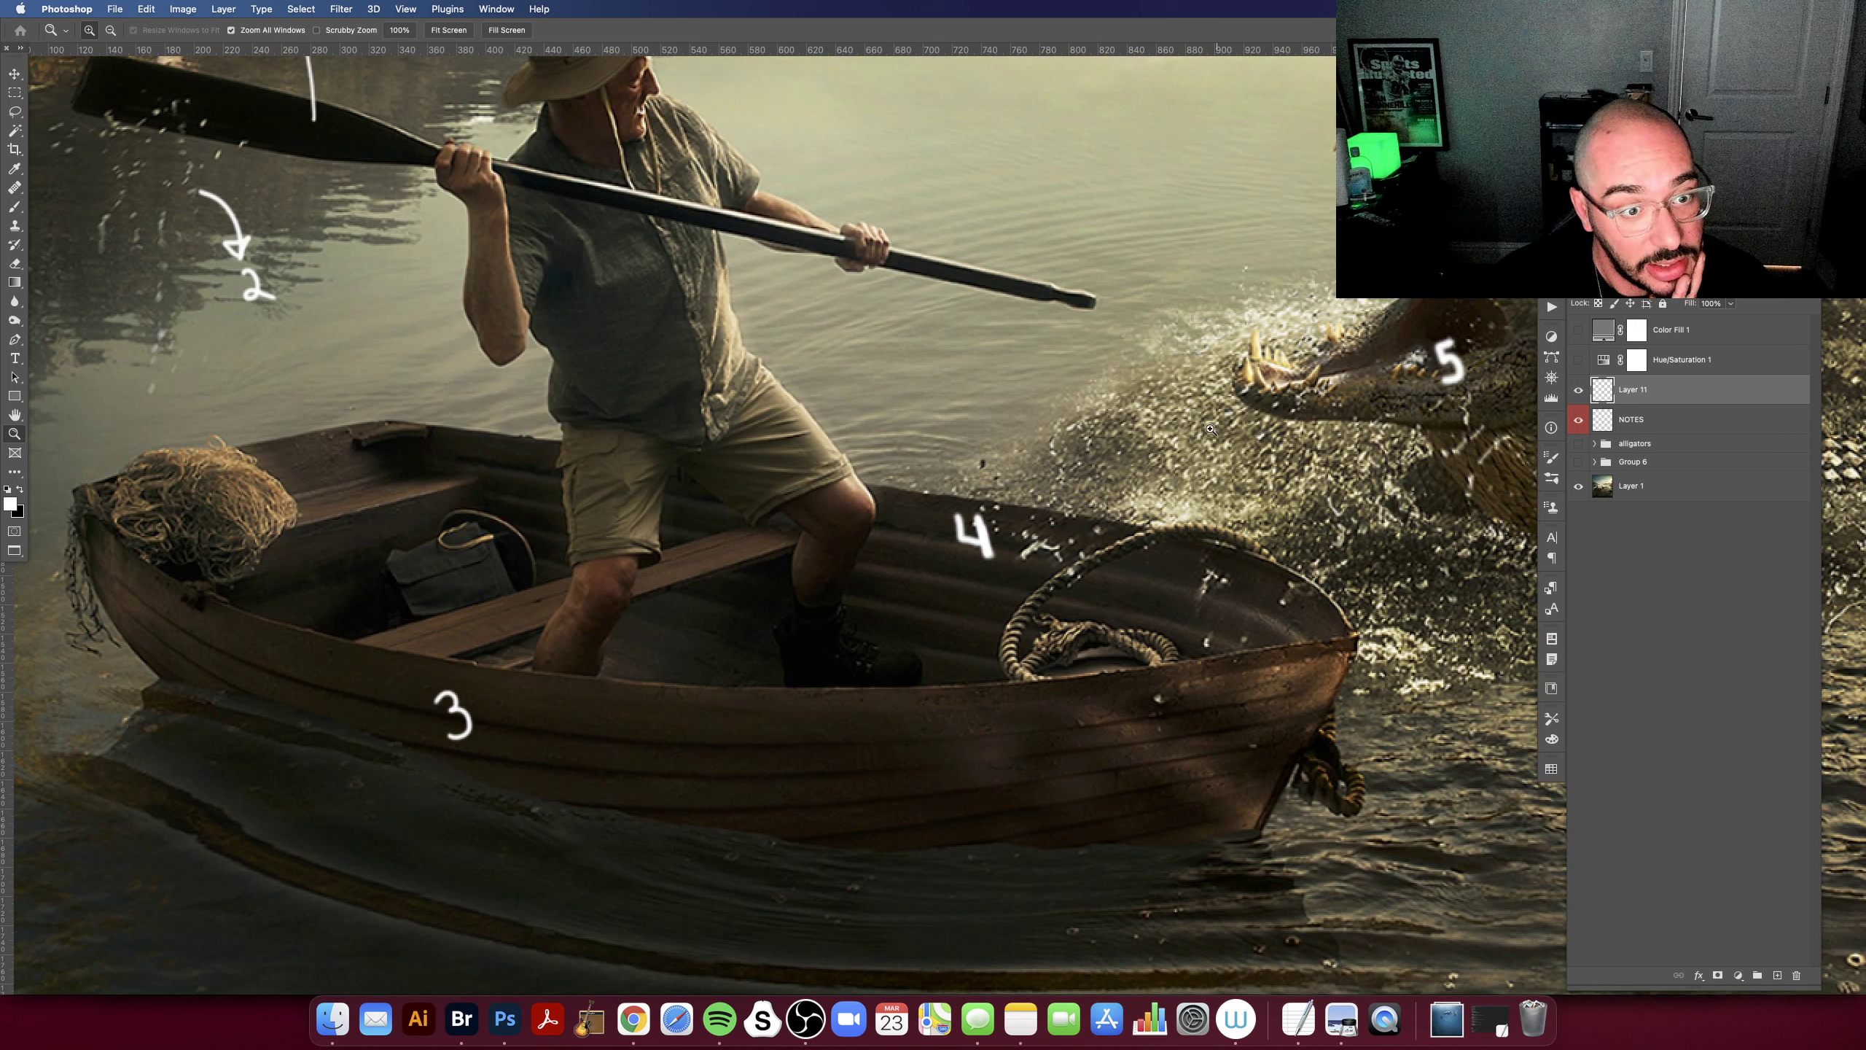
{"action": "scroll", "coordinate": [1210, 429], "scroll_direction": "left", "scroll_amount": 3}
{"action": "scroll", "coordinate": [1190, 438], "scroll_direction": "left", "scroll_amount": 2}
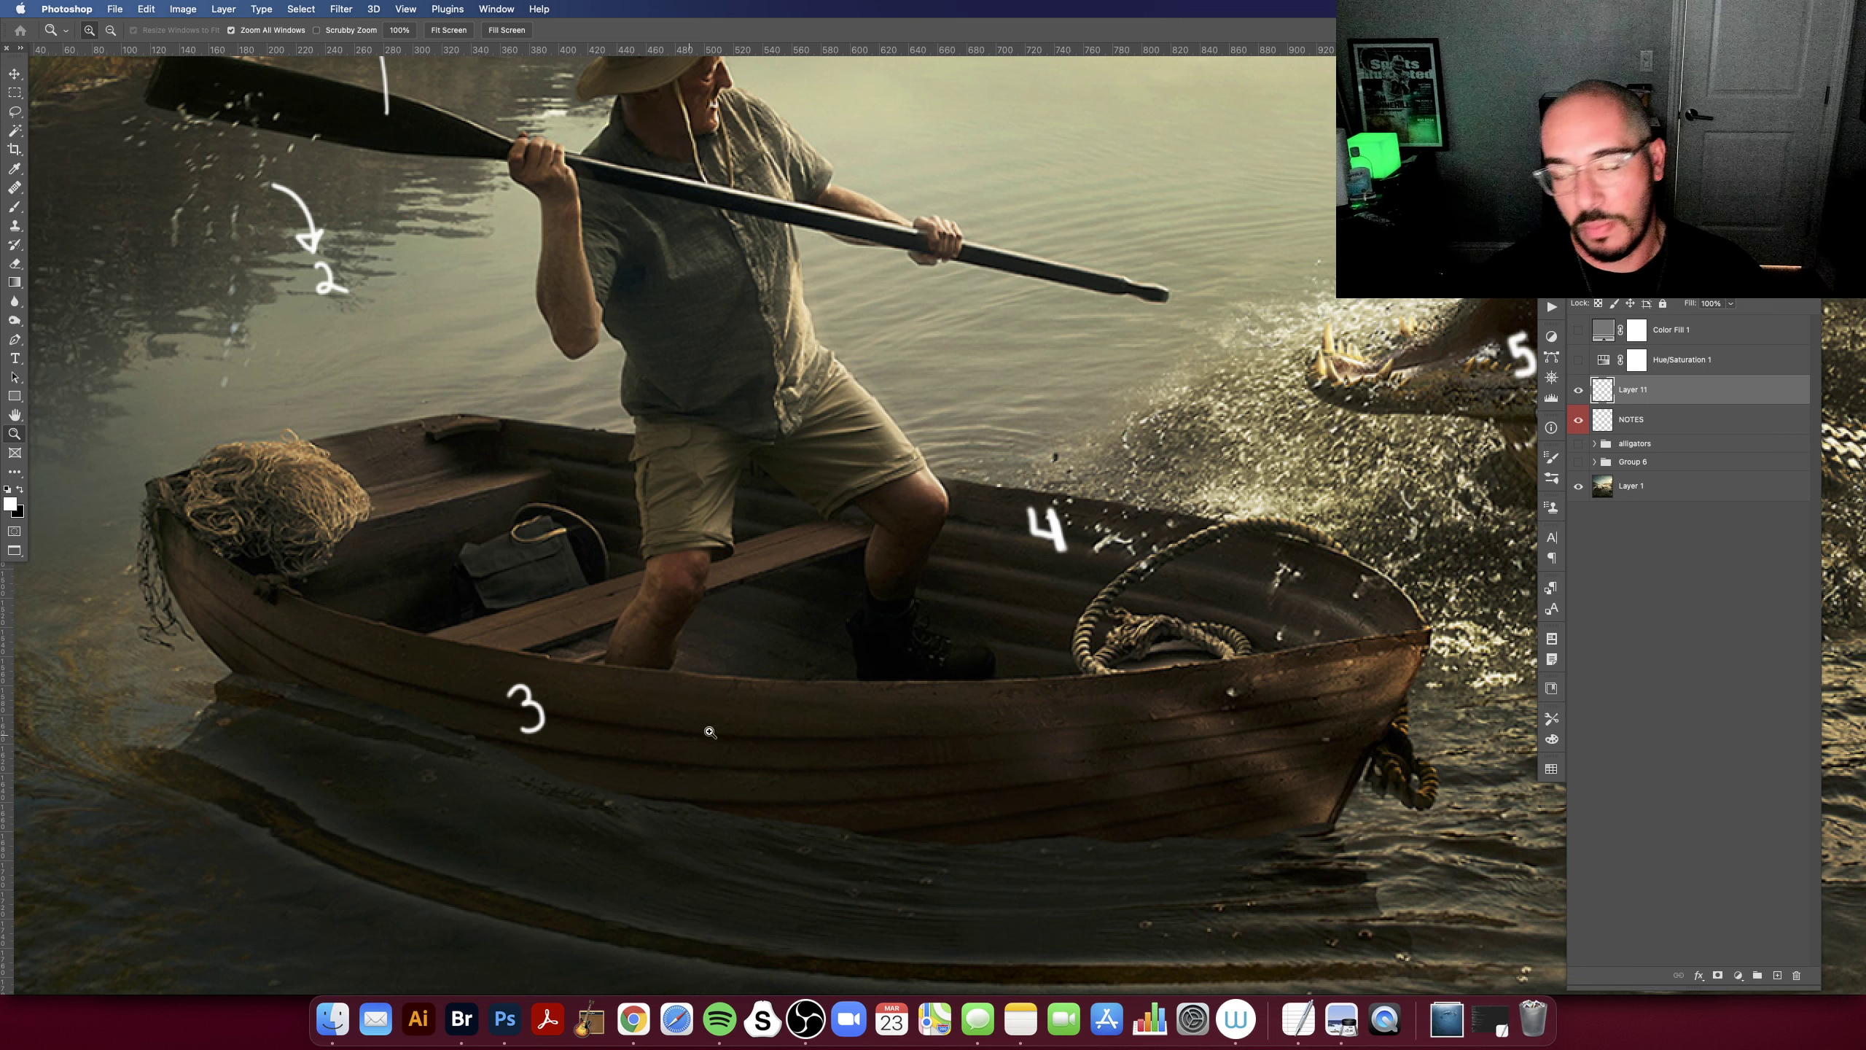
{"action": "scroll", "coordinate": [918, 635], "scroll_direction": "up", "scroll_amount": 2}
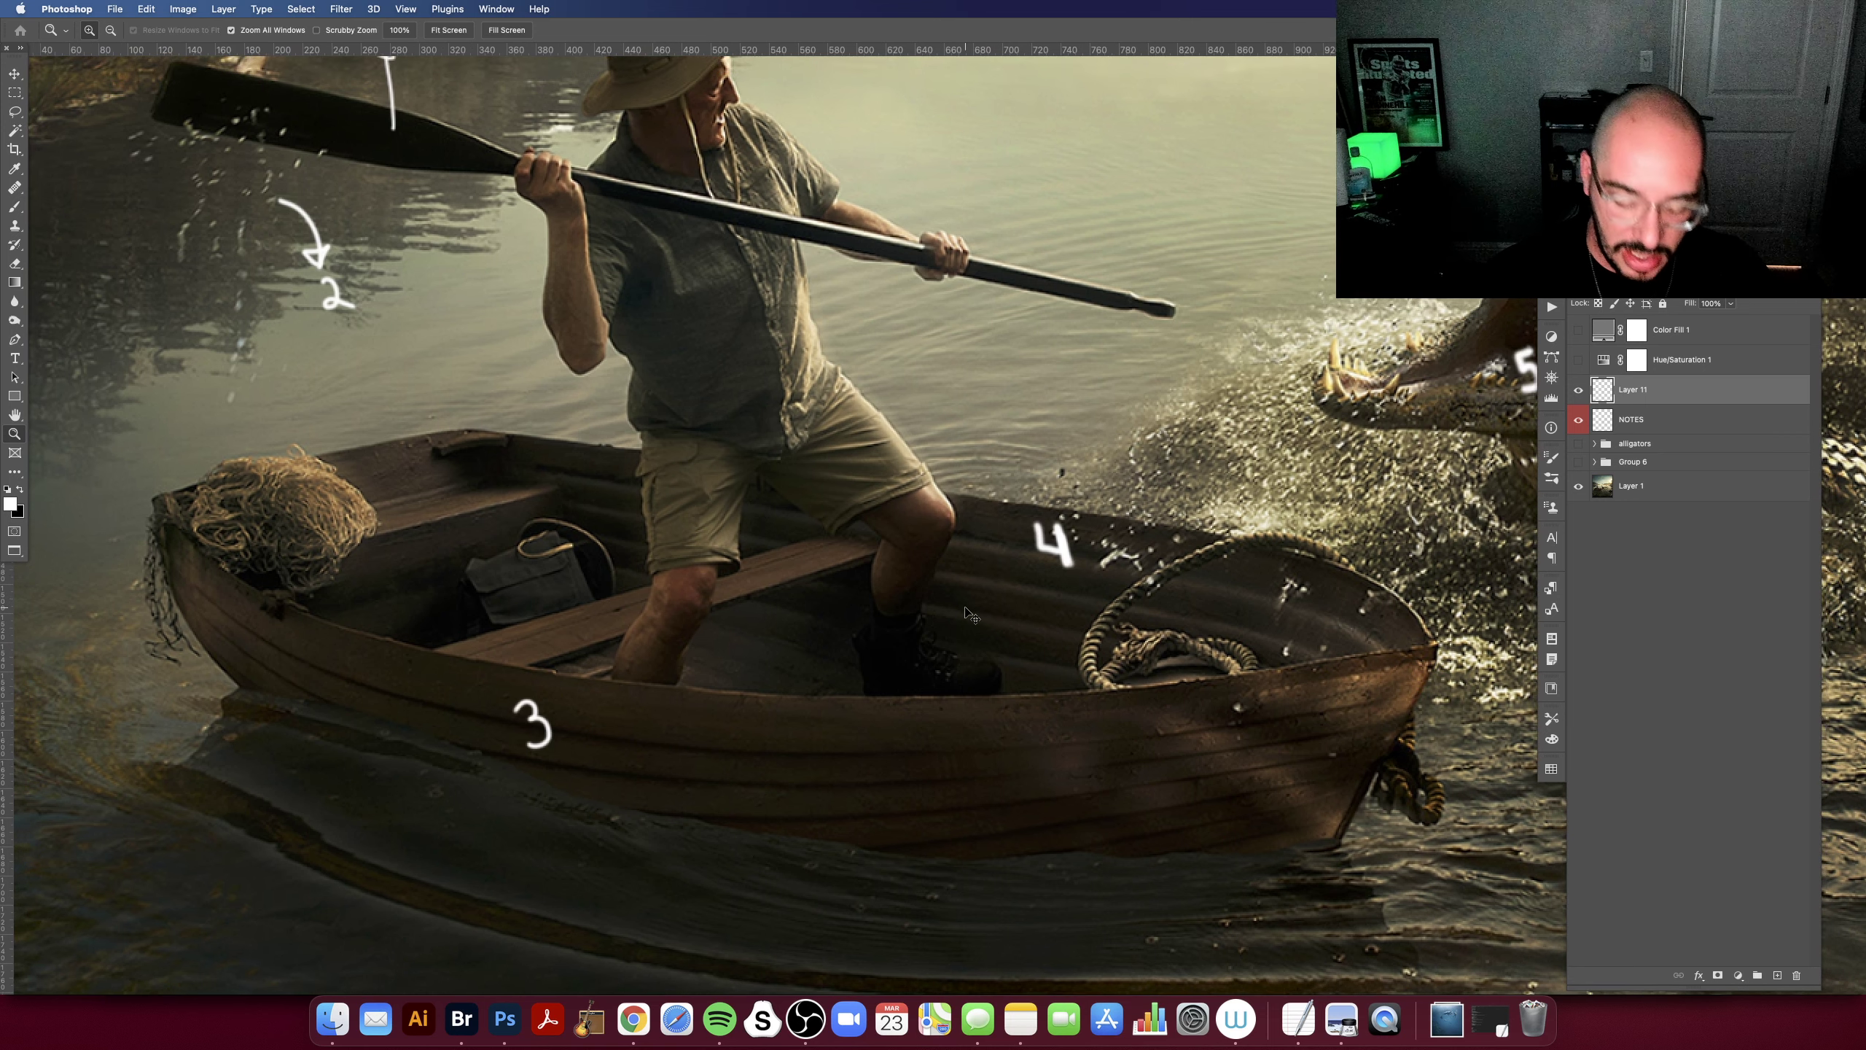
{"action": "scroll", "coordinate": [964, 613], "scroll_direction": "down", "scroll_amount": 3}
{"action": "scroll", "coordinate": [841, 493], "scroll_direction": "right", "scroll_amount": 5}
{"action": "scroll", "coordinate": [842, 494], "scroll_direction": "up", "scroll_amount": 2}
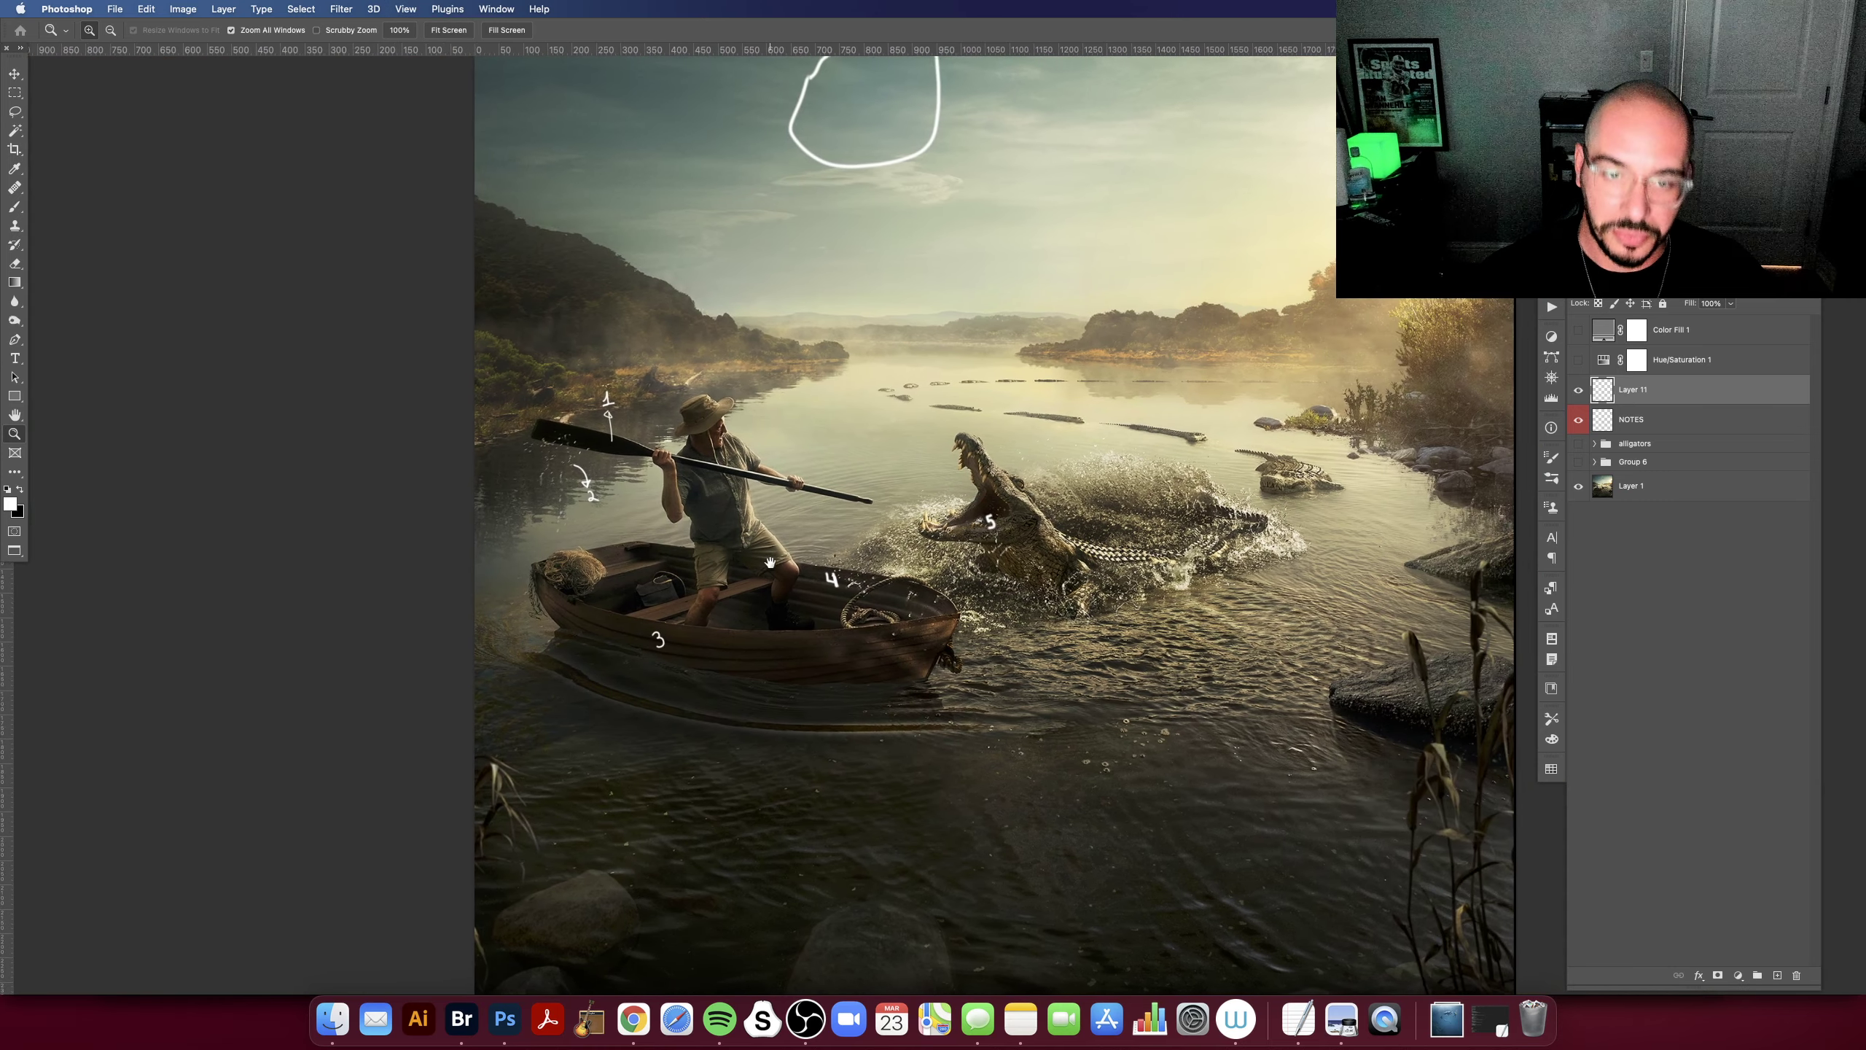
{"action": "scroll", "coordinate": [819, 471], "scroll_direction": "down", "scroll_amount": 2}
{"action": "scroll", "coordinate": [819, 471], "scroll_direction": "down", "scroll_amount": 2}
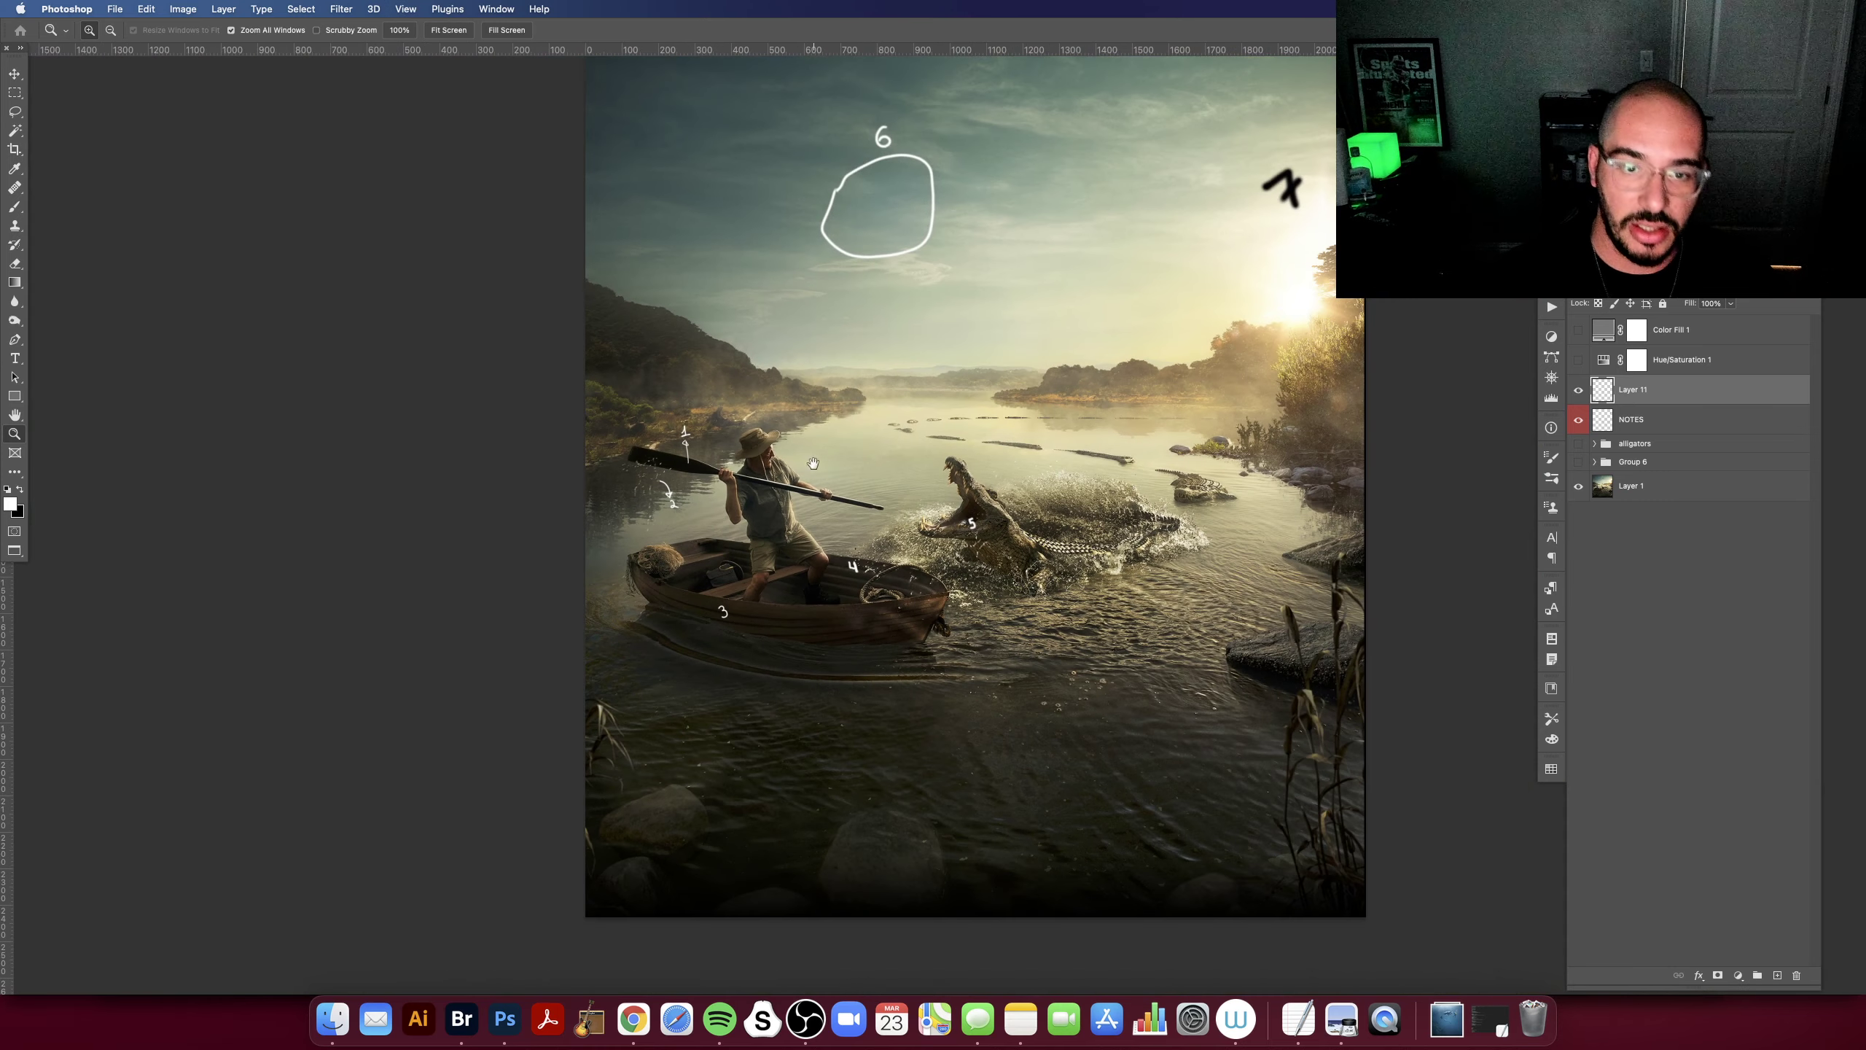
{"action": "scroll", "coordinate": [1159, 358], "scroll_direction": "up", "scroll_amount": 2}
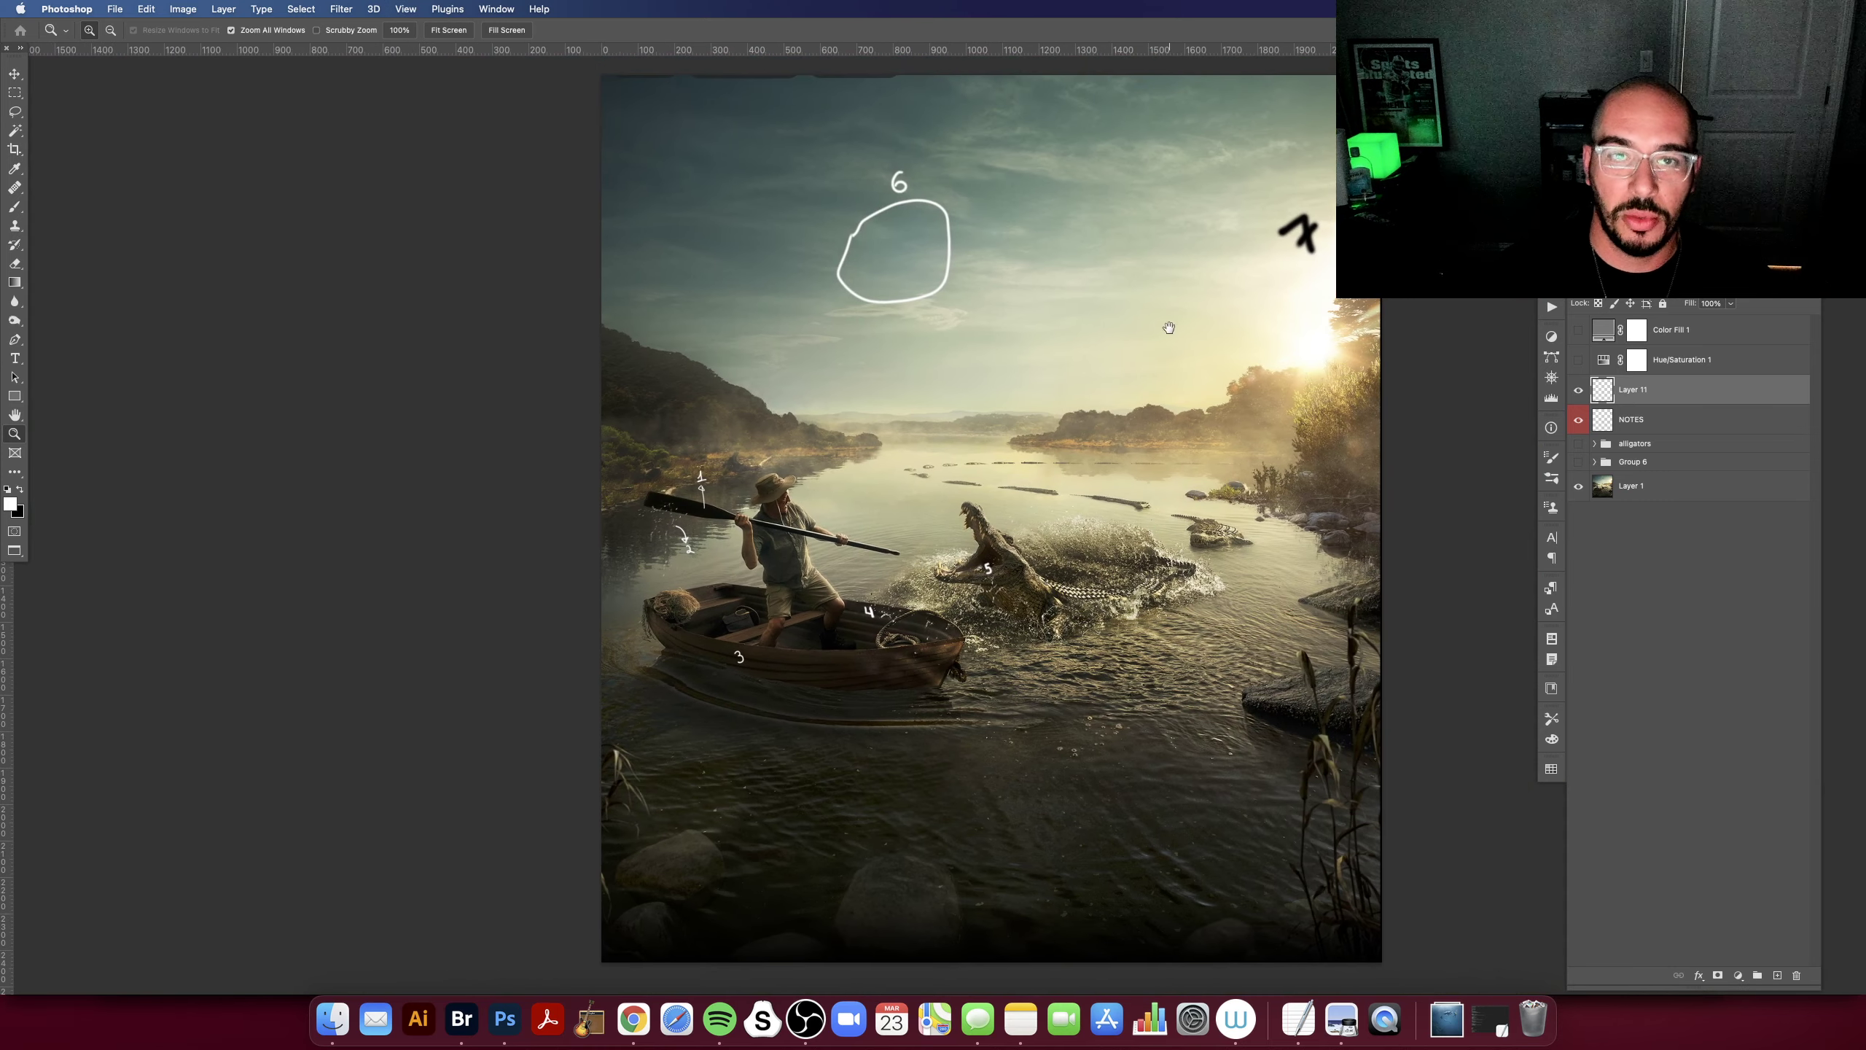
{"action": "scroll", "coordinate": [1188, 309], "scroll_direction": "down", "scroll_amount": 1}
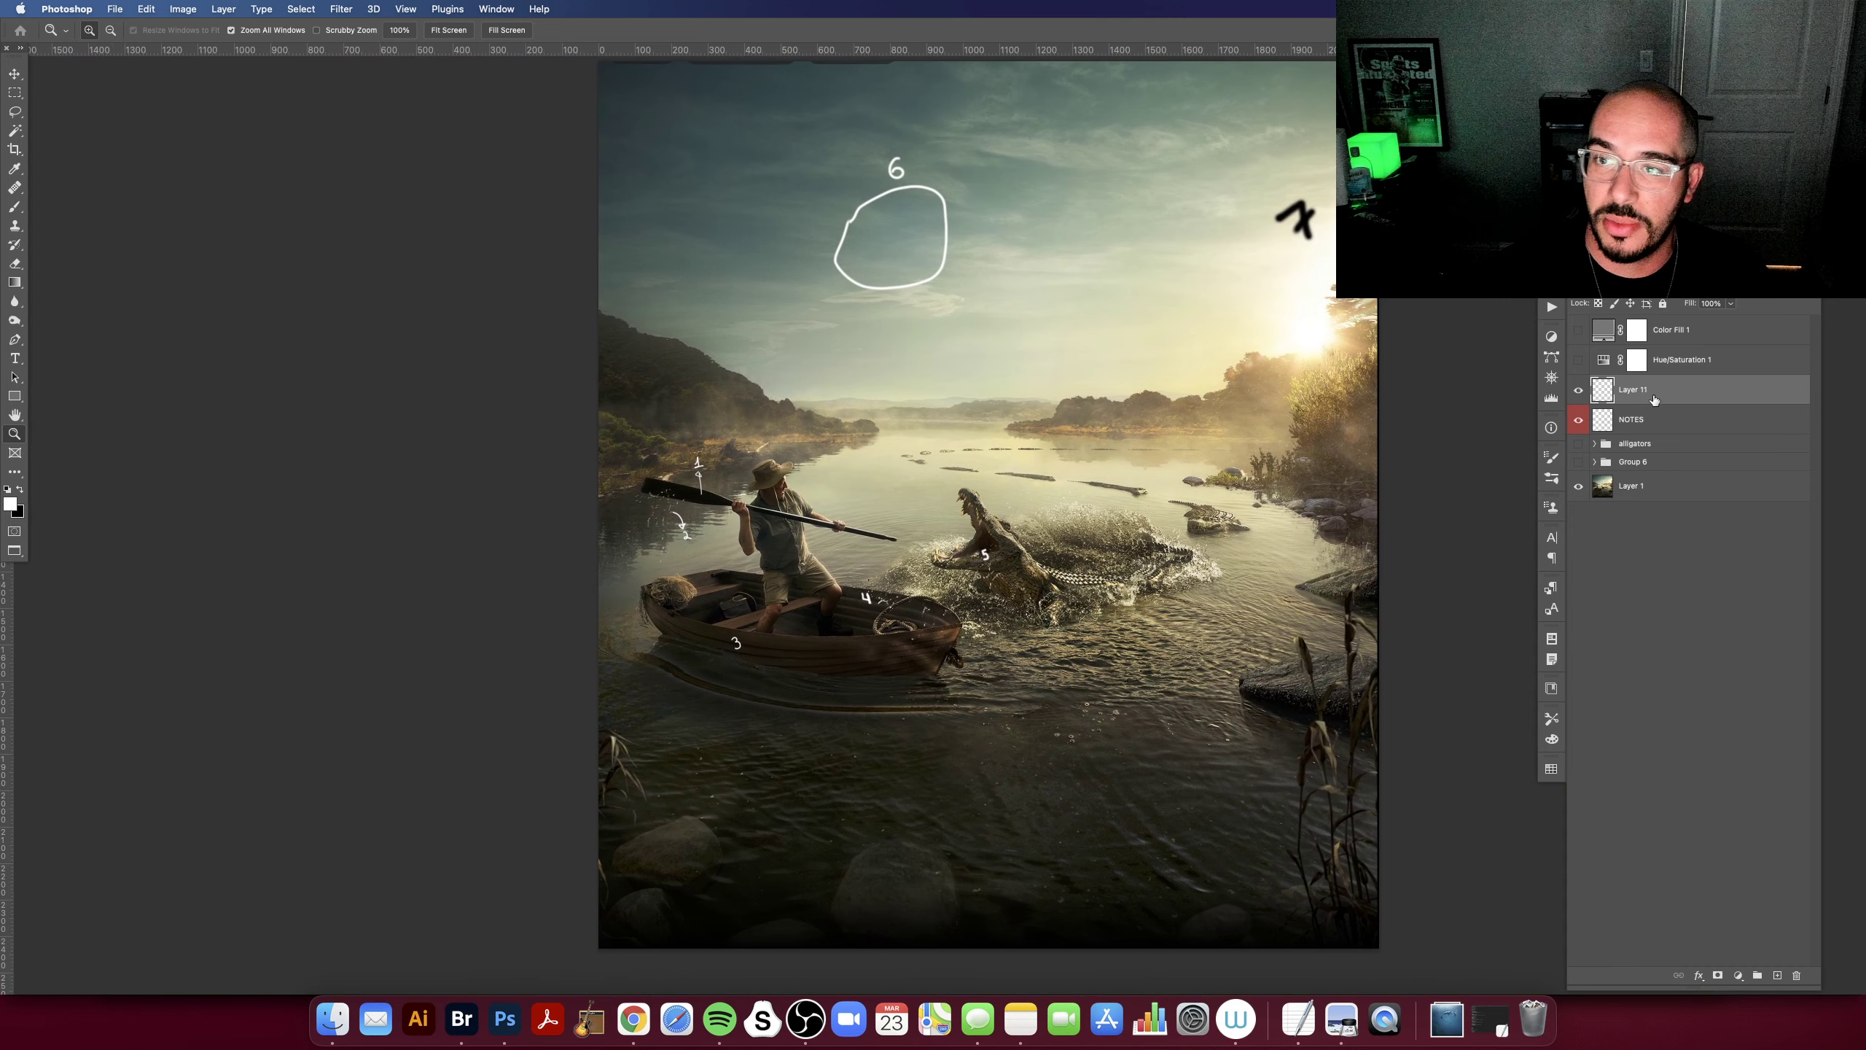
{"action": "key", "text": "b"}
{"action": "mouse_move", "coordinate": [1330, 275]}
{"action": "left_mouse_down"}
{"action": "mouse_move", "coordinate": [1312, 289]}
{"action": "mouse_move", "coordinate": [1324, 269]}
{"action": "left_mouse_up"}
{"action": "key", "text": "cmd+z"}
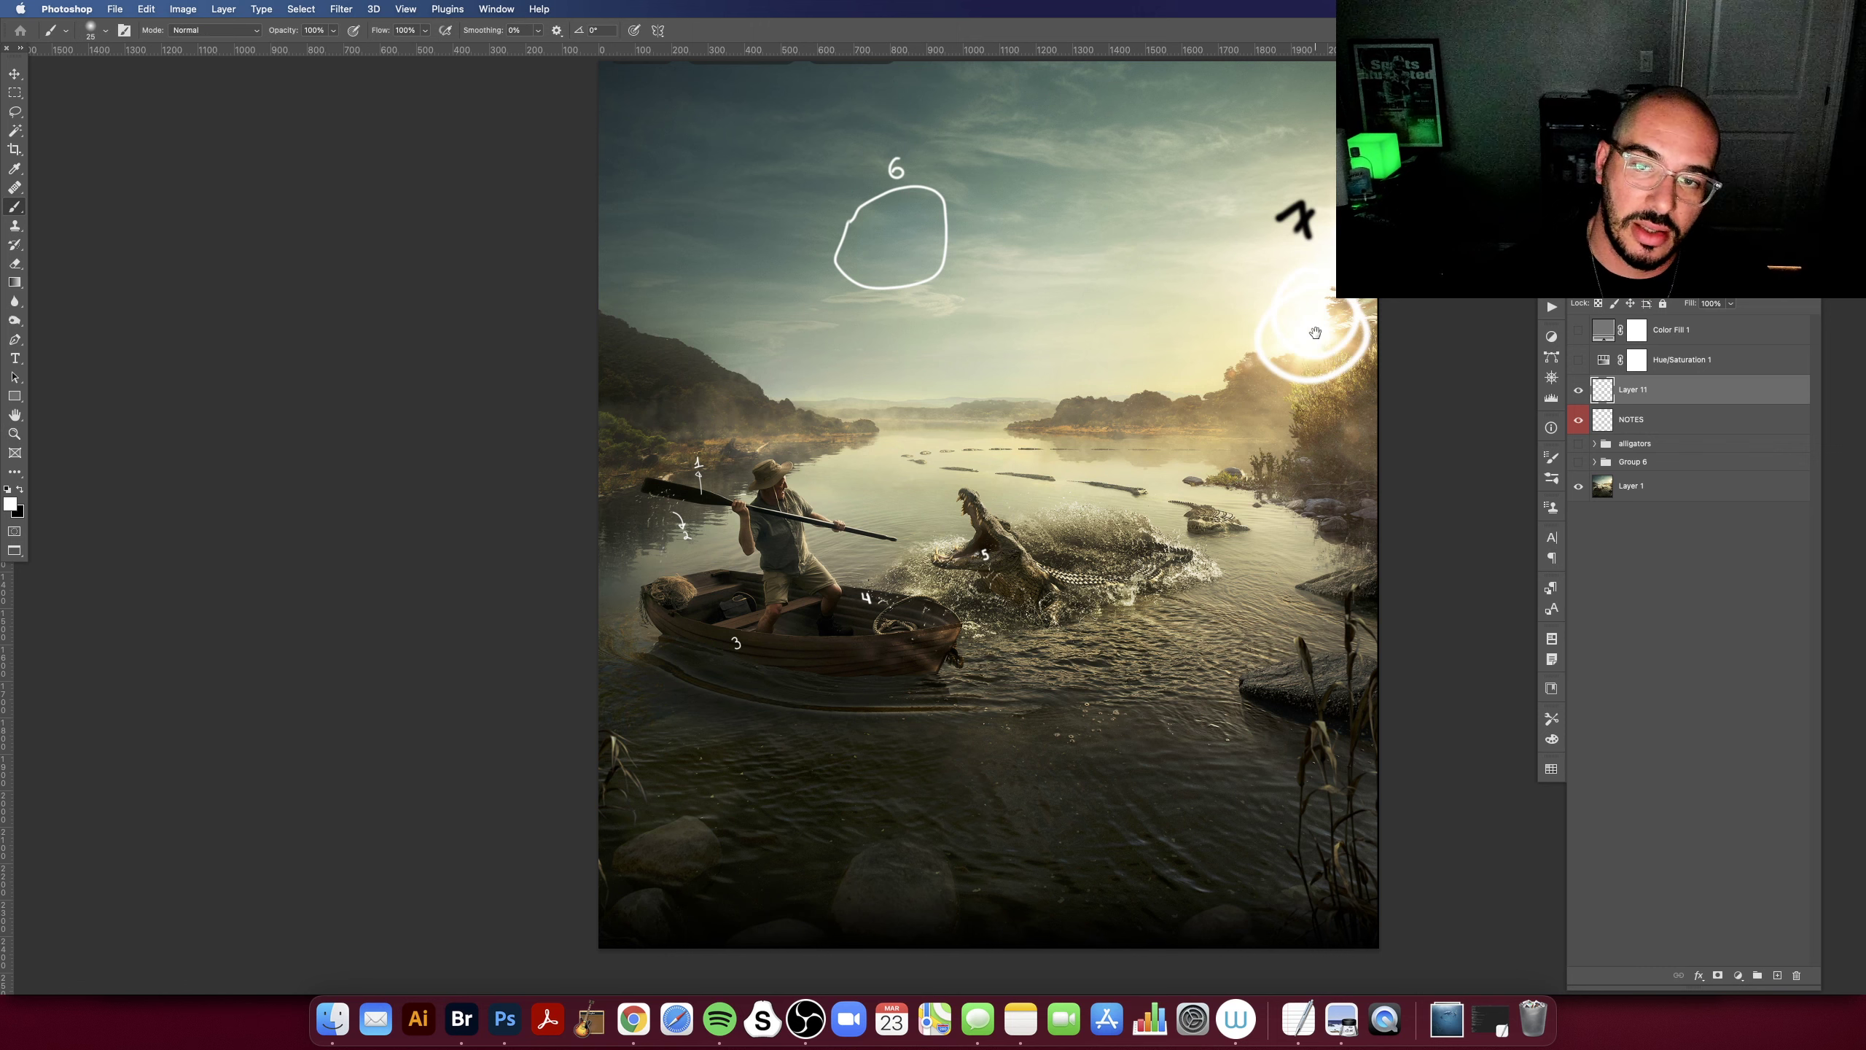
{"action": "key", "text": "cmd+z"}
Step: In Chrome, play the post-production video, jump ahead, then step back to 00:18
{"action": "left_click", "coordinate": [634, 1019]}
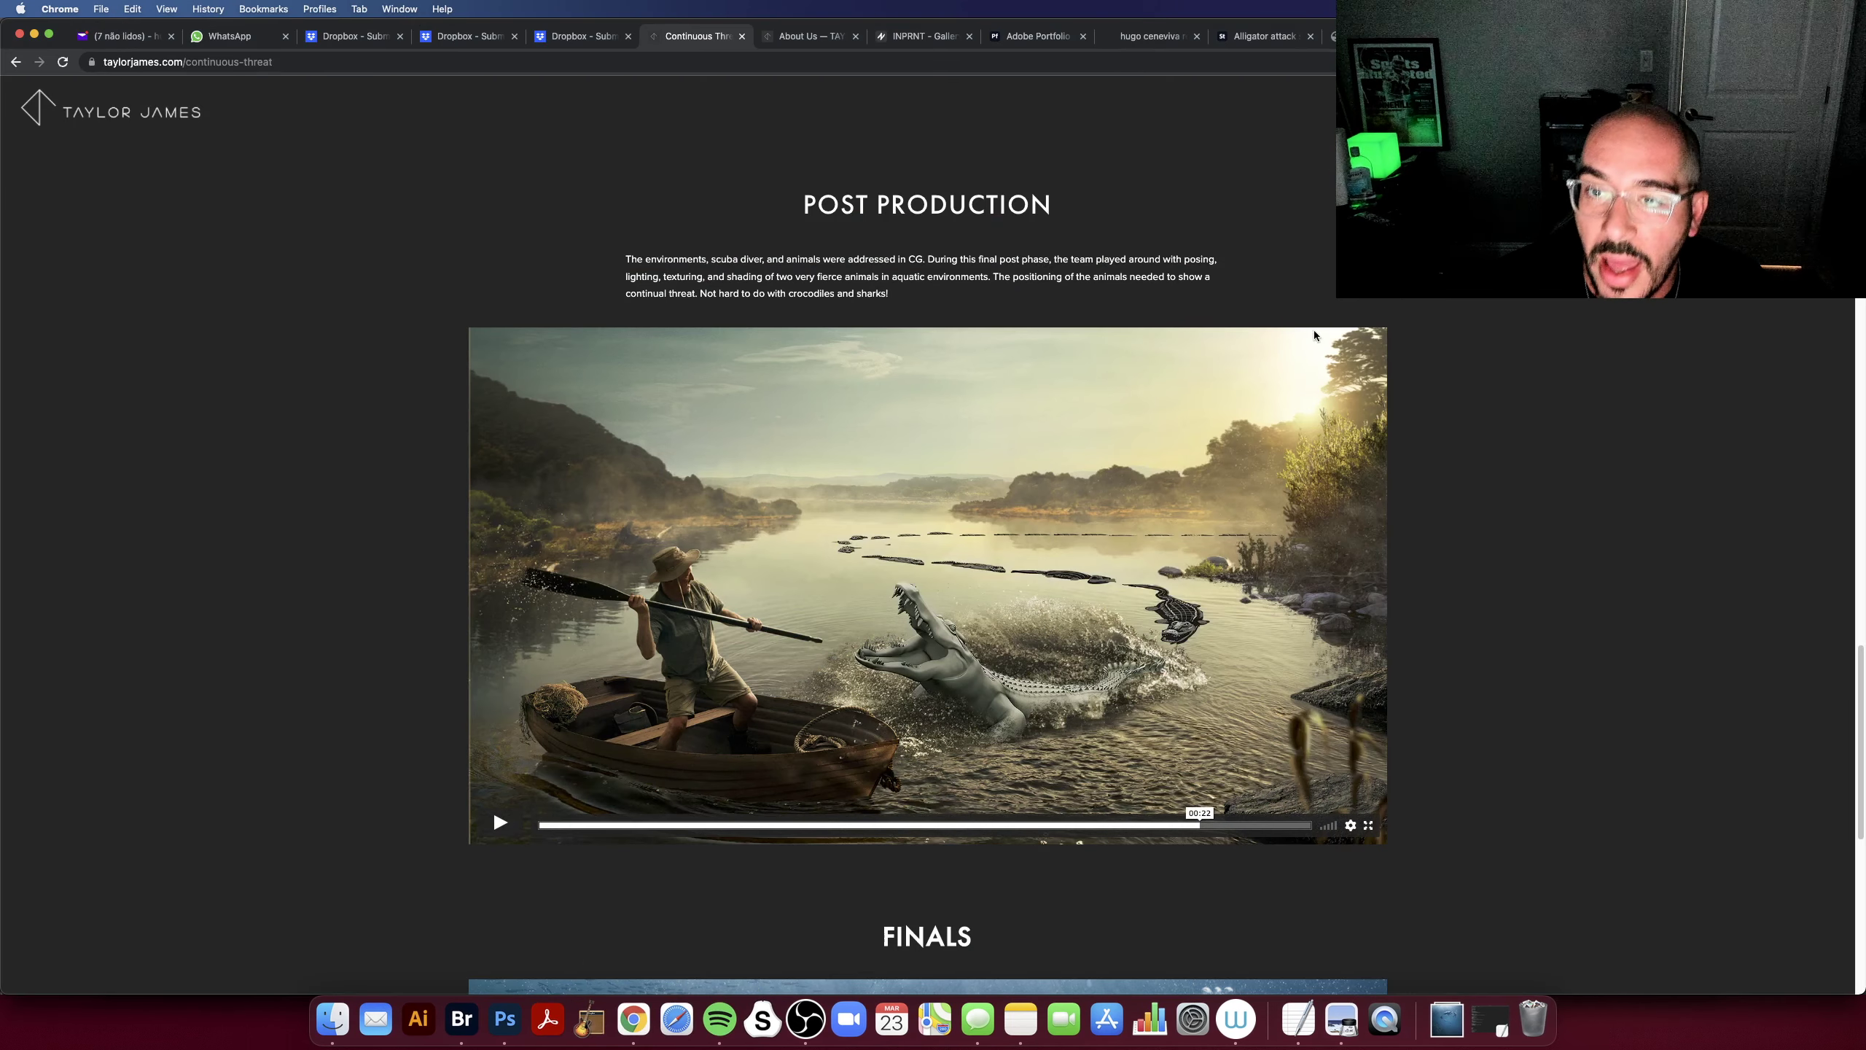
{"action": "left_click", "coordinate": [497, 819]}
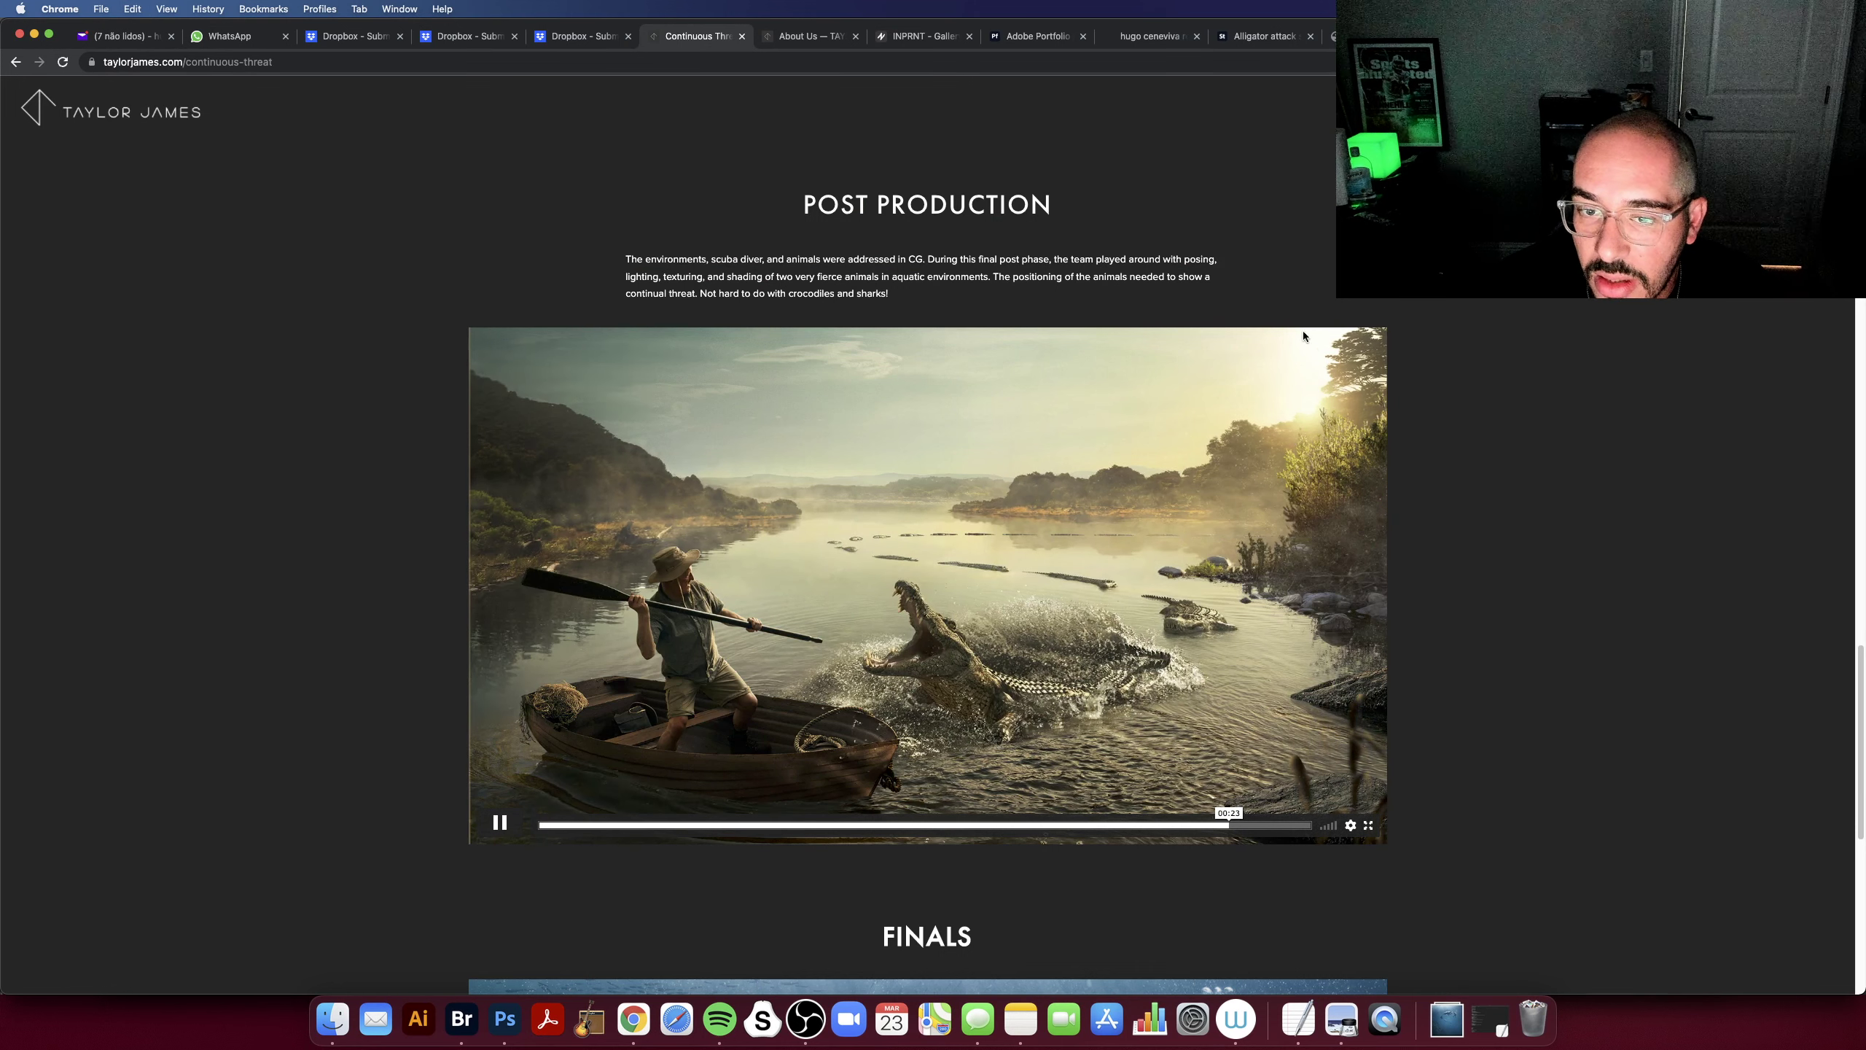
{"action": "left_click", "coordinate": [499, 822]}
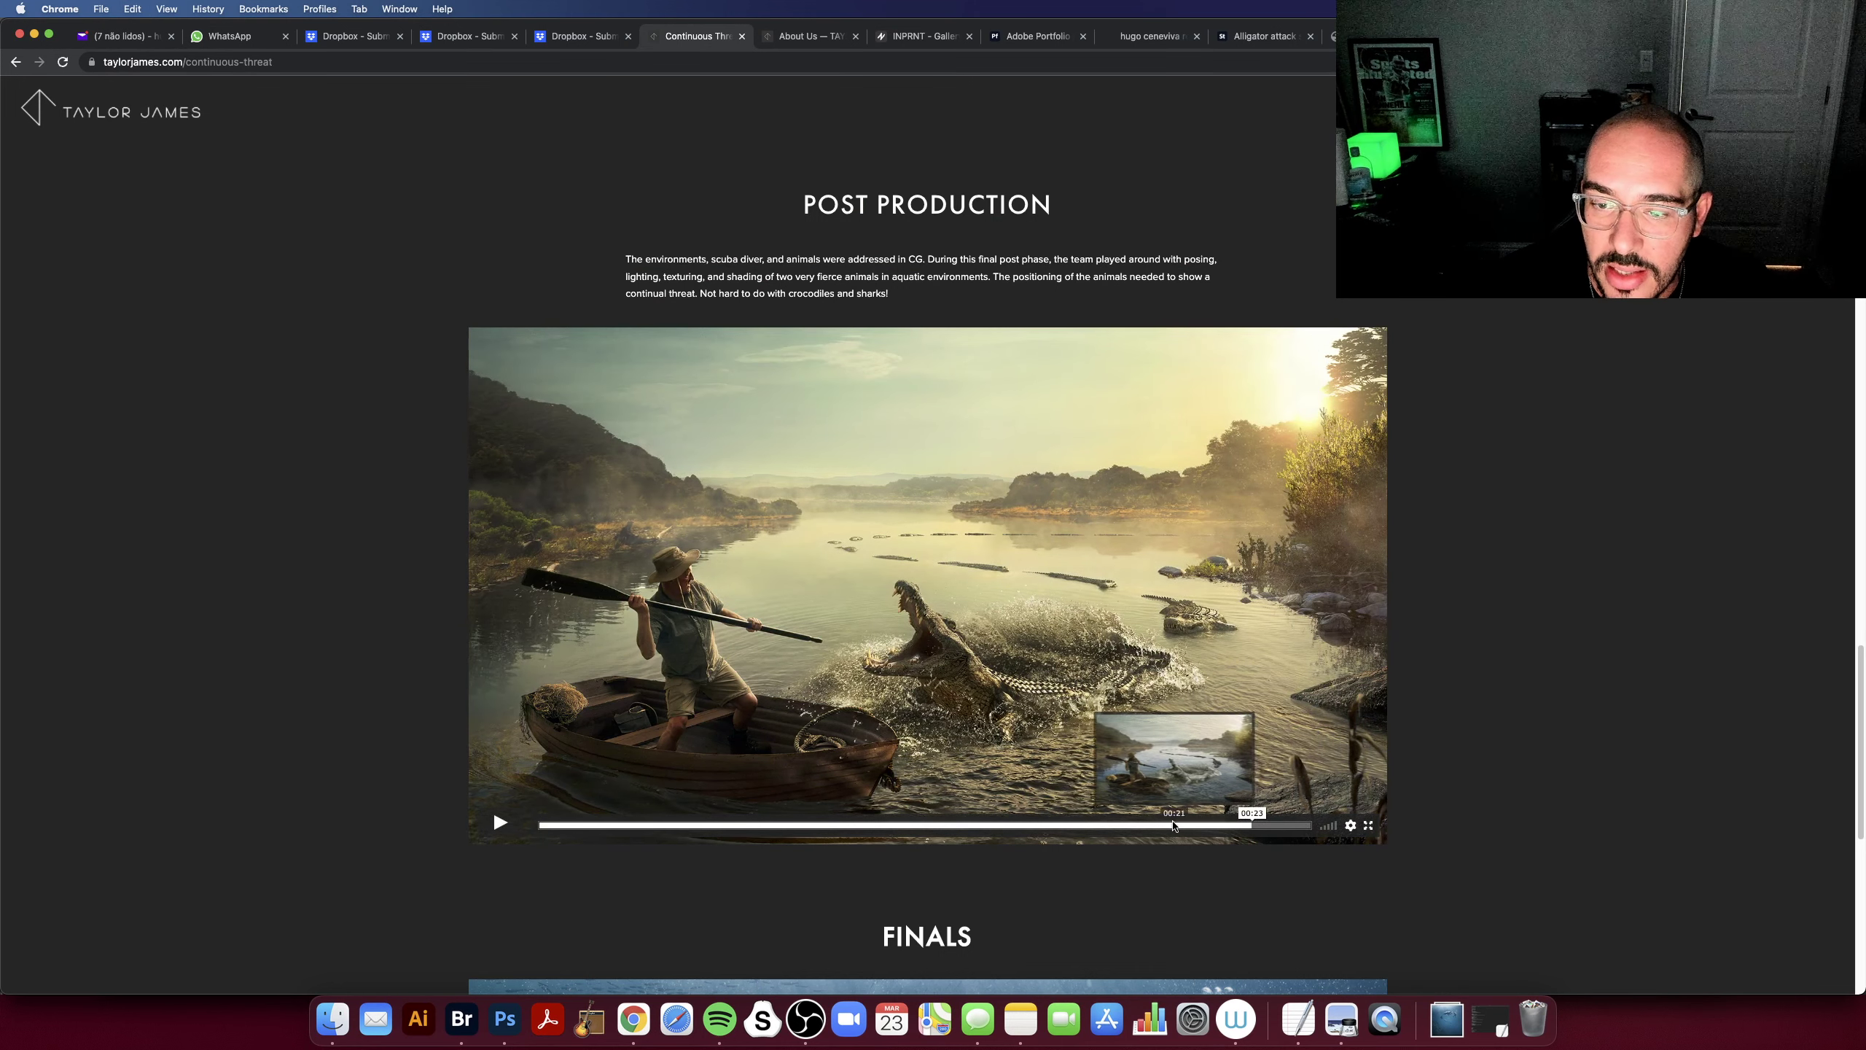
{"action": "left_click", "coordinate": [1176, 824]}
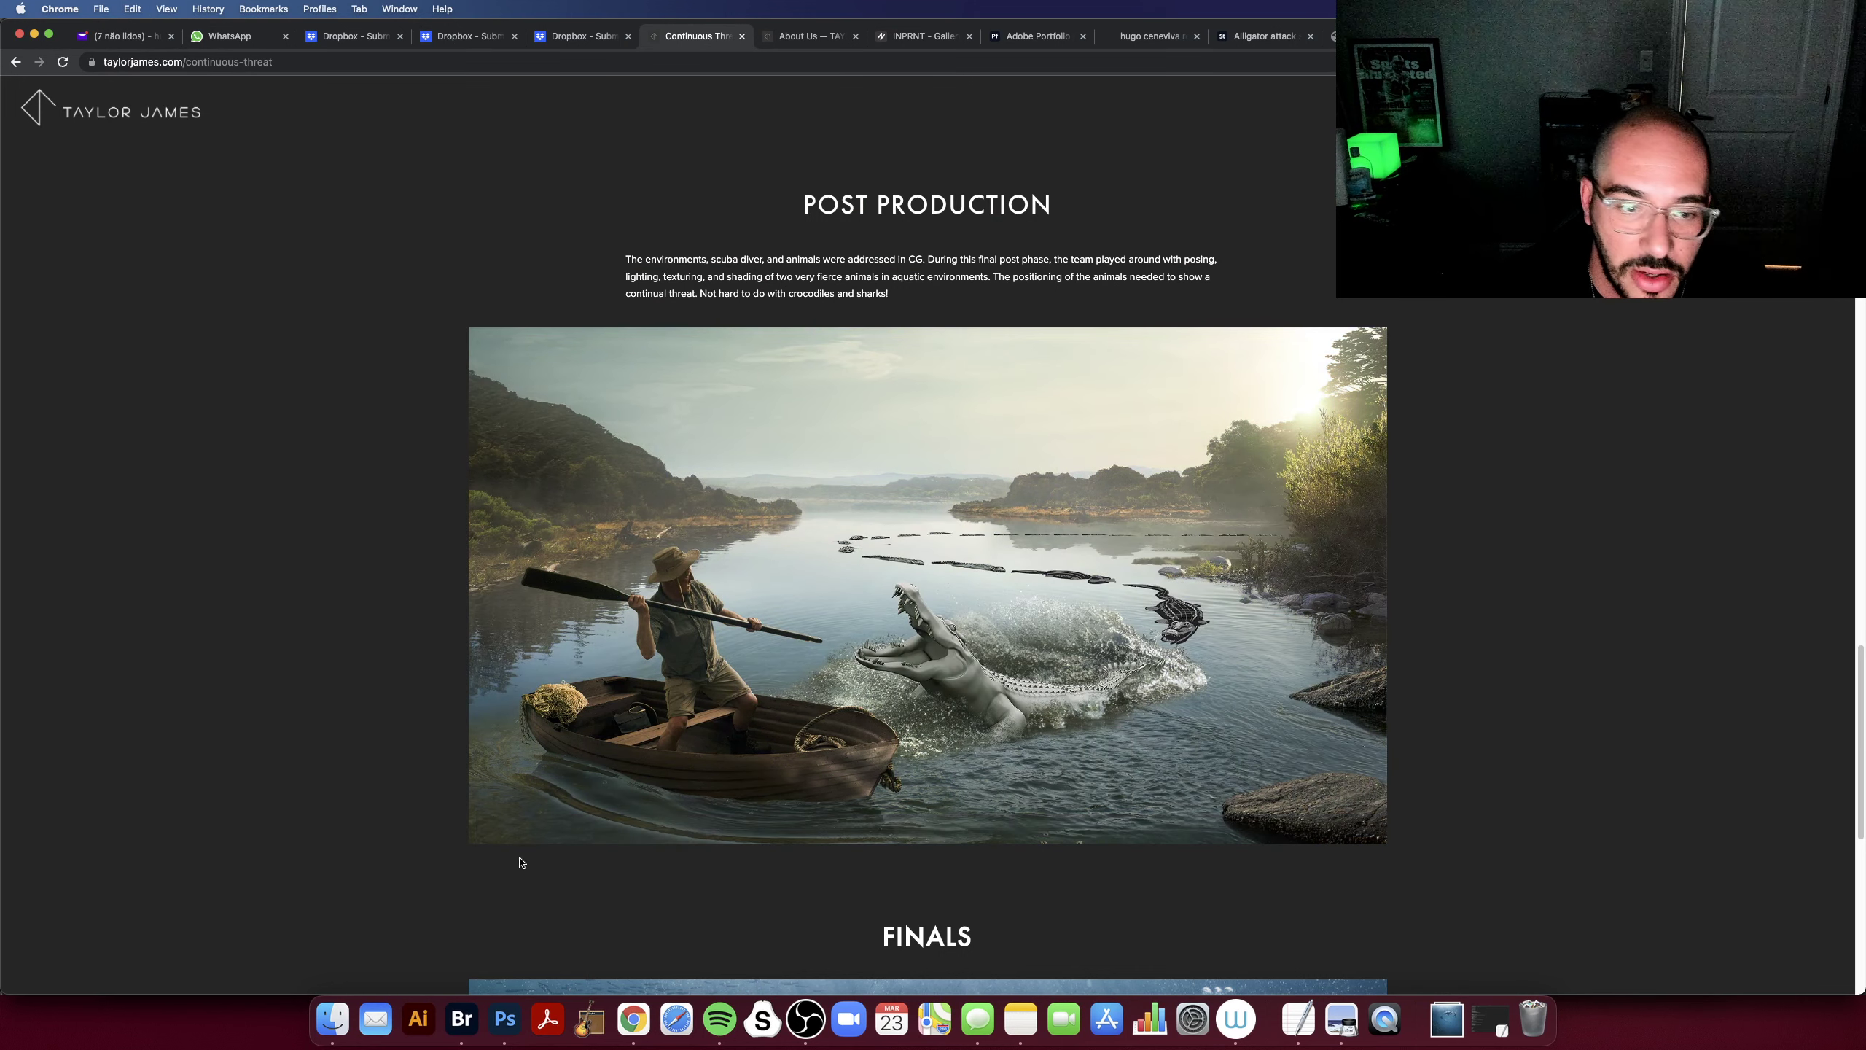
{"action": "key", "text": "Left"}
{"action": "key", "text": "Left"}
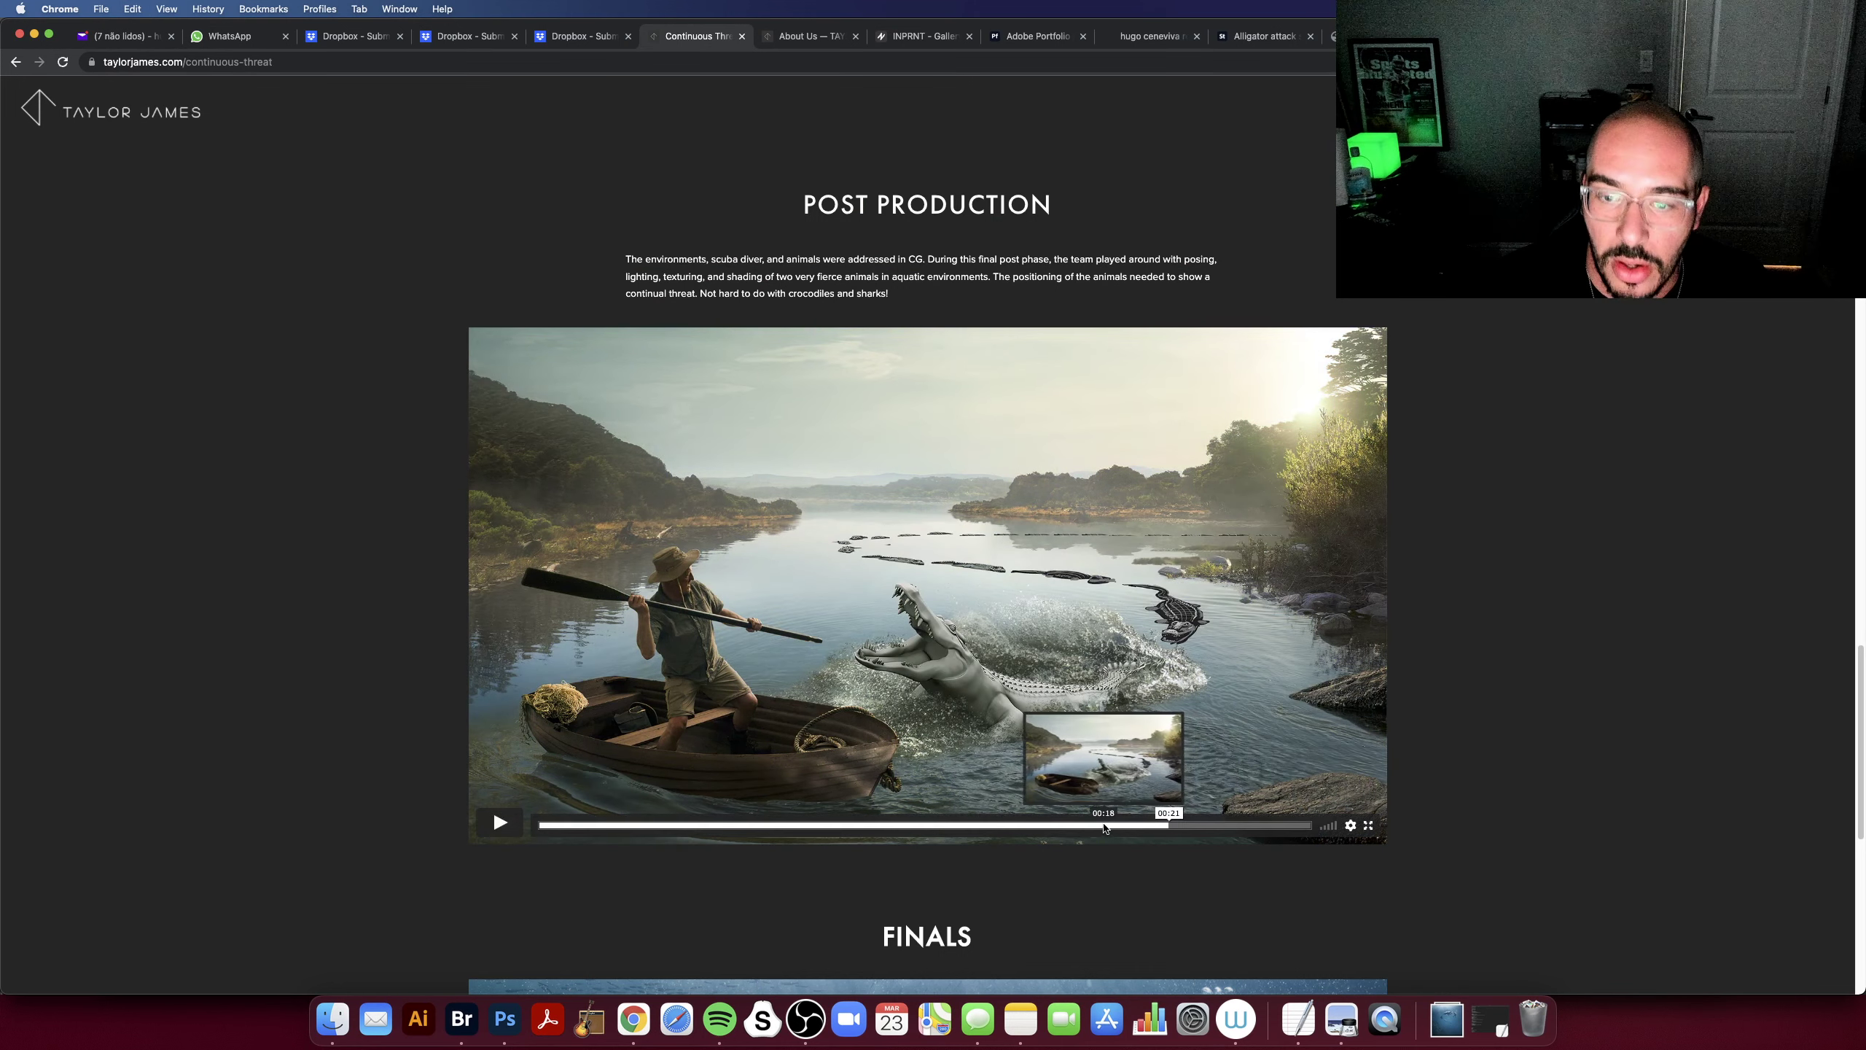
Step: Resume the breakdown video and keep watching it past 00:20
{"action": "left_click", "coordinate": [501, 822]}
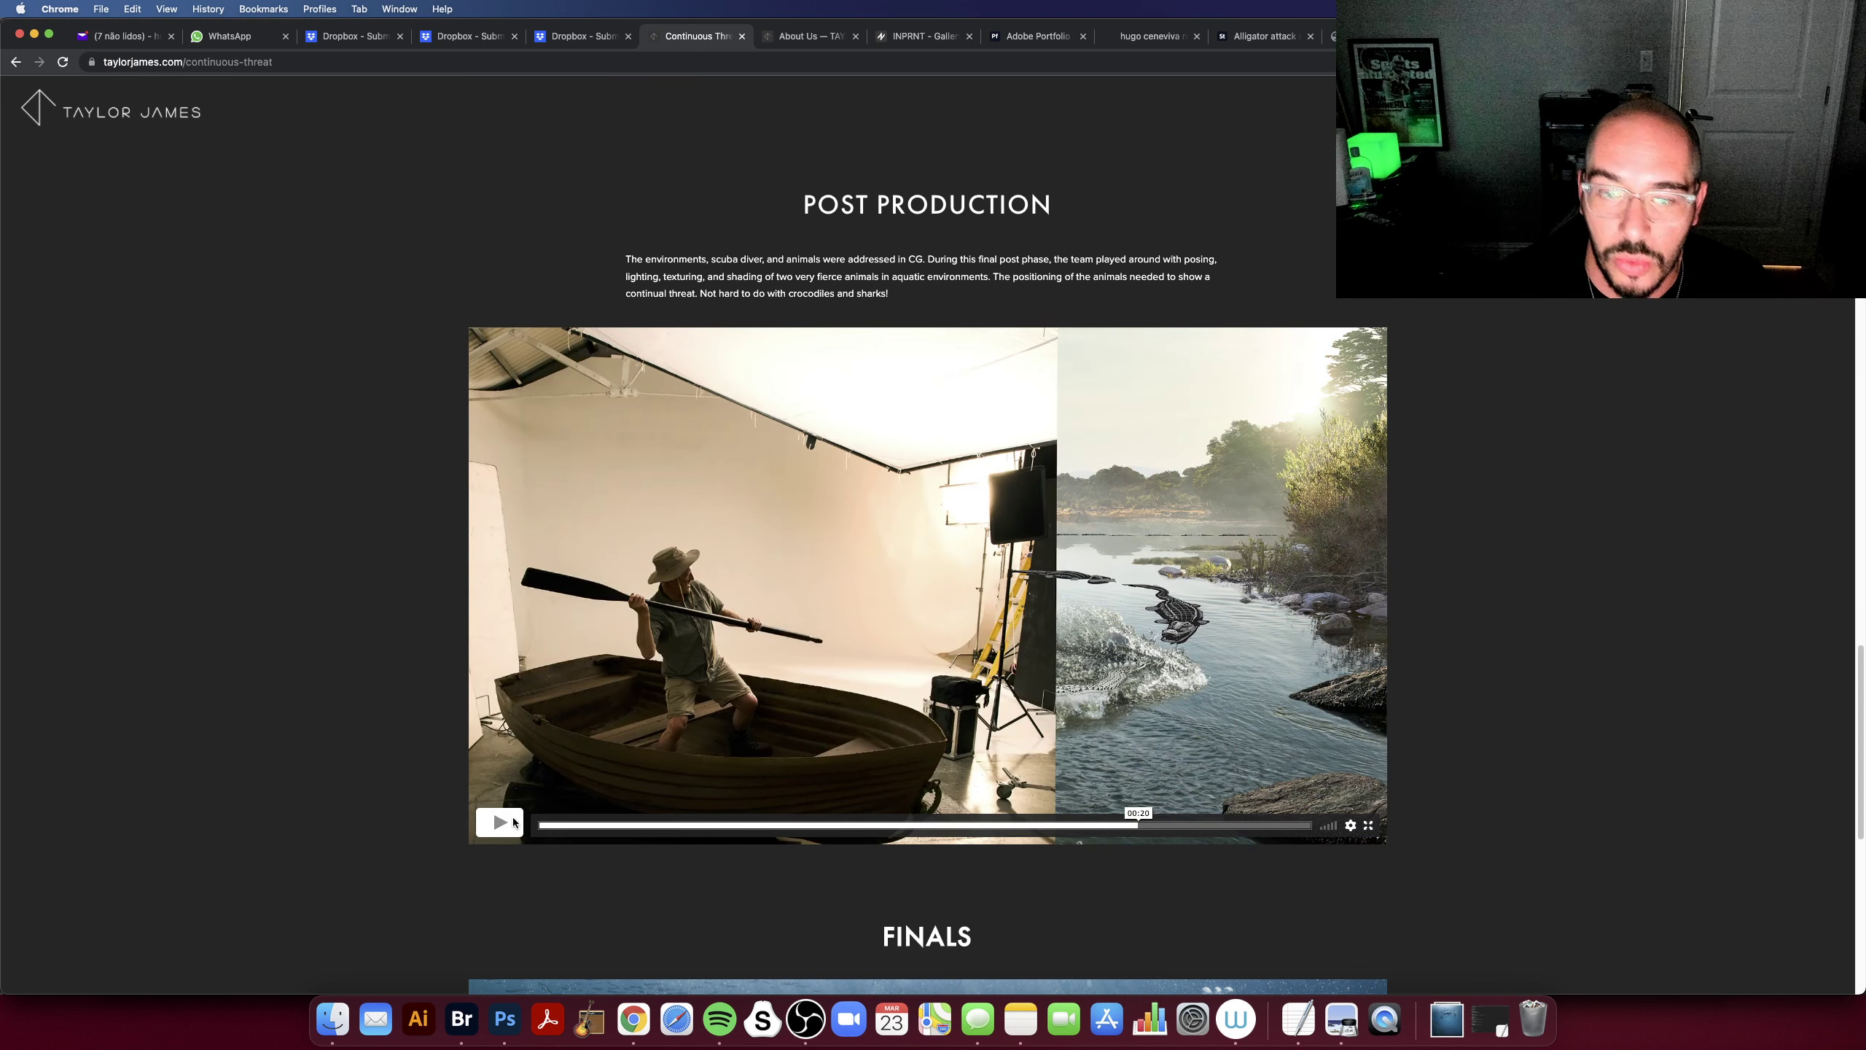
{"action": "left_click", "coordinate": [504, 825]}
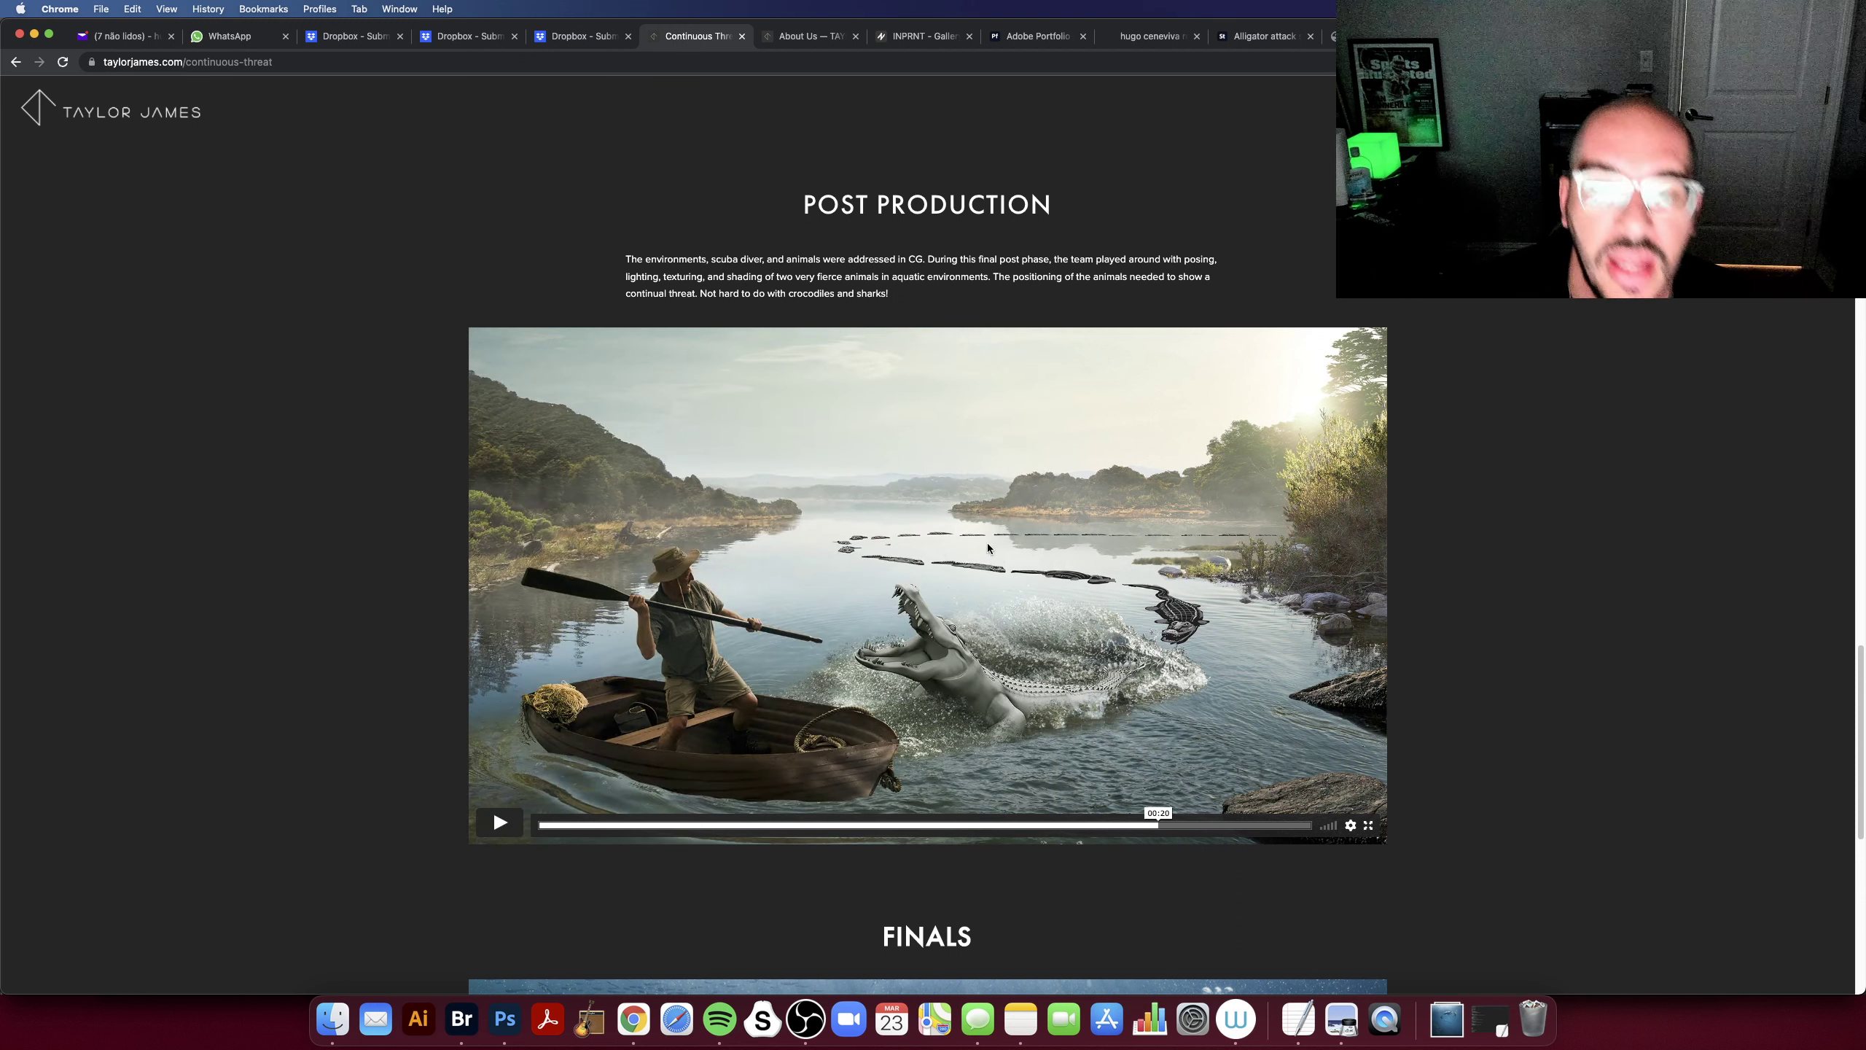
{"action": "scroll", "coordinate": [985, 569], "scroll_direction": "up", "scroll_amount": 1}
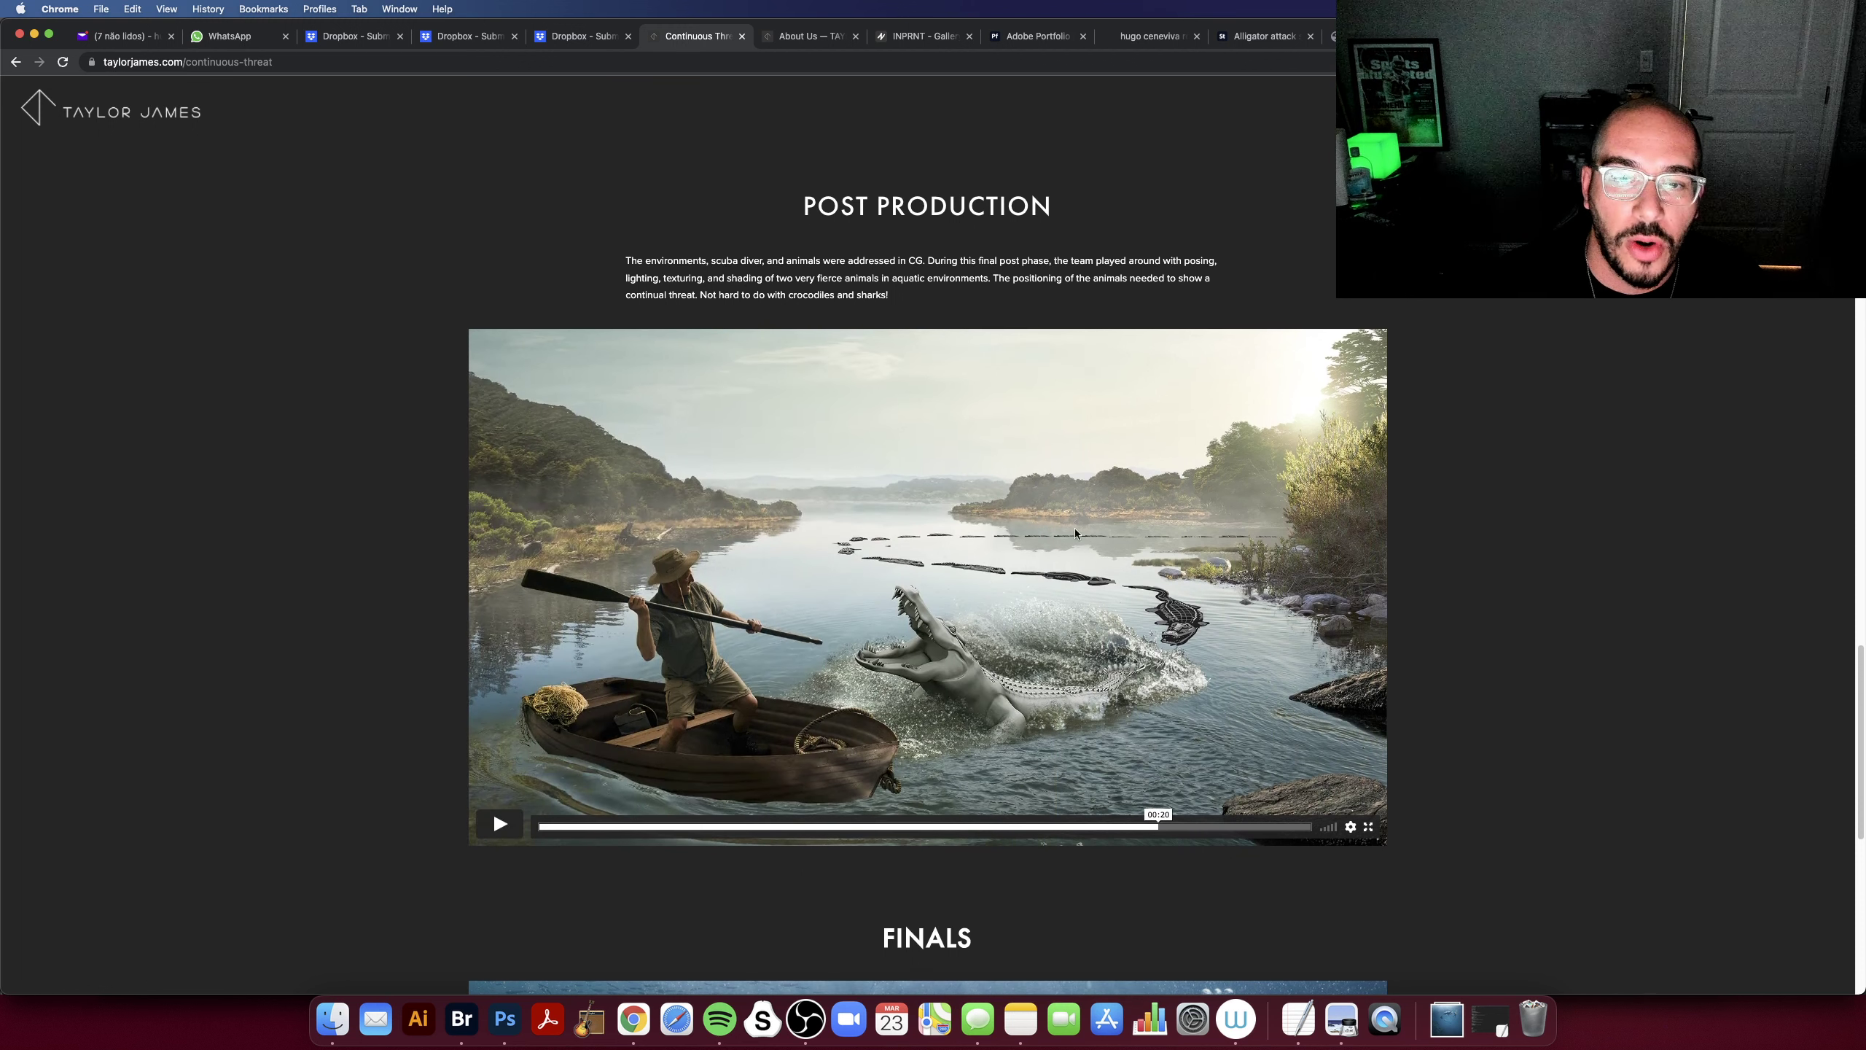
{"action": "left_click", "coordinate": [506, 823]}
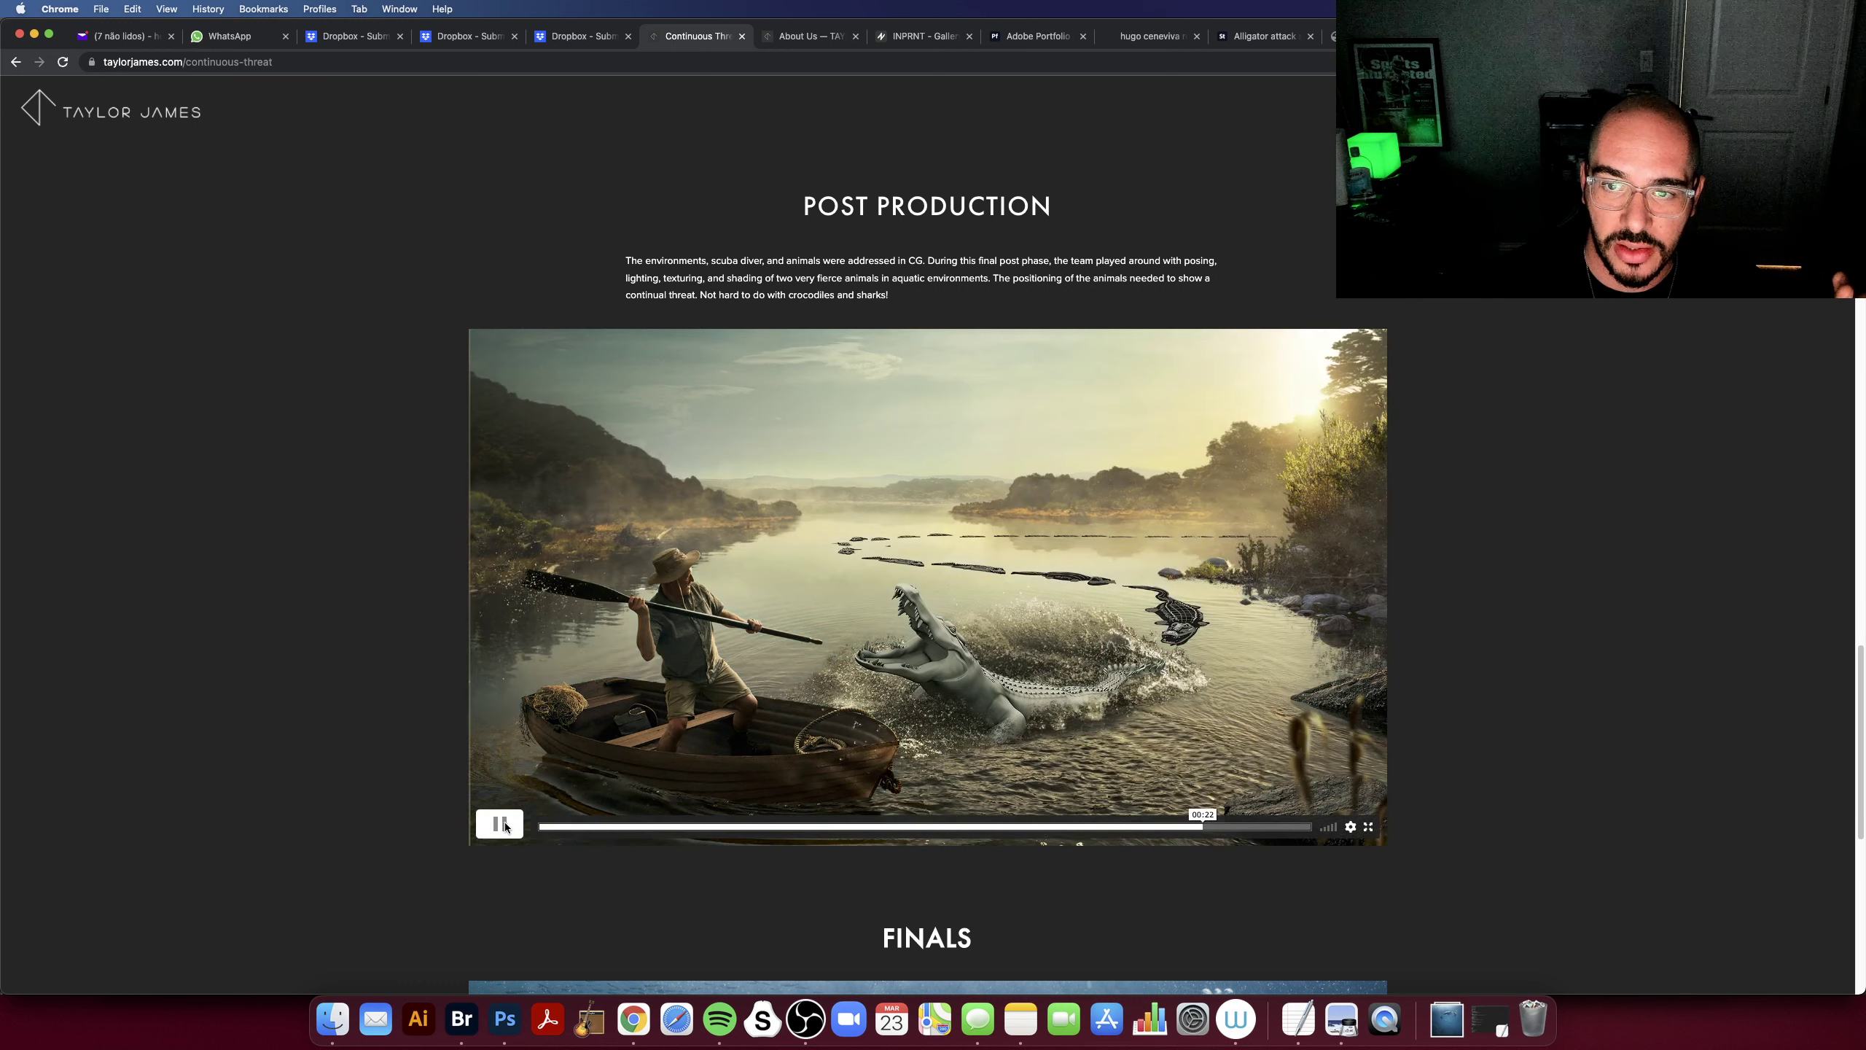
Step: Return to the Photoshop composite and undo a stray white stroke drawn near the sun
{"action": "left_click", "coordinate": [522, 1015]}
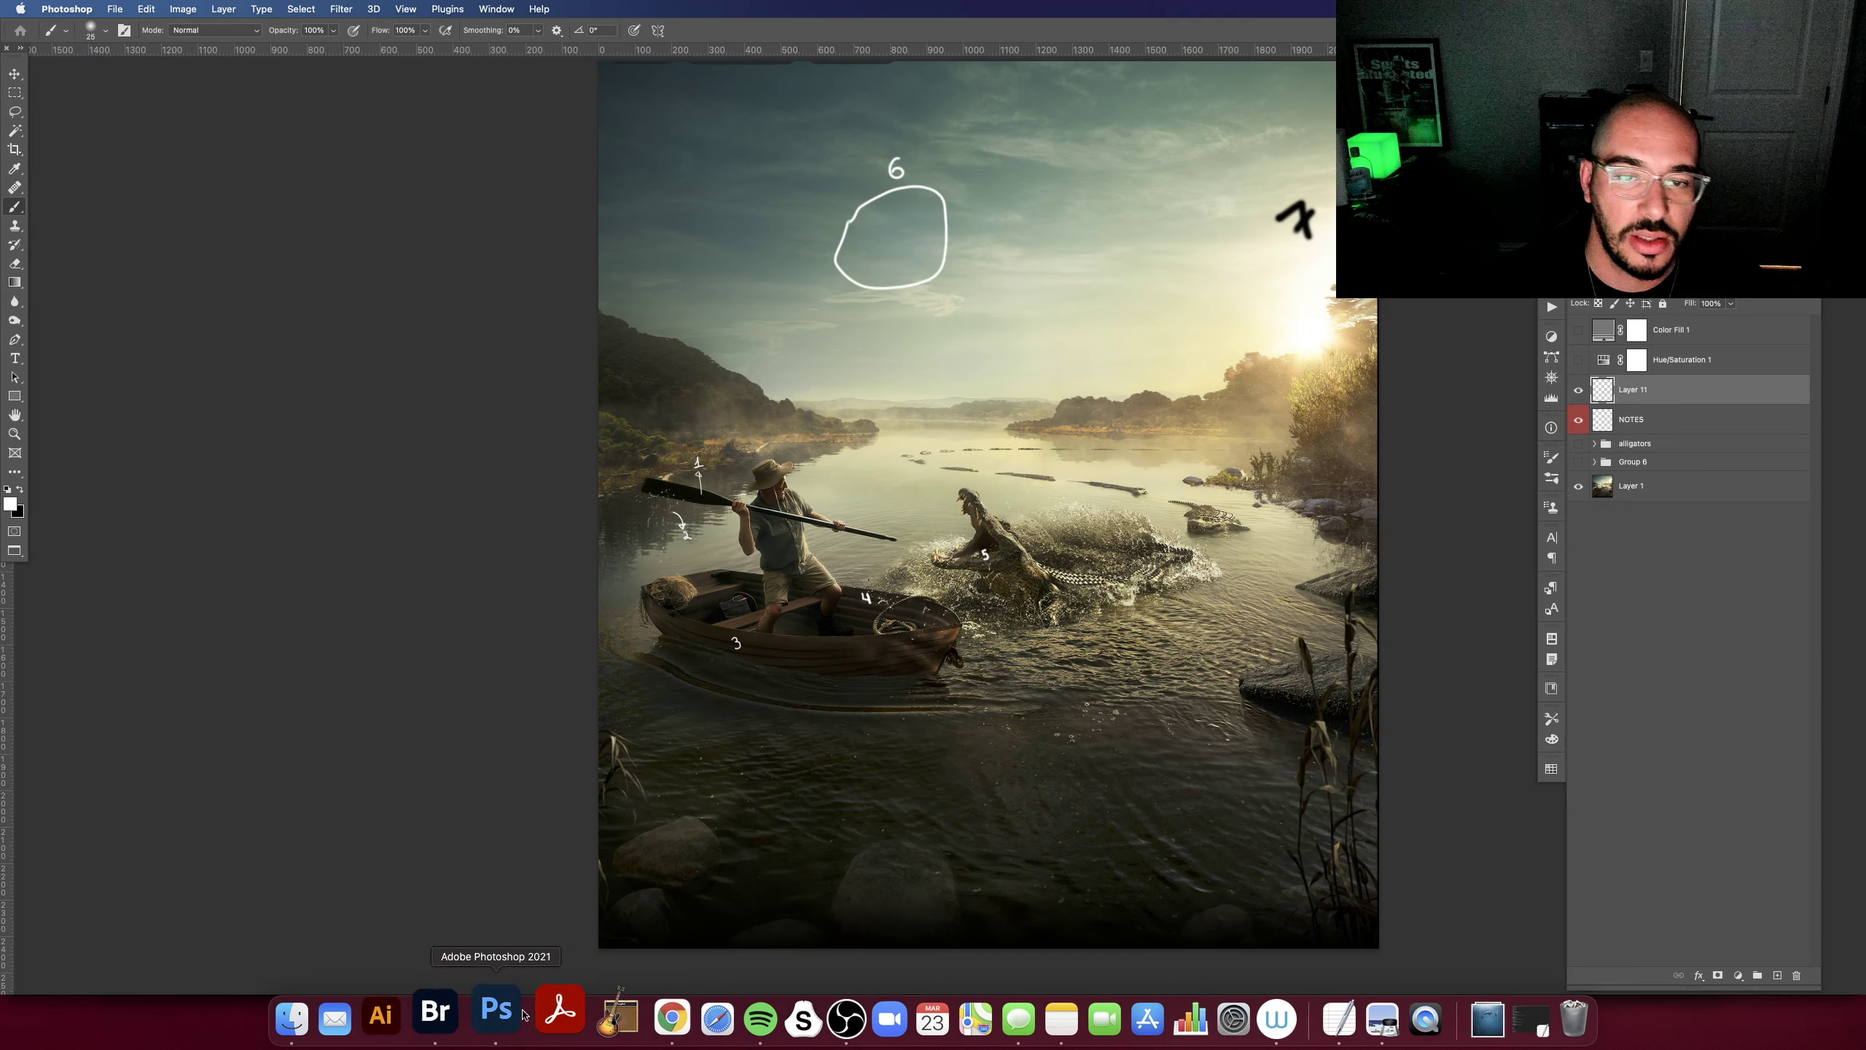
{"action": "scroll", "coordinate": [970, 507], "scroll_direction": "right", "scroll_amount": 2}
{"action": "mouse_move", "coordinate": [1302, 230]}
{"action": "left_mouse_down"}
{"action": "mouse_move", "coordinate": [1282, 383]}
{"action": "mouse_move", "coordinate": [1293, 250]}
{"action": "left_mouse_up"}
{"action": "key", "text": "ctrl+z"}
Step: Pan around the composite to review the boat, crocodile and sky notes
{"action": "scroll", "coordinate": [1315, 358], "scroll_direction": "up", "scroll_amount": 2}
{"action": "scroll", "coordinate": [1315, 359], "scroll_direction": "left", "scroll_amount": 2}
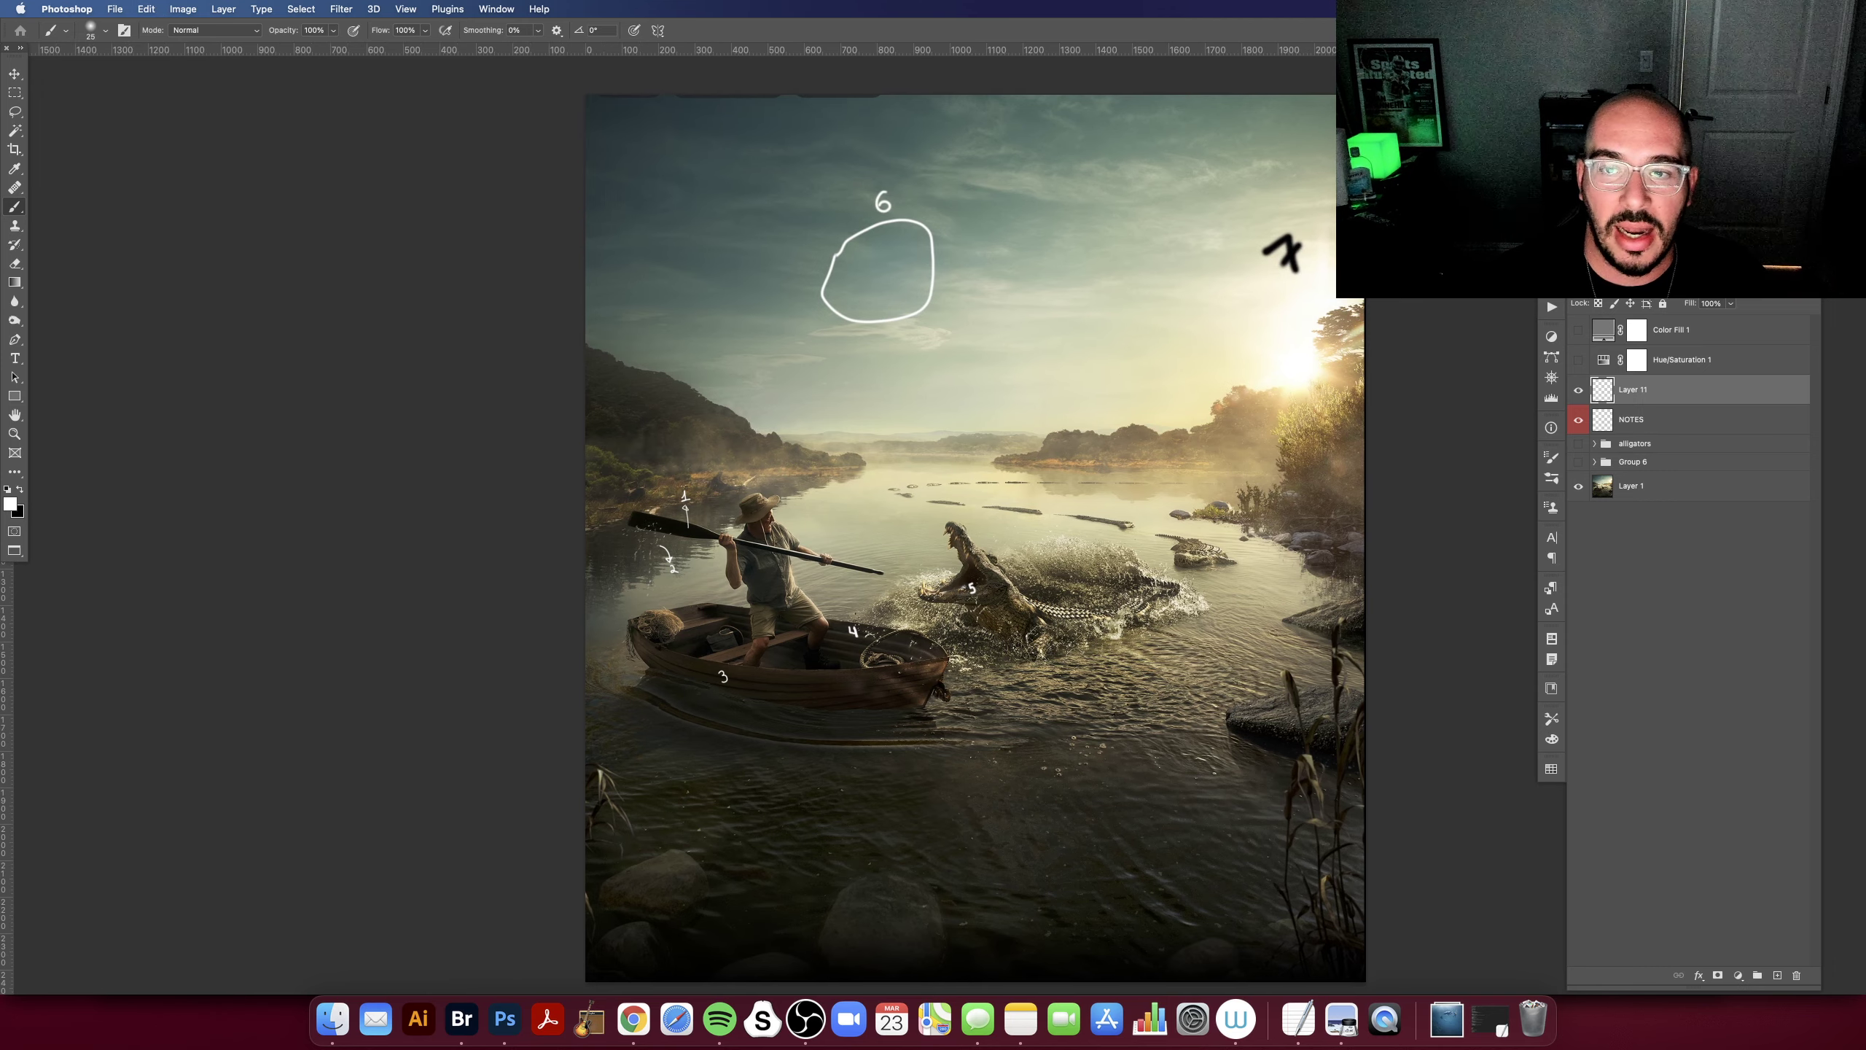
{"action": "scroll", "coordinate": [969, 537], "scroll_direction": "right", "scroll_amount": 2}
{"action": "scroll", "coordinate": [970, 536], "scroll_direction": "up", "scroll_amount": 2}
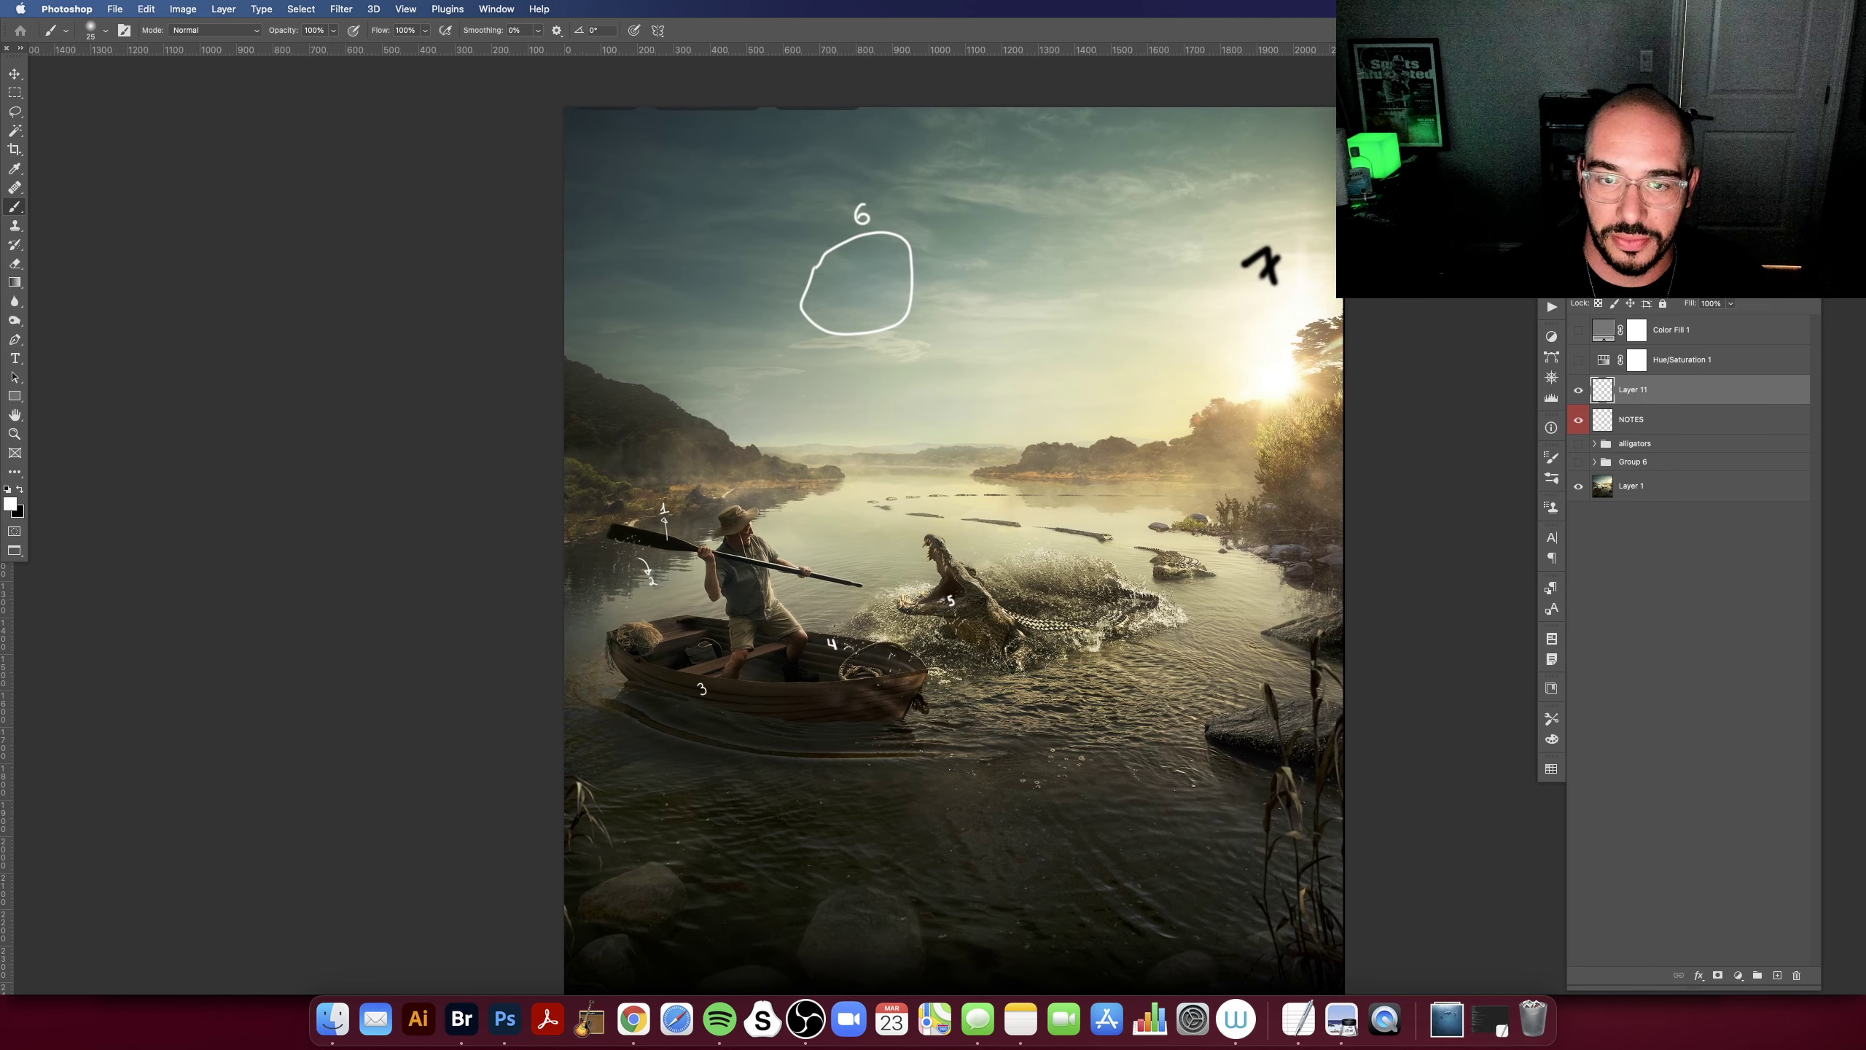
{"action": "scroll", "coordinate": [920, 514], "scroll_direction": "left", "scroll_amount": 2}
{"action": "scroll", "coordinate": [920, 513], "scroll_direction": "down", "scroll_amount": 1}
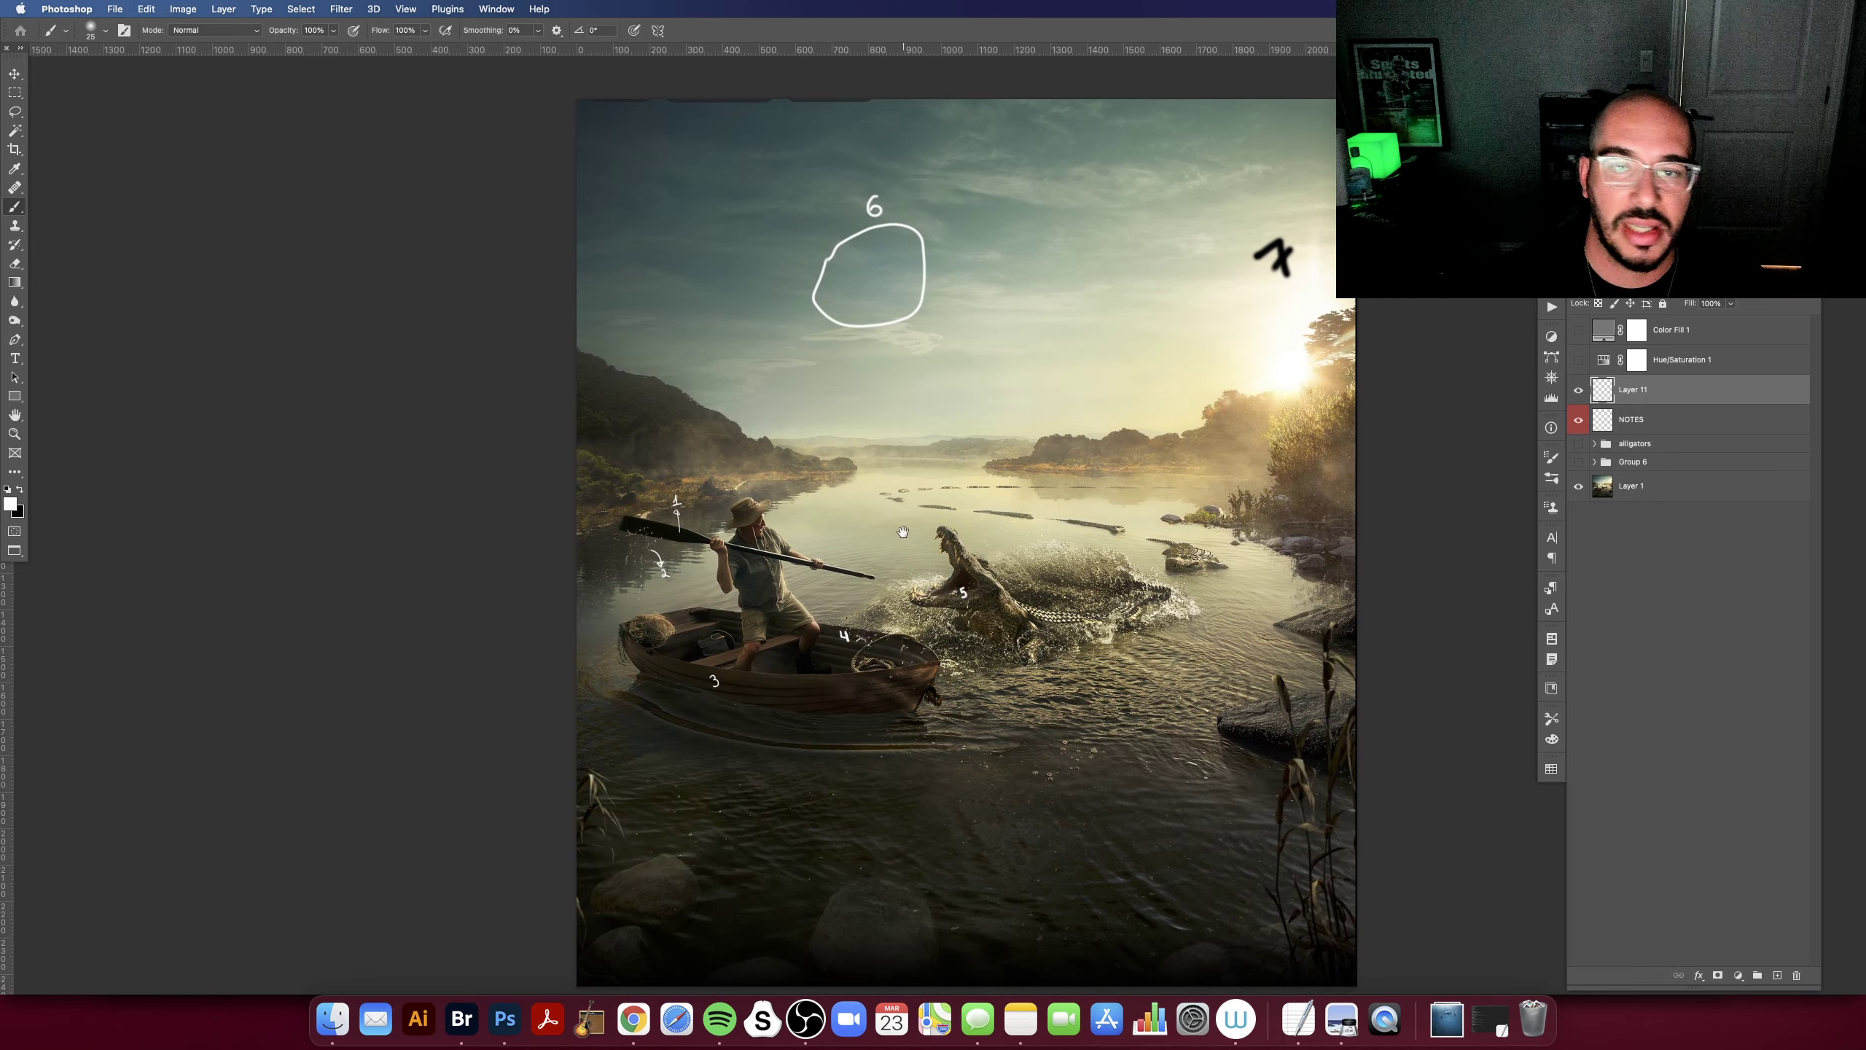
{"action": "scroll", "coordinate": [948, 530], "scroll_direction": "down", "scroll_amount": 2}
{"action": "scroll", "coordinate": [948, 529], "scroll_direction": "right", "scroll_amount": 2}
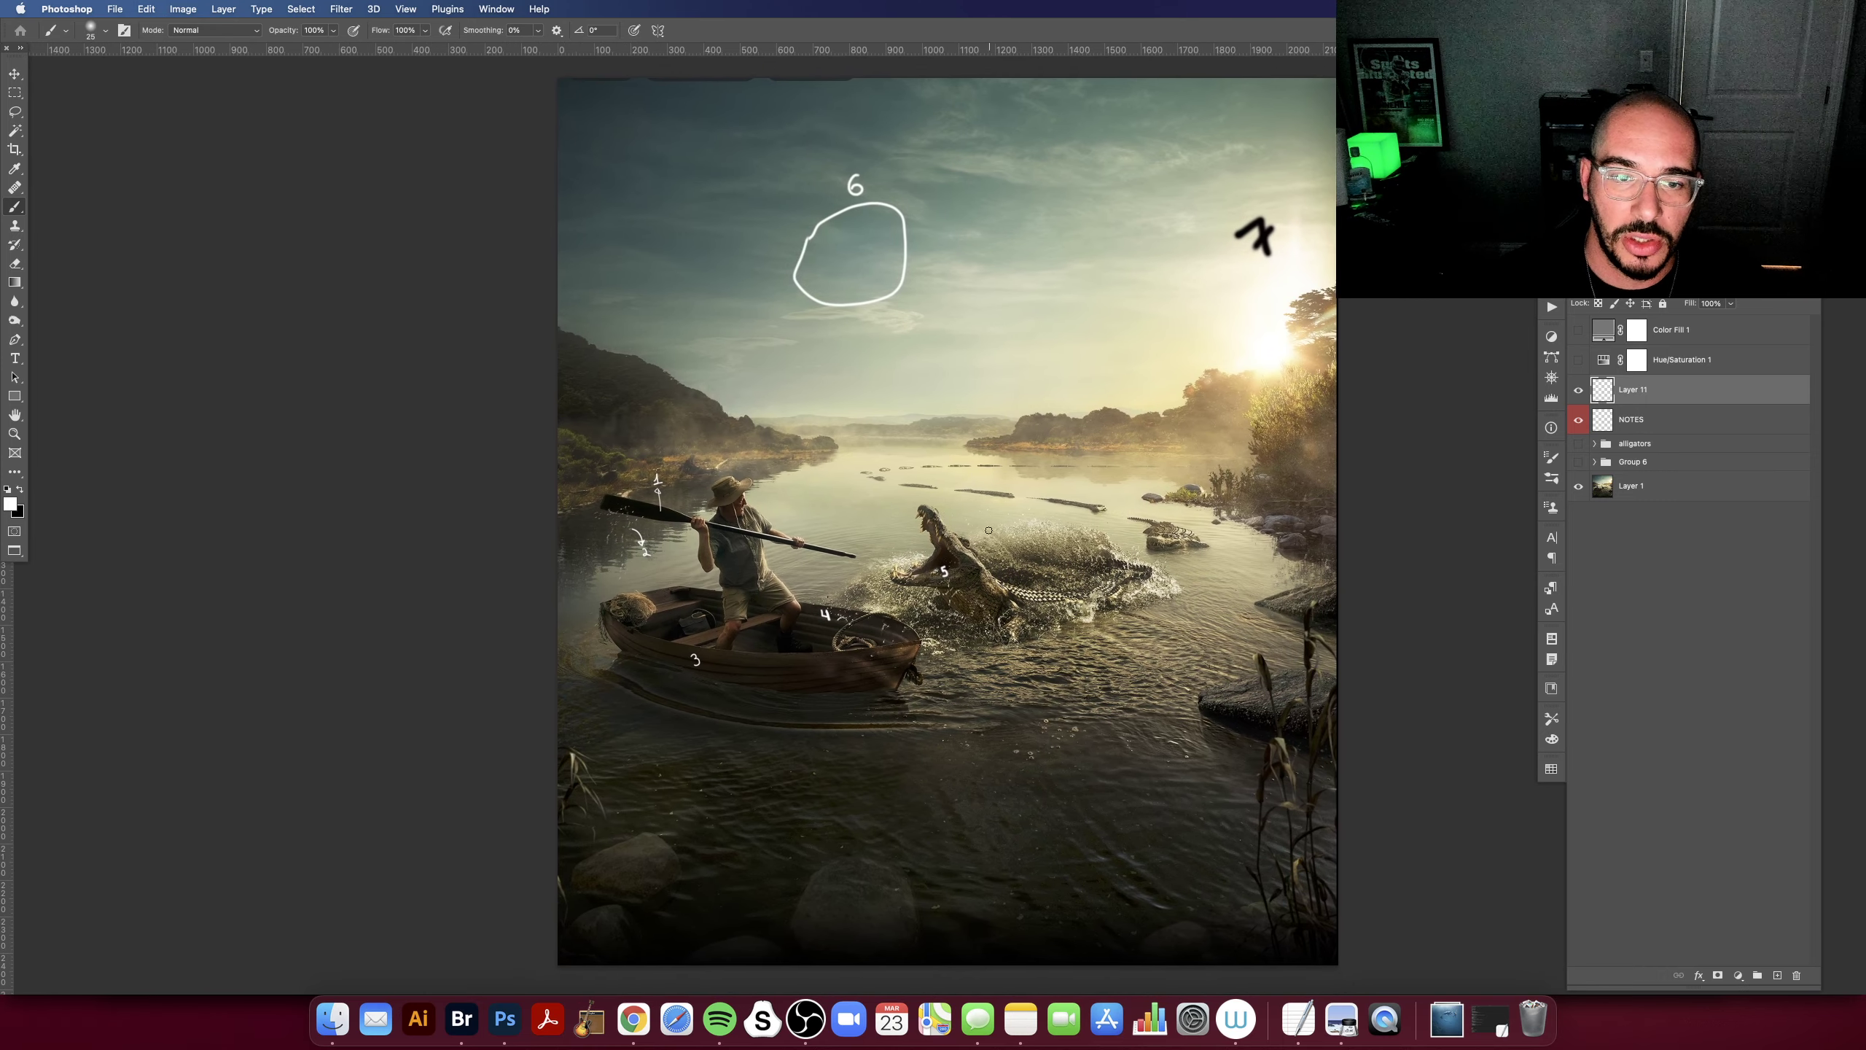
{"action": "scroll", "coordinate": [911, 482], "scroll_direction": "up", "scroll_amount": 2}
{"action": "scroll", "coordinate": [926, 489], "scroll_direction": "up", "scroll_amount": 2}
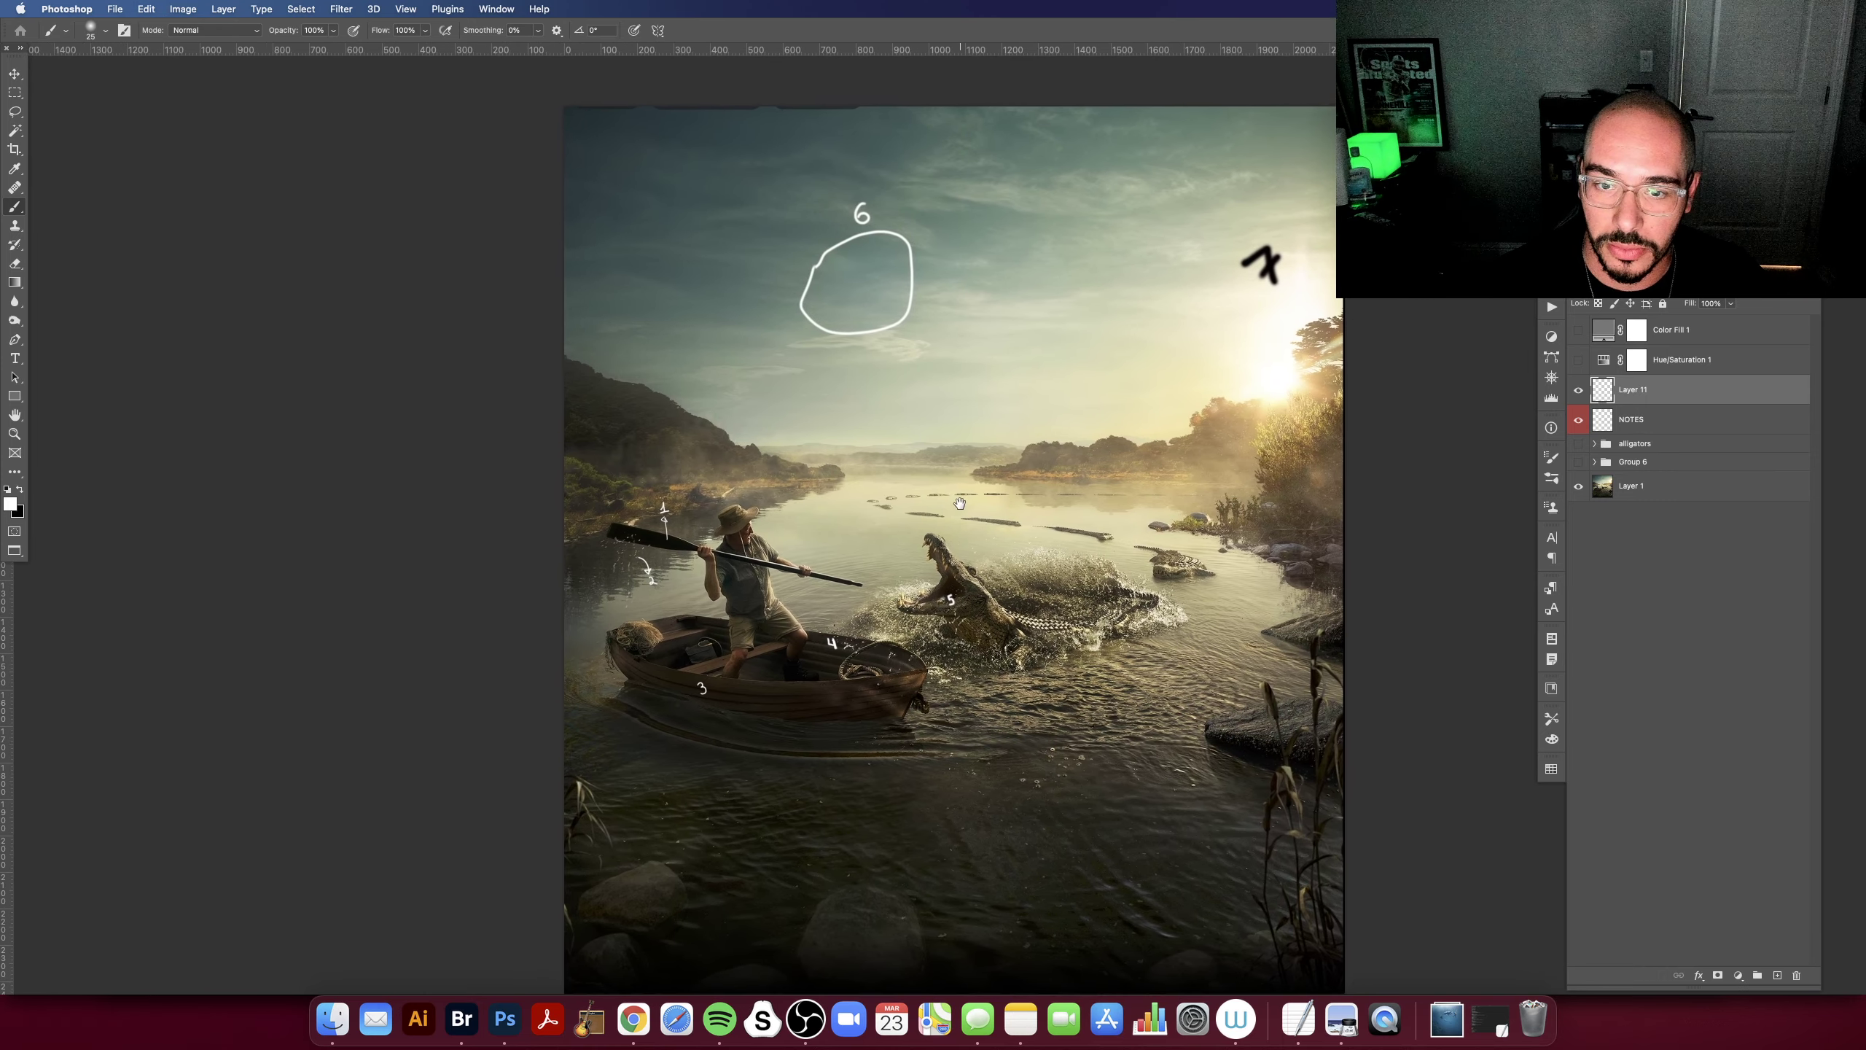
{"action": "scroll", "coordinate": [947, 497], "scroll_direction": "up", "scroll_amount": 1}
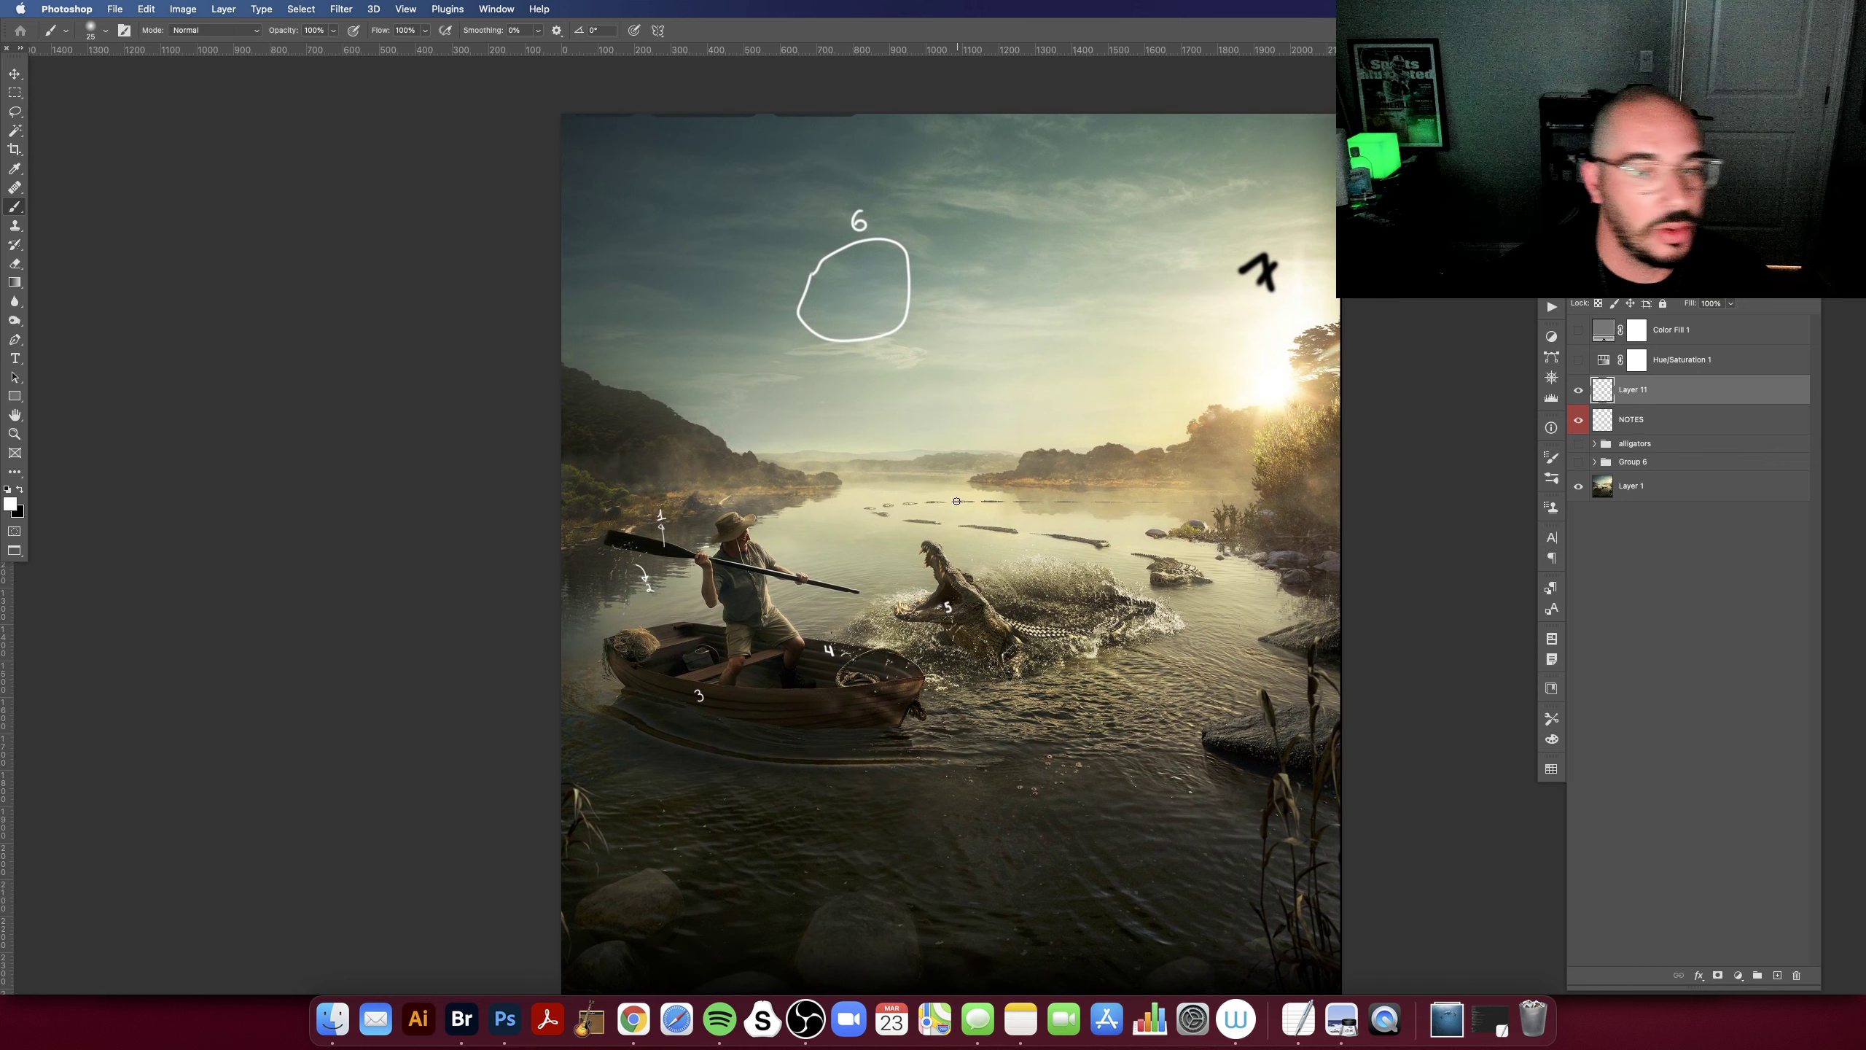
Step: Zoom in on the lunging alligator and its splash, then fit the whole composite on screen
{"action": "key", "text": "z"}
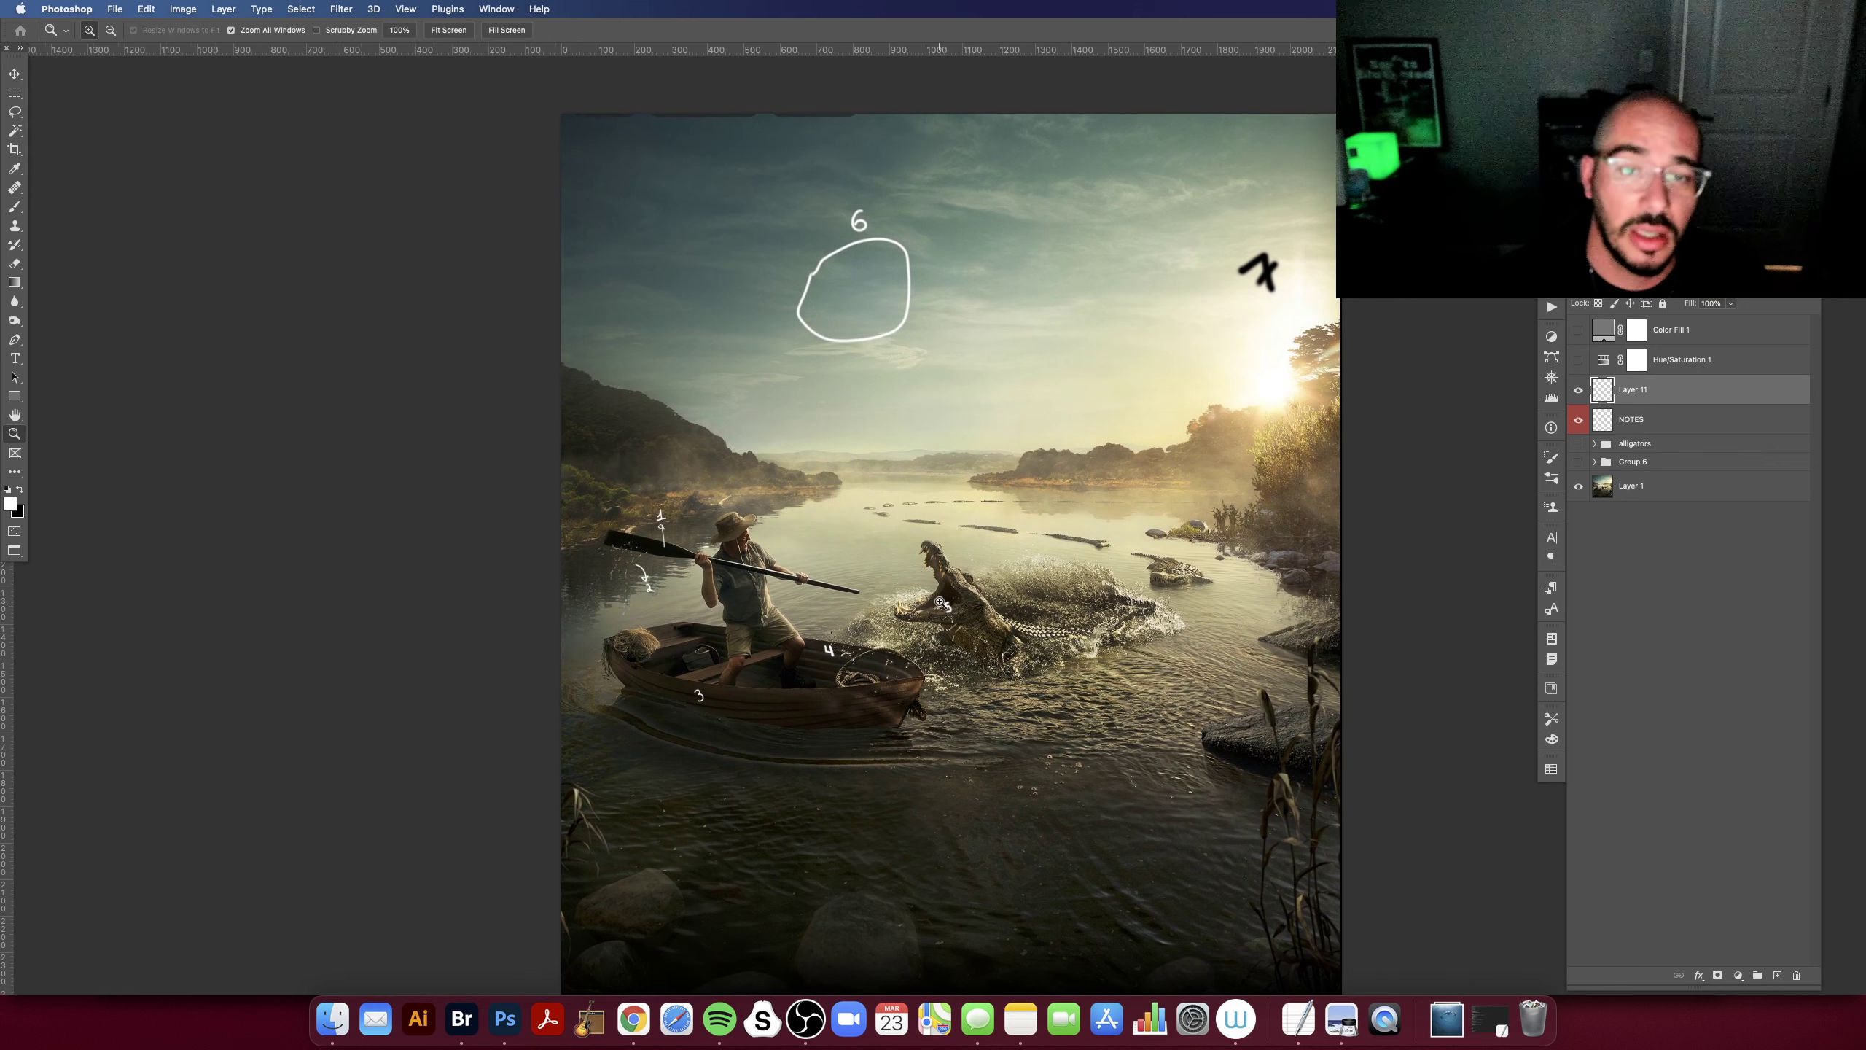
{"action": "left_click", "coordinate": [955, 581]}
{"action": "scroll", "coordinate": [981, 560], "scroll_direction": "right", "scroll_amount": 4}
{"action": "scroll", "coordinate": [981, 561], "scroll_direction": "down", "scroll_amount": 1}
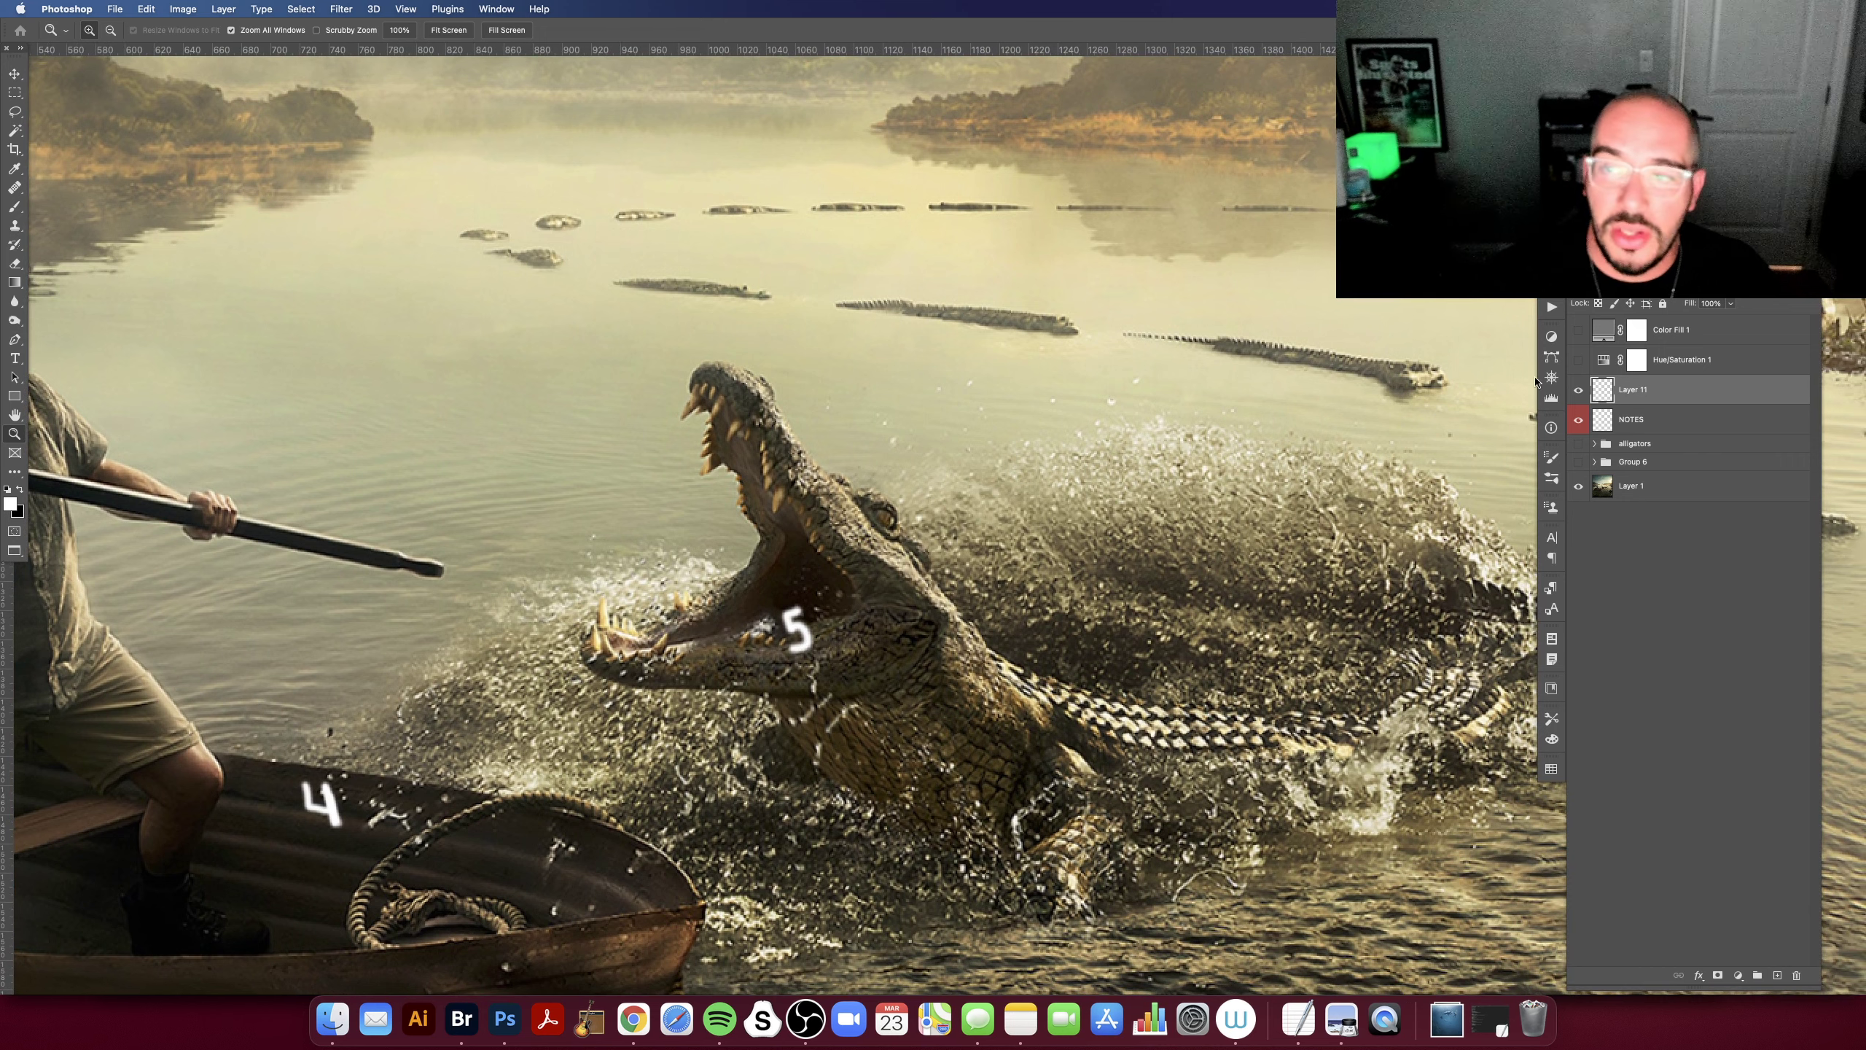
{"action": "left_click_drag", "start_coordinate": [1031, 474], "coordinate": [1019, 458]}
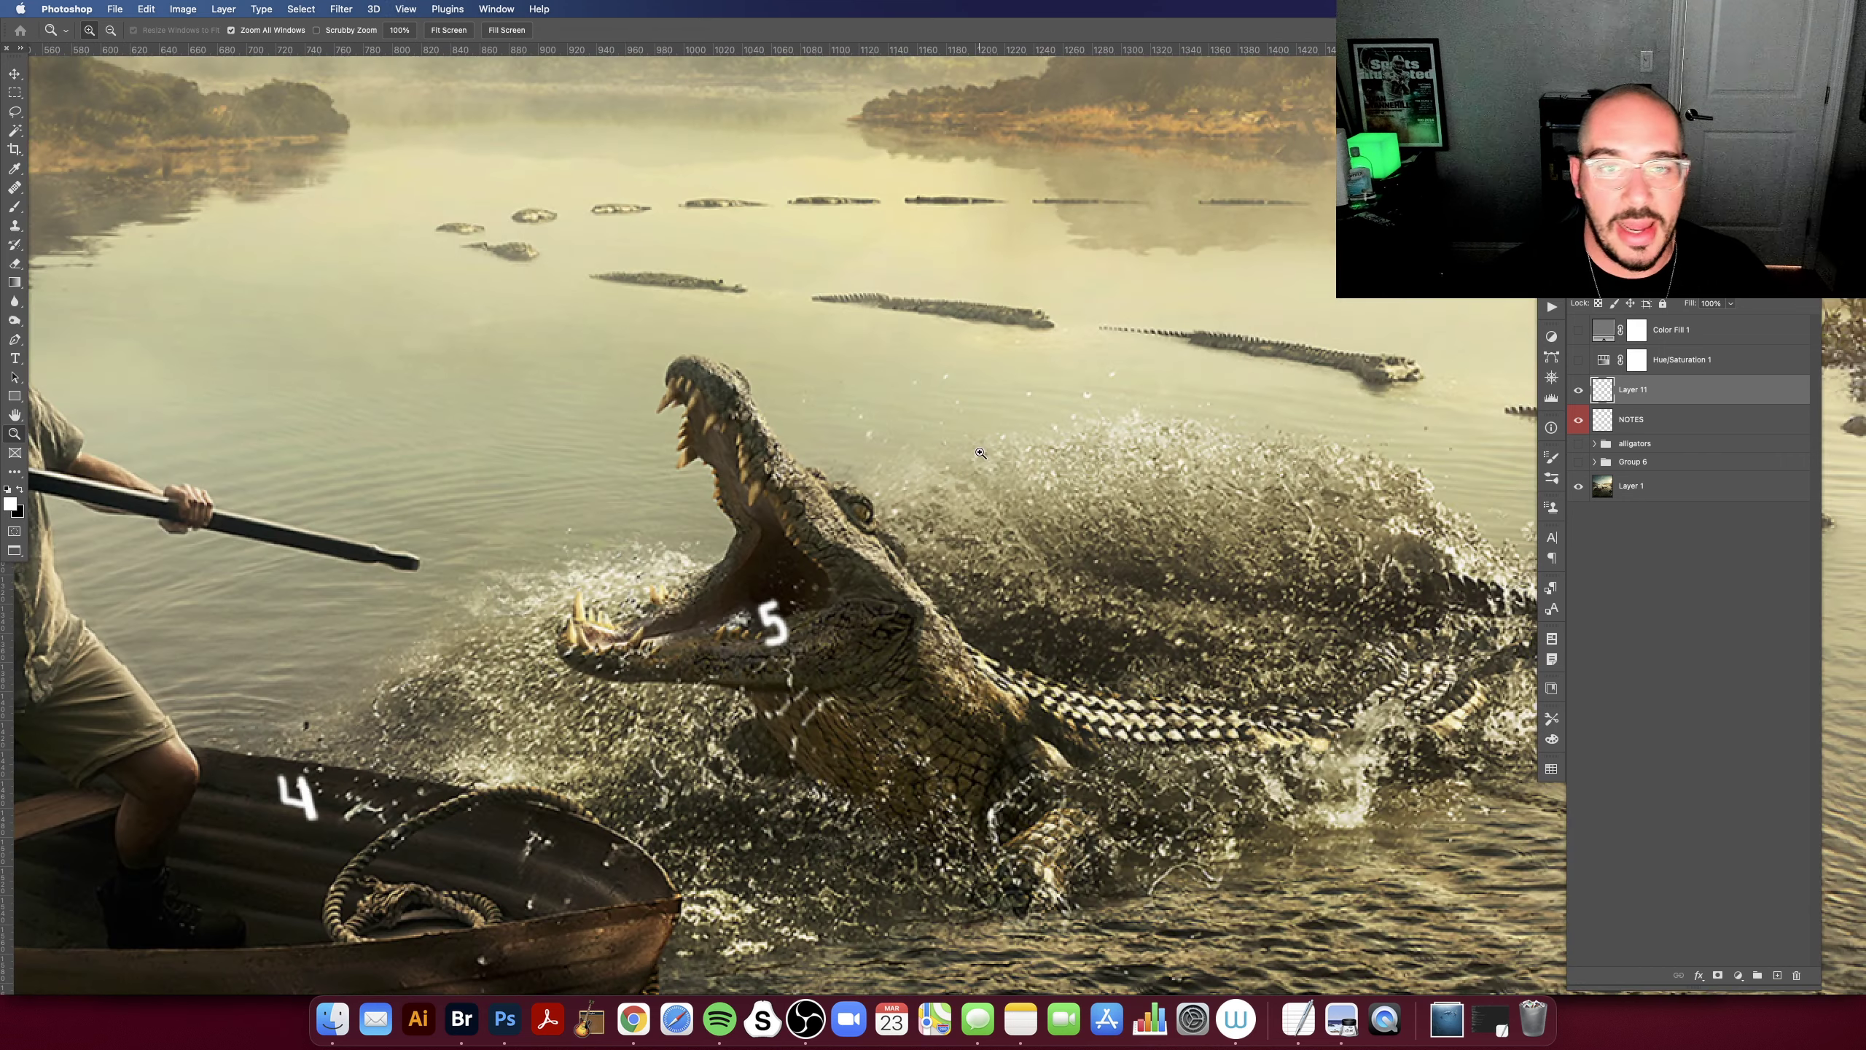
{"action": "left_click_drag", "start_coordinate": [1052, 380], "coordinate": [802, 509]}
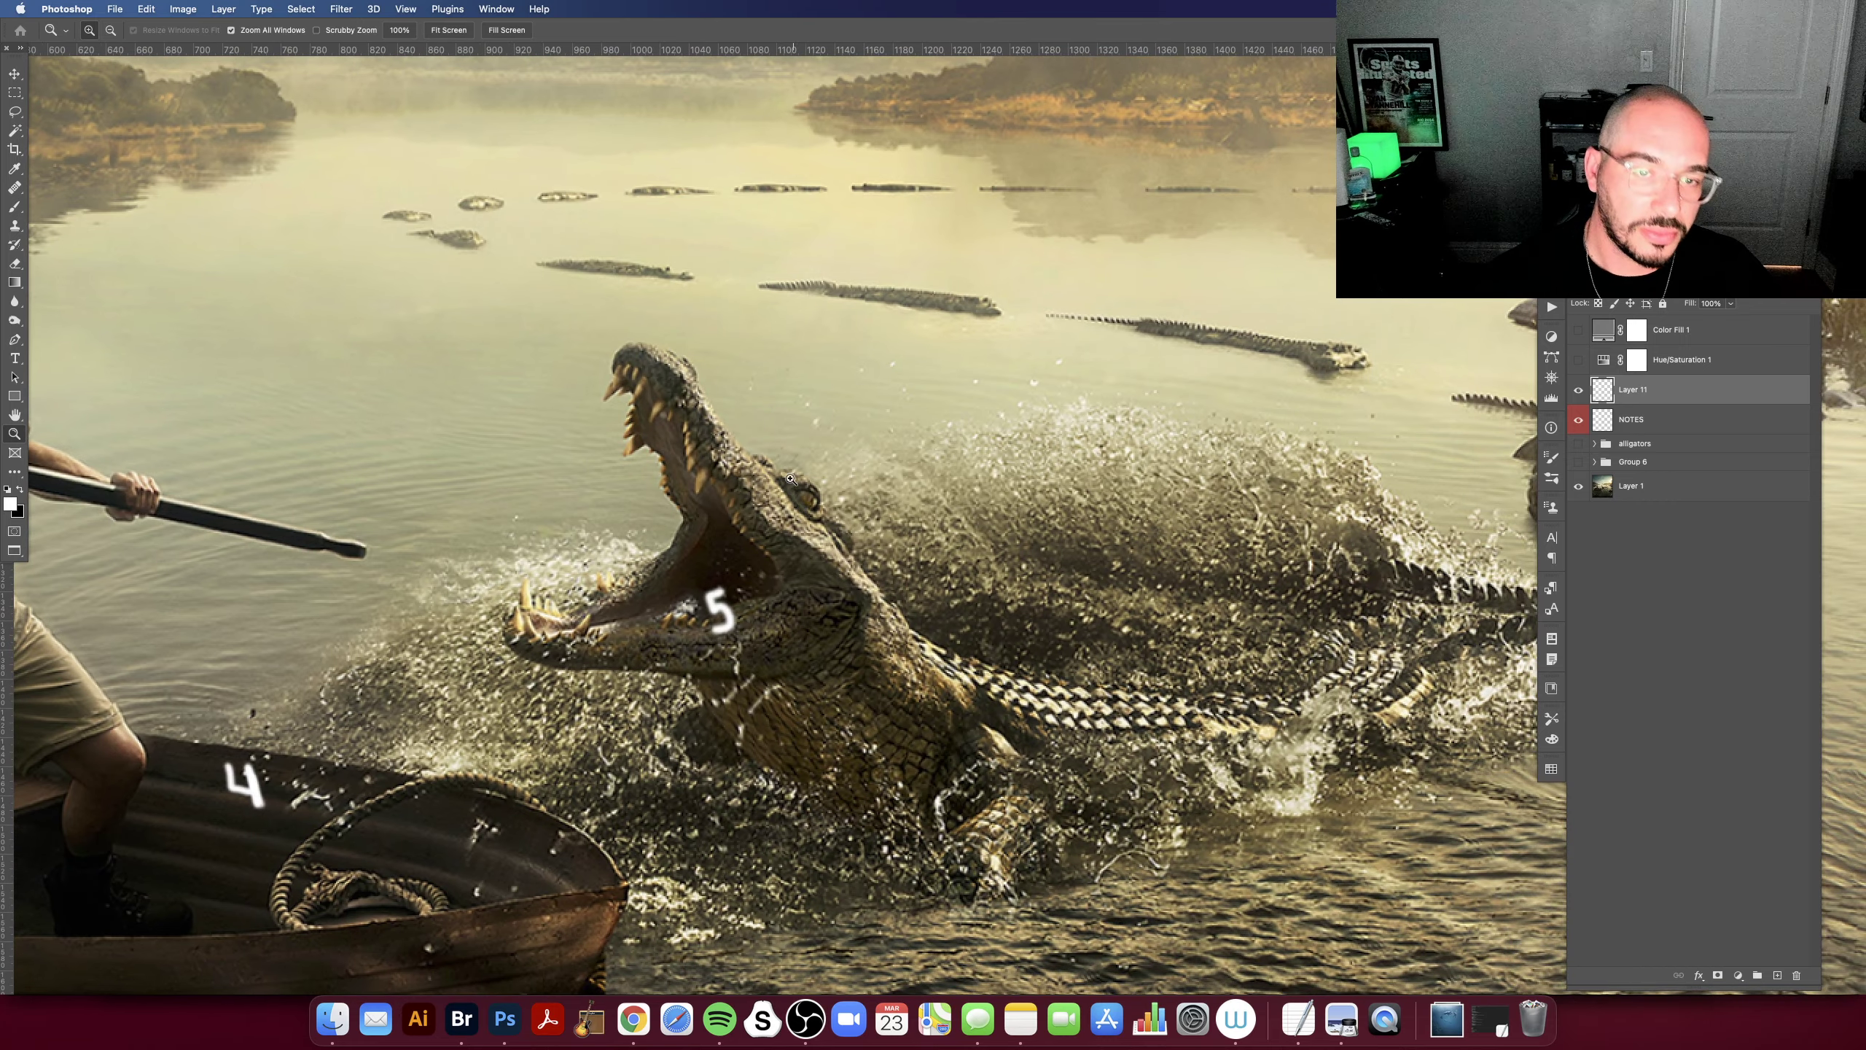
{"action": "left_click", "coordinate": [990, 412]}
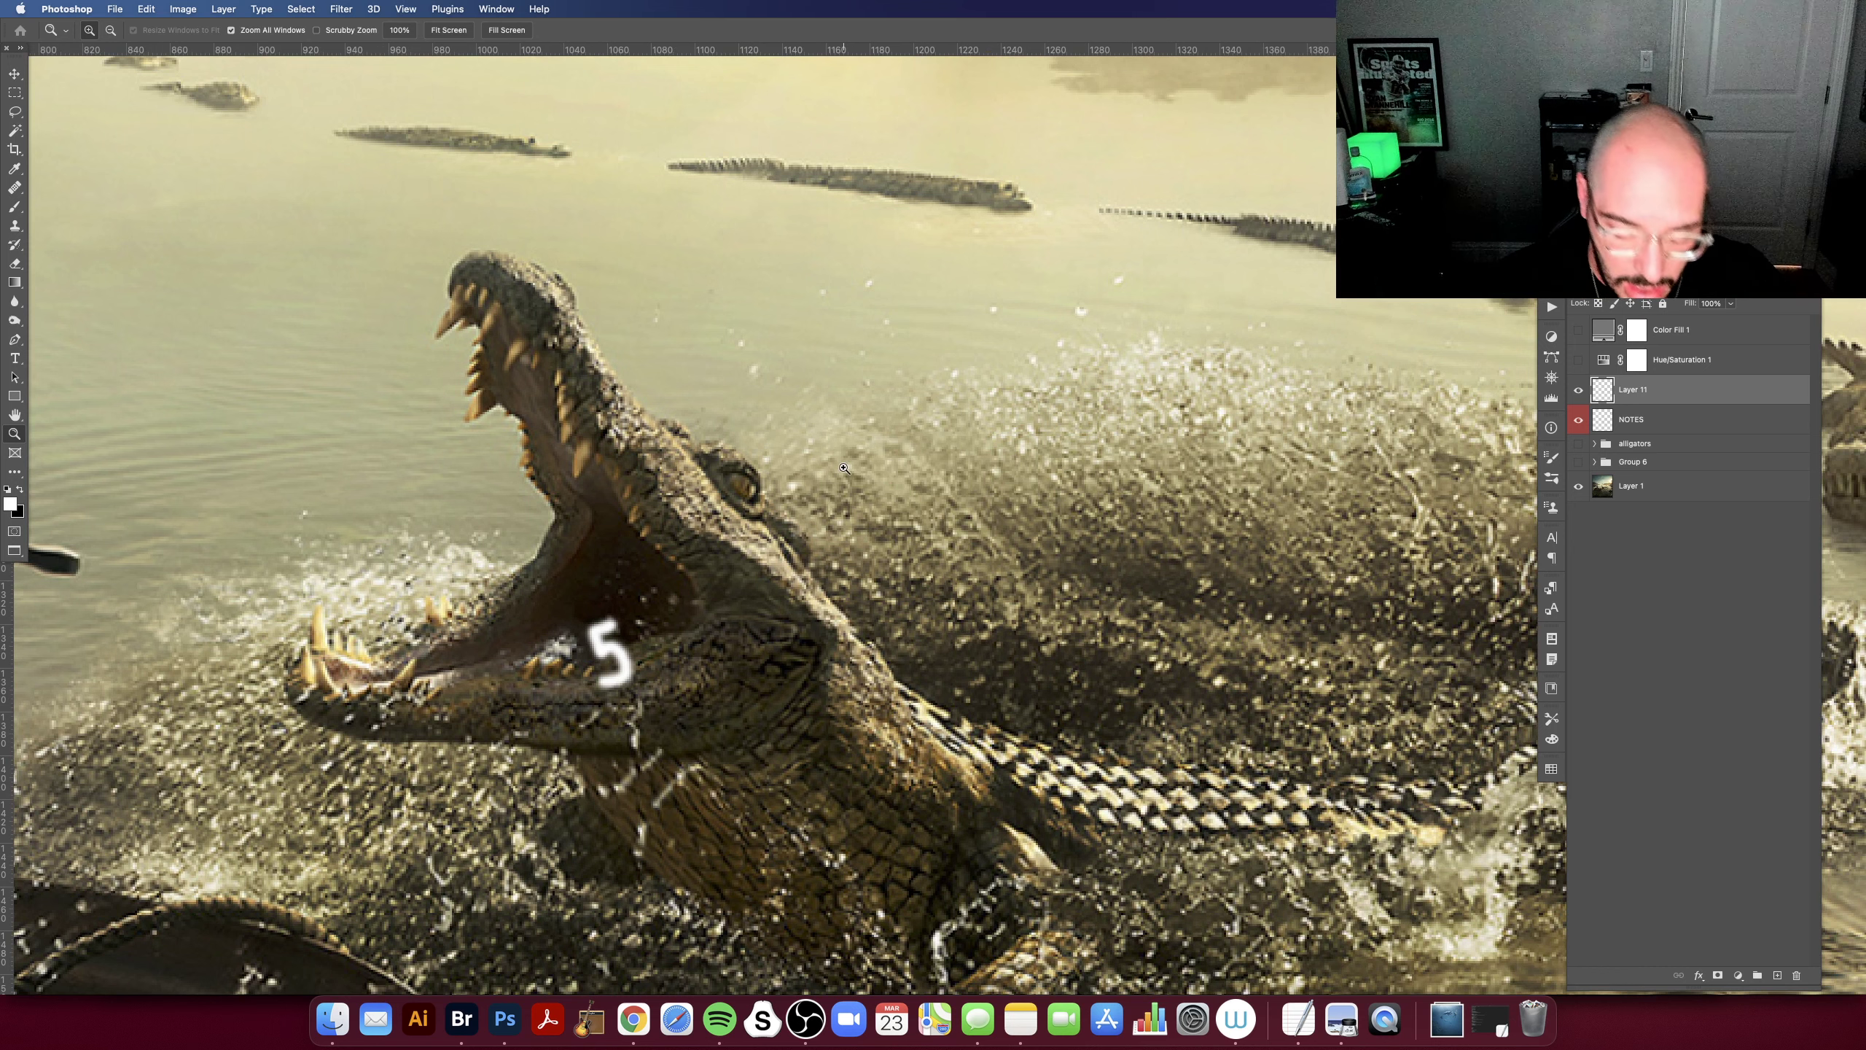
{"action": "key", "text": "ctrl+0"}
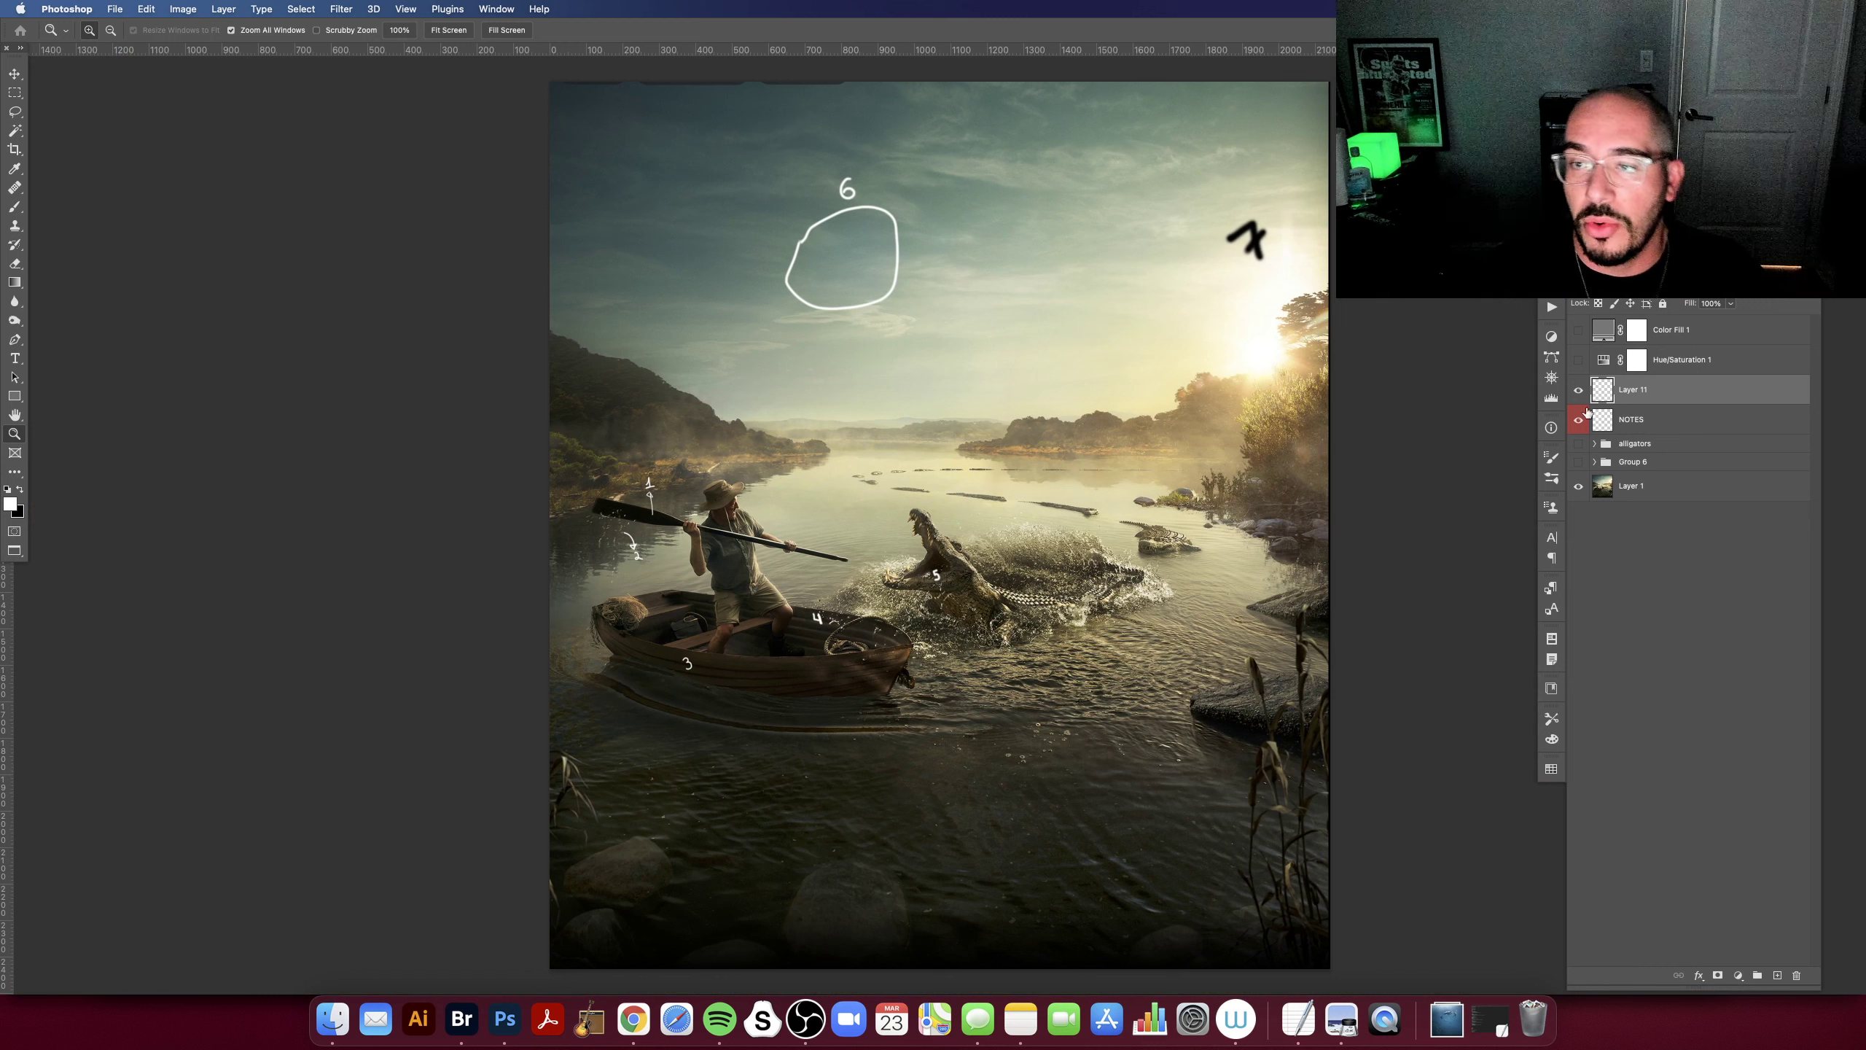
Step: Show the alligators reference group, move it above Layer 11, and zoom into its photos
{"action": "left_click", "coordinate": [1577, 444]}
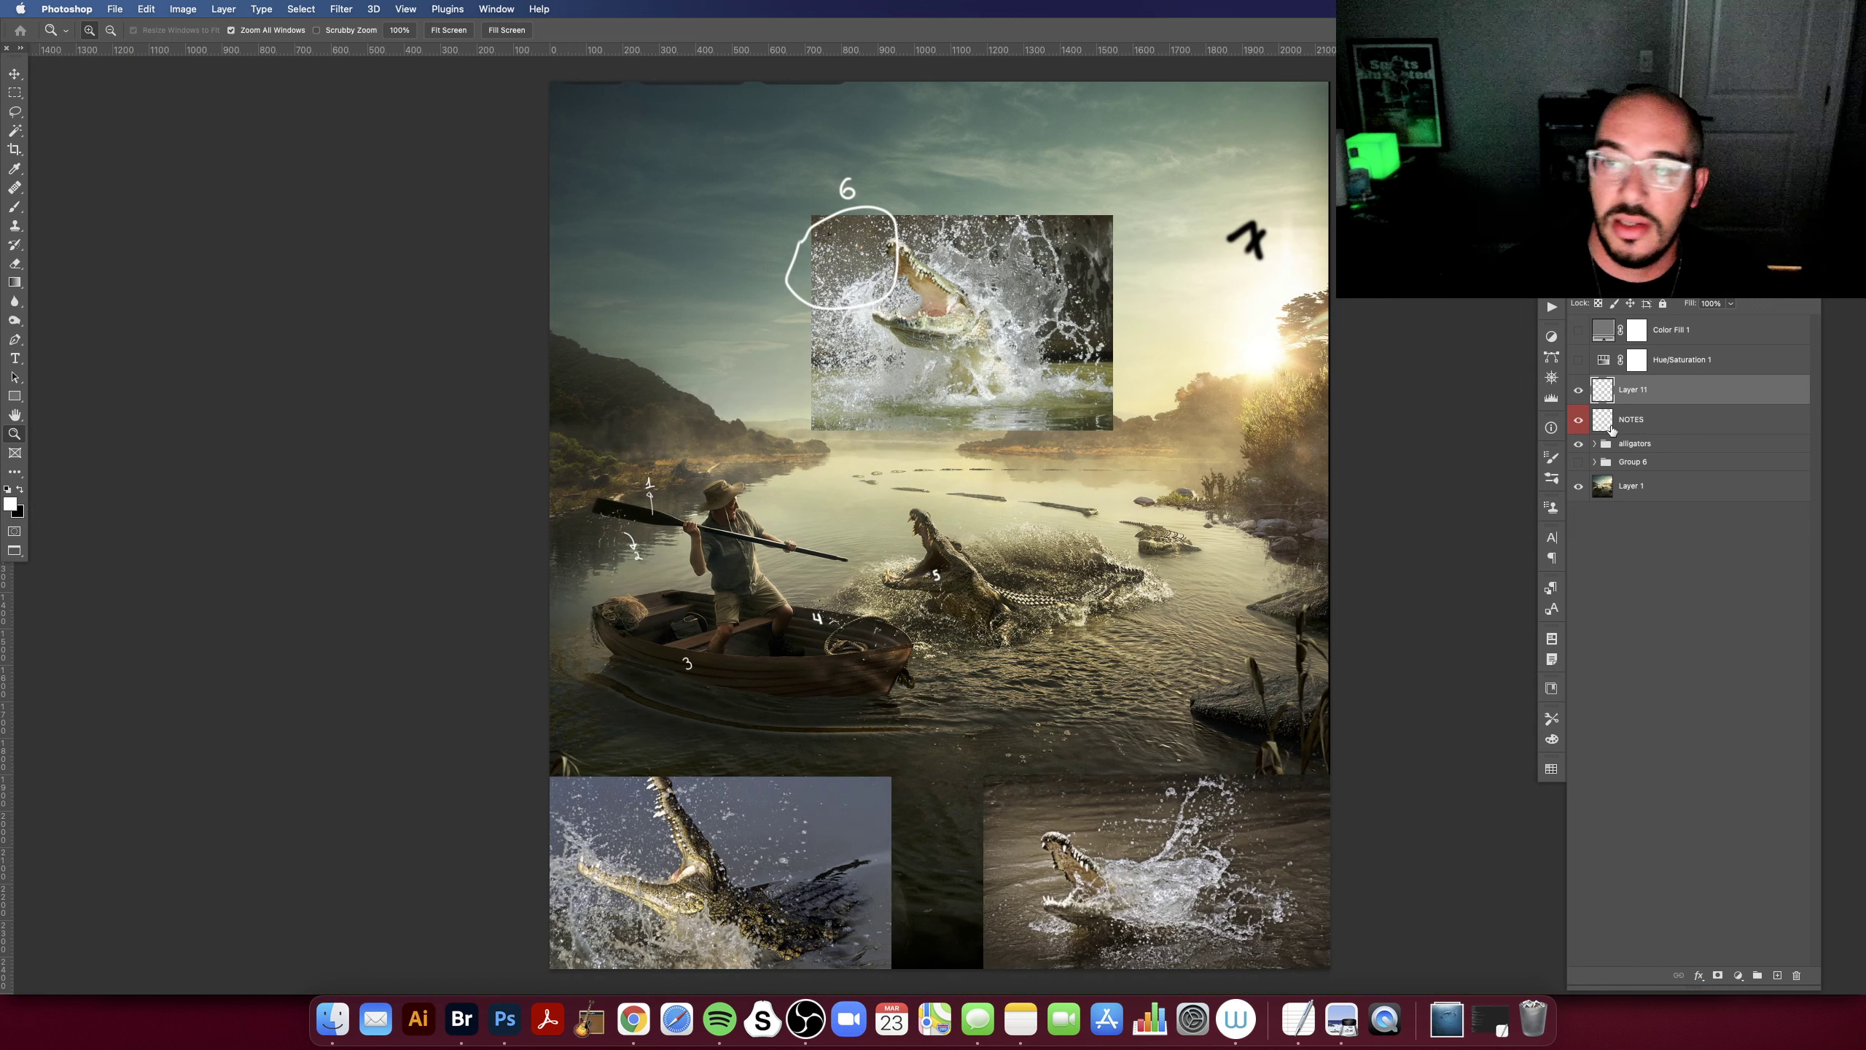
{"action": "left_click_drag", "start_coordinate": [1629, 448], "coordinate": [1632, 376]}
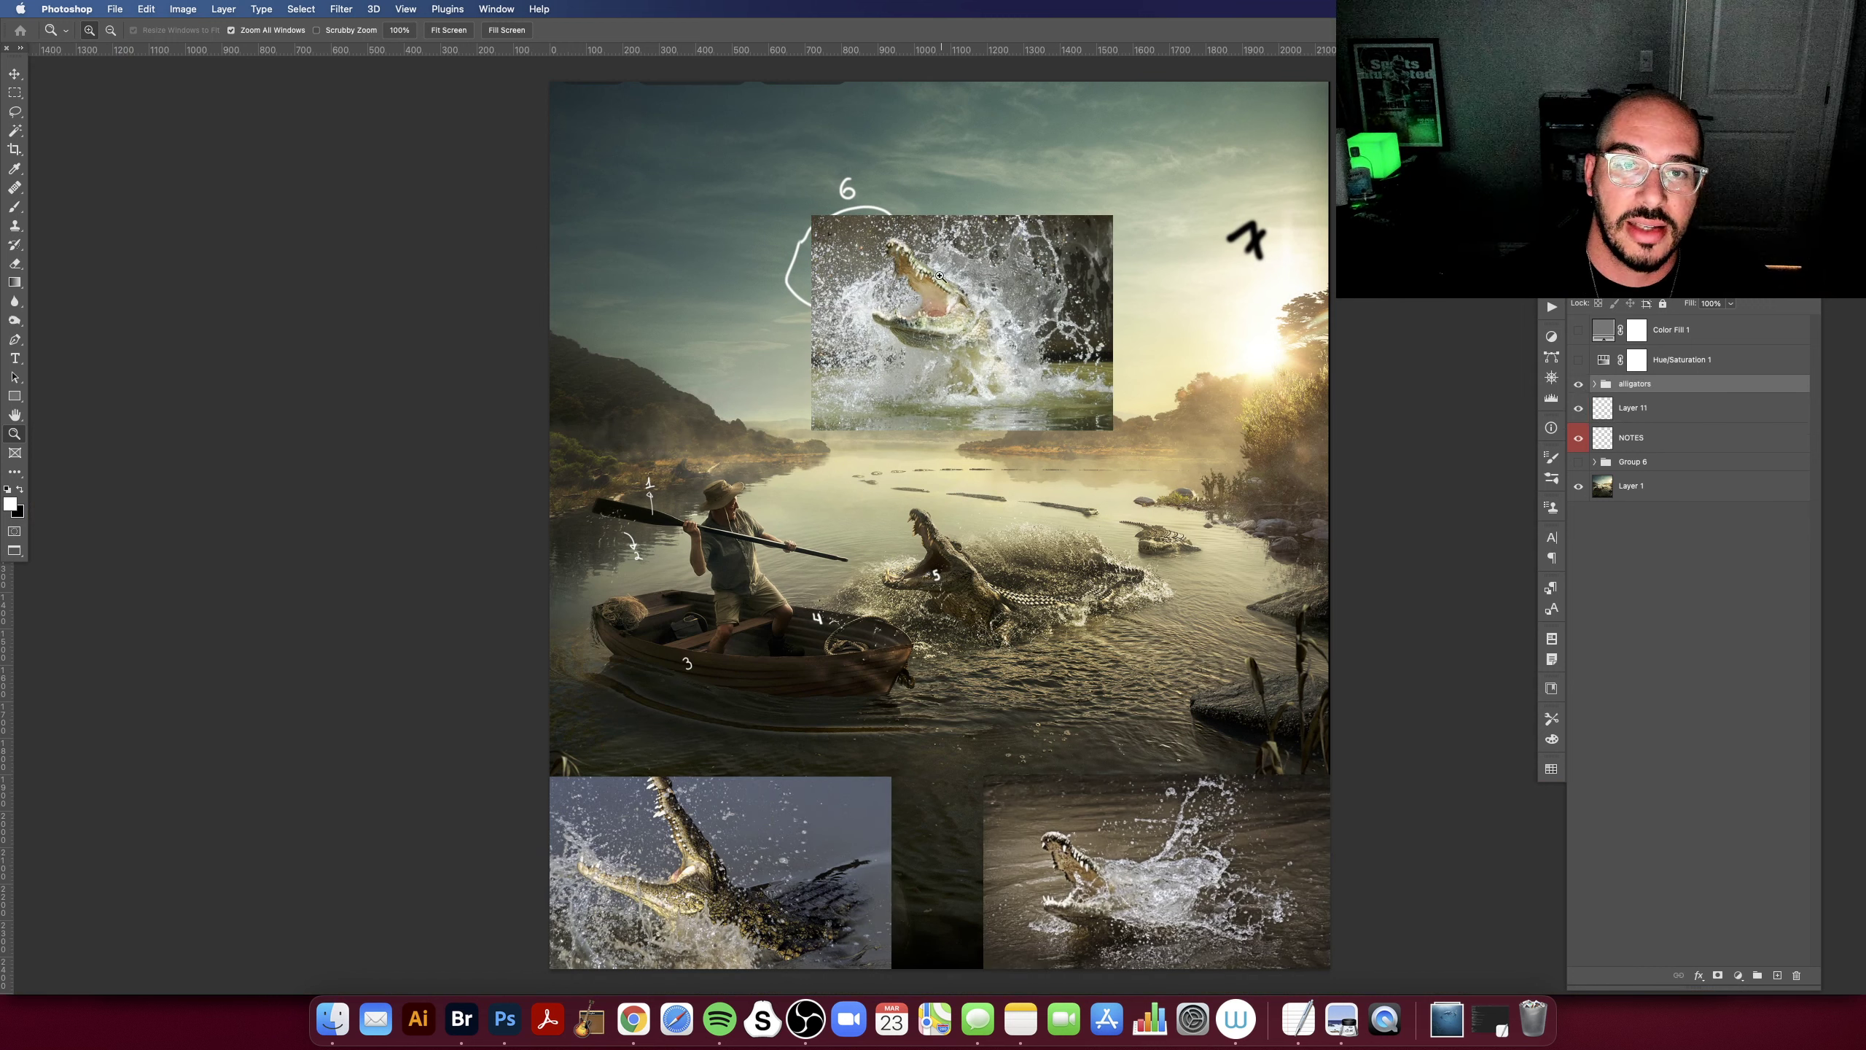
{"action": "left_click", "coordinate": [711, 884]}
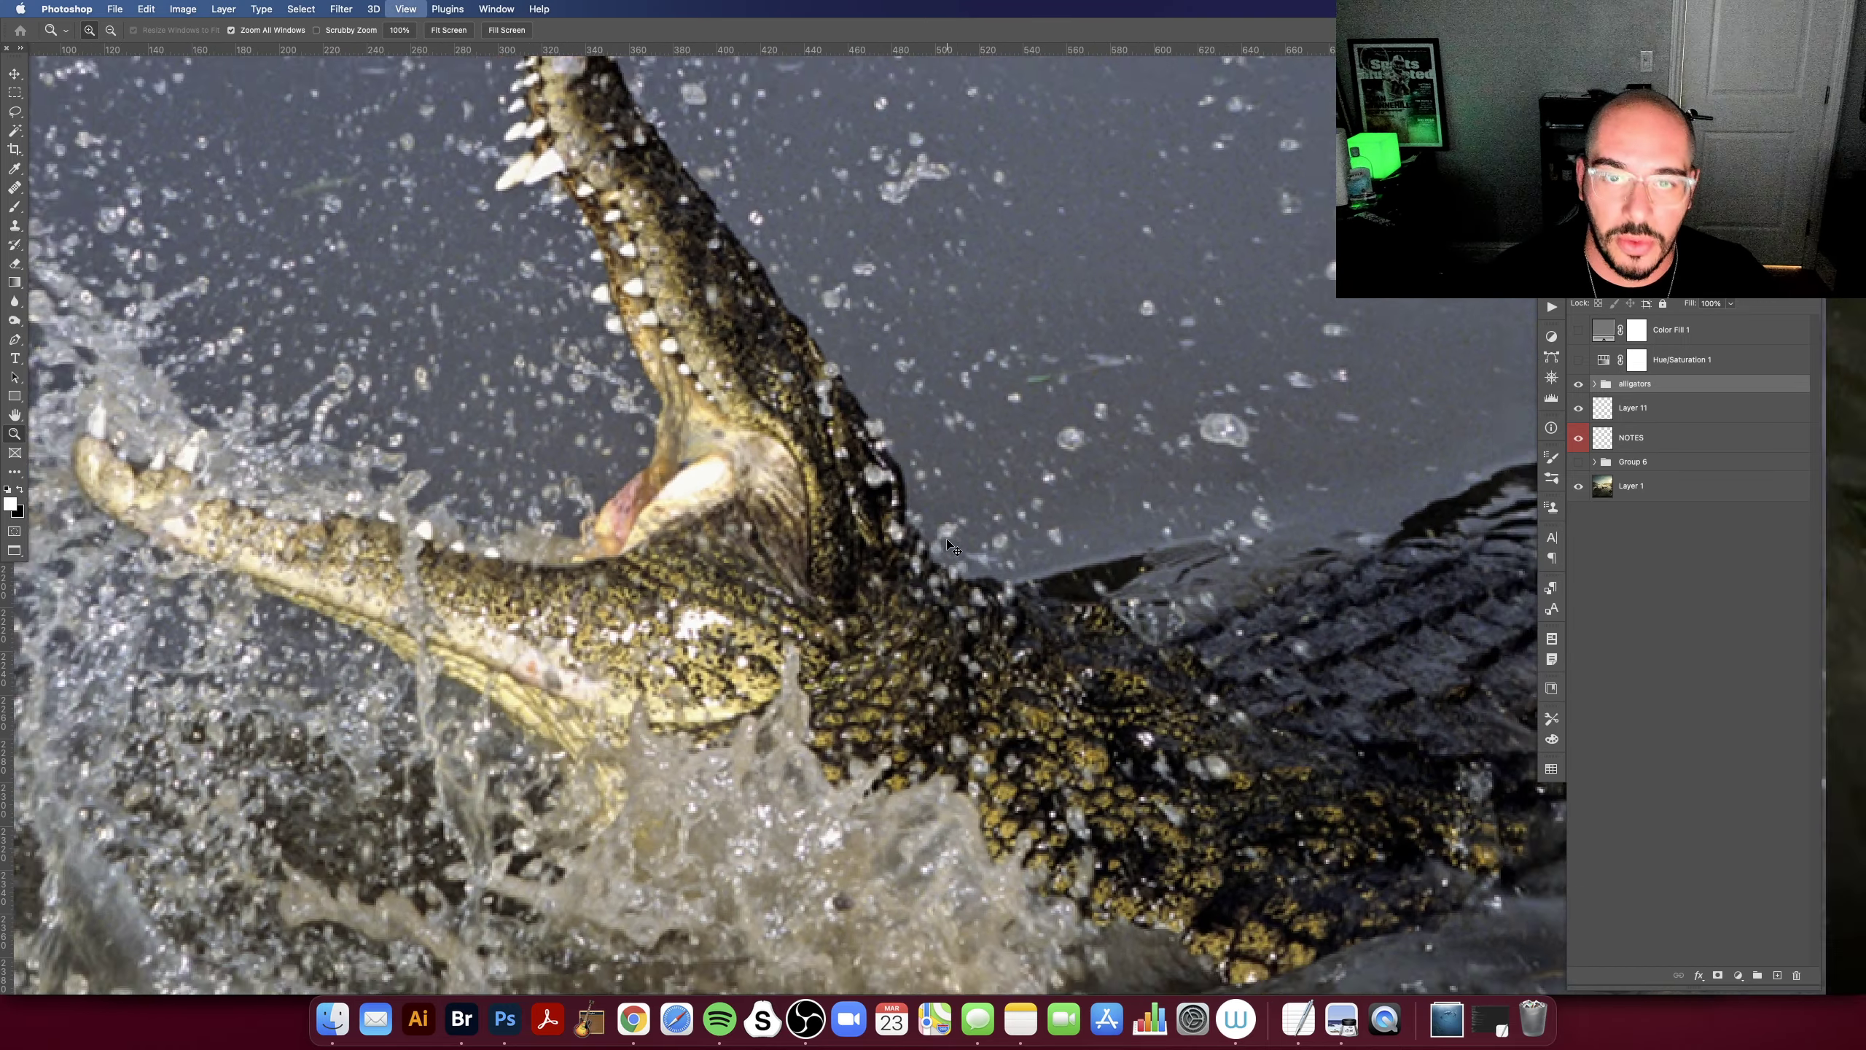
{"action": "left_click", "coordinate": [946, 538], "text": "alt"}
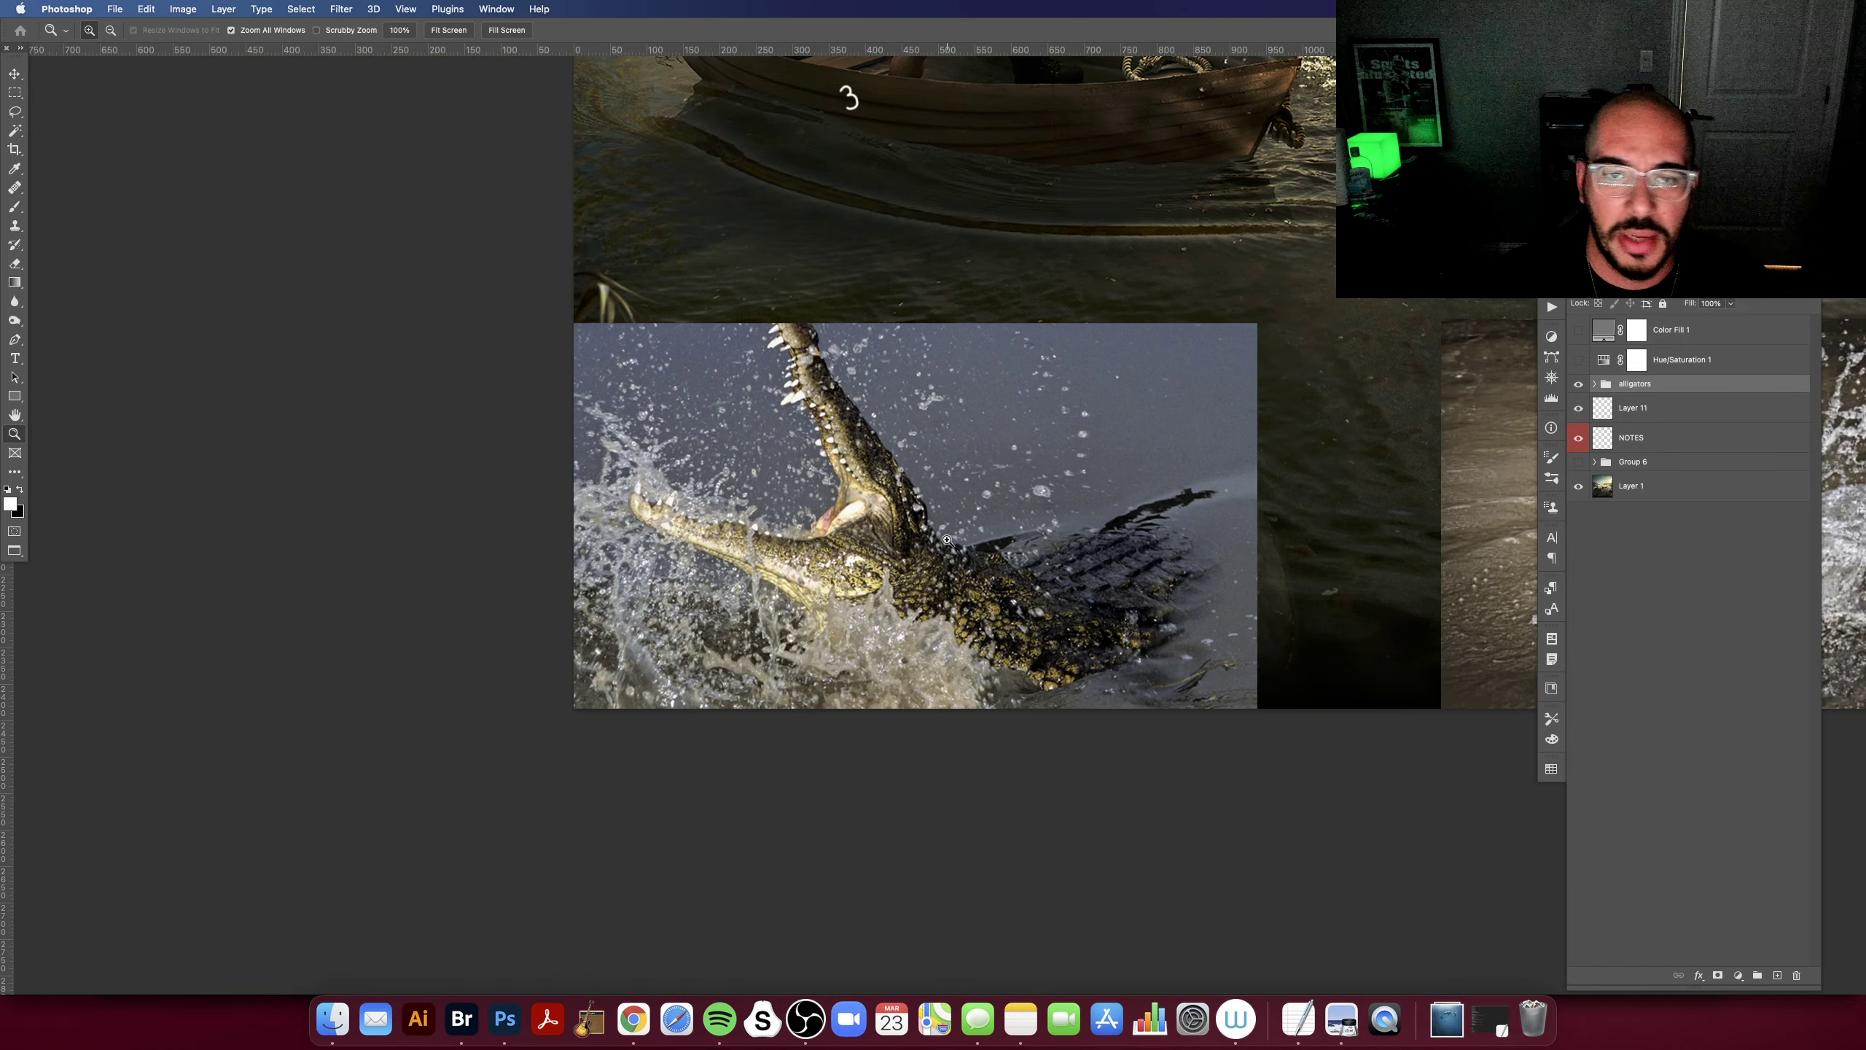
{"action": "left_click_drag", "start_coordinate": [1272, 384], "coordinate": [982, 494]}
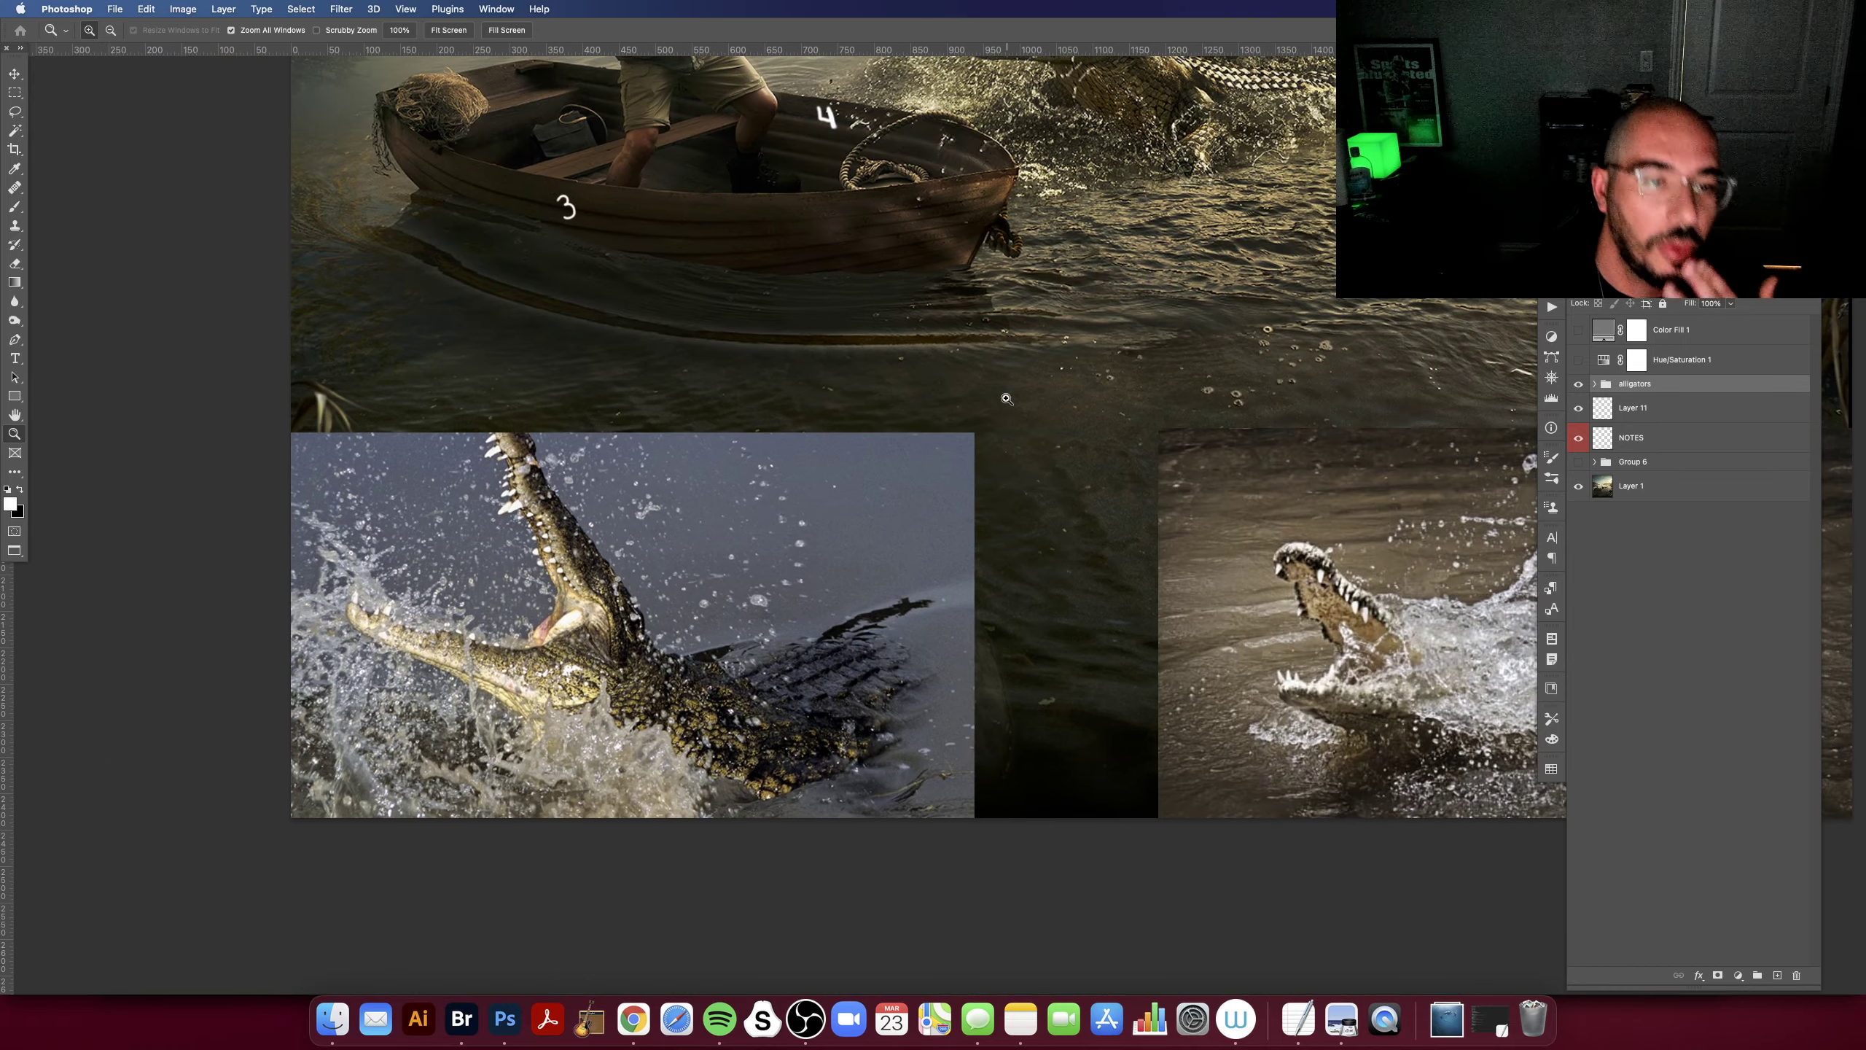
Step: Pan around the alligator reference photos to compare them with the composite
{"action": "scroll", "coordinate": [1029, 363], "scroll_direction": "right", "scroll_amount": 5}
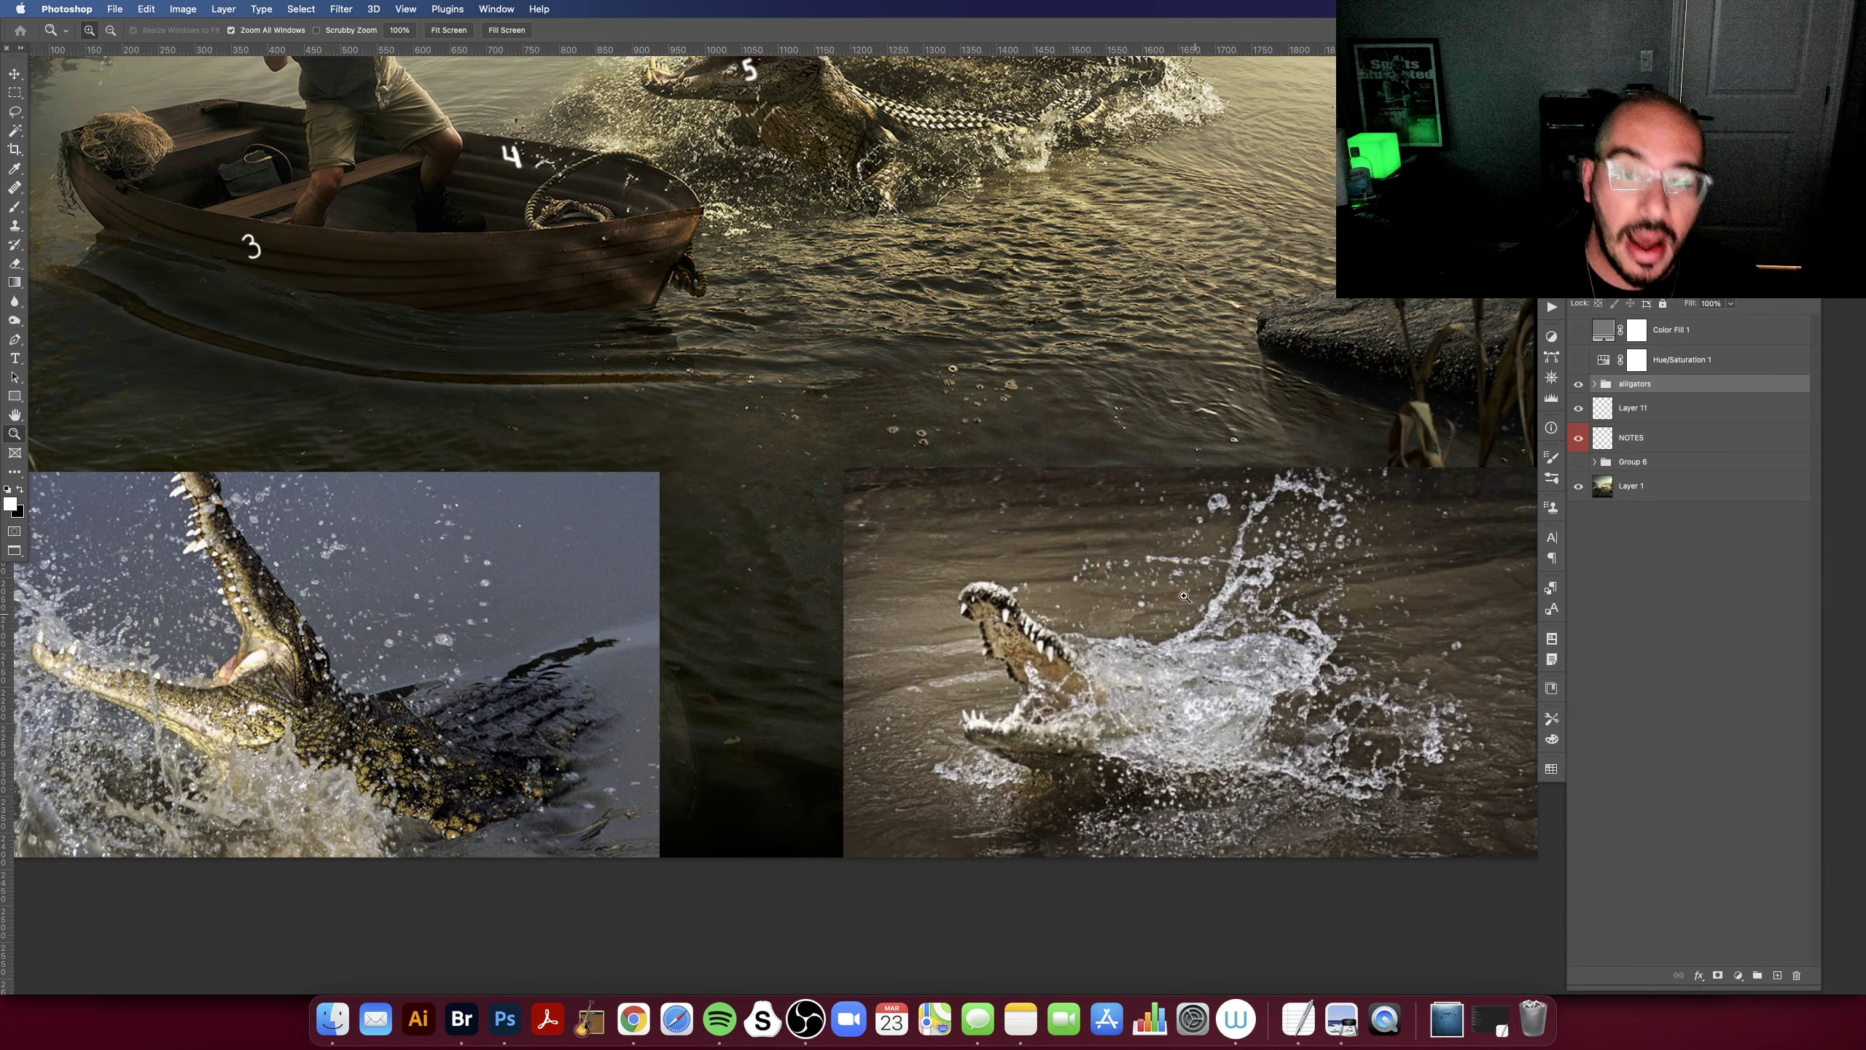
{"action": "scroll", "coordinate": [1175, 500], "scroll_direction": "left", "scroll_amount": 2}
{"action": "scroll", "coordinate": [1183, 530], "scroll_direction": "up", "scroll_amount": 3}
{"action": "scroll", "coordinate": [1205, 588], "scroll_direction": "up", "scroll_amount": 5}
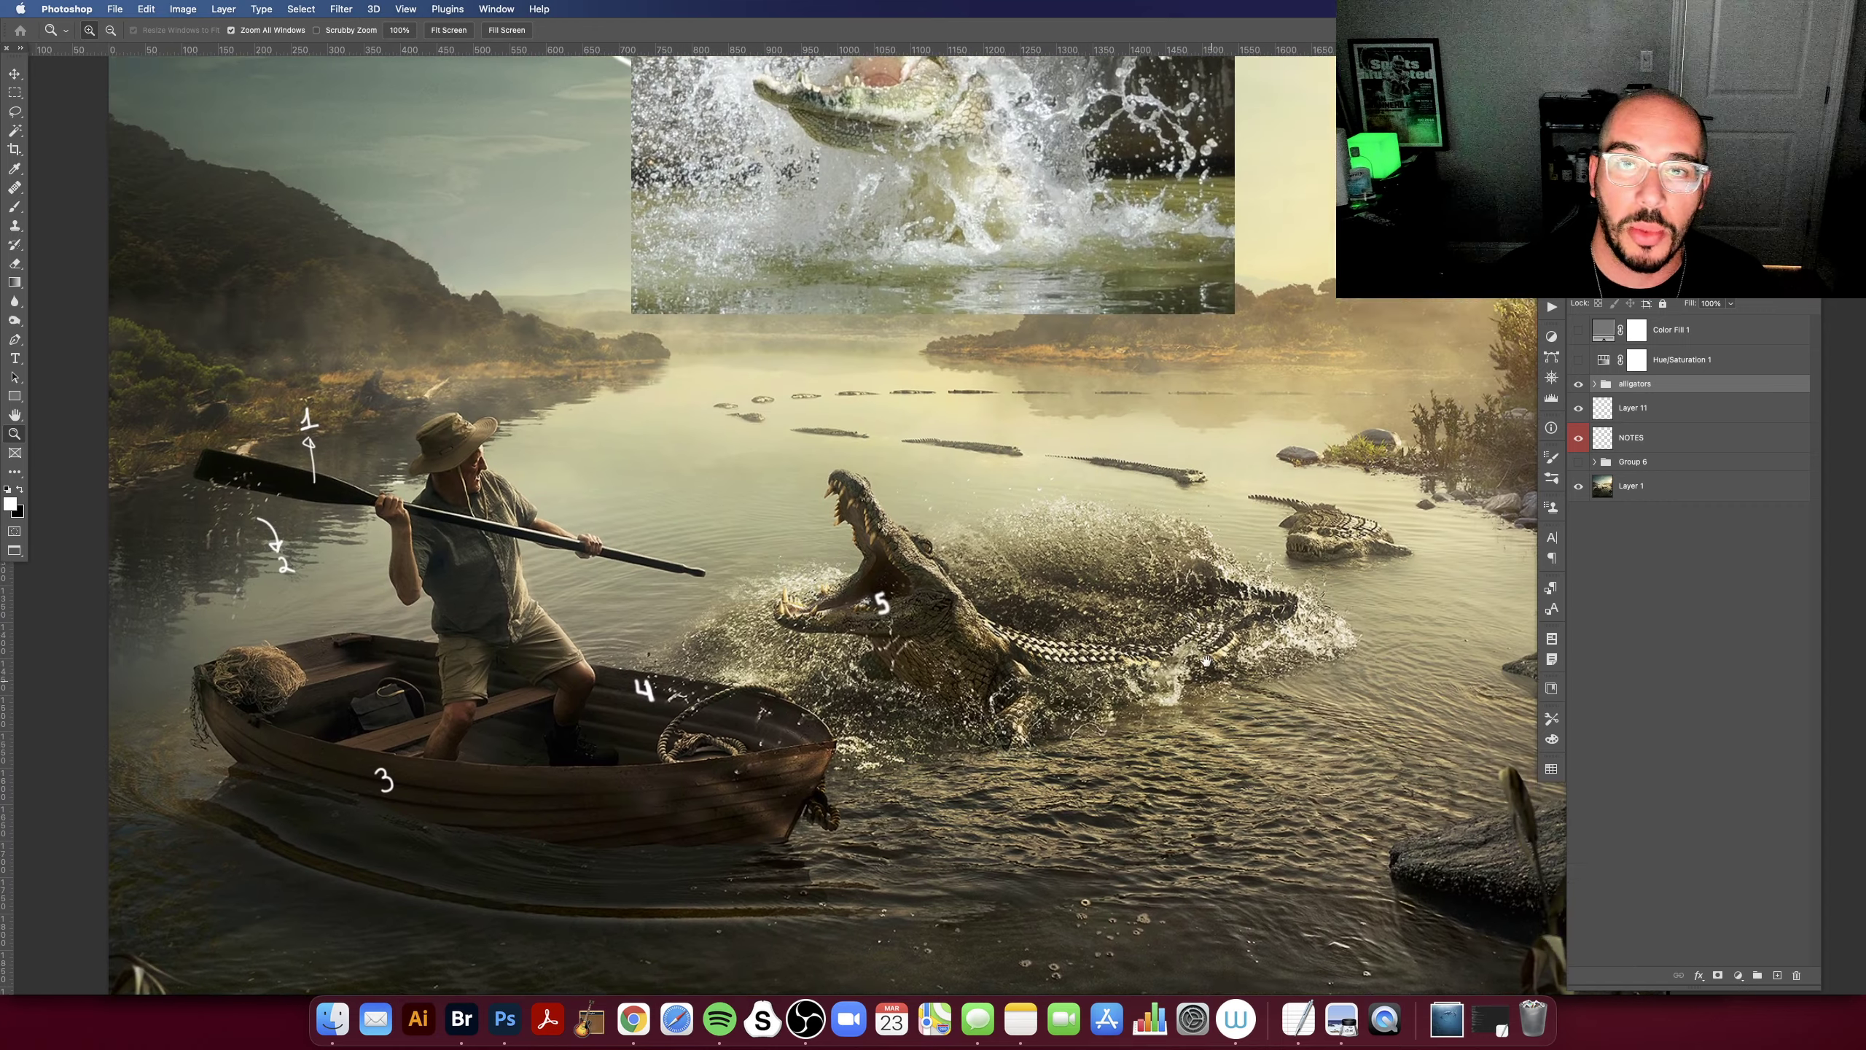
{"action": "scroll", "coordinate": [1225, 650], "scroll_direction": "up", "scroll_amount": 3}
{"action": "scroll", "coordinate": [1225, 650], "scroll_direction": "up", "scroll_amount": 1}
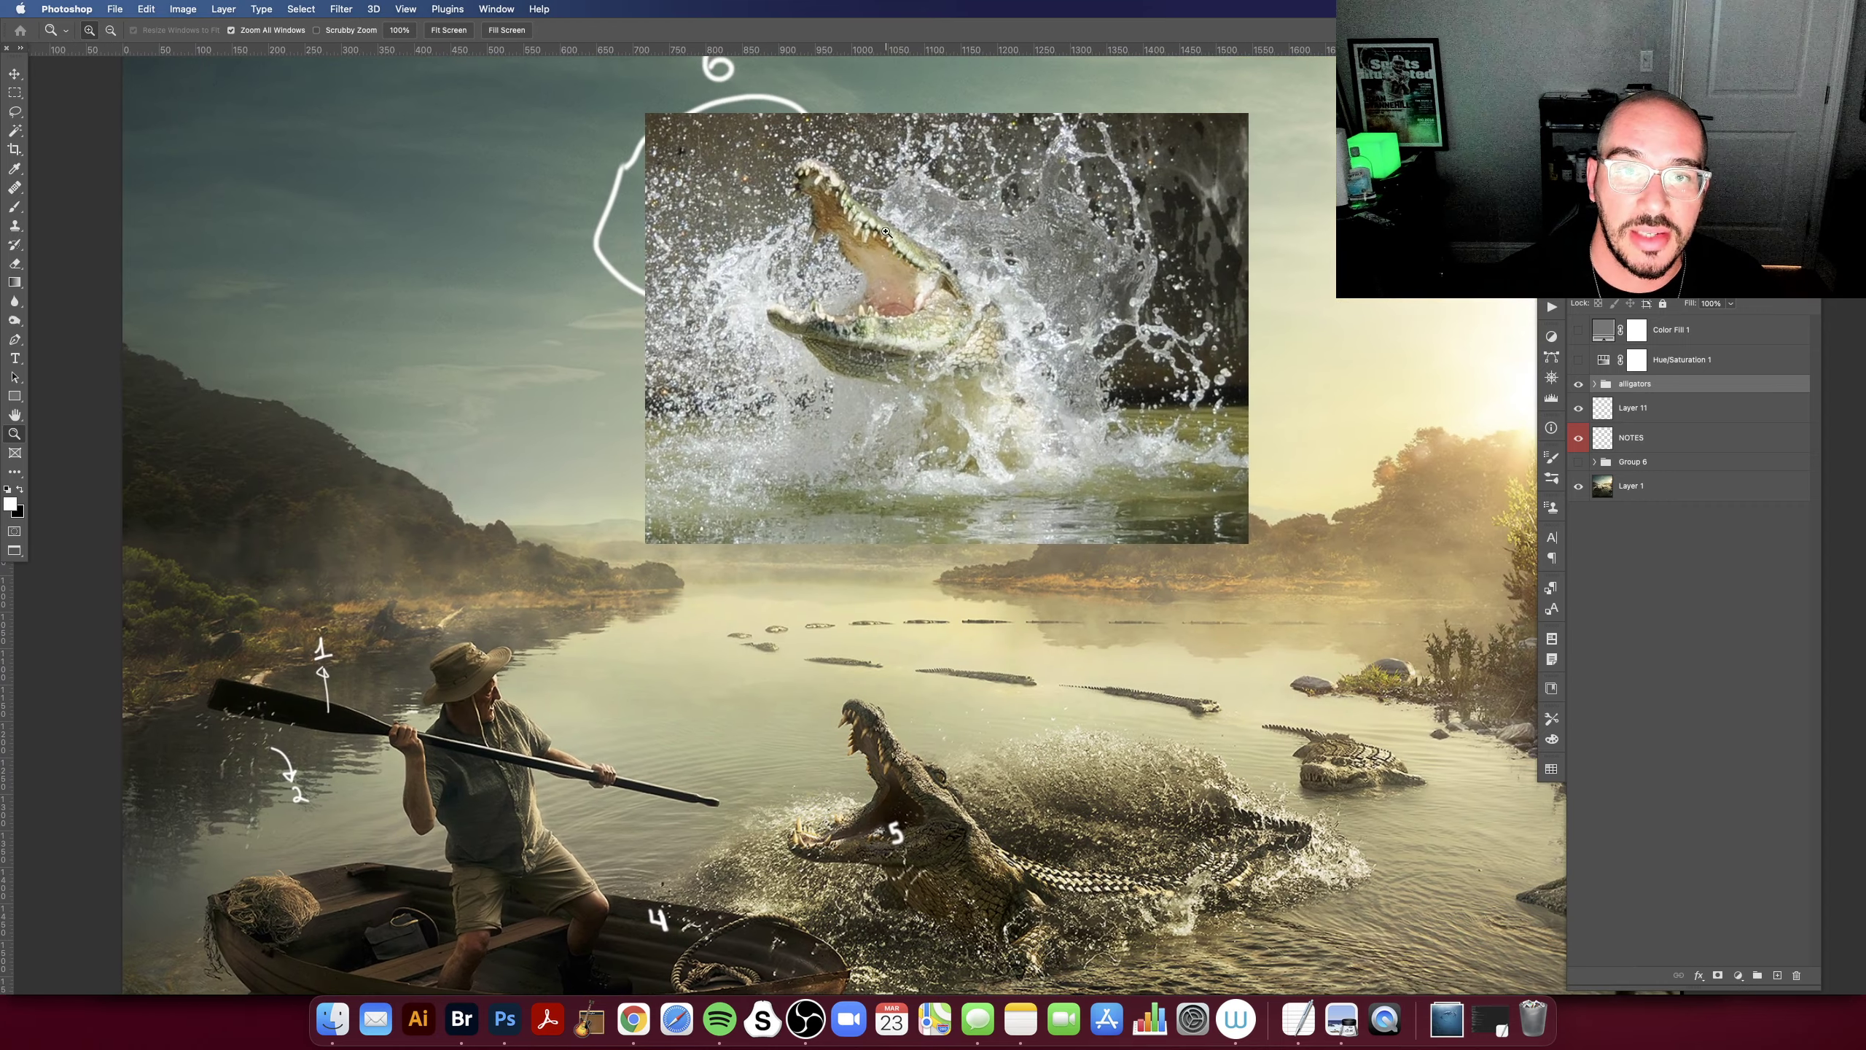
{"action": "scroll", "coordinate": [942, 340], "scroll_direction": "down", "scroll_amount": 3}
{"action": "scroll", "coordinate": [942, 340], "scroll_direction": "right", "scroll_amount": 2}
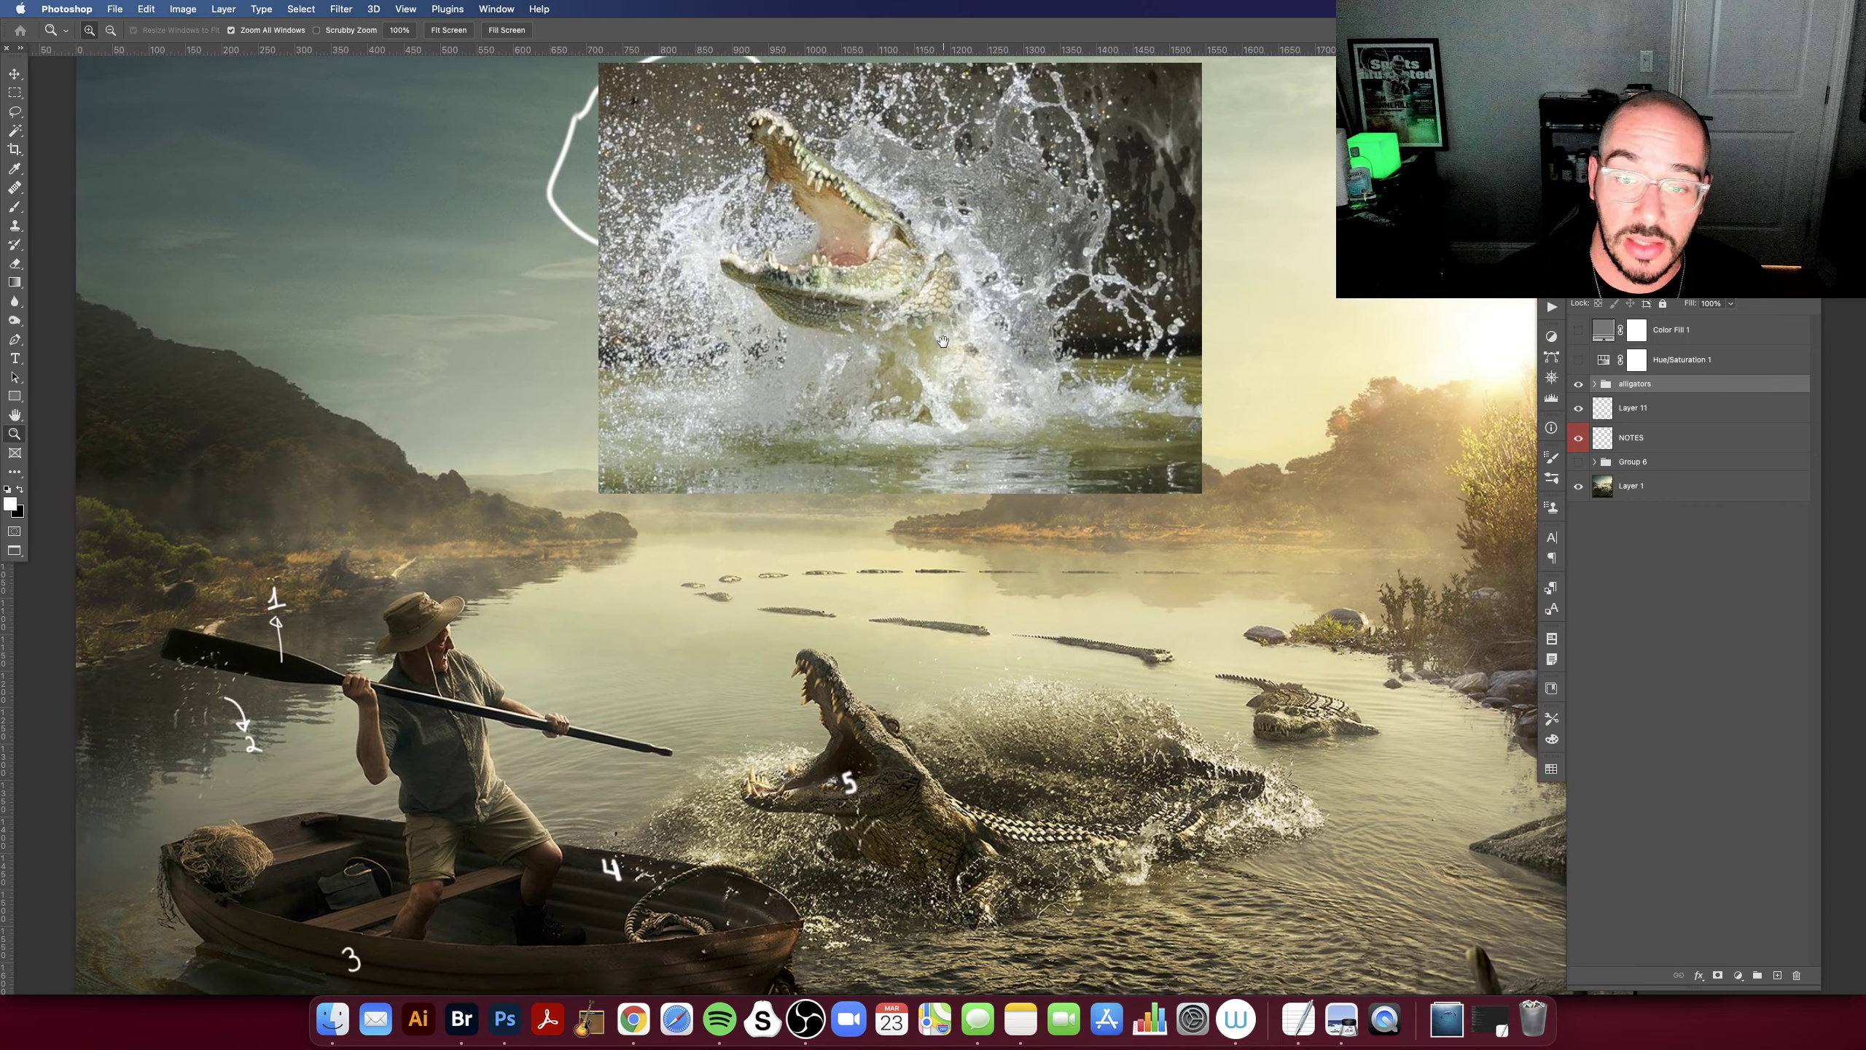
{"action": "left_click_drag", "start_coordinate": [942, 340], "coordinate": [947, 330]}
Step: Hide the alligators, Layer 11 and NOTES layers and add a new empty layer
{"action": "left_click_drag", "start_coordinate": [985, 406], "coordinate": [960, 362]}
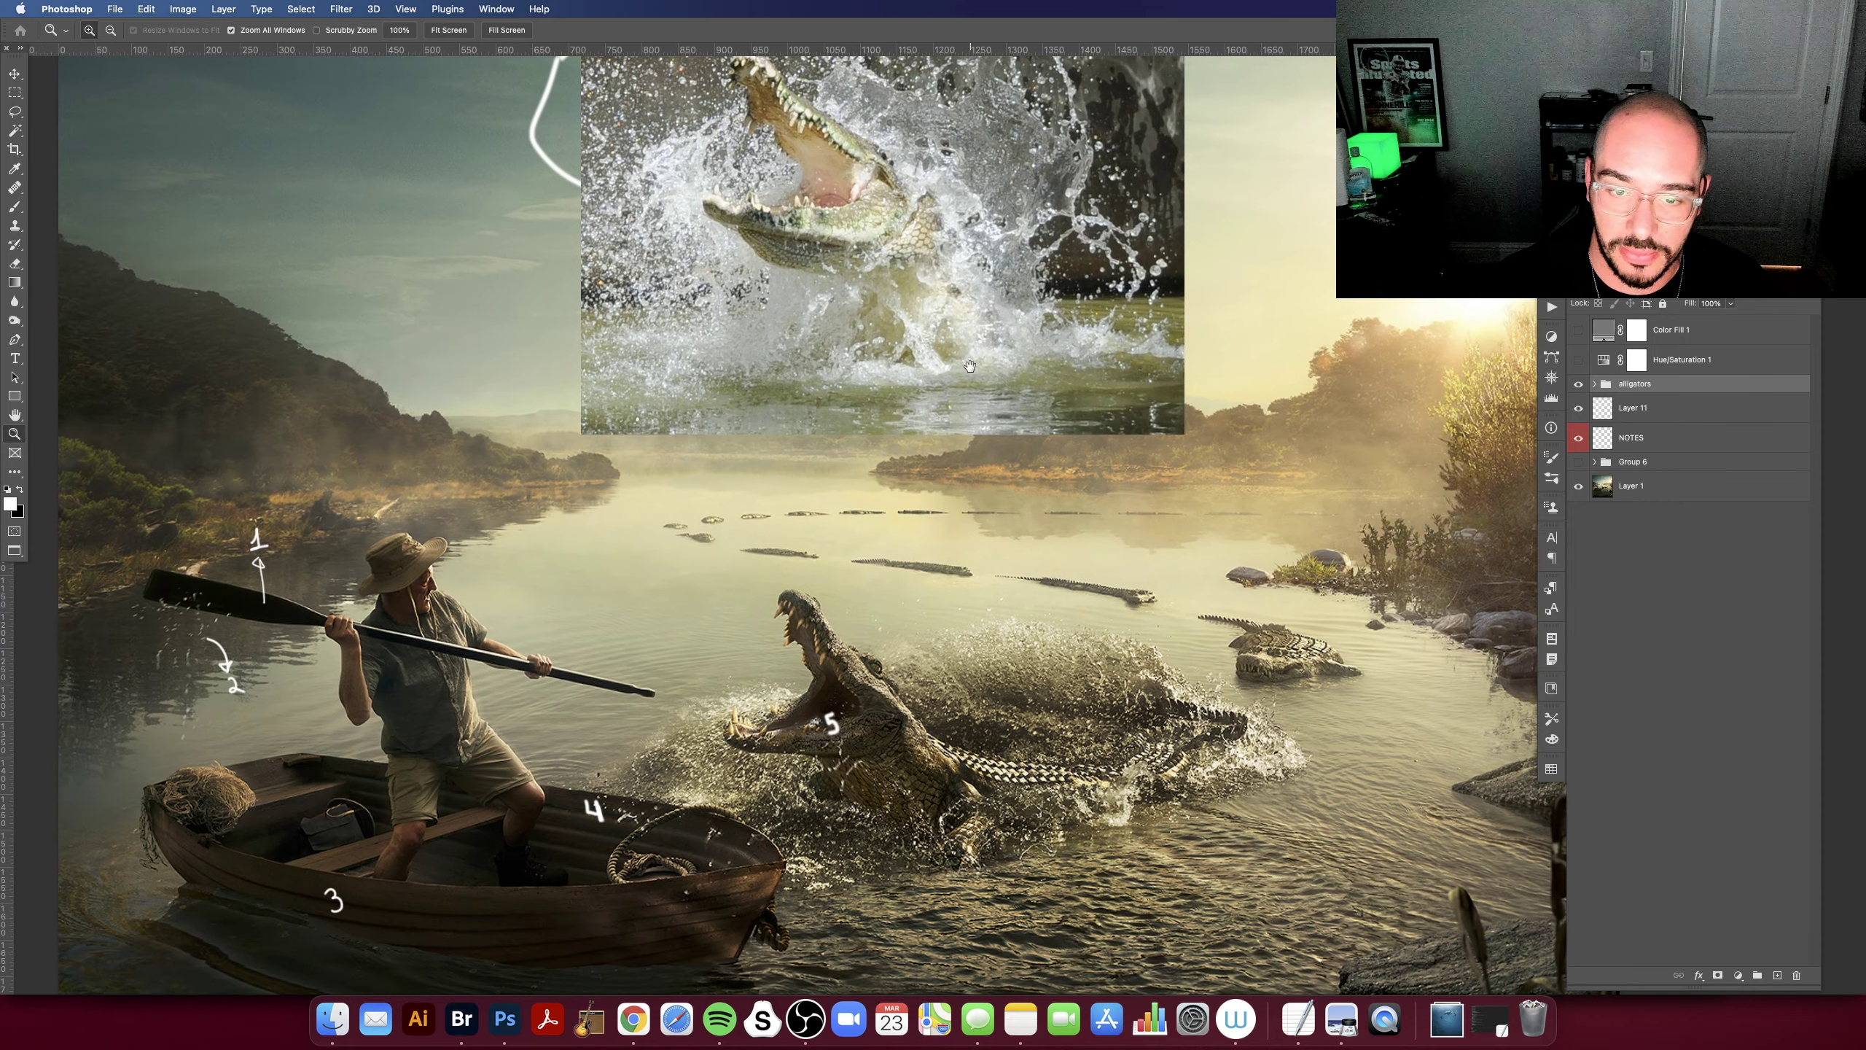
{"action": "scroll", "coordinate": [1082, 563], "scroll_direction": "down", "scroll_amount": 3}
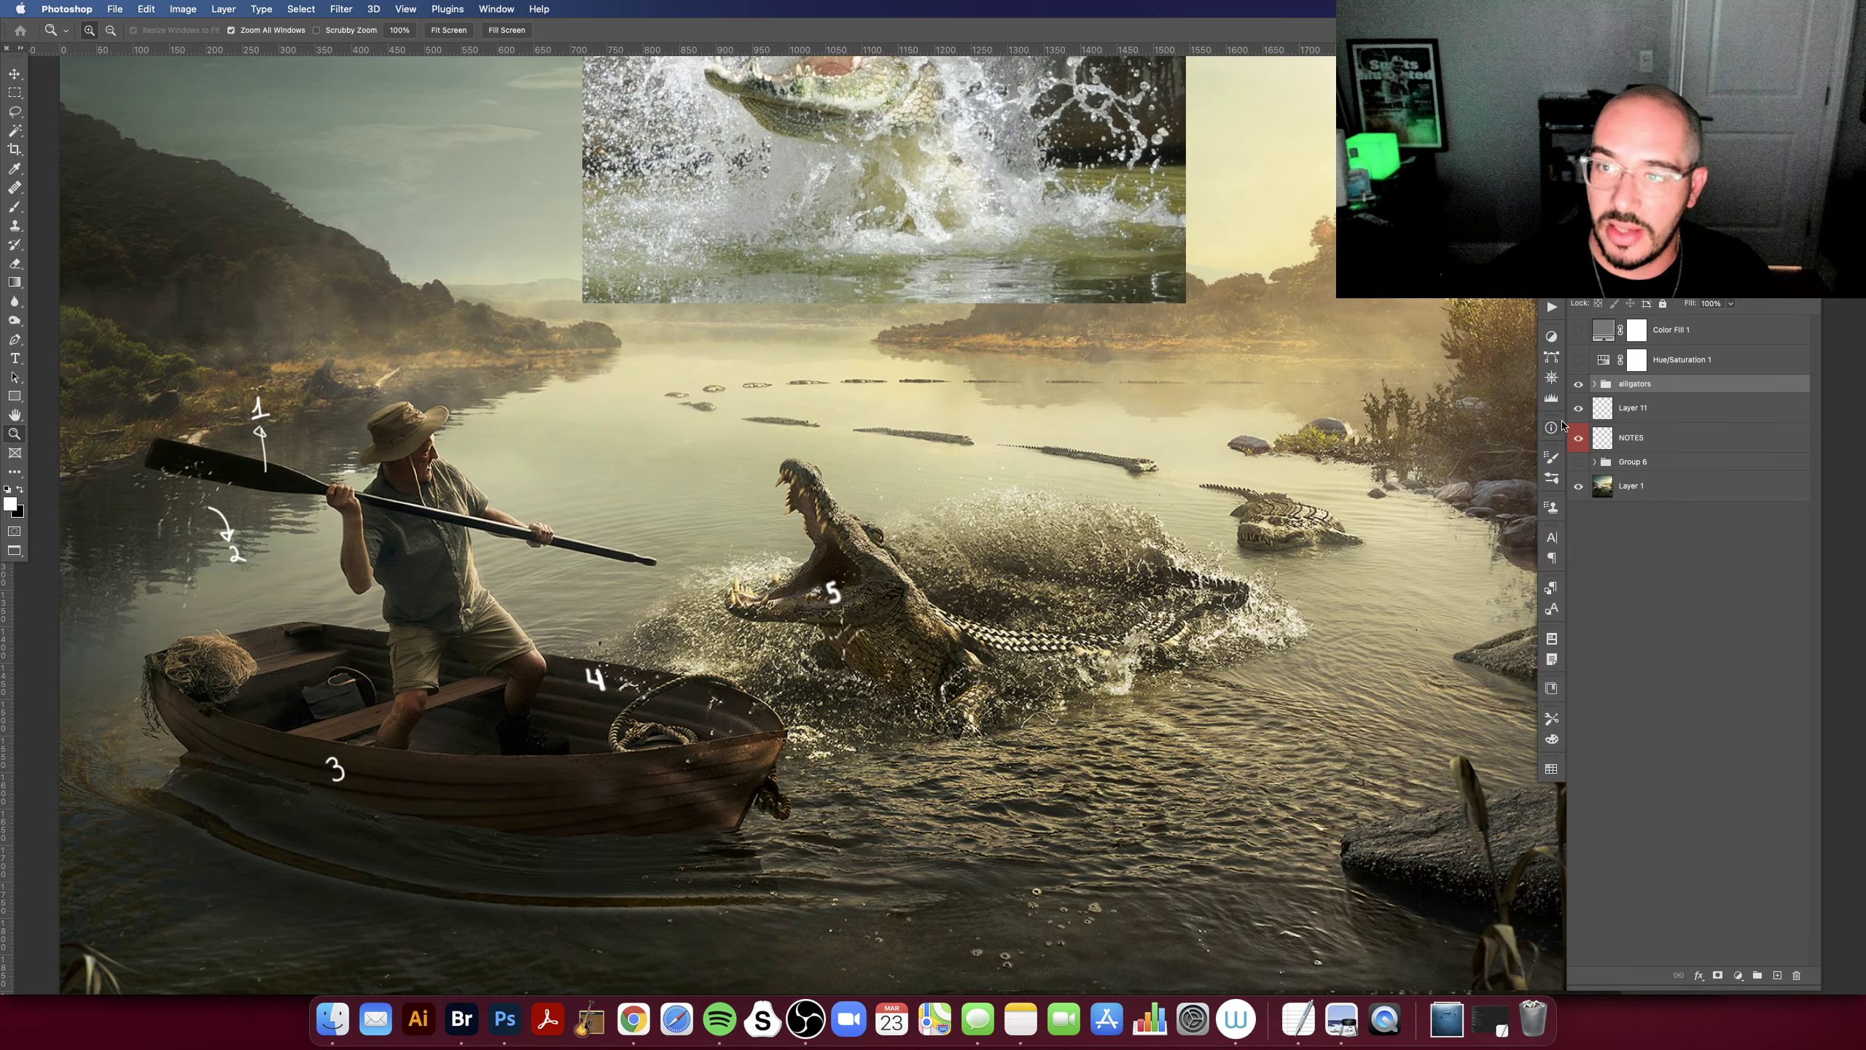
{"action": "left_click_drag", "start_coordinate": [1578, 383], "coordinate": [1578, 438]}
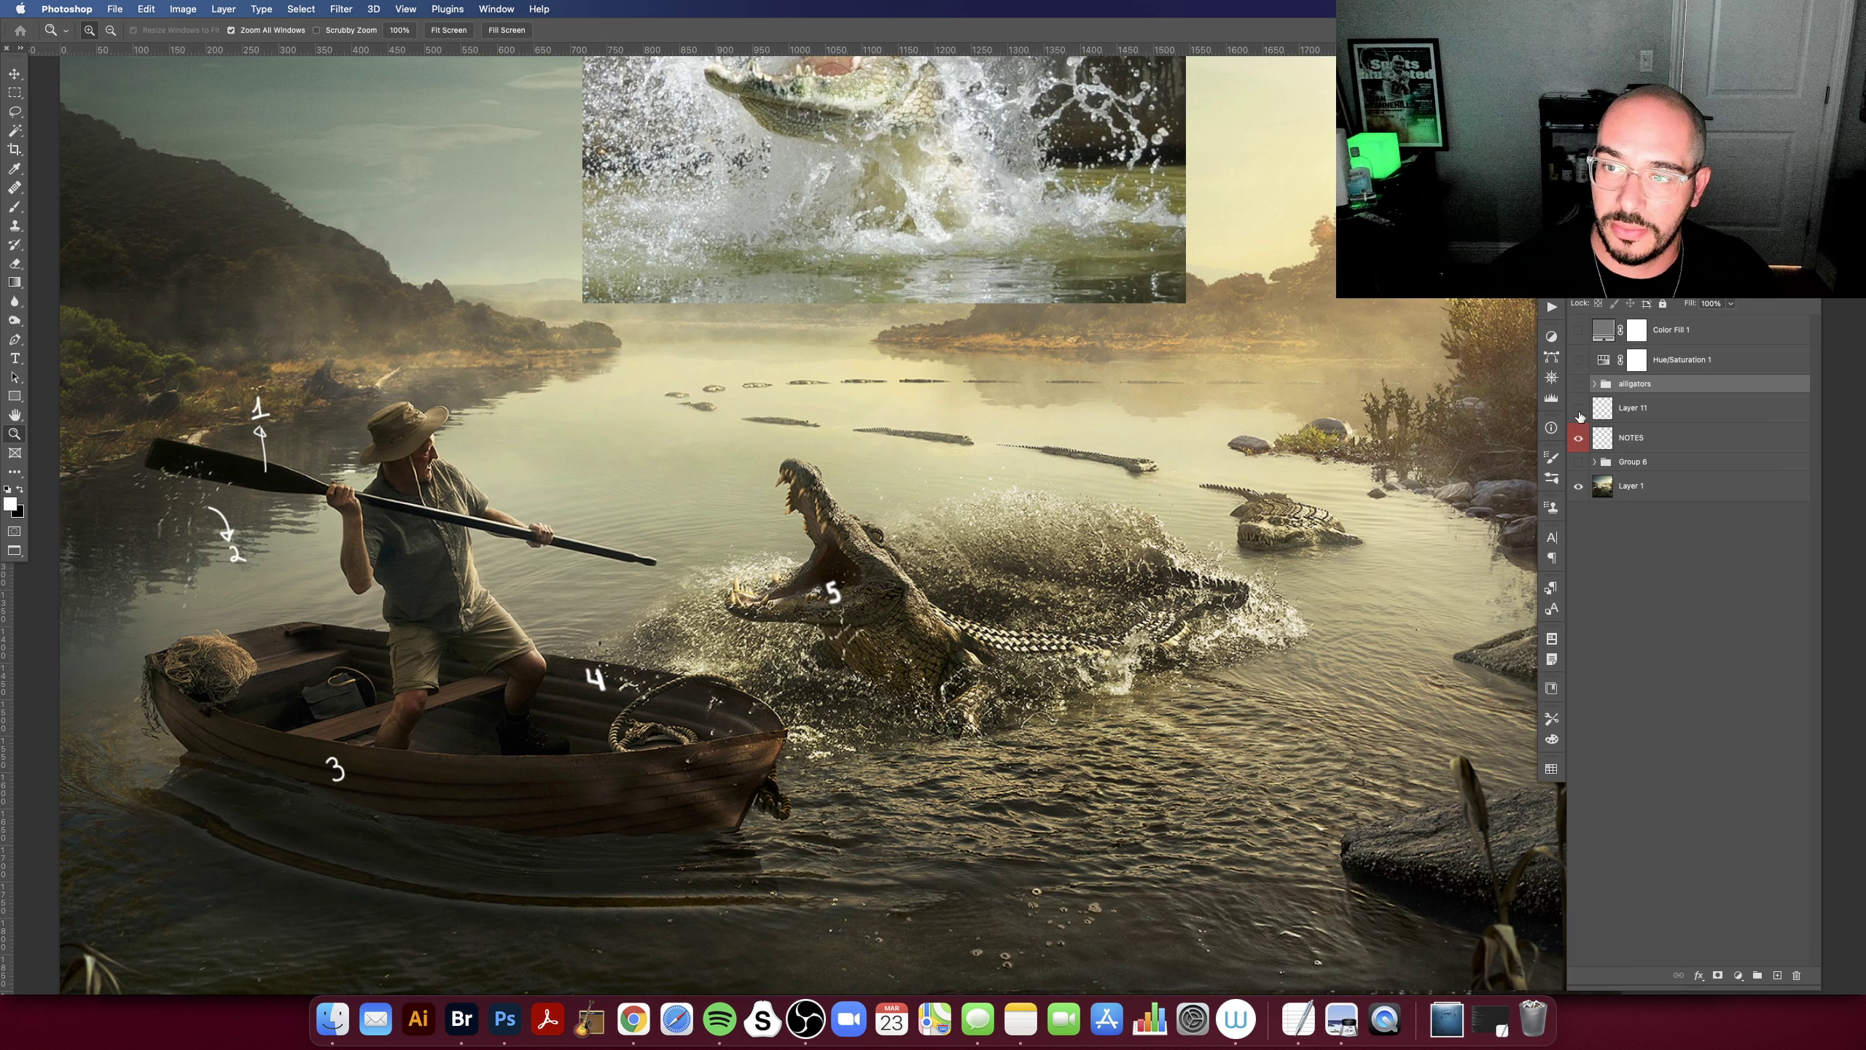
{"action": "left_click", "coordinate": [1777, 974]}
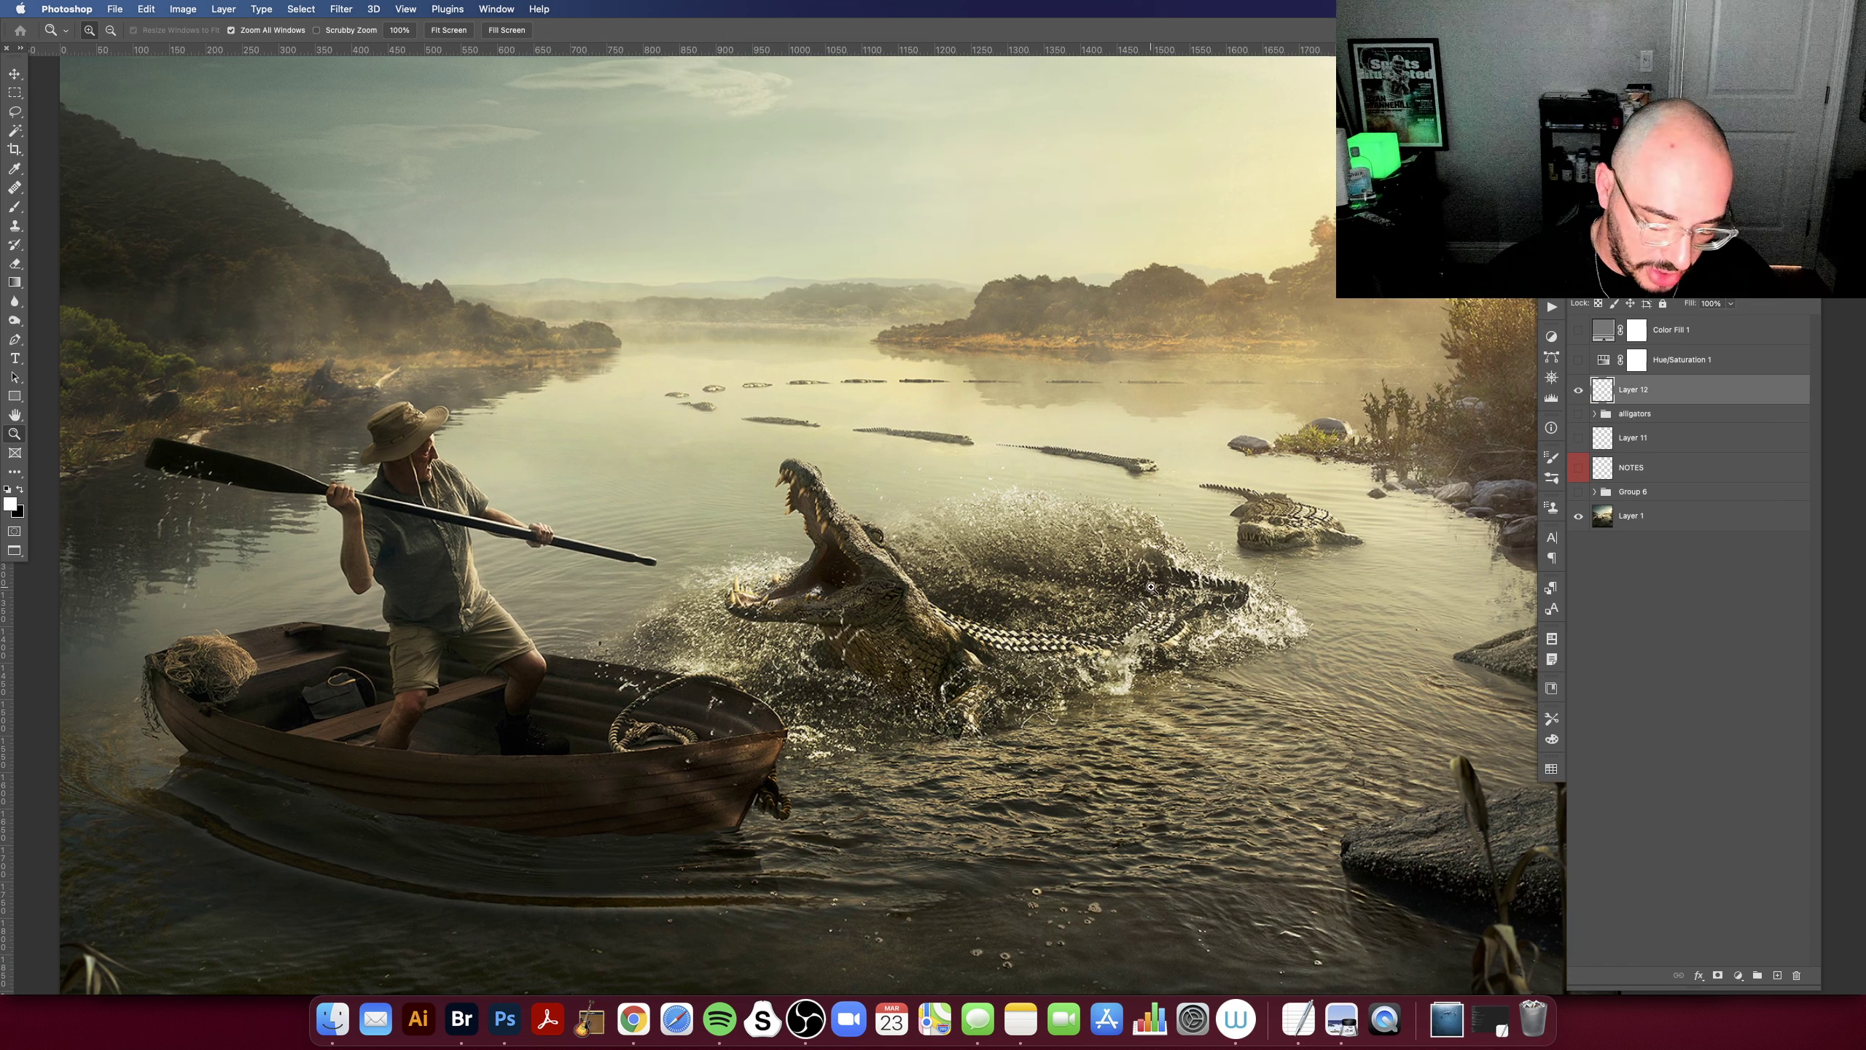
{"action": "key", "text": "b"}
{"action": "left_click_drag", "start_coordinate": [1140, 563], "coordinate": [969, 550]}
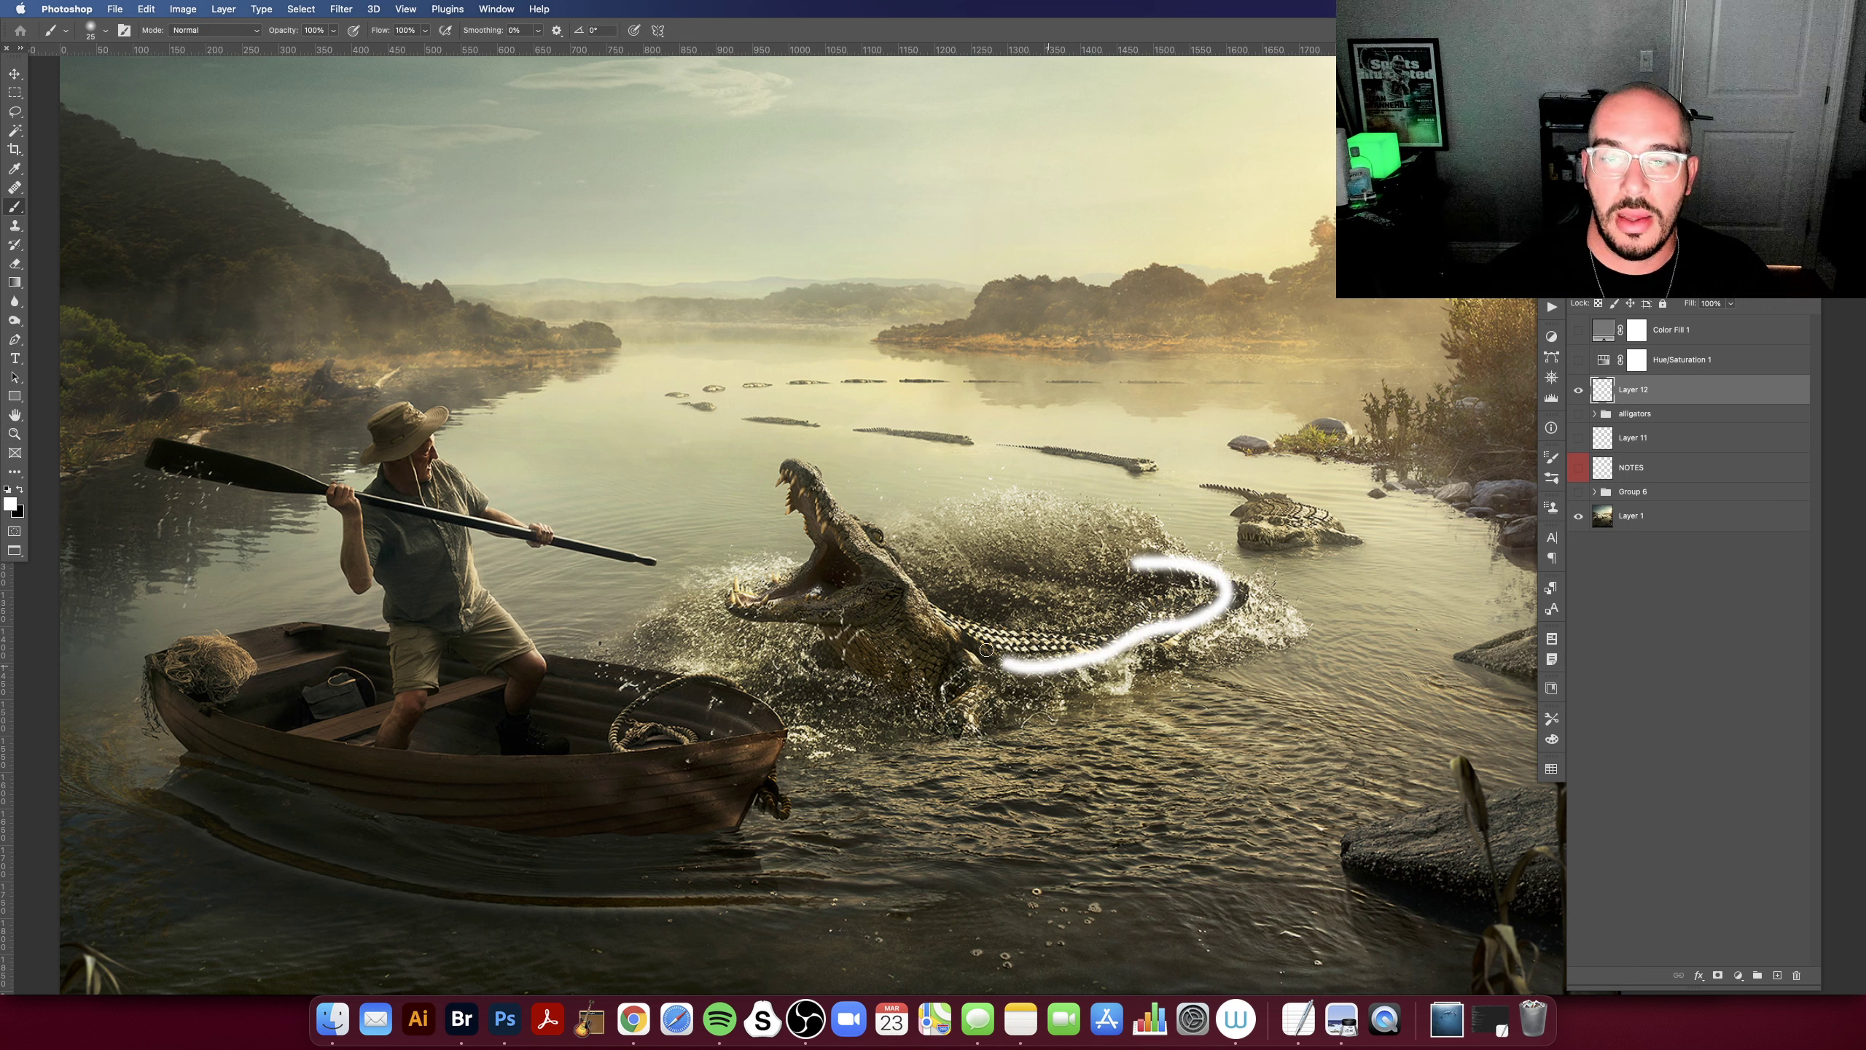
{"action": "scroll", "coordinate": [1090, 558], "scroll_direction": "left", "scroll_amount": 2}
{"action": "key", "text": "ctrl+z"}
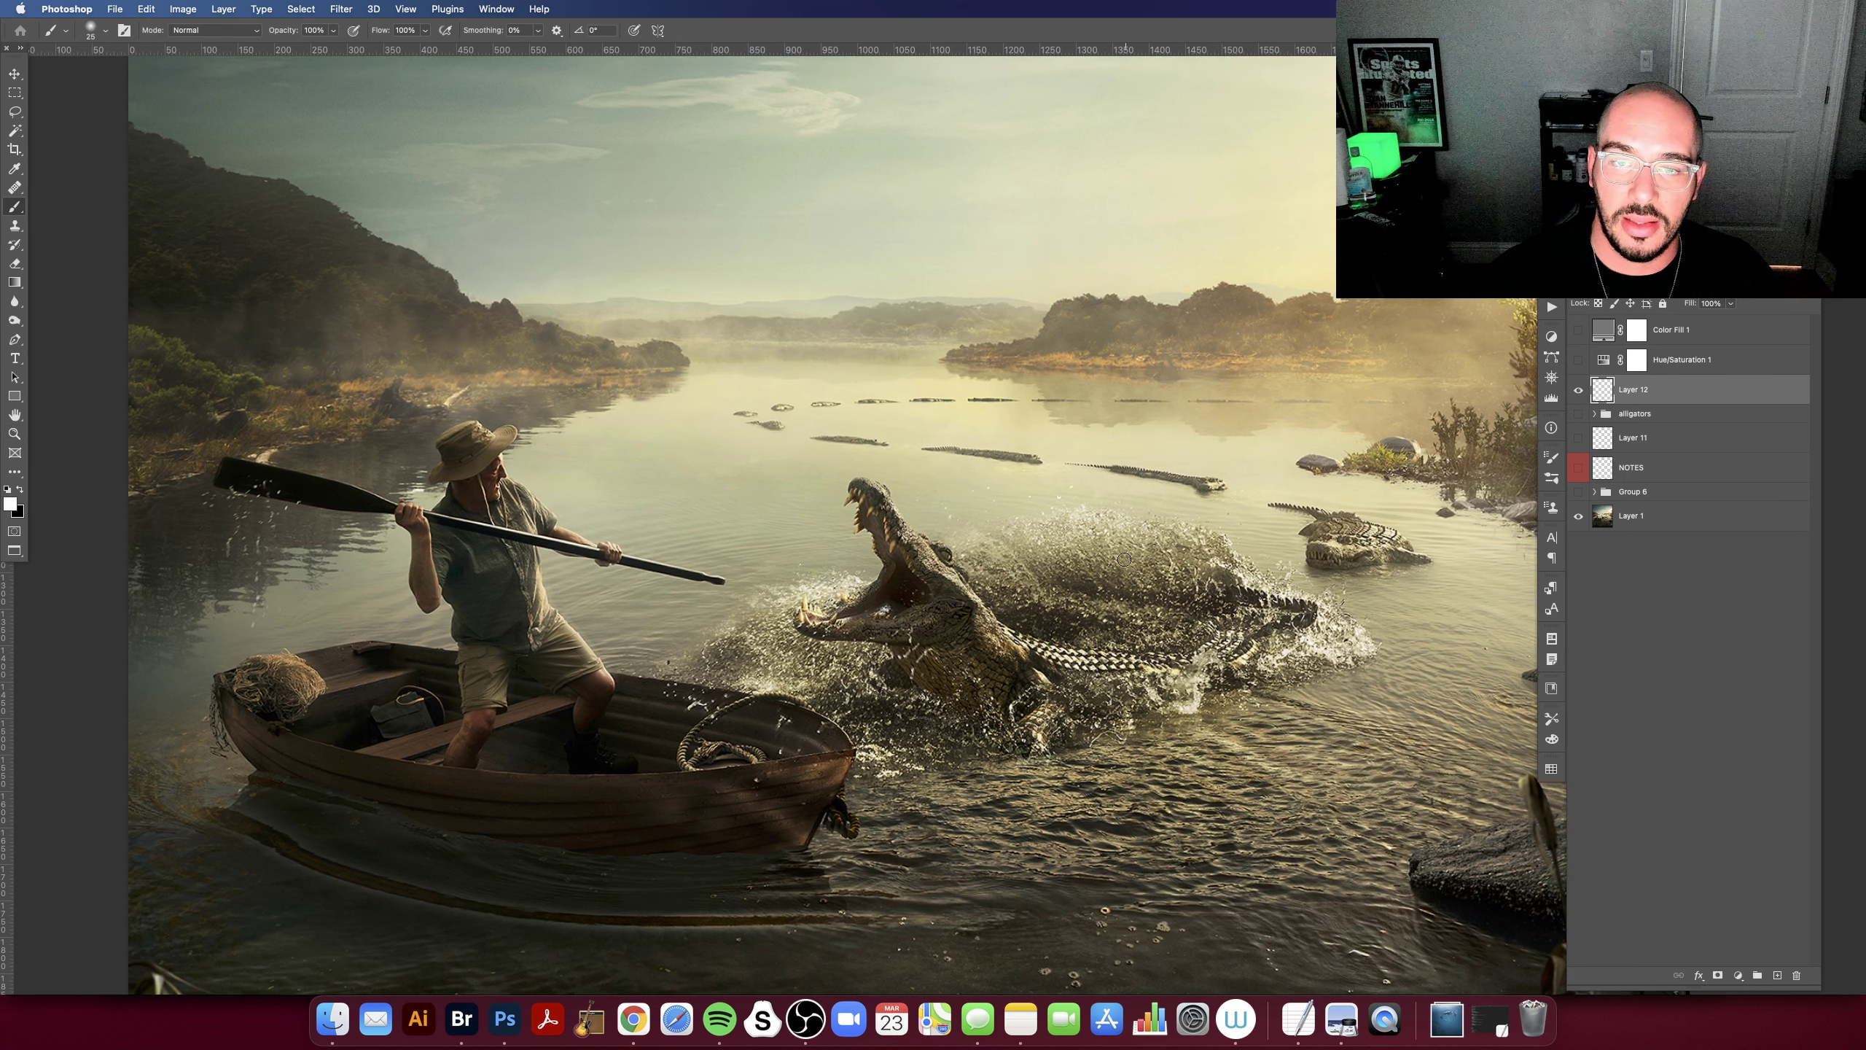
{"action": "left_click_drag", "start_coordinate": [1060, 535], "coordinate": [1223, 562]}
{"action": "key", "text": "ctrl+z"}
{"action": "left_click_drag", "start_coordinate": [1322, 610], "coordinate": [1094, 736]}
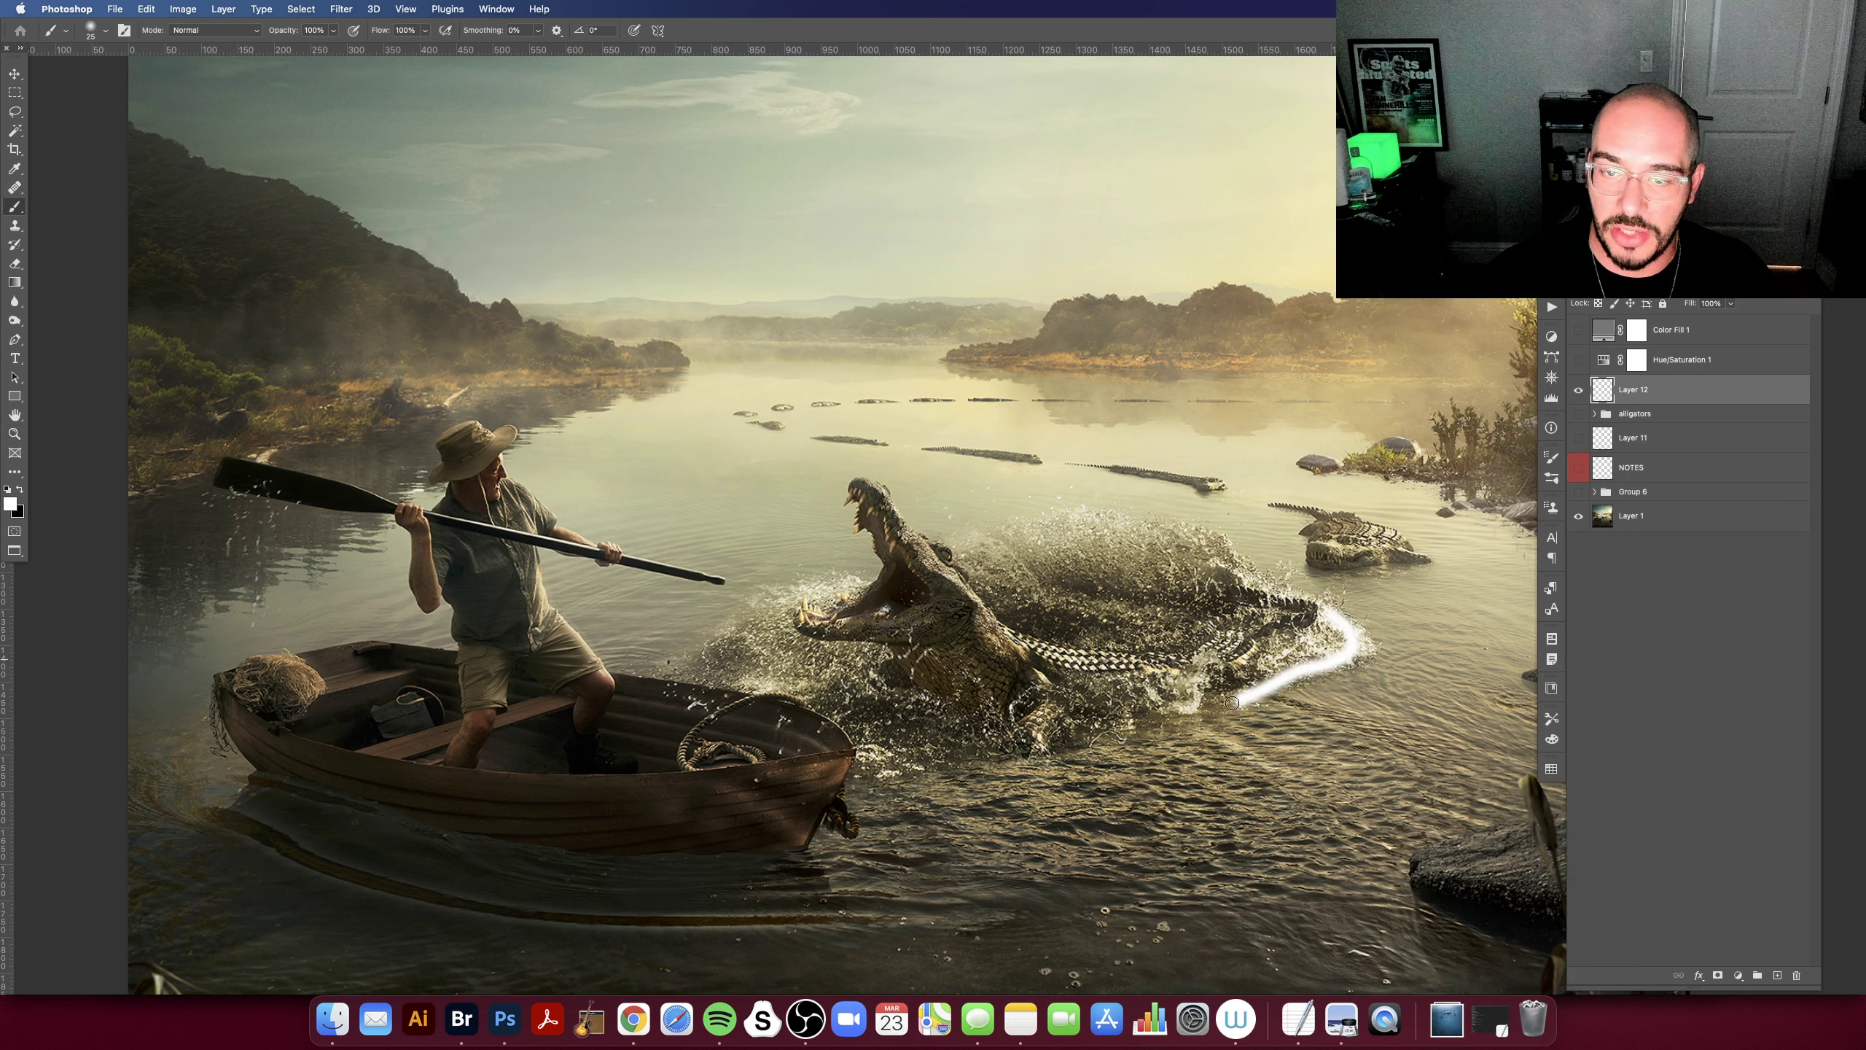
{"action": "key", "text": "ctrl+z"}
{"action": "scroll", "coordinate": [1212, 511], "scroll_direction": "right", "scroll_amount": 2}
{"action": "scroll", "coordinate": [1211, 511], "scroll_direction": "down", "scroll_amount": 1}
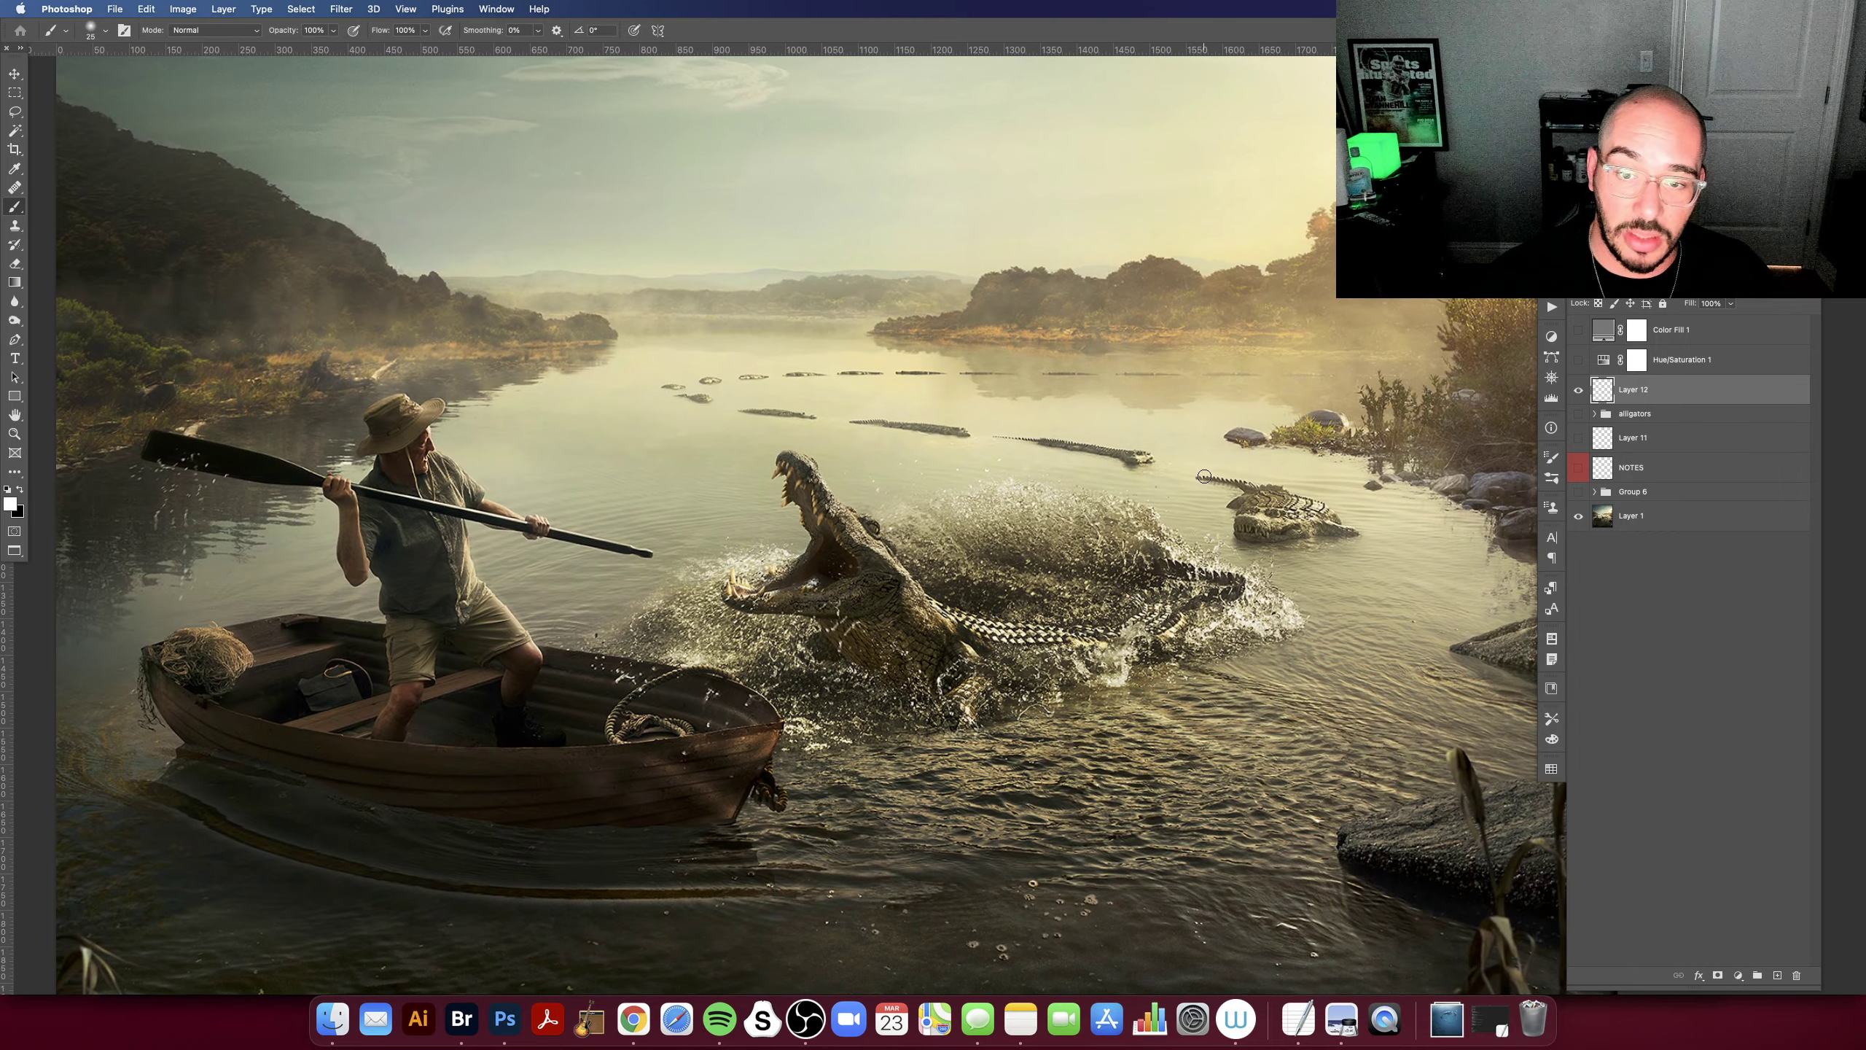
{"action": "scroll", "coordinate": [1227, 475], "scroll_direction": "down", "scroll_amount": 1}
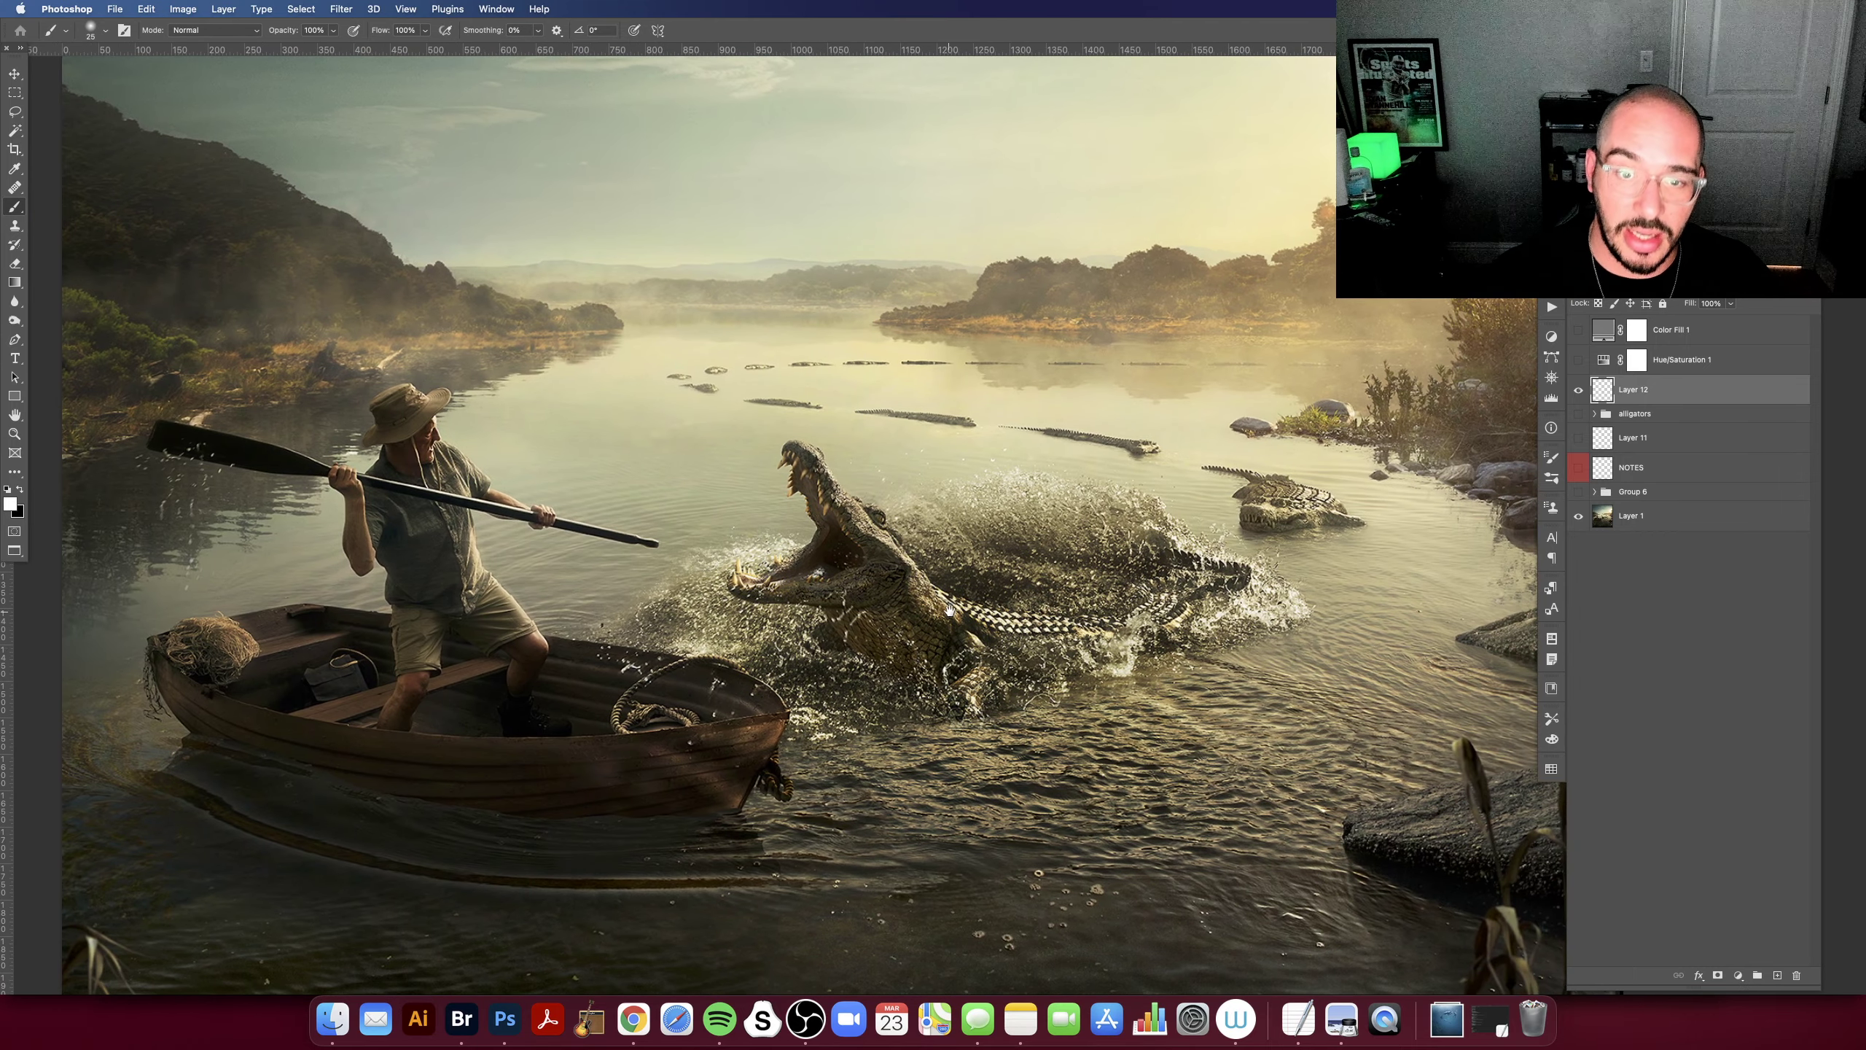
{"action": "scroll", "coordinate": [963, 591], "scroll_direction": "left", "scroll_amount": 2}
{"action": "scroll", "coordinate": [963, 592], "scroll_direction": "up", "scroll_amount": 1}
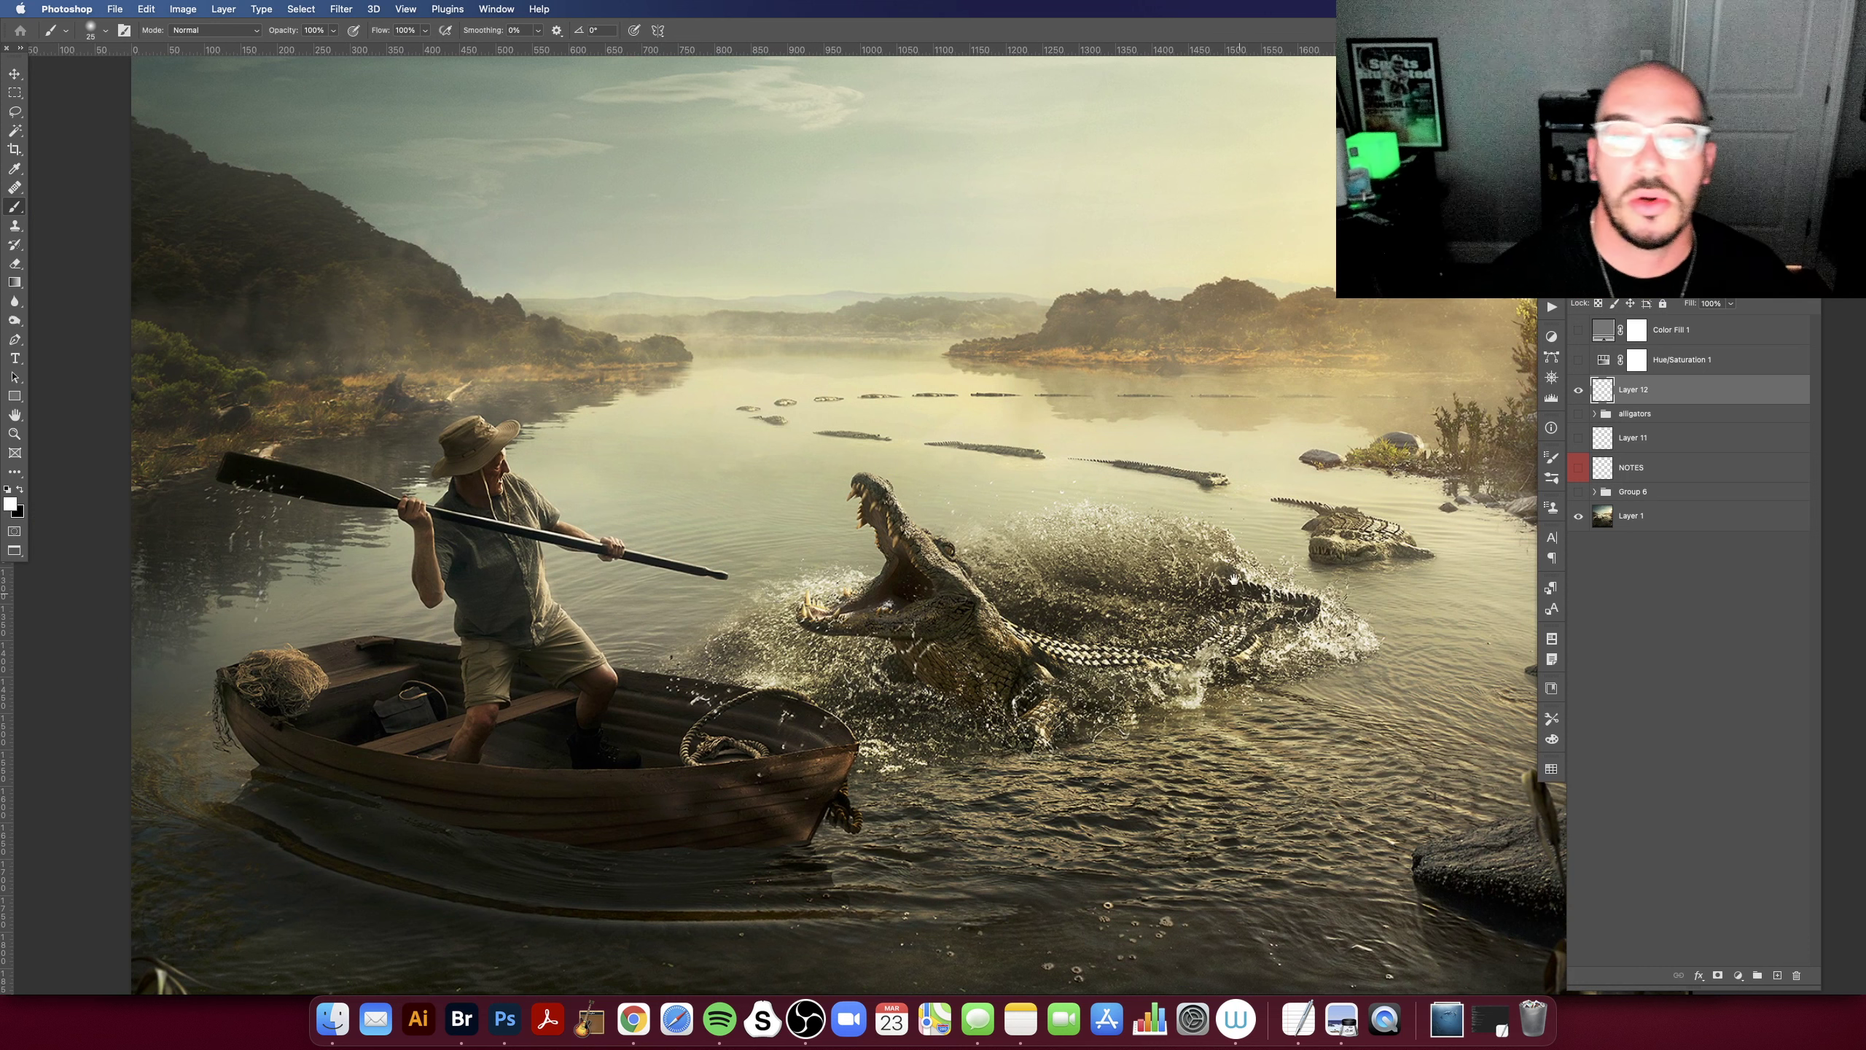
{"action": "scroll", "coordinate": [1229, 526], "scroll_direction": "down", "scroll_amount": 4}
{"action": "scroll", "coordinate": [1228, 526], "scroll_direction": "right", "scroll_amount": 1}
{"action": "left_click_drag", "start_coordinate": [927, 637], "coordinate": [1295, 538]}
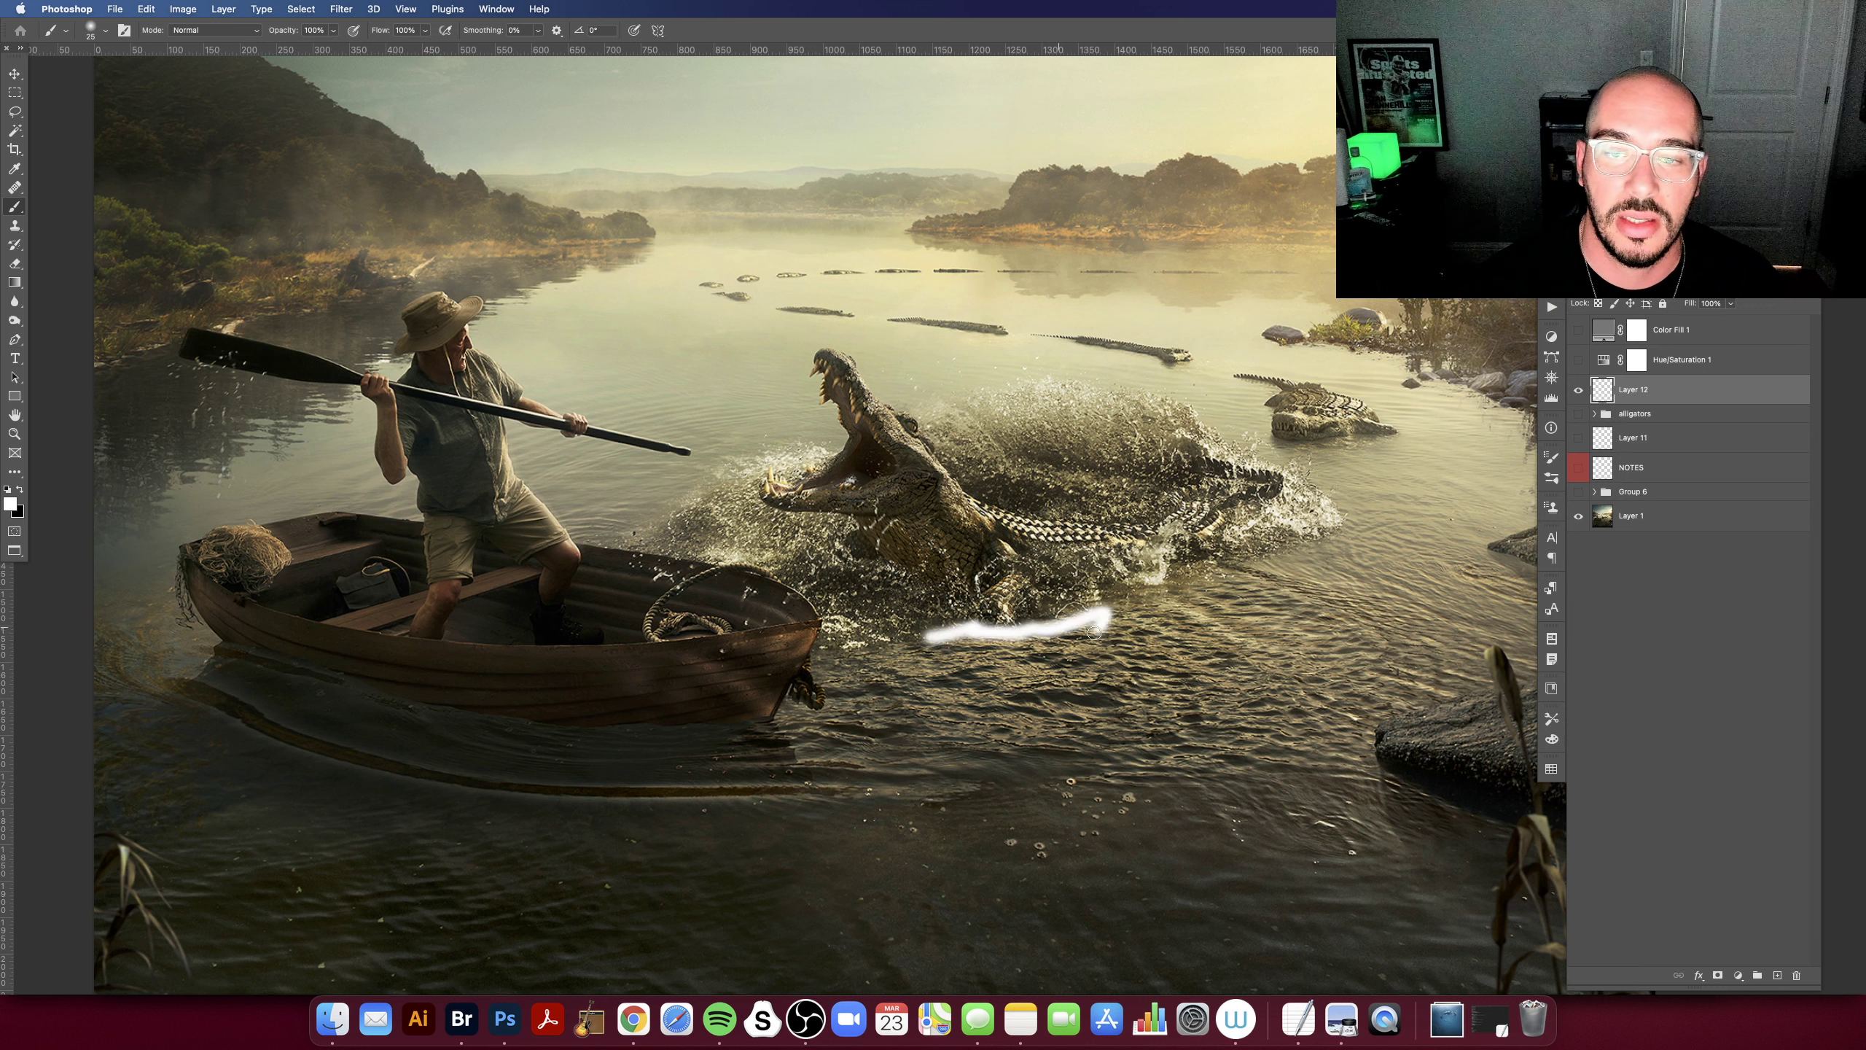
{"action": "key", "text": "super+z"}
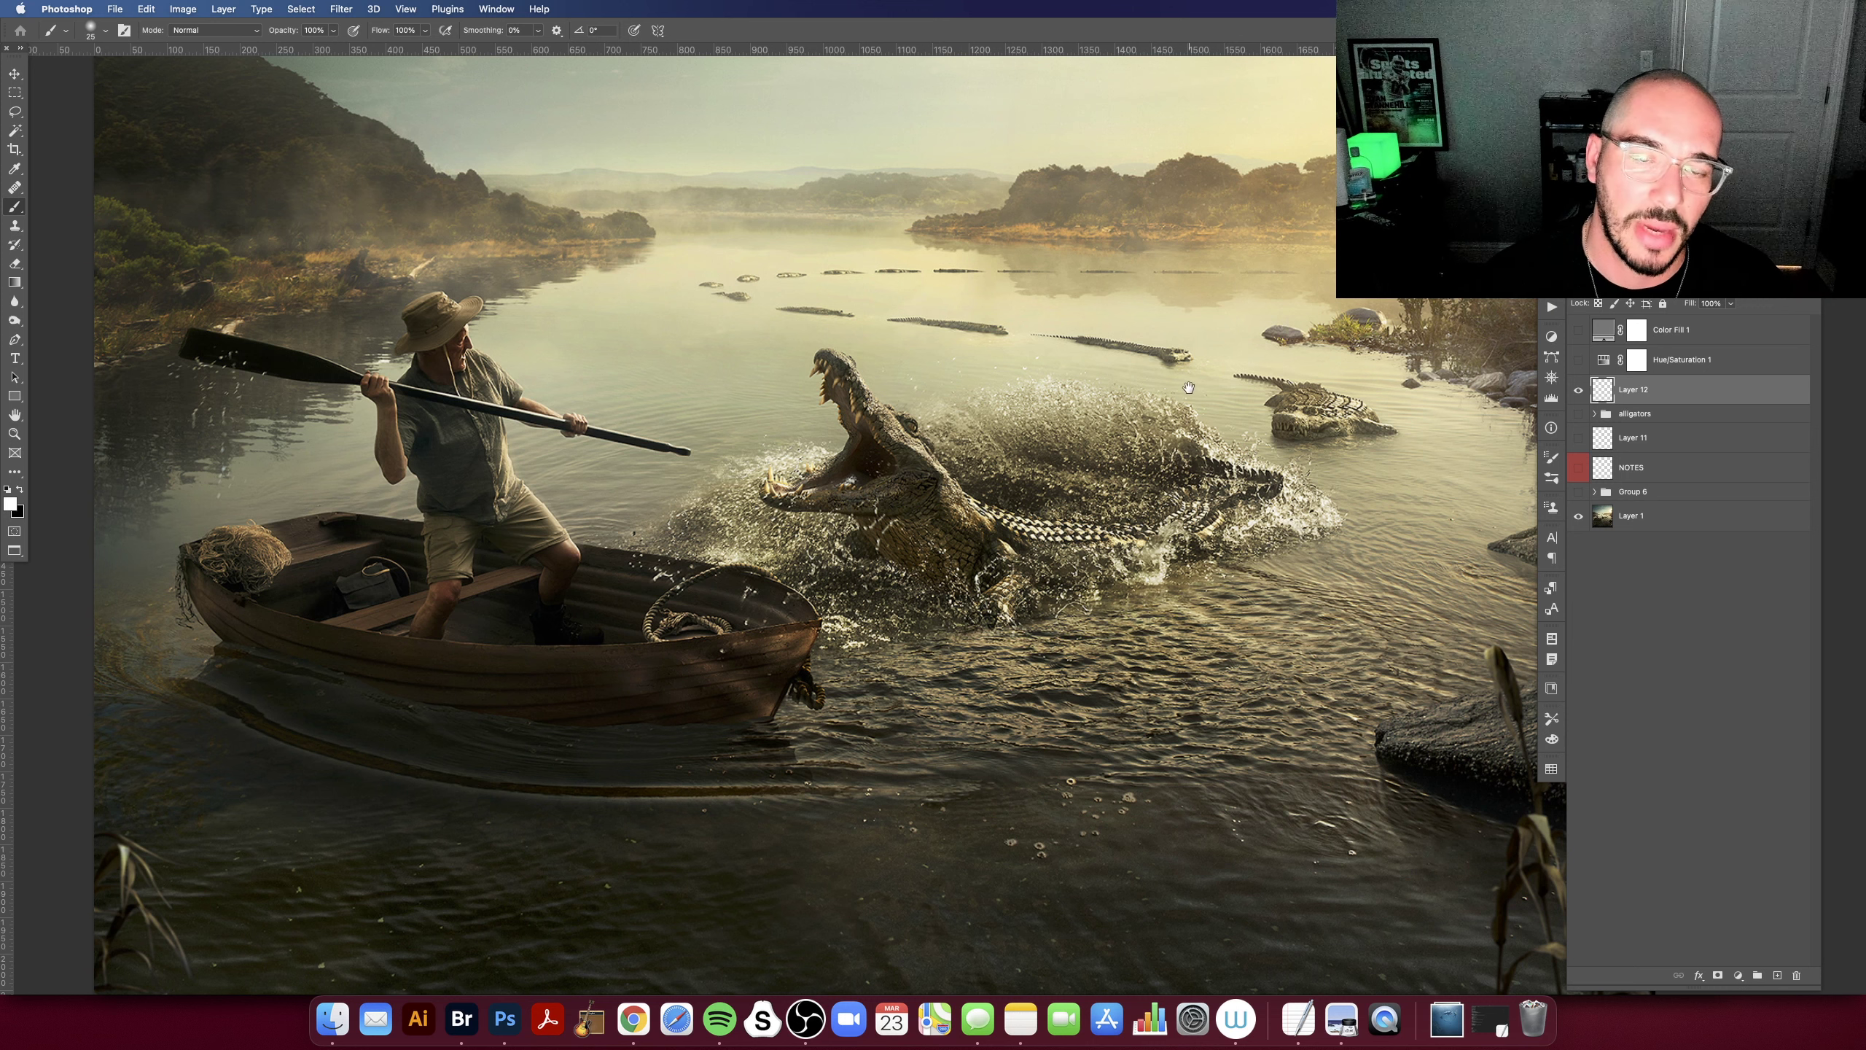
{"action": "left_click_drag", "start_coordinate": [1188, 386], "coordinate": [1230, 389]}
{"action": "key", "text": "super+minus"}
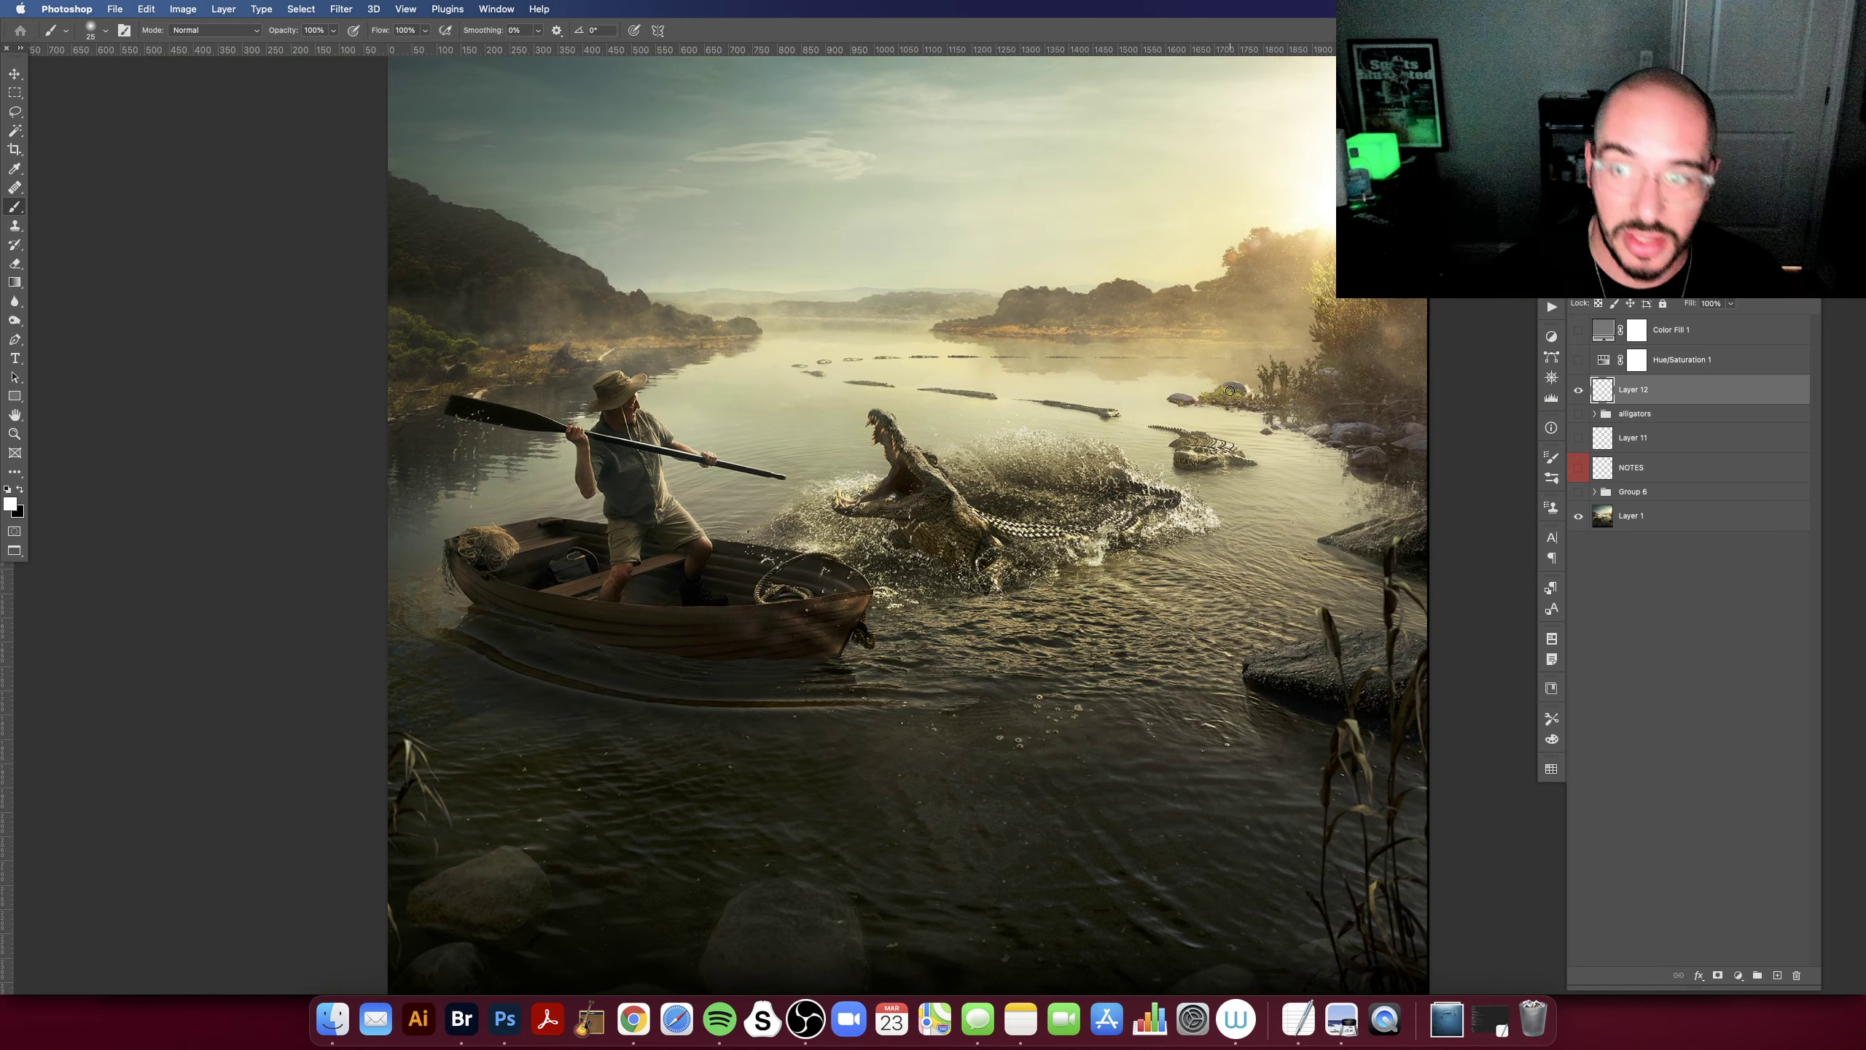
{"action": "left_click", "coordinate": [1577, 413]}
{"action": "scroll", "coordinate": [1255, 401], "scroll_direction": "down", "scroll_amount": 3}
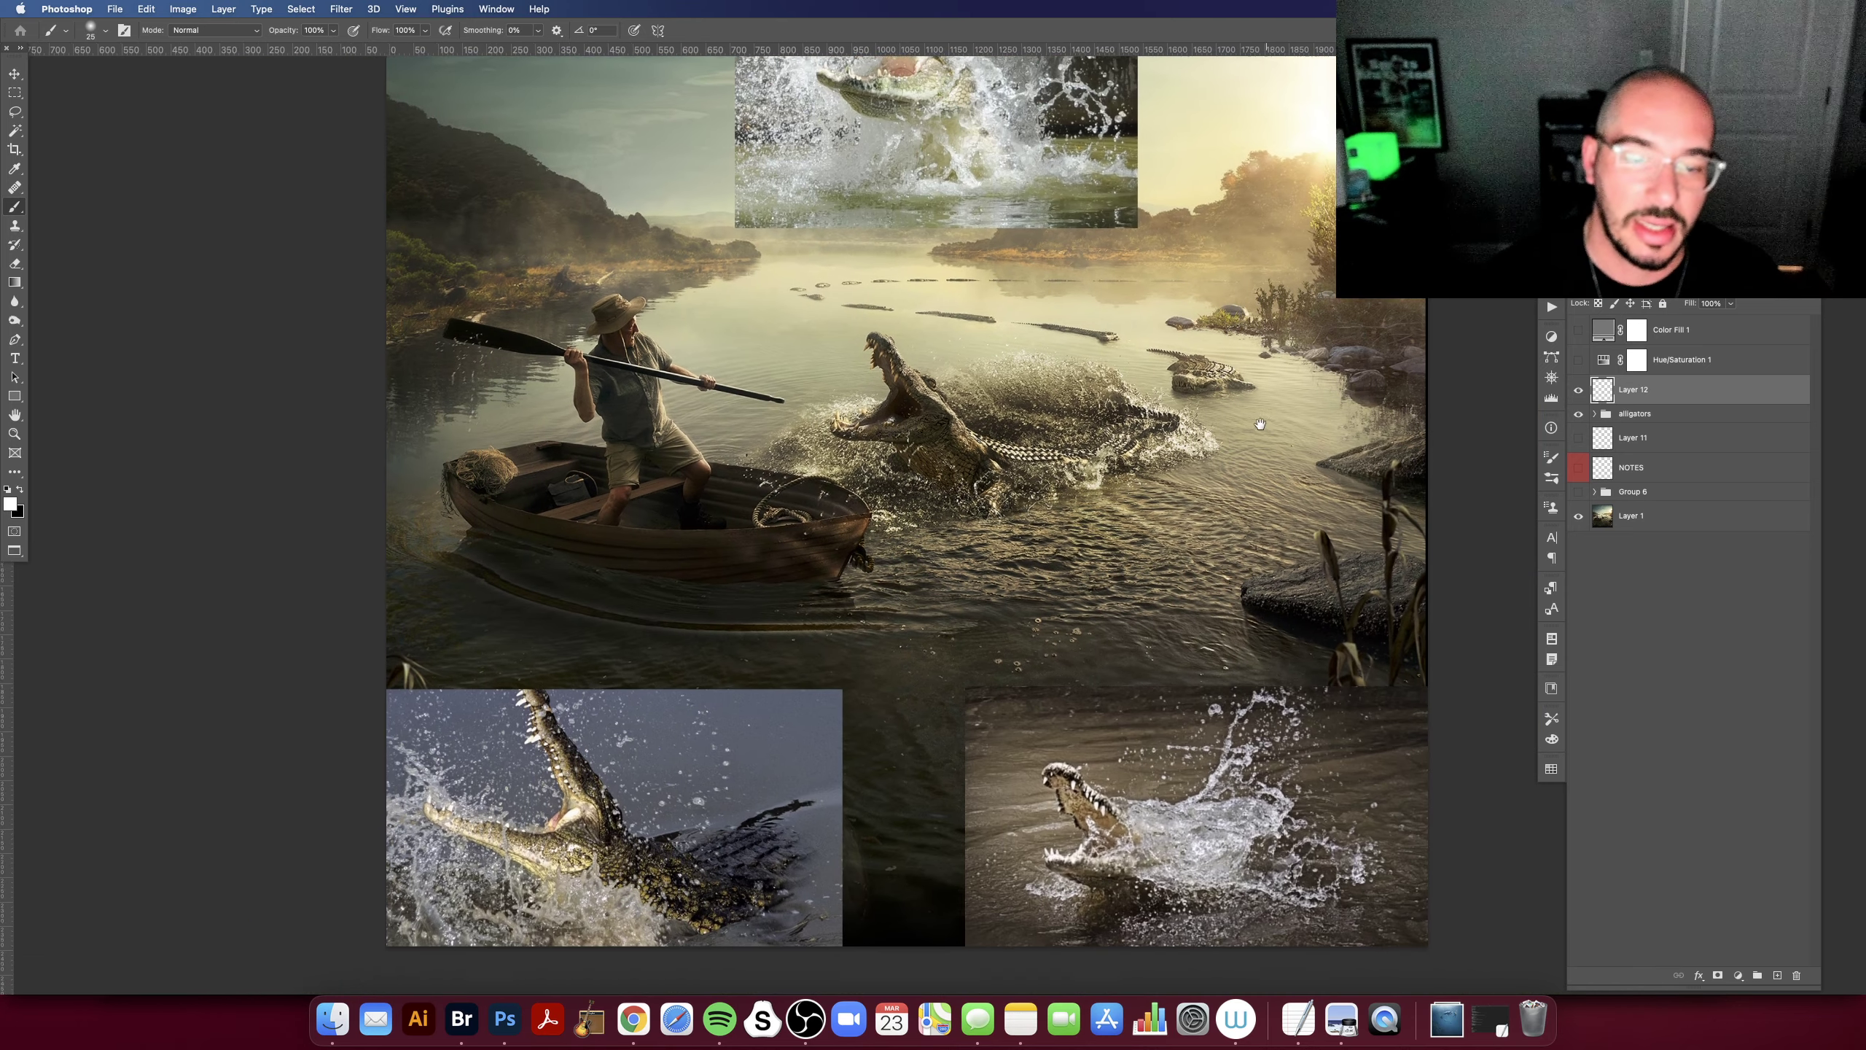
{"action": "left_click_drag", "start_coordinate": [935, 573], "coordinate": [939, 567]}
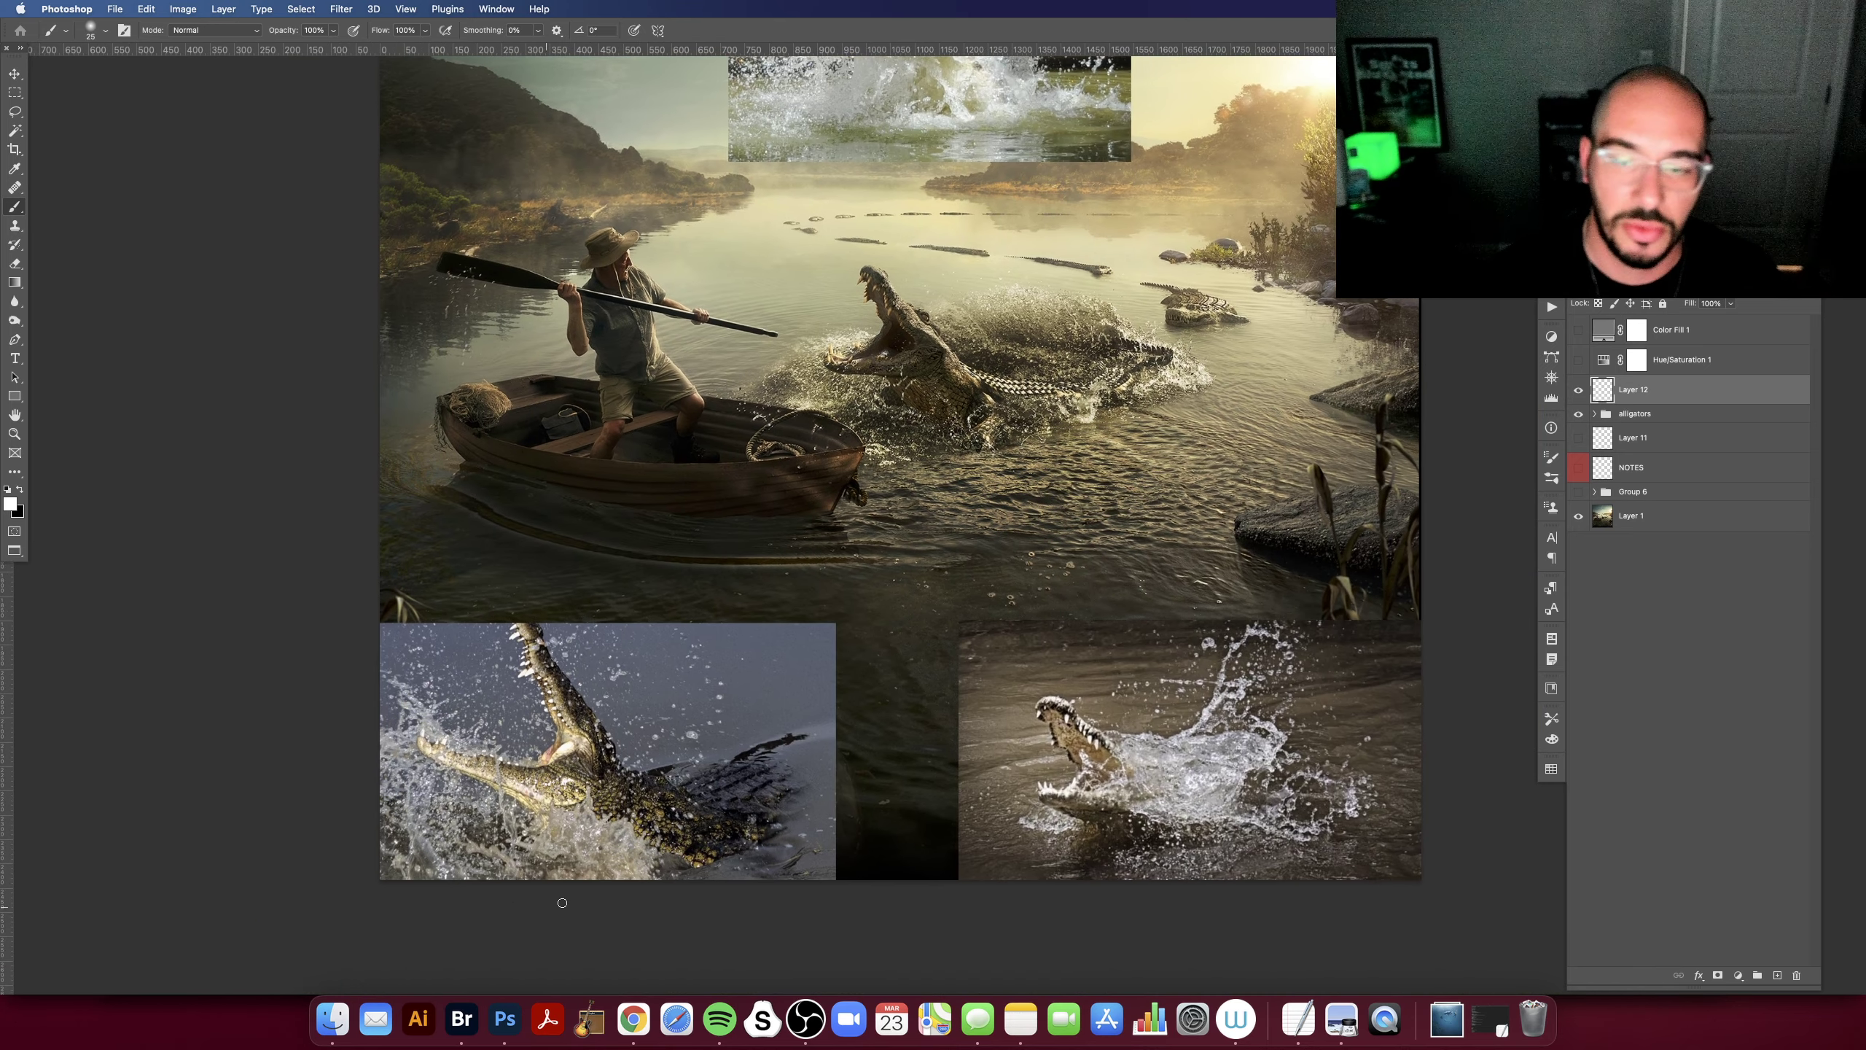
{"action": "left_click_drag", "start_coordinate": [1244, 856], "coordinate": [1220, 856]}
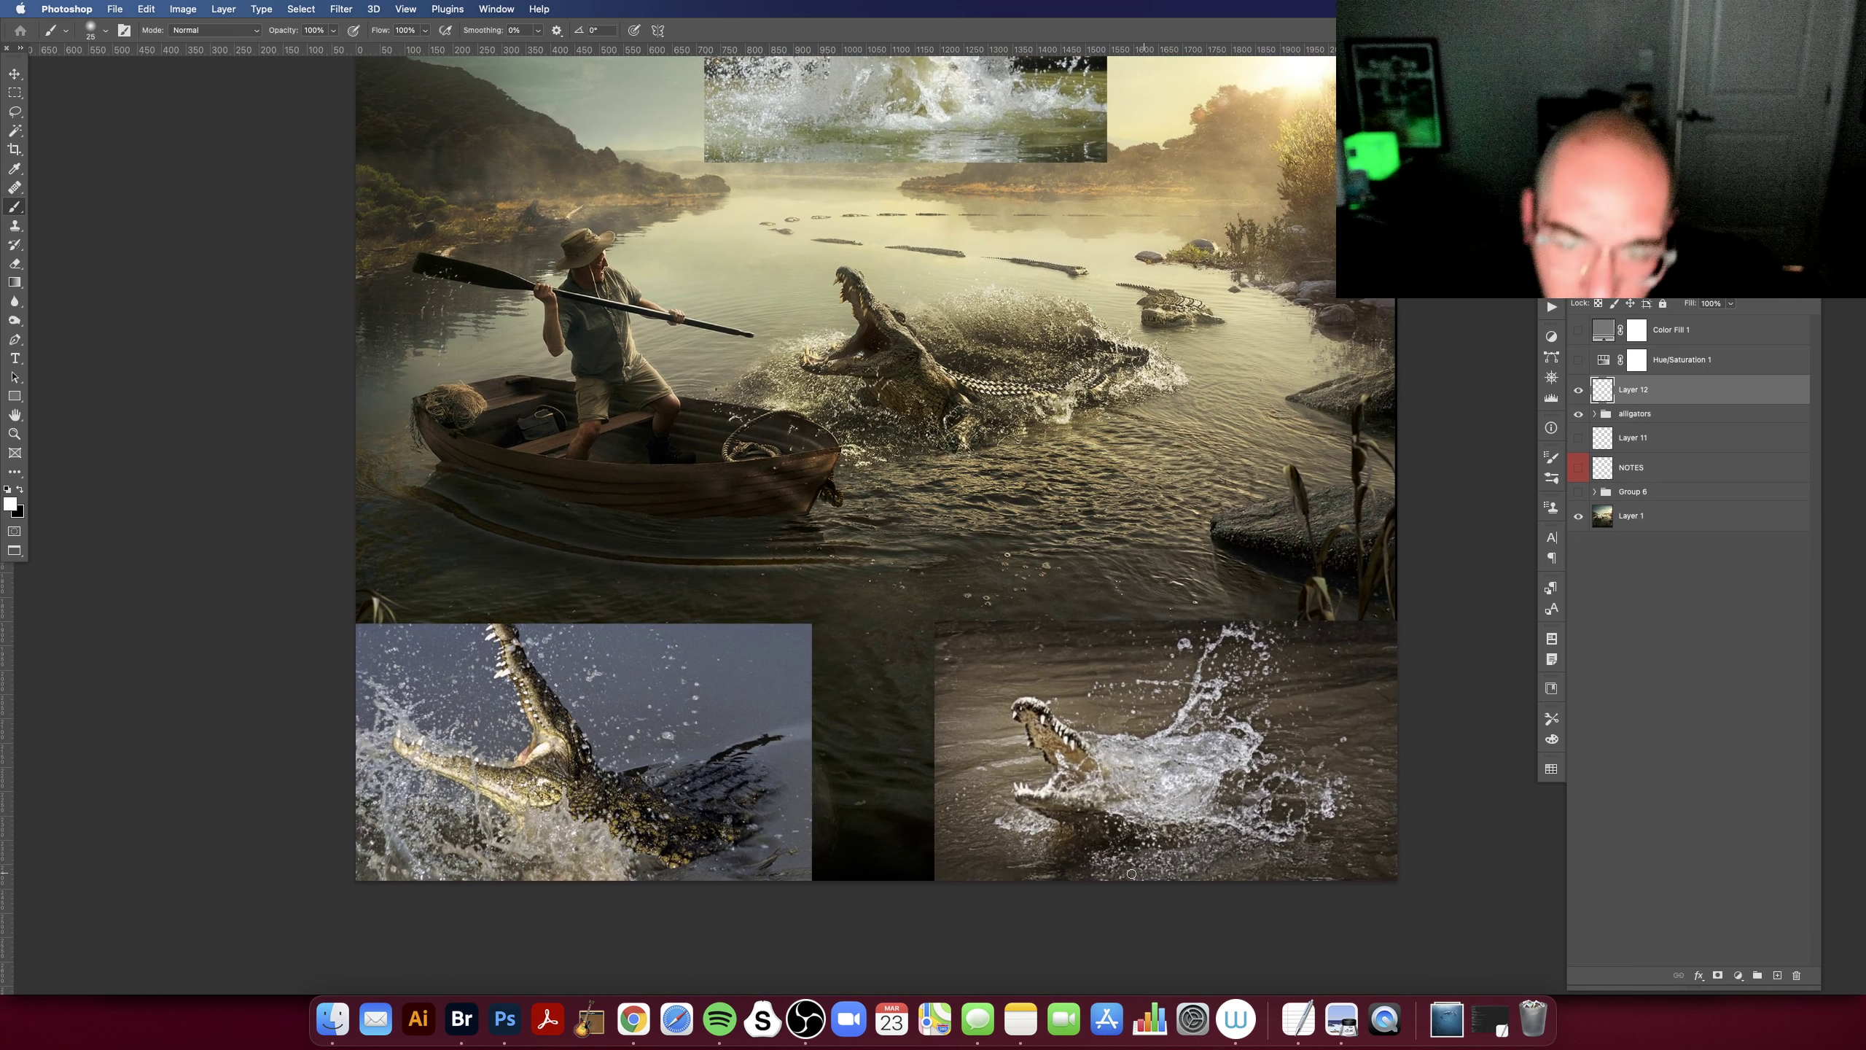
{"action": "left_click_drag", "start_coordinate": [1025, 763], "coordinate": [1047, 667]}
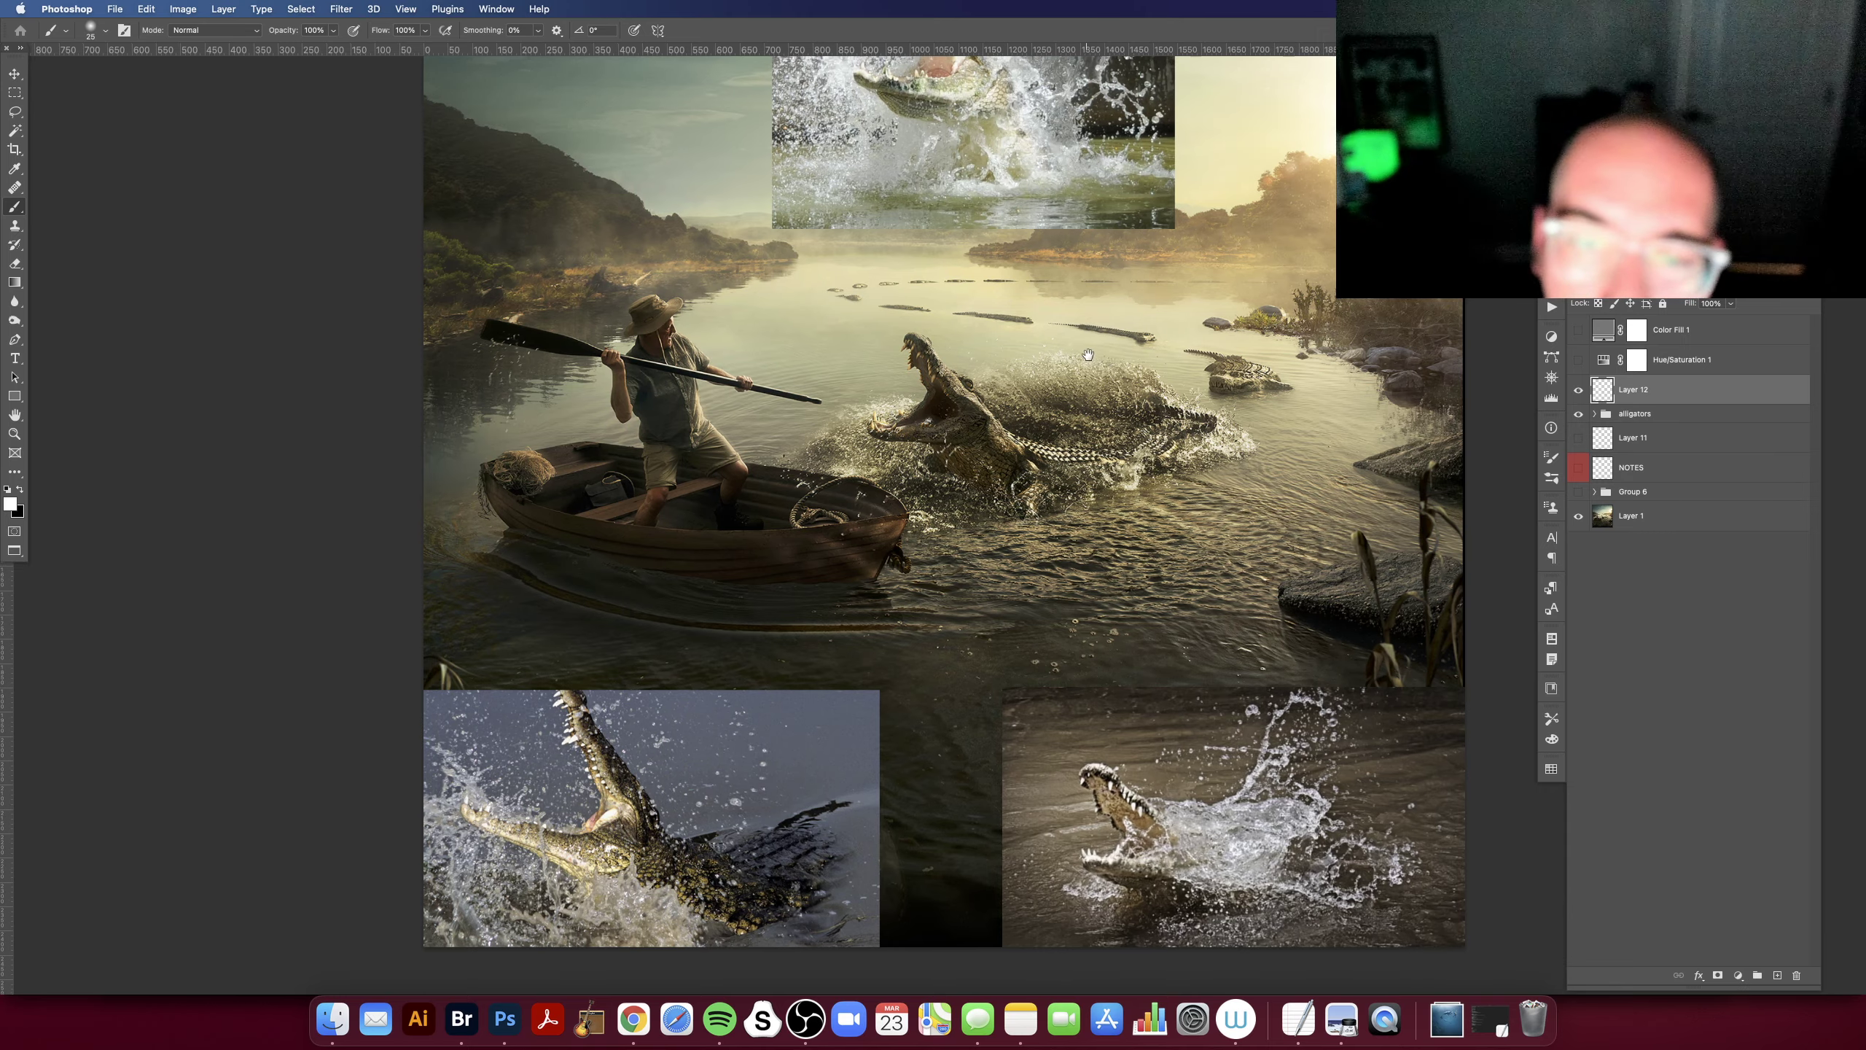
{"action": "mouse_move", "coordinate": [1085, 350]}
{"action": "left_mouse_down"}
{"action": "mouse_move", "coordinate": [1126, 357]}
{"action": "mouse_move", "coordinate": [1087, 484]}
{"action": "left_mouse_up"}
{"action": "key", "text": "z"}
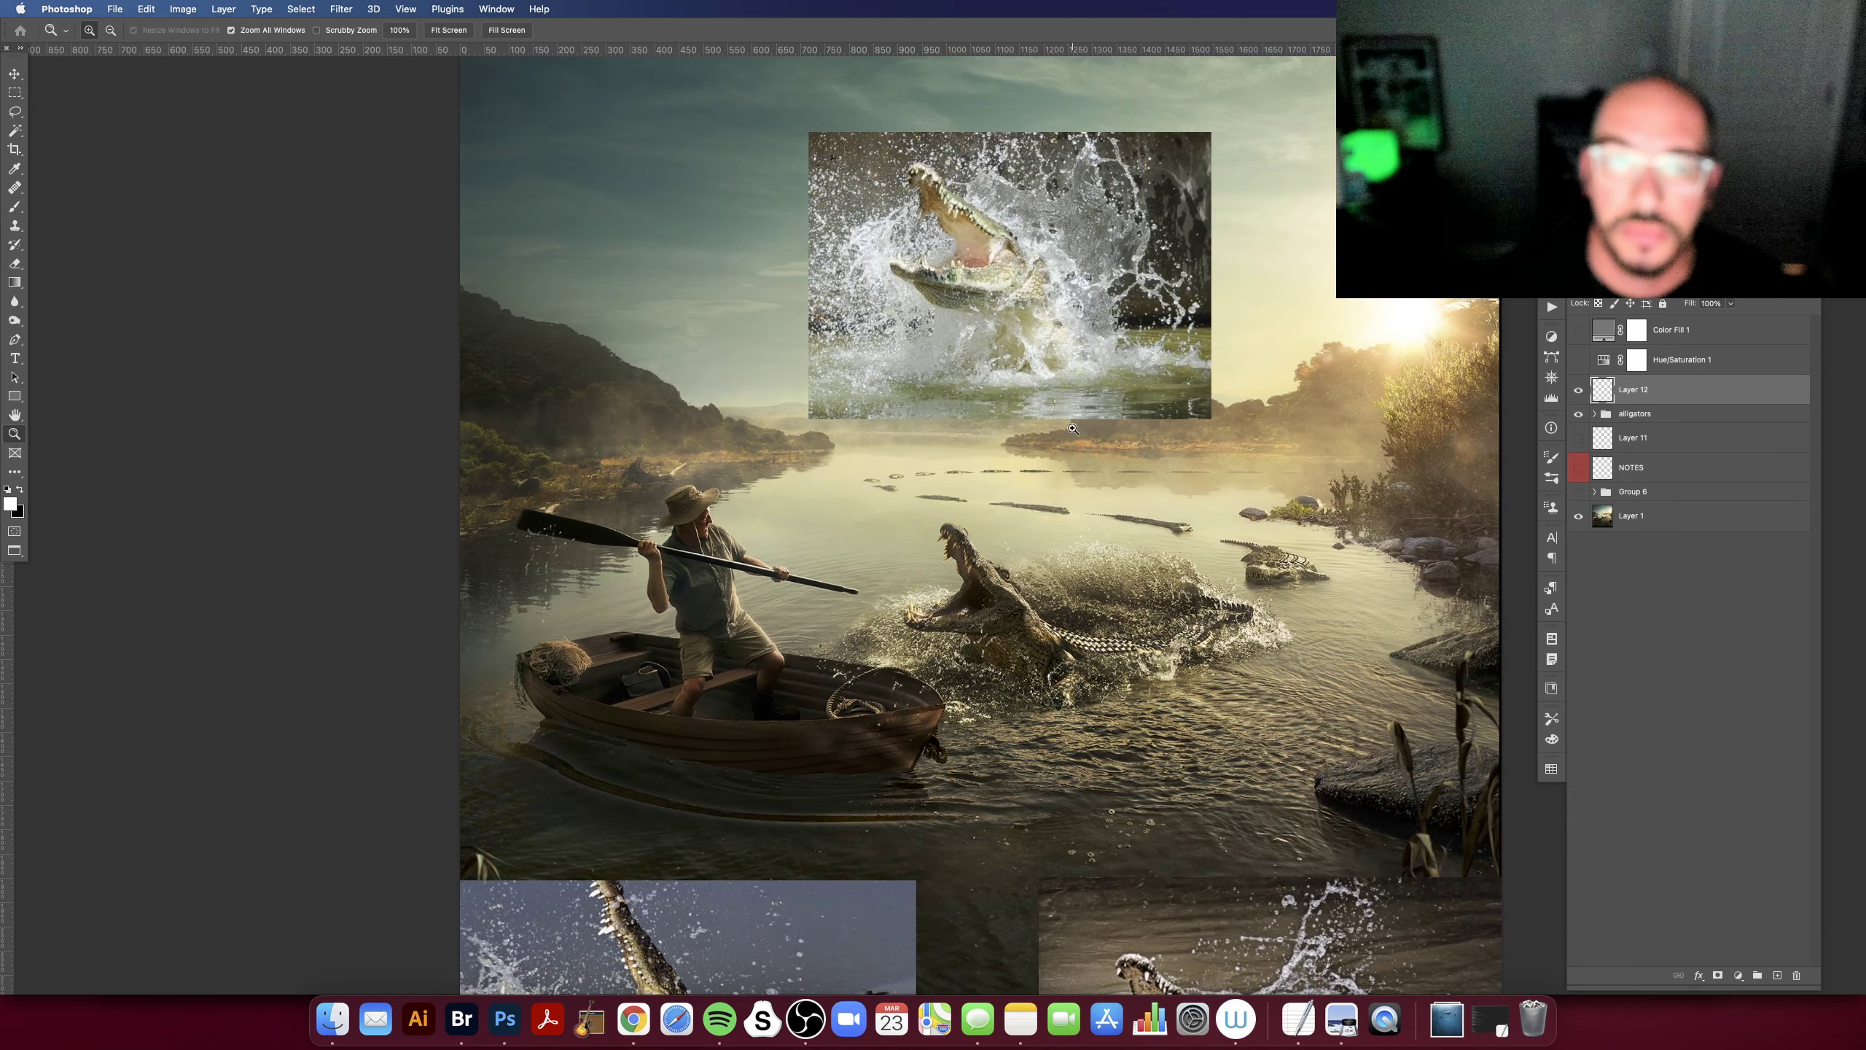
{"action": "left_click", "coordinate": [1021, 604]}
{"action": "left_click_drag", "start_coordinate": [1006, 613], "coordinate": [1038, 561]}
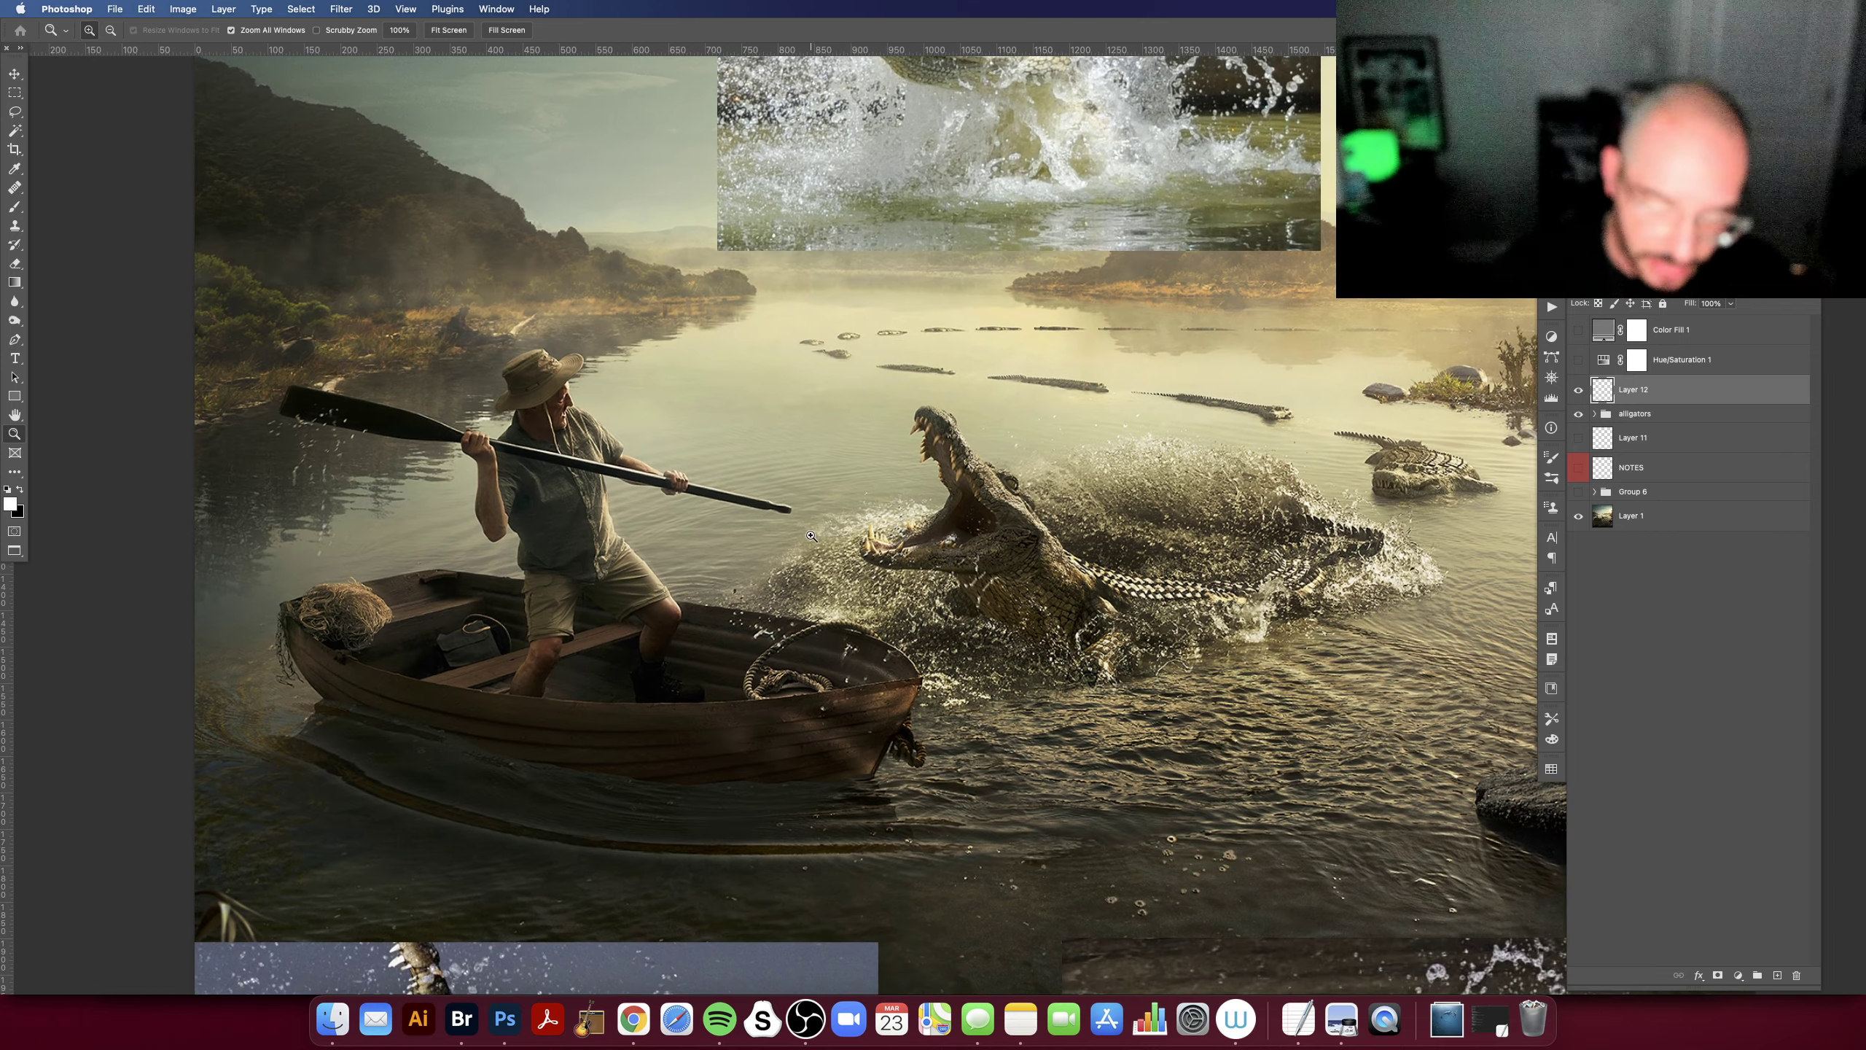
{"action": "key", "text": "super+minus"}
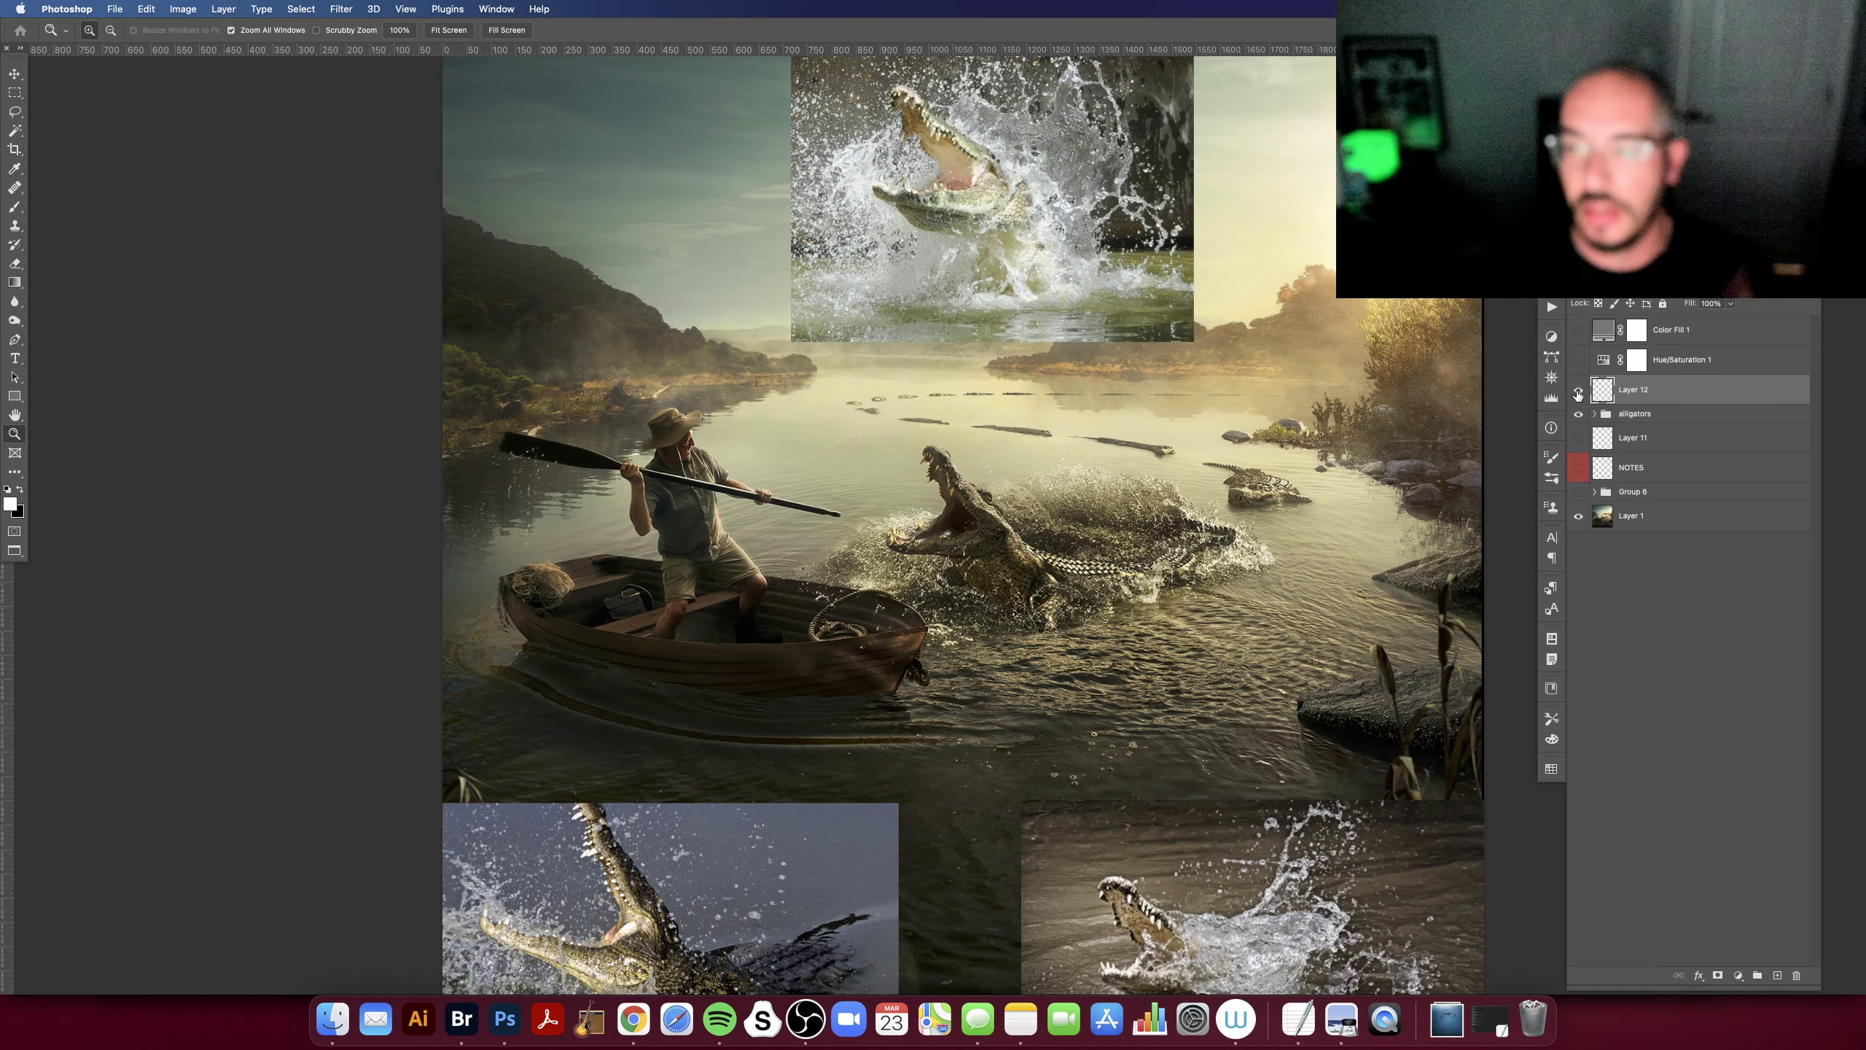
{"action": "left_click", "coordinate": [1579, 393]}
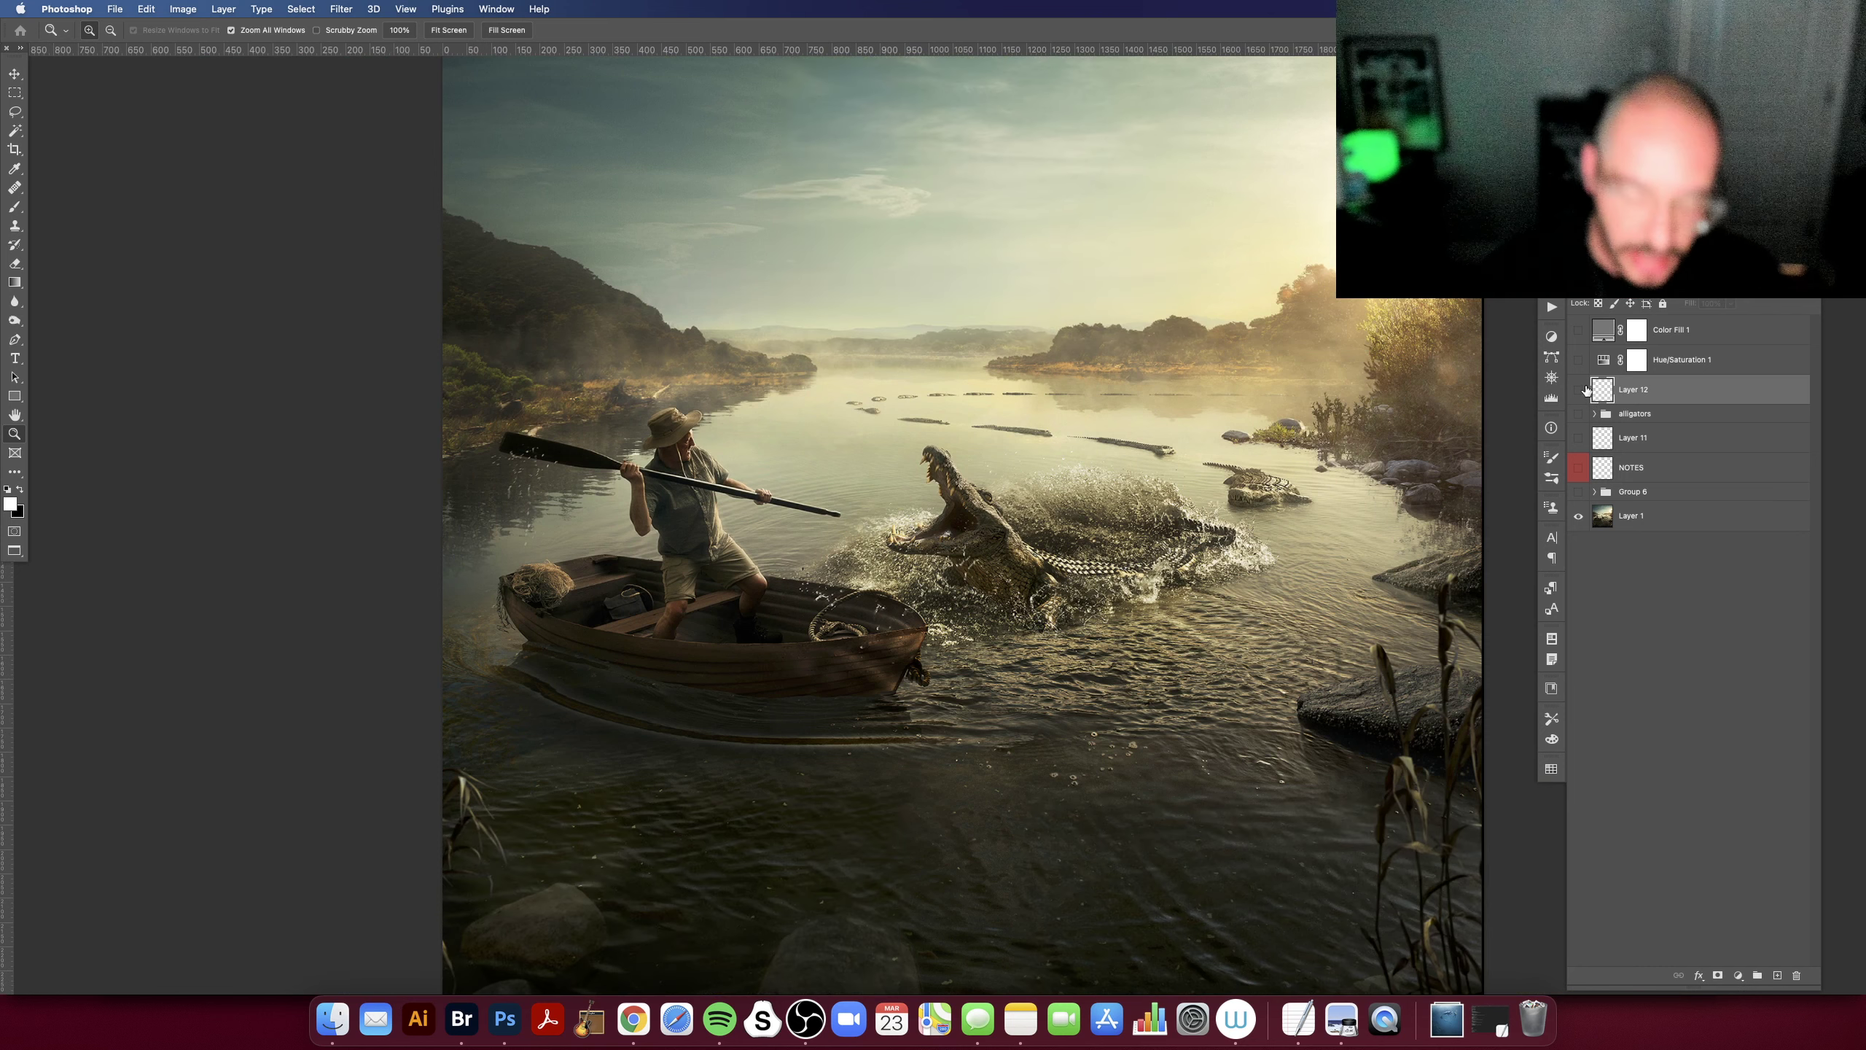
{"action": "key", "text": "super+0"}
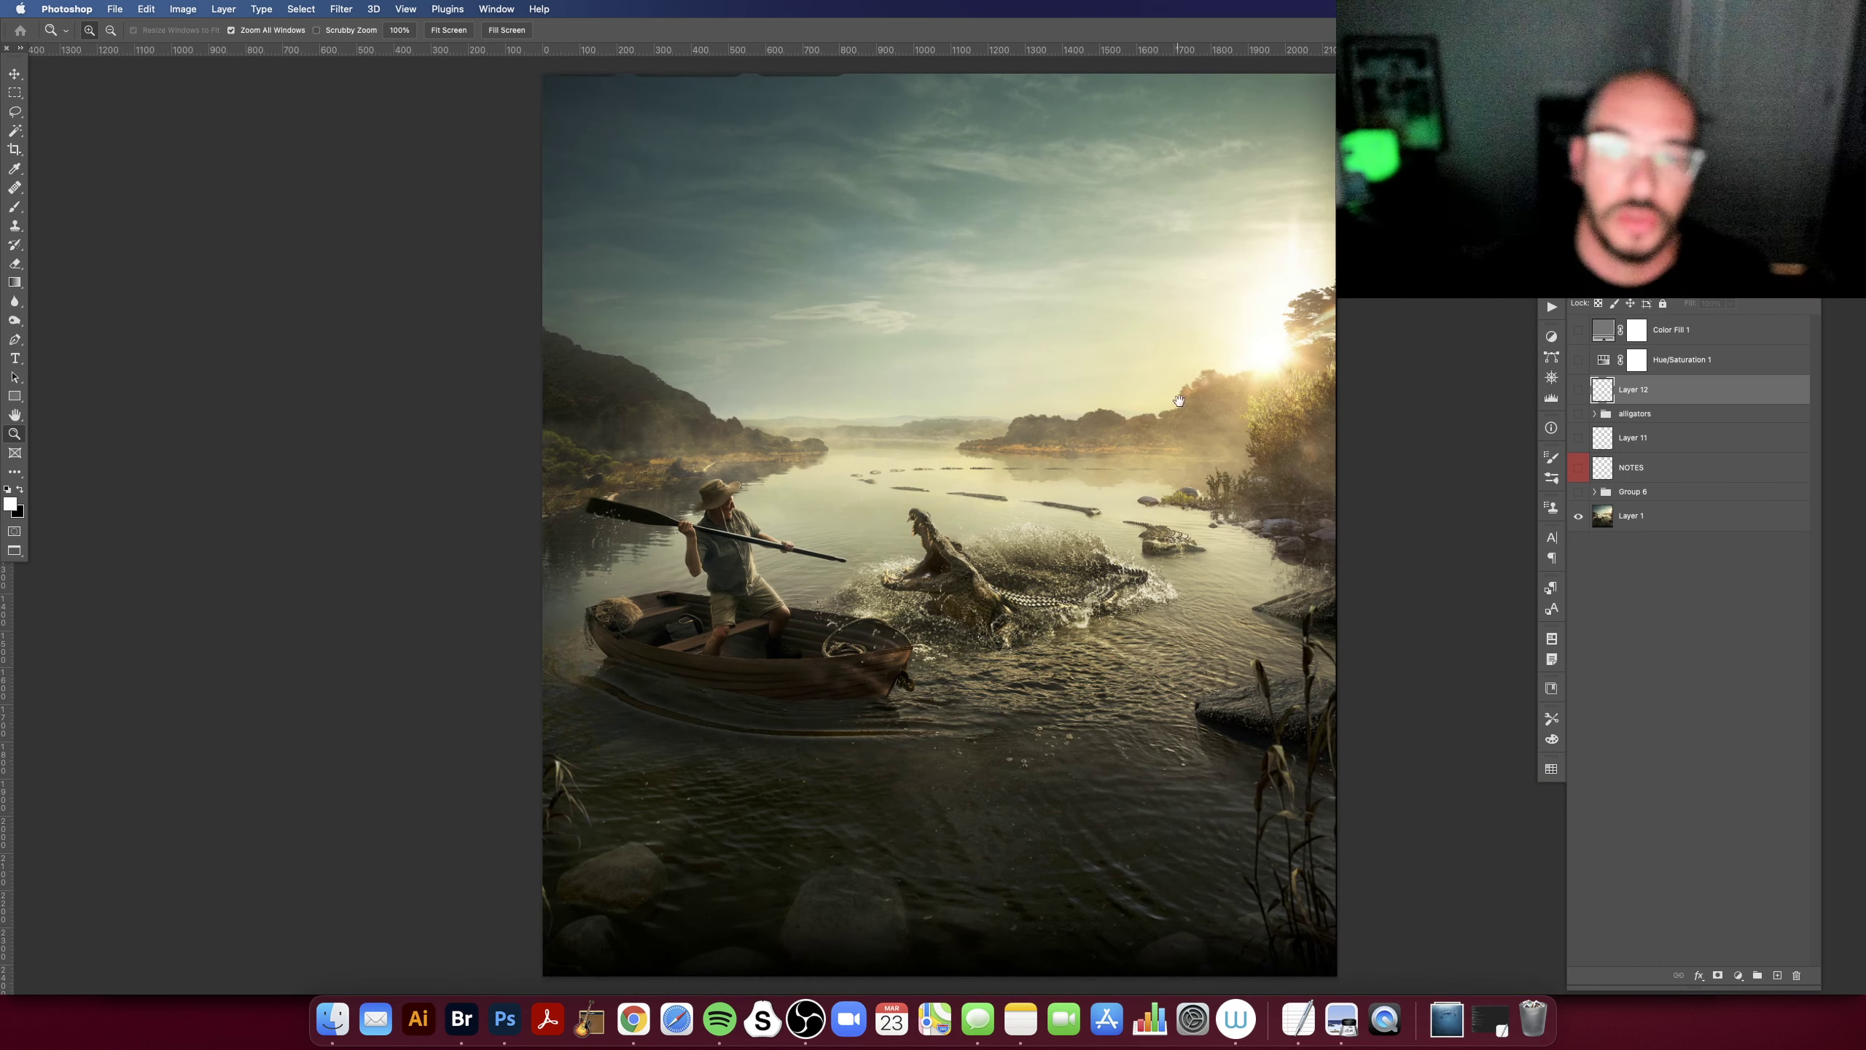
{"action": "scroll", "coordinate": [1180, 401], "scroll_direction": "right", "scroll_amount": 3}
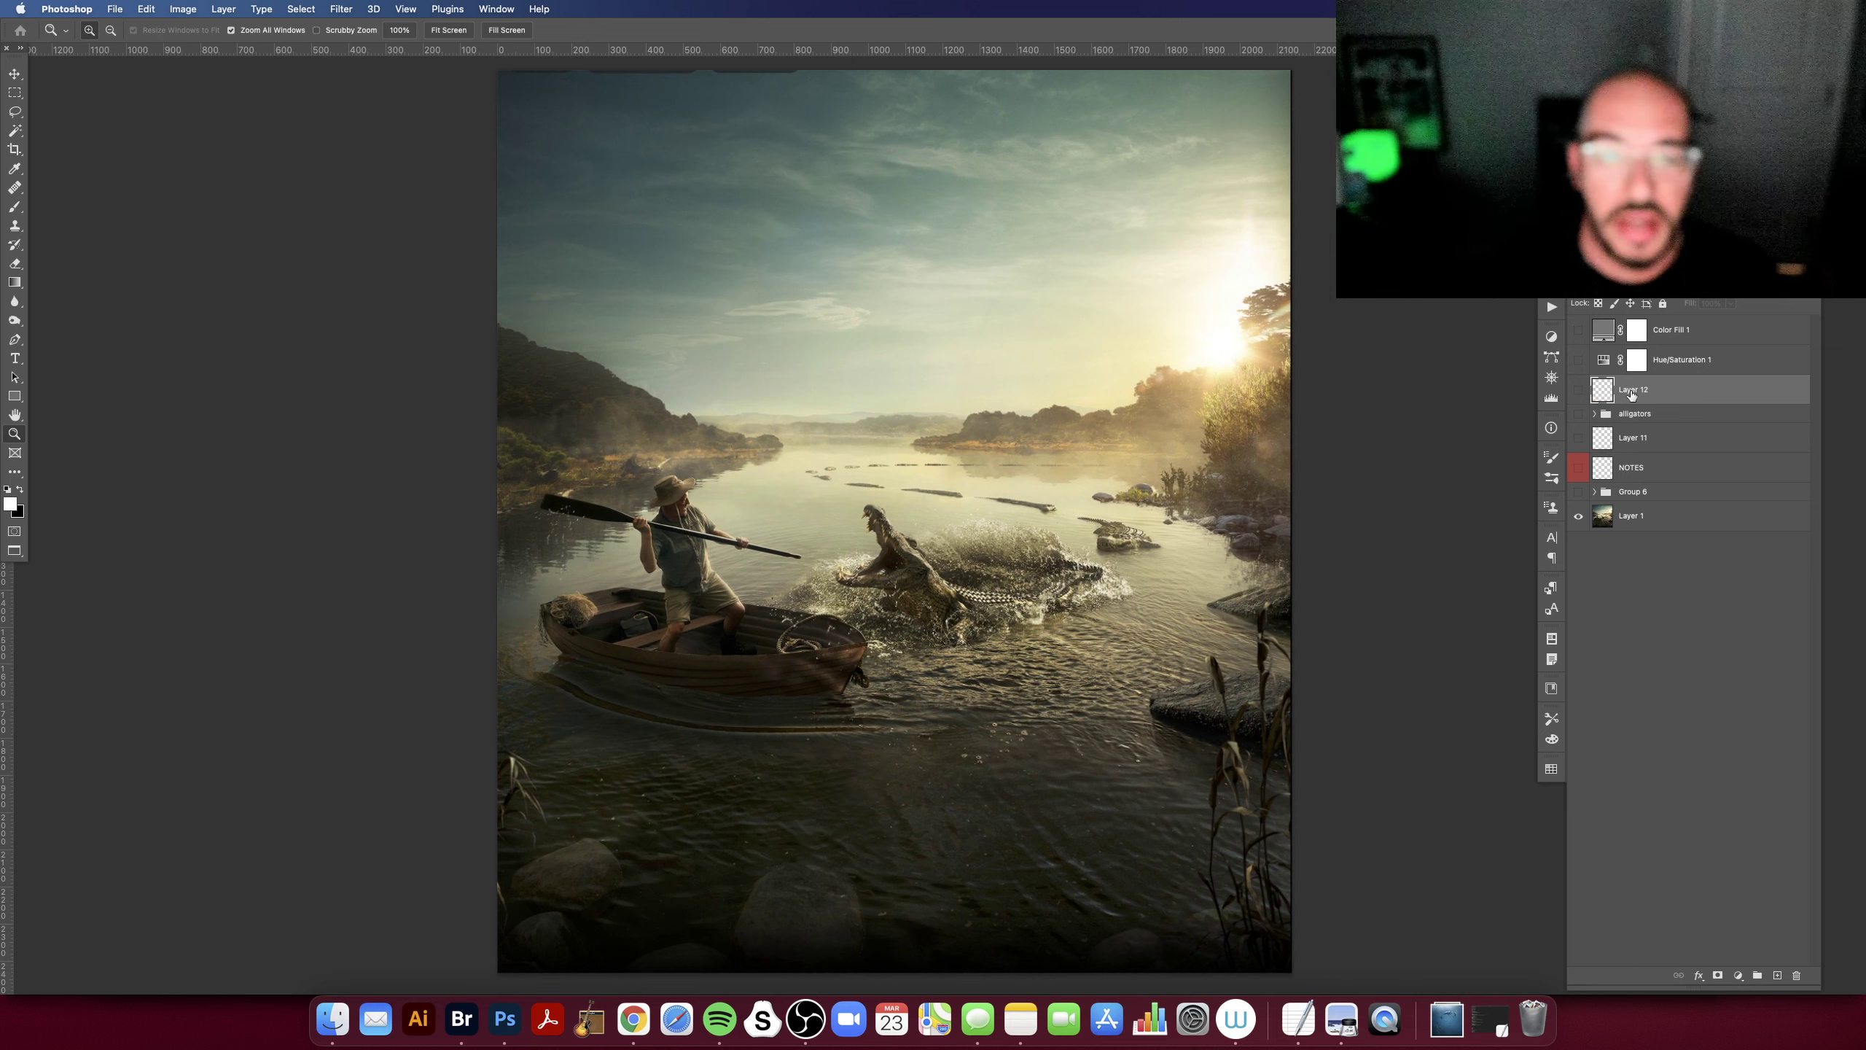
{"action": "left_click", "coordinate": [1578, 468]}
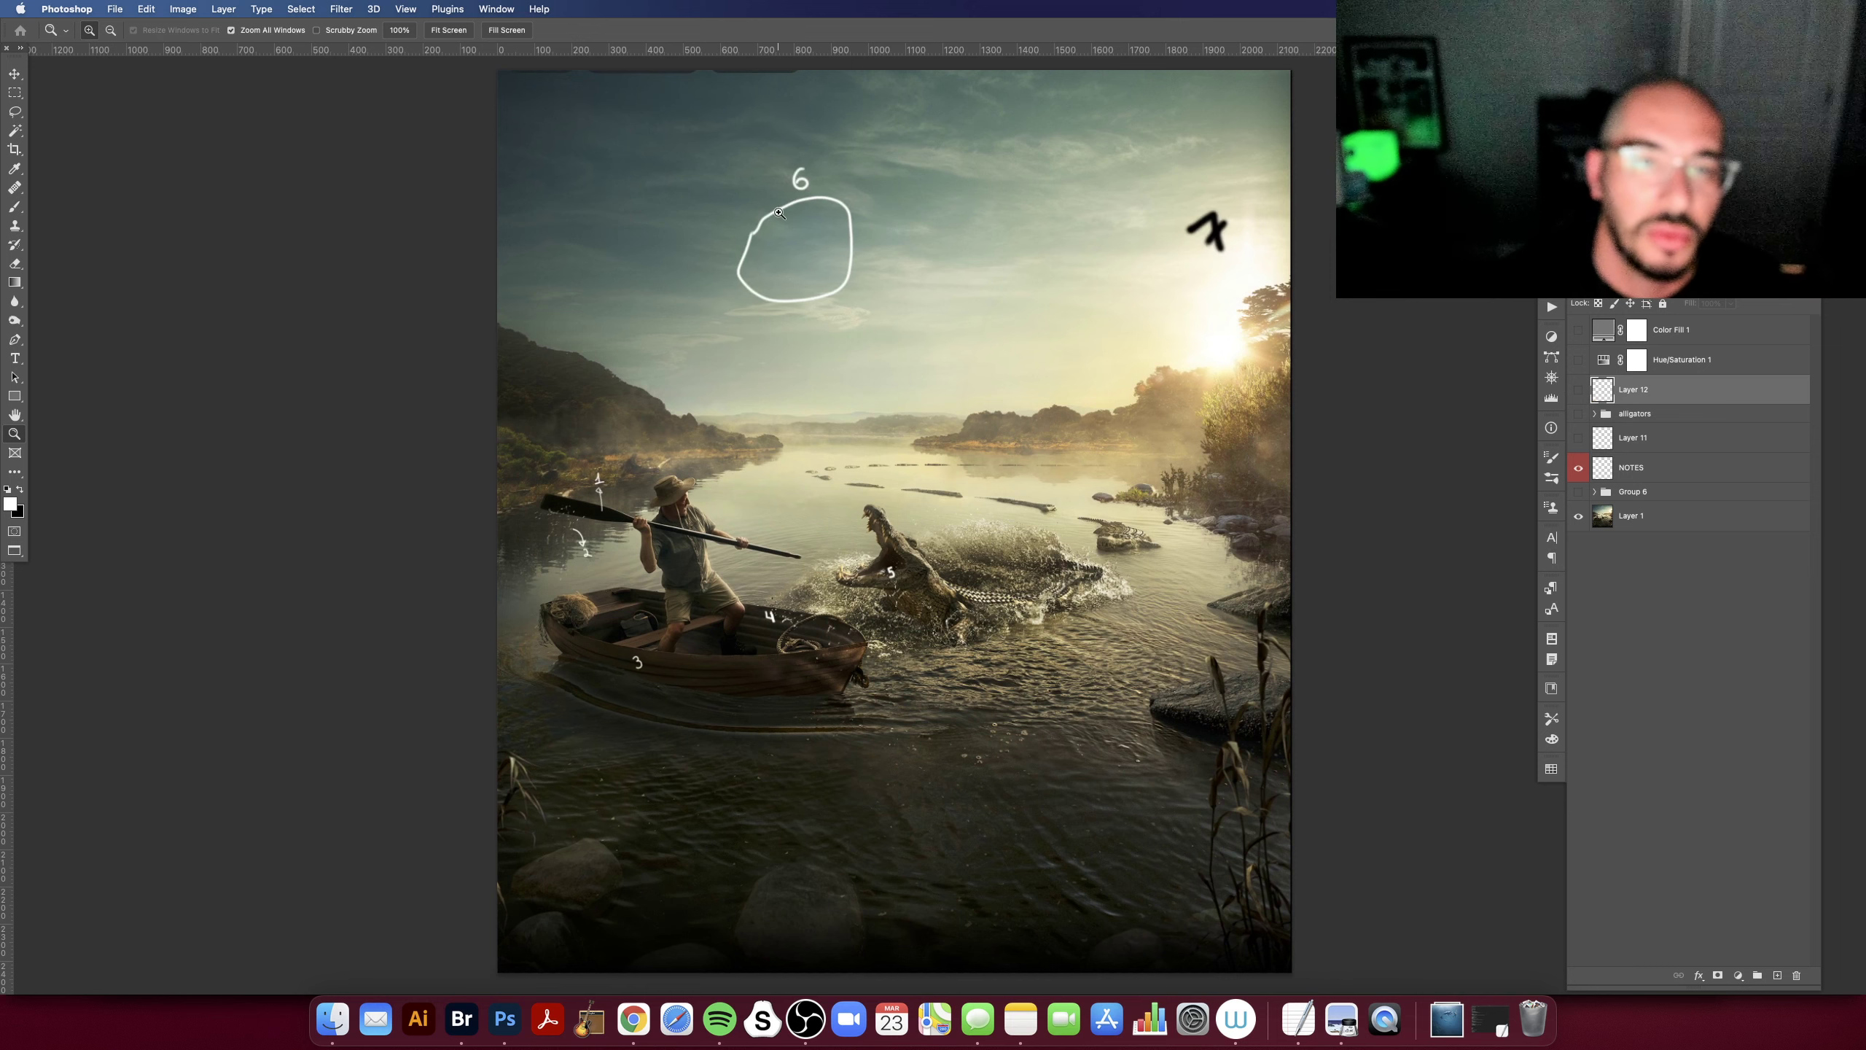
{"action": "left_click", "coordinate": [788, 257]}
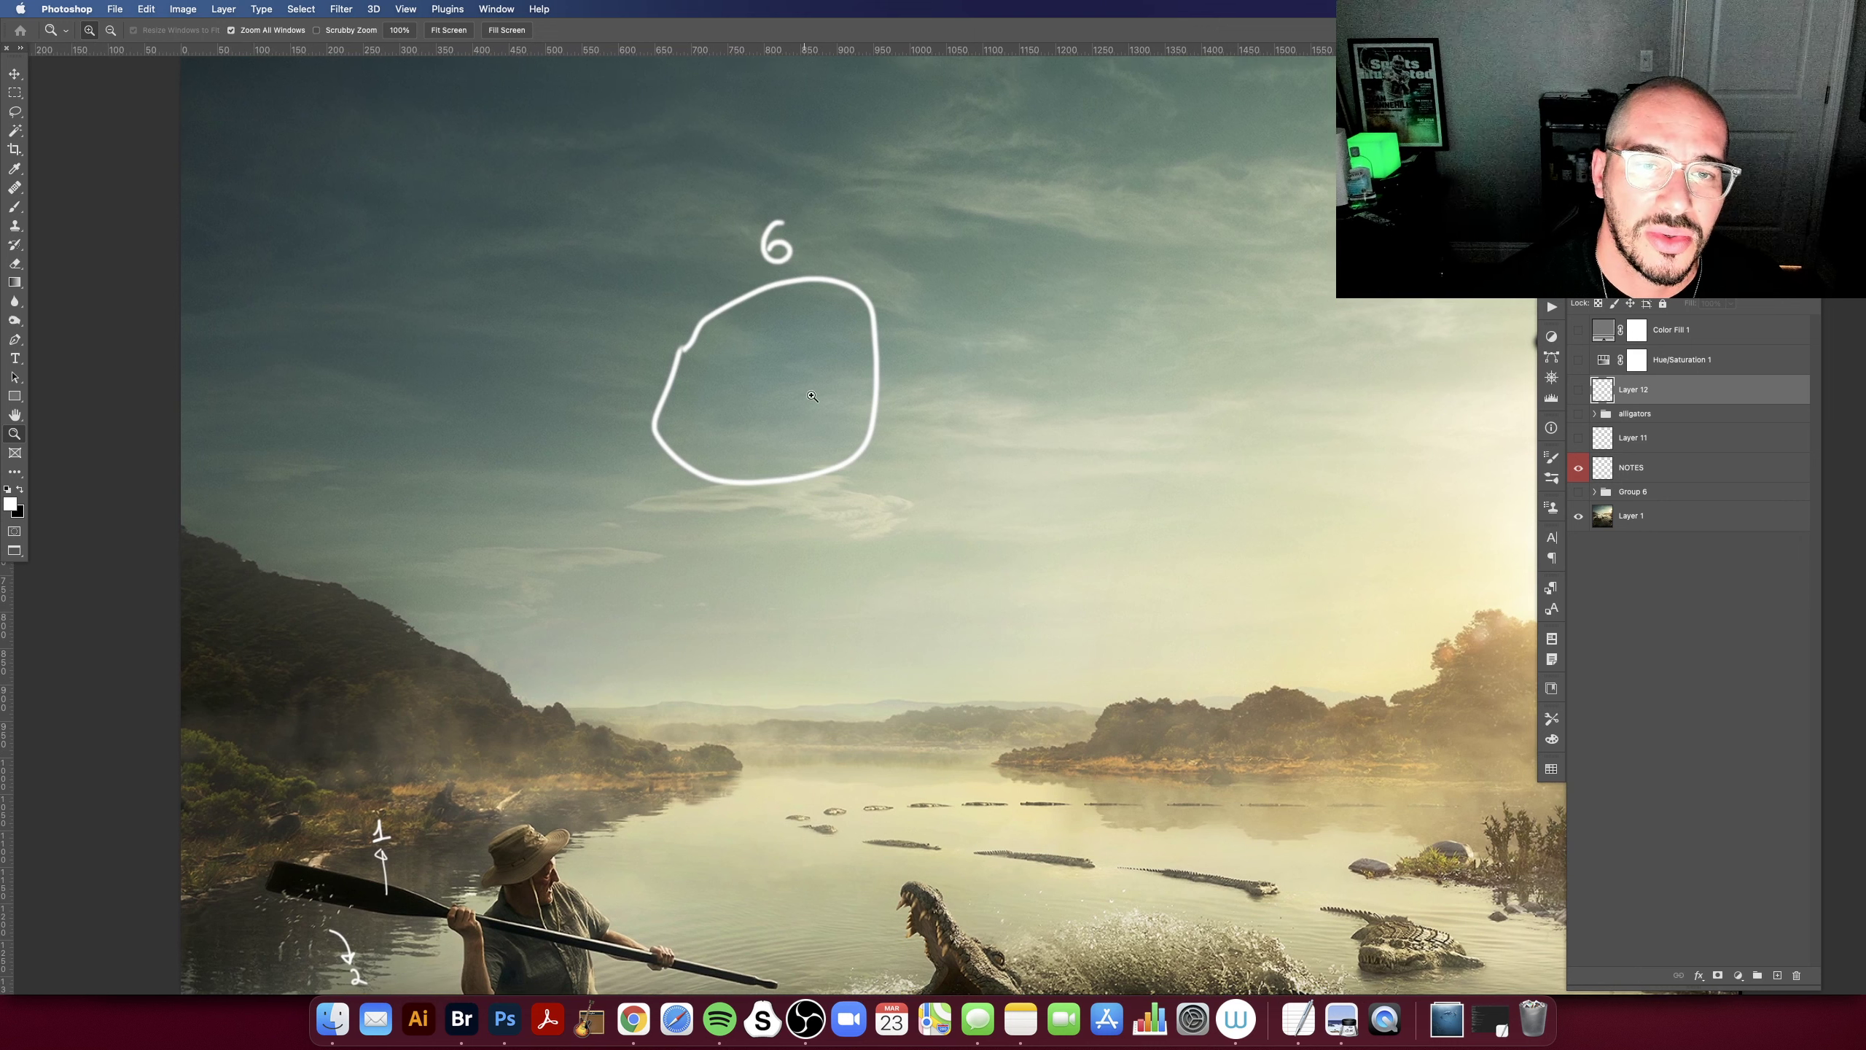
{"action": "left_click", "coordinate": [1578, 468]}
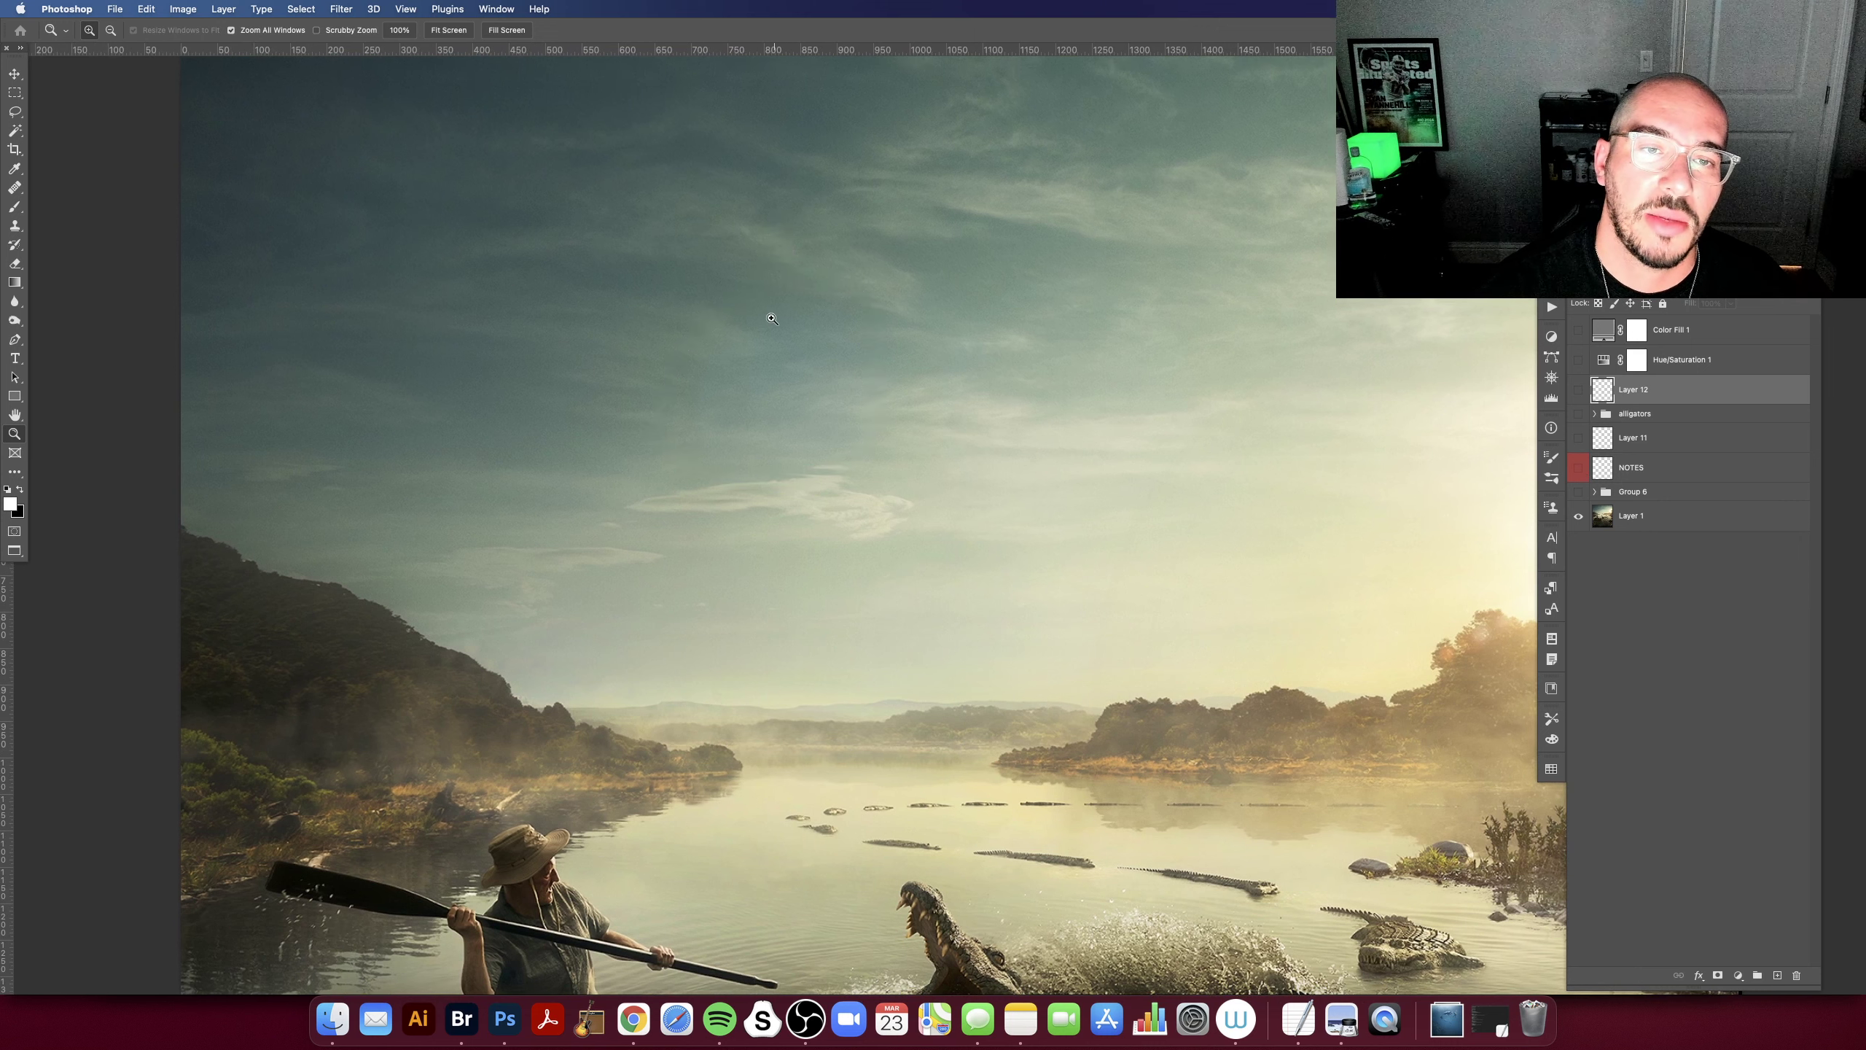
{"action": "scroll", "coordinate": [764, 346], "scroll_direction": "left", "scroll_amount": 2}
{"action": "scroll", "coordinate": [763, 345], "scroll_direction": "up", "scroll_amount": 1}
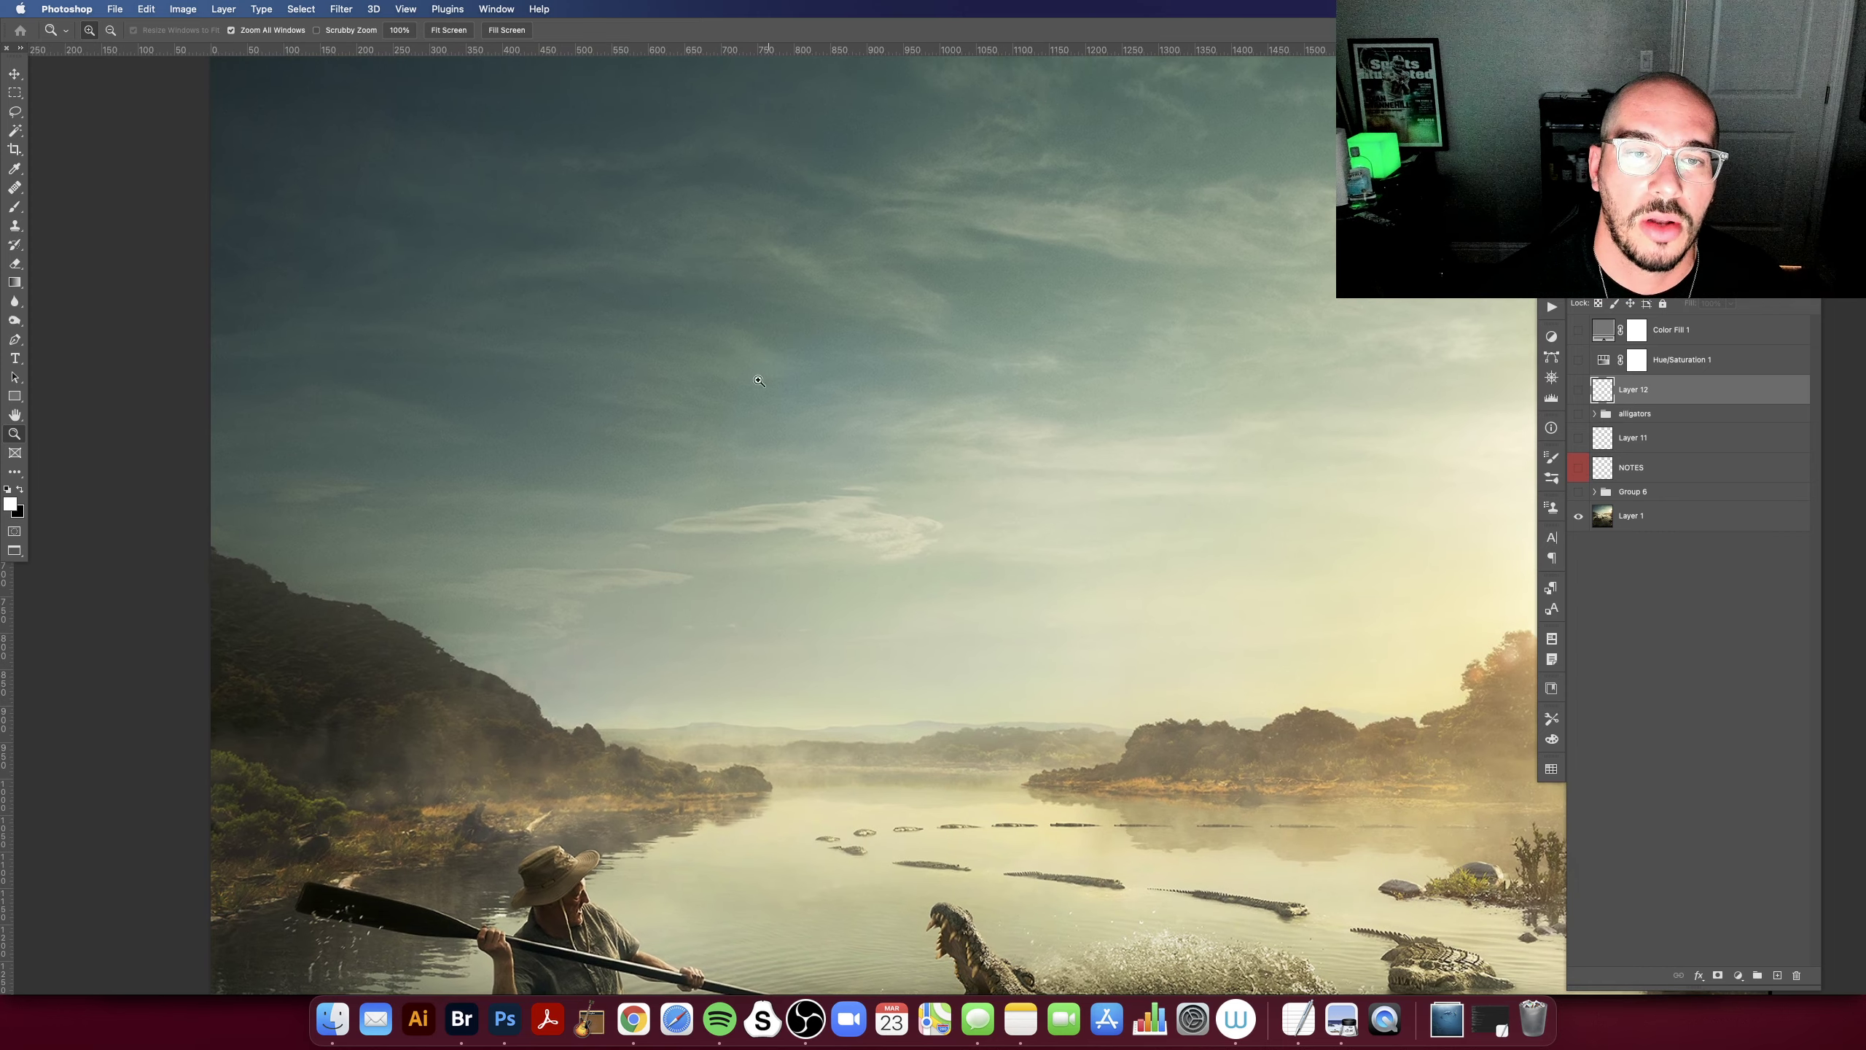
{"action": "scroll", "coordinate": [819, 339], "scroll_direction": "right", "scroll_amount": 1}
{"action": "scroll", "coordinate": [819, 338], "scroll_direction": "right", "scroll_amount": 1}
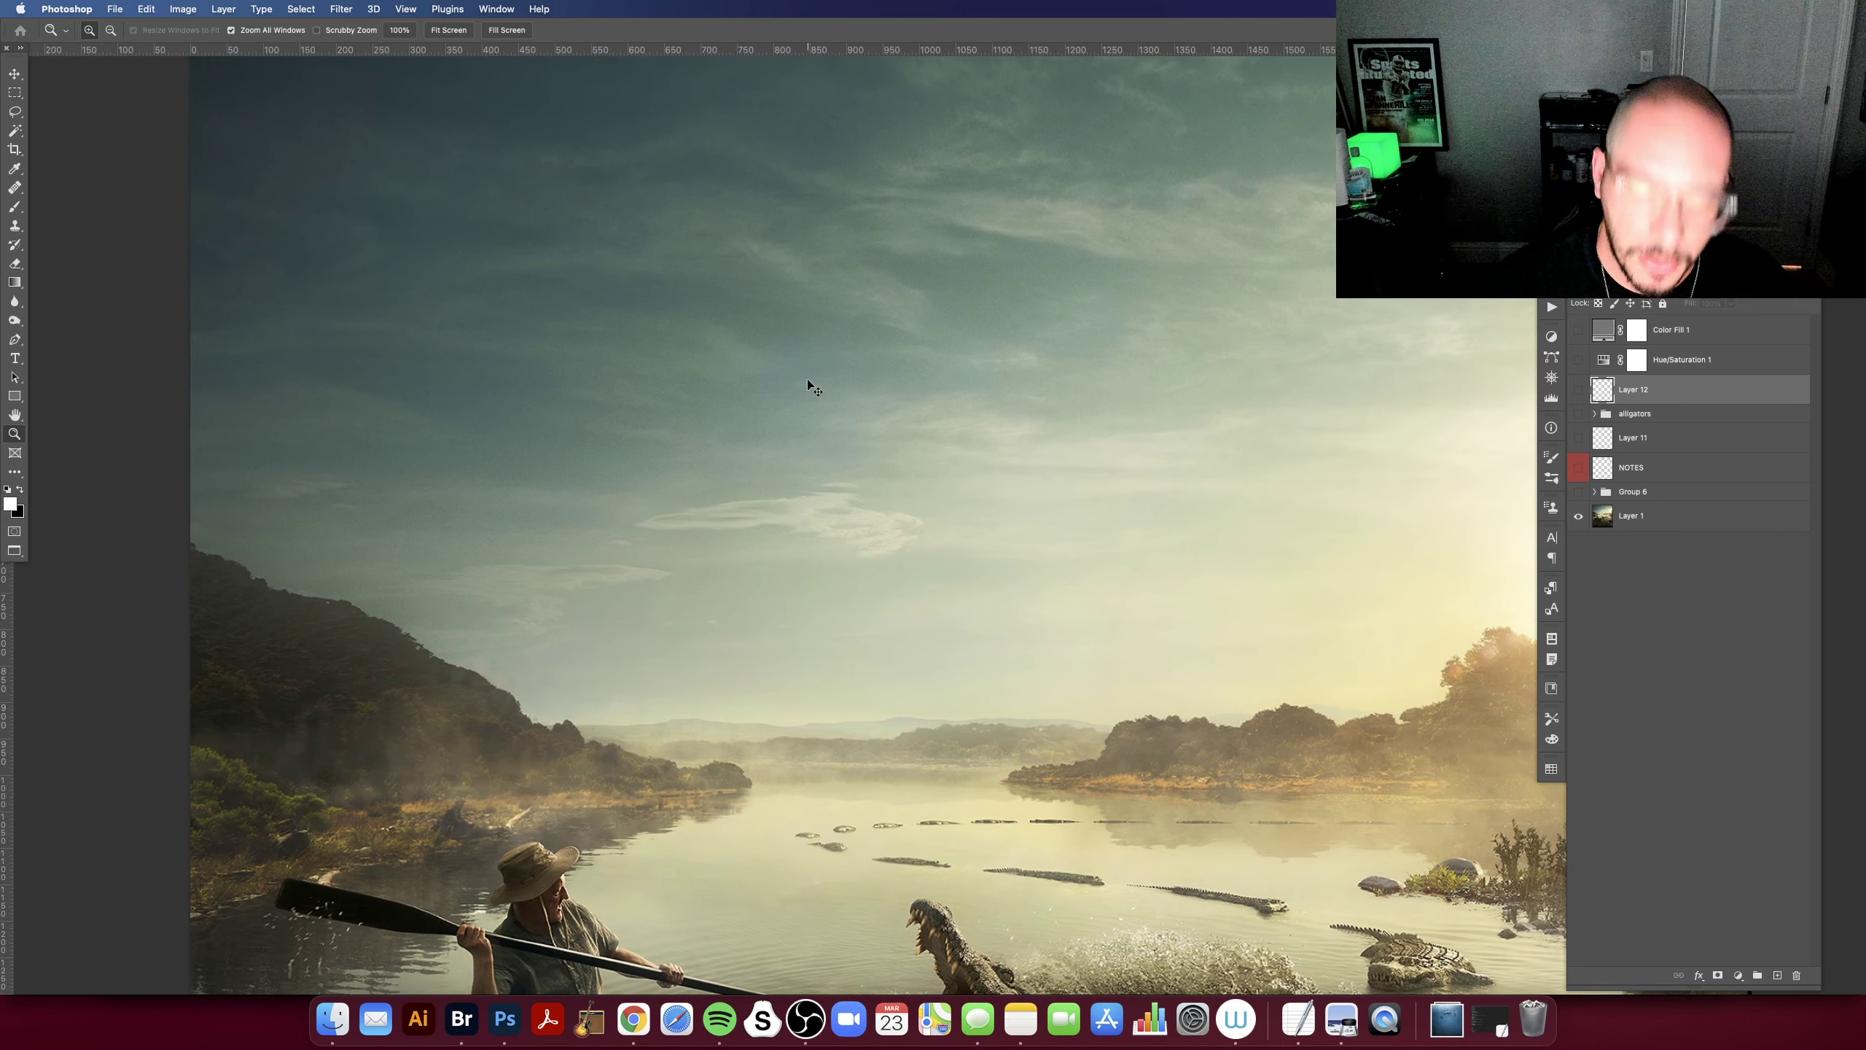
{"action": "key", "text": "super+0"}
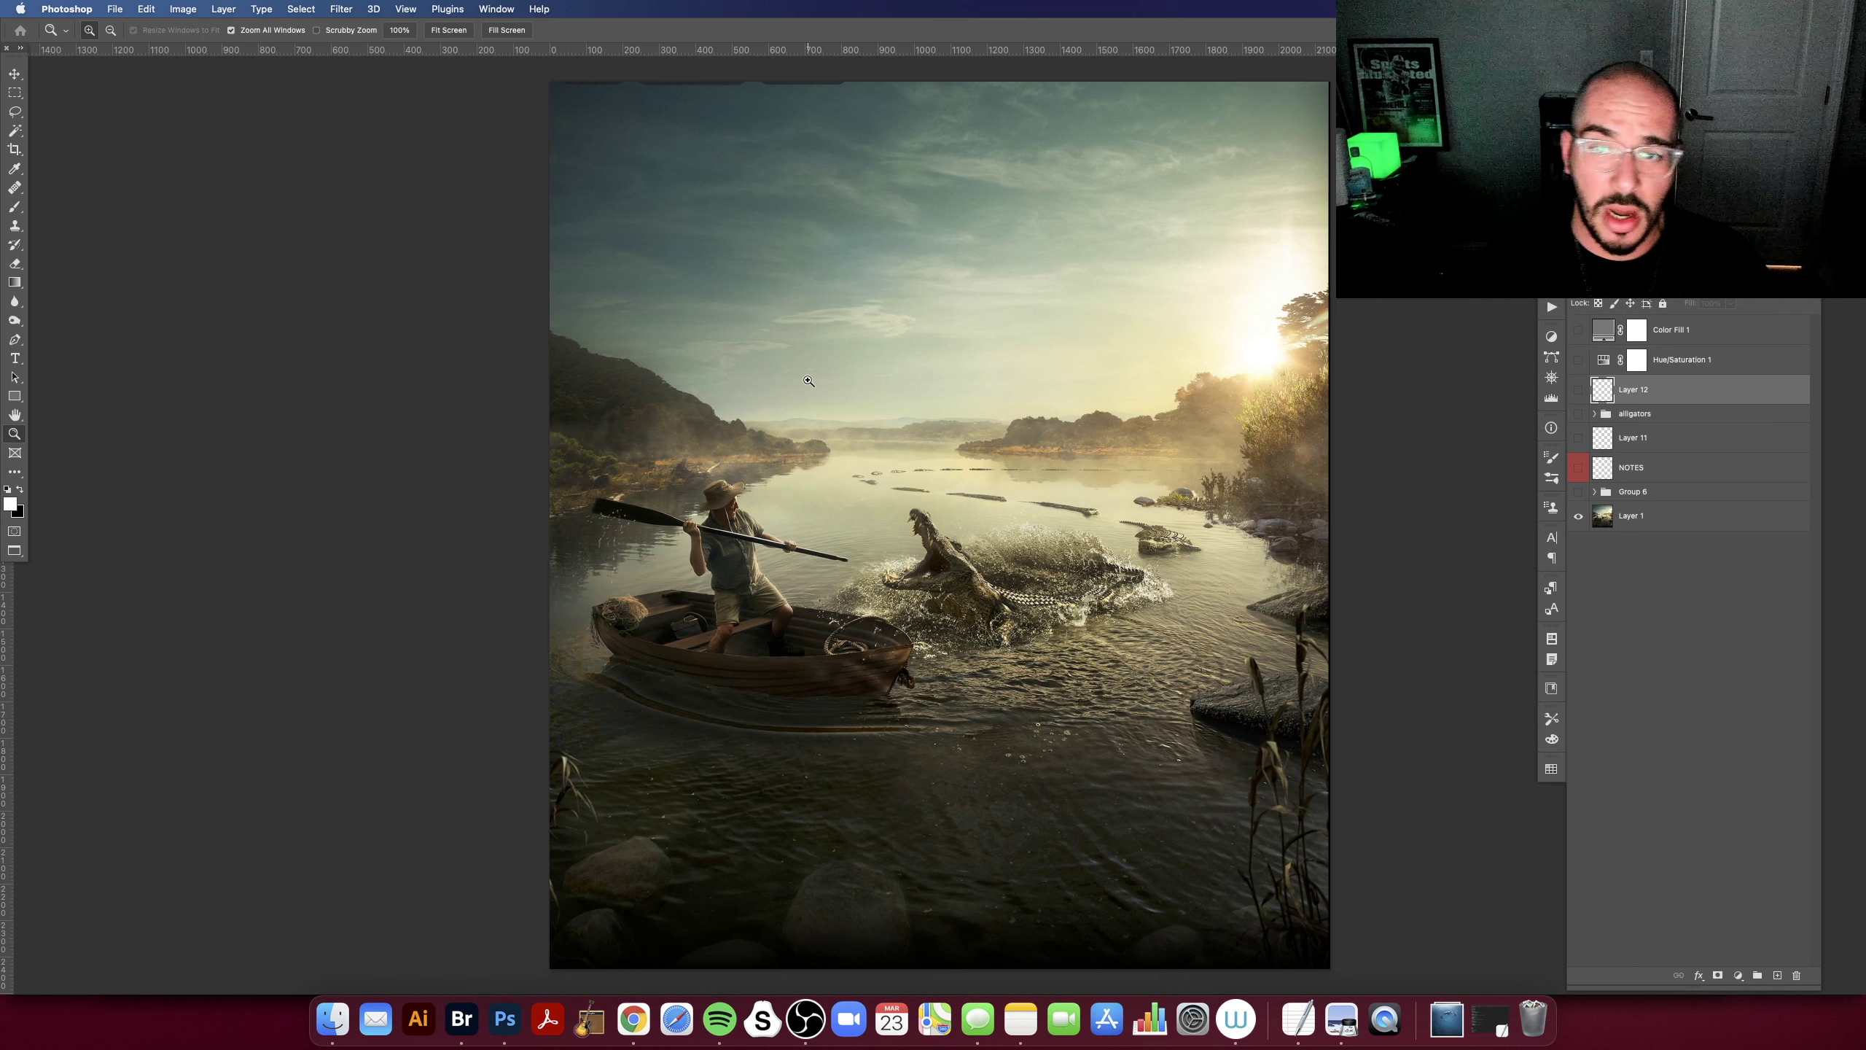
Step: Pan around the notes-free river composite
{"action": "scroll", "coordinate": [1232, 293], "scroll_direction": "right", "scroll_amount": 2}
{"action": "scroll", "coordinate": [1226, 279], "scroll_direction": "down", "scroll_amount": 1}
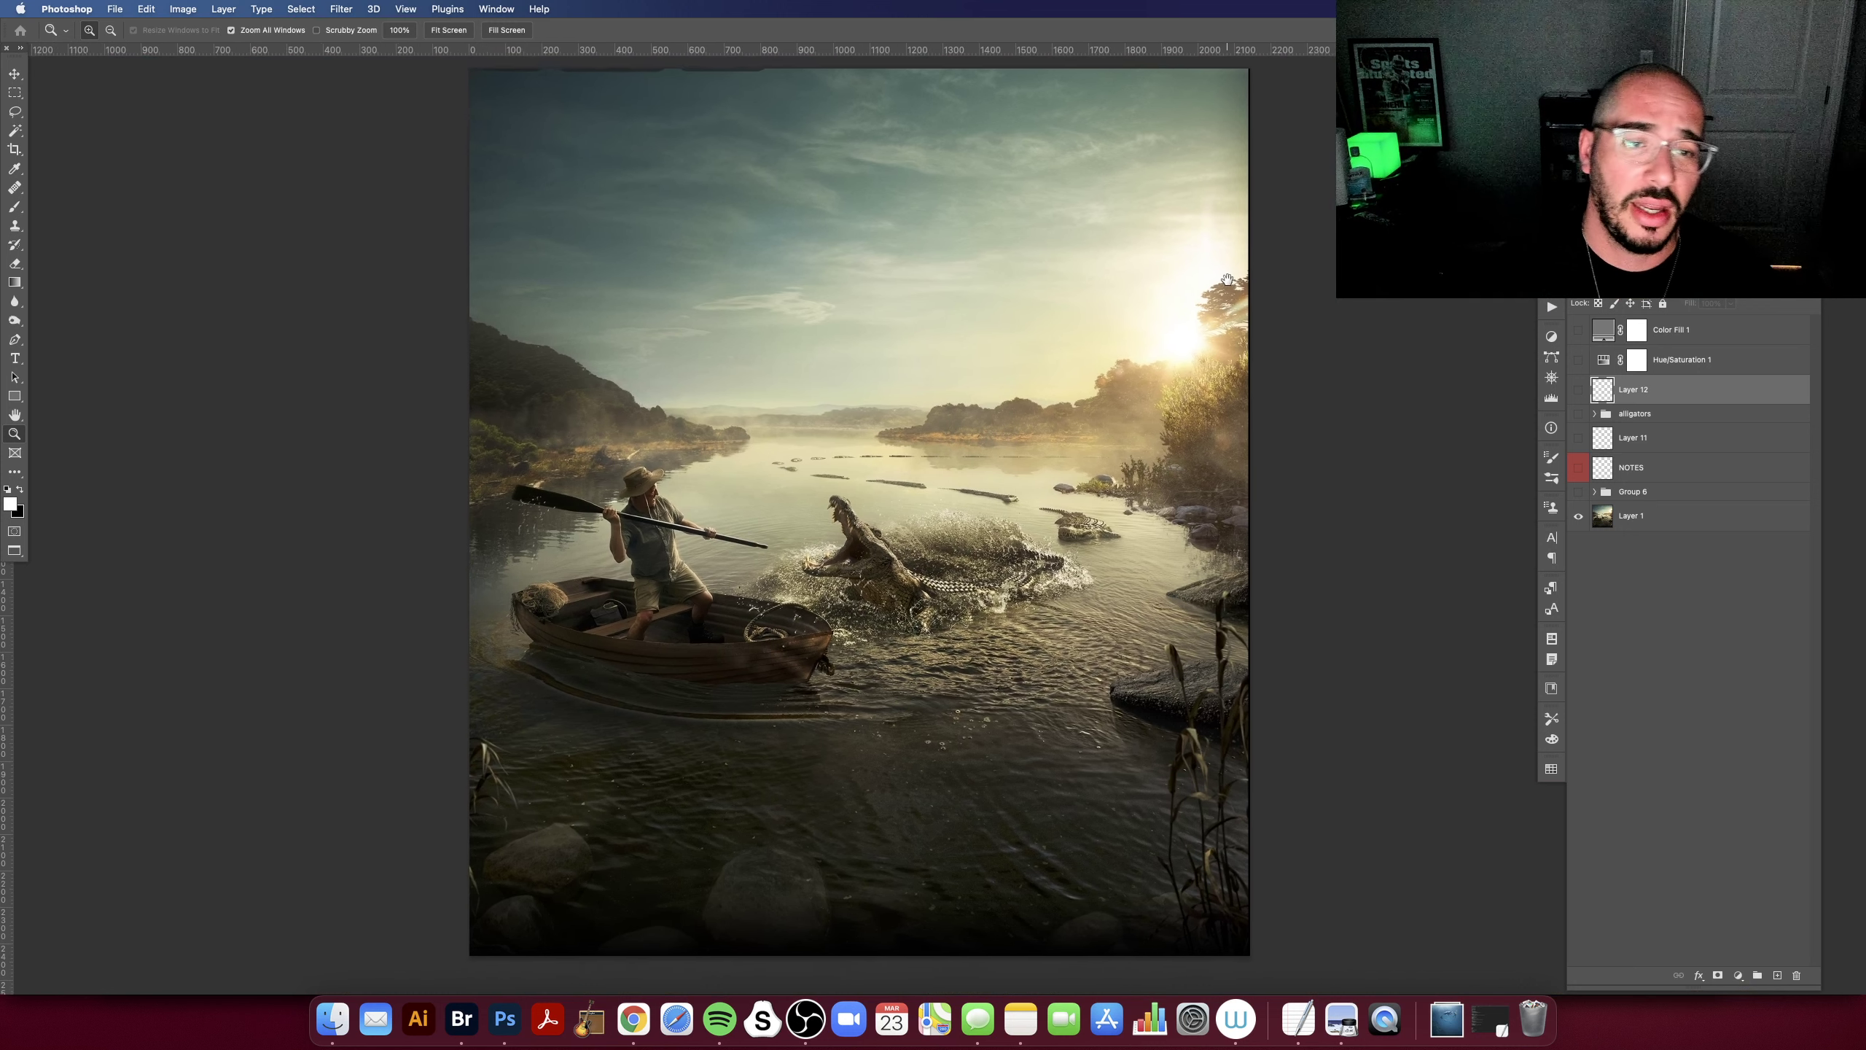
{"action": "scroll", "coordinate": [1227, 279], "scroll_direction": "left", "scroll_amount": 2}
{"action": "scroll", "coordinate": [1241, 281], "scroll_direction": "left", "scroll_amount": 1}
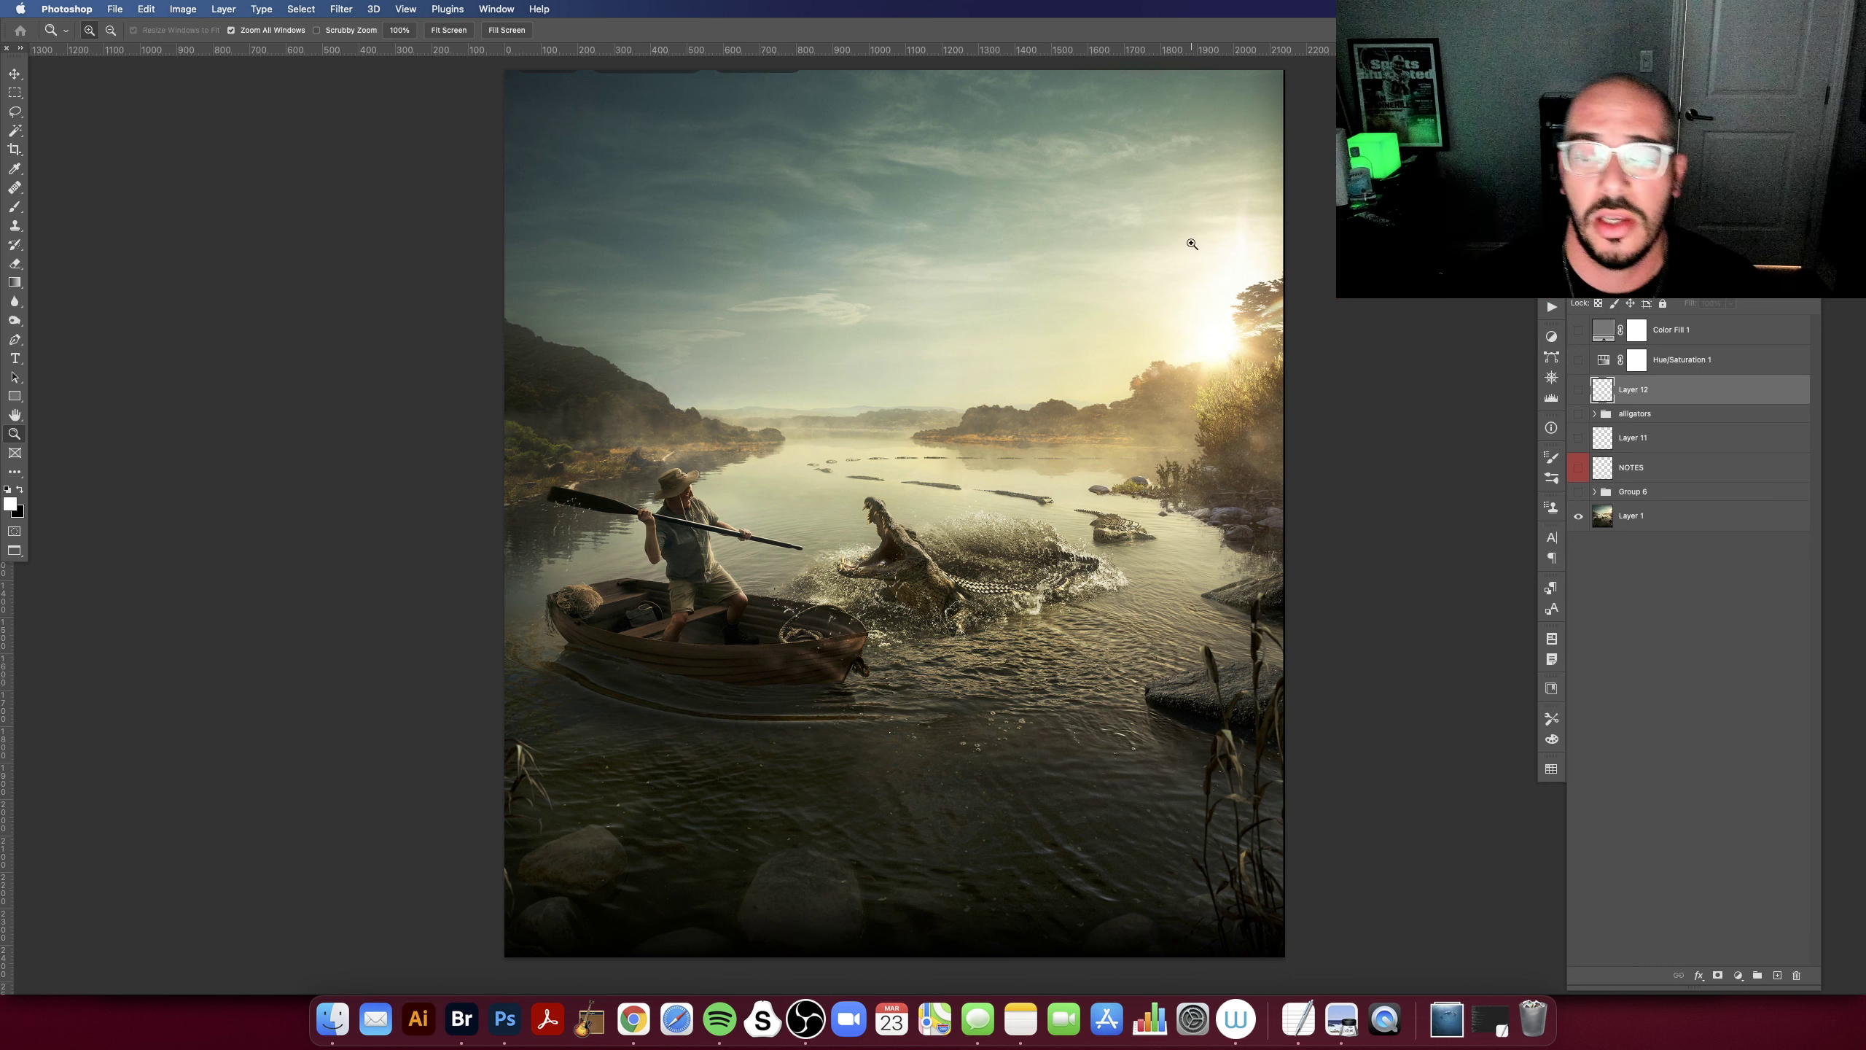
{"action": "left_click_drag", "start_coordinate": [1188, 209], "coordinate": [1278, 213]}
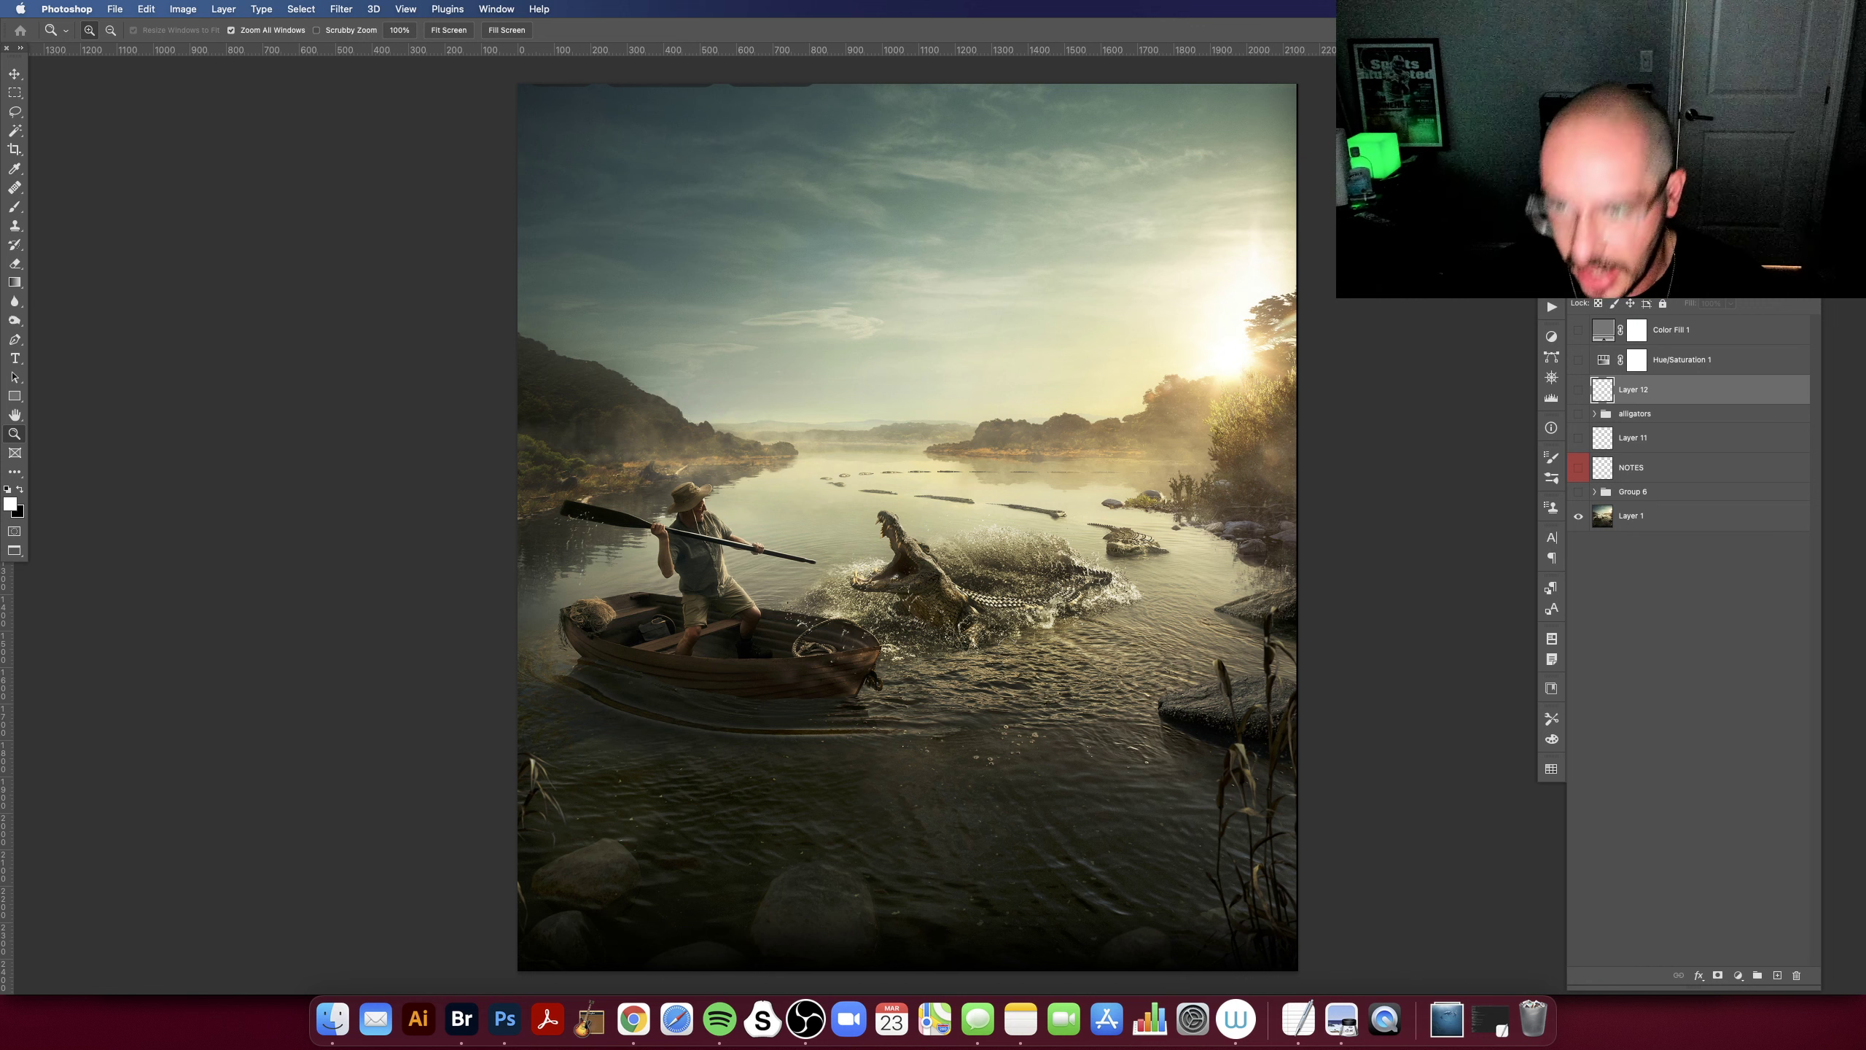
{"action": "scroll", "coordinate": [1271, 223], "scroll_direction": "left", "scroll_amount": 2}
{"action": "scroll", "coordinate": [1328, 195], "scroll_direction": "right", "scroll_amount": 2}
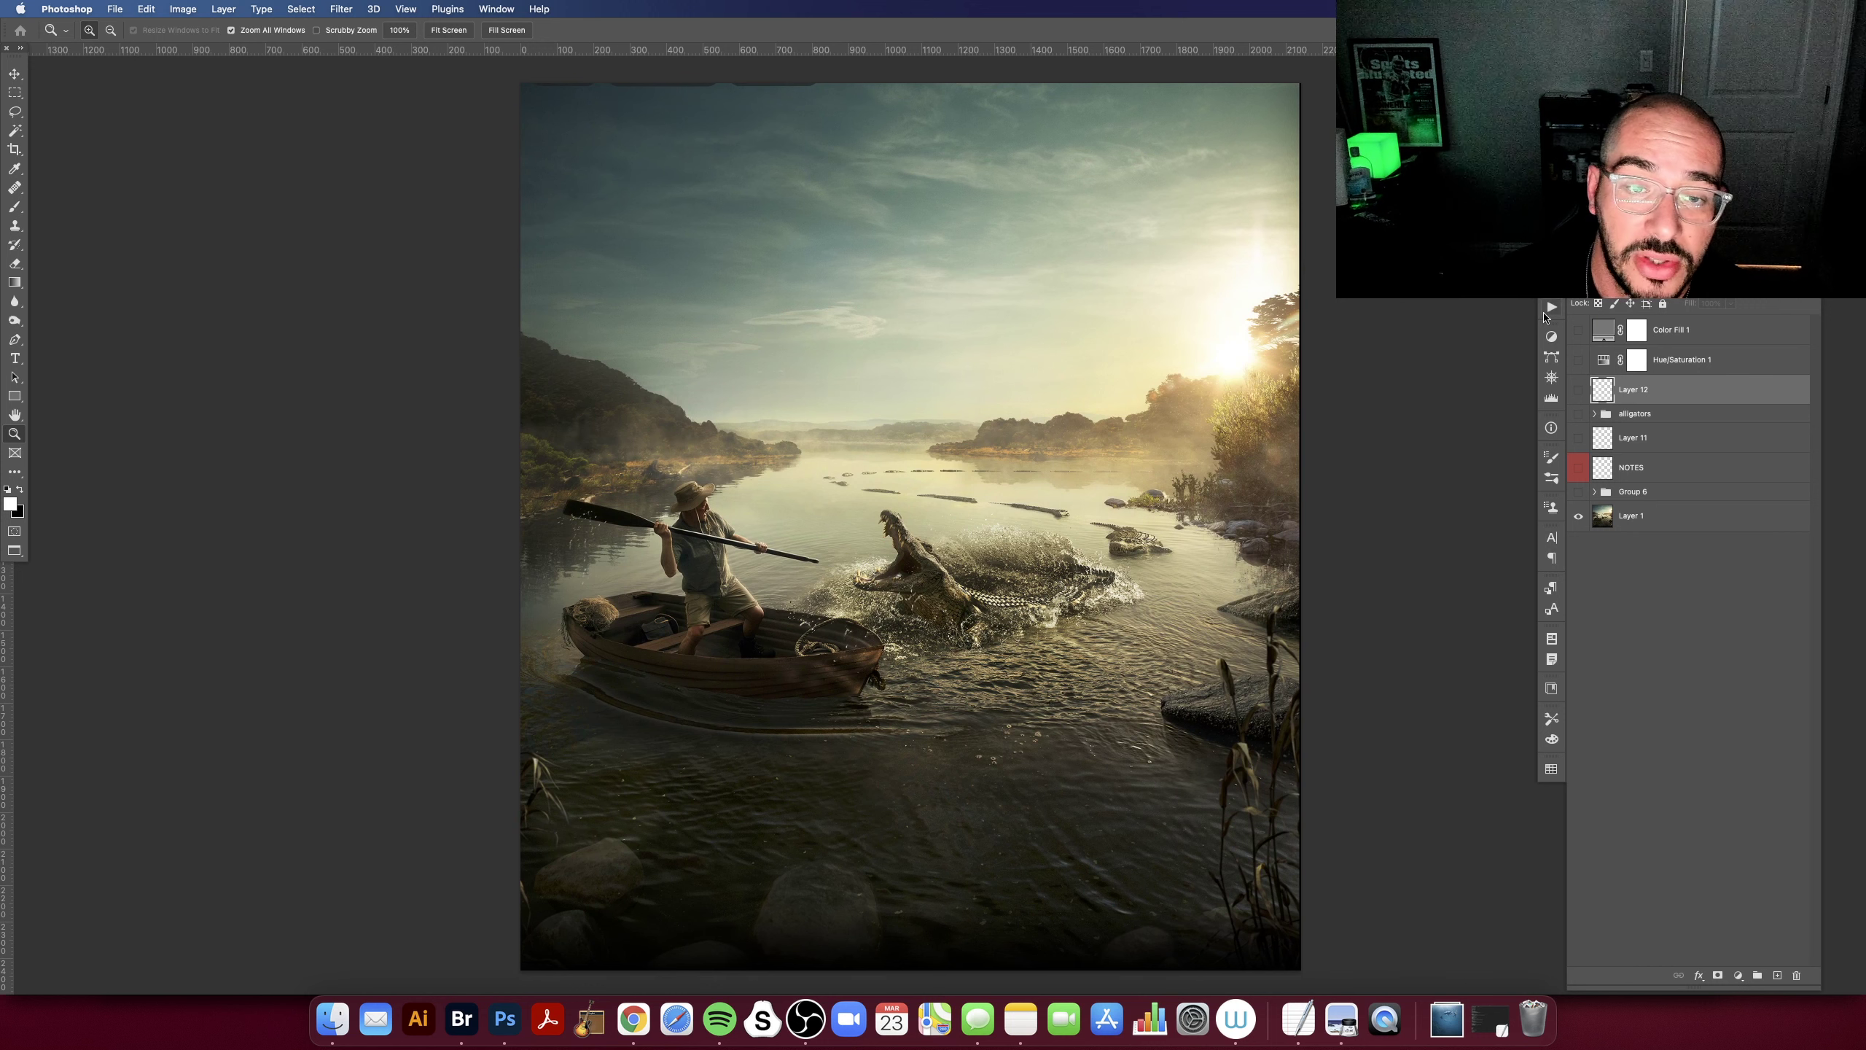
{"action": "left_click_drag", "start_coordinate": [1442, 402], "coordinate": [1467, 379]}
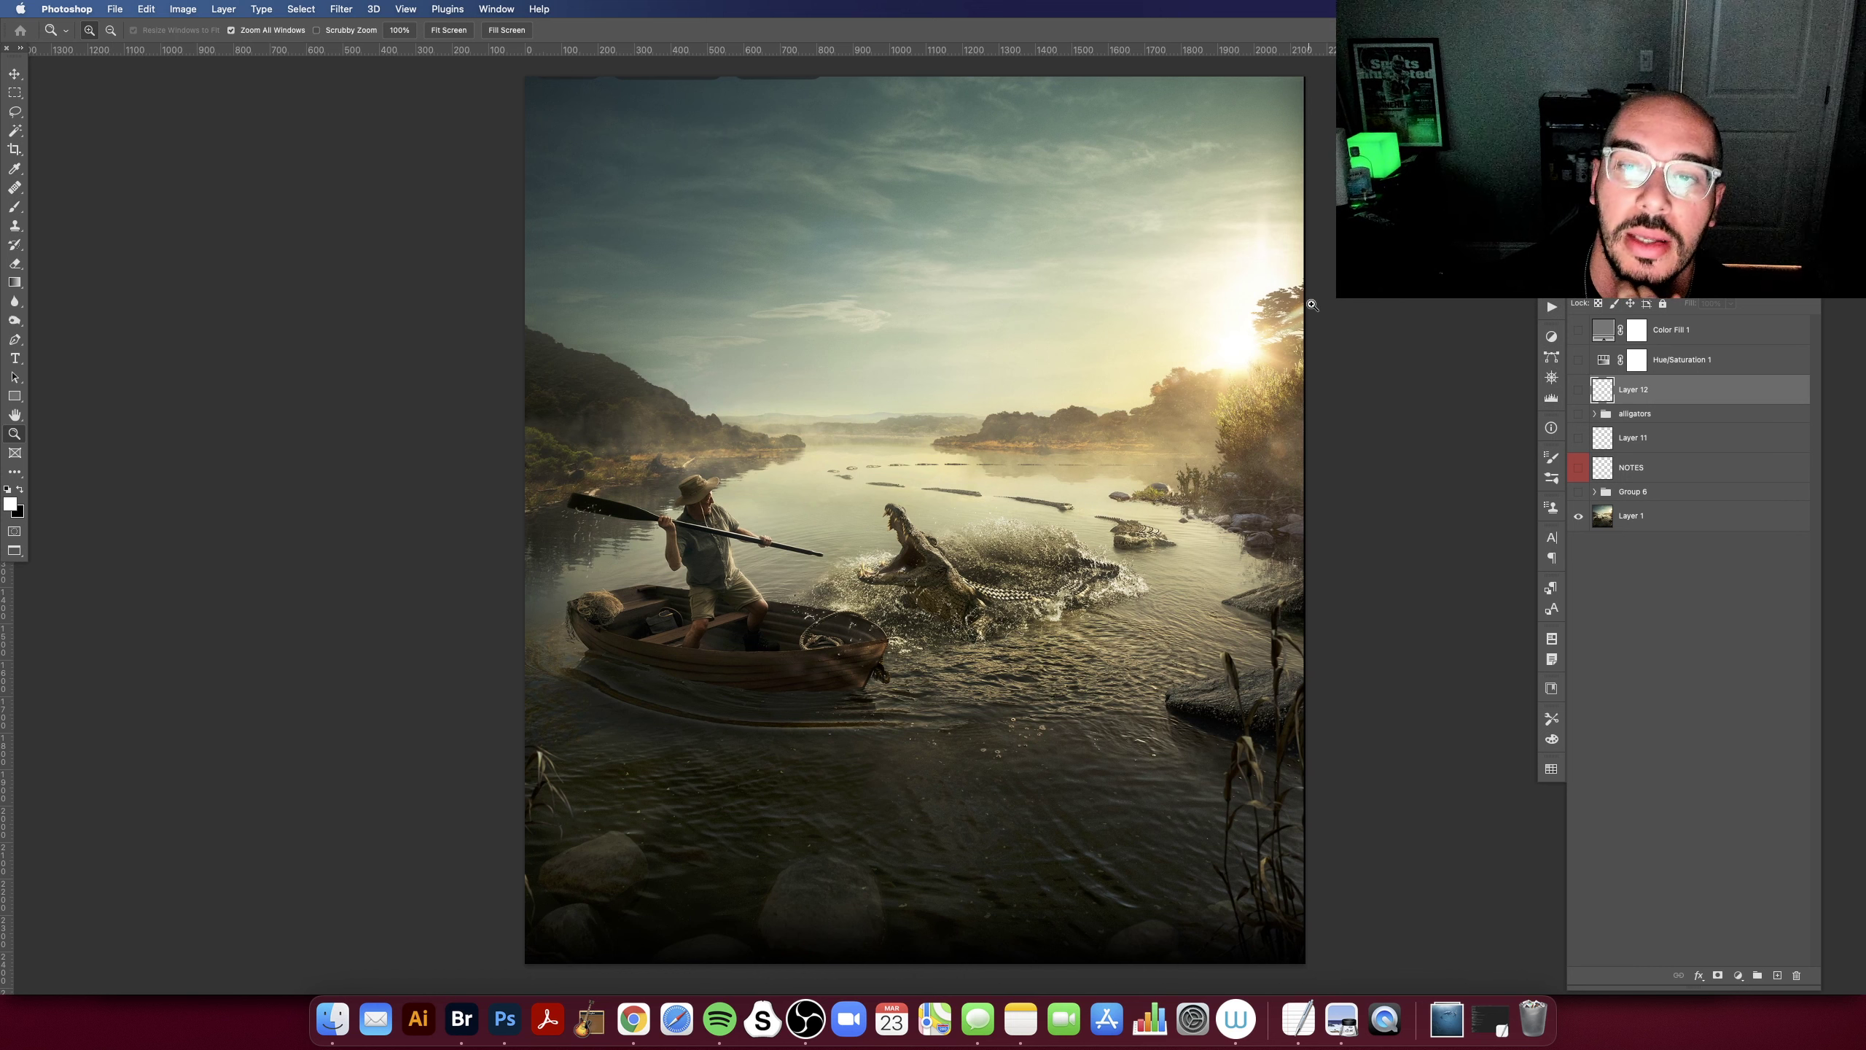
Step: Briefly show then hide the NOTES layer, and bring up the Taylor James page in Chrome
{"action": "left_click", "coordinate": [1578, 468]}
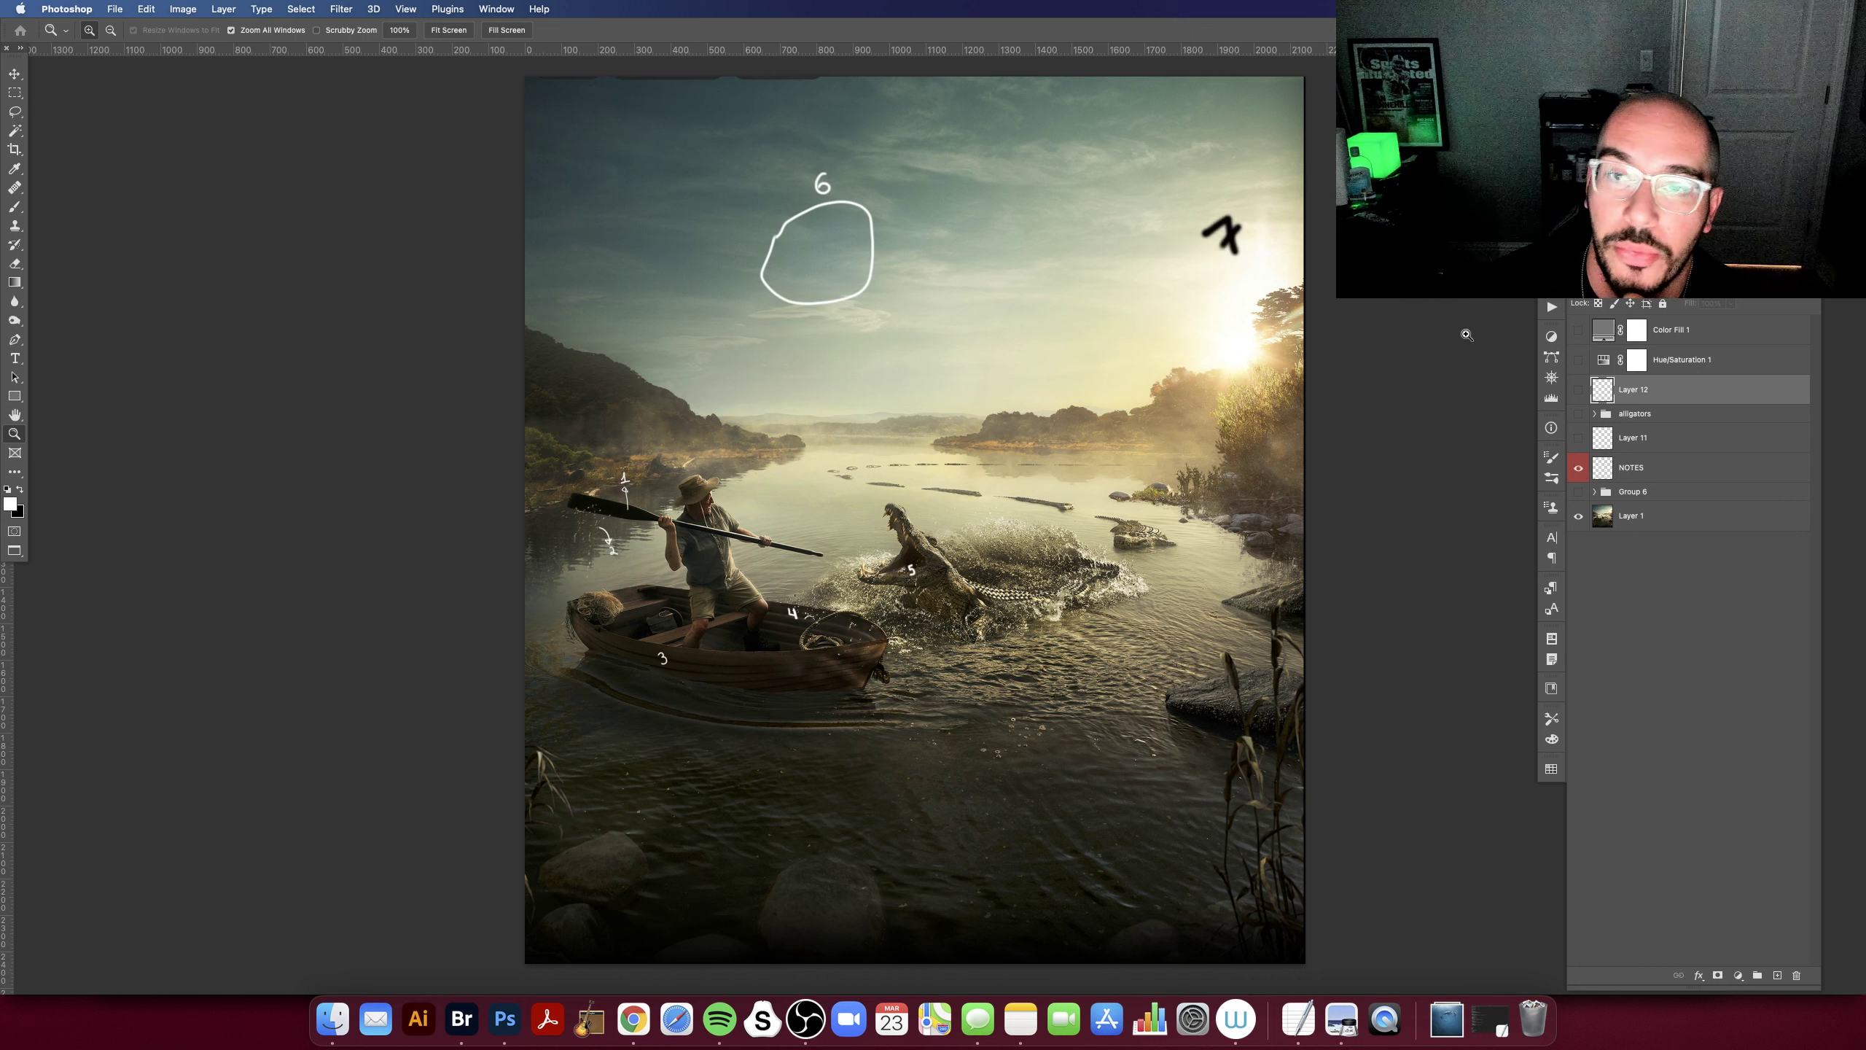
{"action": "left_click", "coordinate": [1579, 466]}
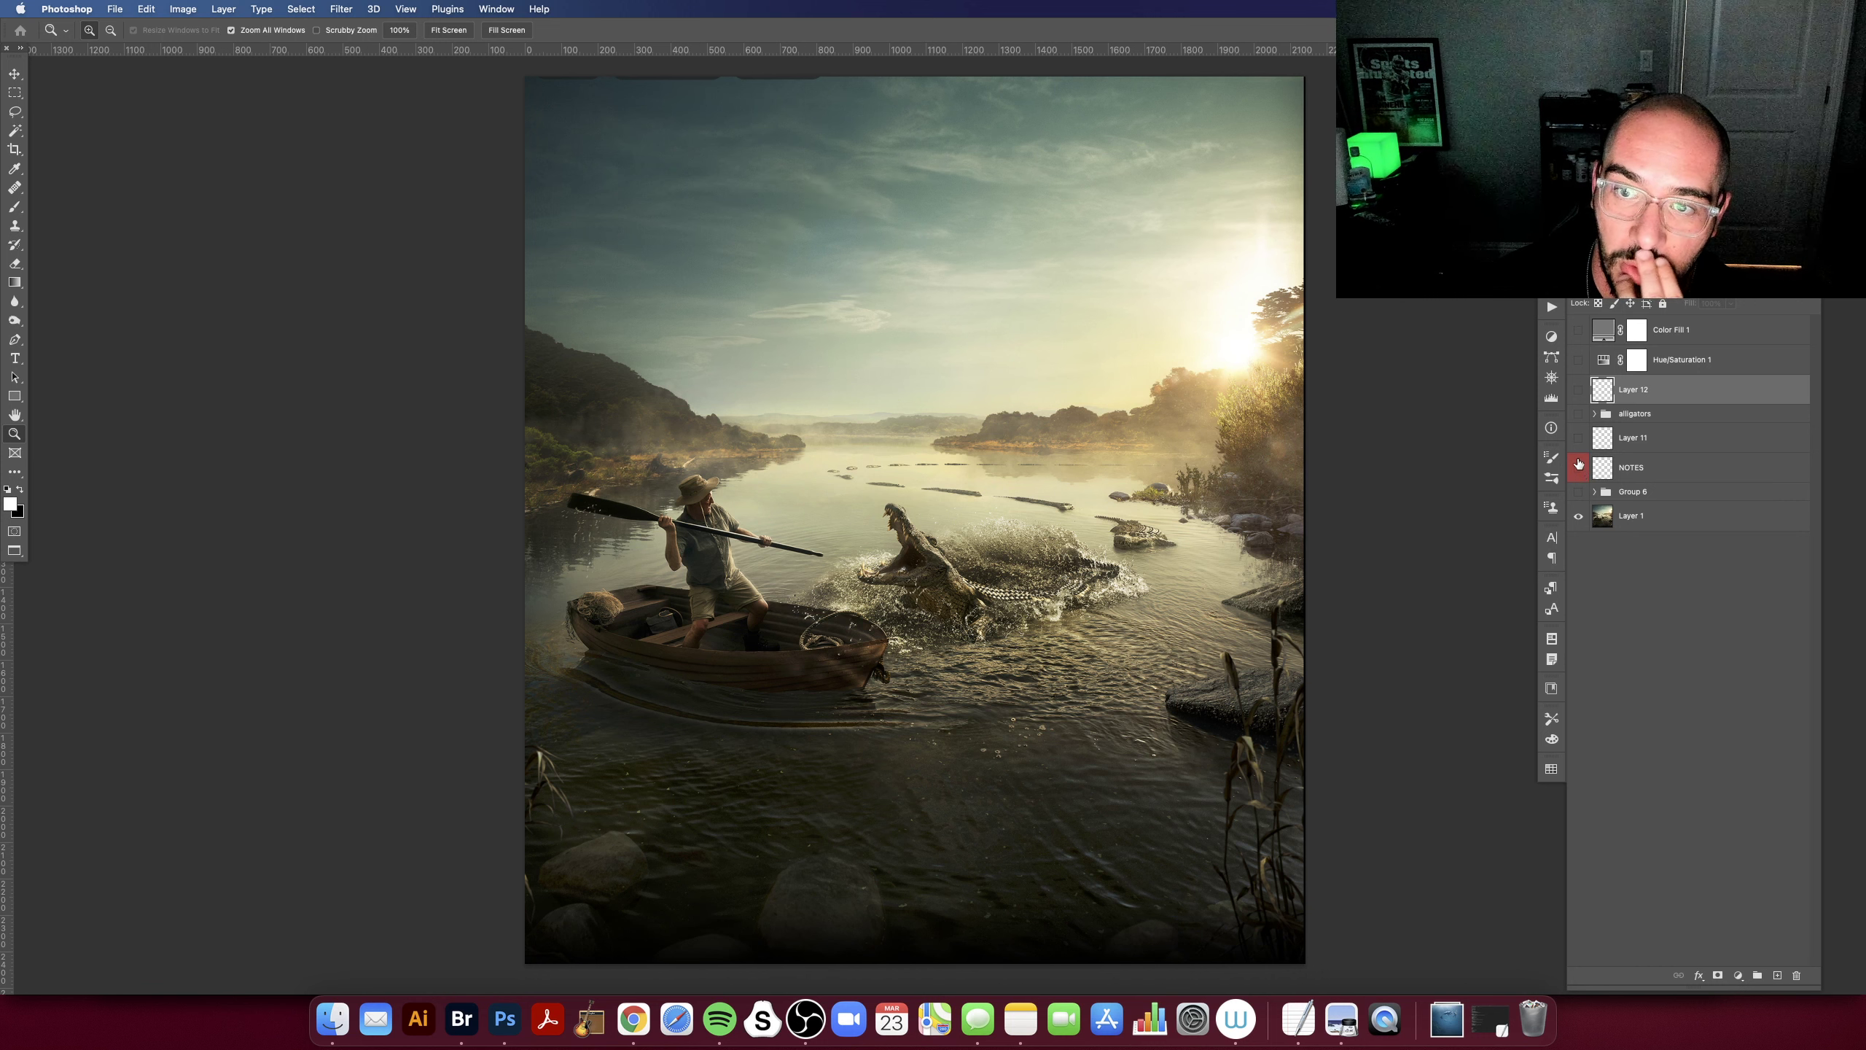
{"action": "left_click", "coordinate": [633, 1019]}
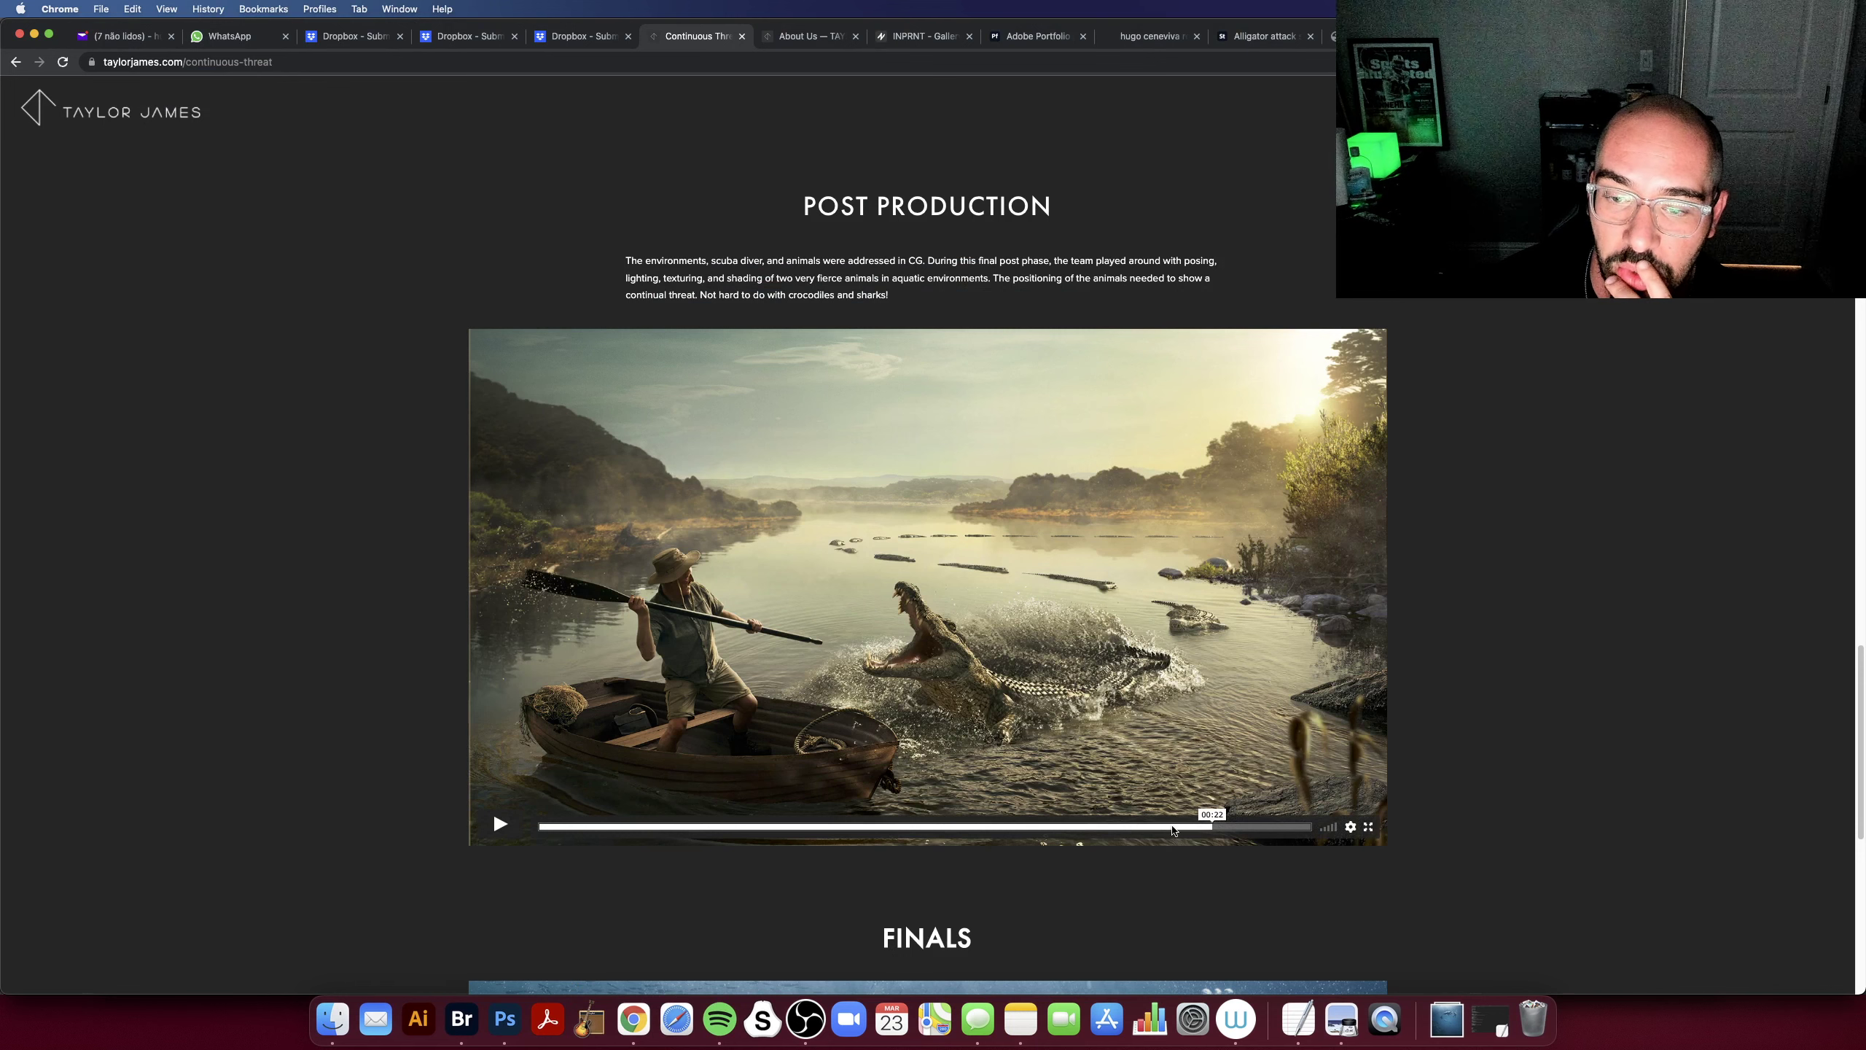
Step: Jump the breakdown video to 00:17 and play it, pausing briefly on the river composite
{"action": "left_click", "coordinate": [1151, 826]}
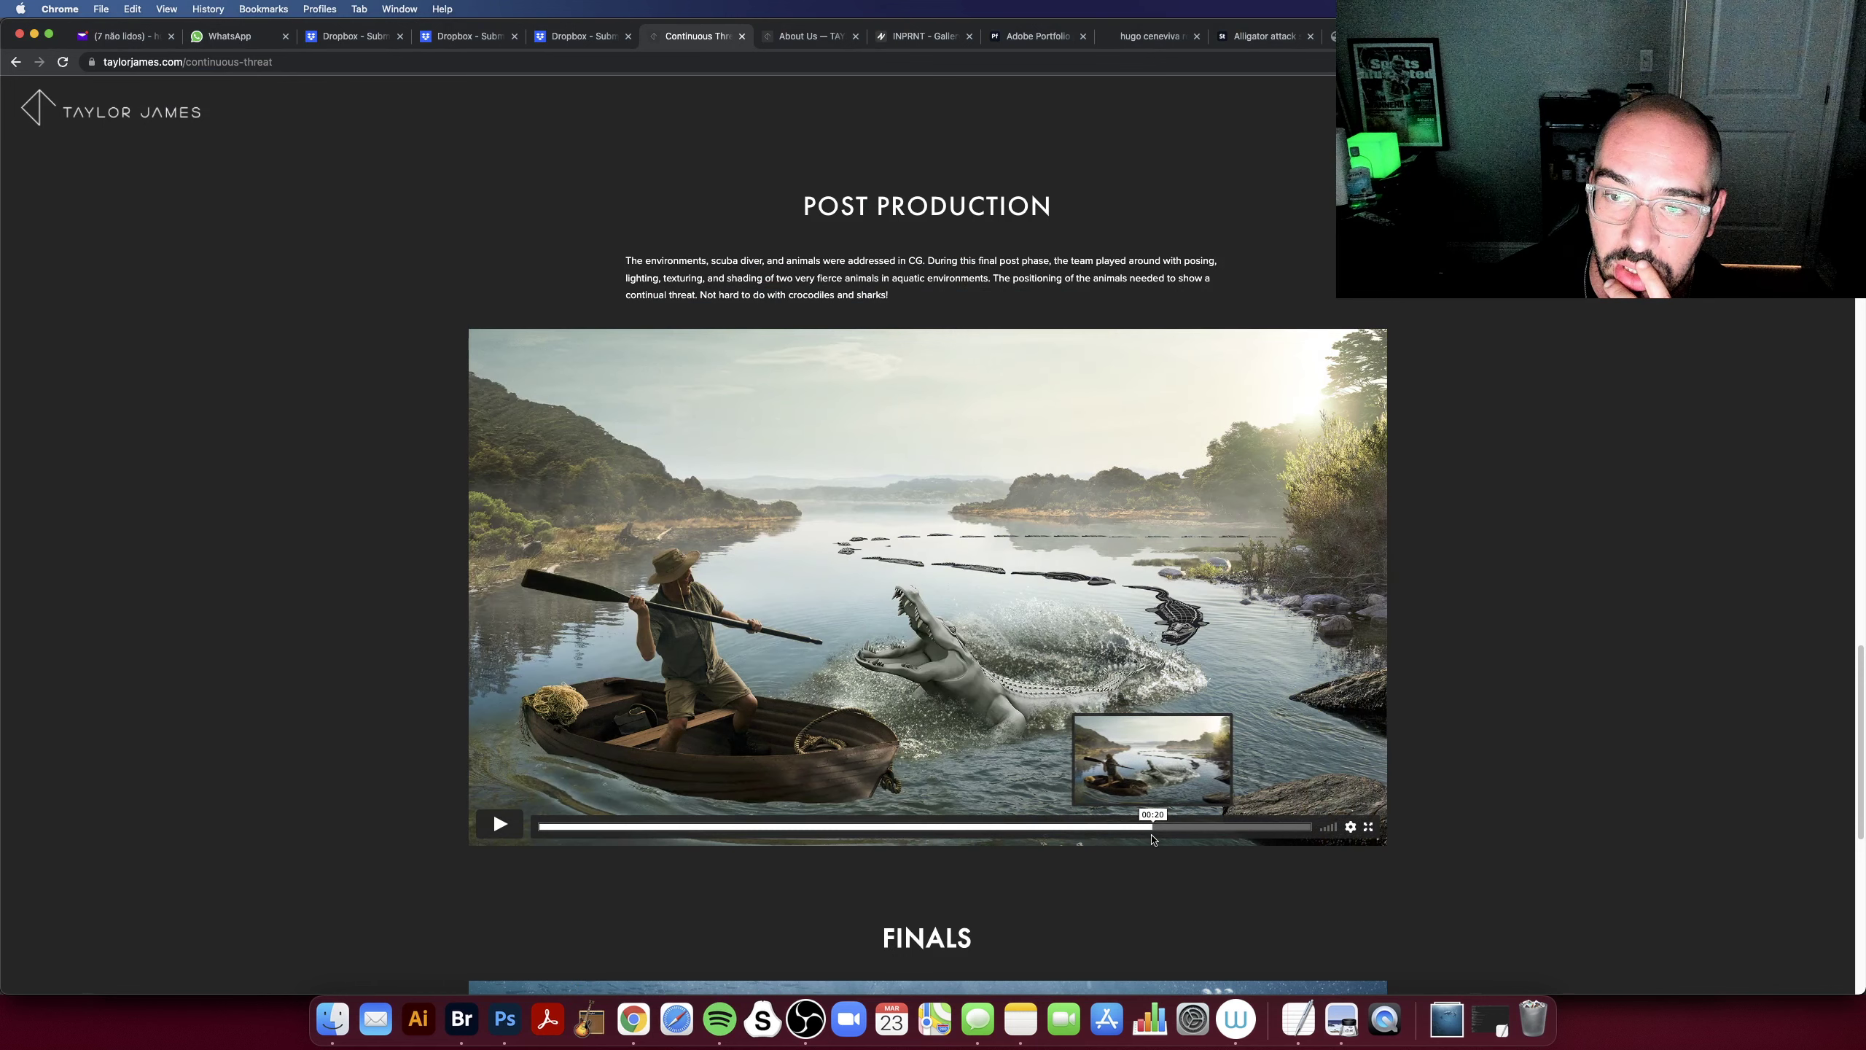
{"action": "left_click", "coordinate": [1060, 822]}
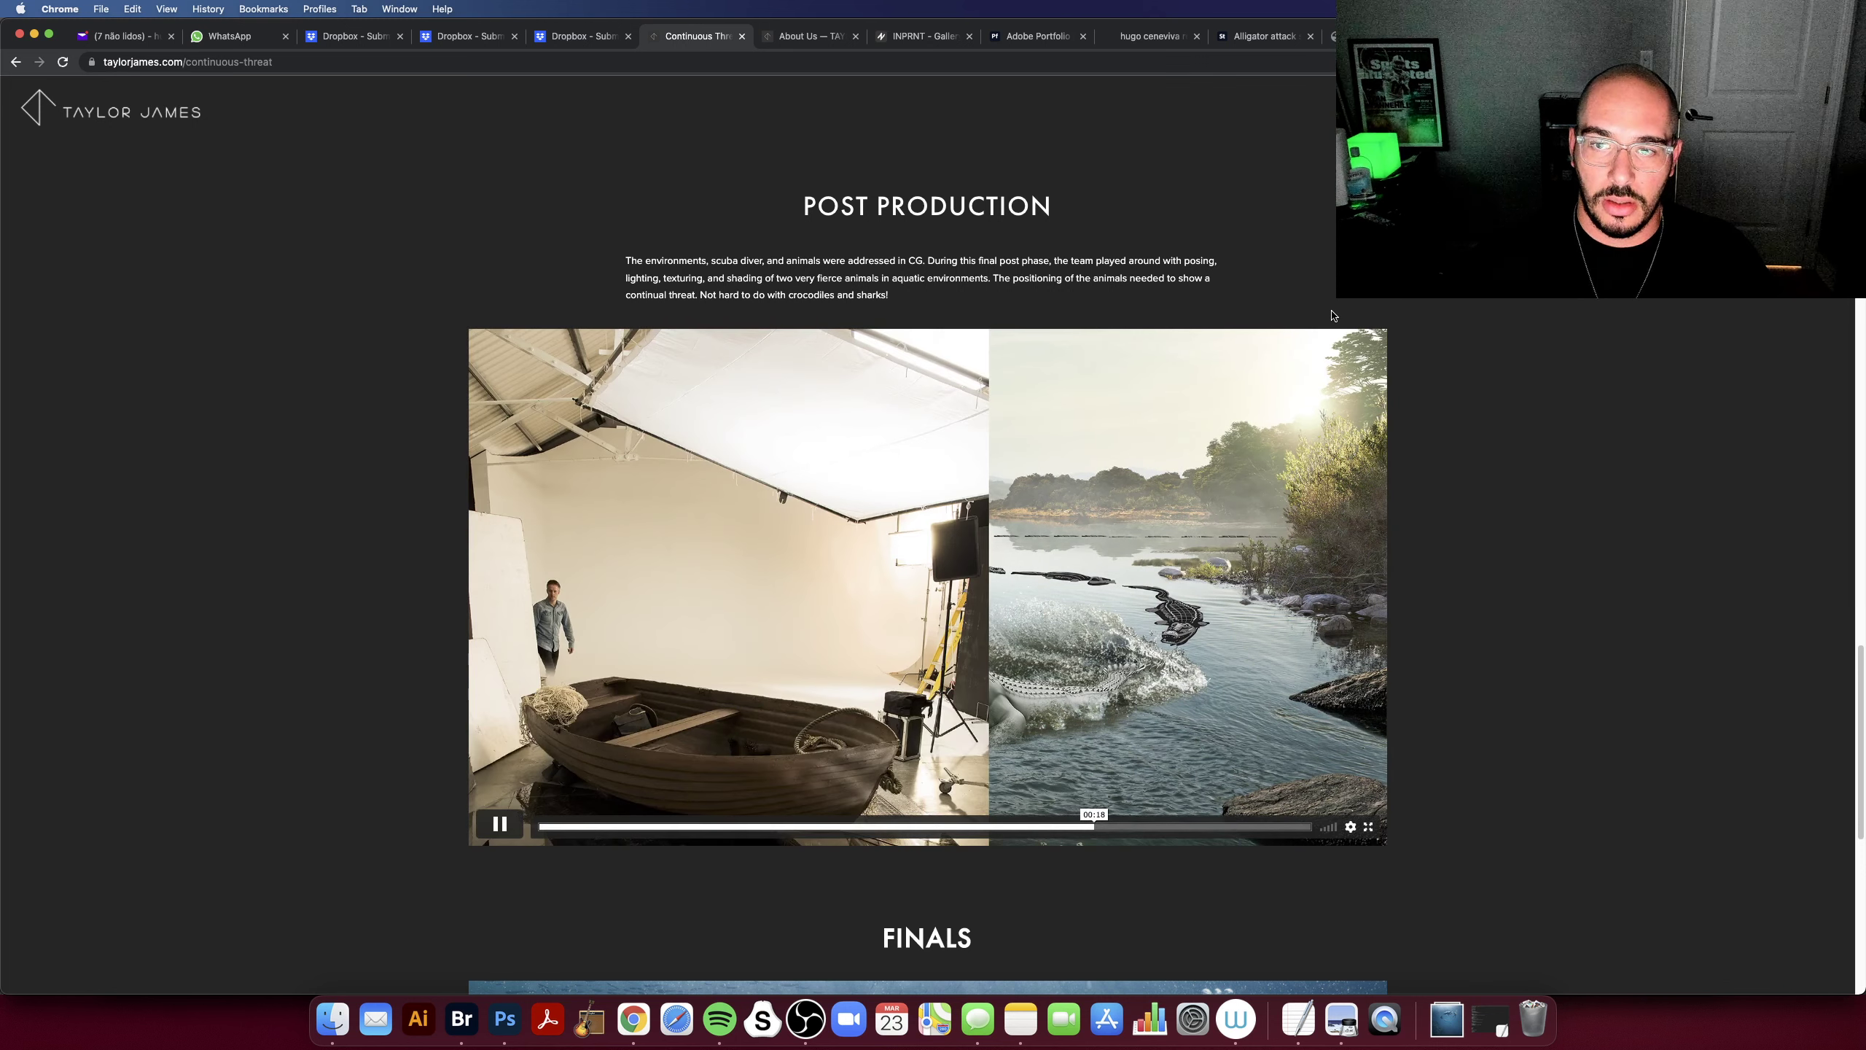
{"action": "key", "text": "space"}
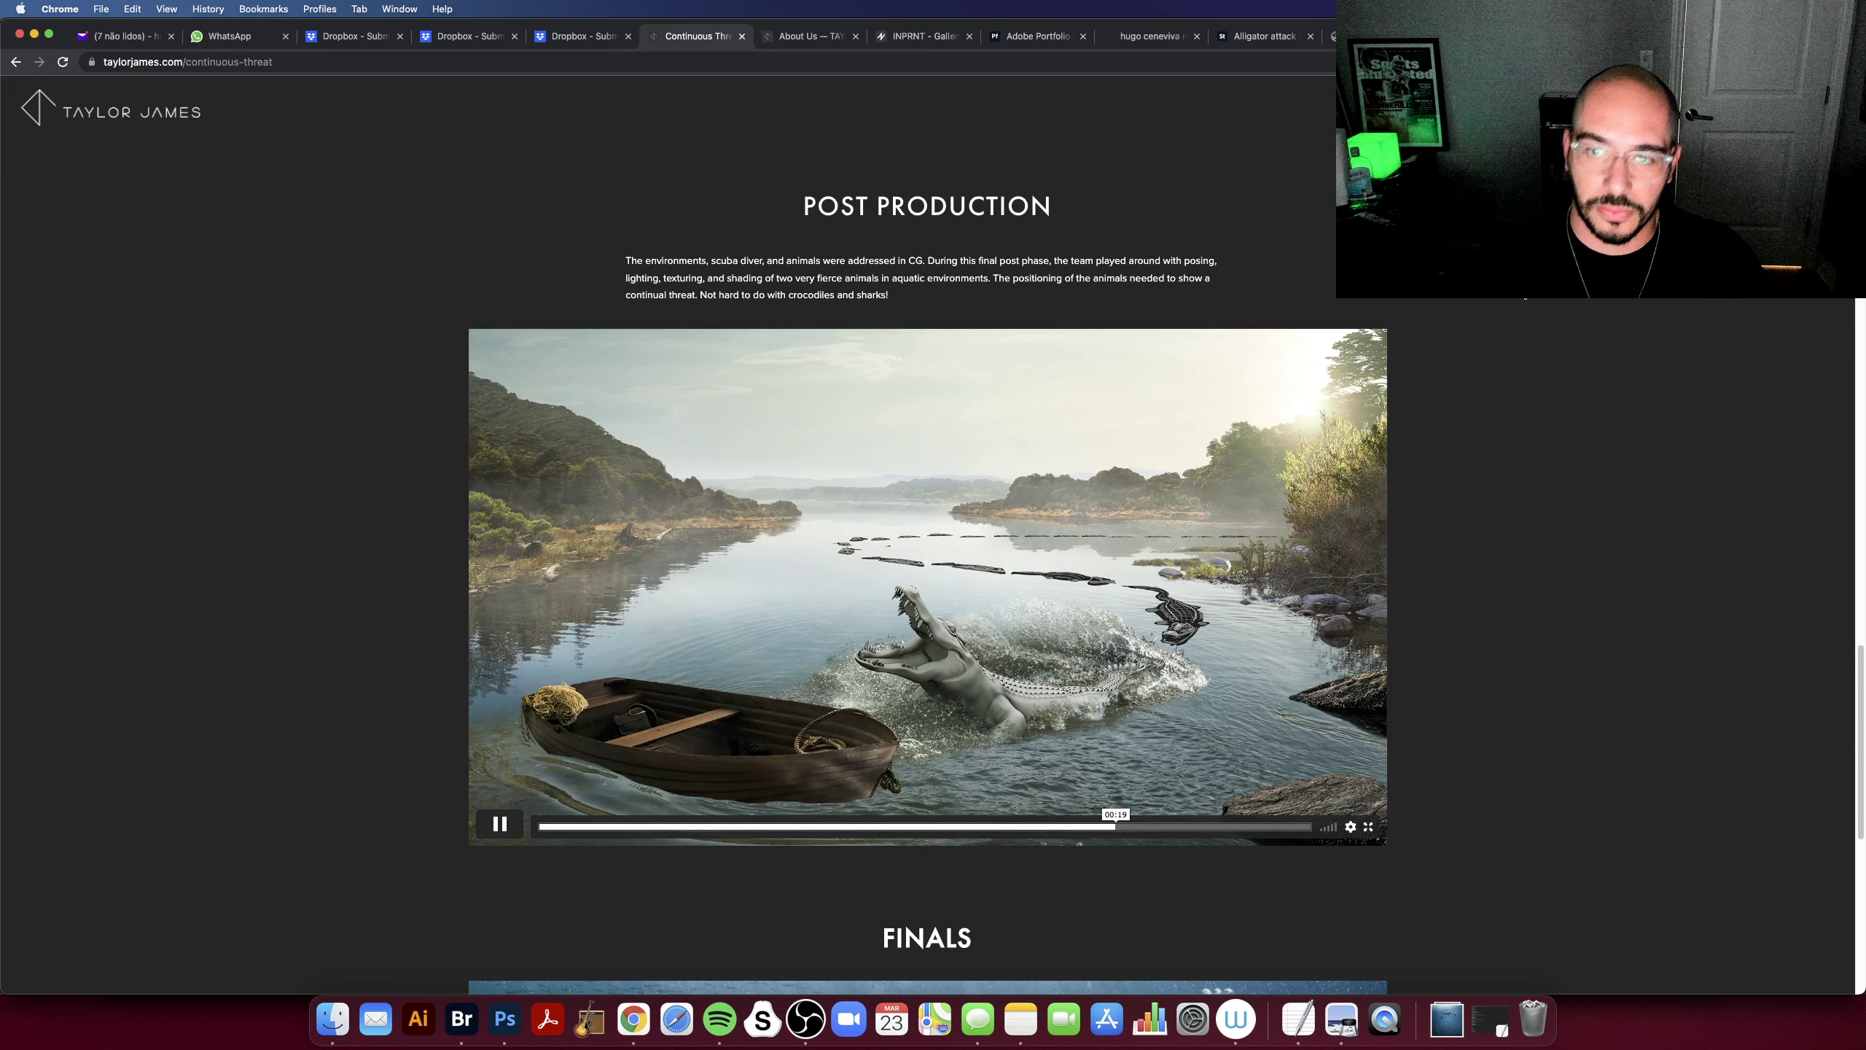
{"action": "key", "text": "space"}
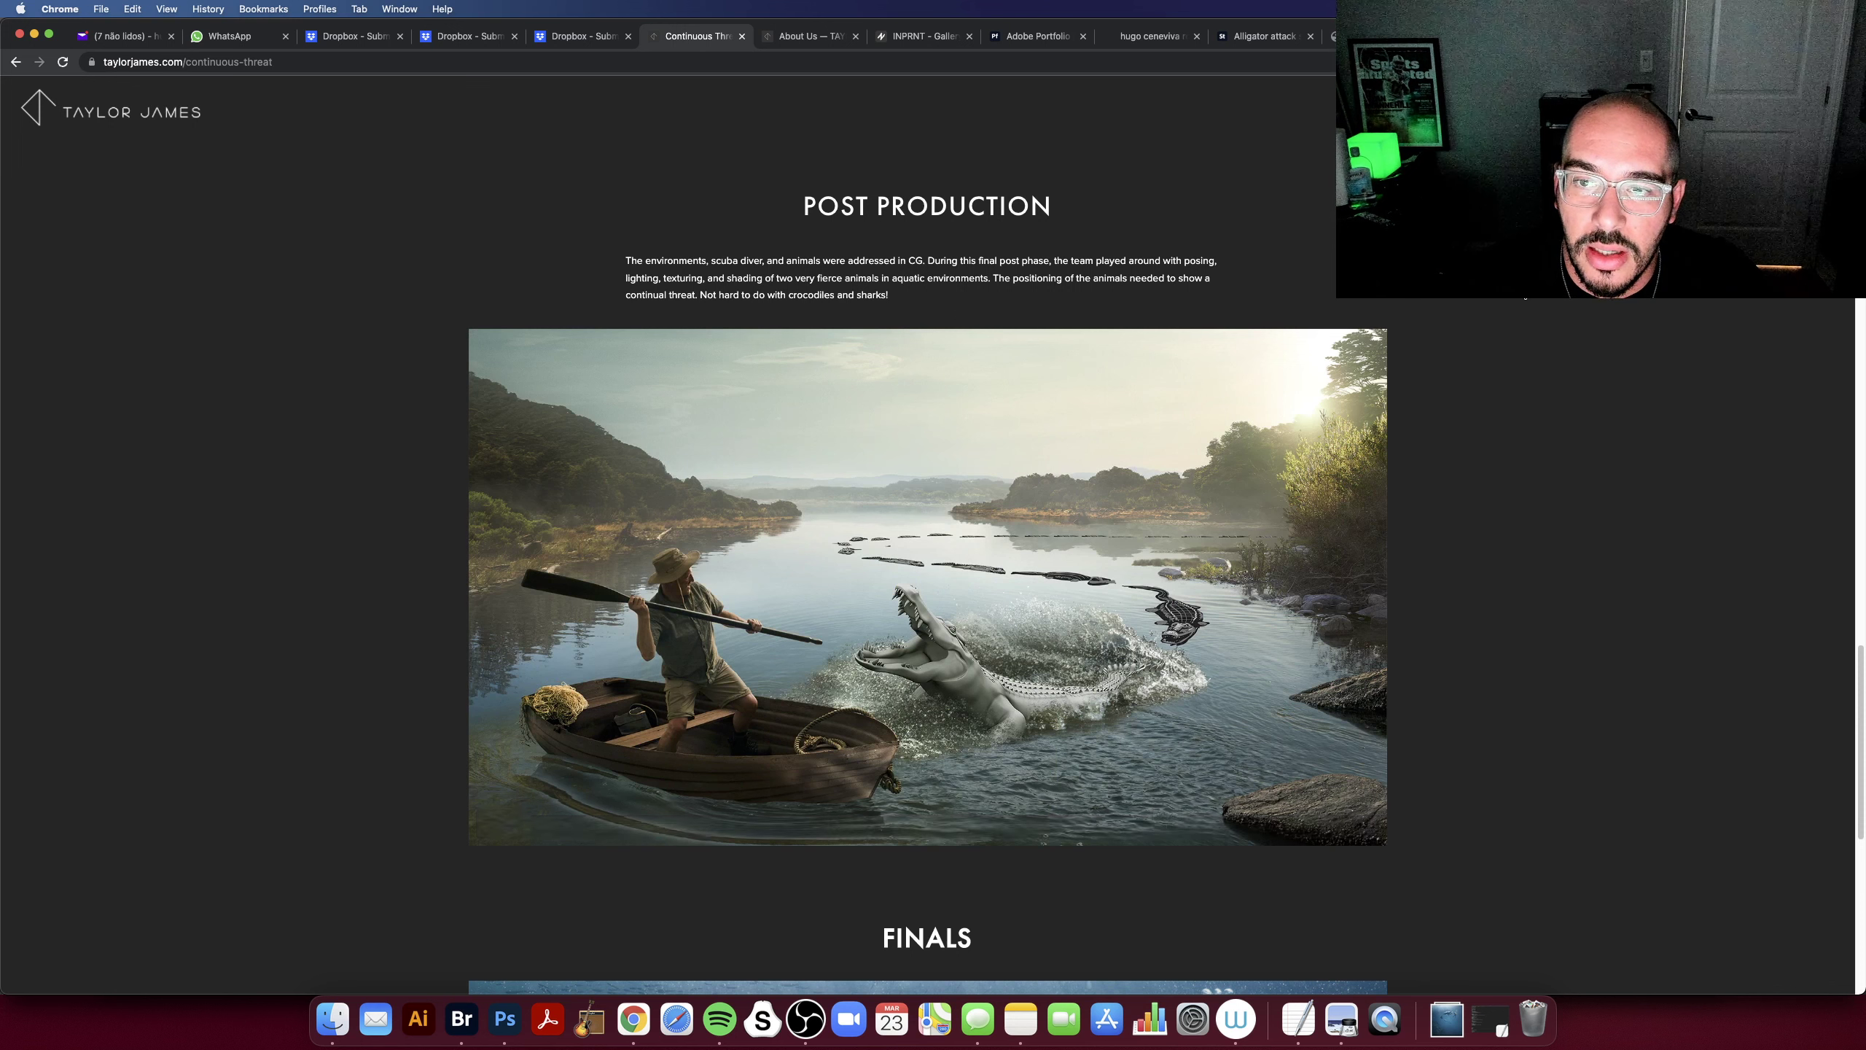
{"action": "key", "text": "space"}
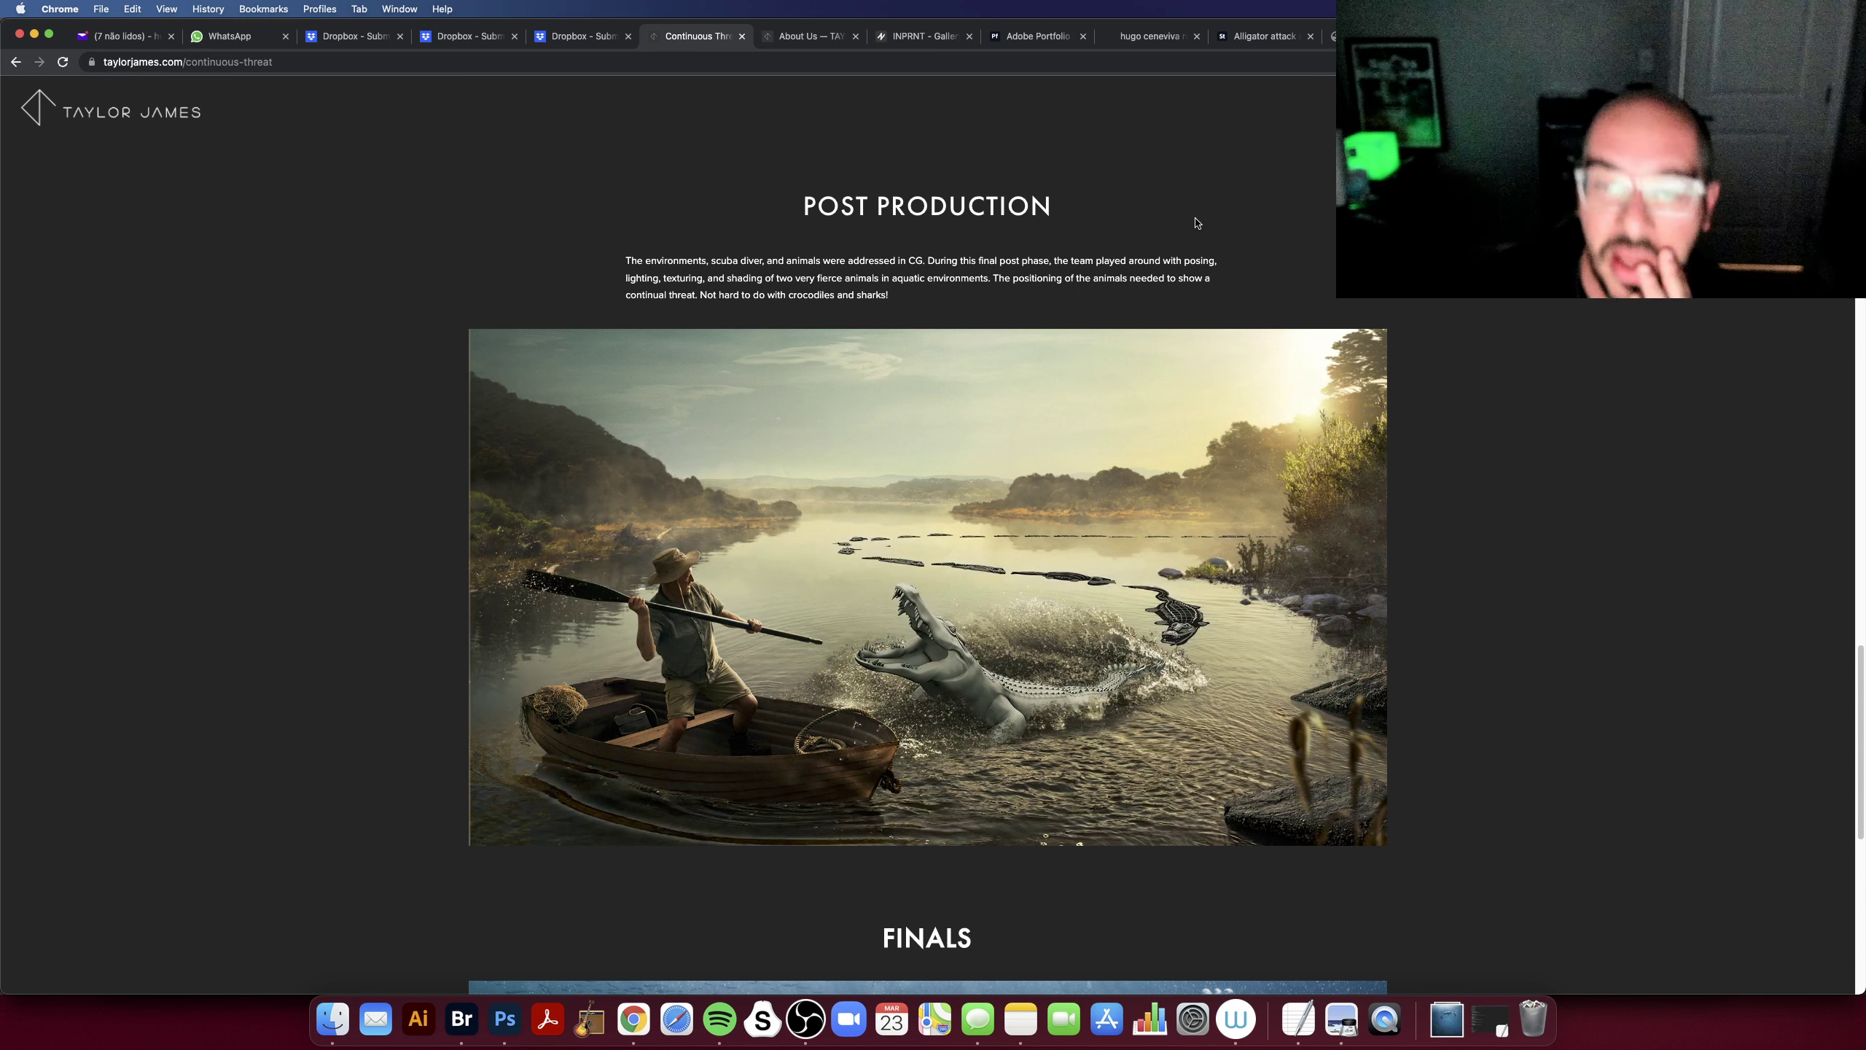
Step: Let the video play through to its end, then return to the Photoshop composite
{"action": "key", "text": "space"}
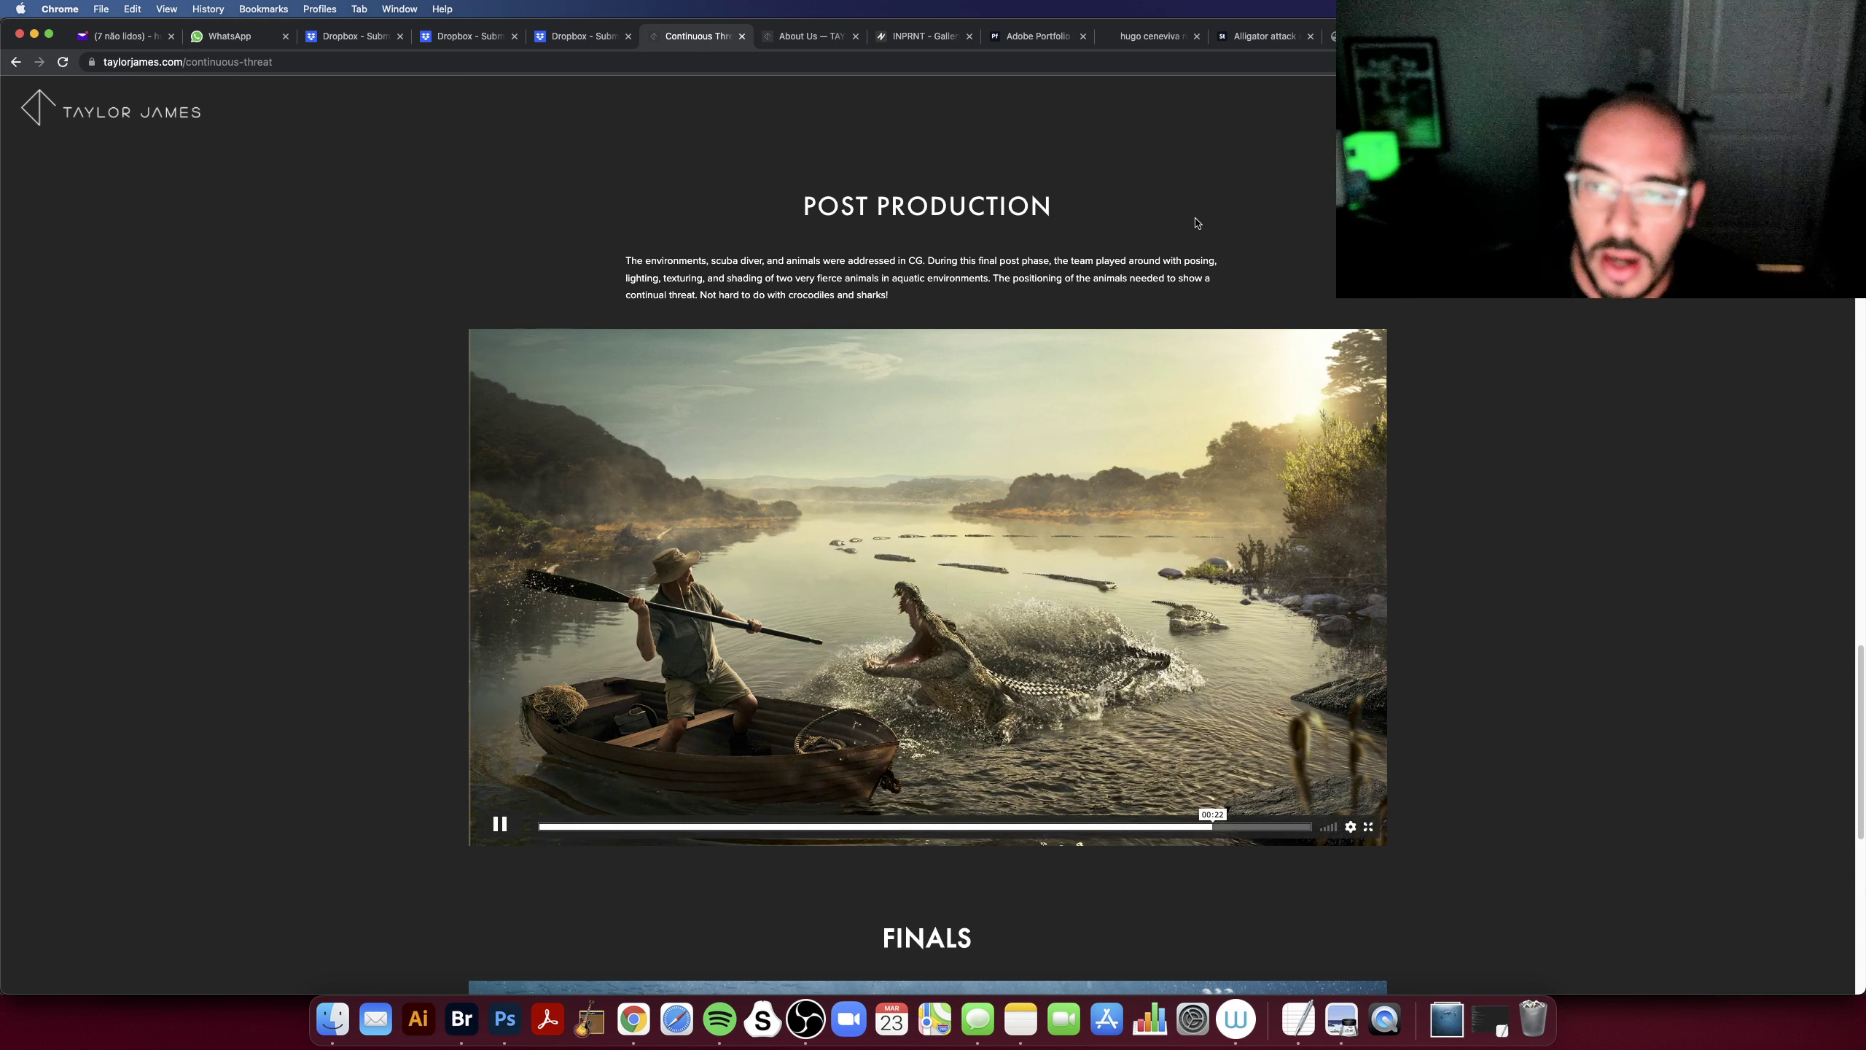
{"action": "key", "text": "space"}
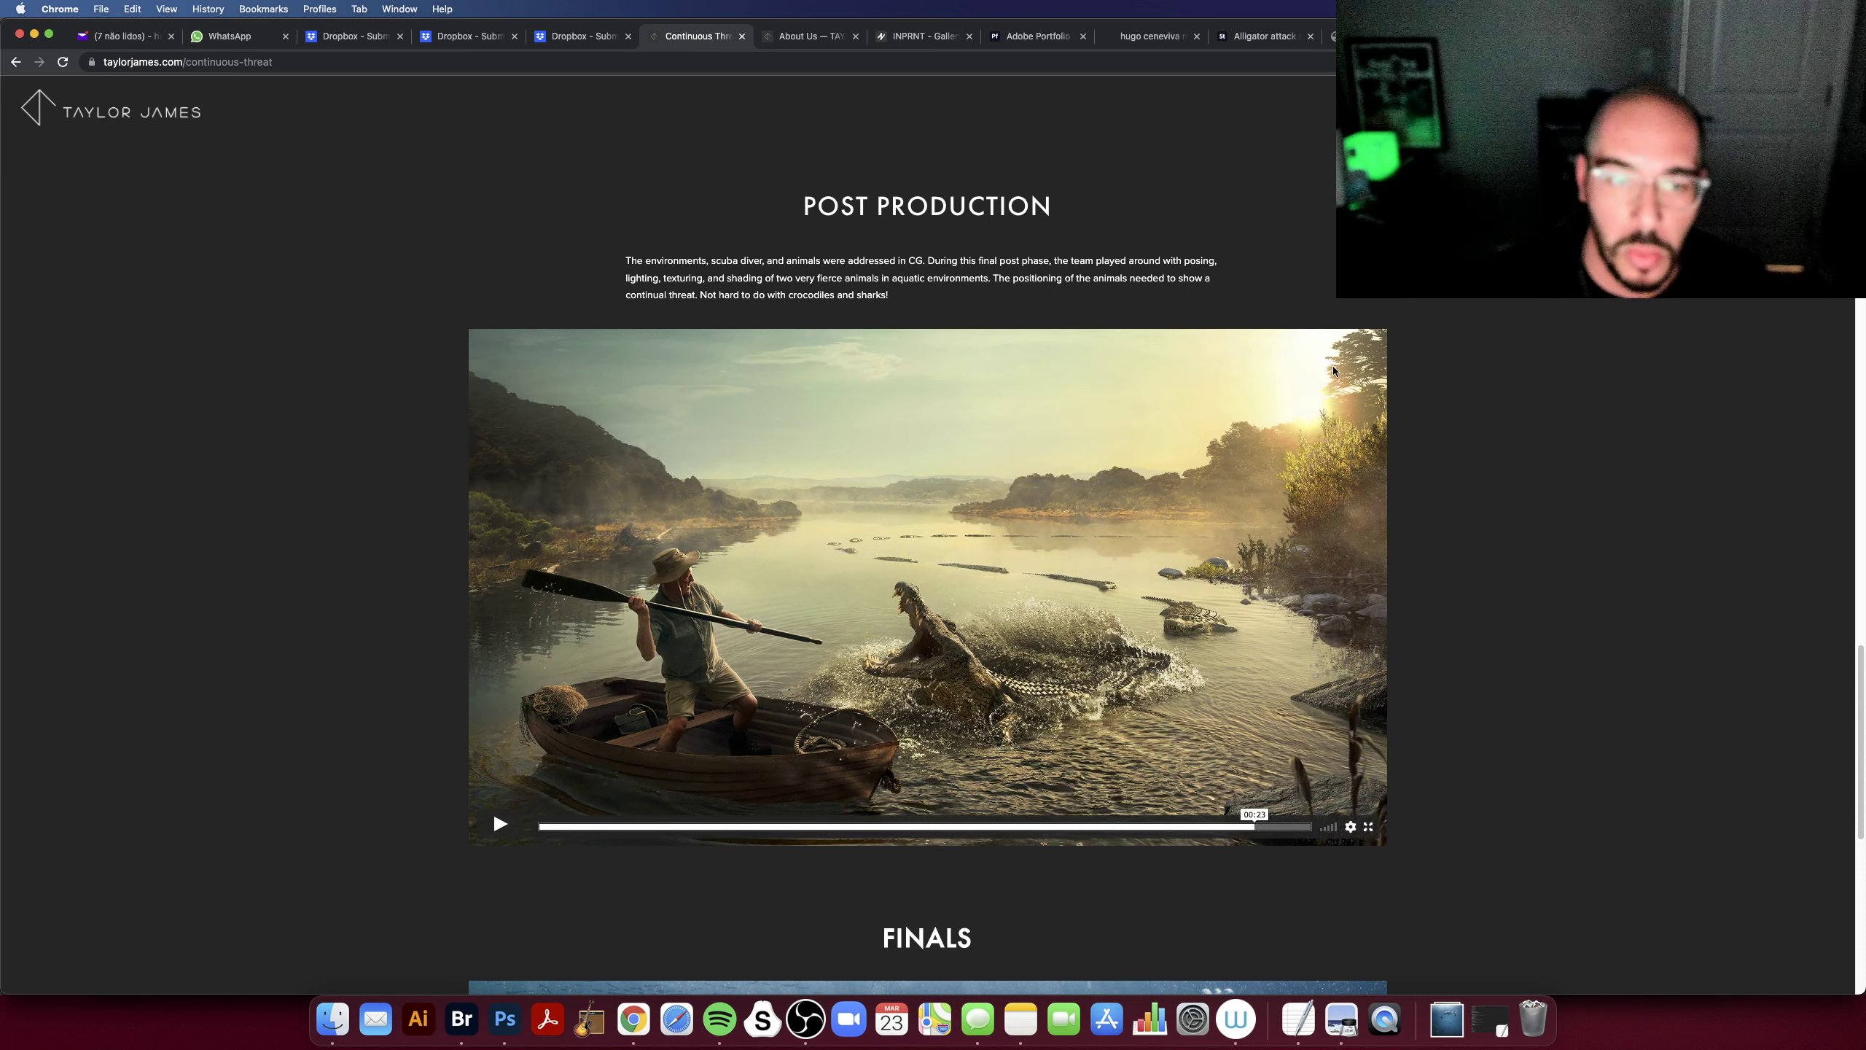
{"action": "key", "text": "space"}
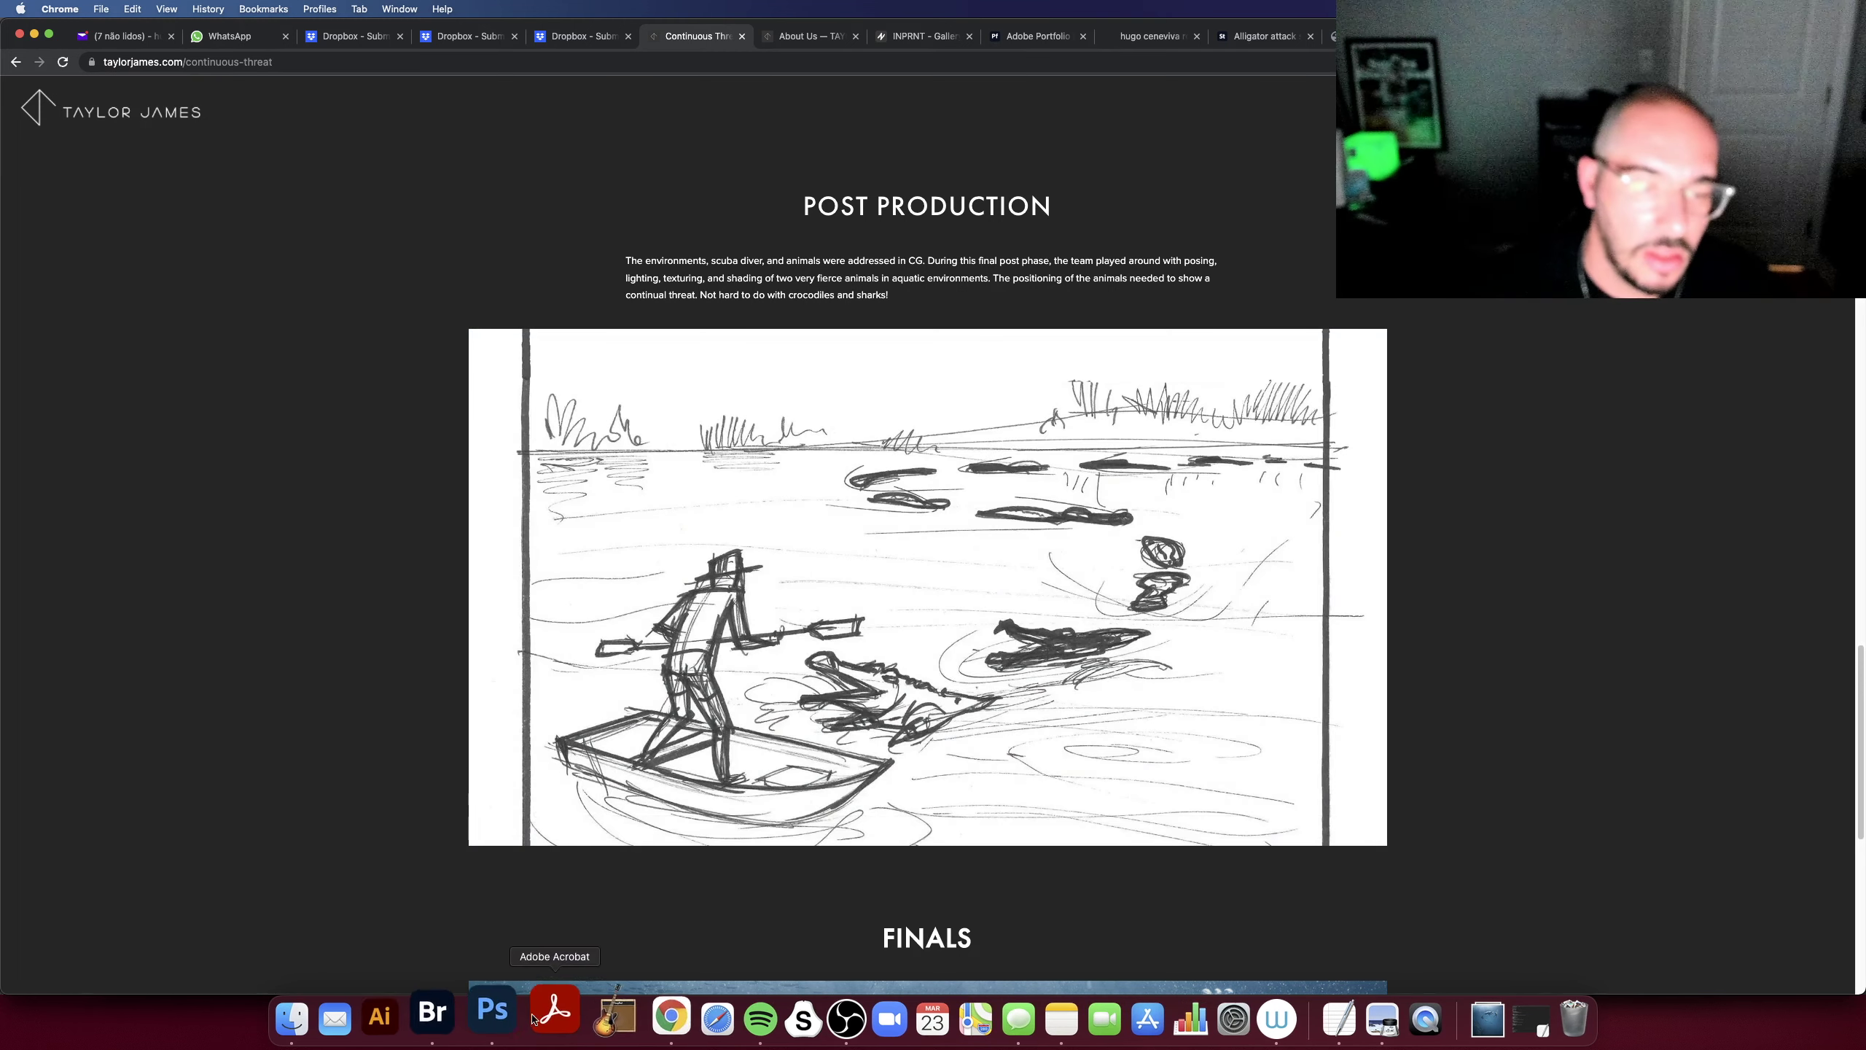
{"action": "left_click", "coordinate": [504, 1019]}
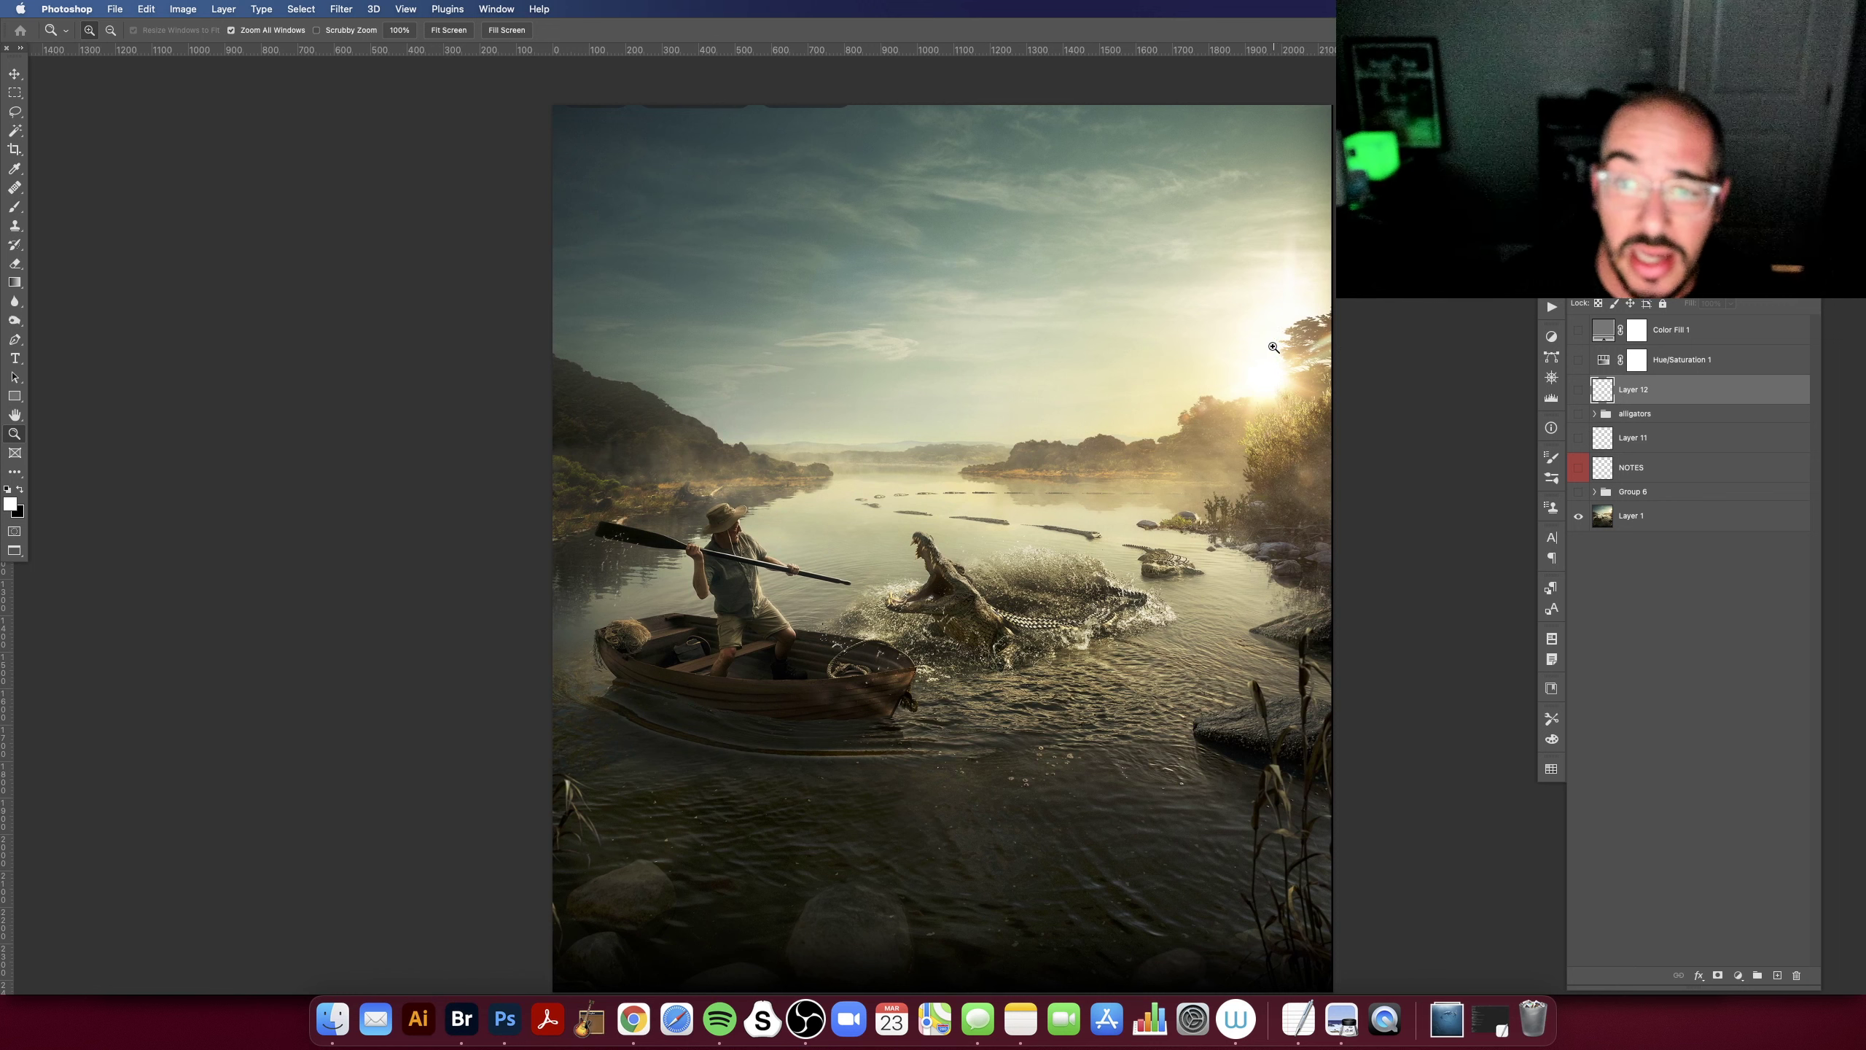
{"action": "left_click_drag", "start_coordinate": [1219, 502], "coordinate": [1250, 498]}
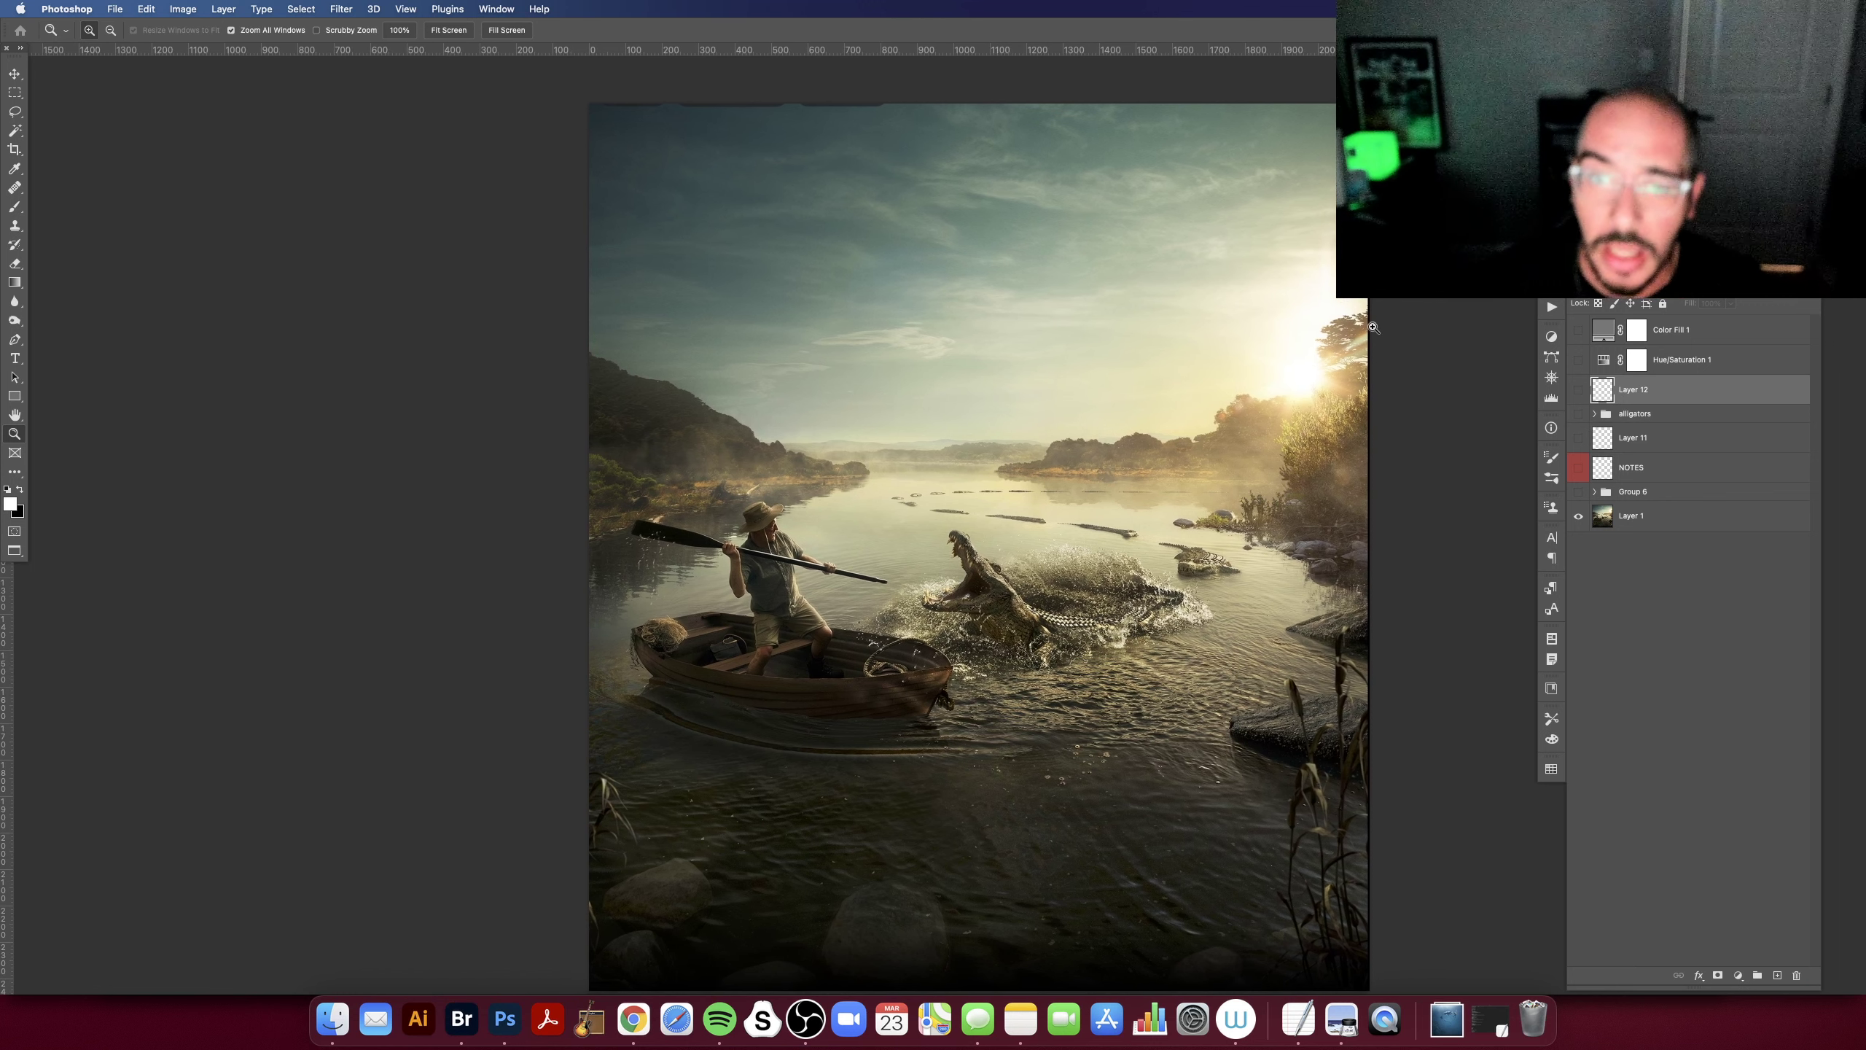
{"action": "scroll", "coordinate": [1404, 397], "scroll_direction": "down", "scroll_amount": 2}
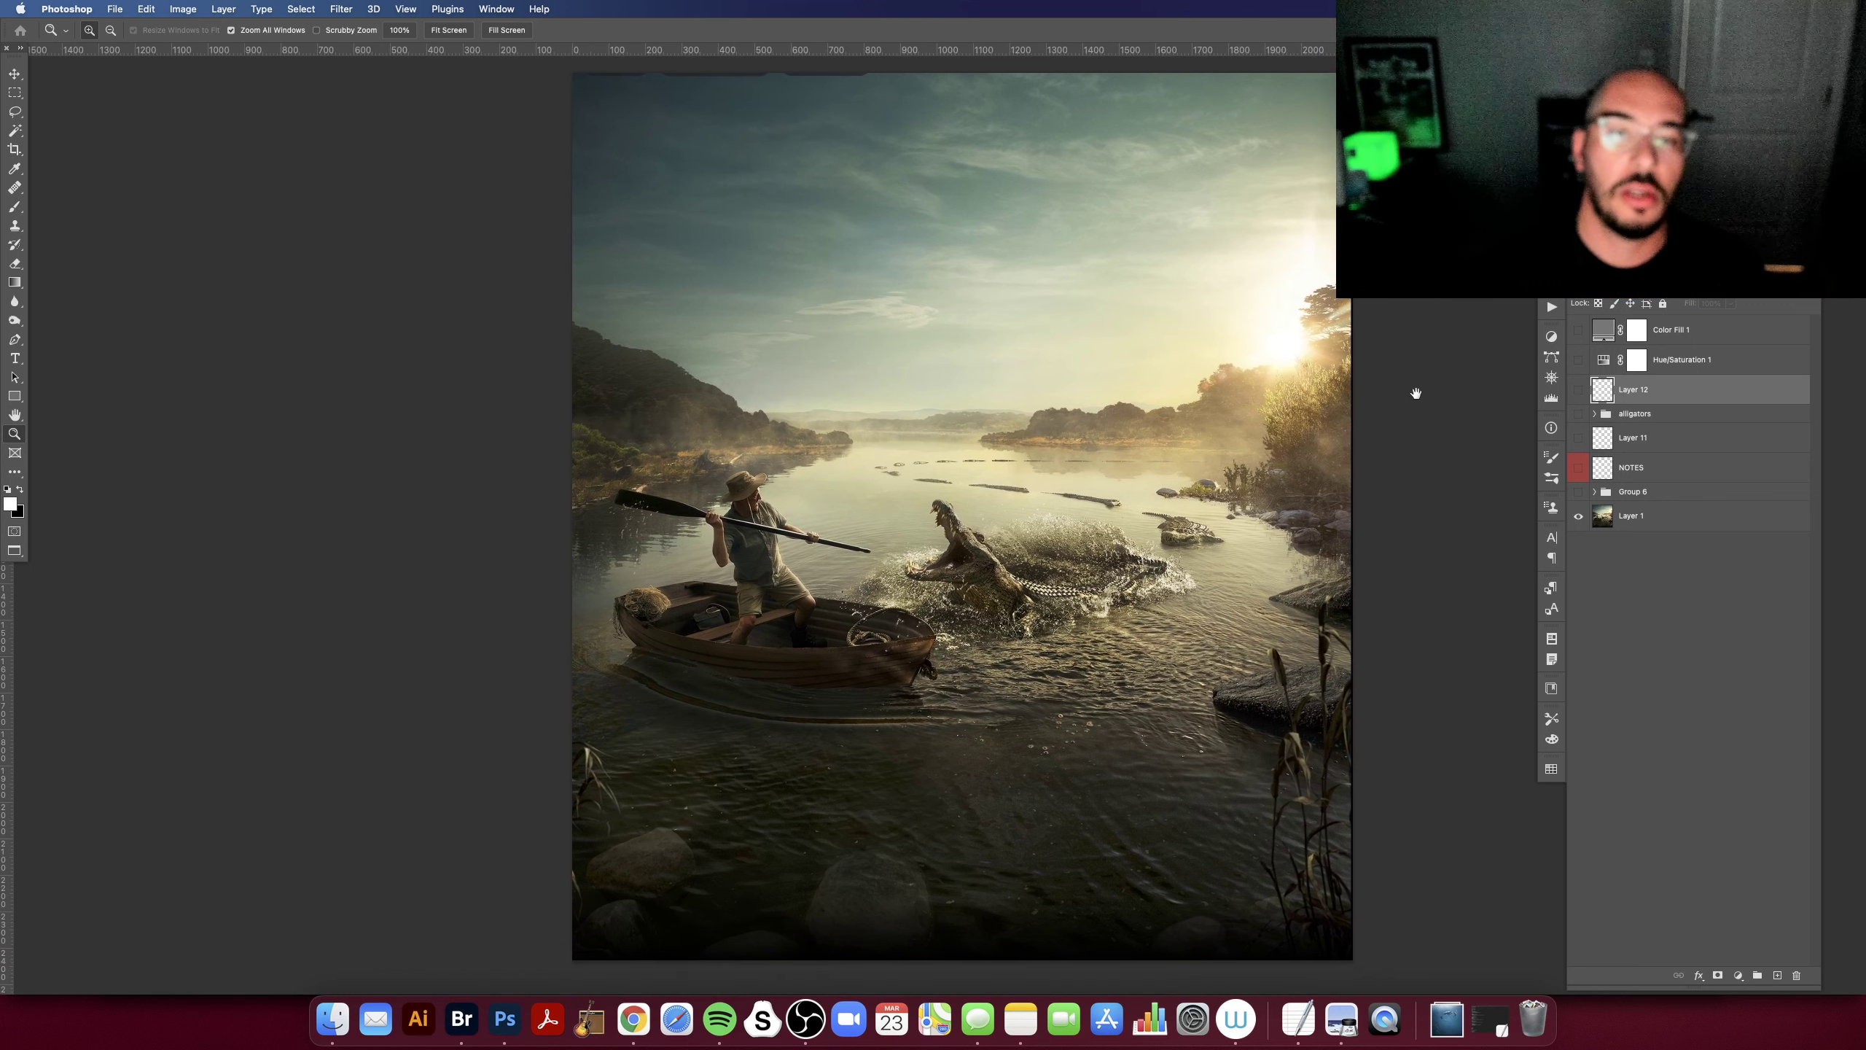
{"action": "scroll", "coordinate": [1371, 301], "scroll_direction": "left", "scroll_amount": 2}
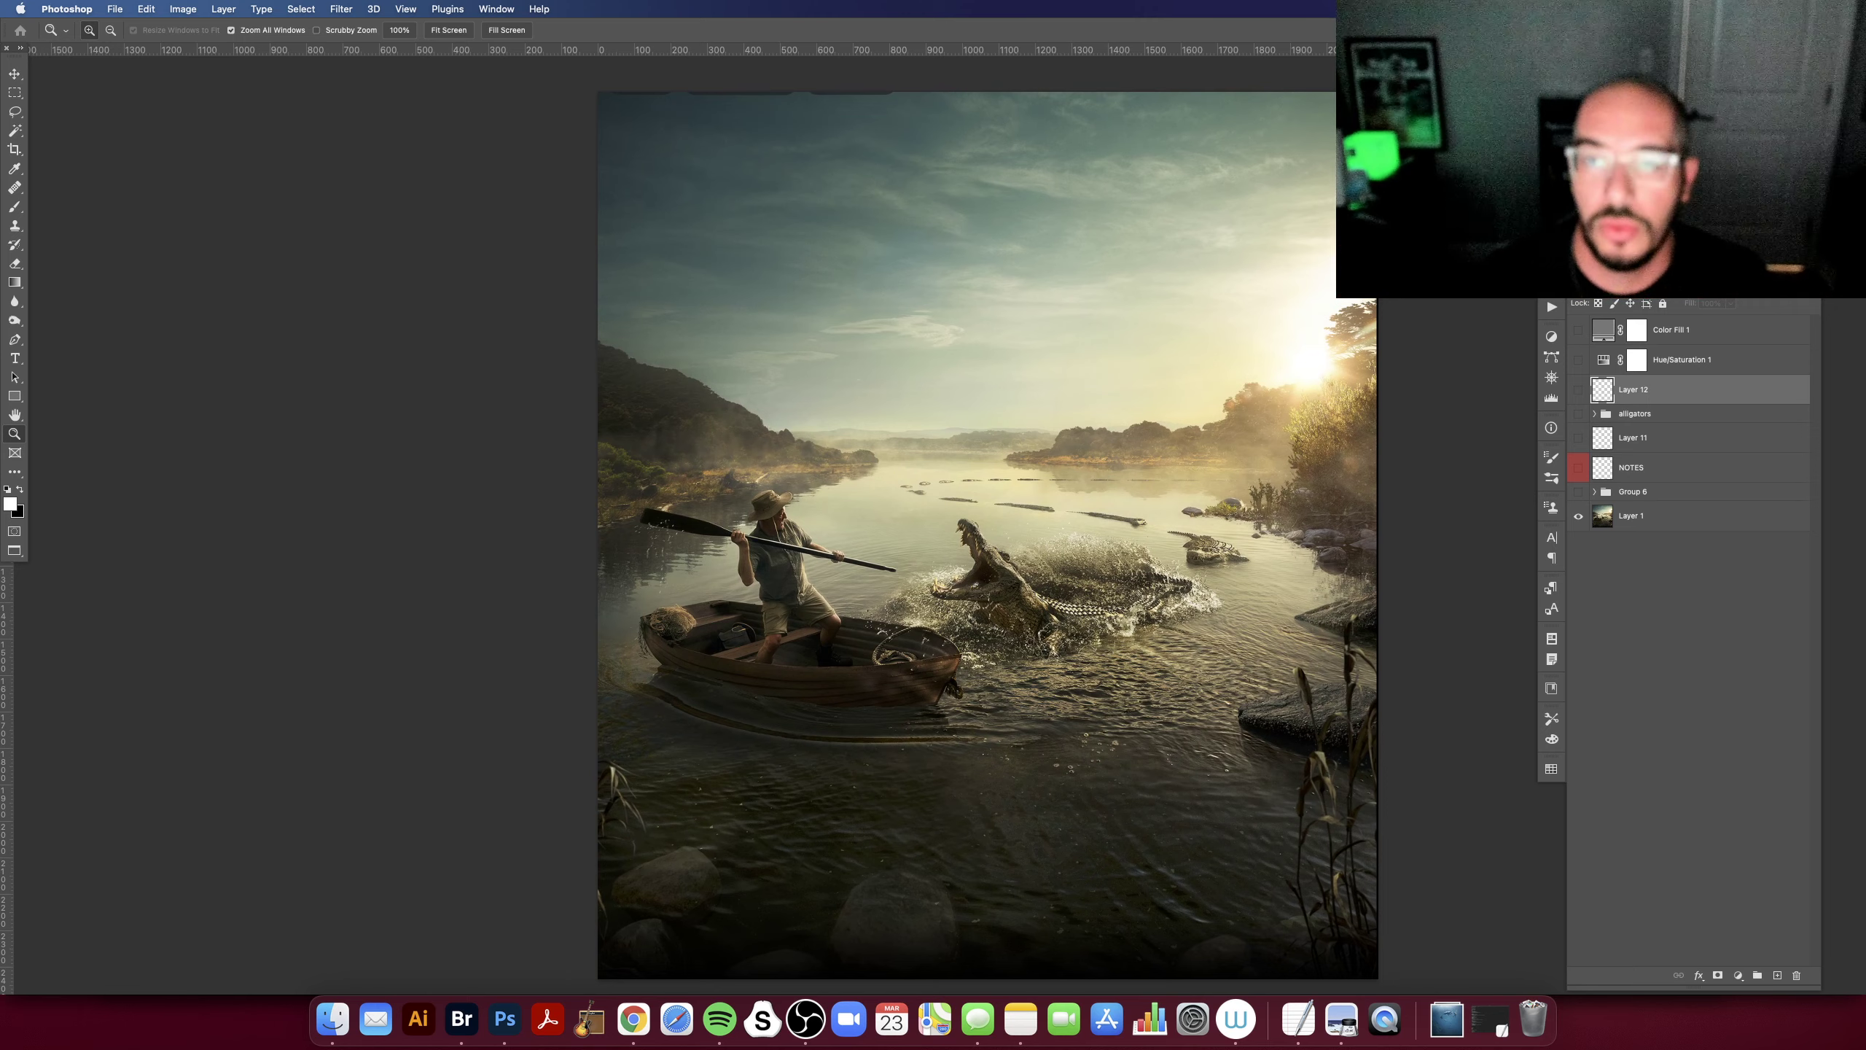
{"action": "scroll", "coordinate": [985, 529], "scroll_direction": "down", "scroll_amount": 1}
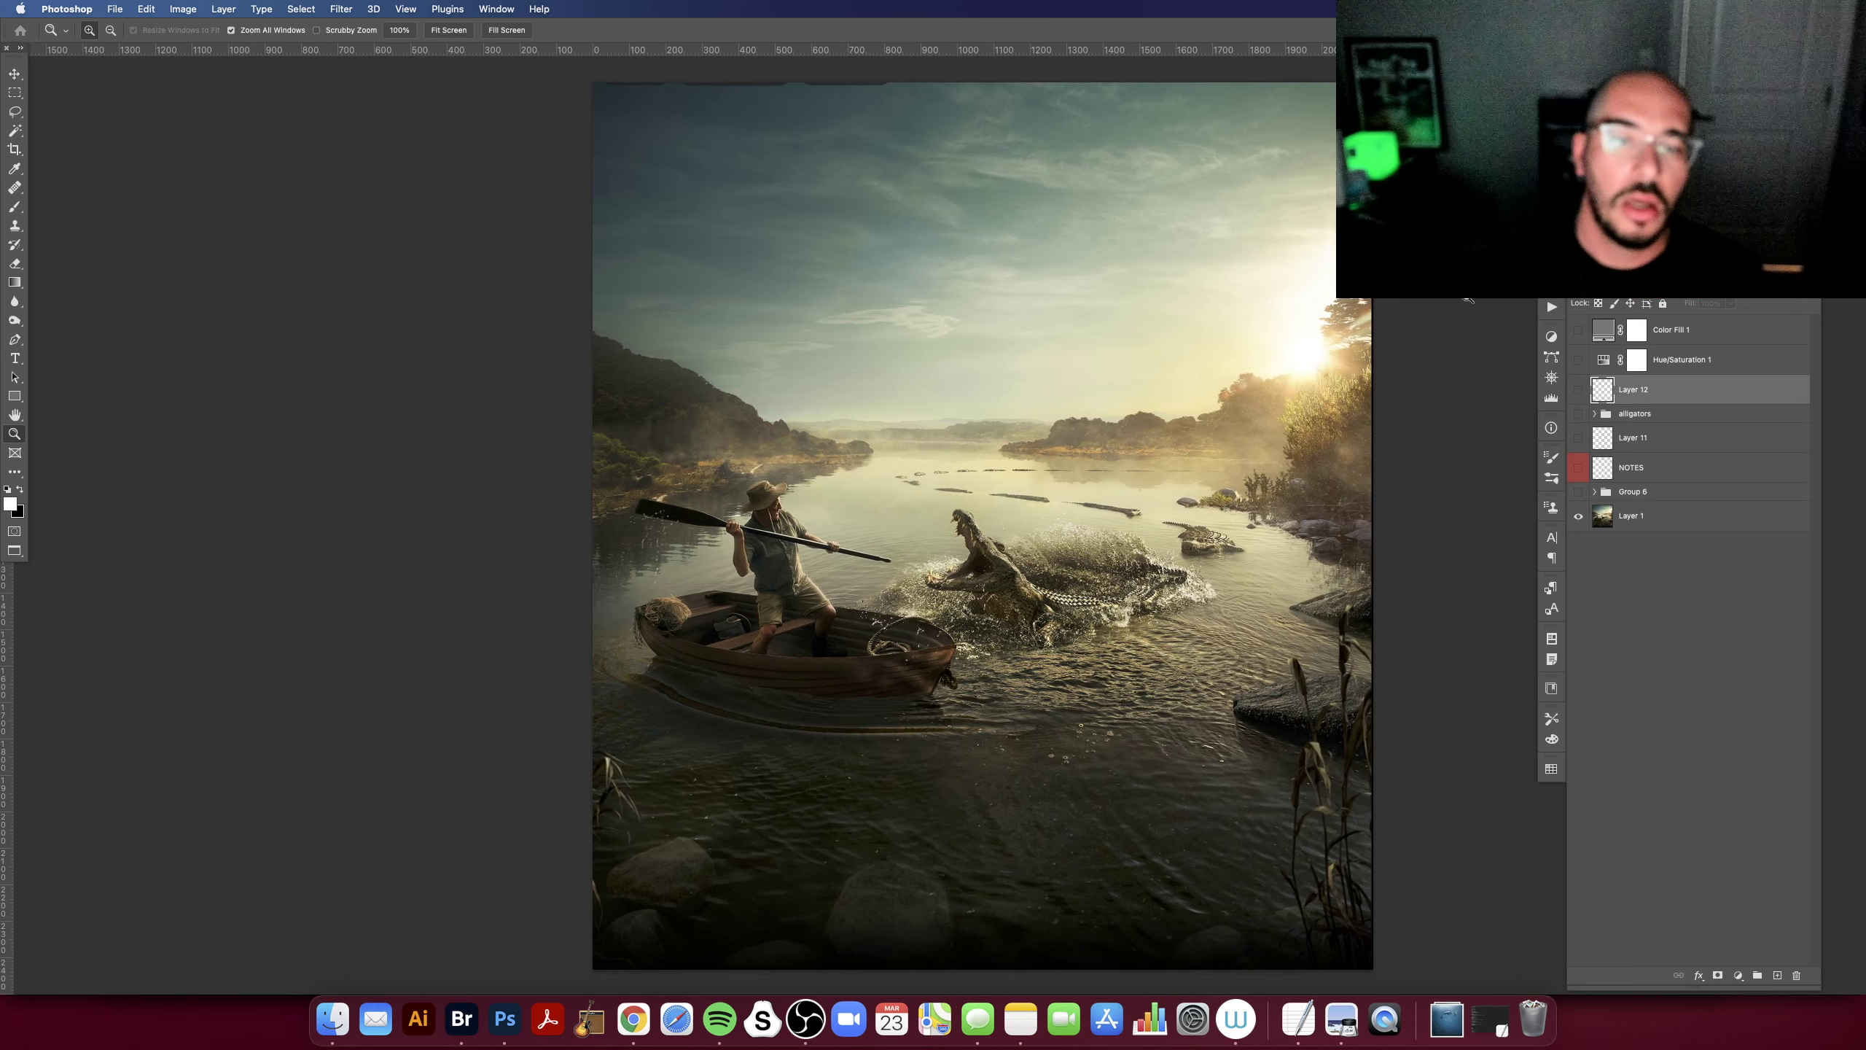
{"action": "scroll", "coordinate": [1468, 299], "scroll_direction": "right", "scroll_amount": 2}
{"action": "scroll", "coordinate": [1468, 299], "scroll_direction": "right", "scroll_amount": 2}
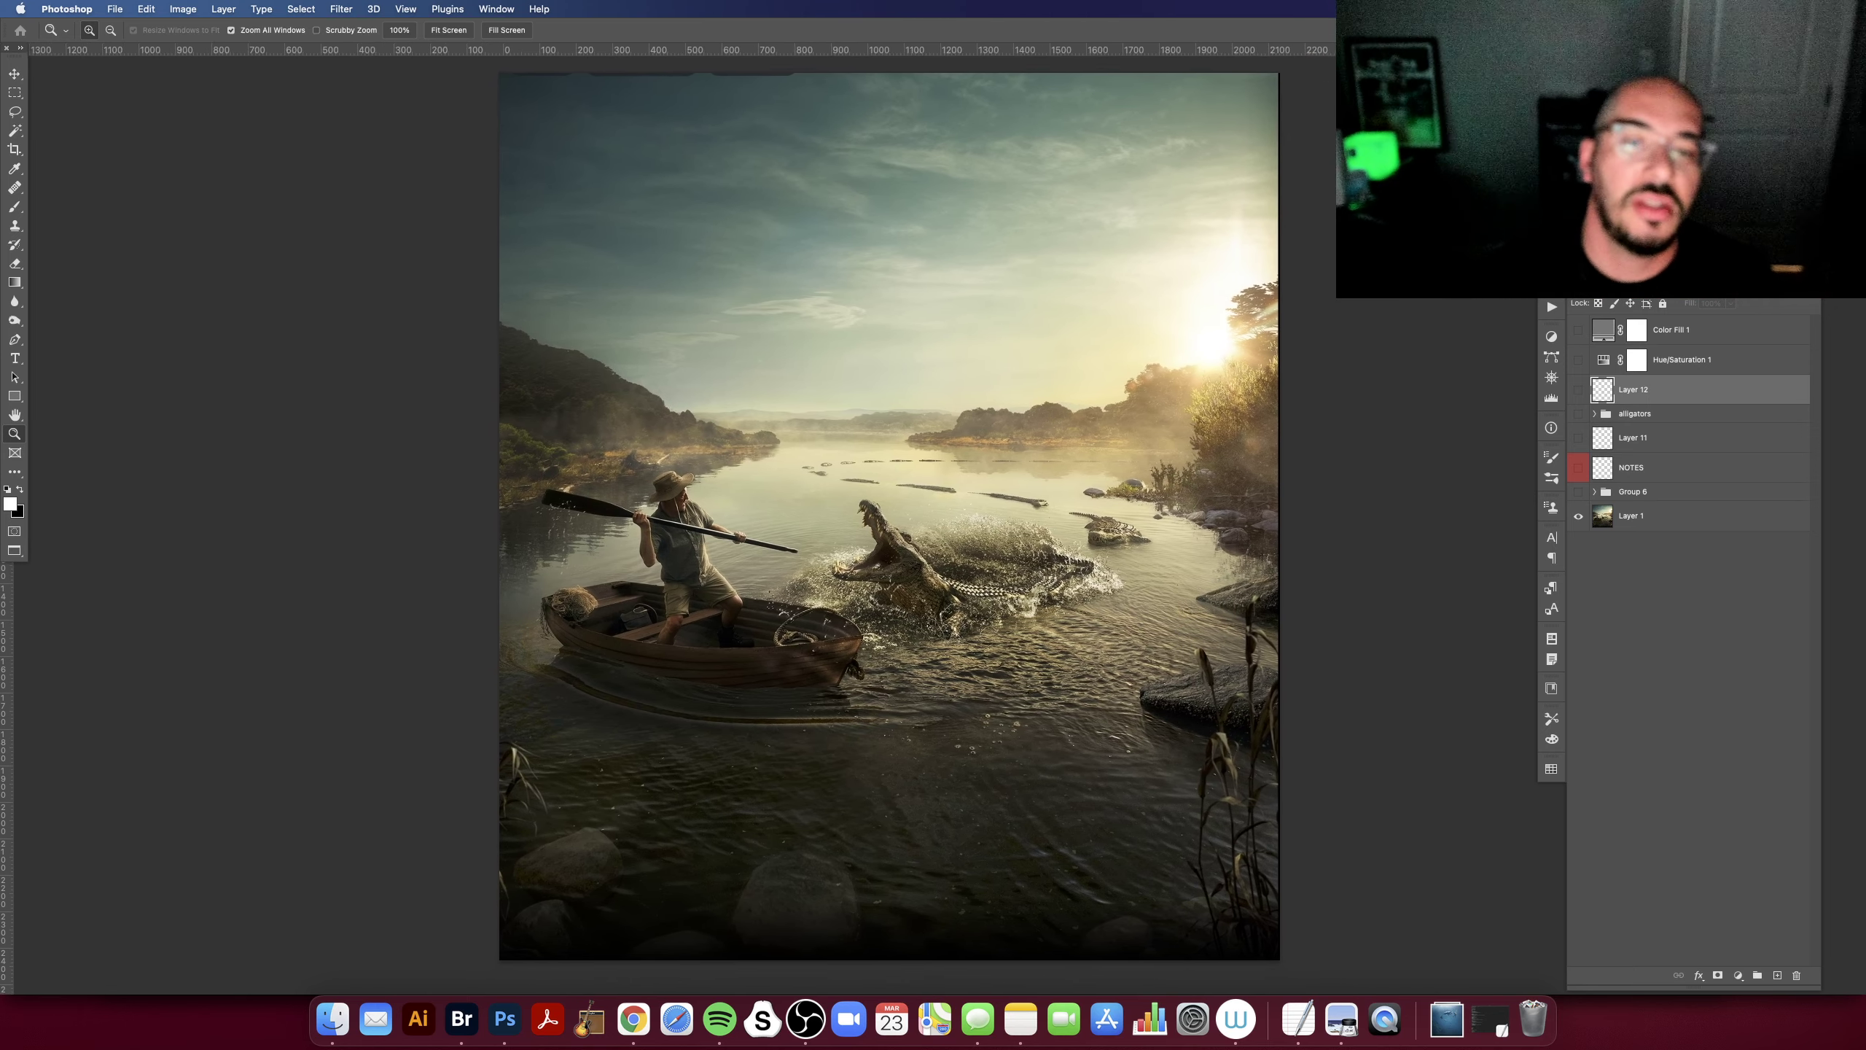
{"action": "scroll", "coordinate": [889, 514], "scroll_direction": "left", "scroll_amount": 2}
{"action": "scroll", "coordinate": [889, 514], "scroll_direction": "down", "scroll_amount": 1}
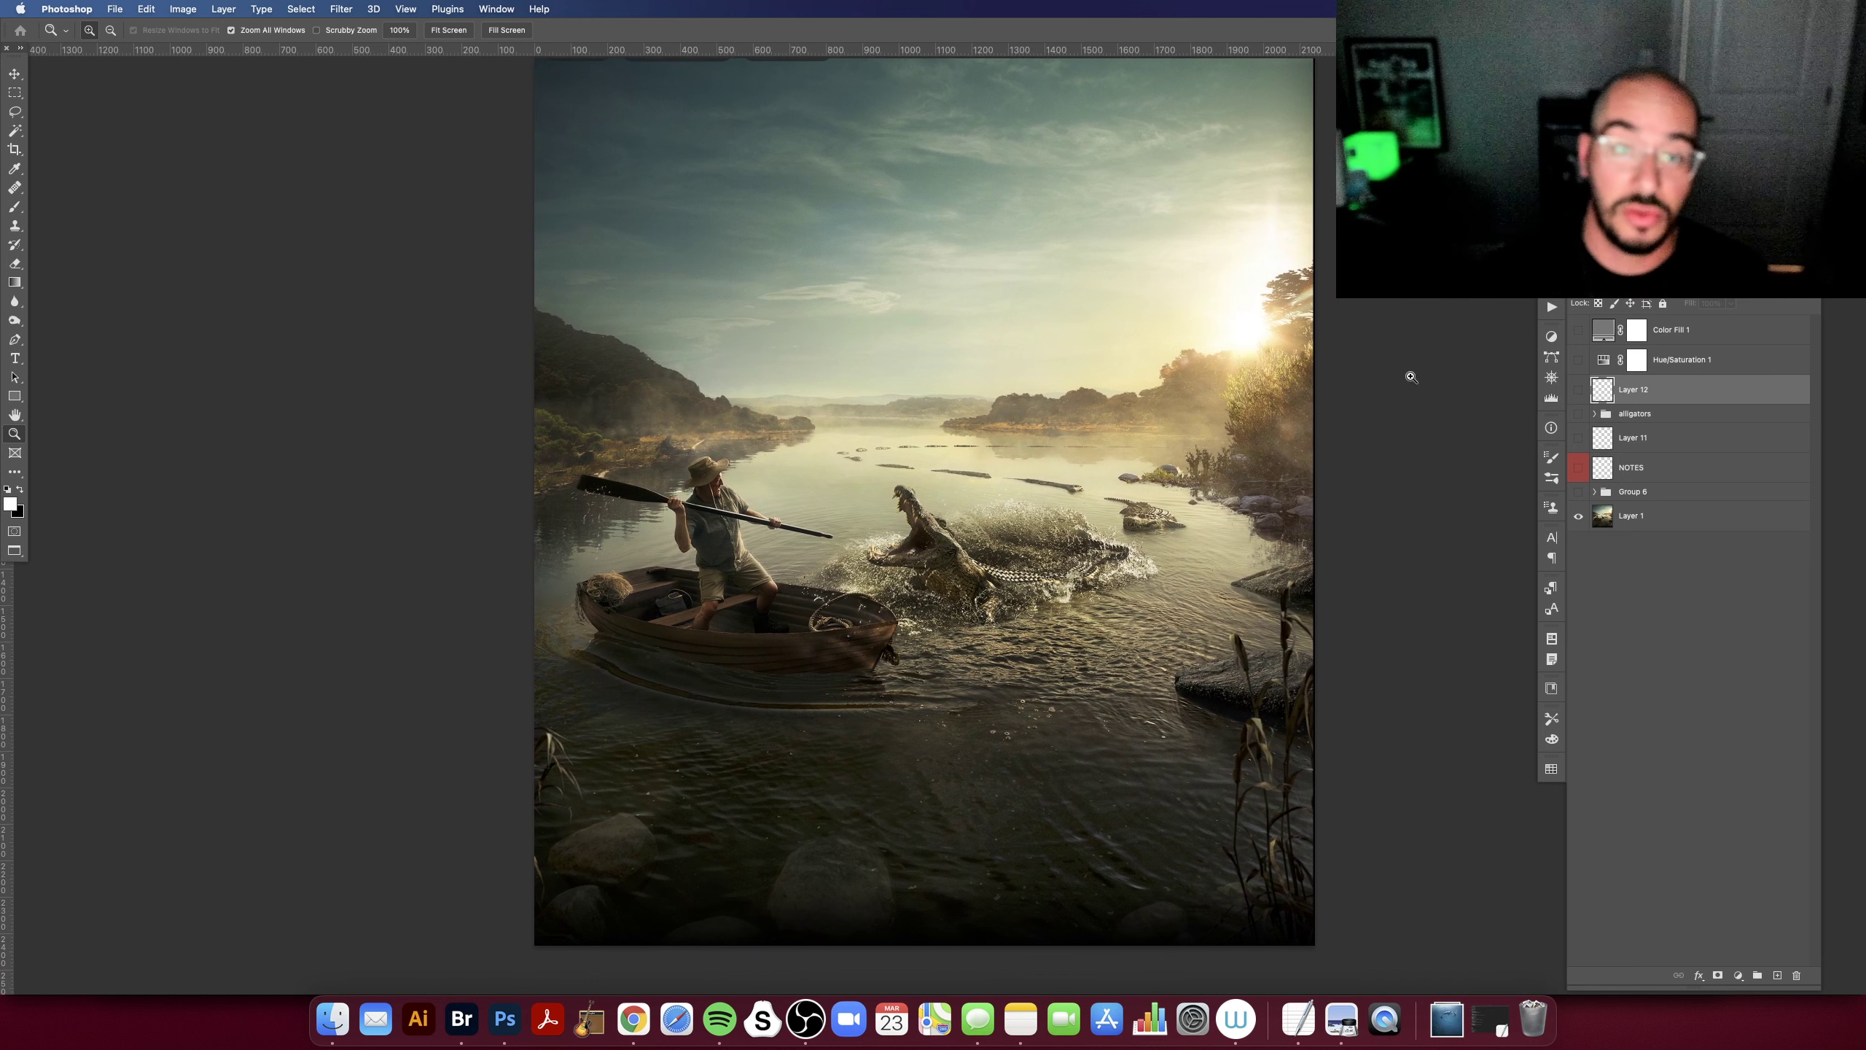
{"action": "scroll", "coordinate": [1411, 376], "scroll_direction": "up", "scroll_amount": 2}
{"action": "scroll", "coordinate": [1418, 382], "scroll_direction": "right", "scroll_amount": 2}
{"action": "scroll", "coordinate": [1424, 387], "scroll_direction": "right", "scroll_amount": 1}
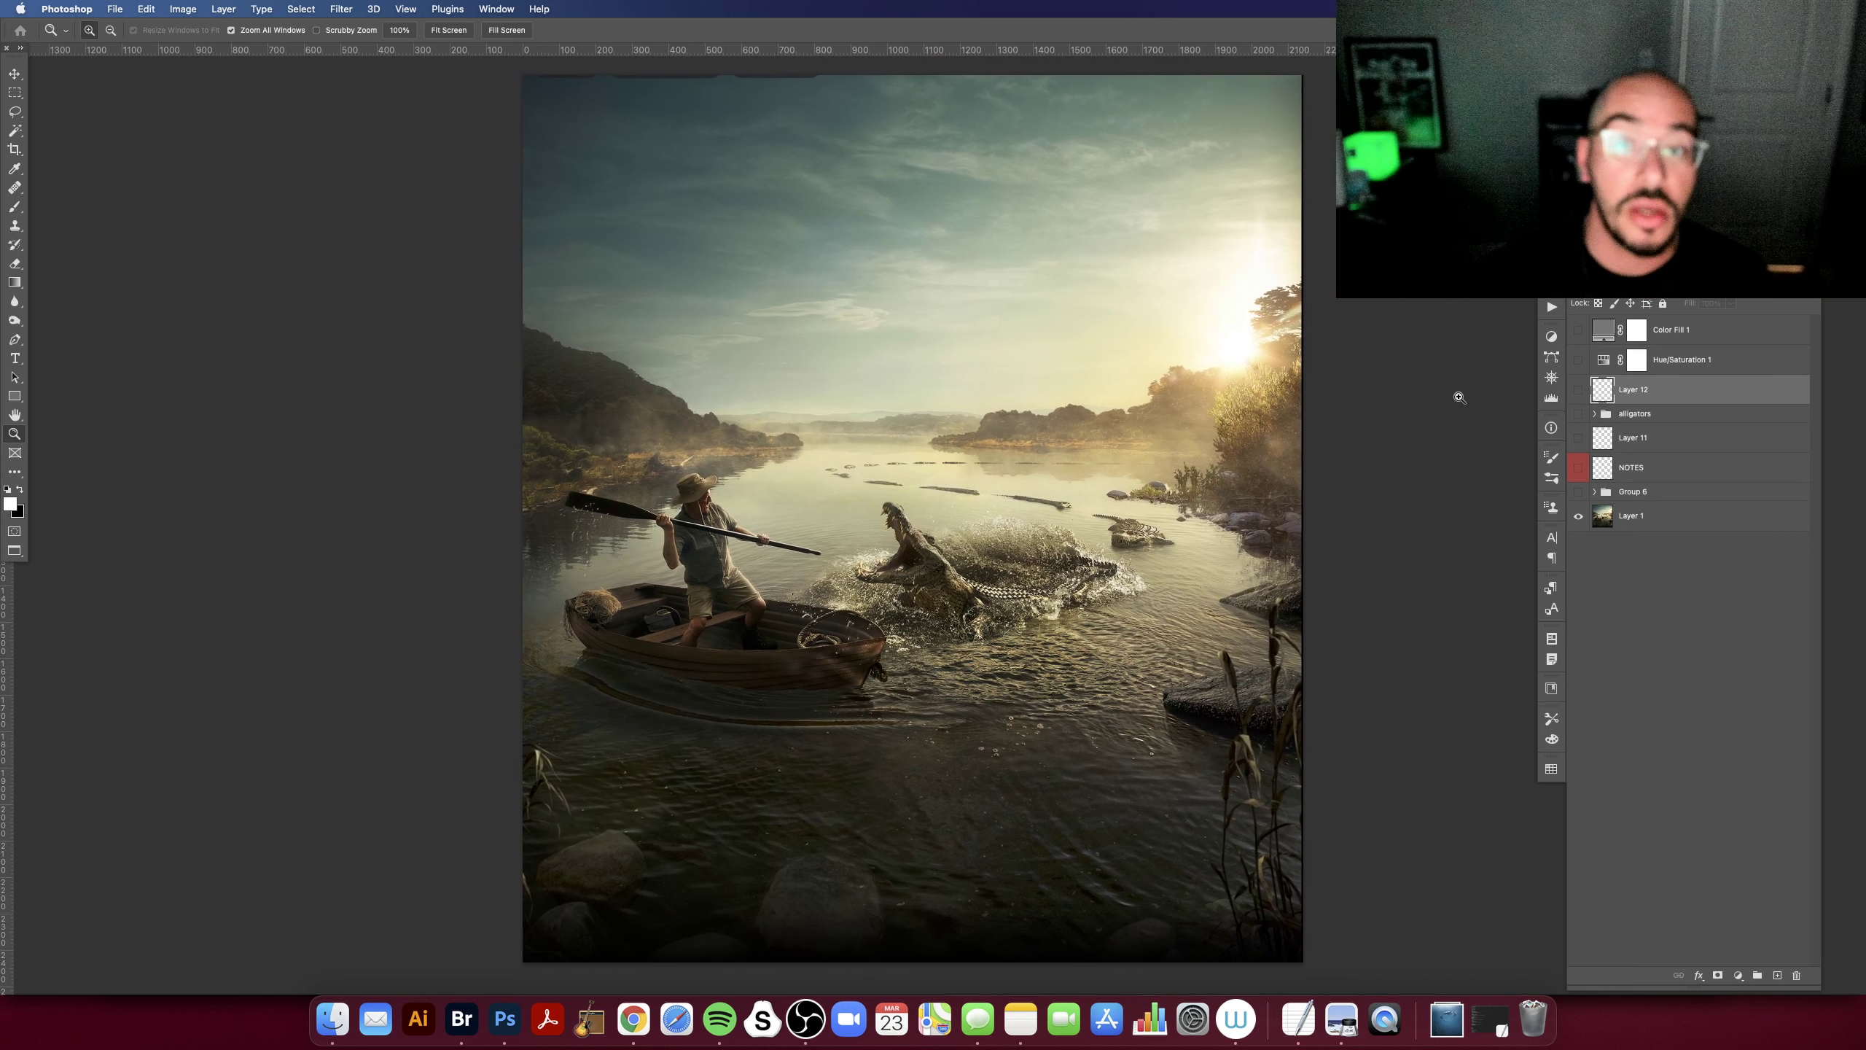
{"action": "right_click", "coordinate": [1631, 495]}
Step: Dismiss the layer options and toggle Group 6 on, off and on to compare the crocodile's brightness
{"action": "left_click", "coordinate": [1595, 505]}
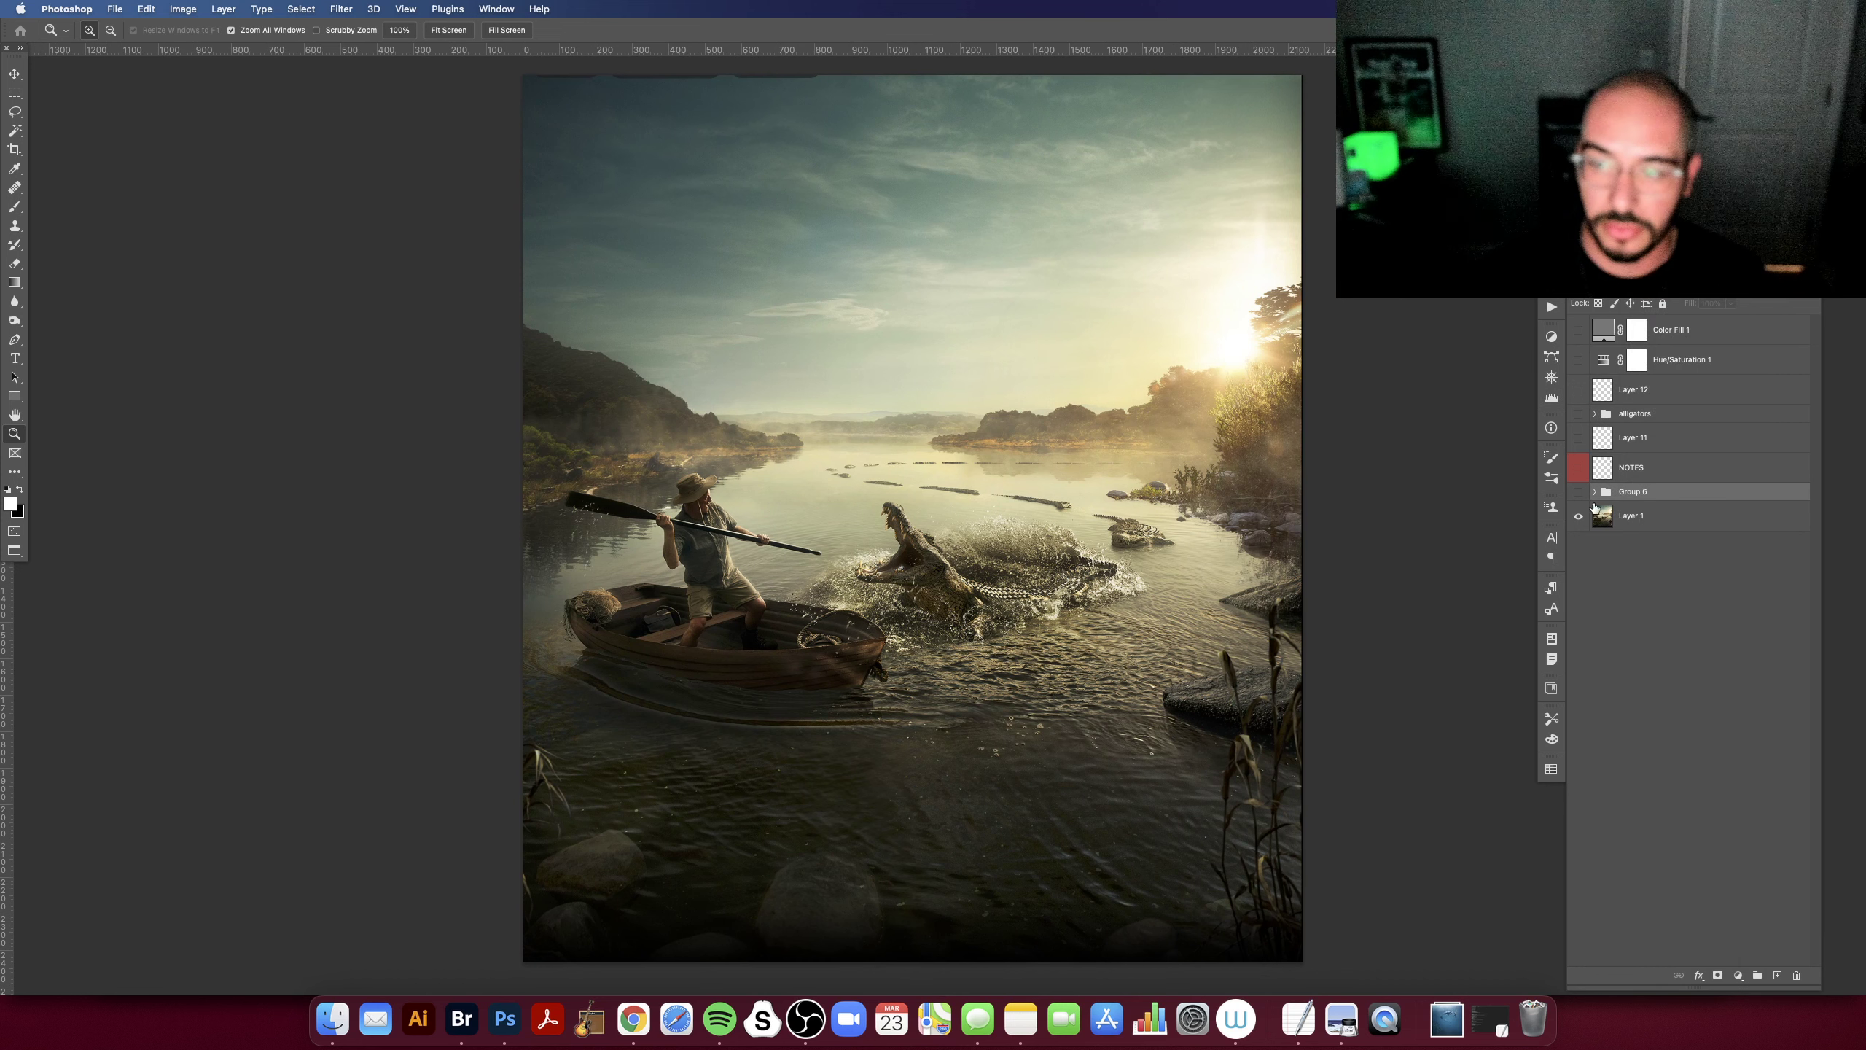
{"action": "left_click", "coordinate": [1578, 494]}
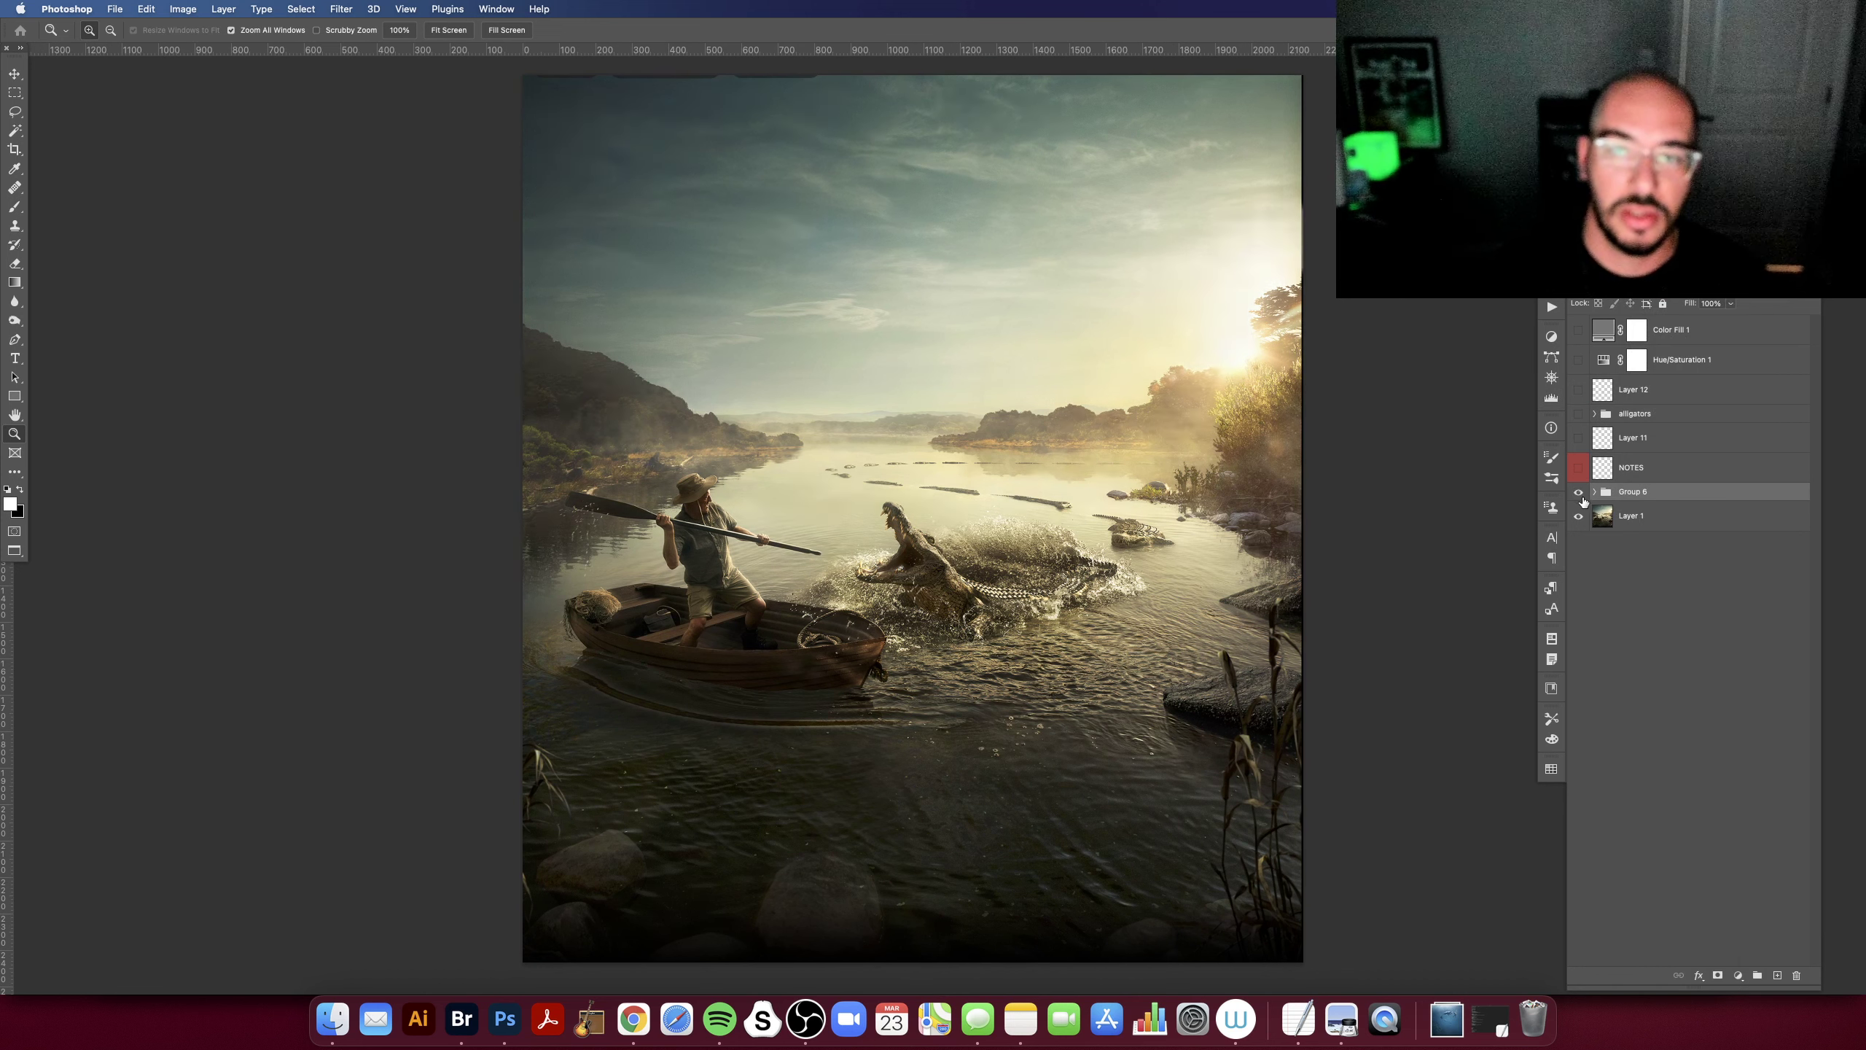
{"action": "left_click", "coordinate": [1579, 495]}
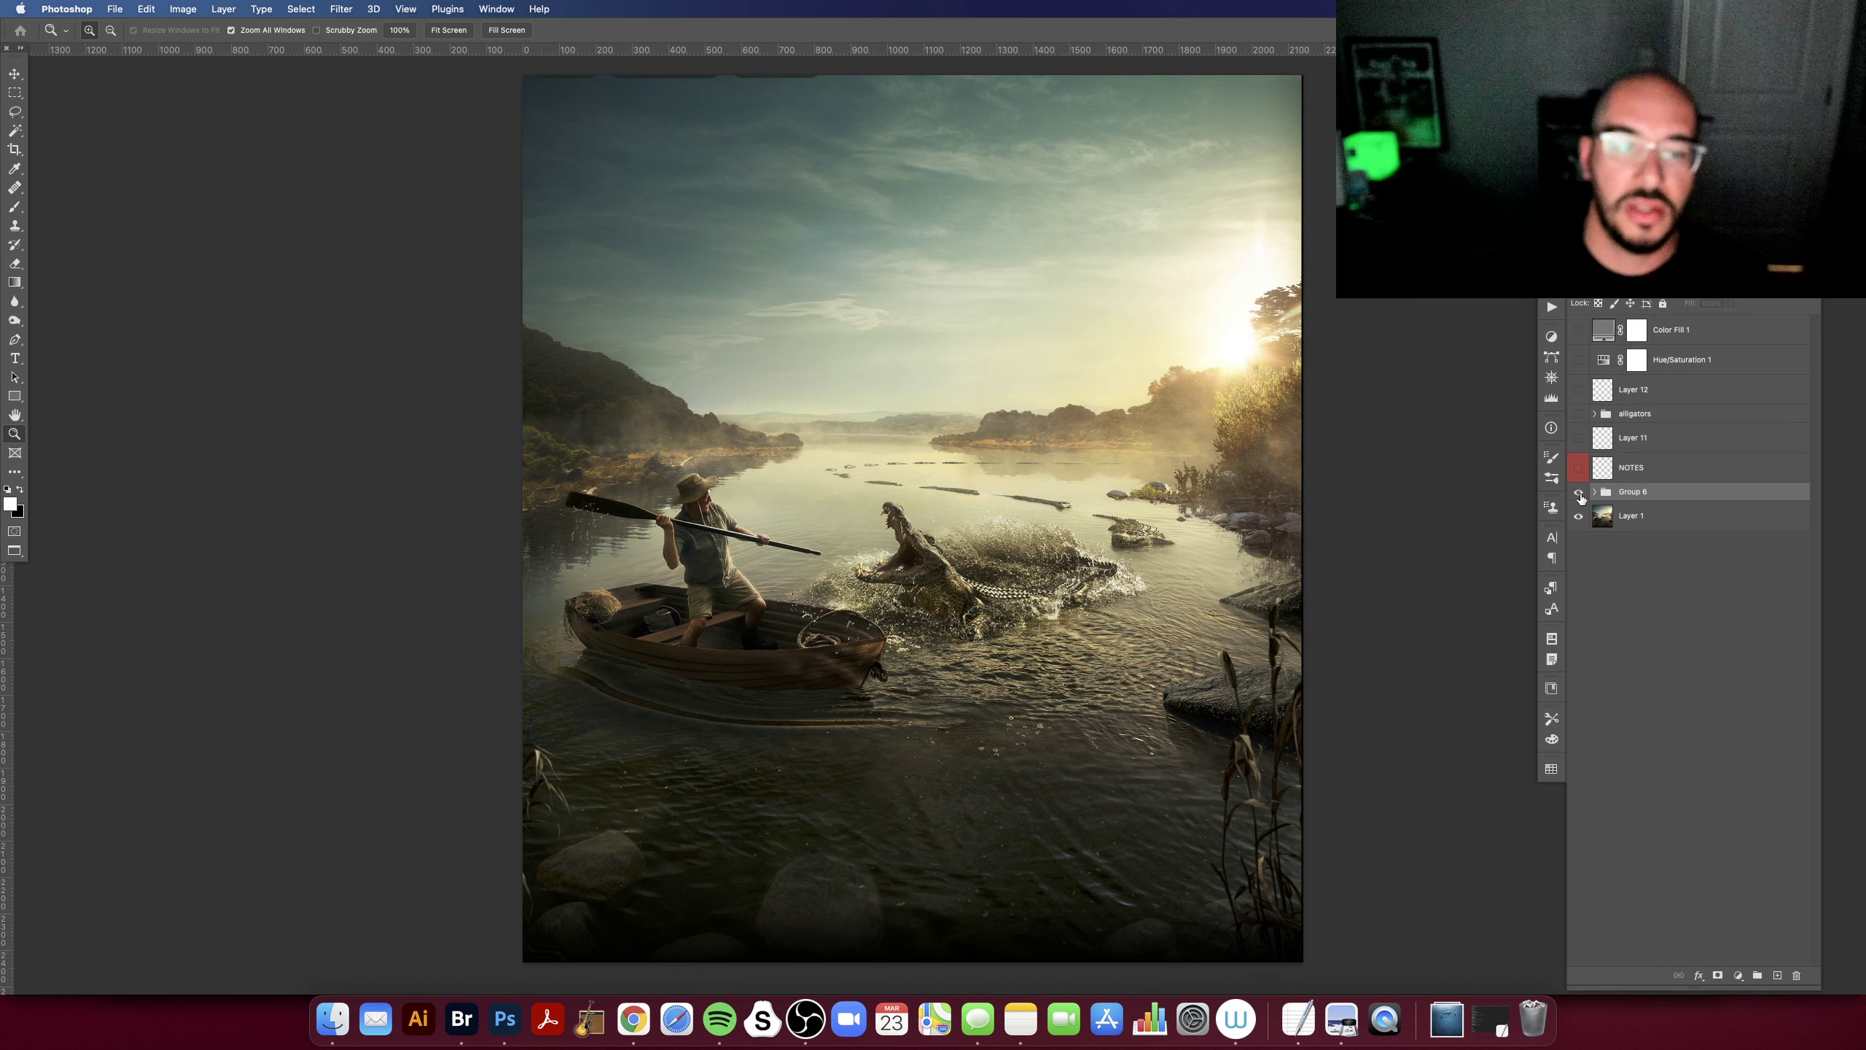
{"action": "left_click", "coordinate": [1579, 494]}
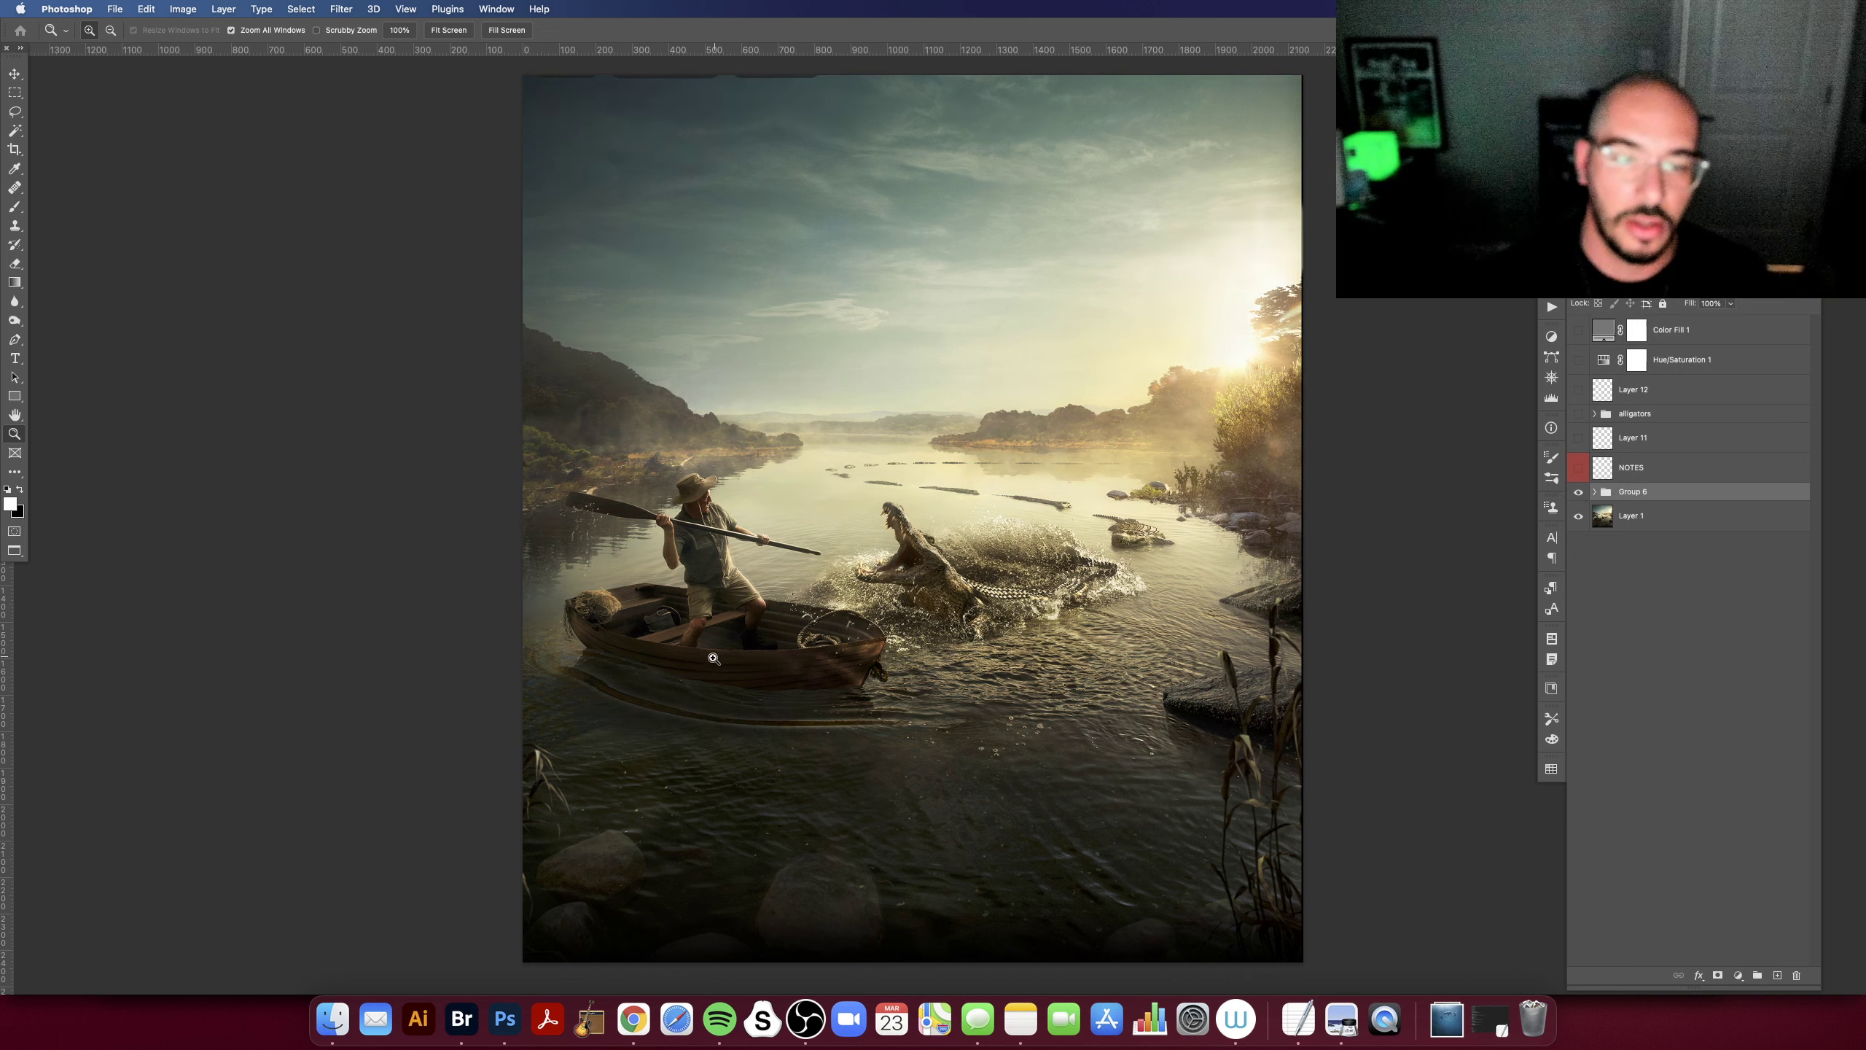
Step: Compare Group 6 off and on a few more times, leave it visible, and zoom in on the boatman
{"action": "left_click", "coordinate": [1578, 495]}
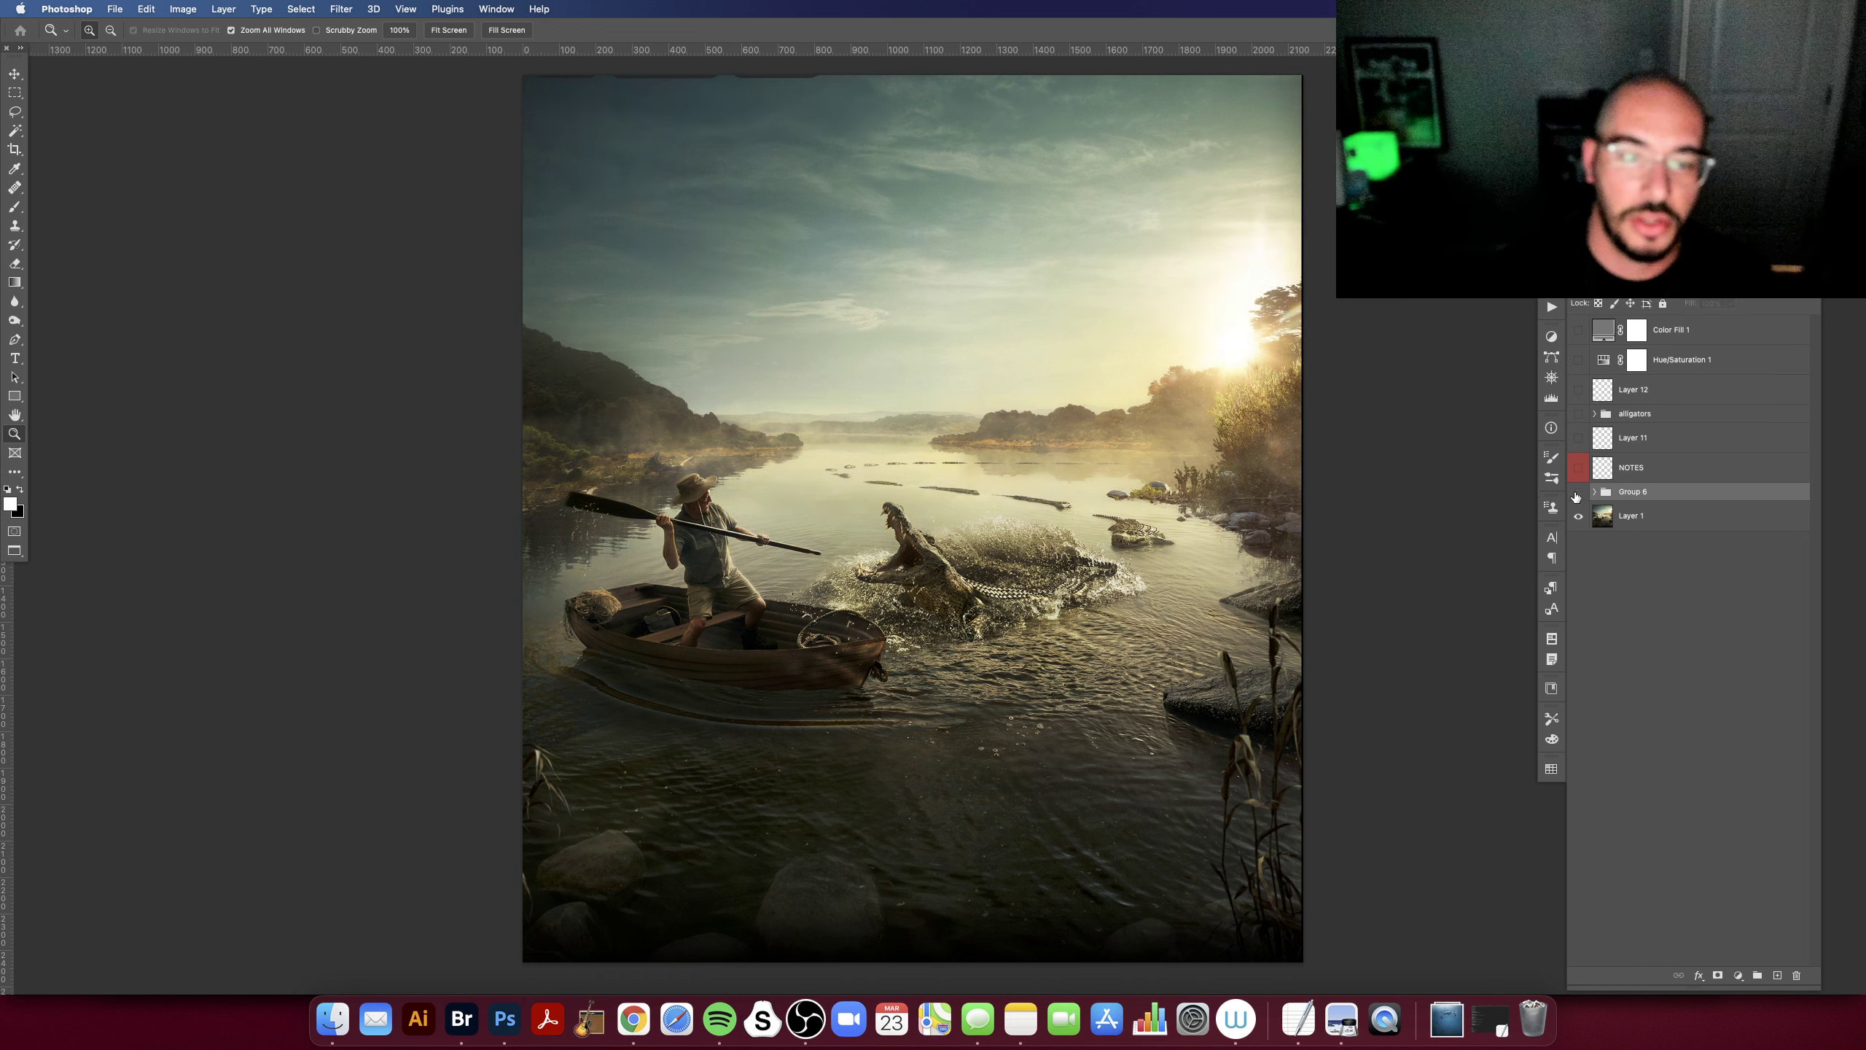
{"action": "left_click", "coordinate": [1578, 494]}
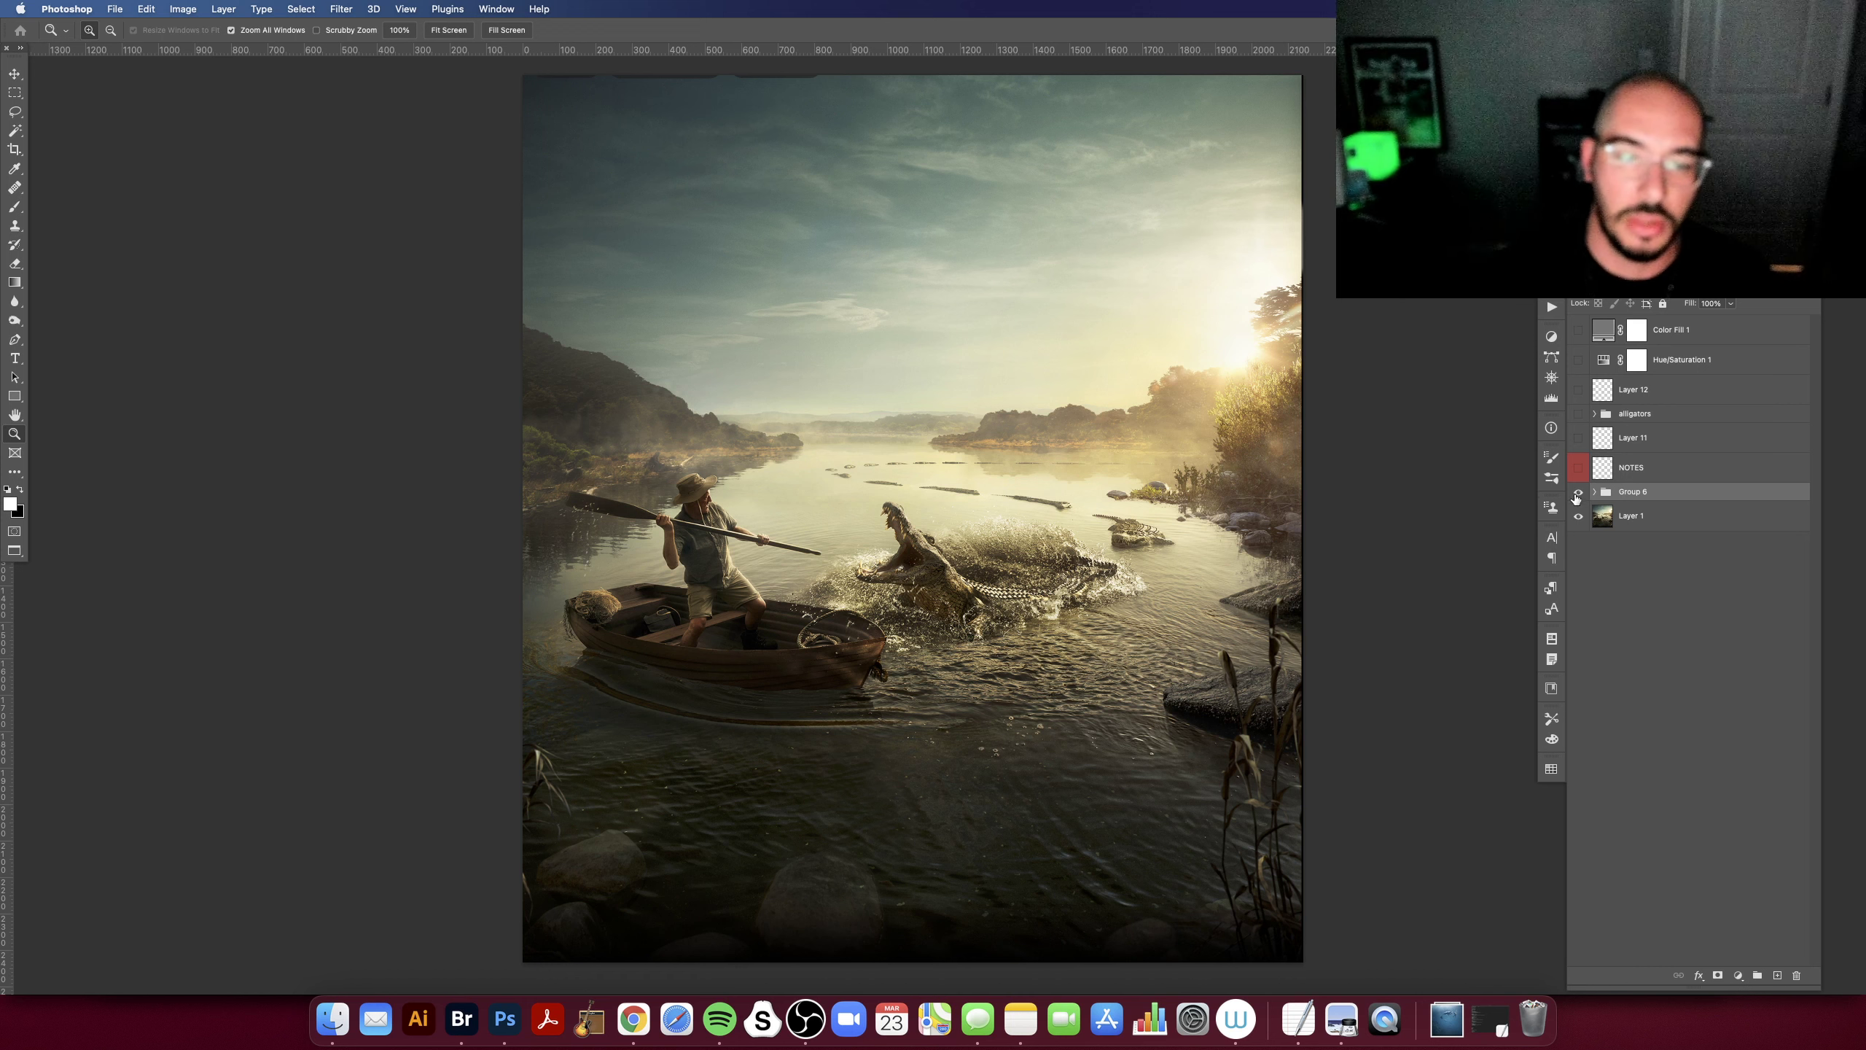
{"action": "left_click", "coordinate": [1577, 495]}
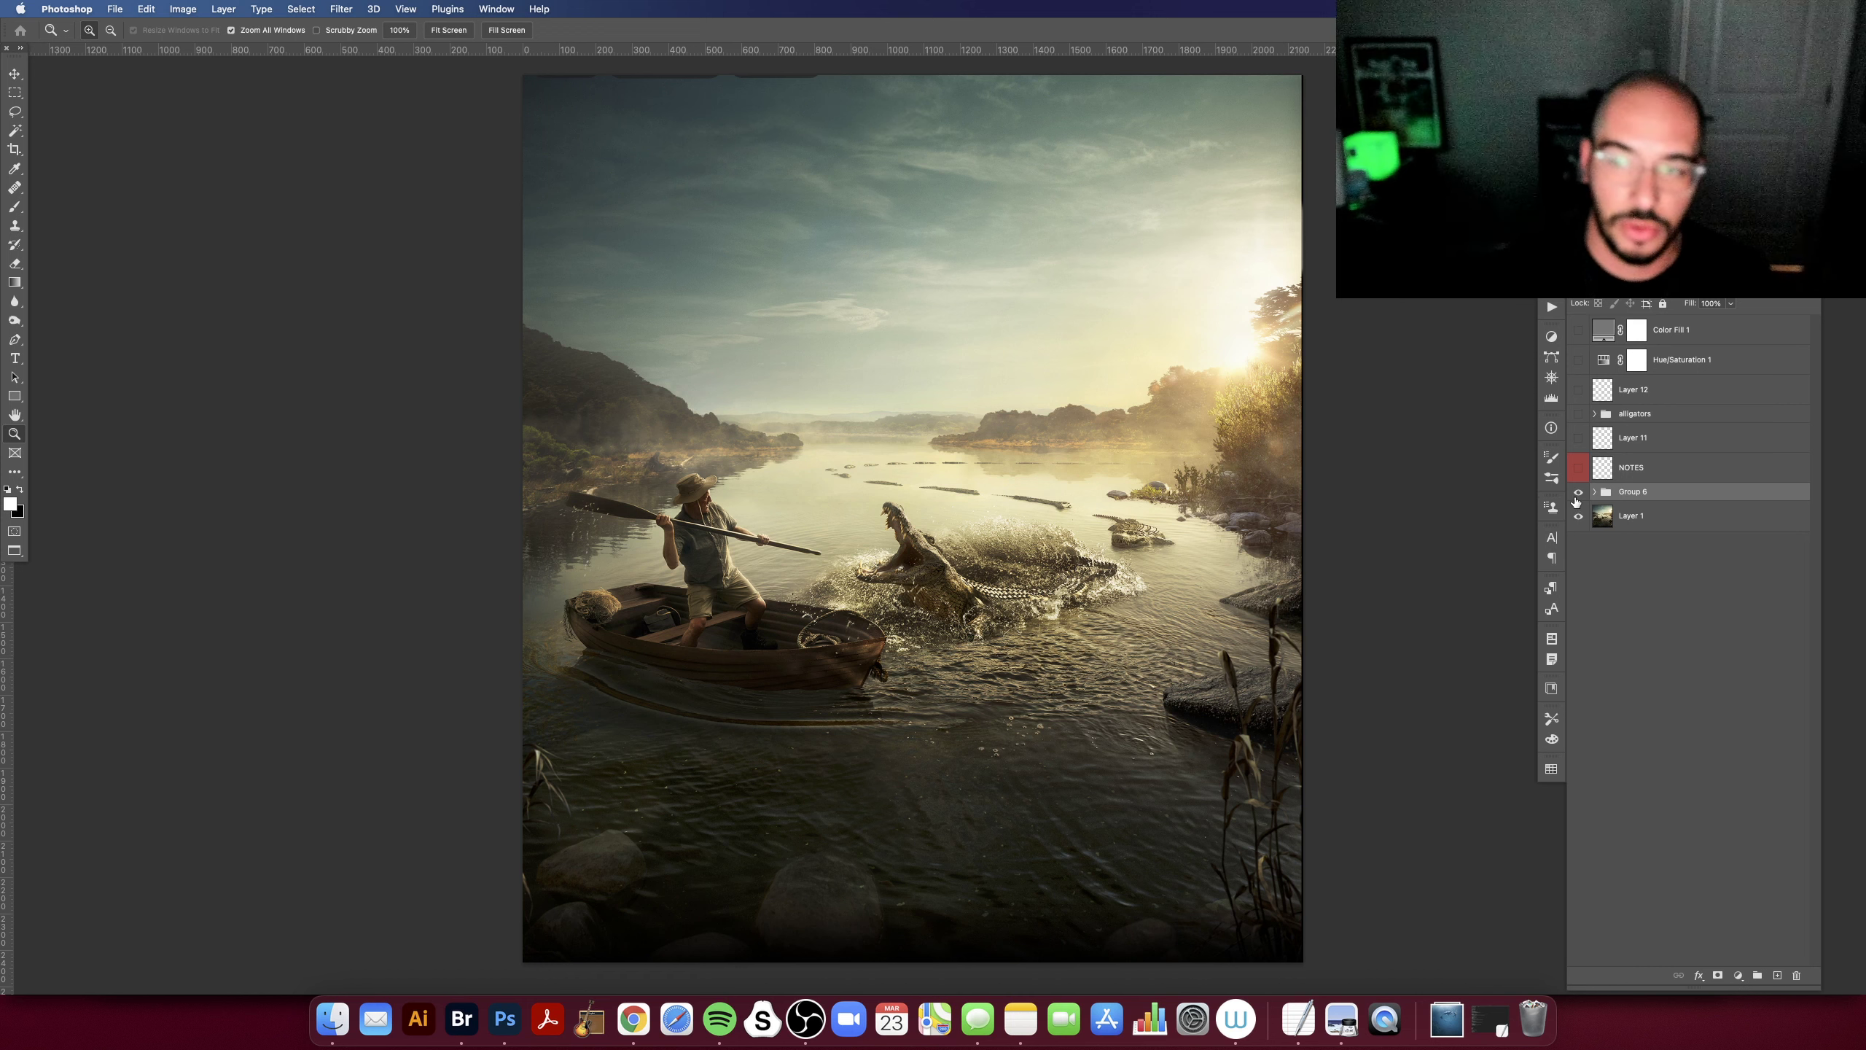
{"action": "left_click", "coordinate": [1578, 495]}
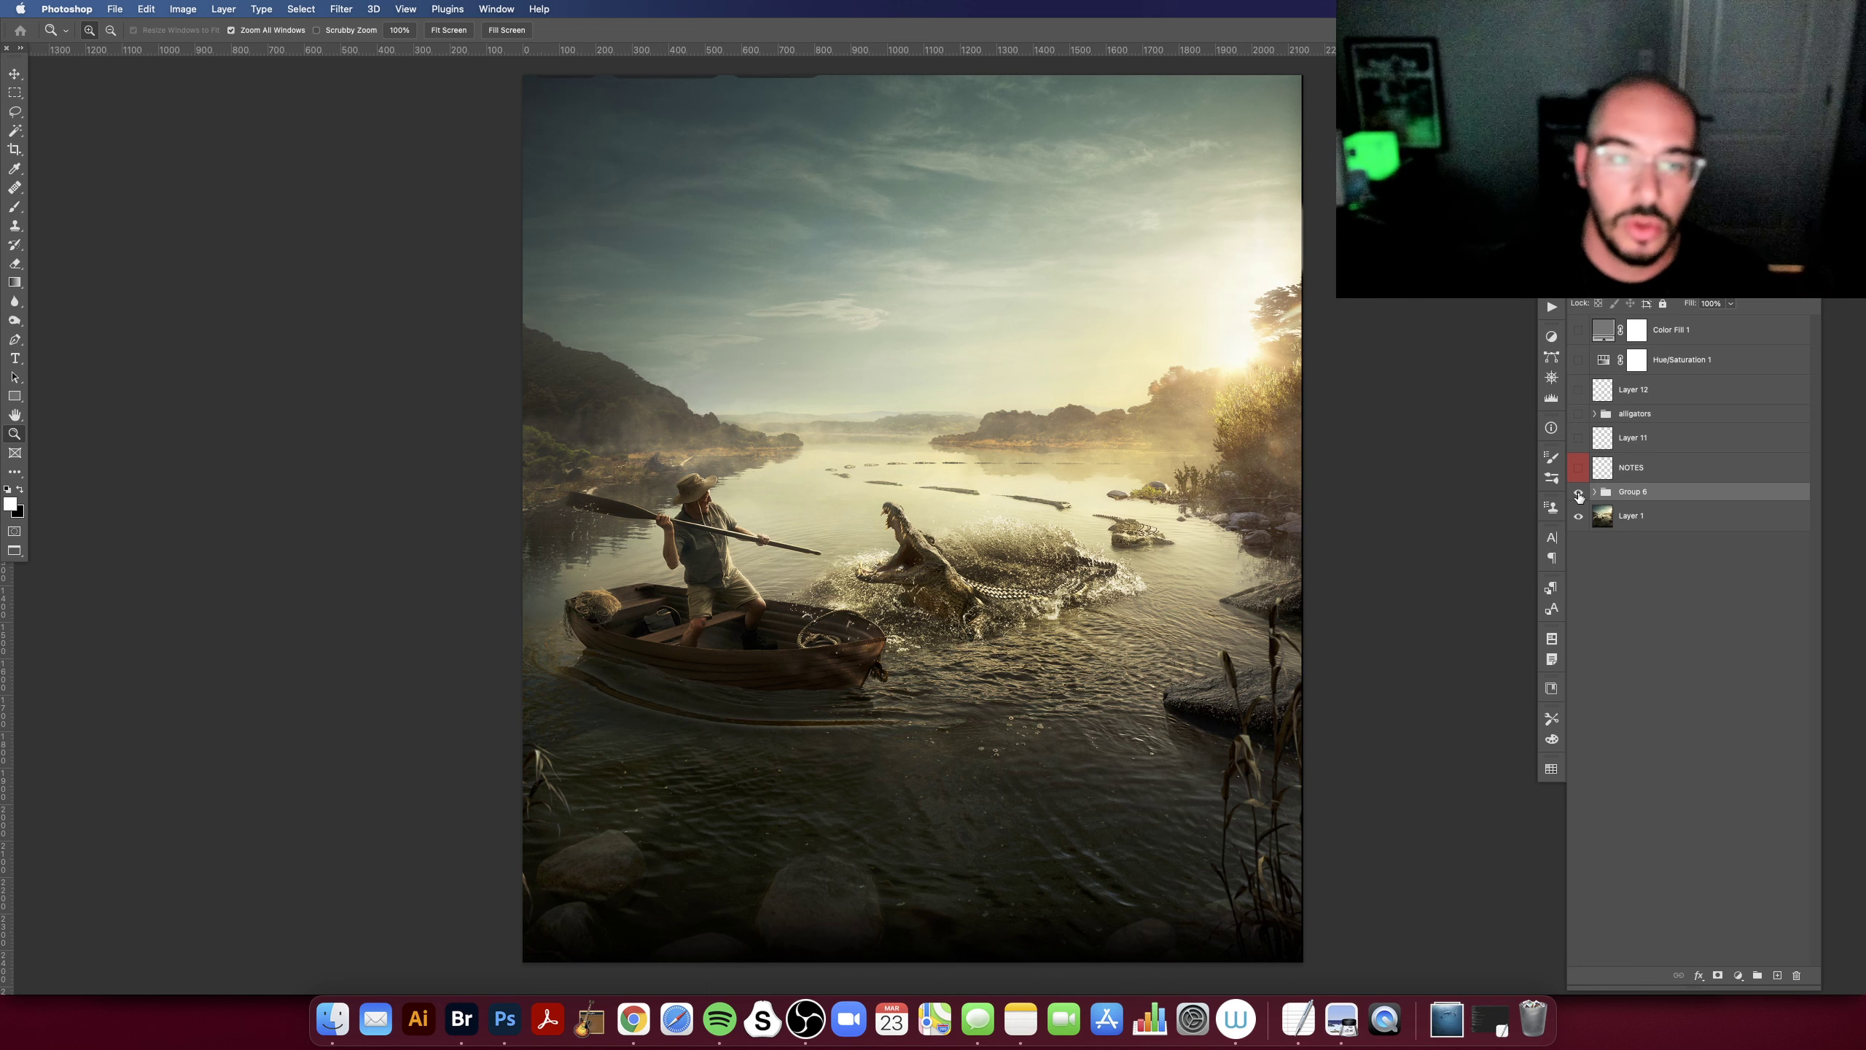
{"action": "left_click", "coordinate": [585, 515]}
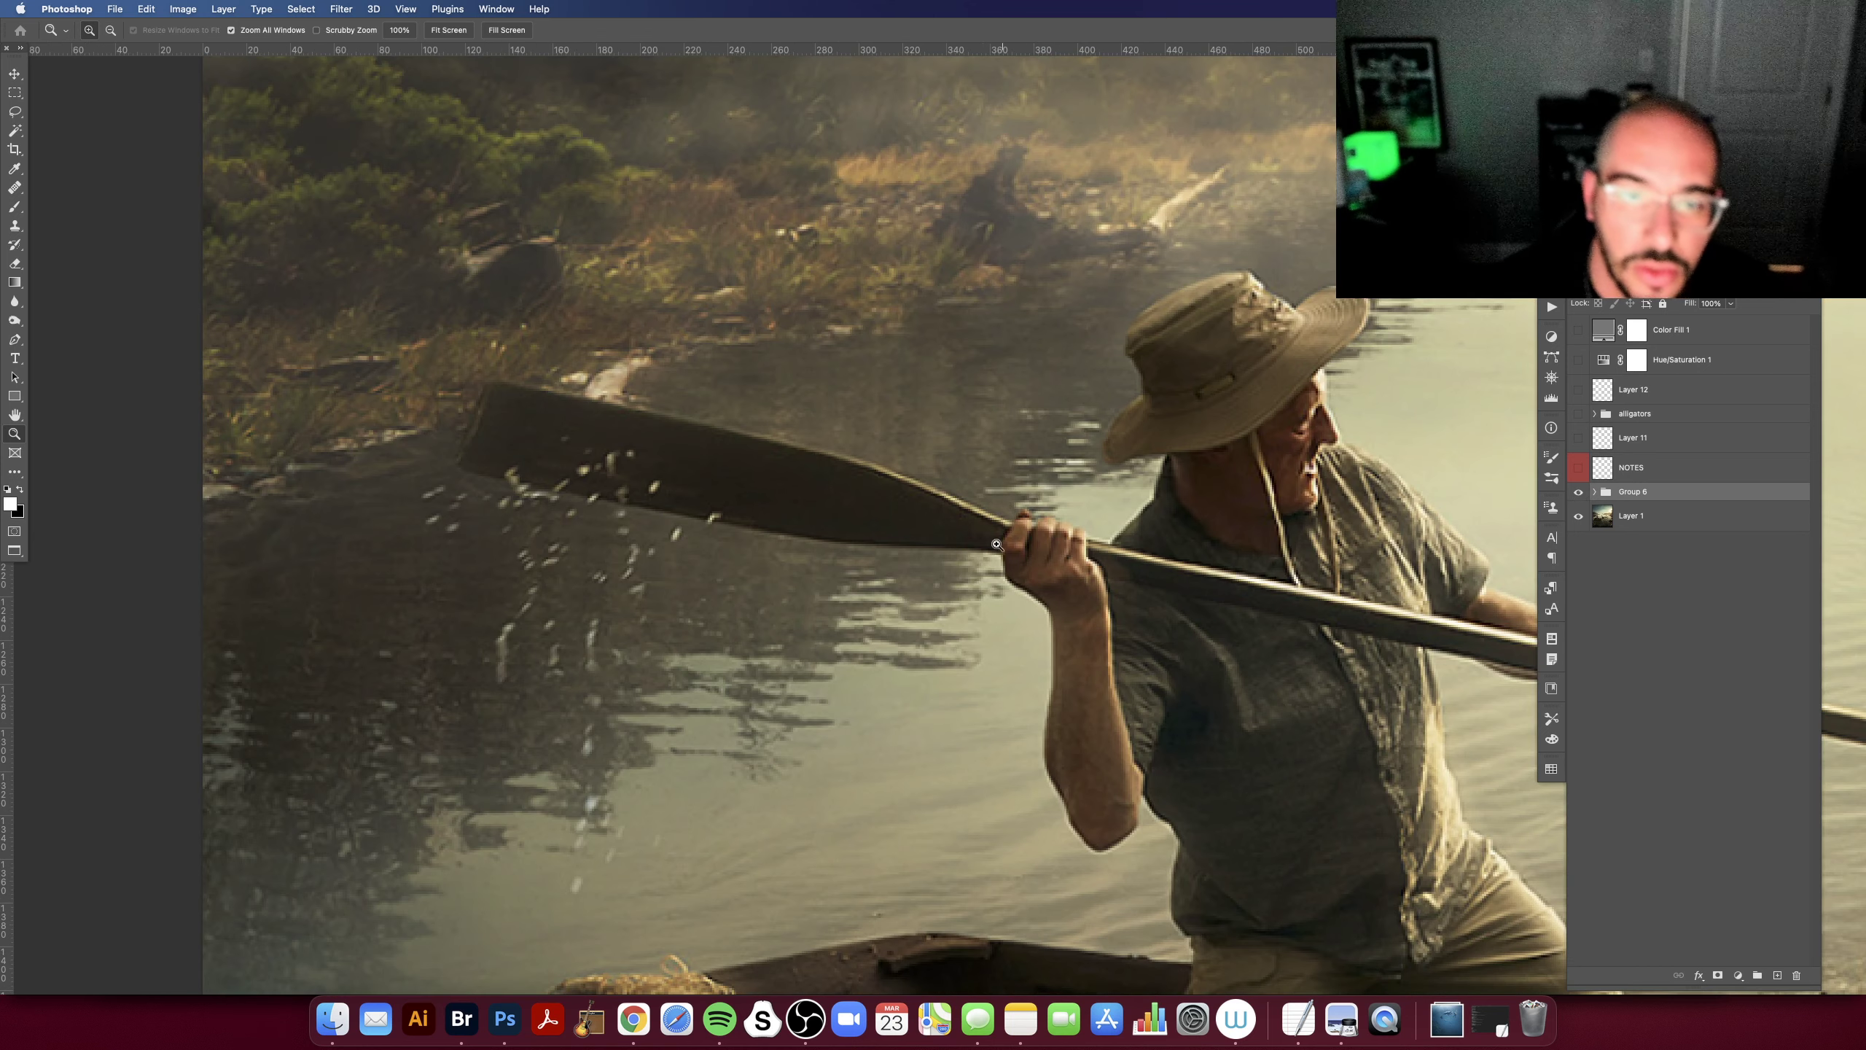
Step: Toggle Group 6 off and on in the boatman close-up to compare
{"action": "scroll", "coordinate": [698, 511], "scroll_direction": "right", "scroll_amount": 2}
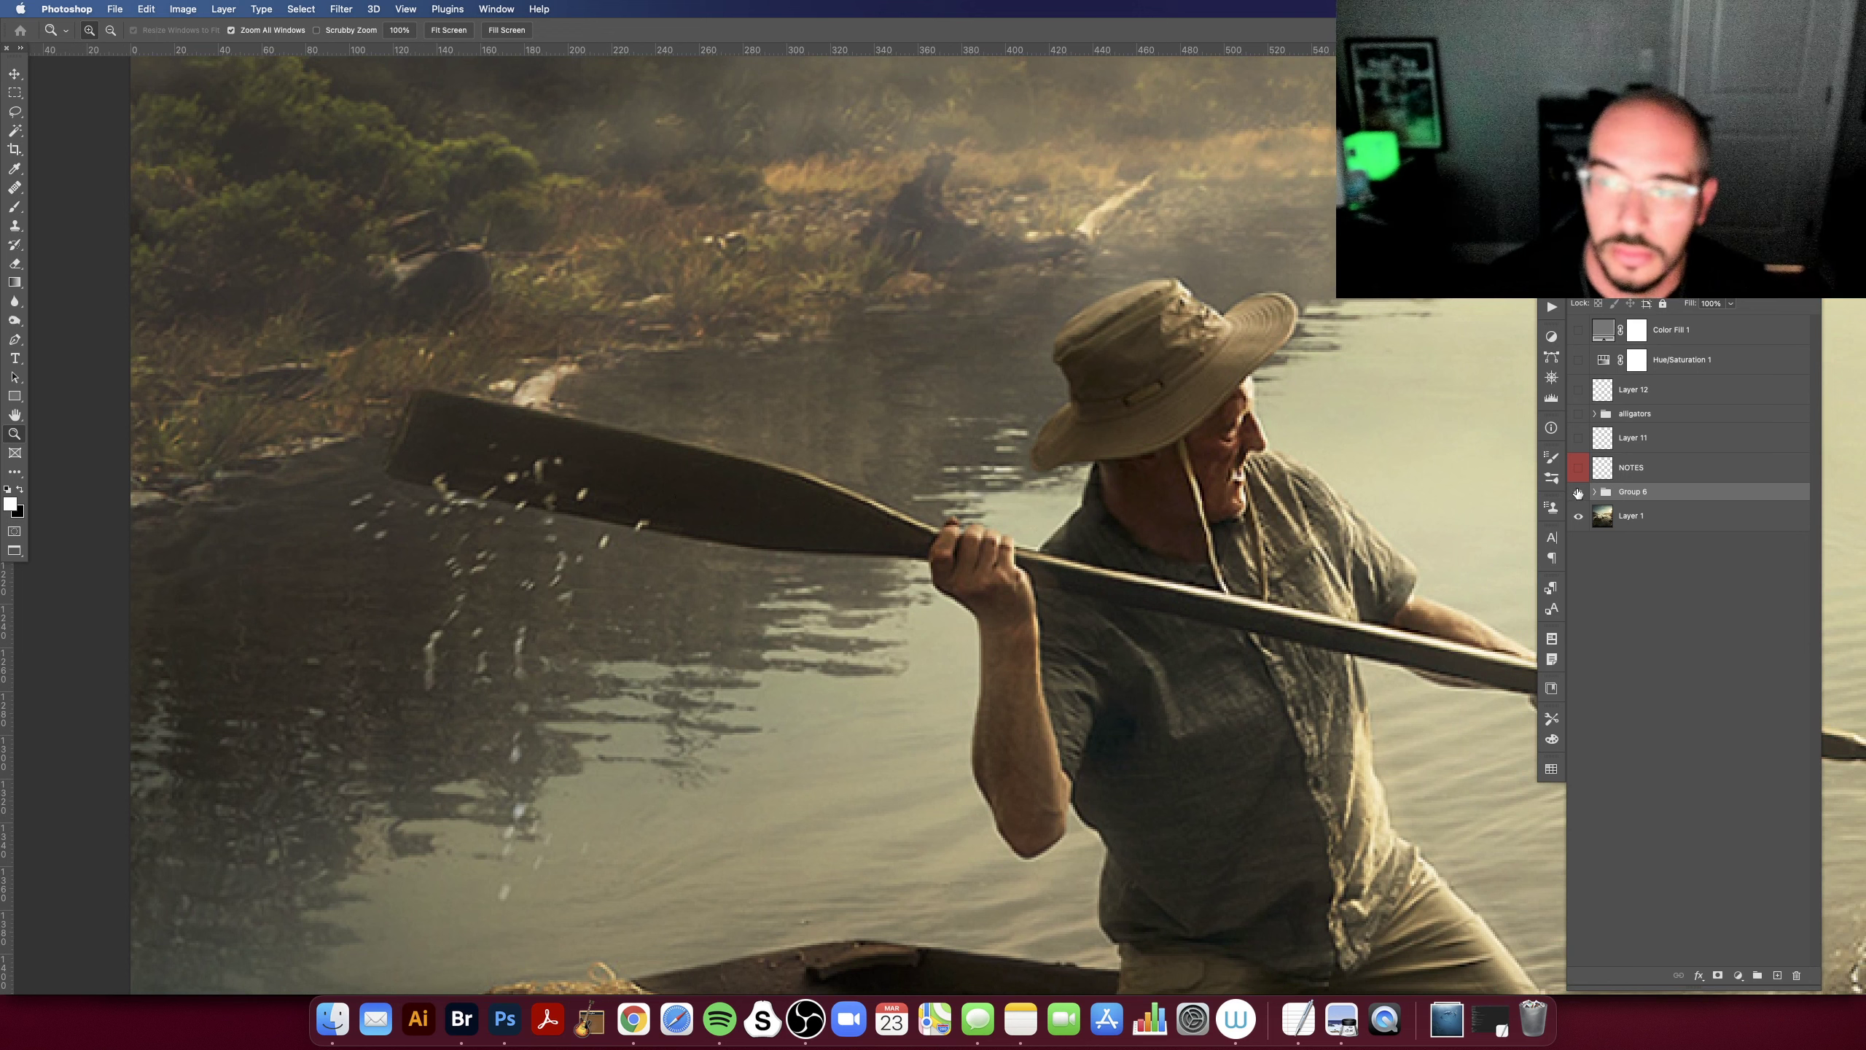
{"action": "left_click", "coordinate": [1577, 492]}
{"action": "left_click", "coordinate": [1578, 491]}
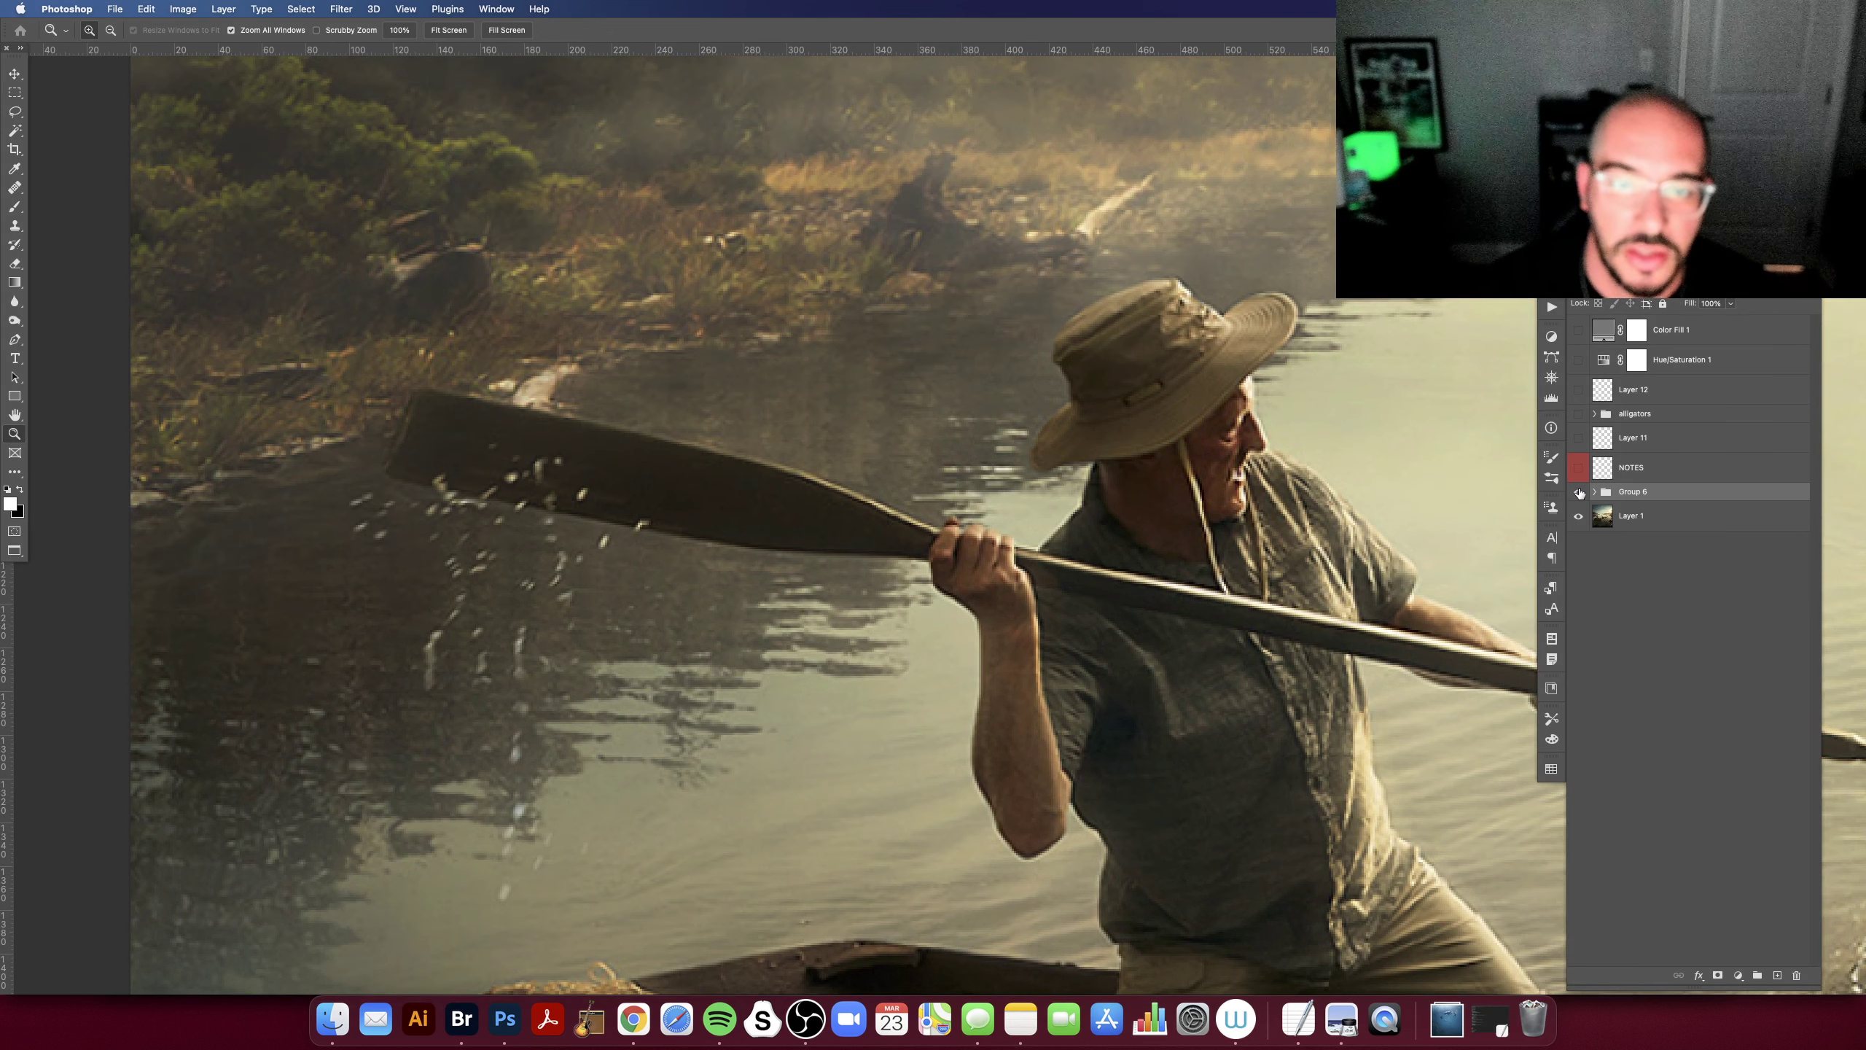
{"action": "left_click", "coordinate": [1578, 492]}
{"action": "left_click", "coordinate": [1577, 492]}
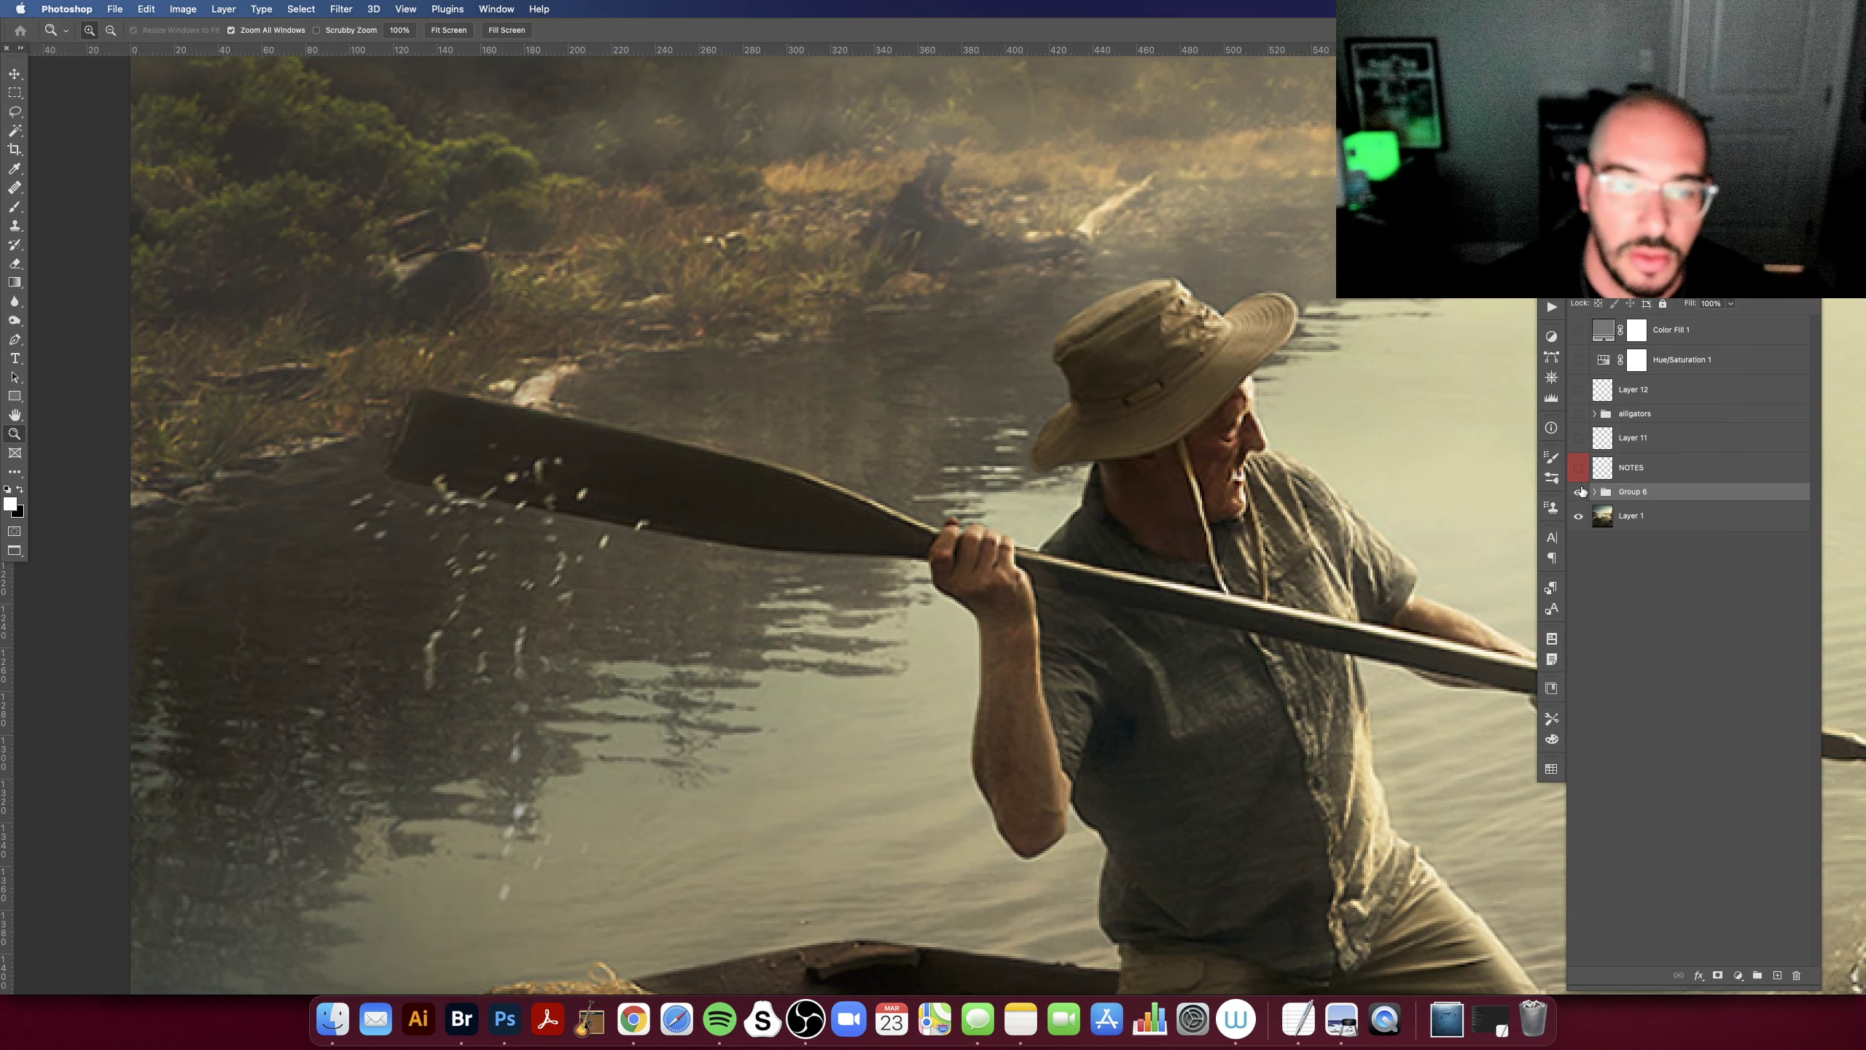
Step: Zoom out to the full scene and turn Group 6 off to remove the haze
{"action": "key", "text": "super+minus"}
{"action": "key", "text": "super+minus"}
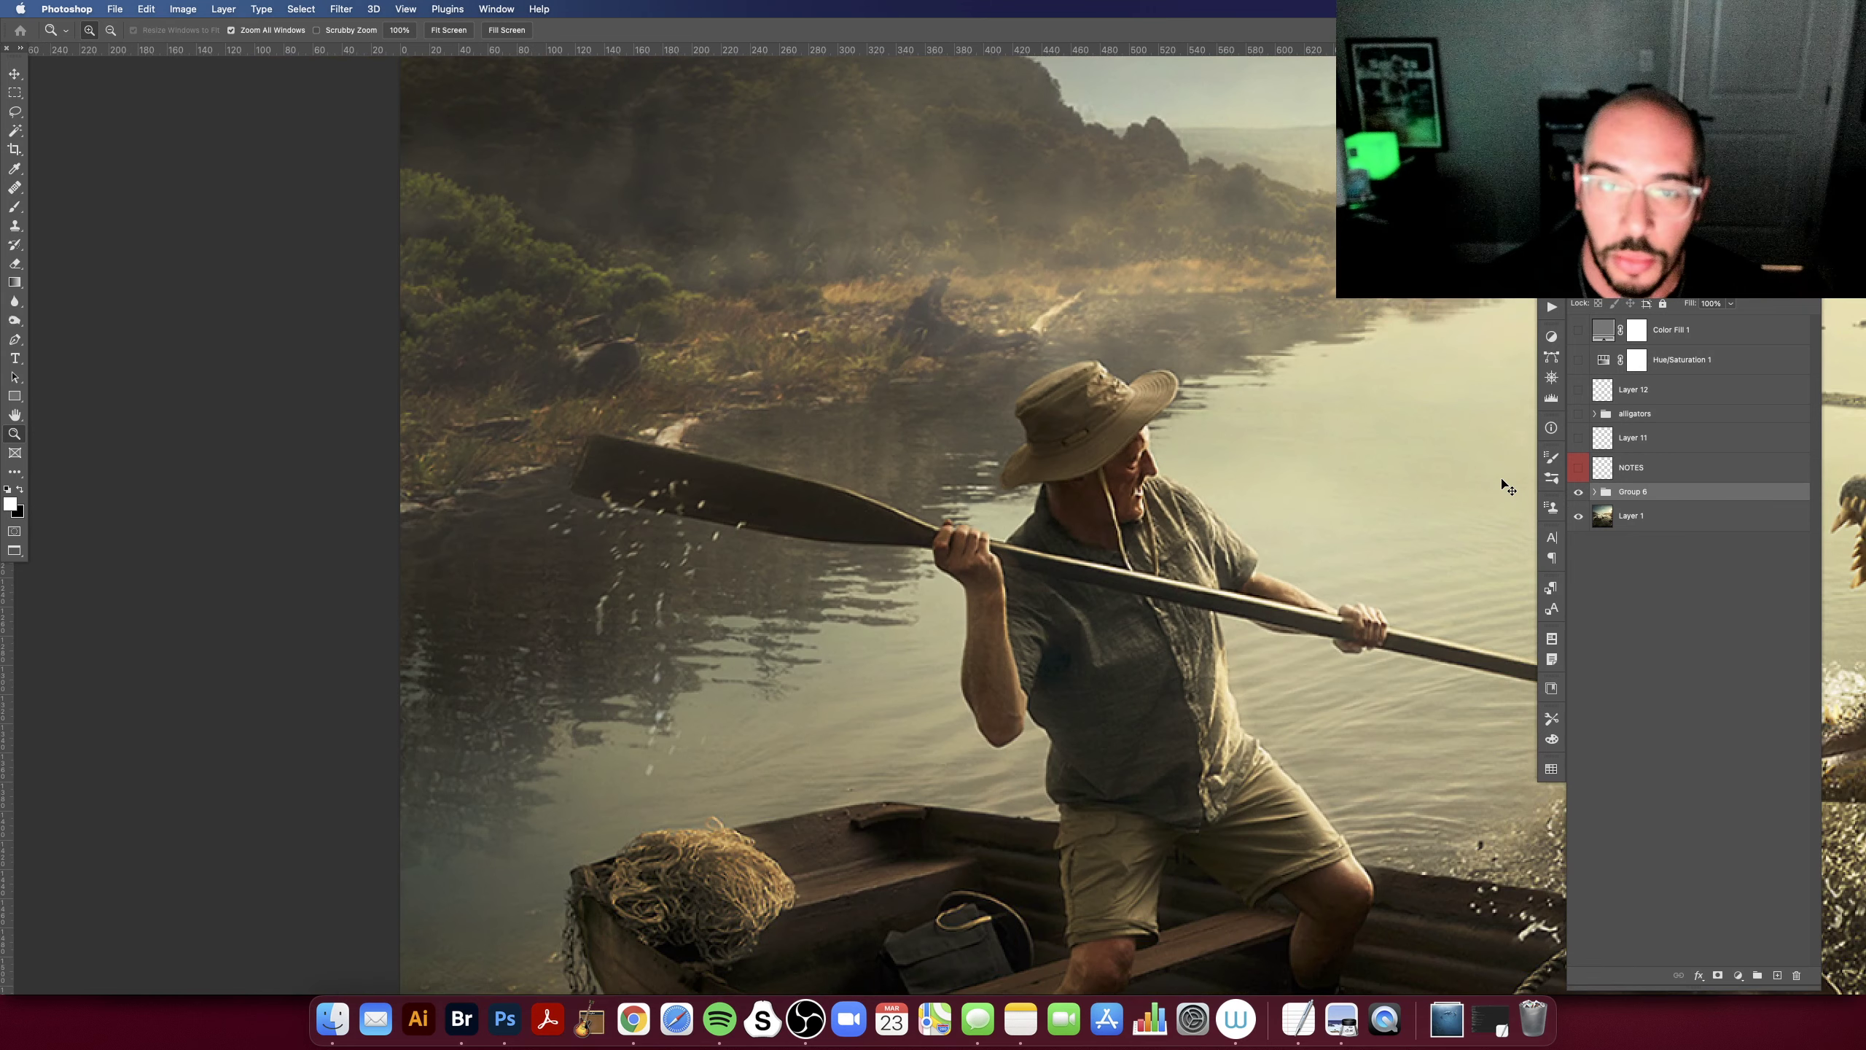
{"action": "key", "text": "super+minus"}
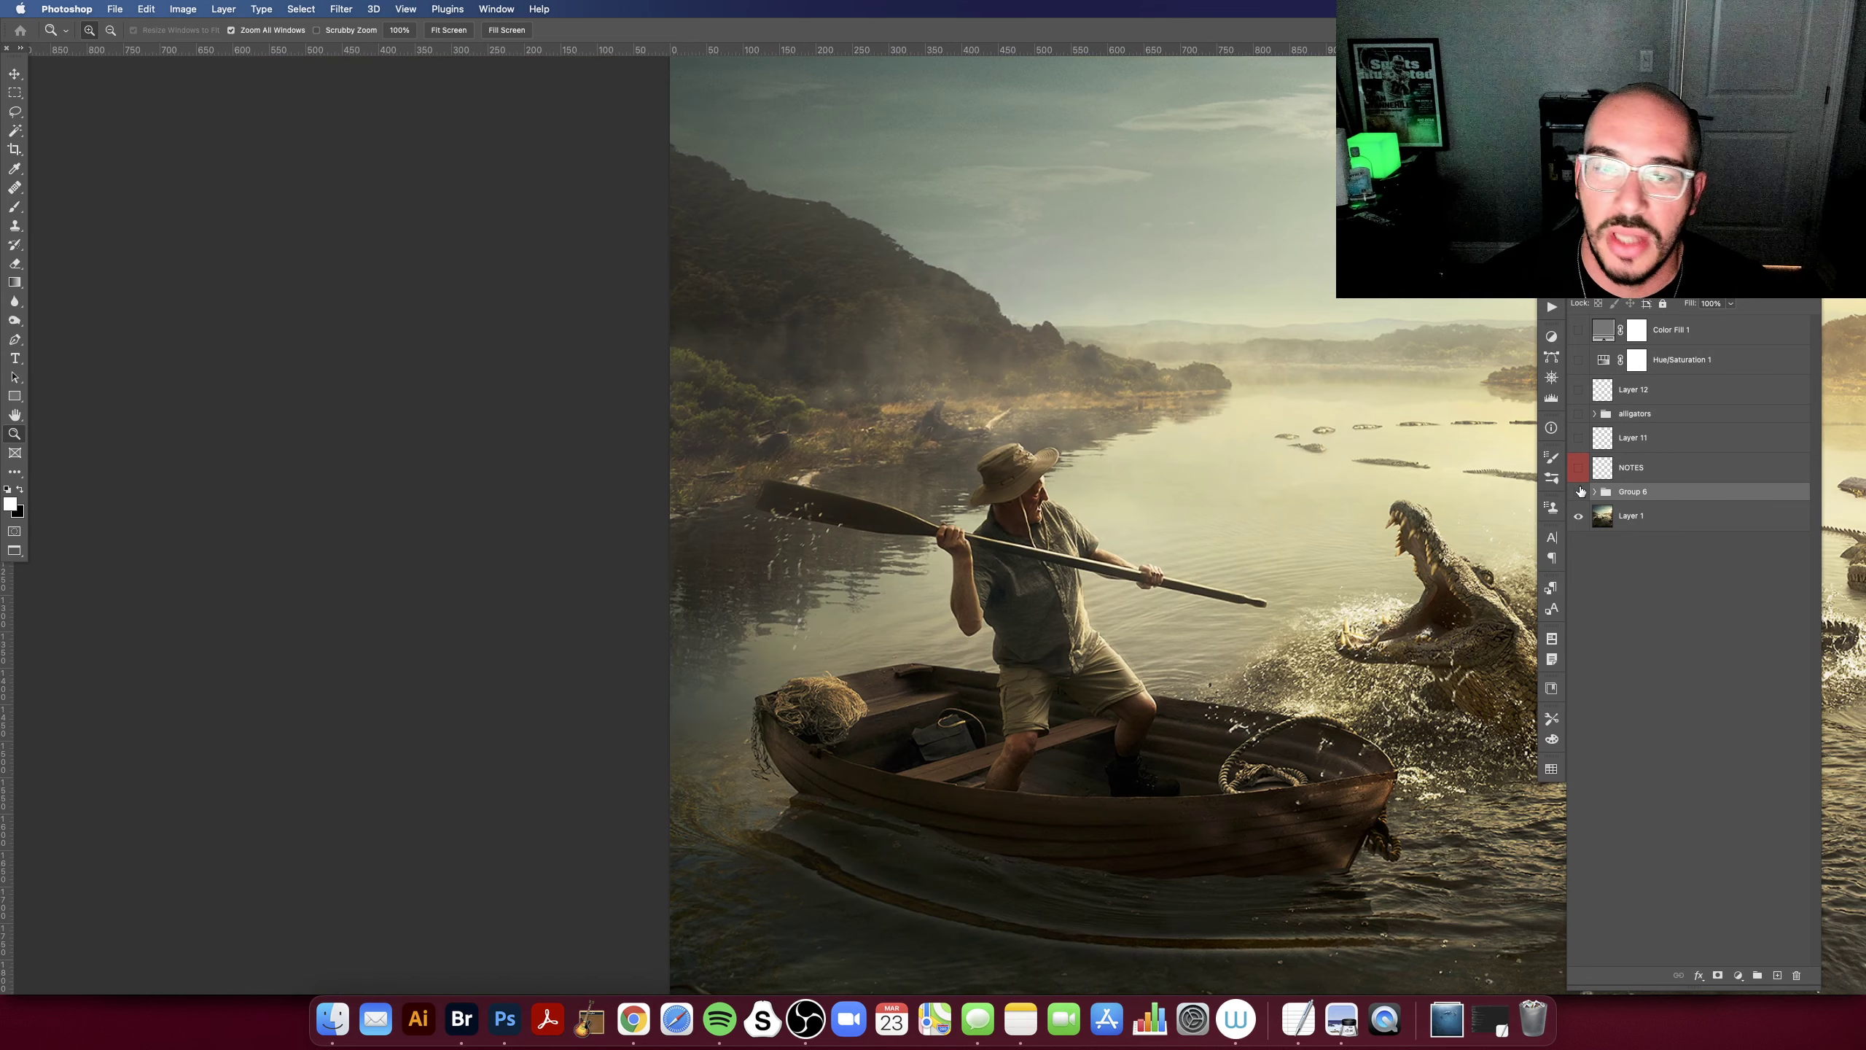
{"action": "left_click", "coordinate": [1579, 492]}
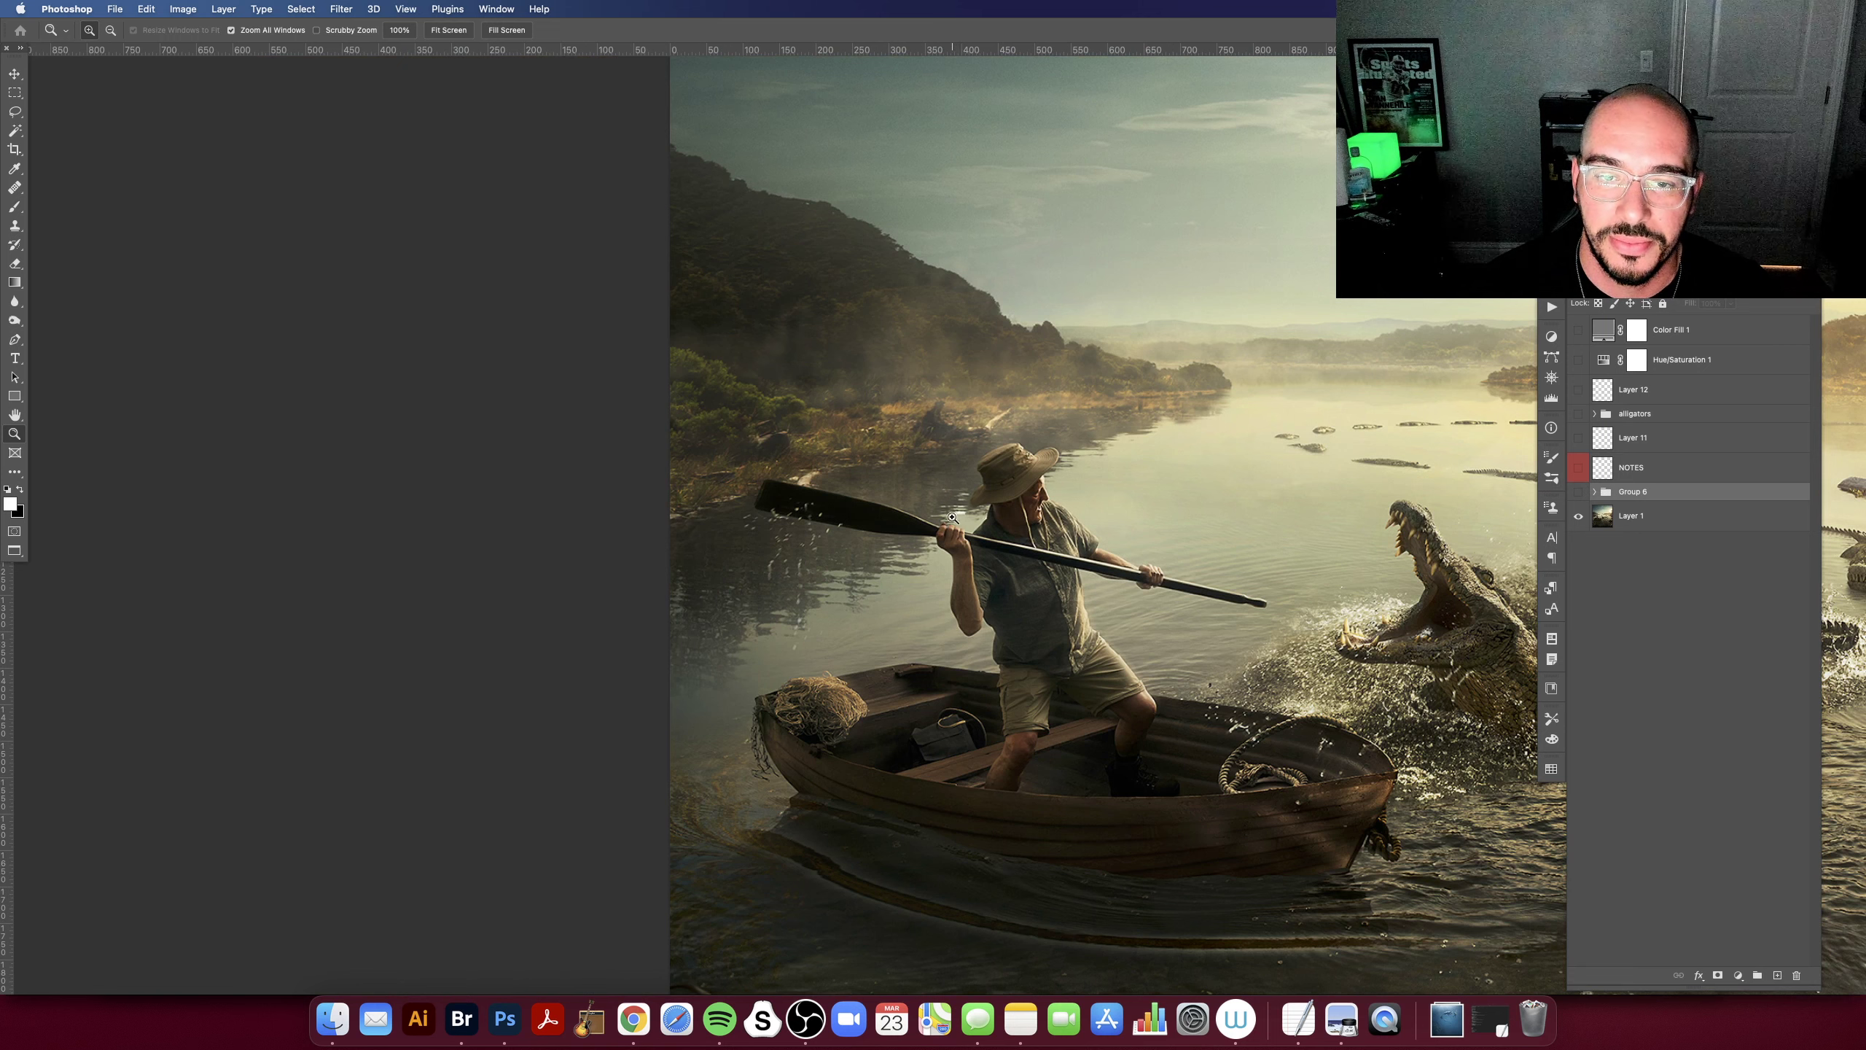
{"action": "key", "text": "super+minus"}
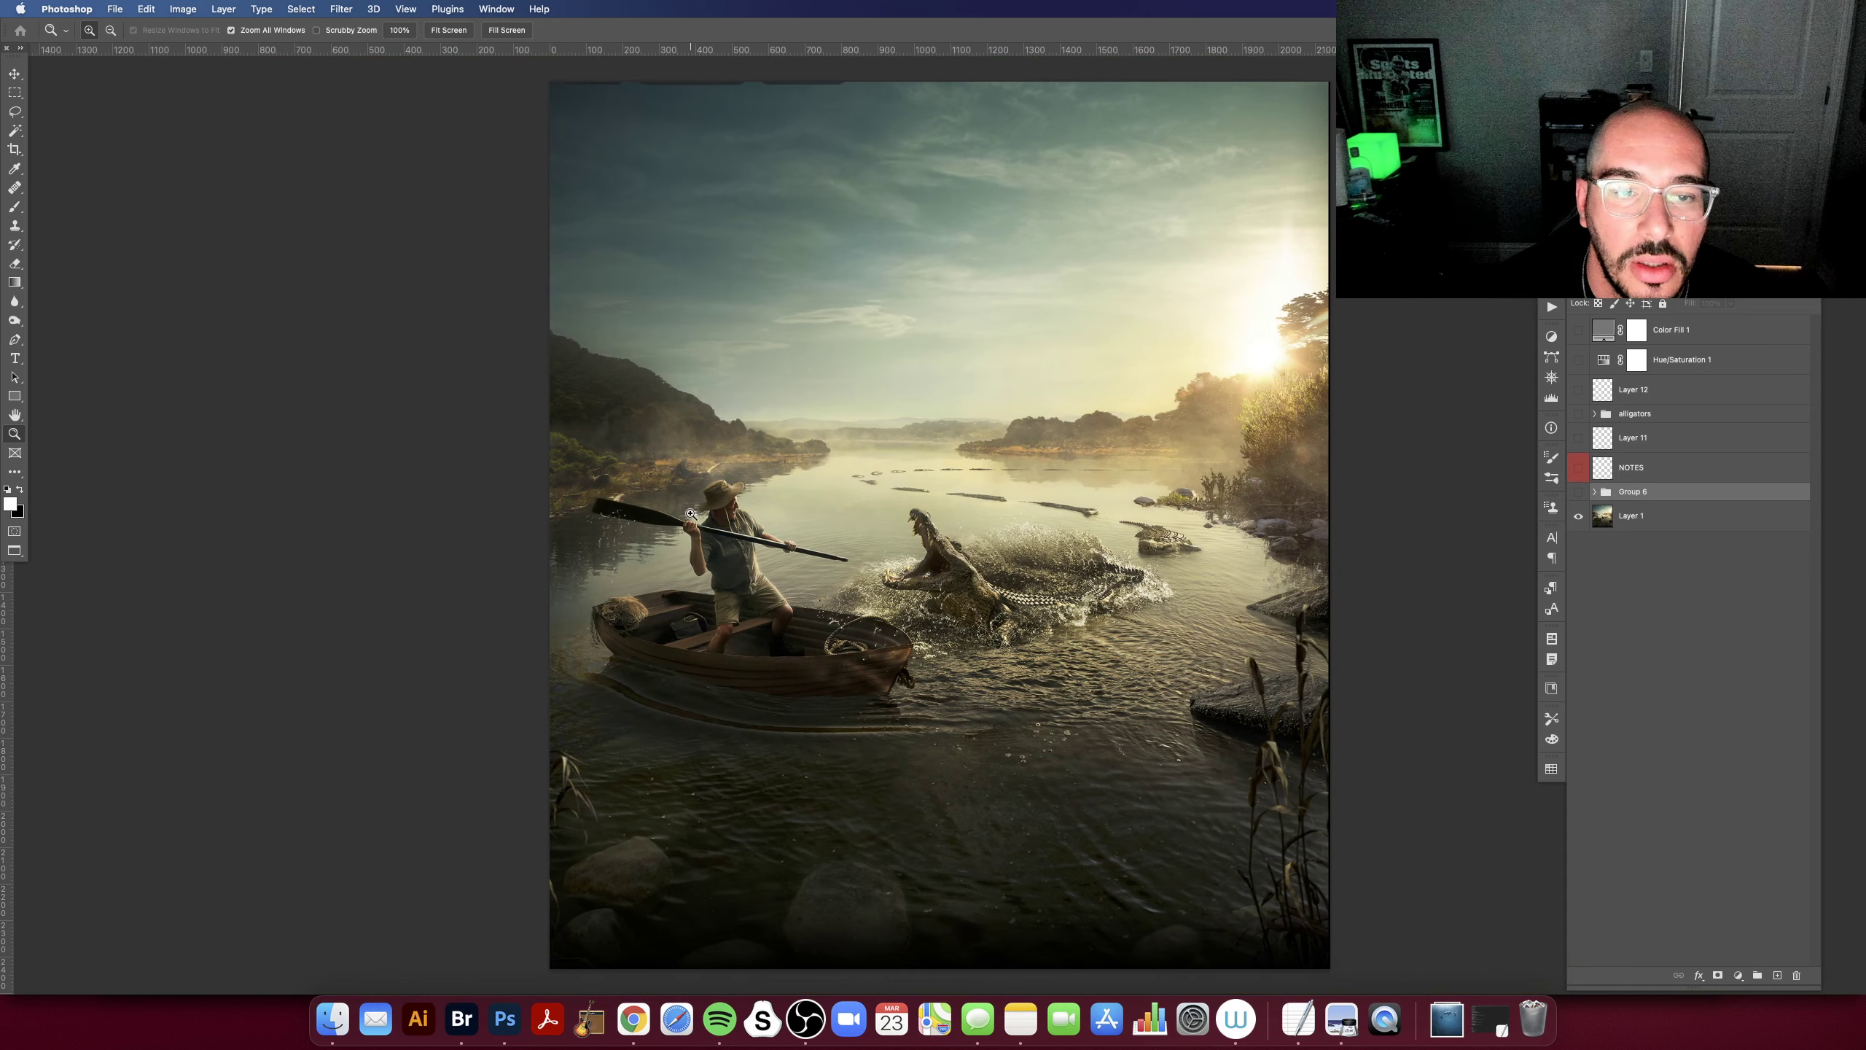
Step: Show Group 6, compare it off and on again, and leave it visible for the brighter, hazier crocodile
{"action": "left_click", "coordinate": [1579, 494]}
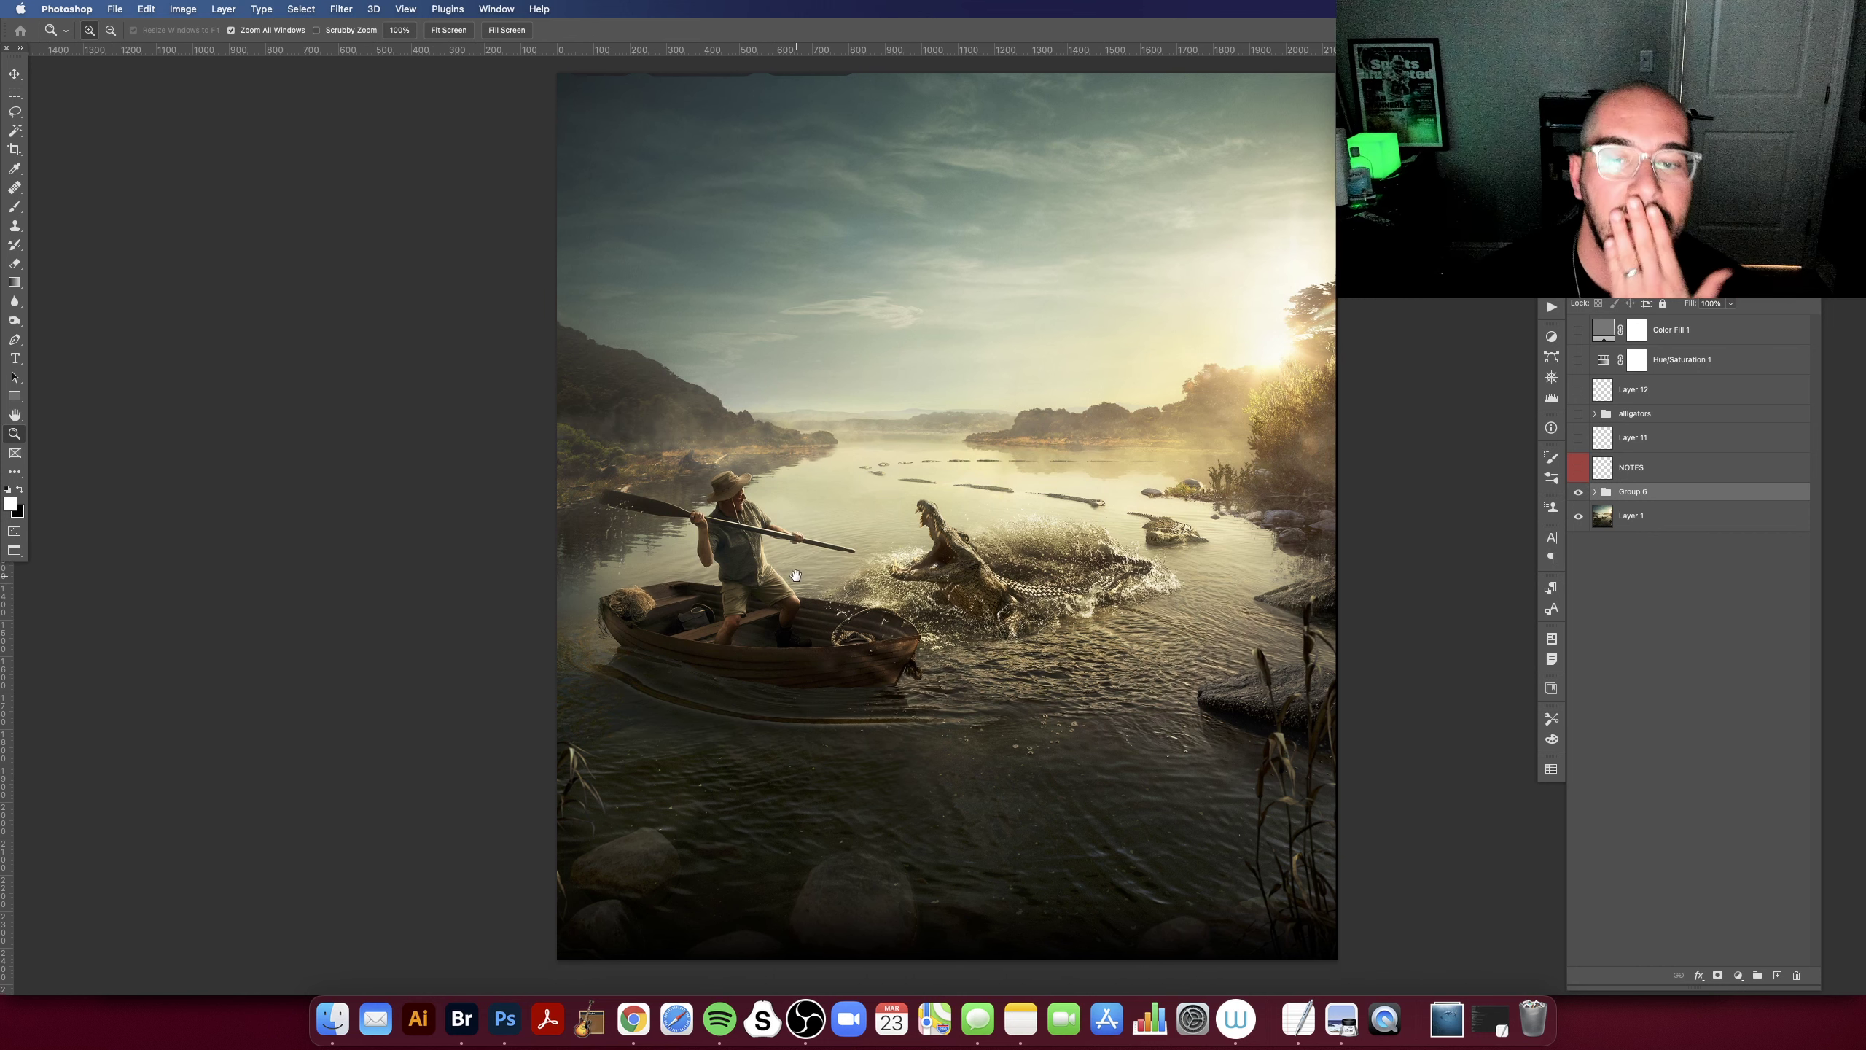
{"action": "left_click_drag", "start_coordinate": [784, 585], "coordinate": [805, 588]}
{"action": "scroll", "coordinate": [805, 588], "scroll_direction": "right", "scroll_amount": 1}
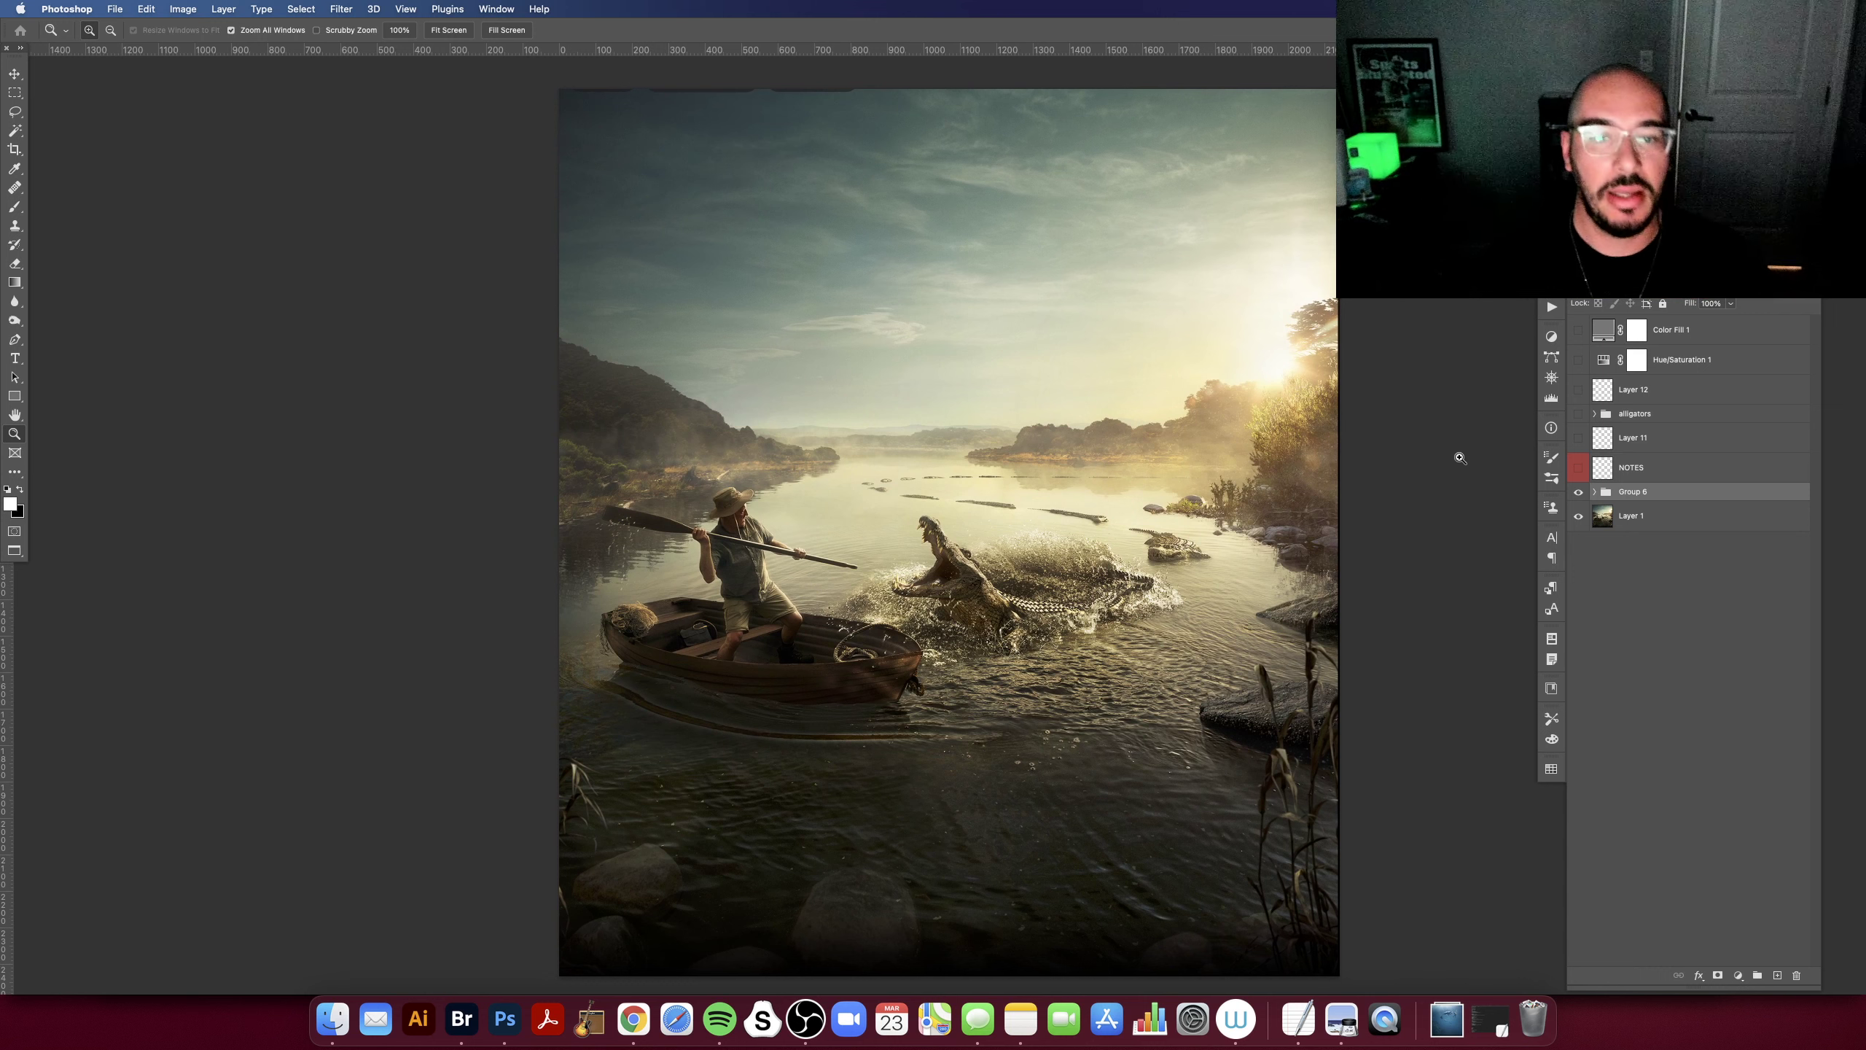
{"action": "left_click", "coordinate": [1580, 492]}
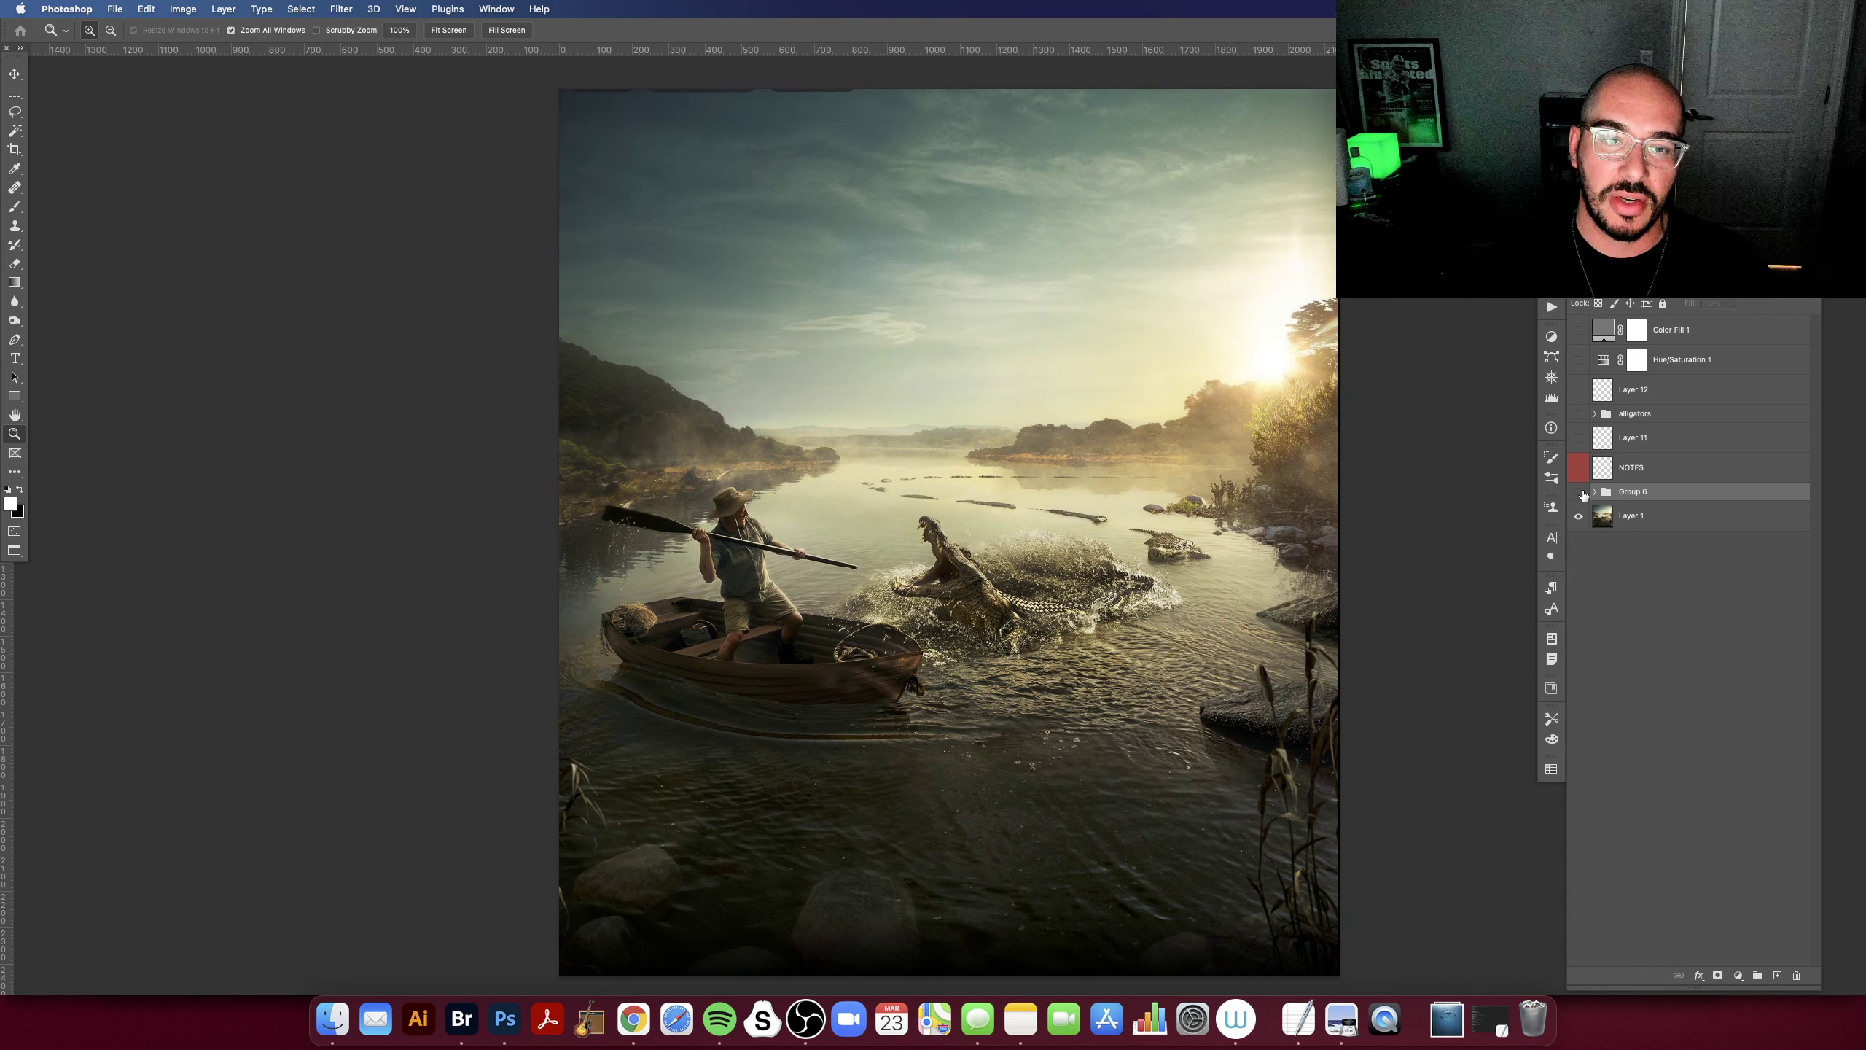
{"action": "left_click", "coordinate": [1579, 492]}
{"action": "left_click", "coordinate": [1580, 492]}
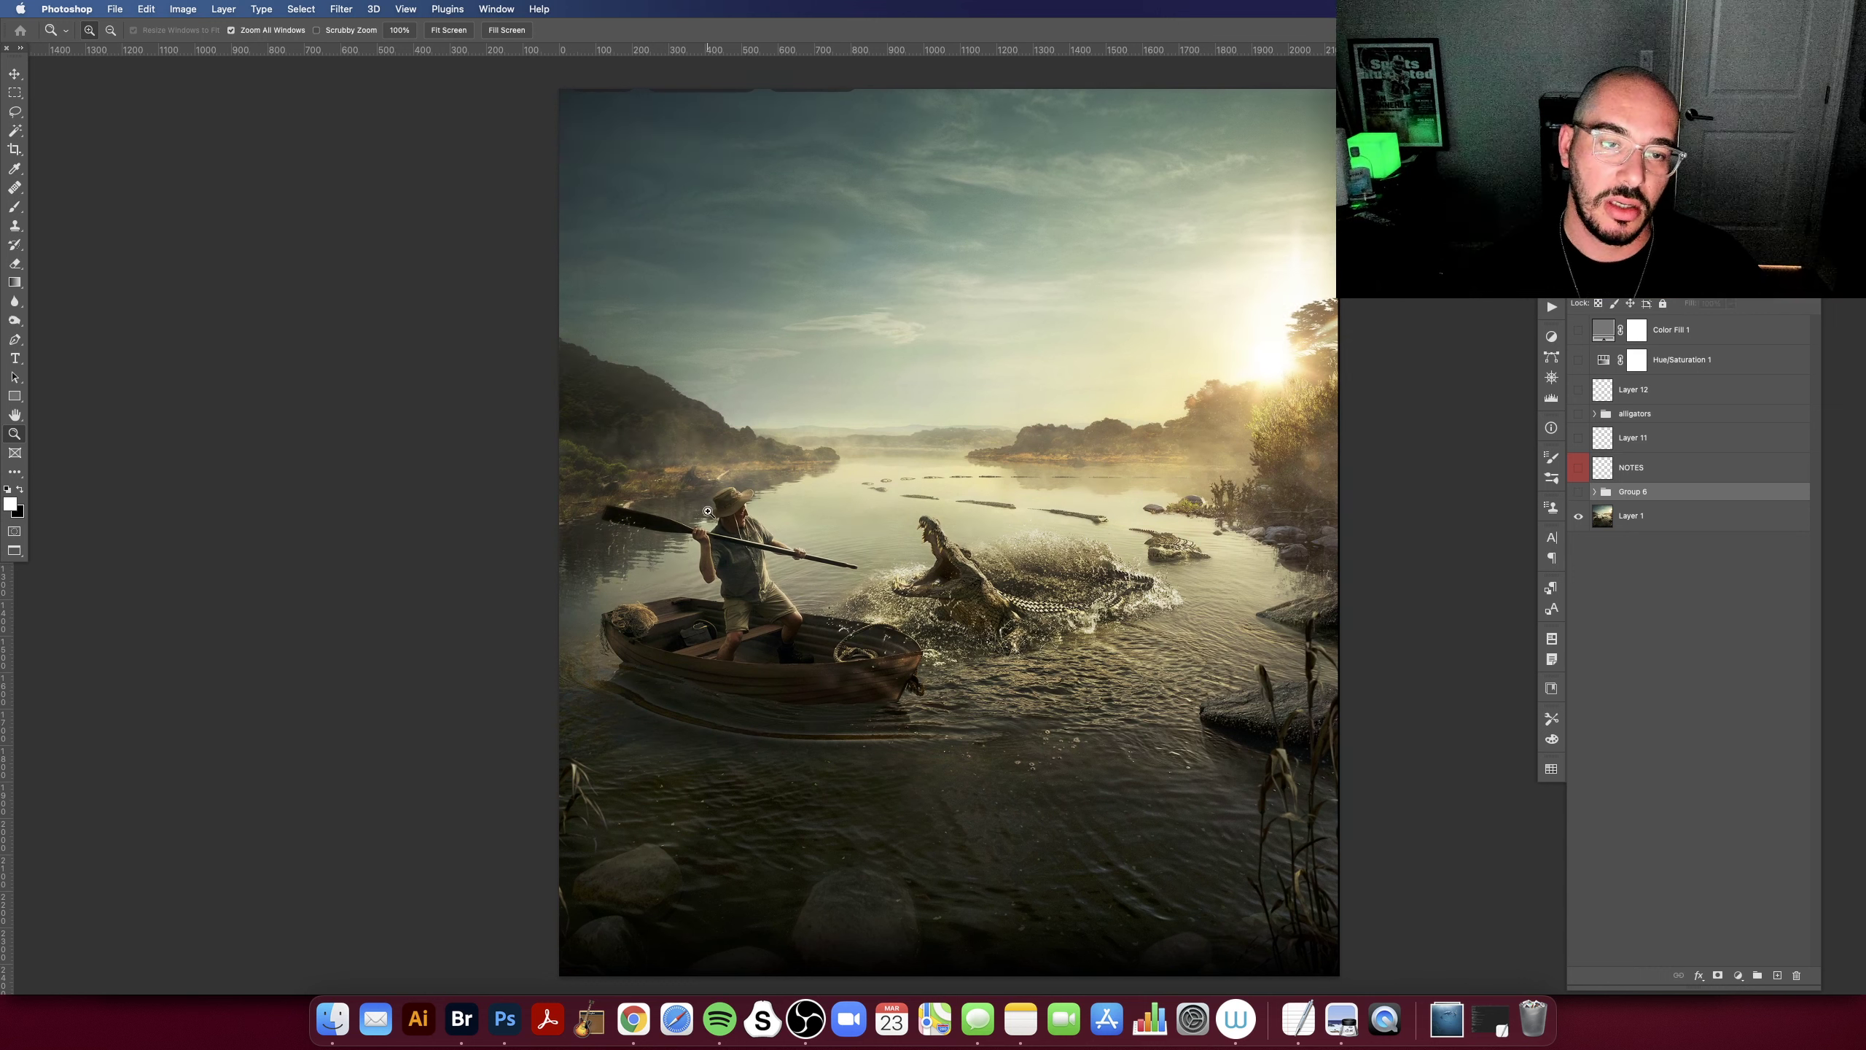
{"action": "left_click", "coordinate": [1579, 492]}
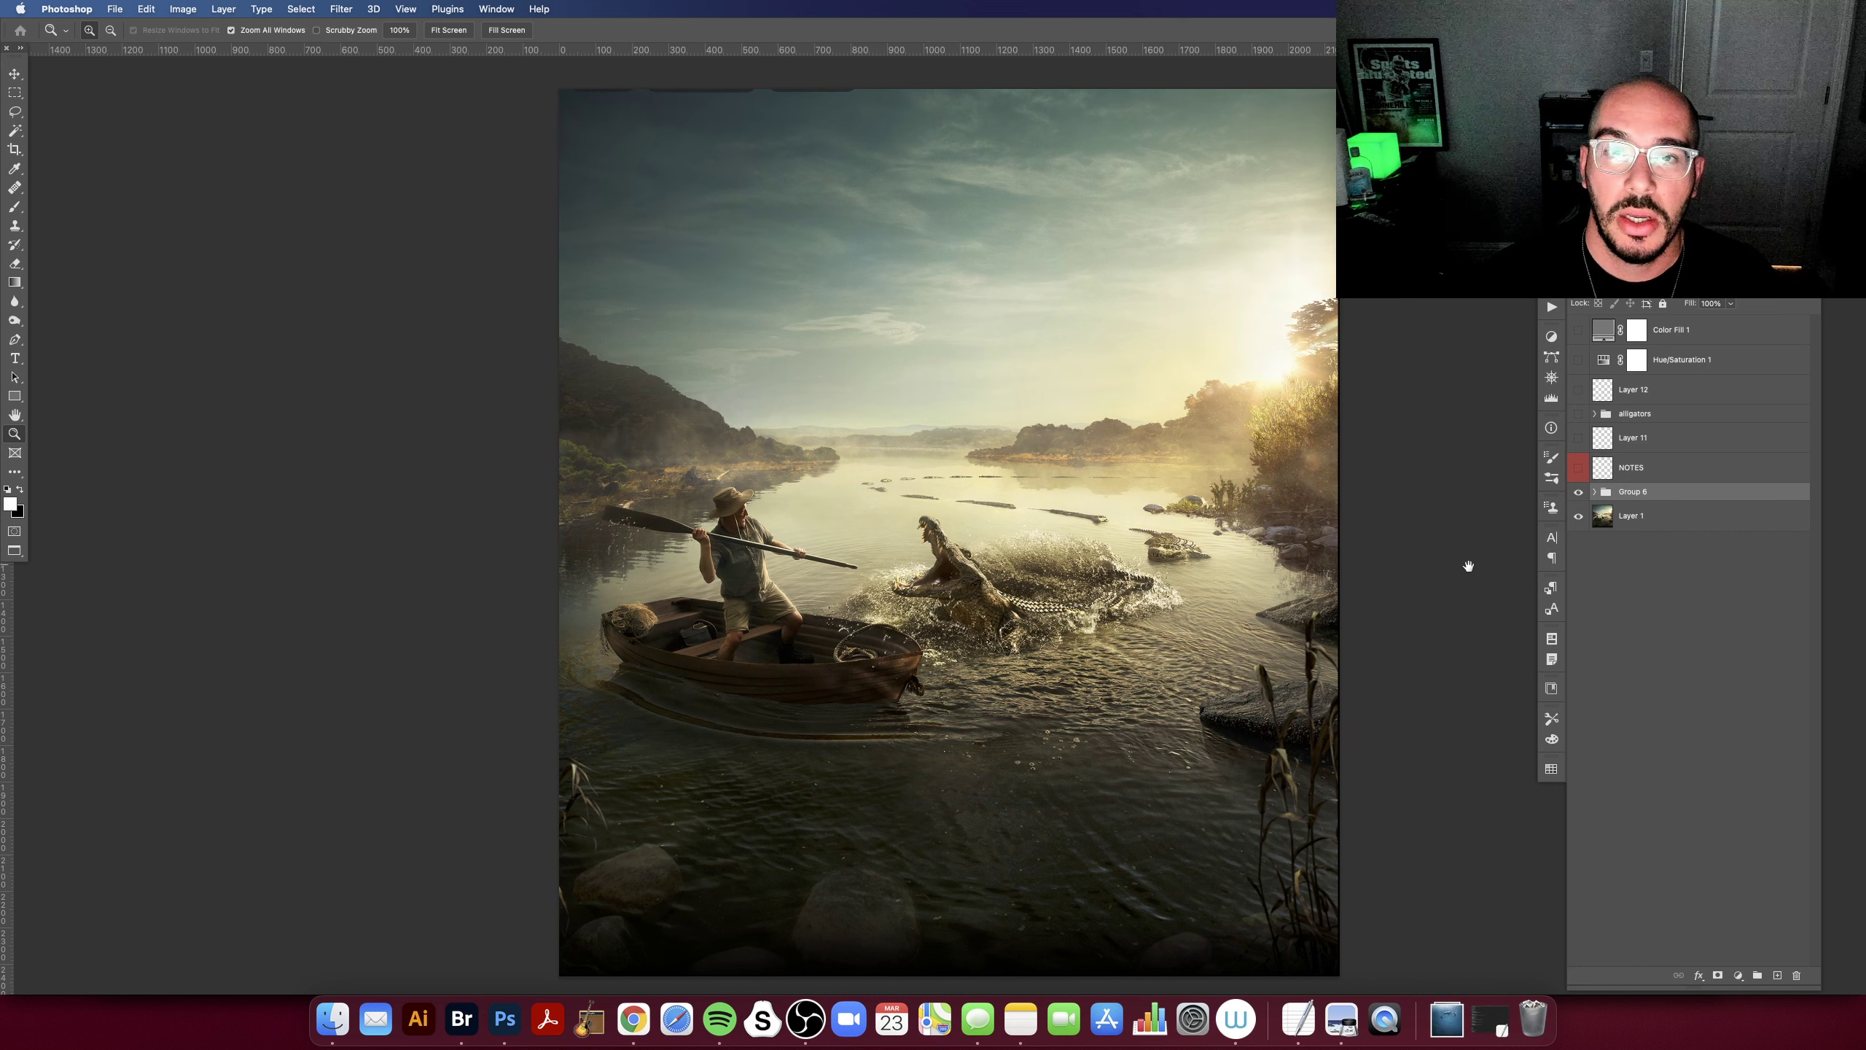
{"action": "scroll", "coordinate": [1470, 554], "scroll_direction": "down", "scroll_amount": 2}
Step: Expand Group 6 and hide Layer 7, Hue/Saturation 3 and Curves 10
{"action": "left_click", "coordinate": [1594, 492]}
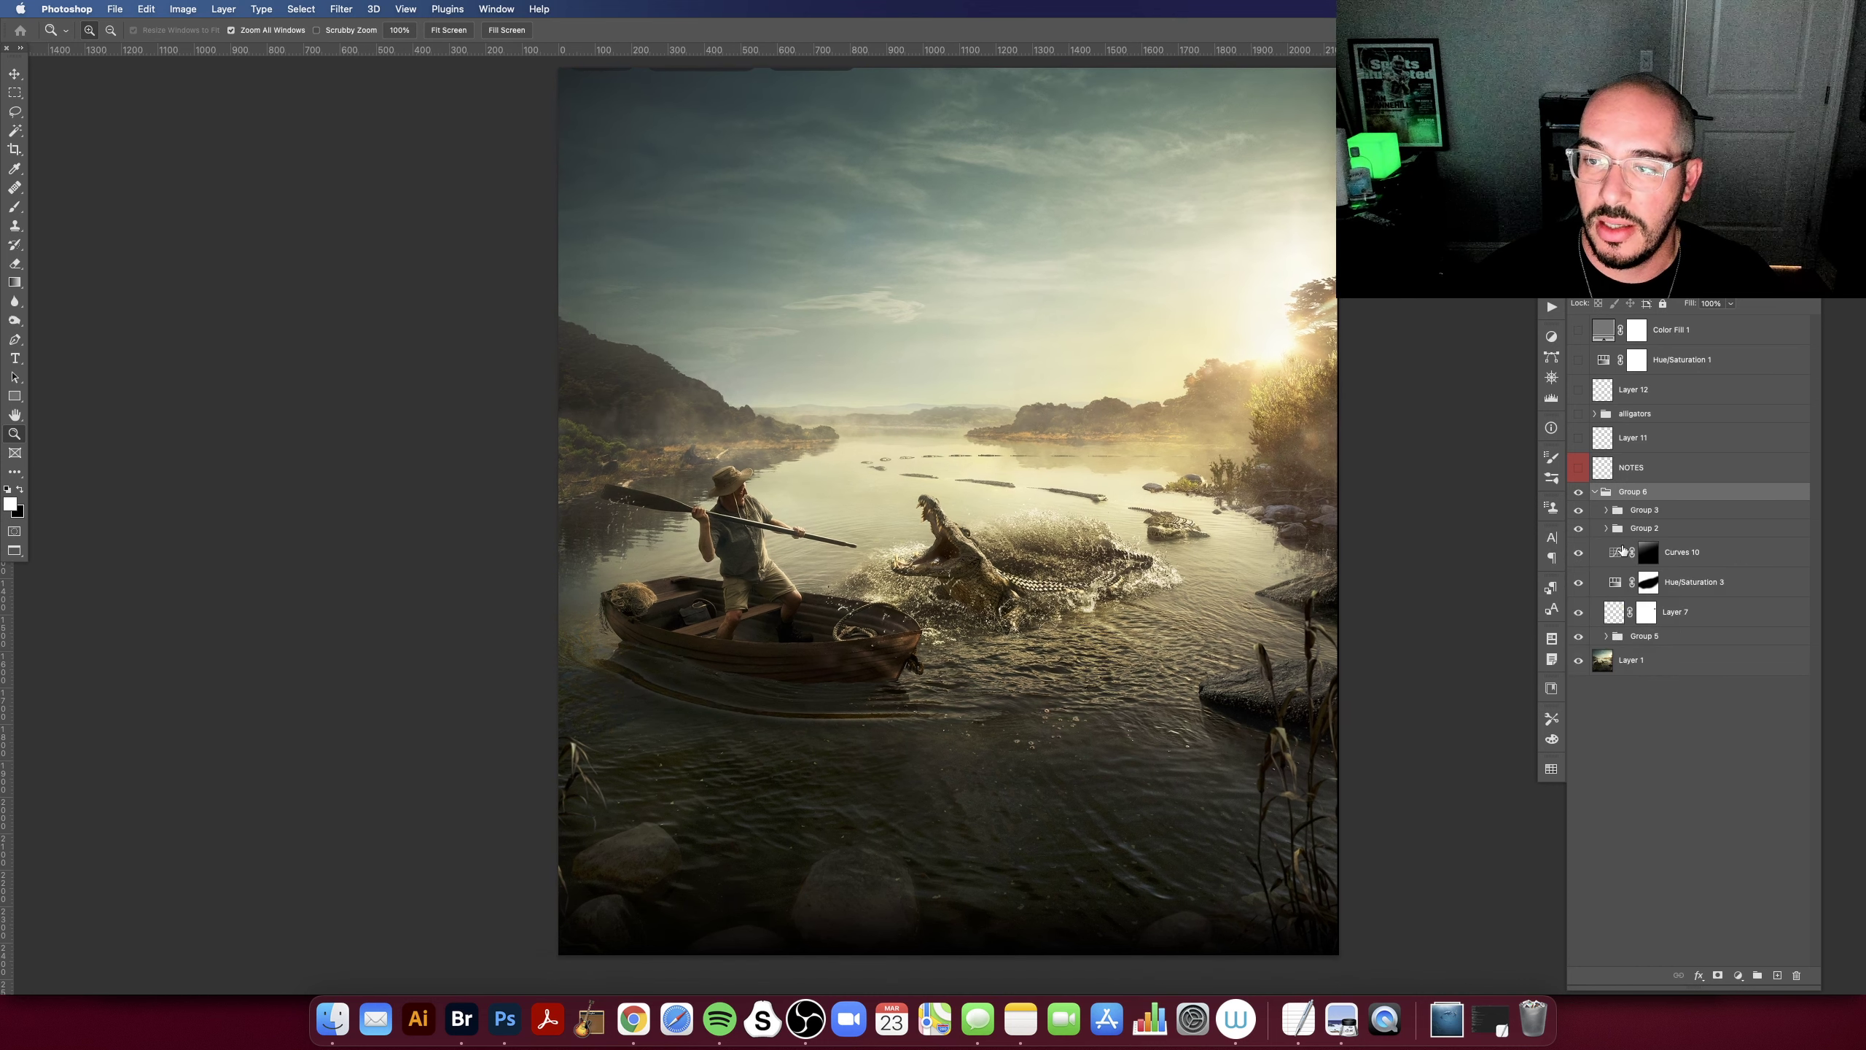
{"action": "left_click", "coordinate": [1674, 558]}
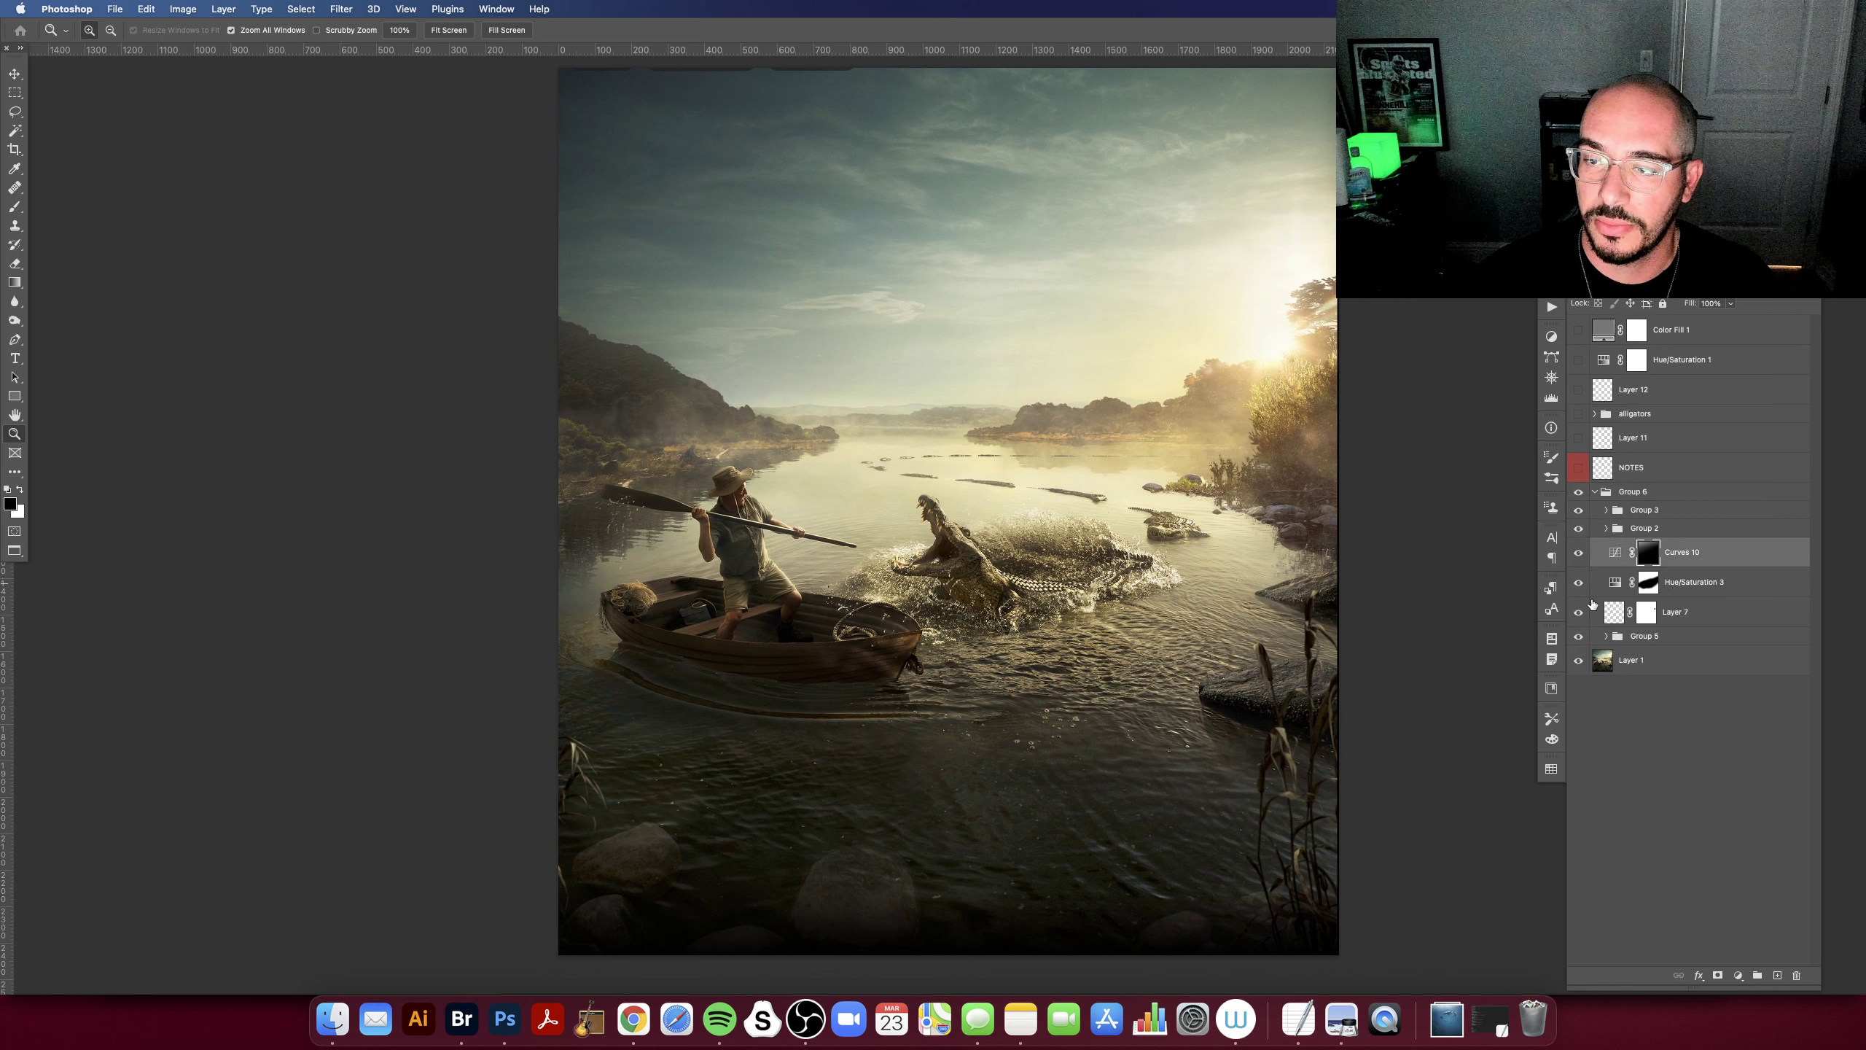
{"action": "left_click_drag", "start_coordinate": [1578, 613], "coordinate": [1578, 552]}
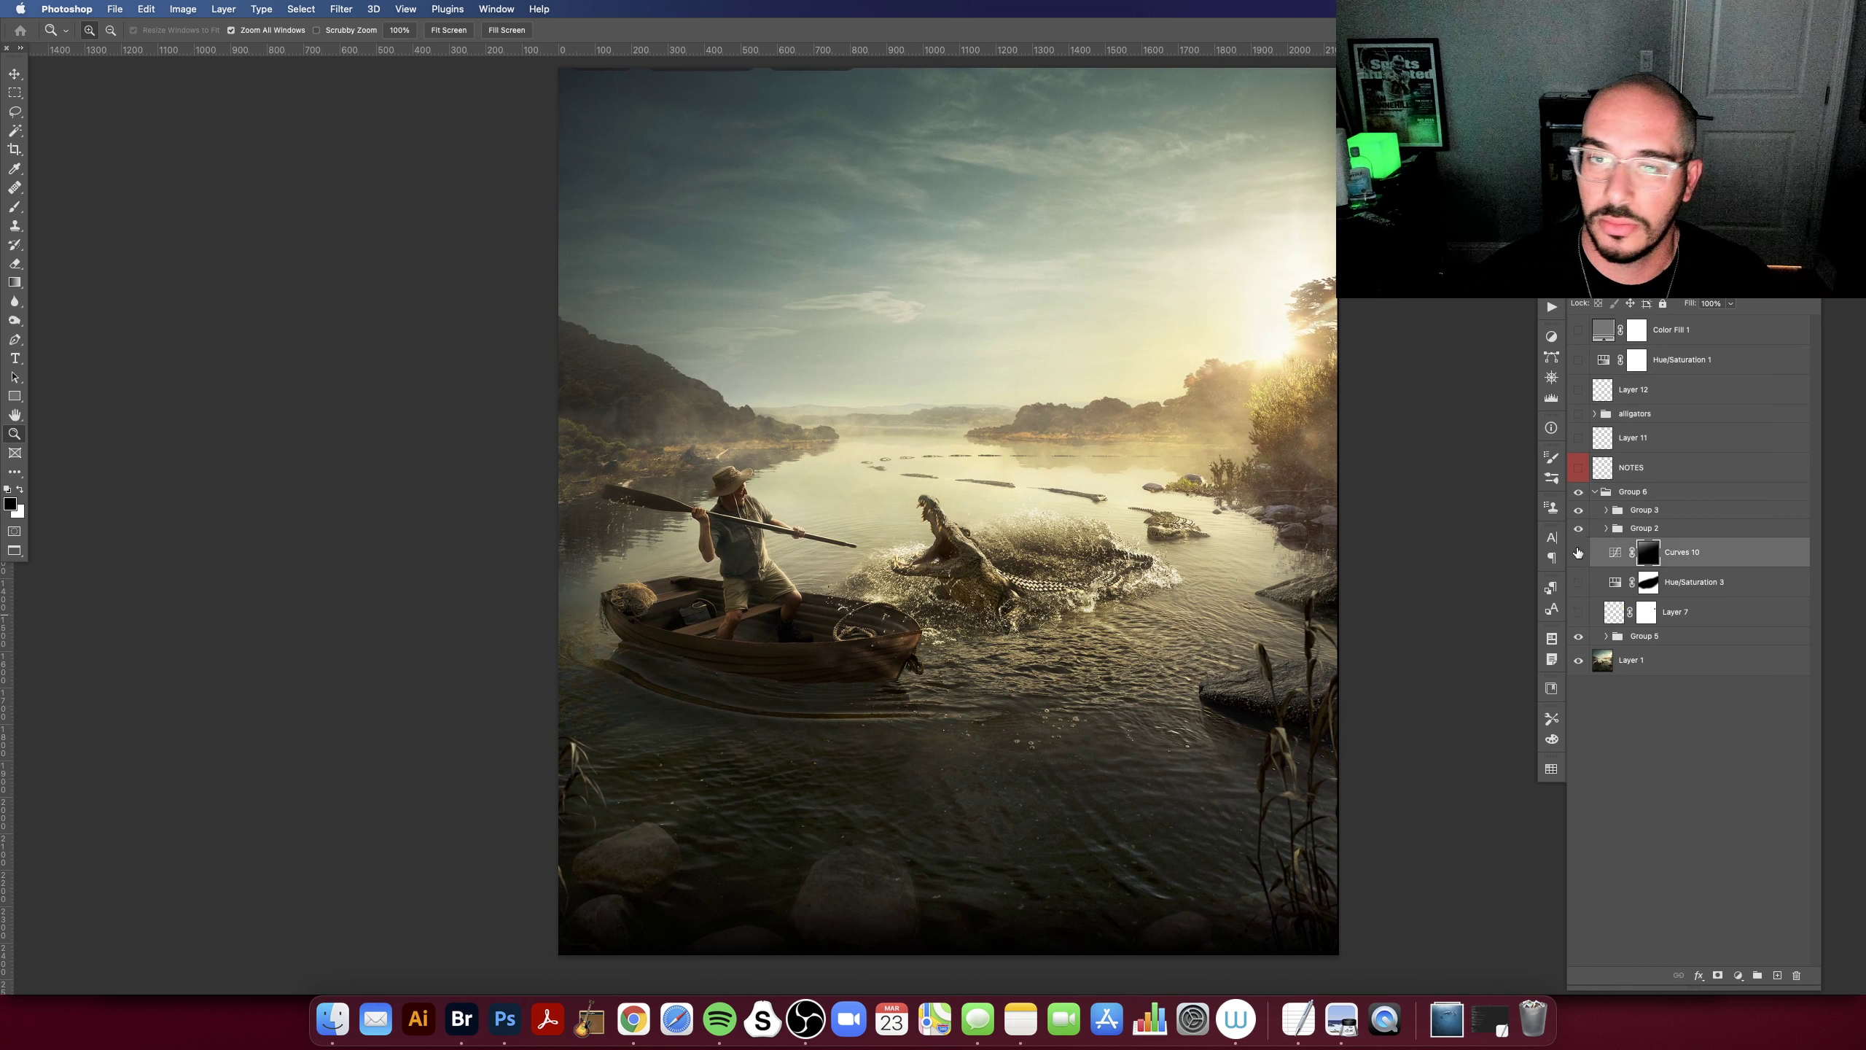
Step: Expand Group 5 and delete its Hue/Saturation 2 adjustment
{"action": "left_click", "coordinate": [1606, 636]}
{"action": "left_click", "coordinate": [1694, 724]}
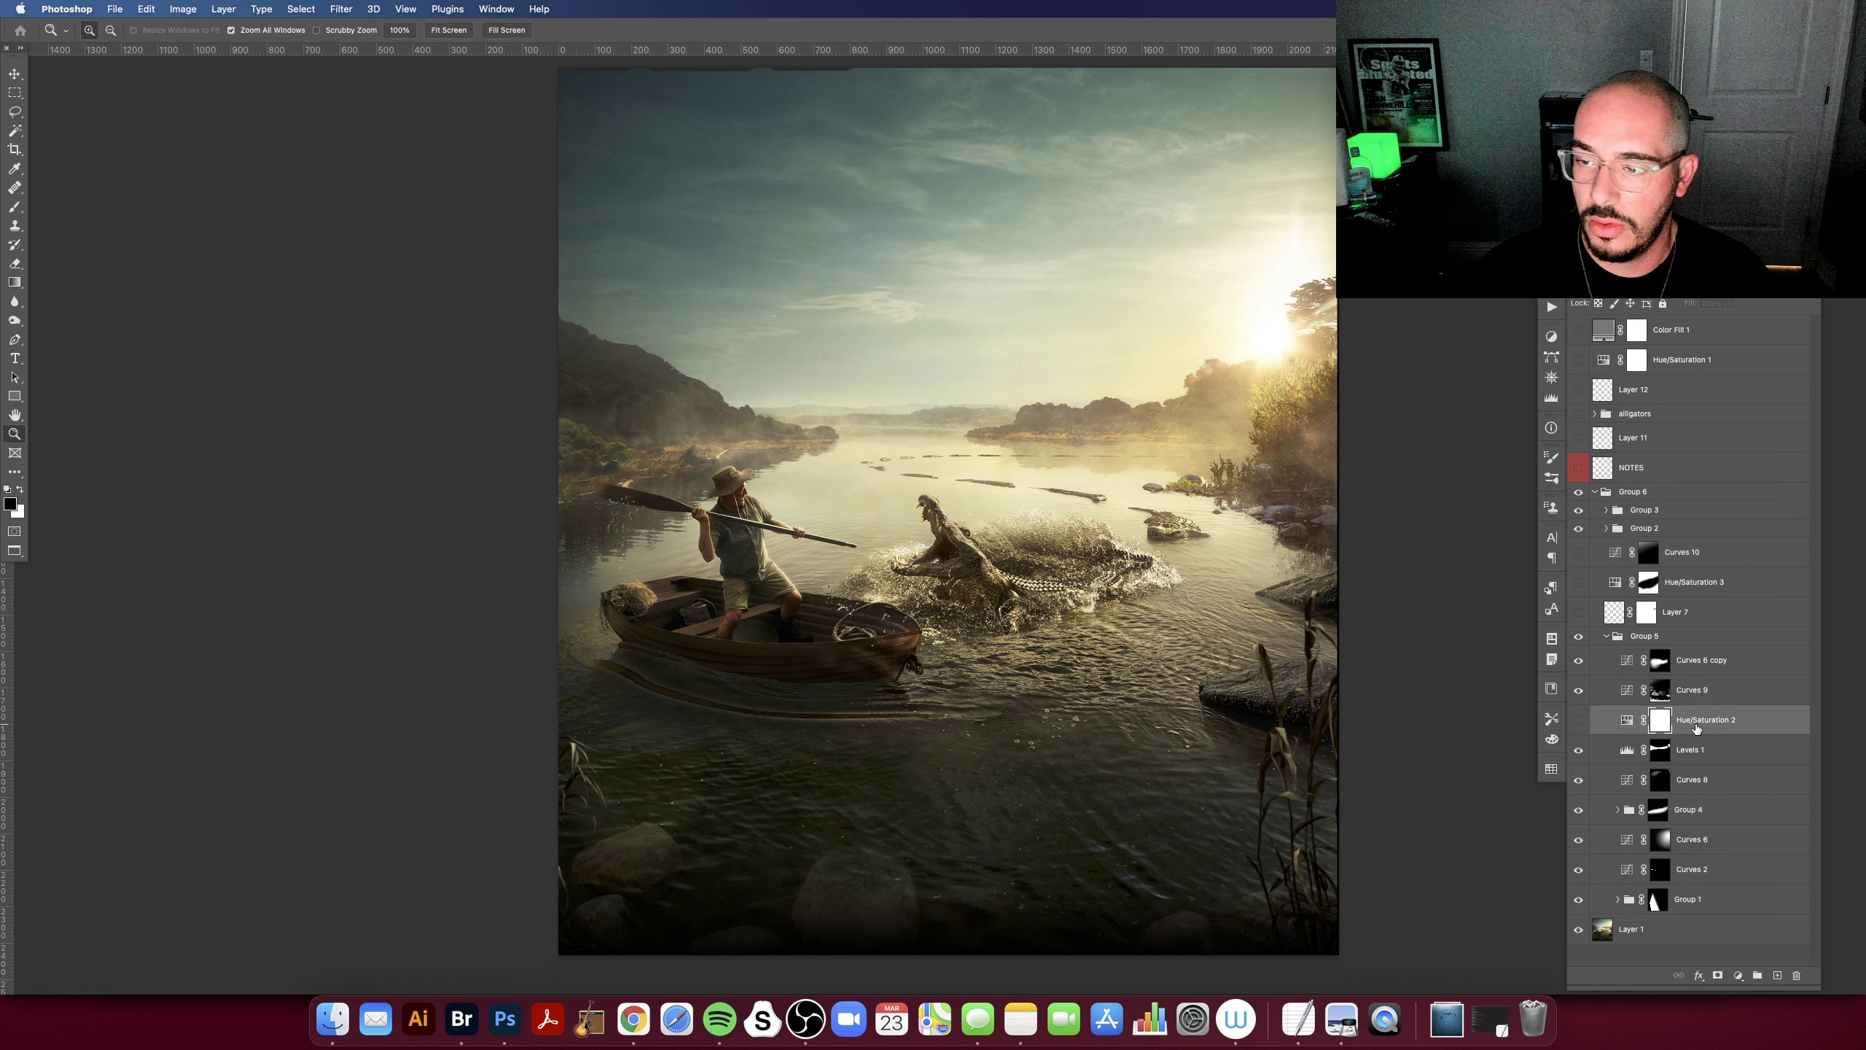
{"action": "key", "text": "Delete"}
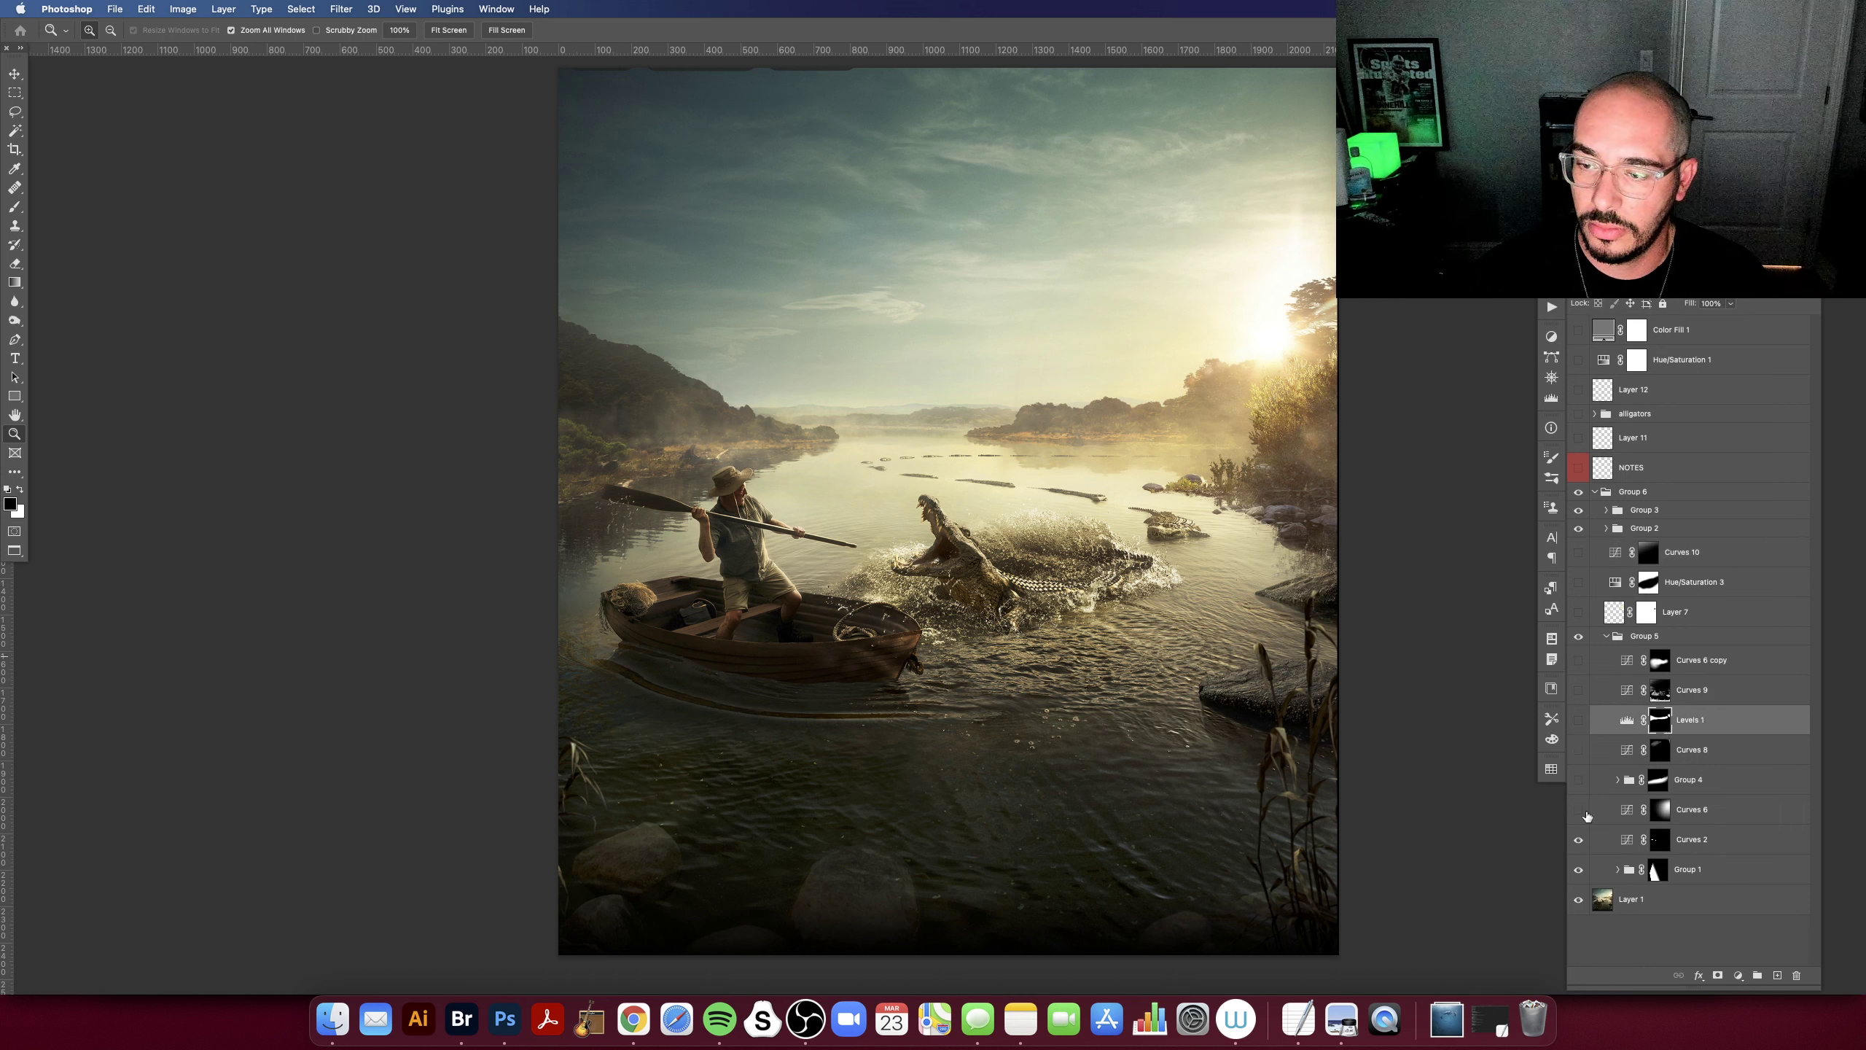
Step: Hide Group 1, turn on Curves 2, inspect the Curves 6 mask and settings, and select Group 4
{"action": "left_click", "coordinate": [1587, 872]}
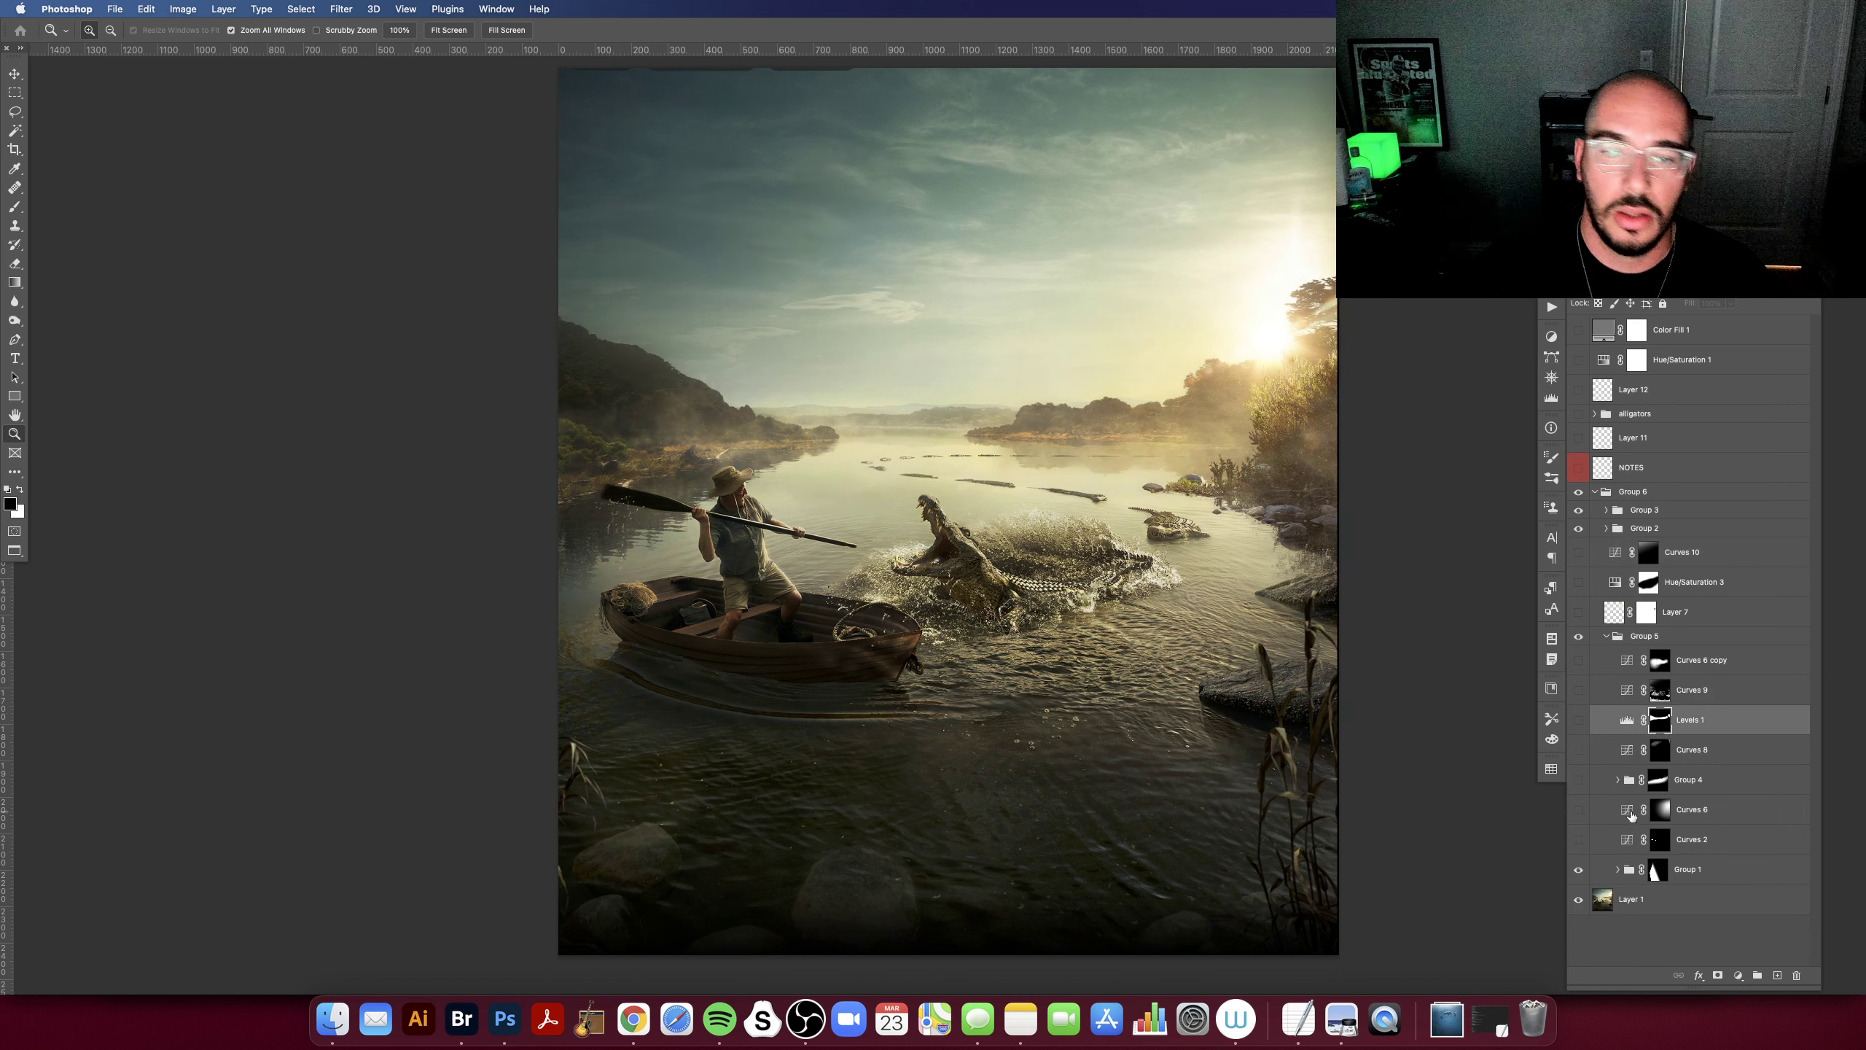
{"action": "left_click", "coordinate": [1578, 841]}
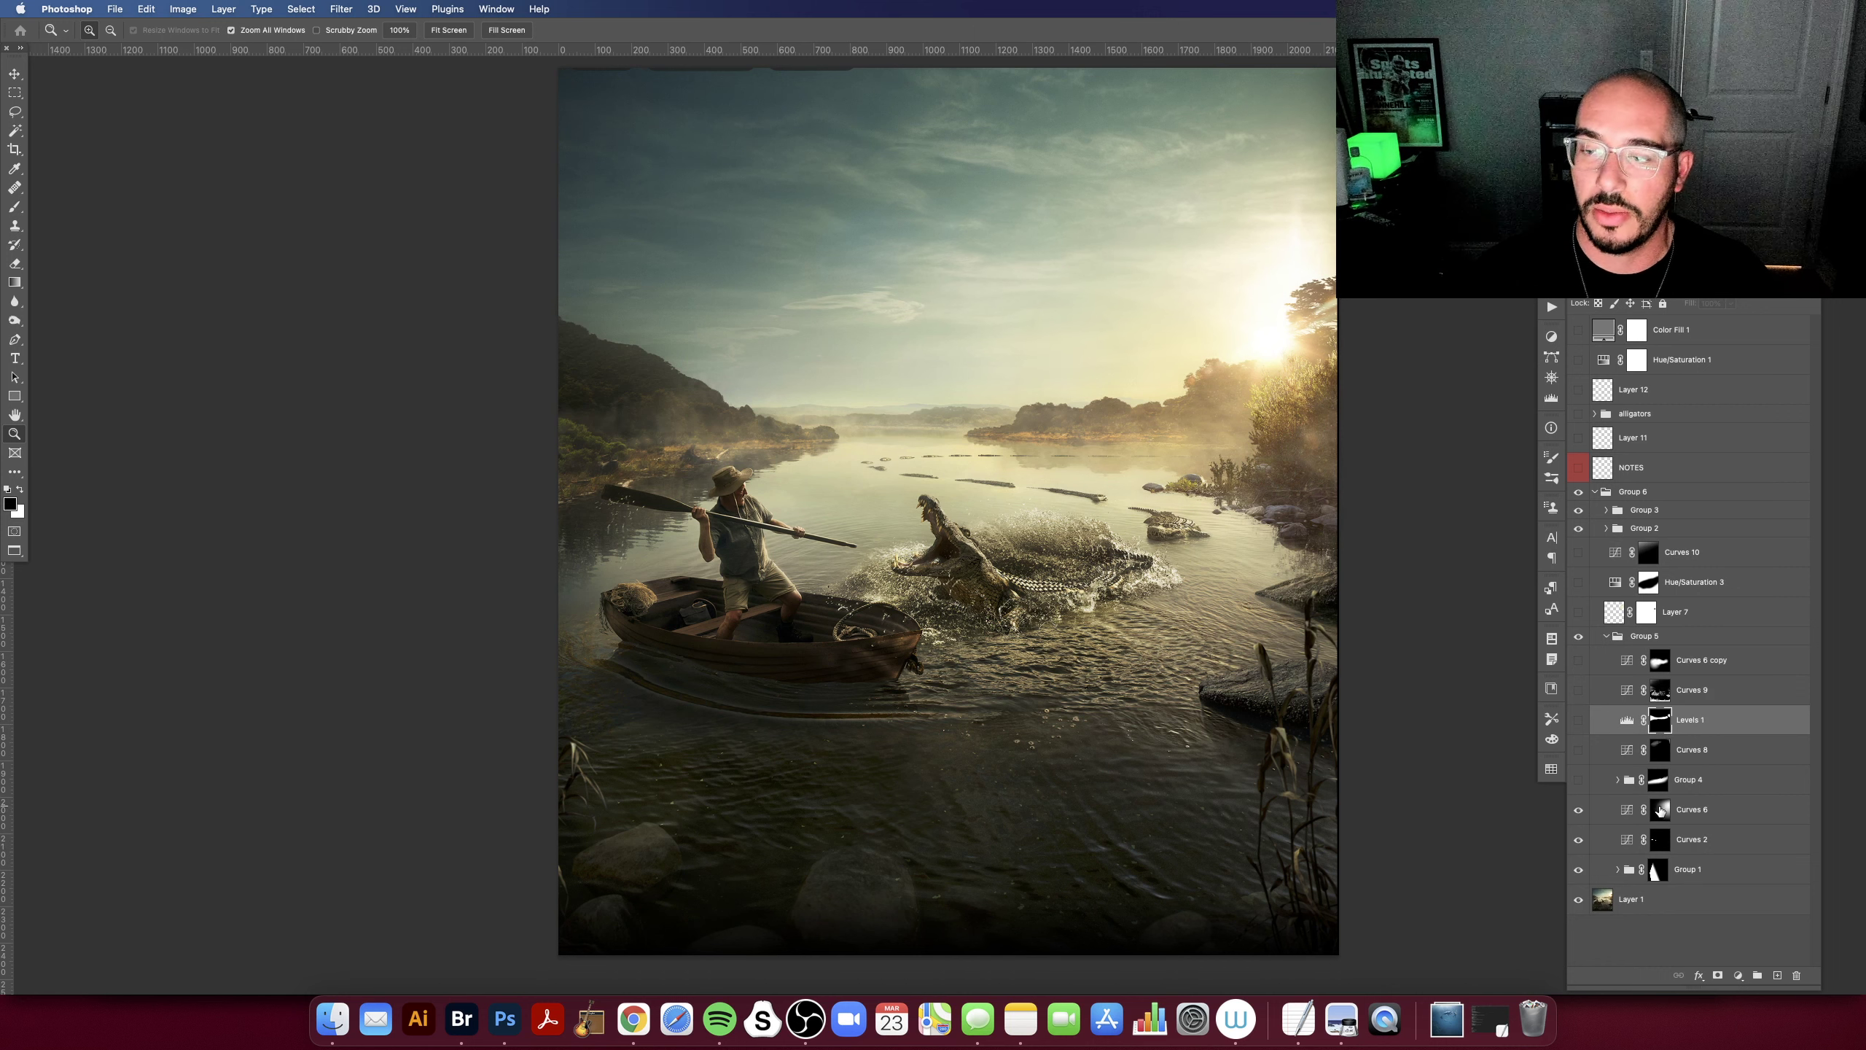
{"action": "left_click", "coordinate": [1660, 810], "text": "alt"}
{"action": "left_click", "coordinate": [1660, 810], "text": "alt"}
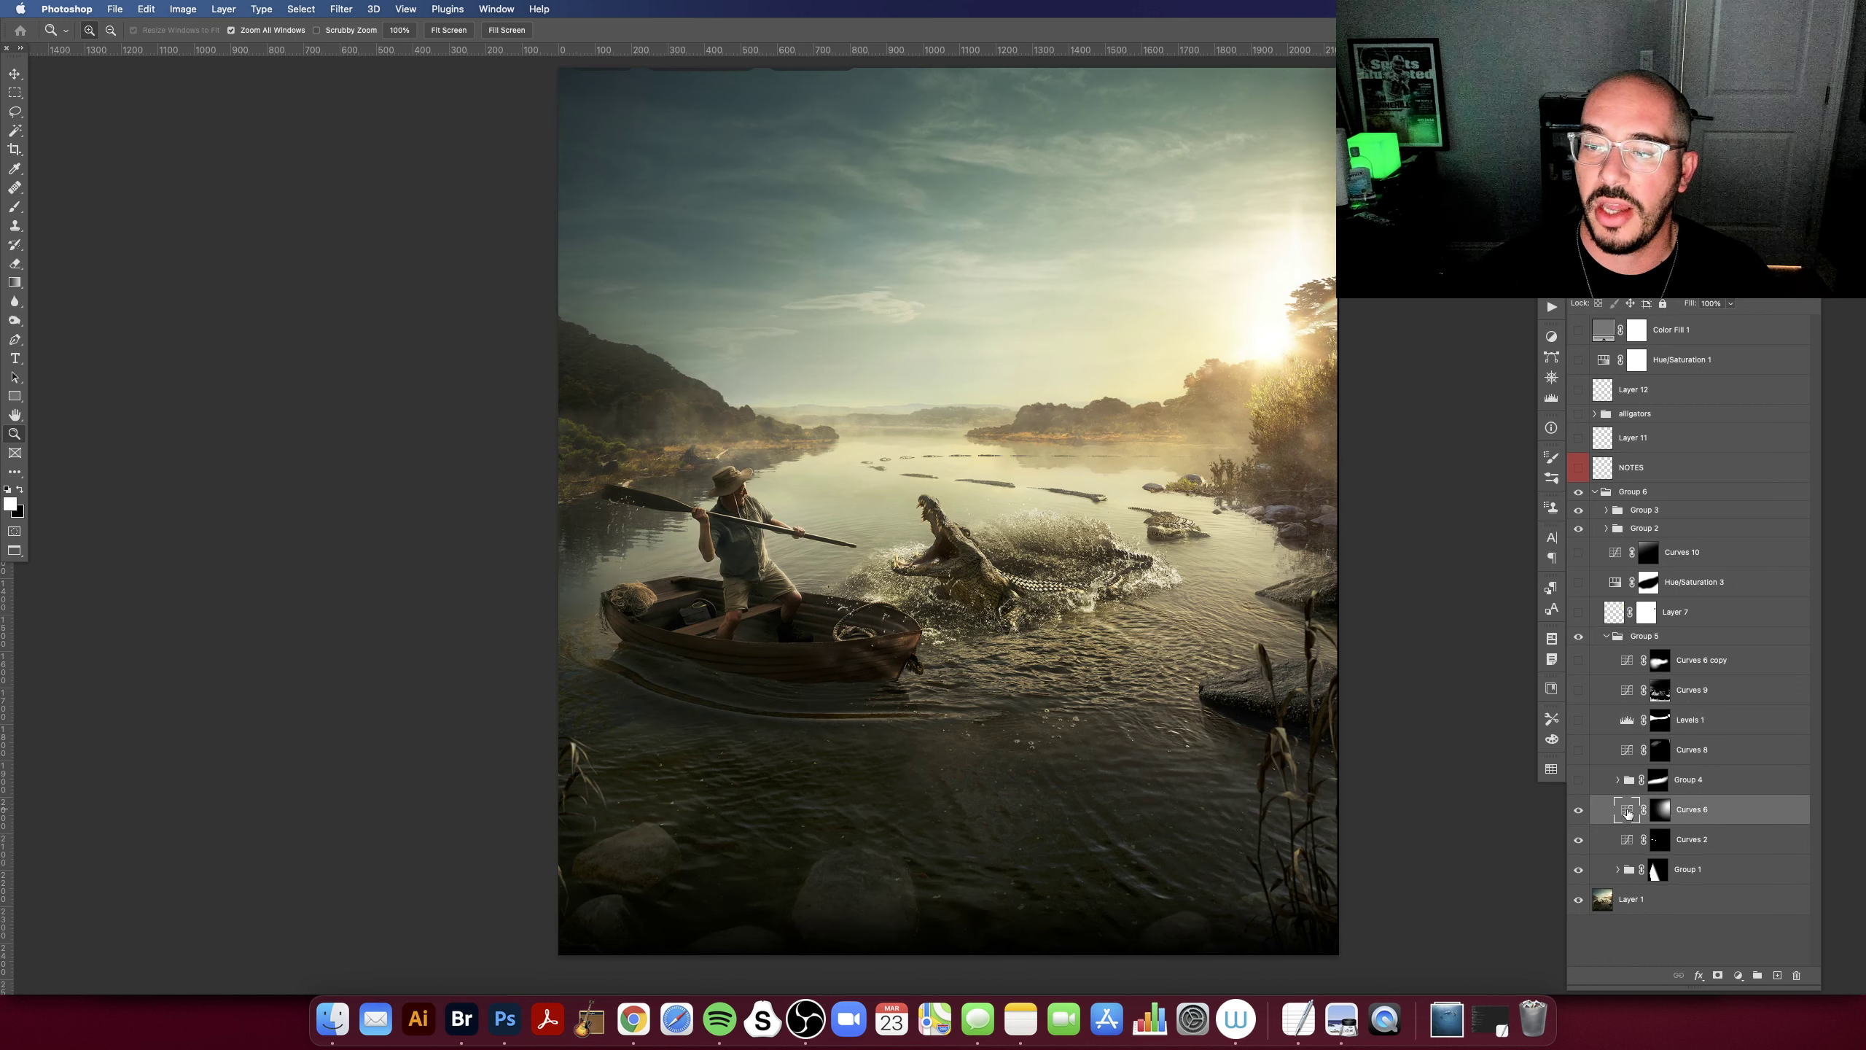
{"action": "left_click", "coordinate": [1515, 248]}
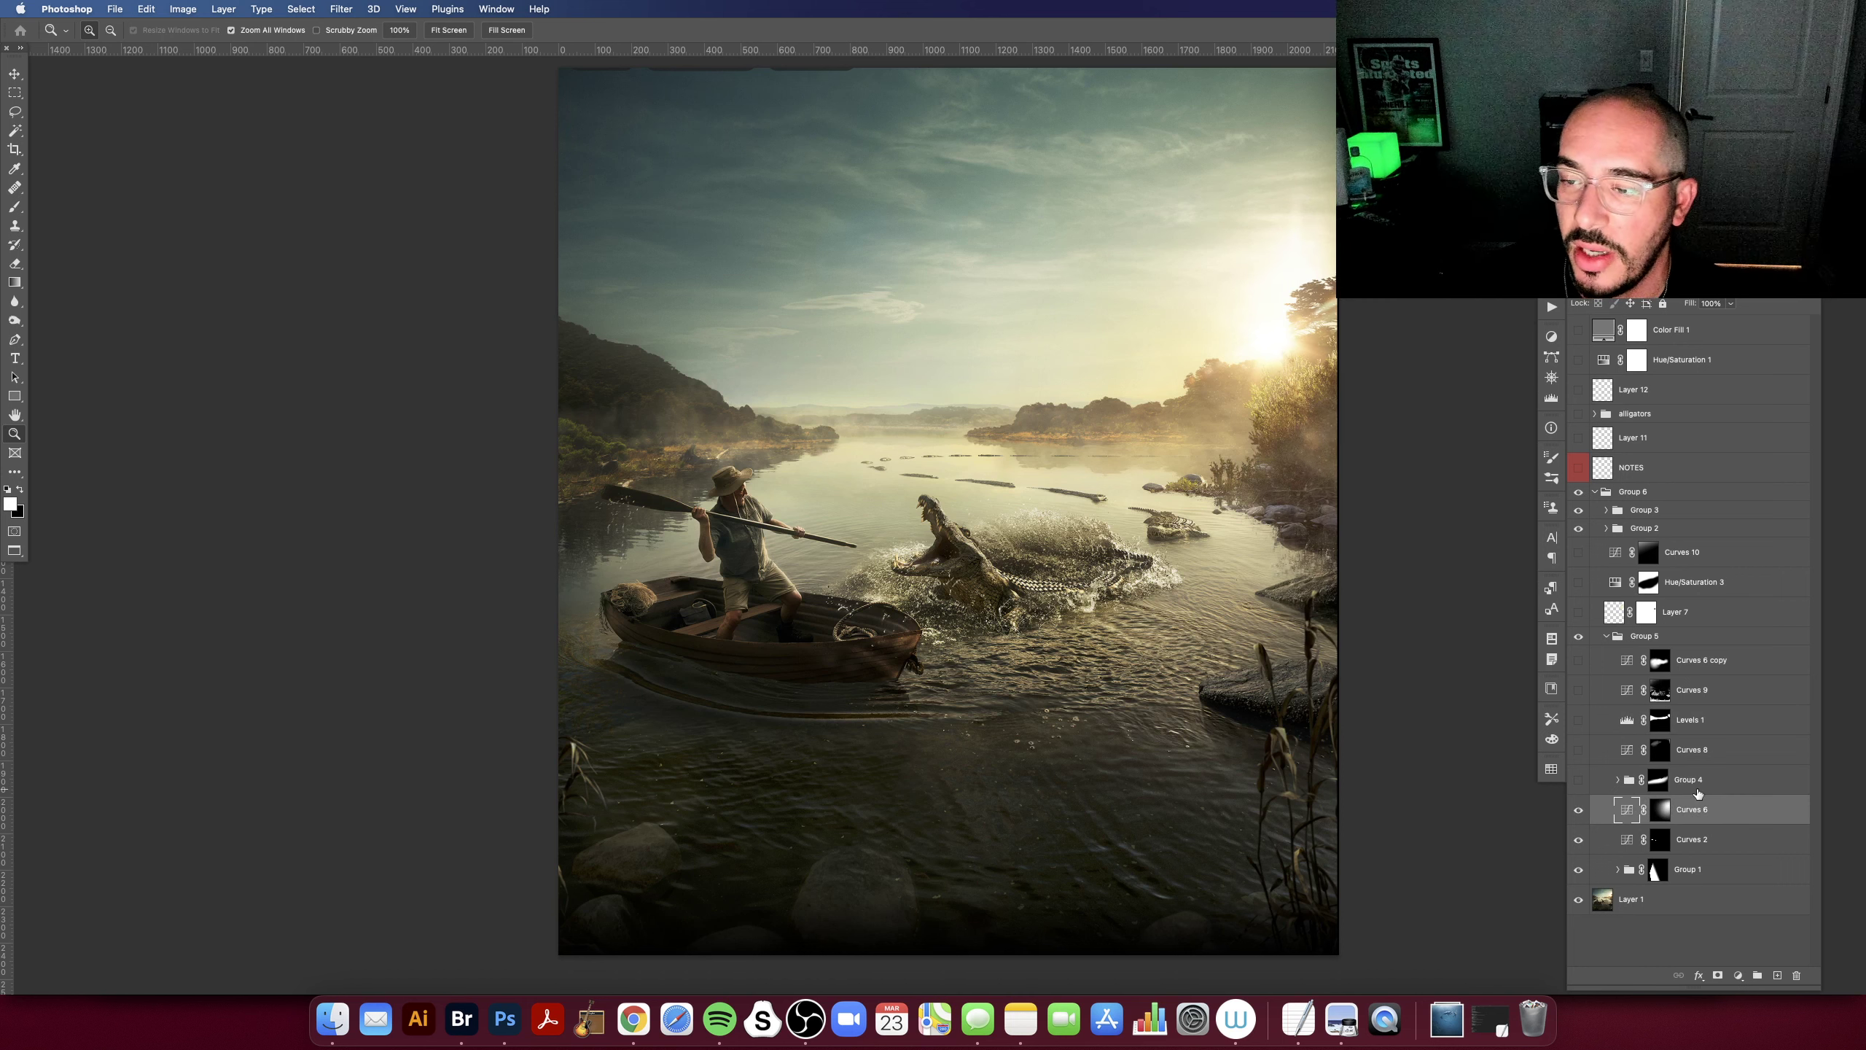
{"action": "left_click", "coordinate": [1697, 791]}
Step: Expand Group 4 and inspect the Curves 5 and Group 4 masks on their own
{"action": "left_click", "coordinate": [1617, 779]}
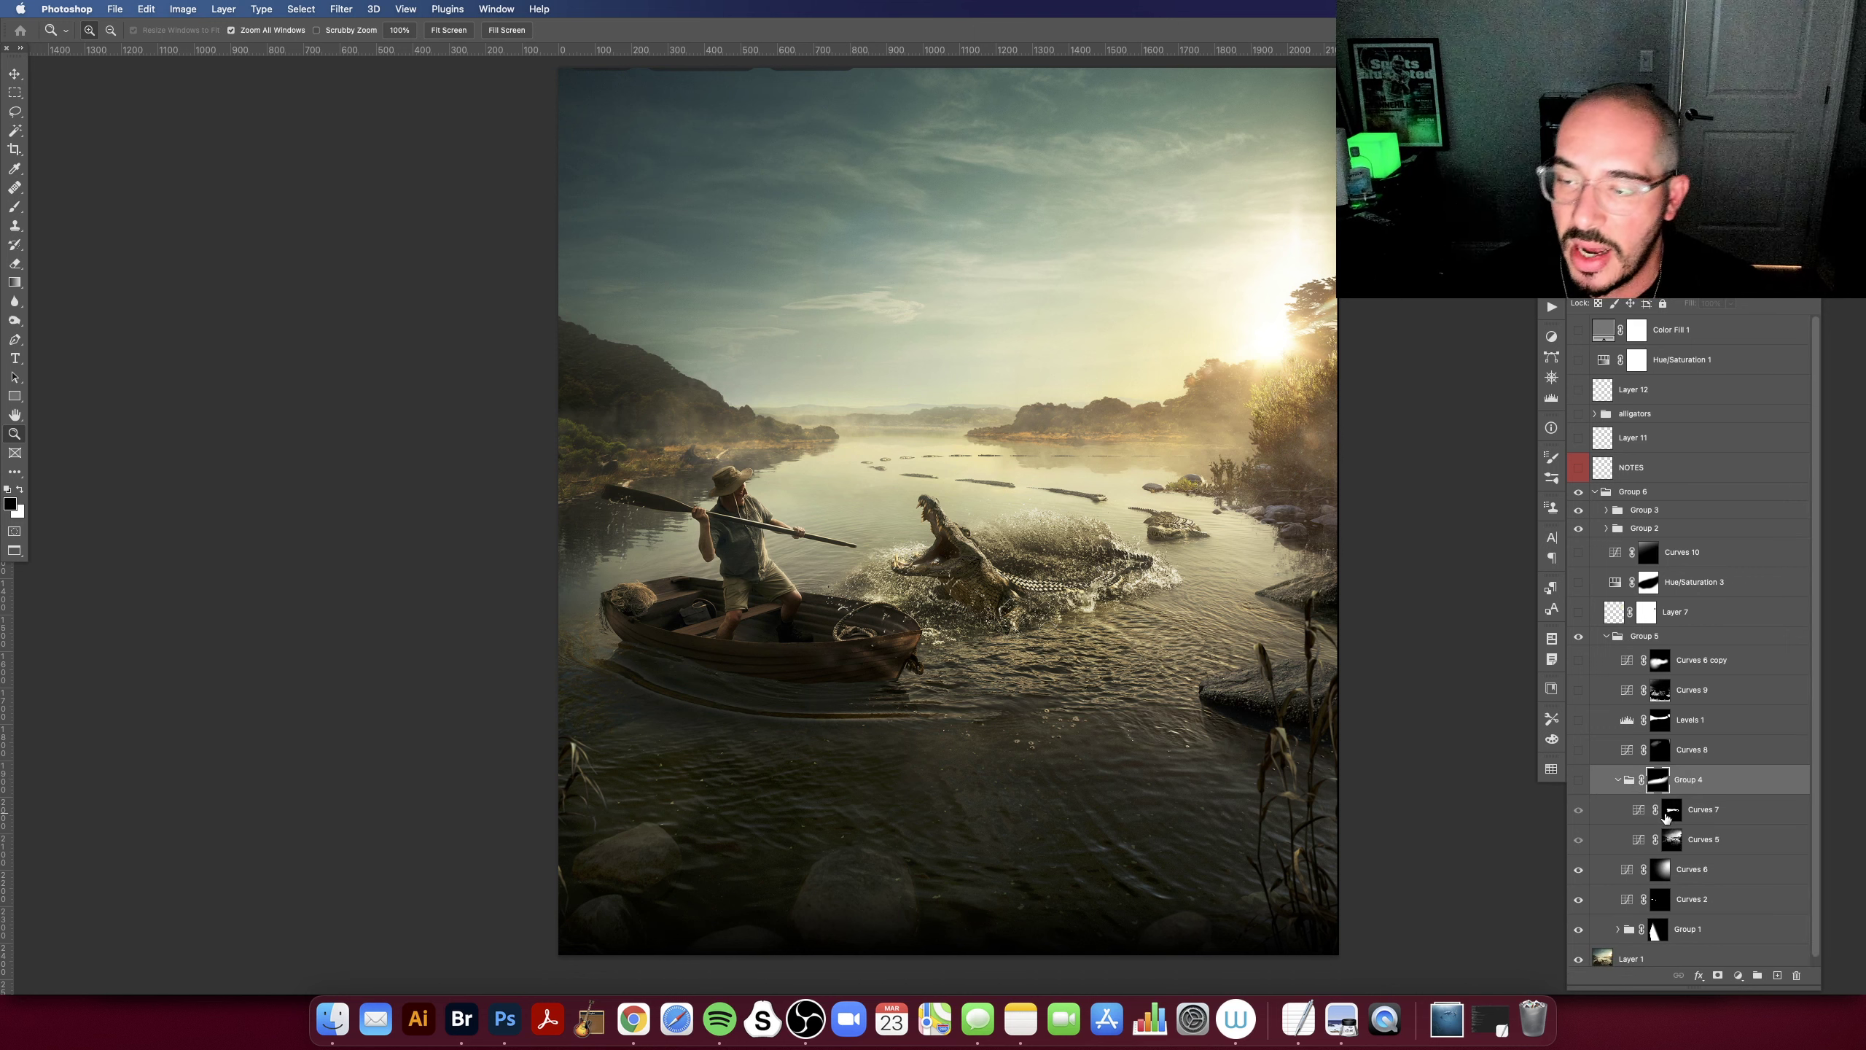
{"action": "left_click", "coordinate": [1671, 839], "text": "alt"}
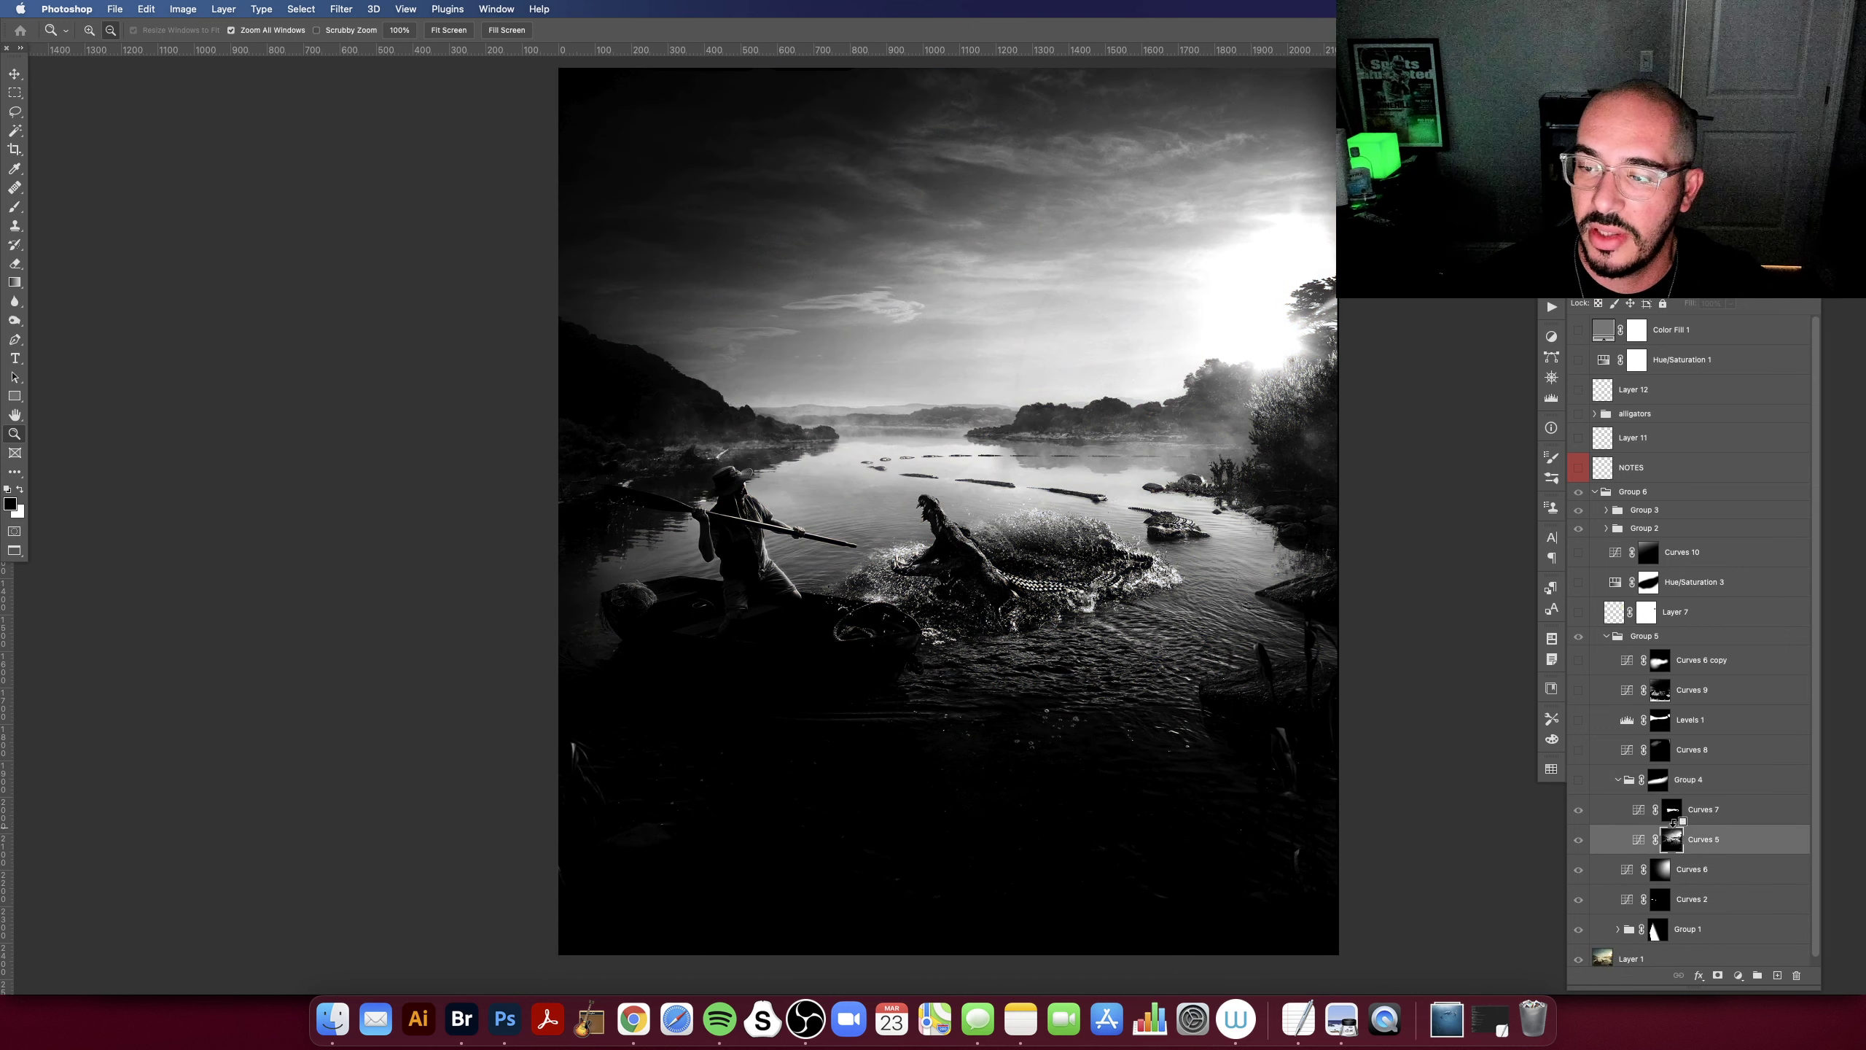
{"action": "left_click", "coordinate": [1672, 812]}
{"action": "left_click", "coordinate": [1657, 783], "text": "alt"}
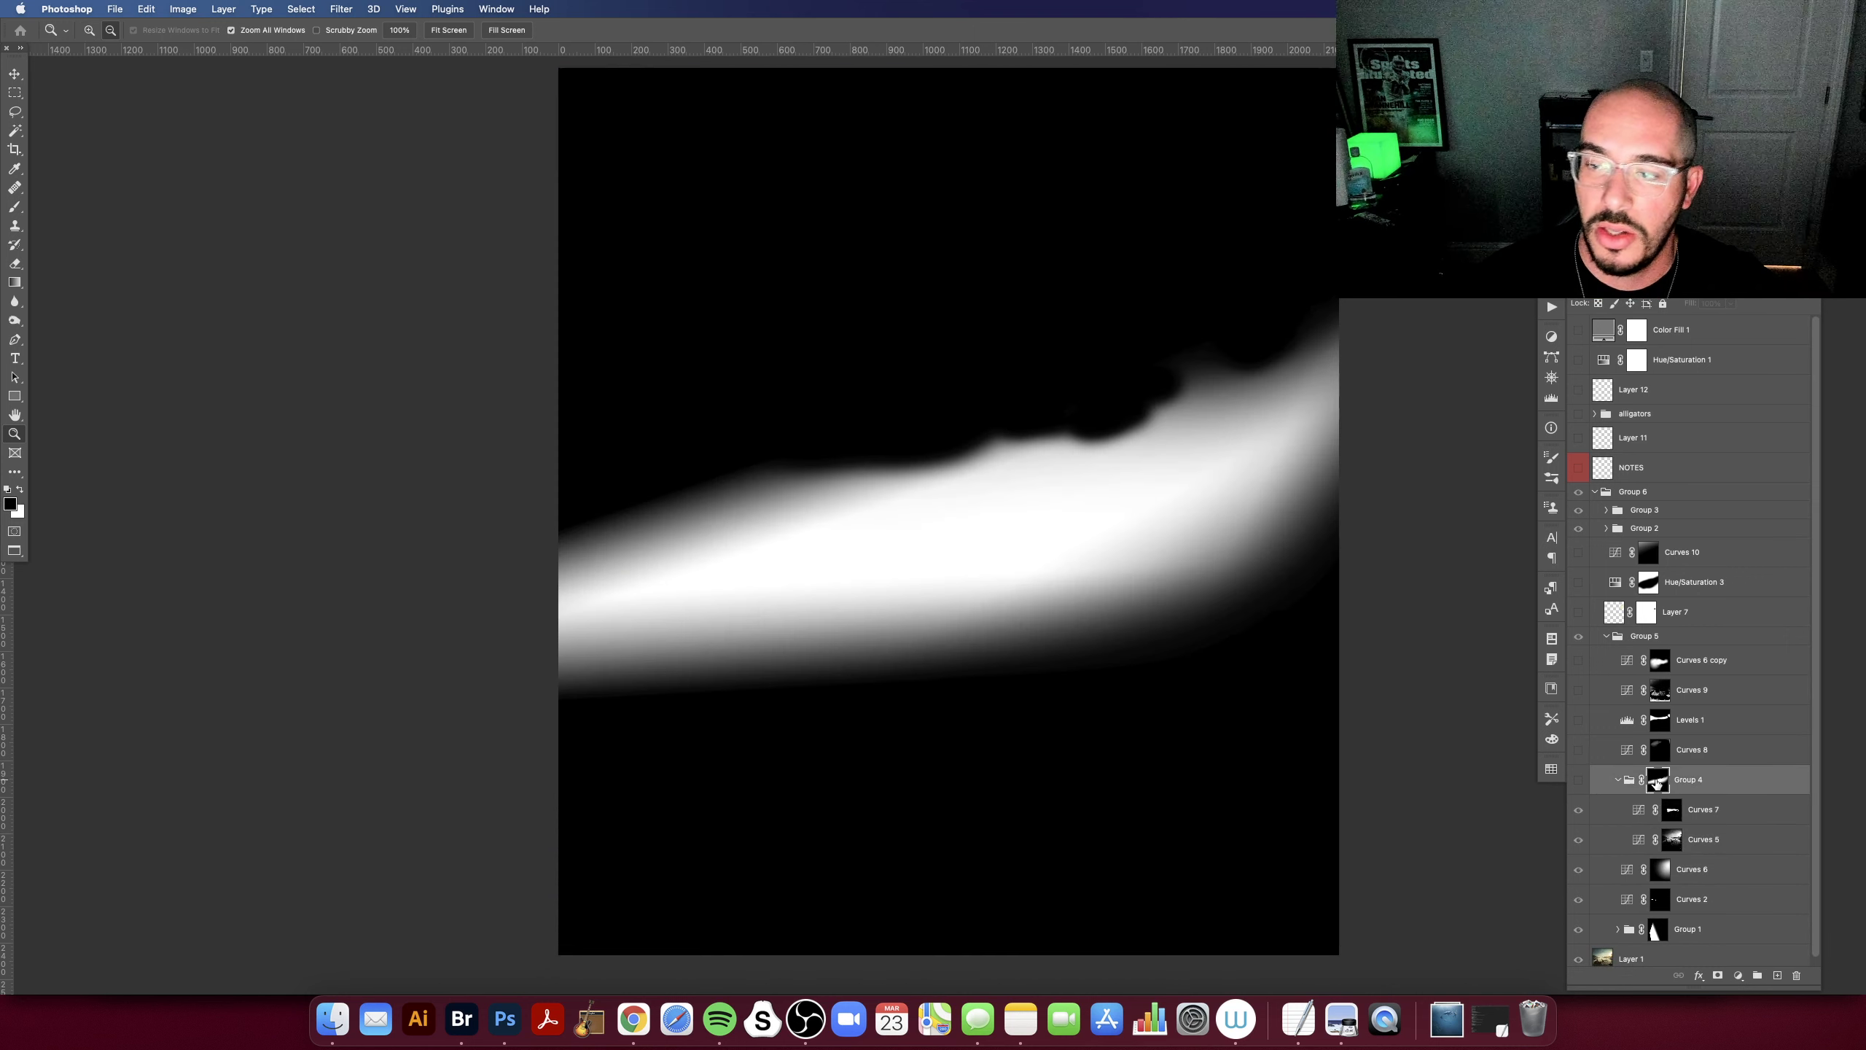
{"action": "left_click", "coordinate": [1657, 781], "text": "alt"}
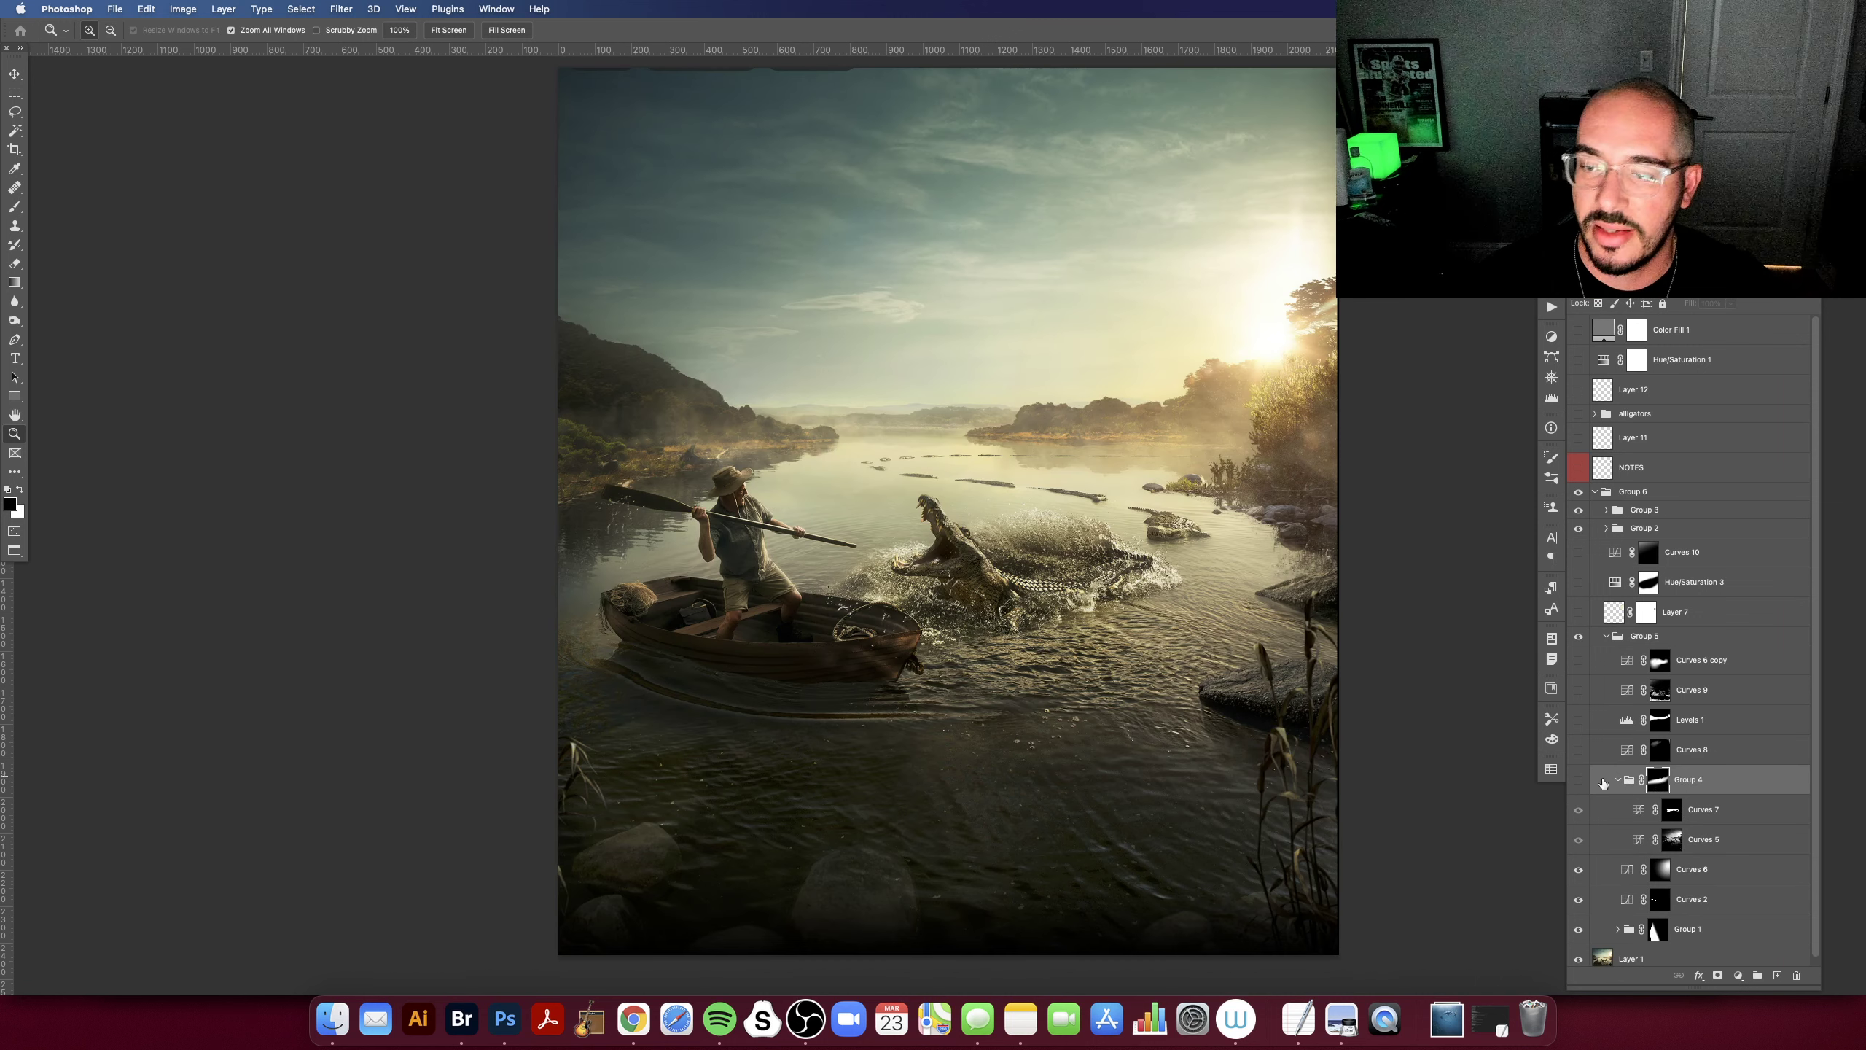
Step: Toggle Group 4 off and on to compare the crocodile area with and without it
{"action": "scroll", "coordinate": [1309, 343], "scroll_direction": "up", "scroll_amount": 2}
{"action": "scroll", "coordinate": [1310, 343], "scroll_direction": "left", "scroll_amount": 2}
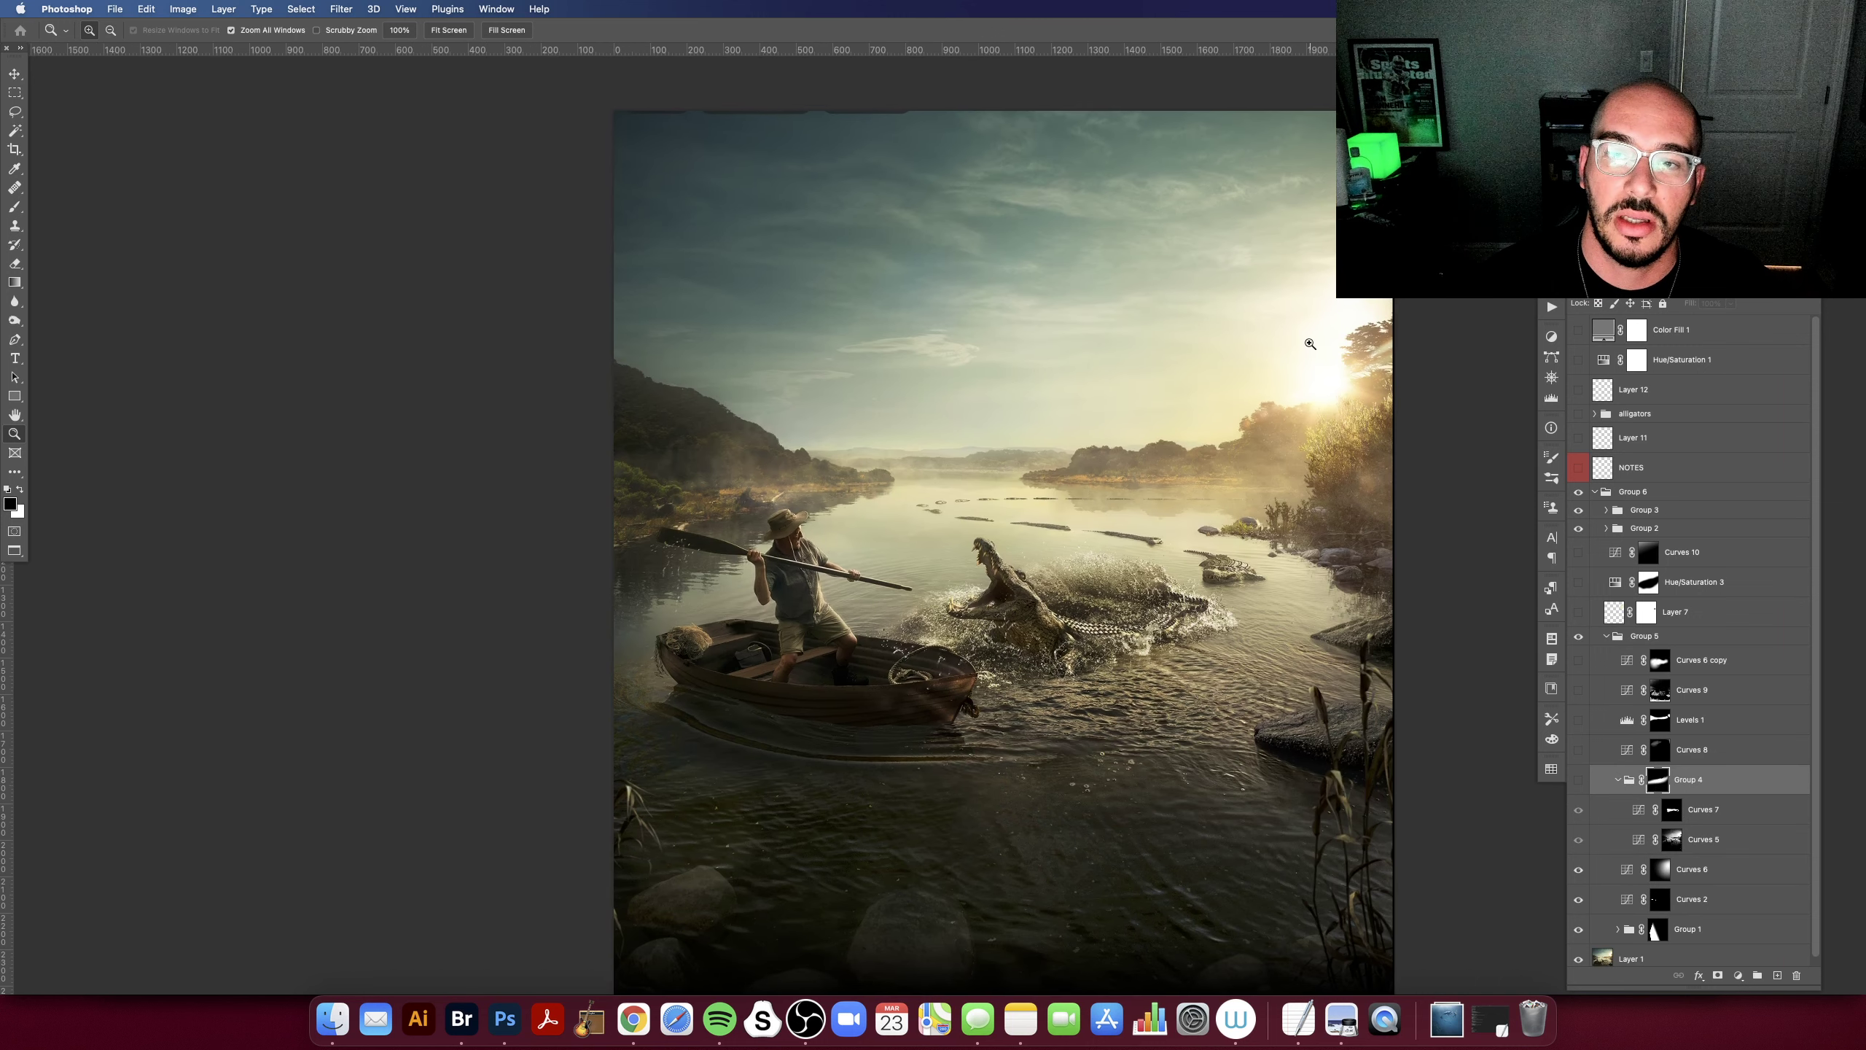
{"action": "scroll", "coordinate": [1352, 367], "scroll_direction": "right", "scroll_amount": 2}
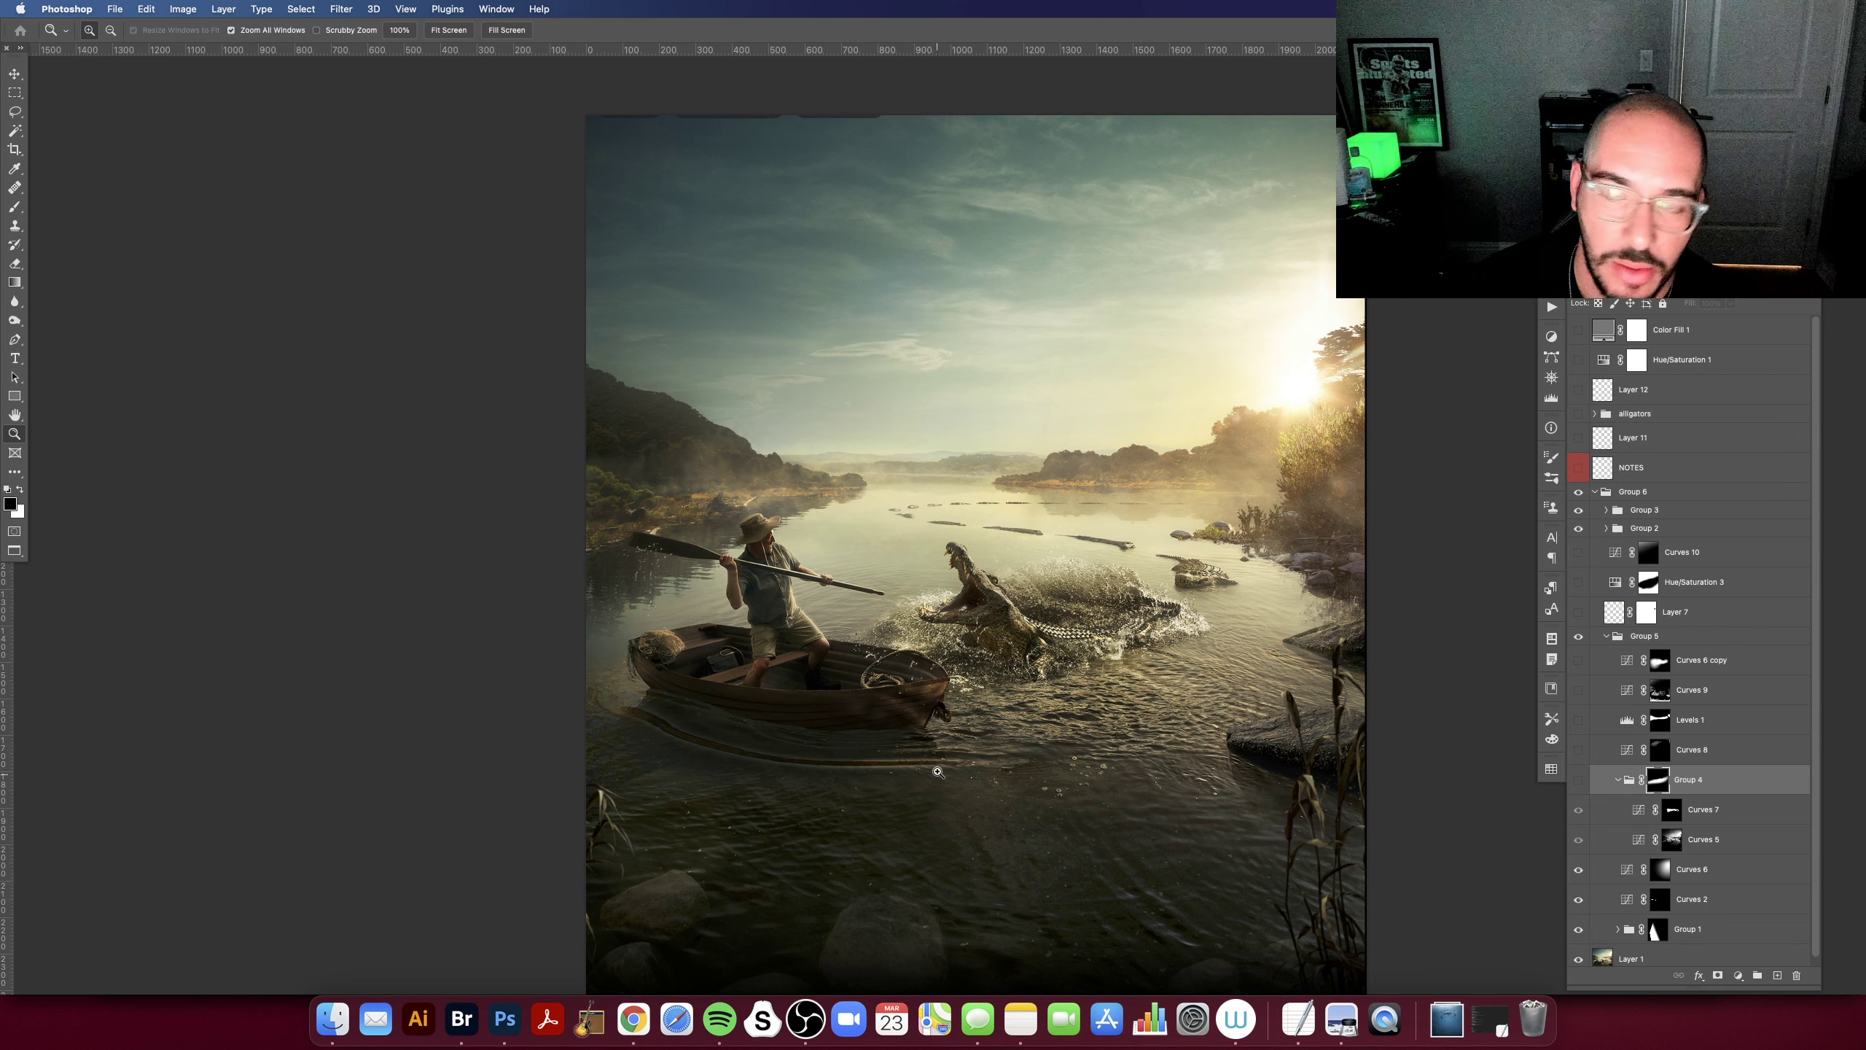
{"action": "scroll", "coordinate": [938, 771], "scroll_direction": "up", "scroll_amount": 3}
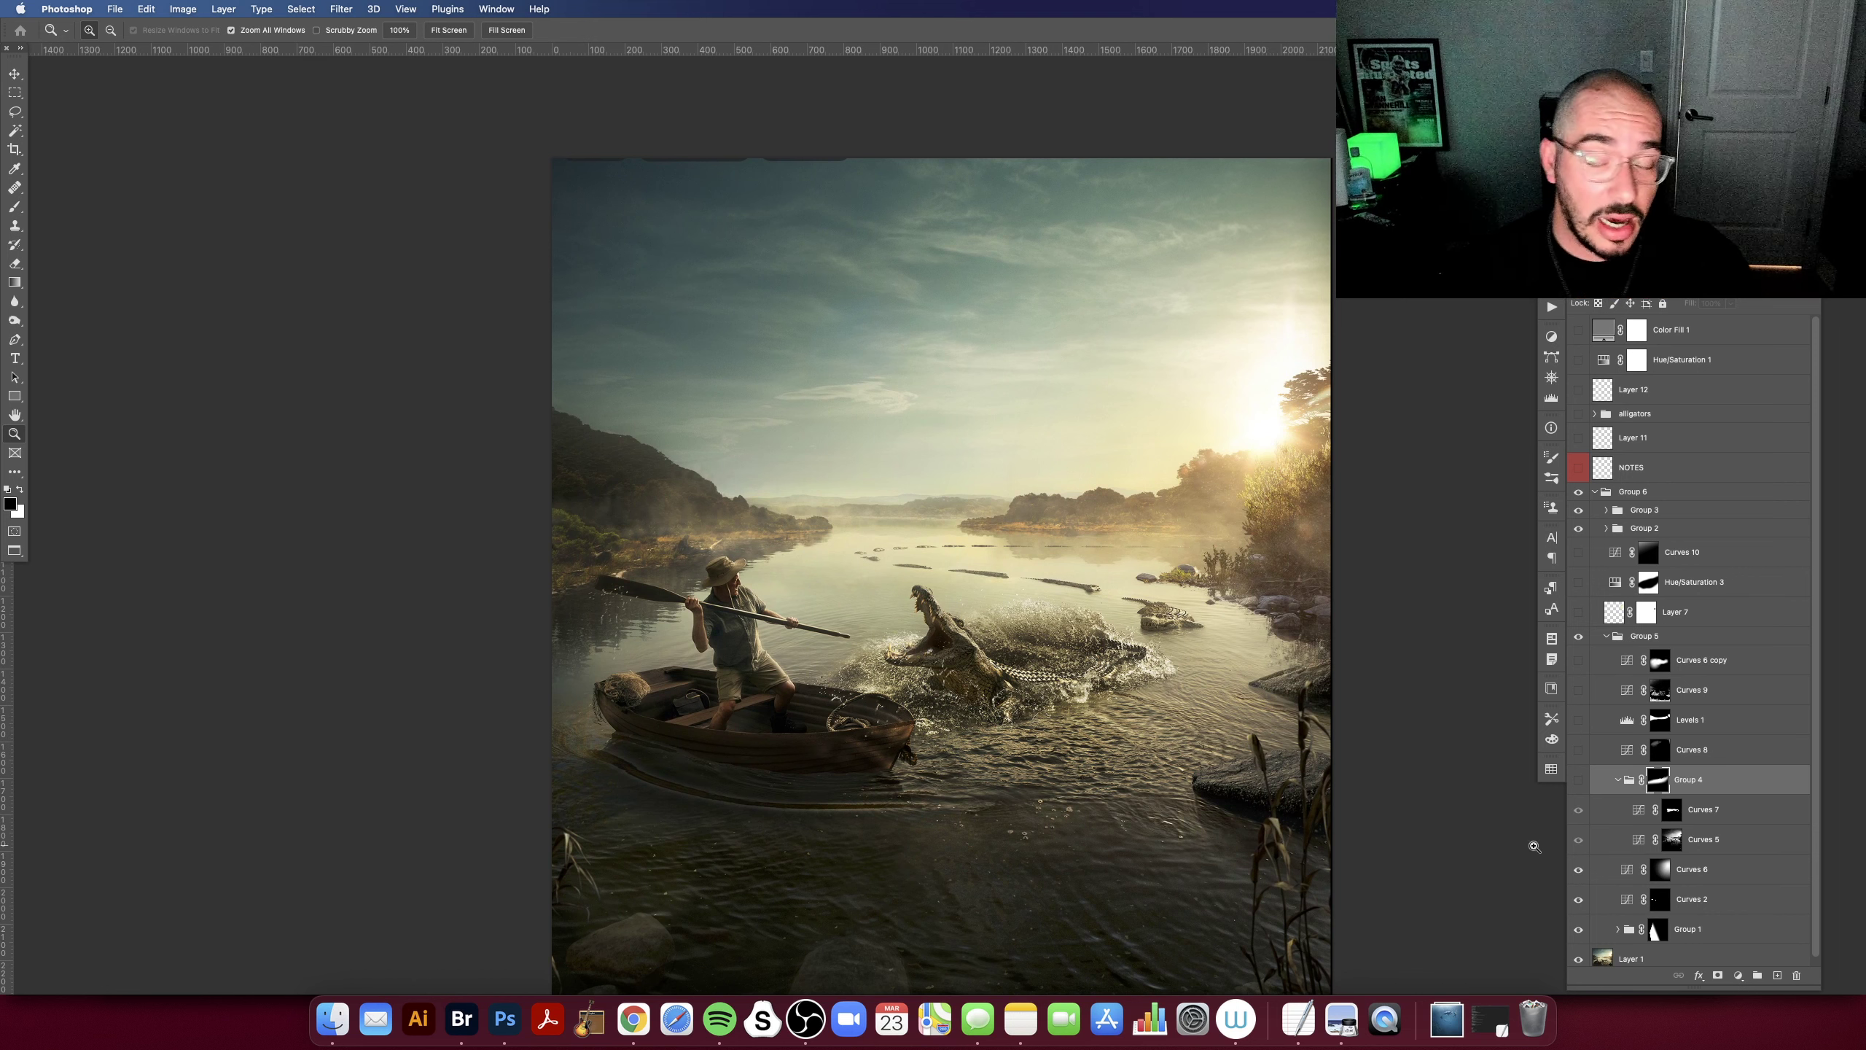
{"action": "left_click", "coordinate": [1579, 780]}
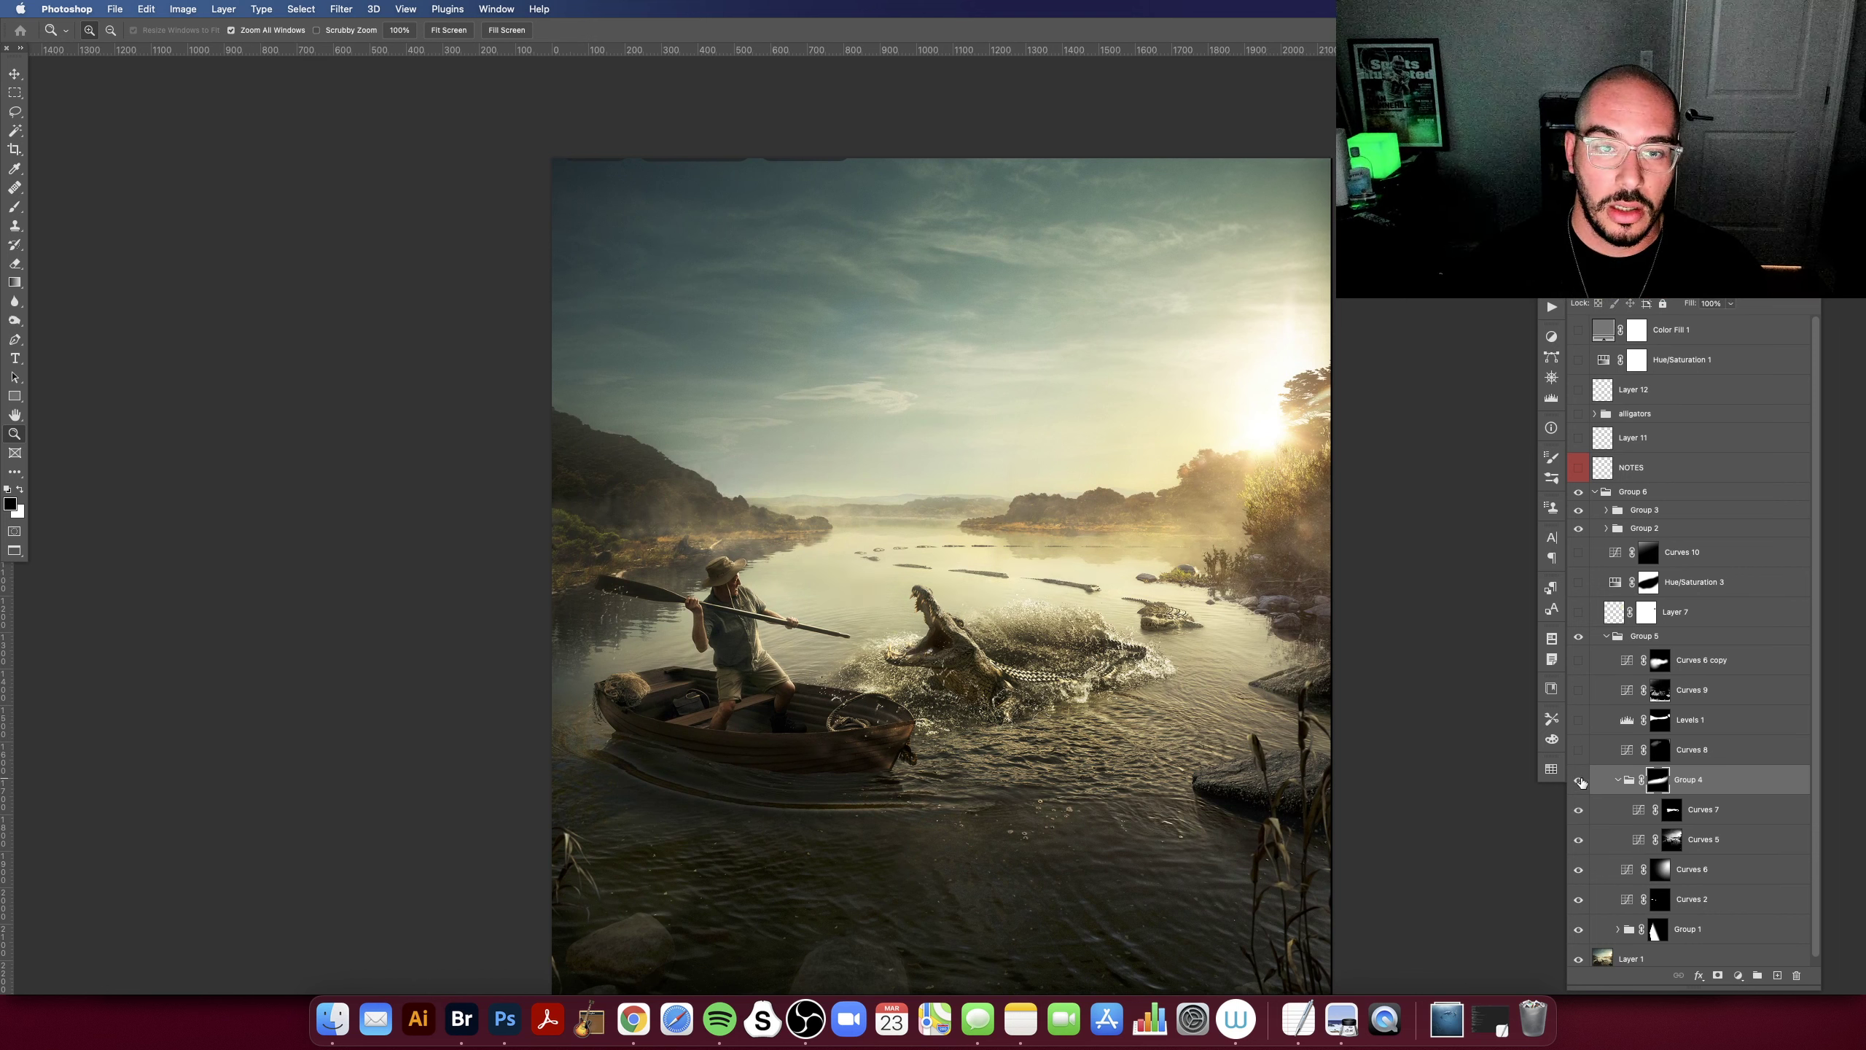
{"action": "left_click", "coordinate": [1578, 780]}
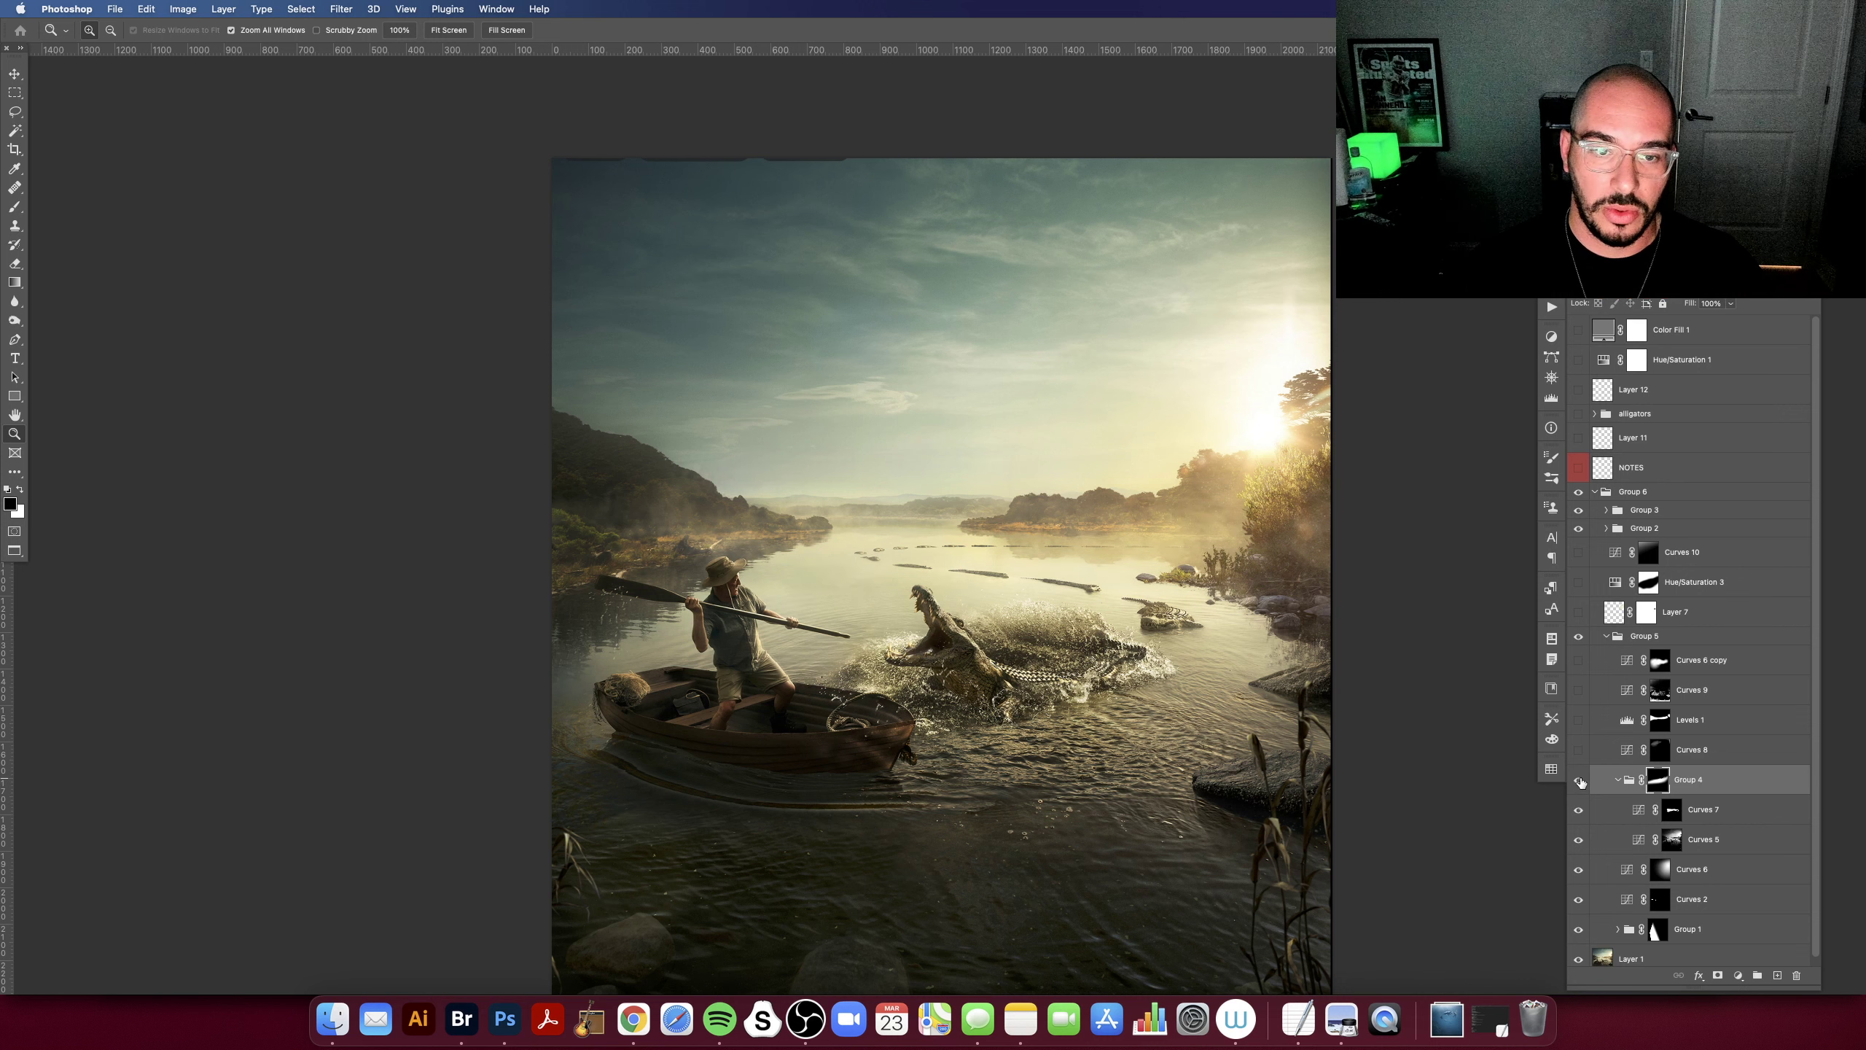
{"action": "scroll", "coordinate": [1098, 538], "scroll_direction": "down", "scroll_amount": 2}
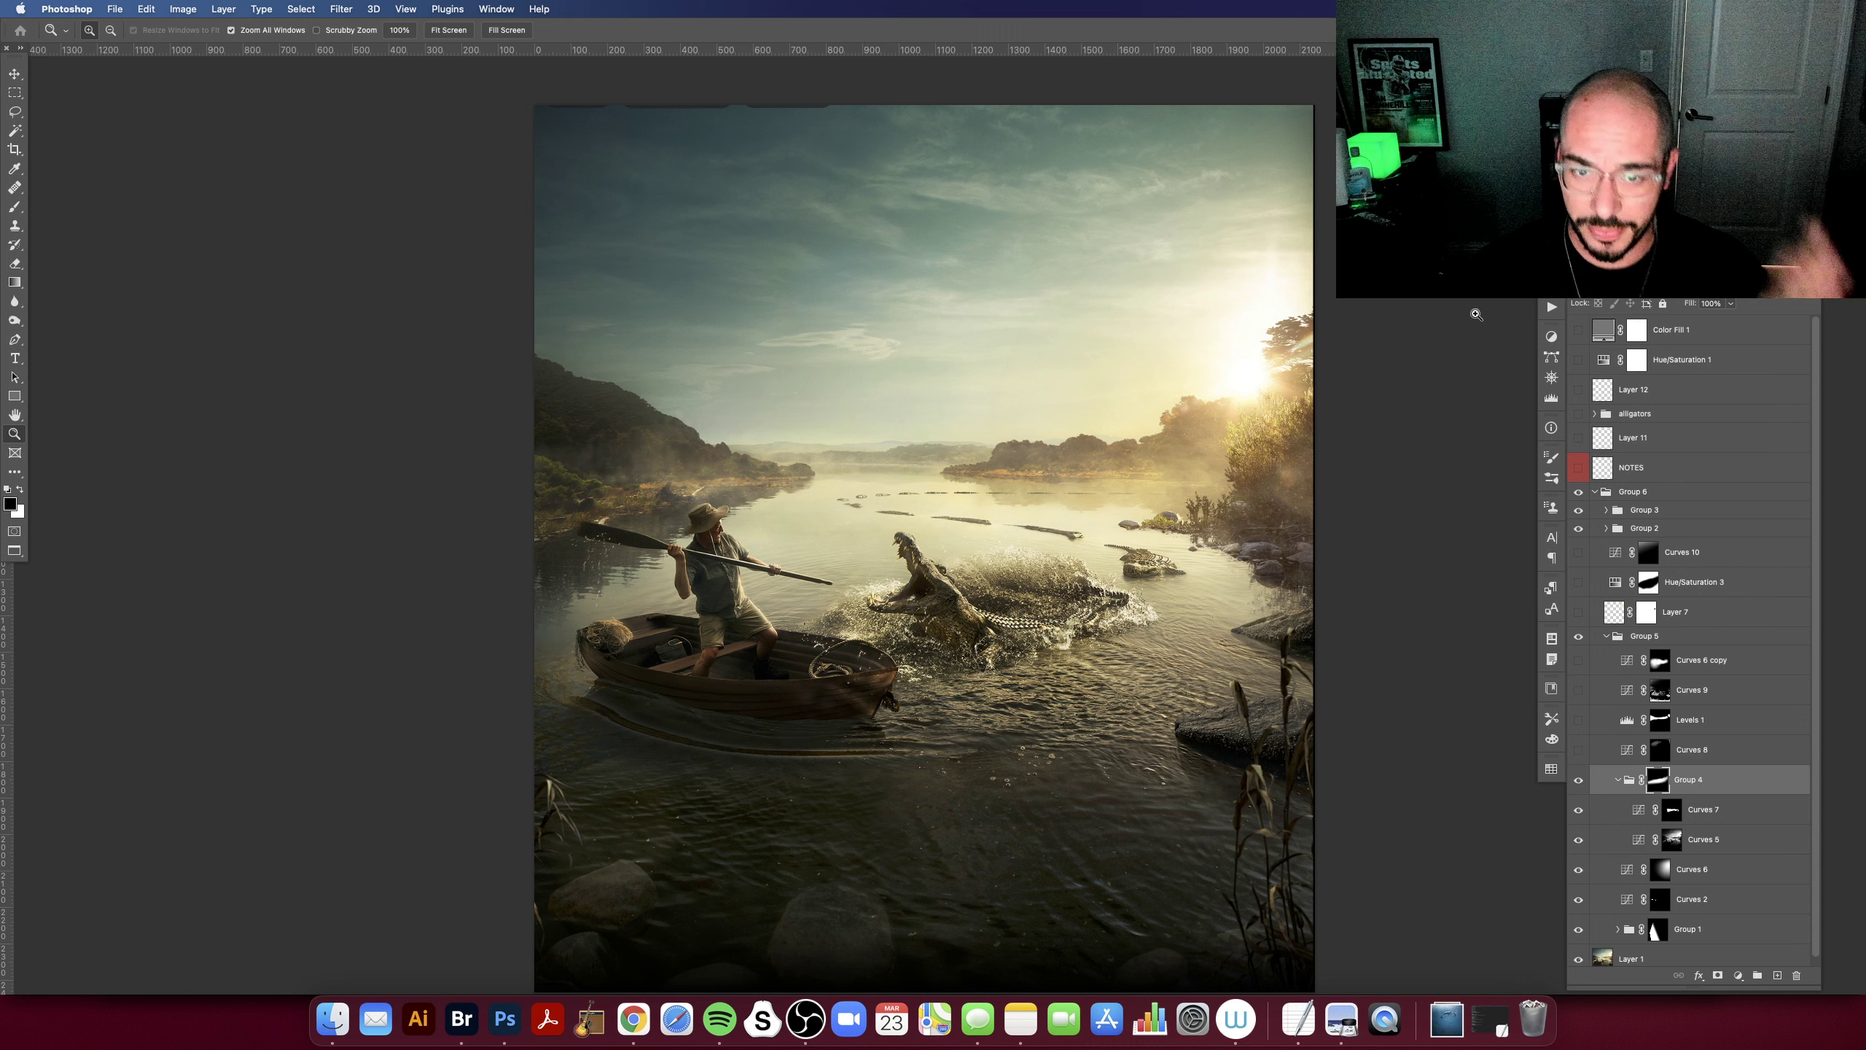
{"action": "scroll", "coordinate": [1412, 404], "scroll_direction": "left", "scroll_amount": 2}
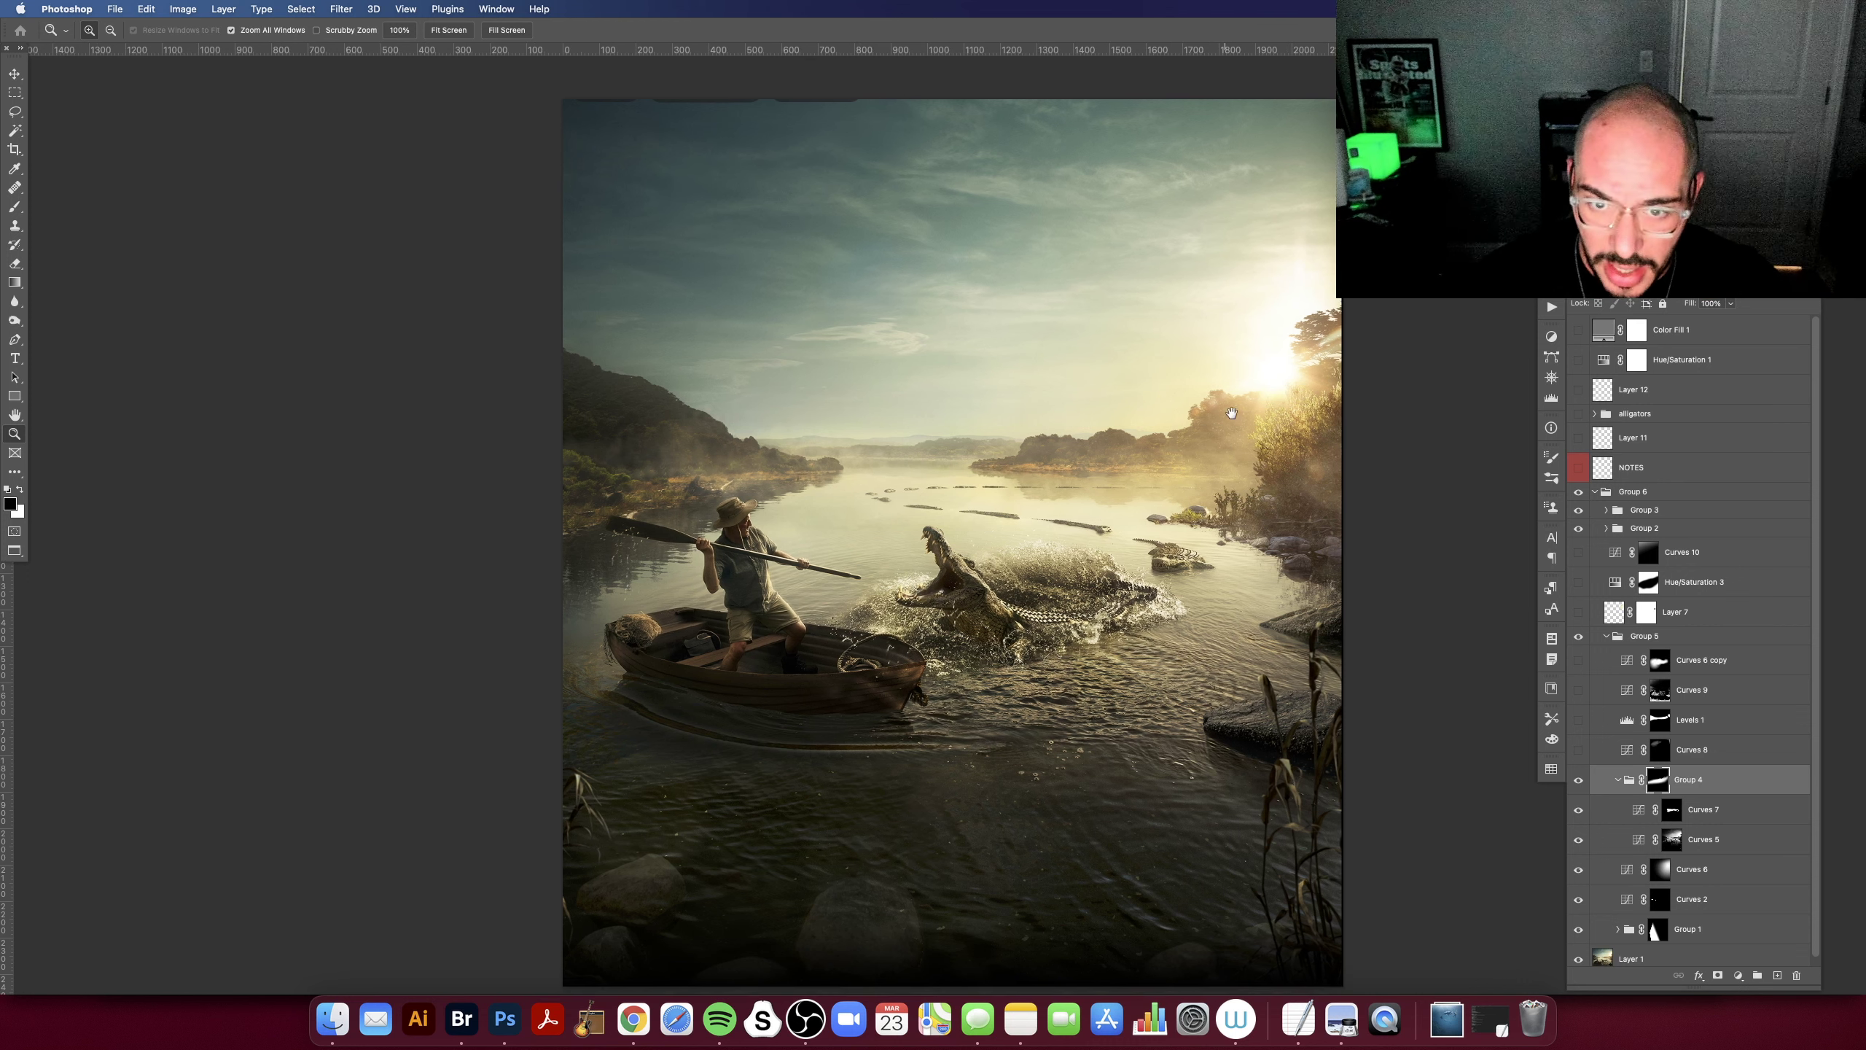
{"action": "scroll", "coordinate": [1231, 413], "scroll_direction": "right", "scroll_amount": 3}
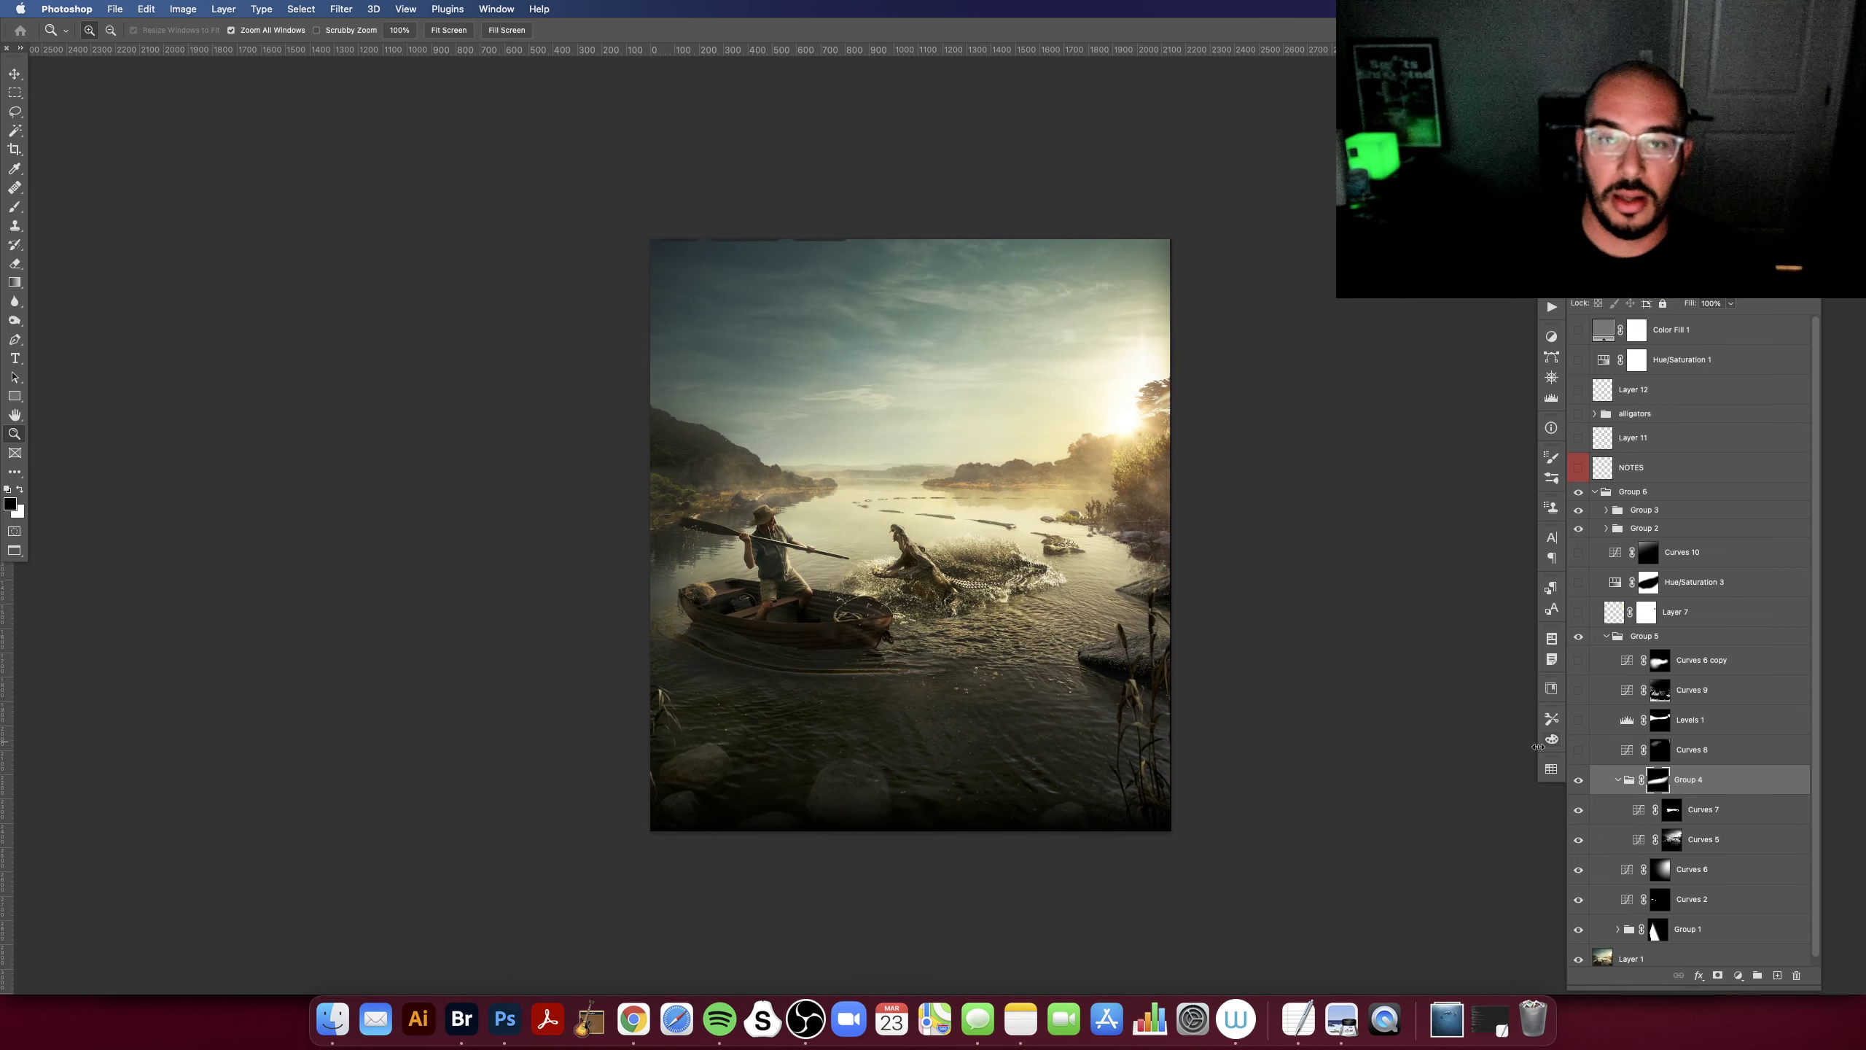
{"action": "left_click", "coordinate": [1579, 780]}
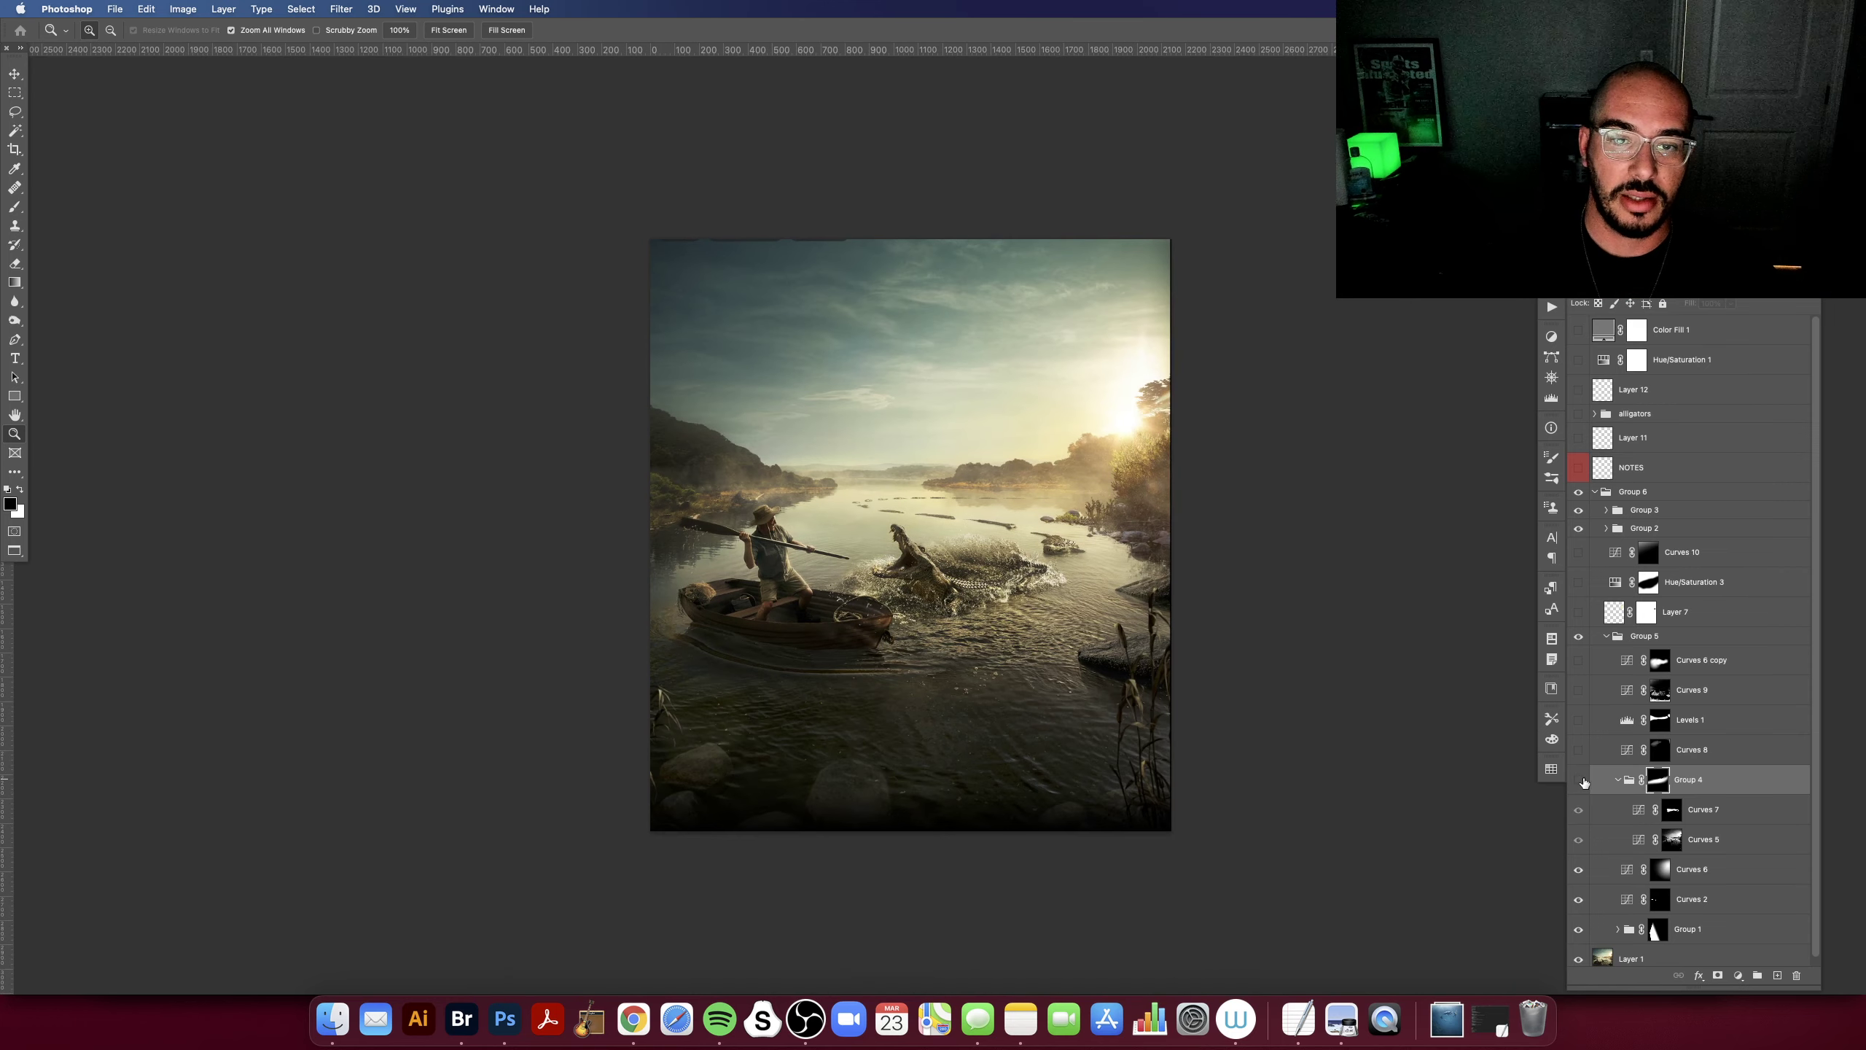
{"action": "left_click", "coordinate": [1579, 781]}
Step: Show Curves 8, Levels 1, Curves 9, Curves 6 copy, Layer 7, Hue/Saturation 3 and Curves 10
{"action": "left_click_drag", "start_coordinate": [1578, 750], "coordinate": [1578, 661]}
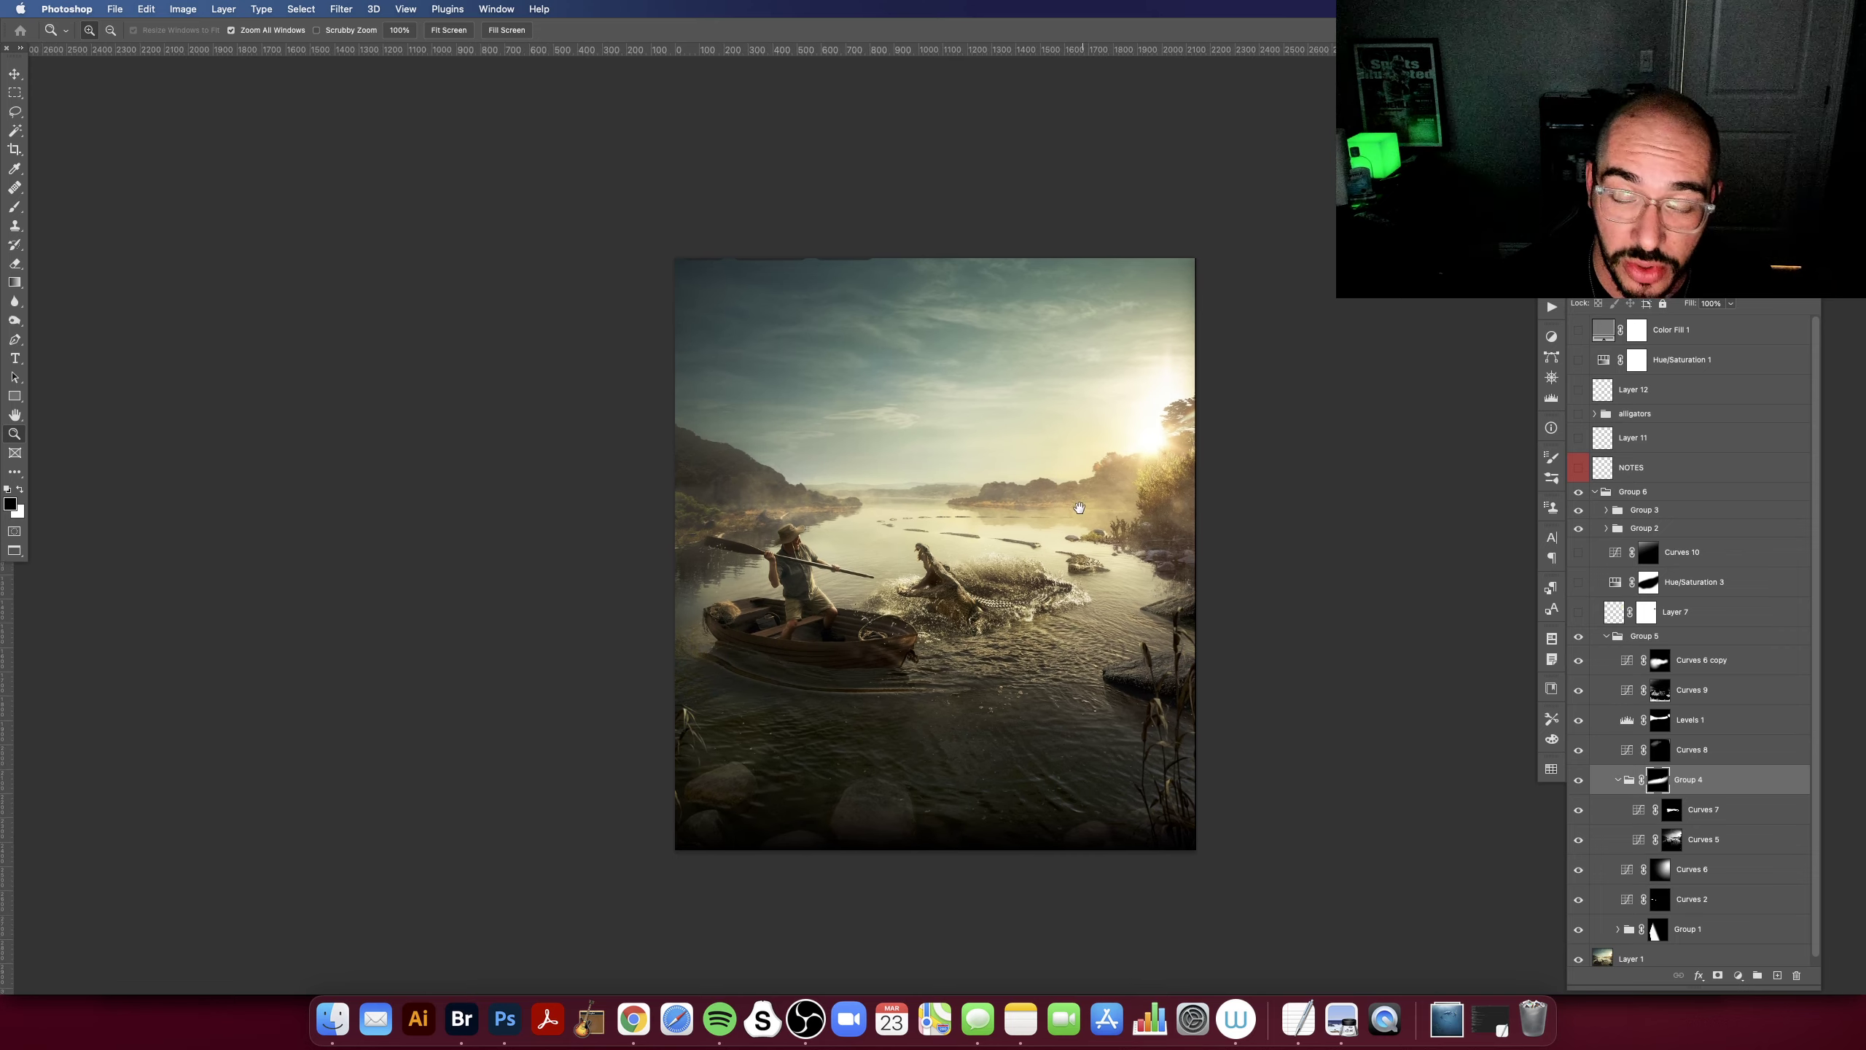
{"action": "scroll", "coordinate": [1112, 403], "scroll_direction": "up", "scroll_amount": 2}
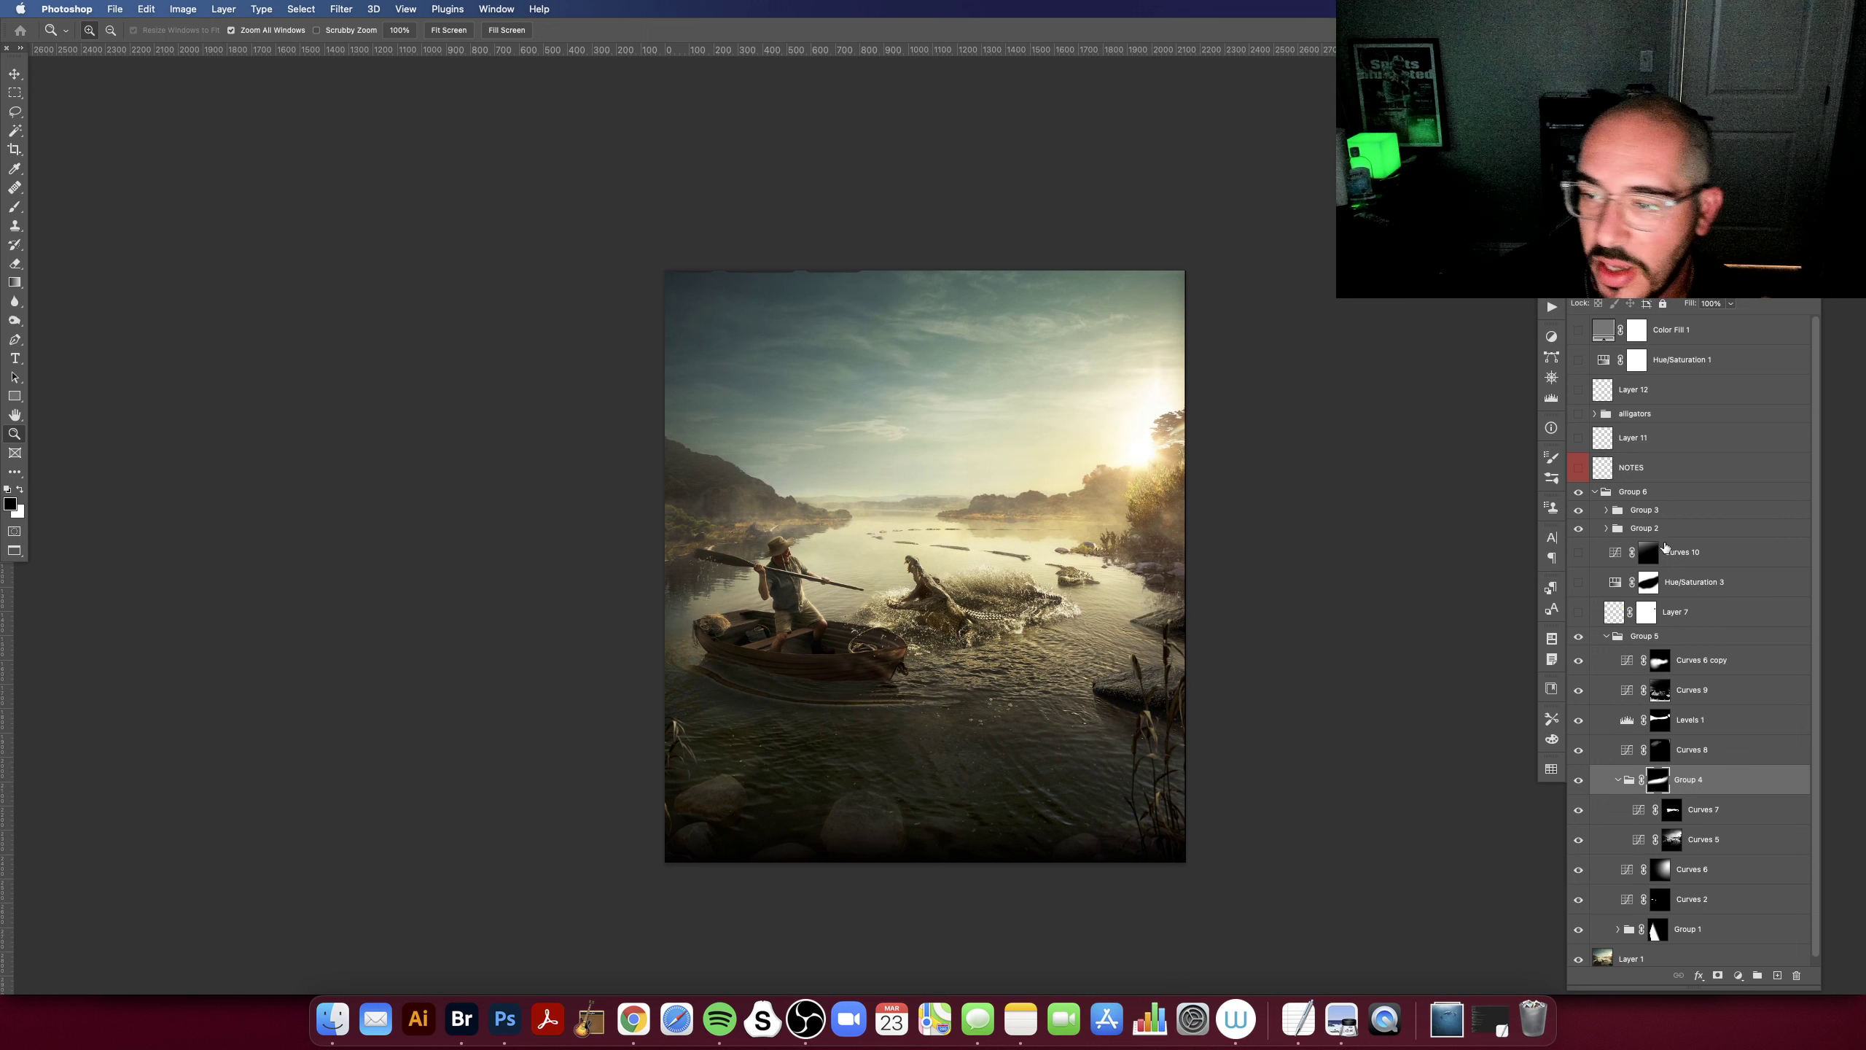
{"action": "left_click_drag", "start_coordinate": [1578, 612], "coordinate": [1578, 552]}
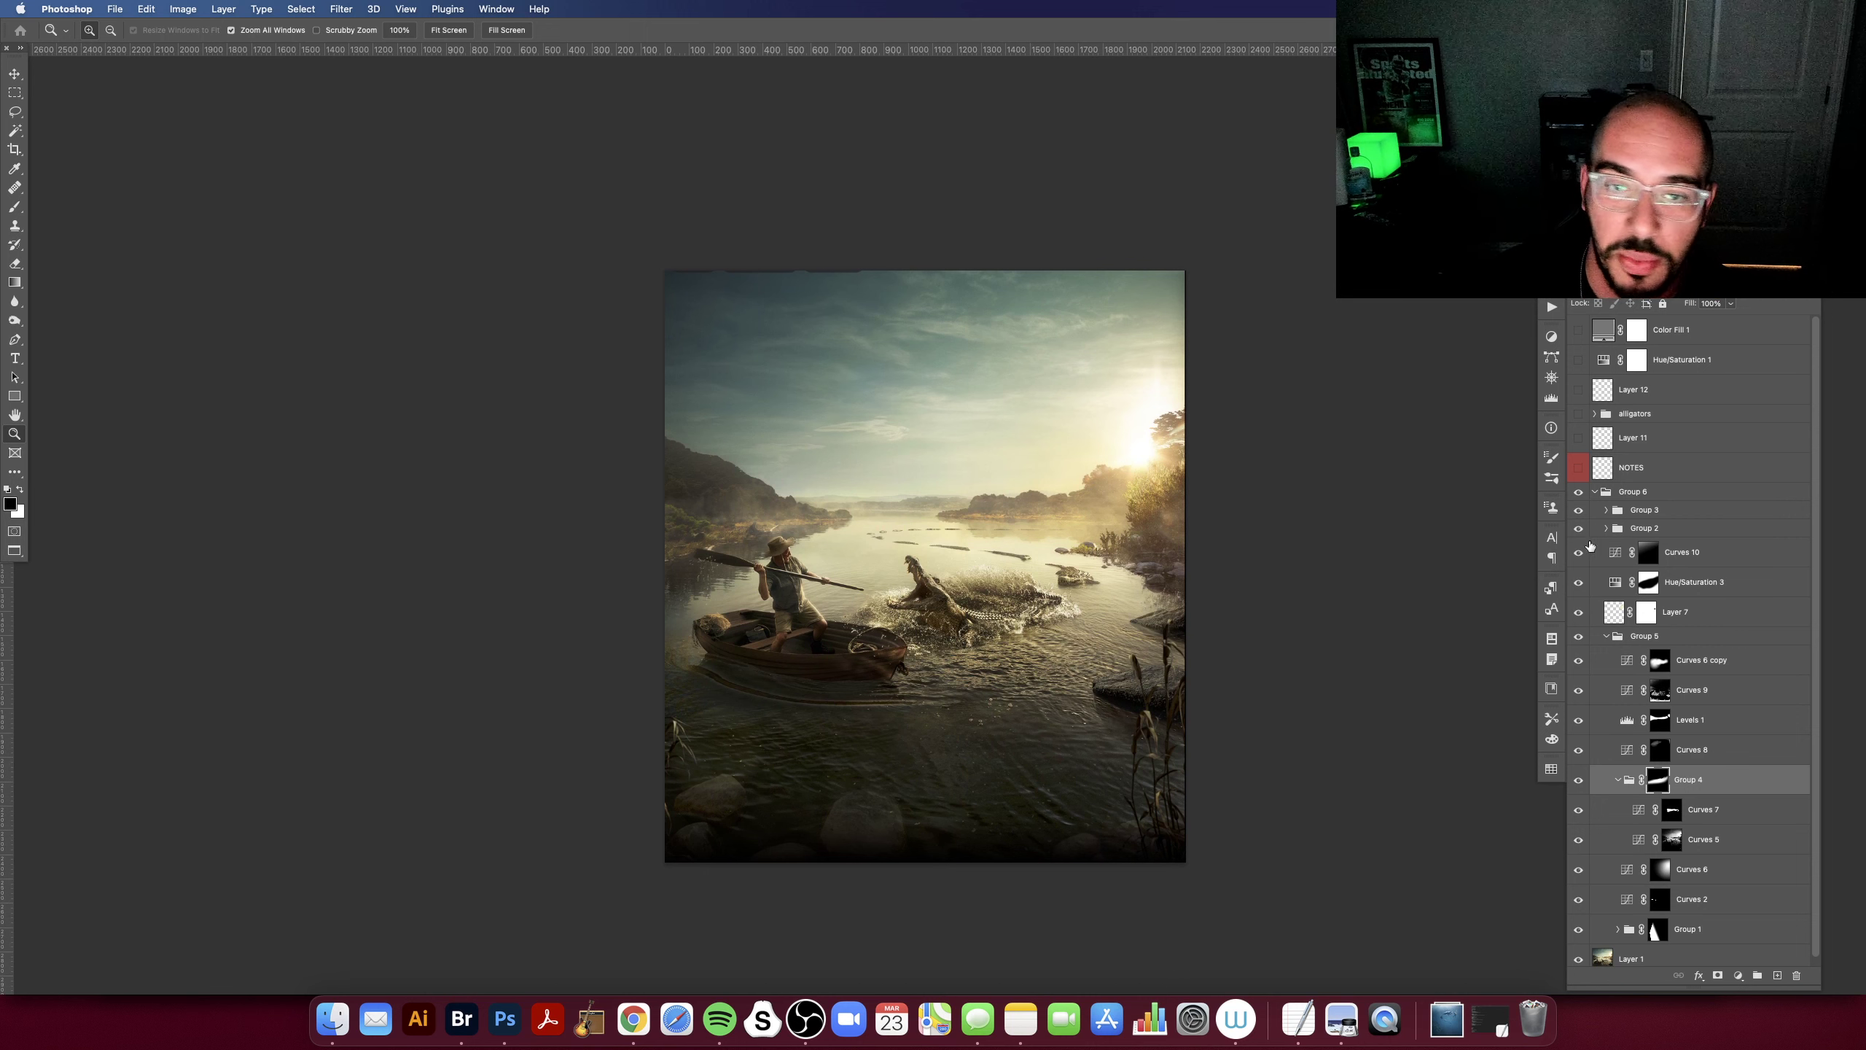
{"action": "scroll", "coordinate": [935, 443], "scroll_direction": "down", "scroll_amount": 1}
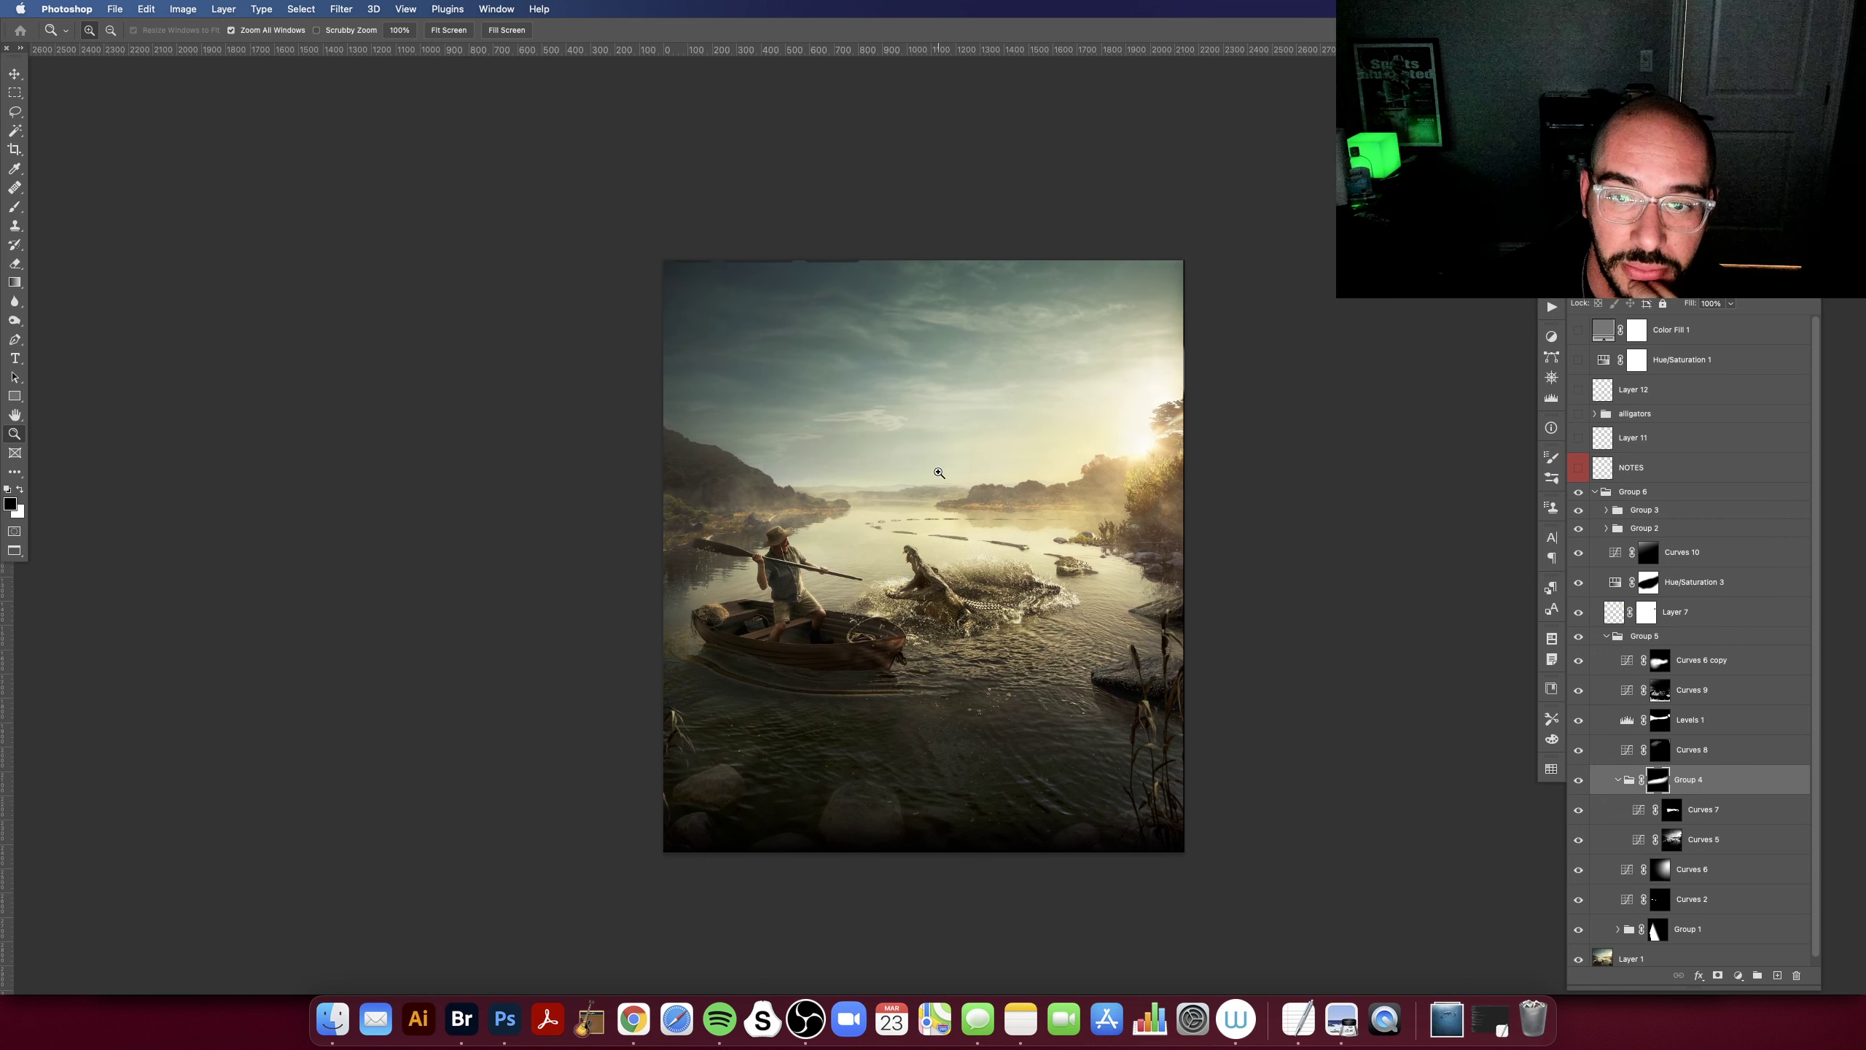
Step: Zoom into the river scene, swap foreground and background colours, and select Group 5
{"action": "left_click", "coordinate": [938, 472]}
{"action": "left_click_drag", "start_coordinate": [948, 451], "coordinate": [987, 378]}
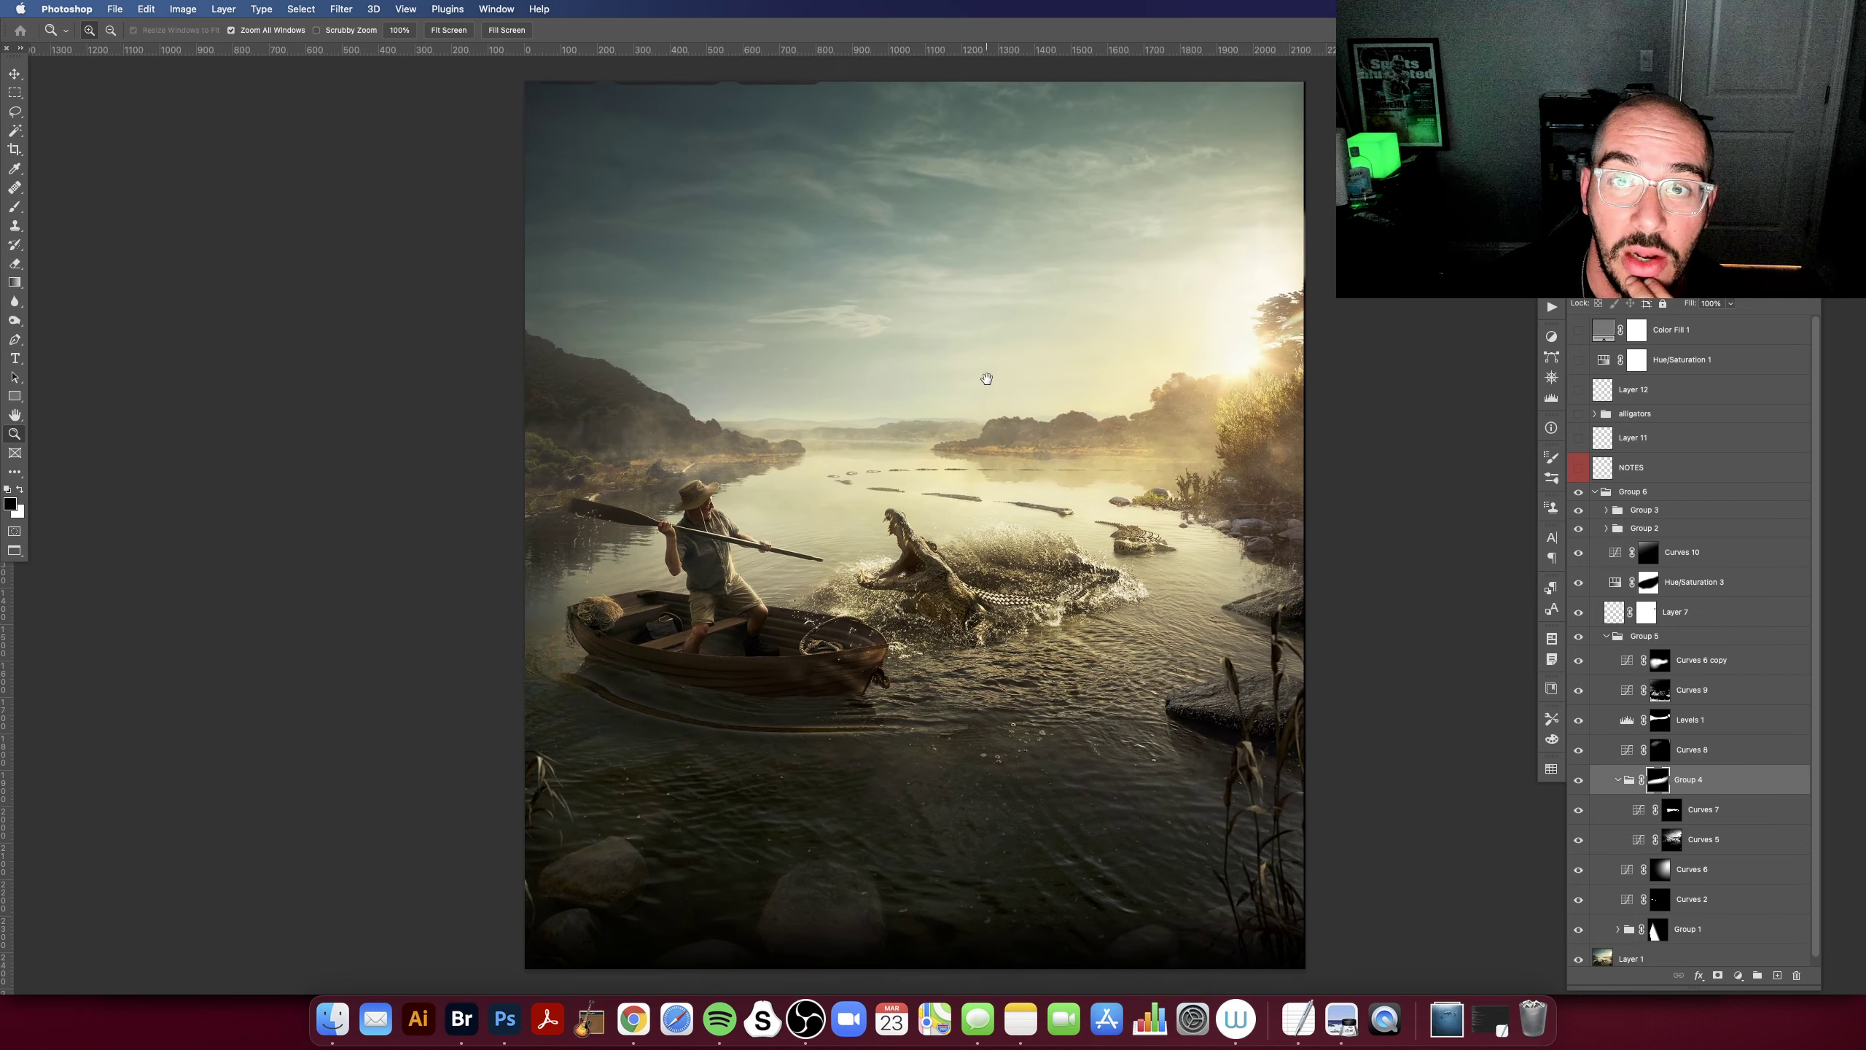
{"action": "key", "text": "x"}
{"action": "left_click", "coordinate": [1598, 635]}
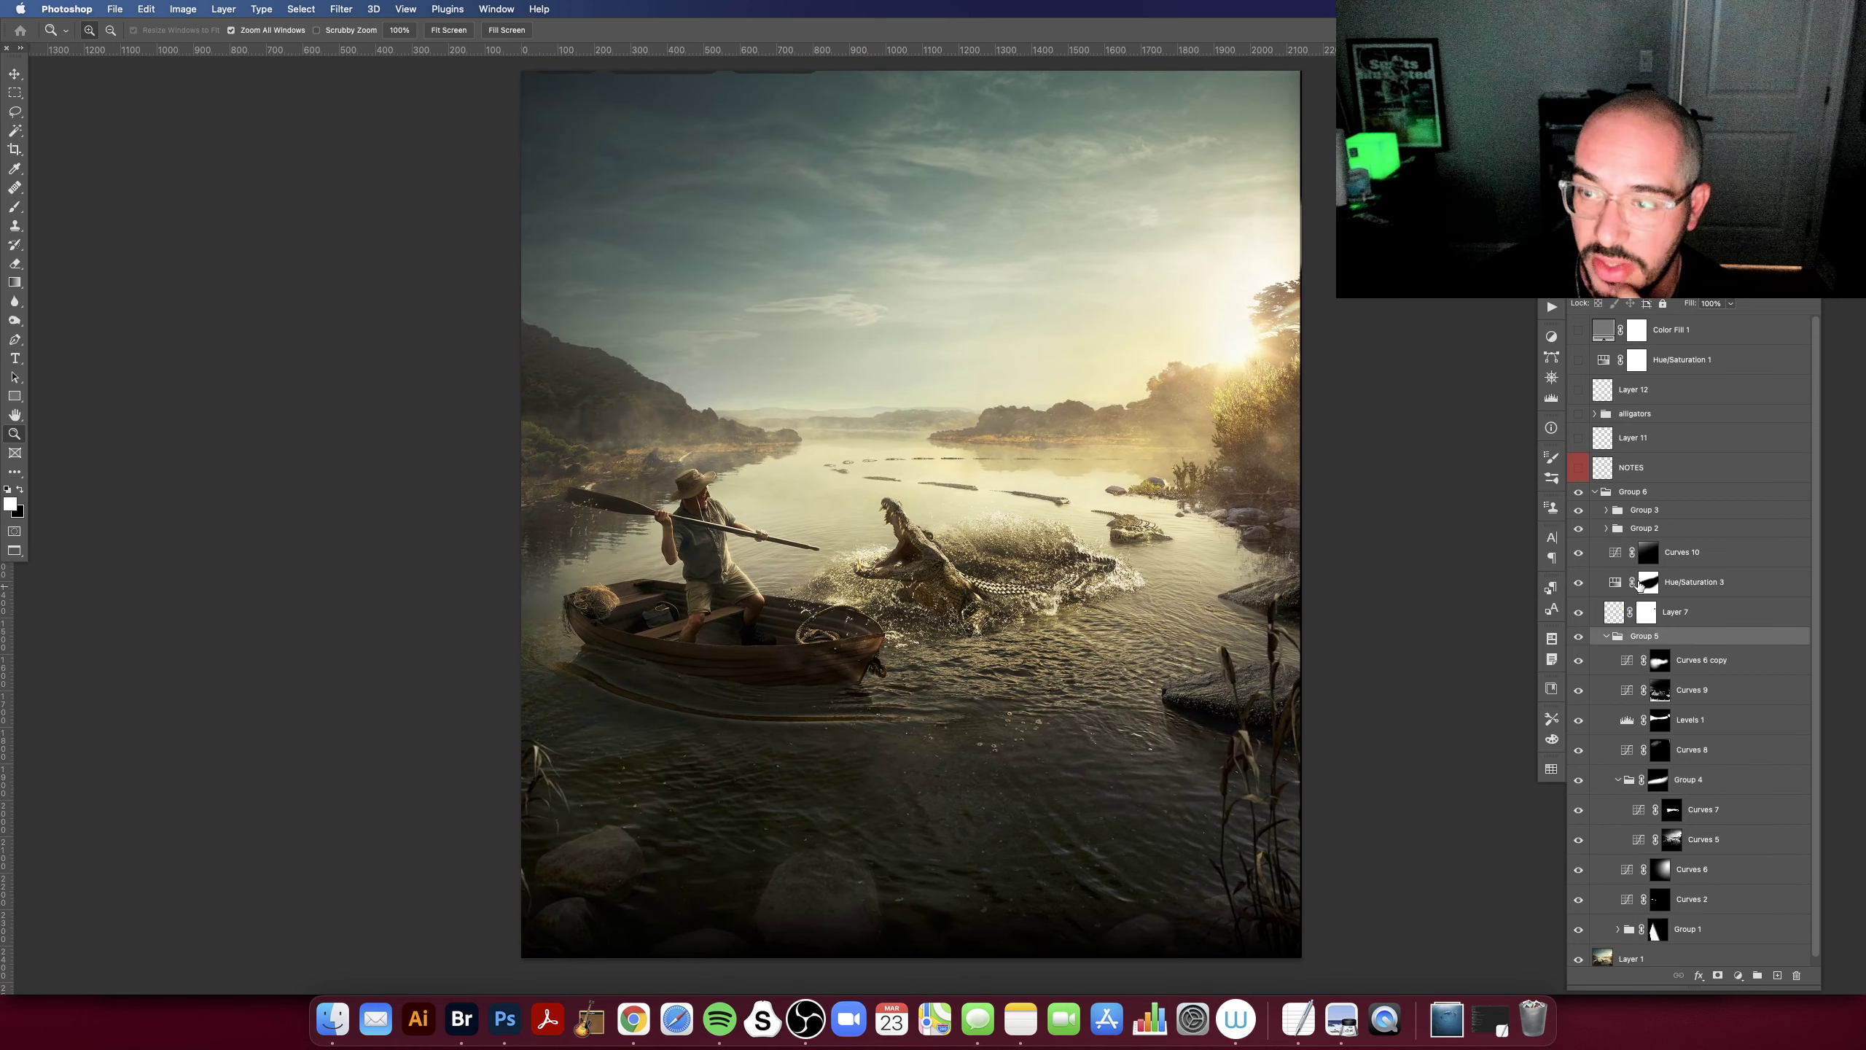
{"action": "left_click", "coordinate": [1594, 491]}
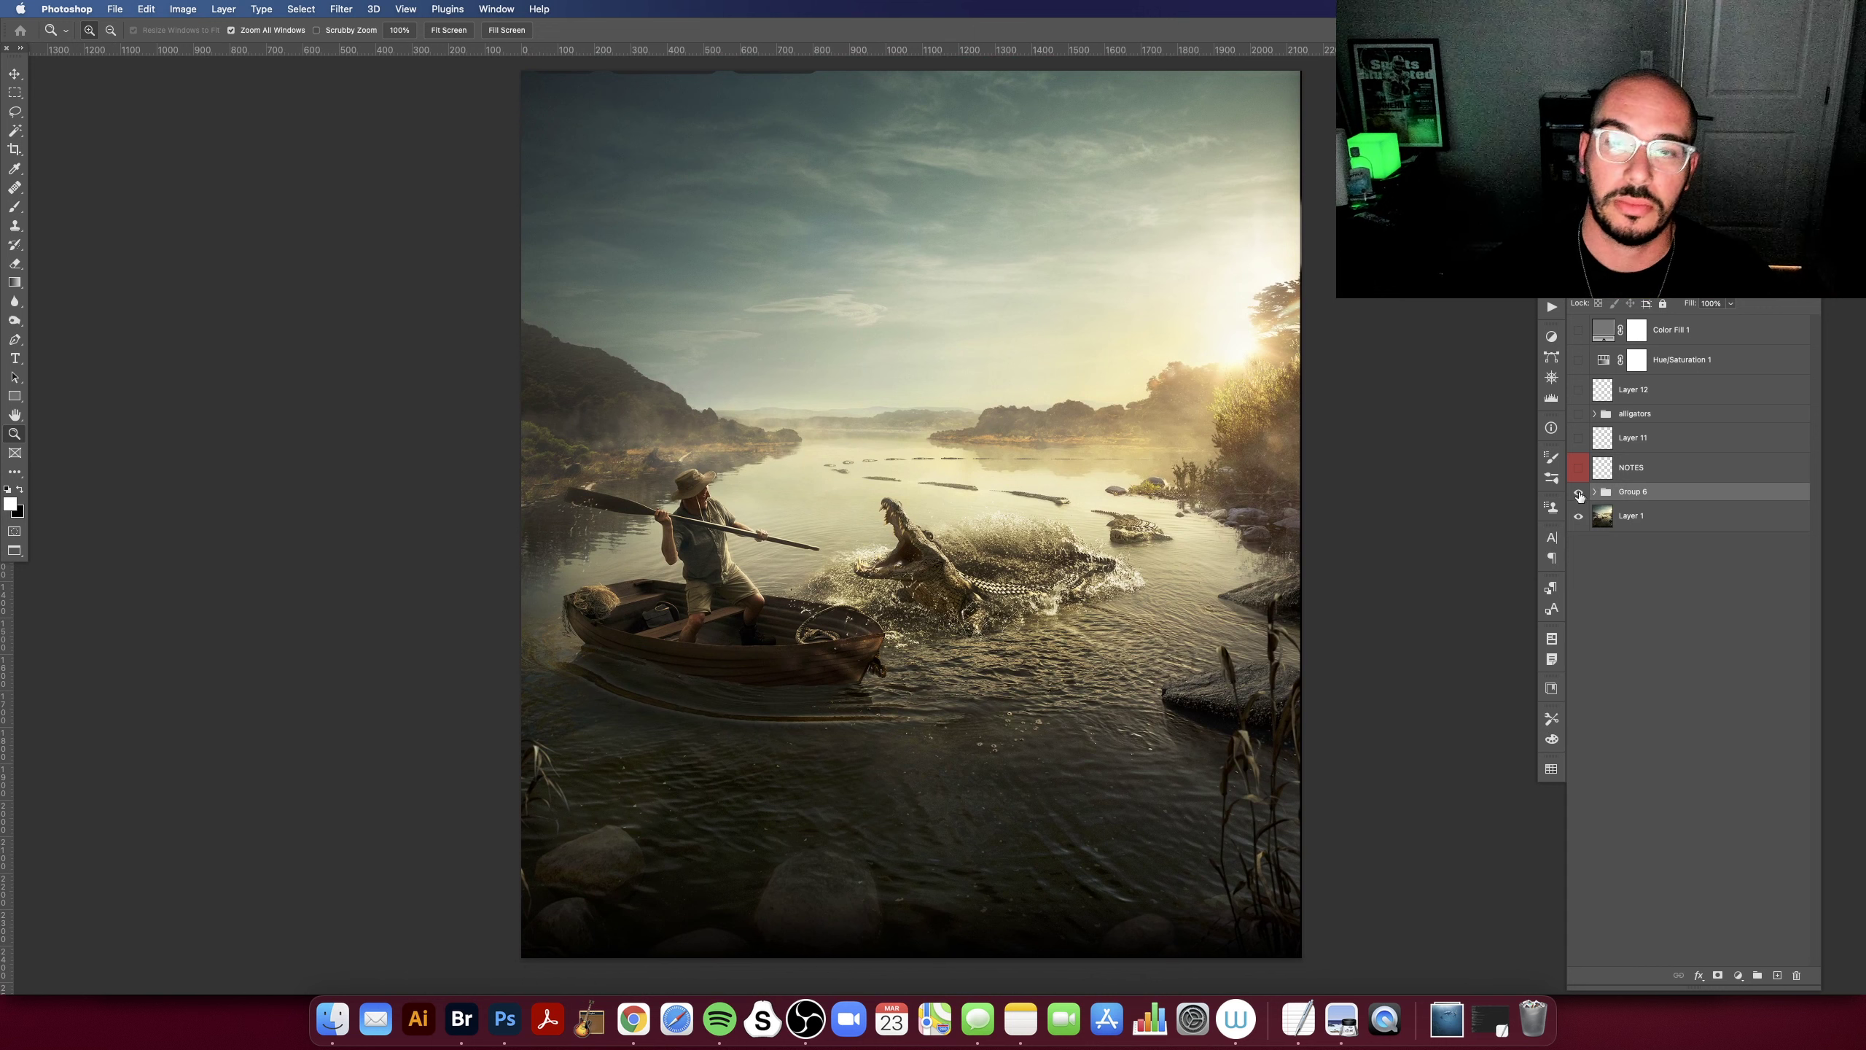
{"action": "left_click", "coordinate": [1578, 493]}
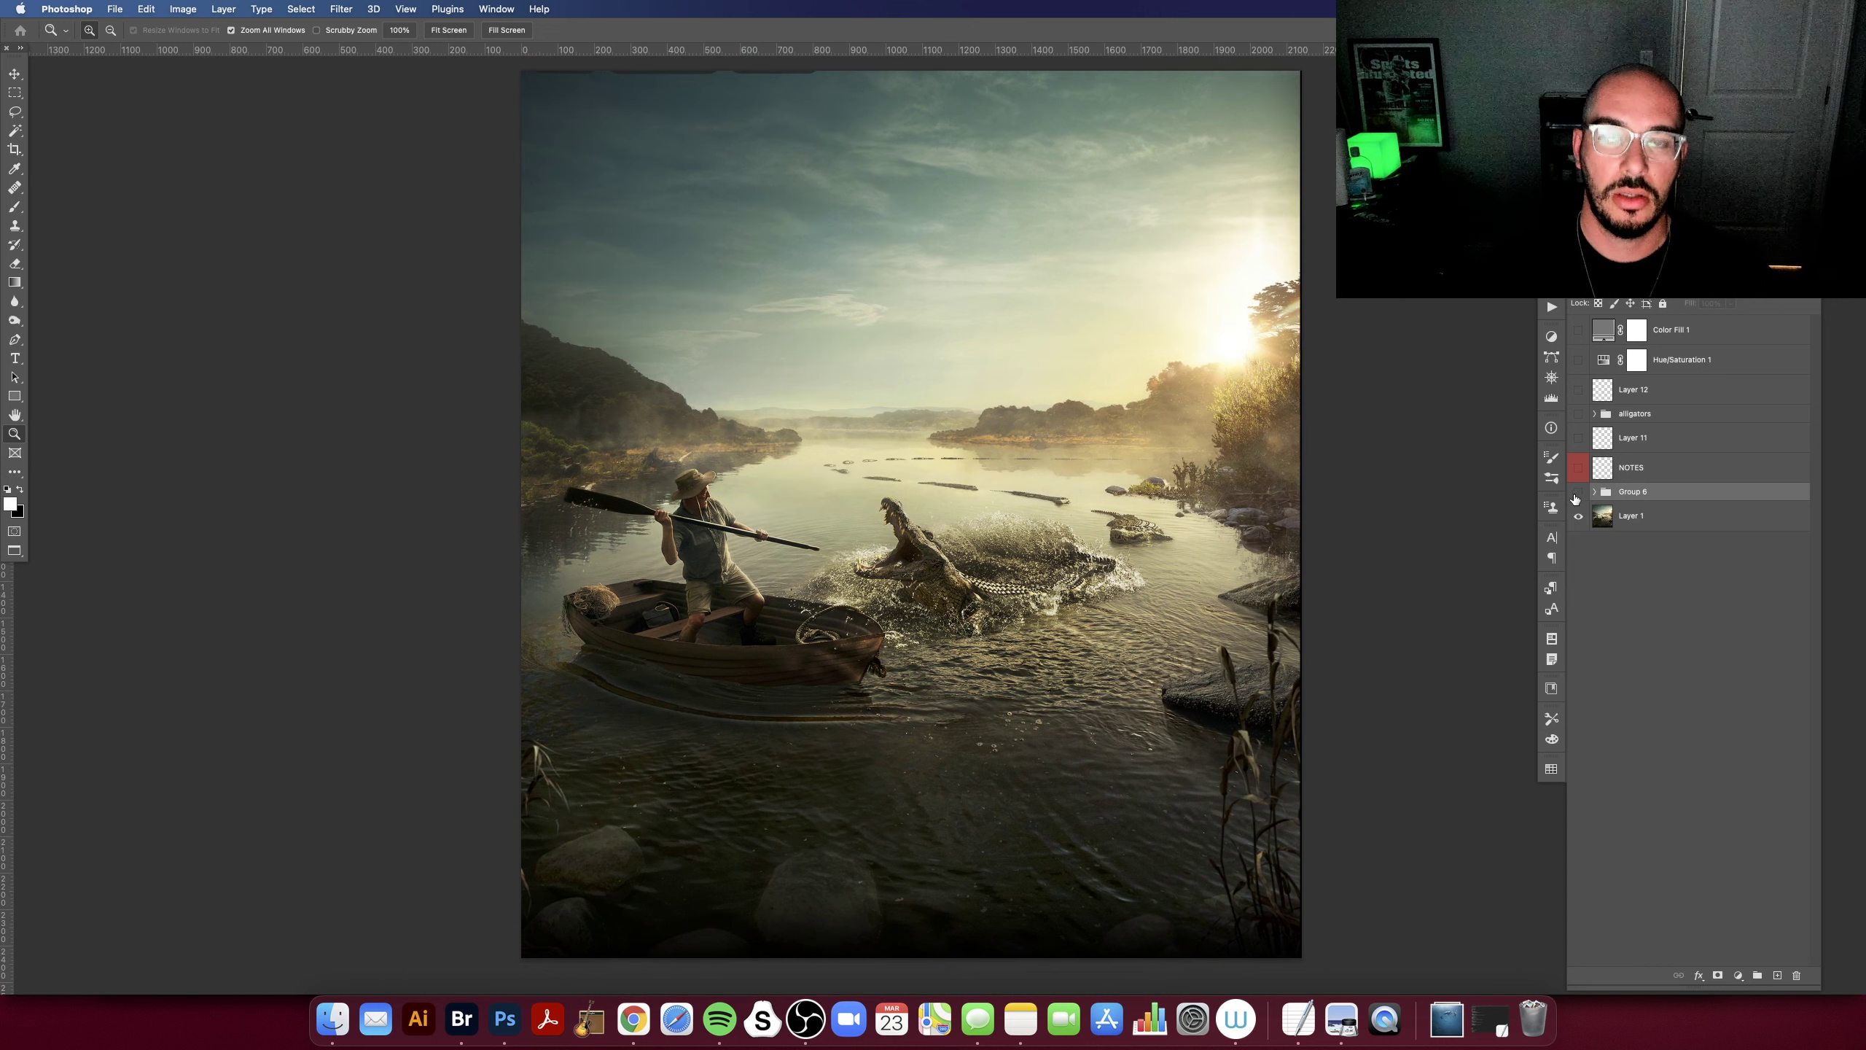
{"action": "key", "text": "super+minus"}
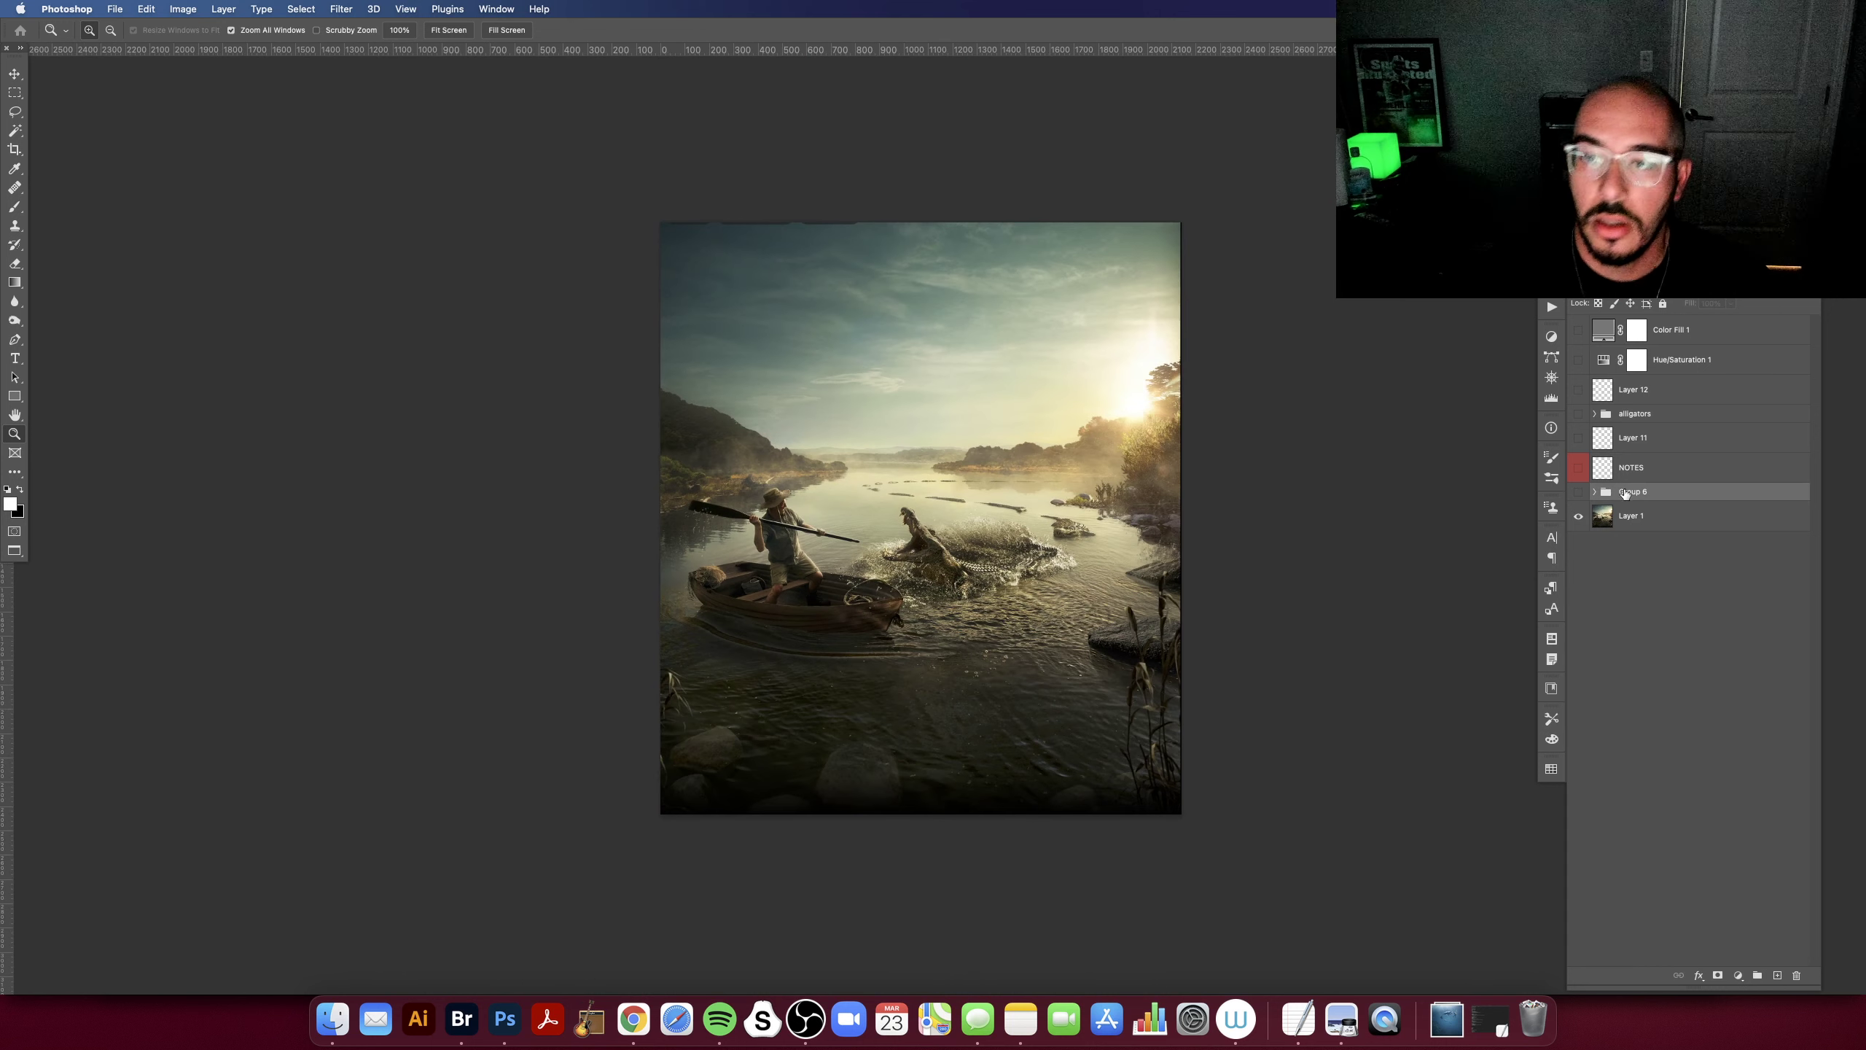
{"action": "left_click", "coordinate": [1579, 494]}
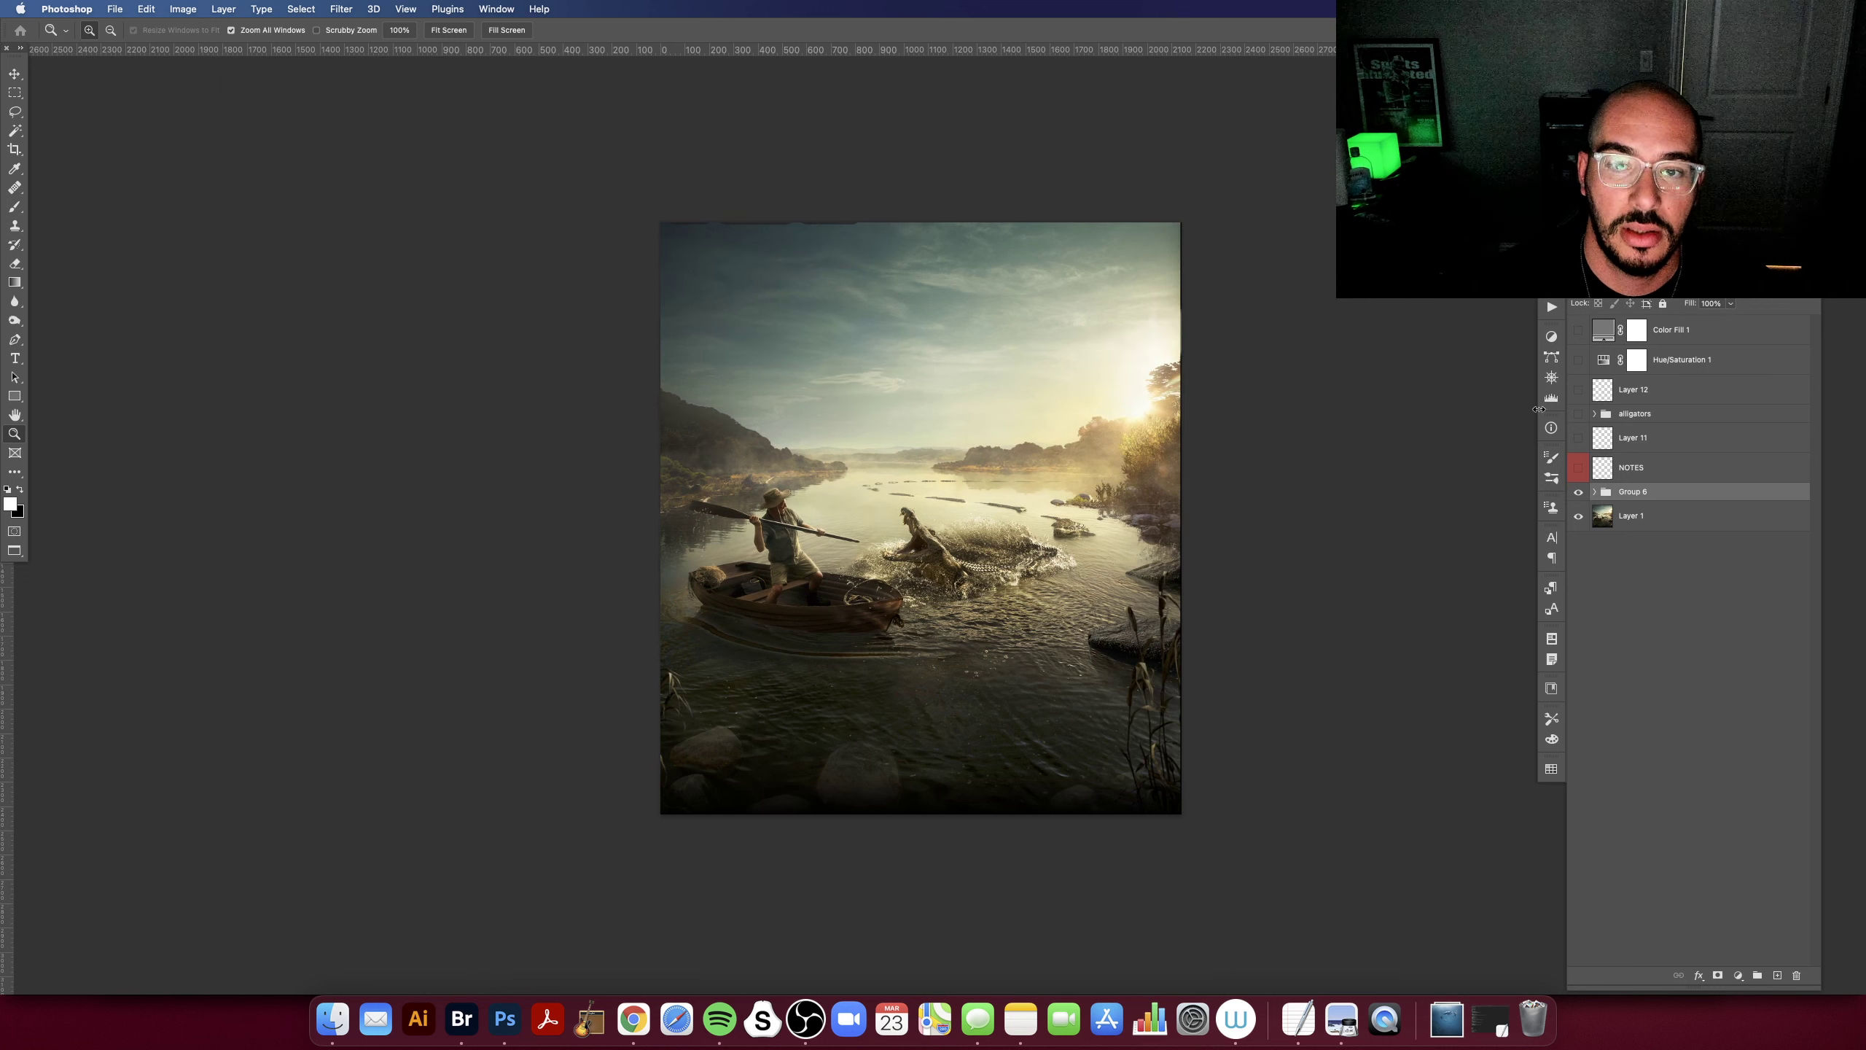
{"action": "scroll", "coordinate": [1130, 476], "scroll_direction": "left", "scroll_amount": 2}
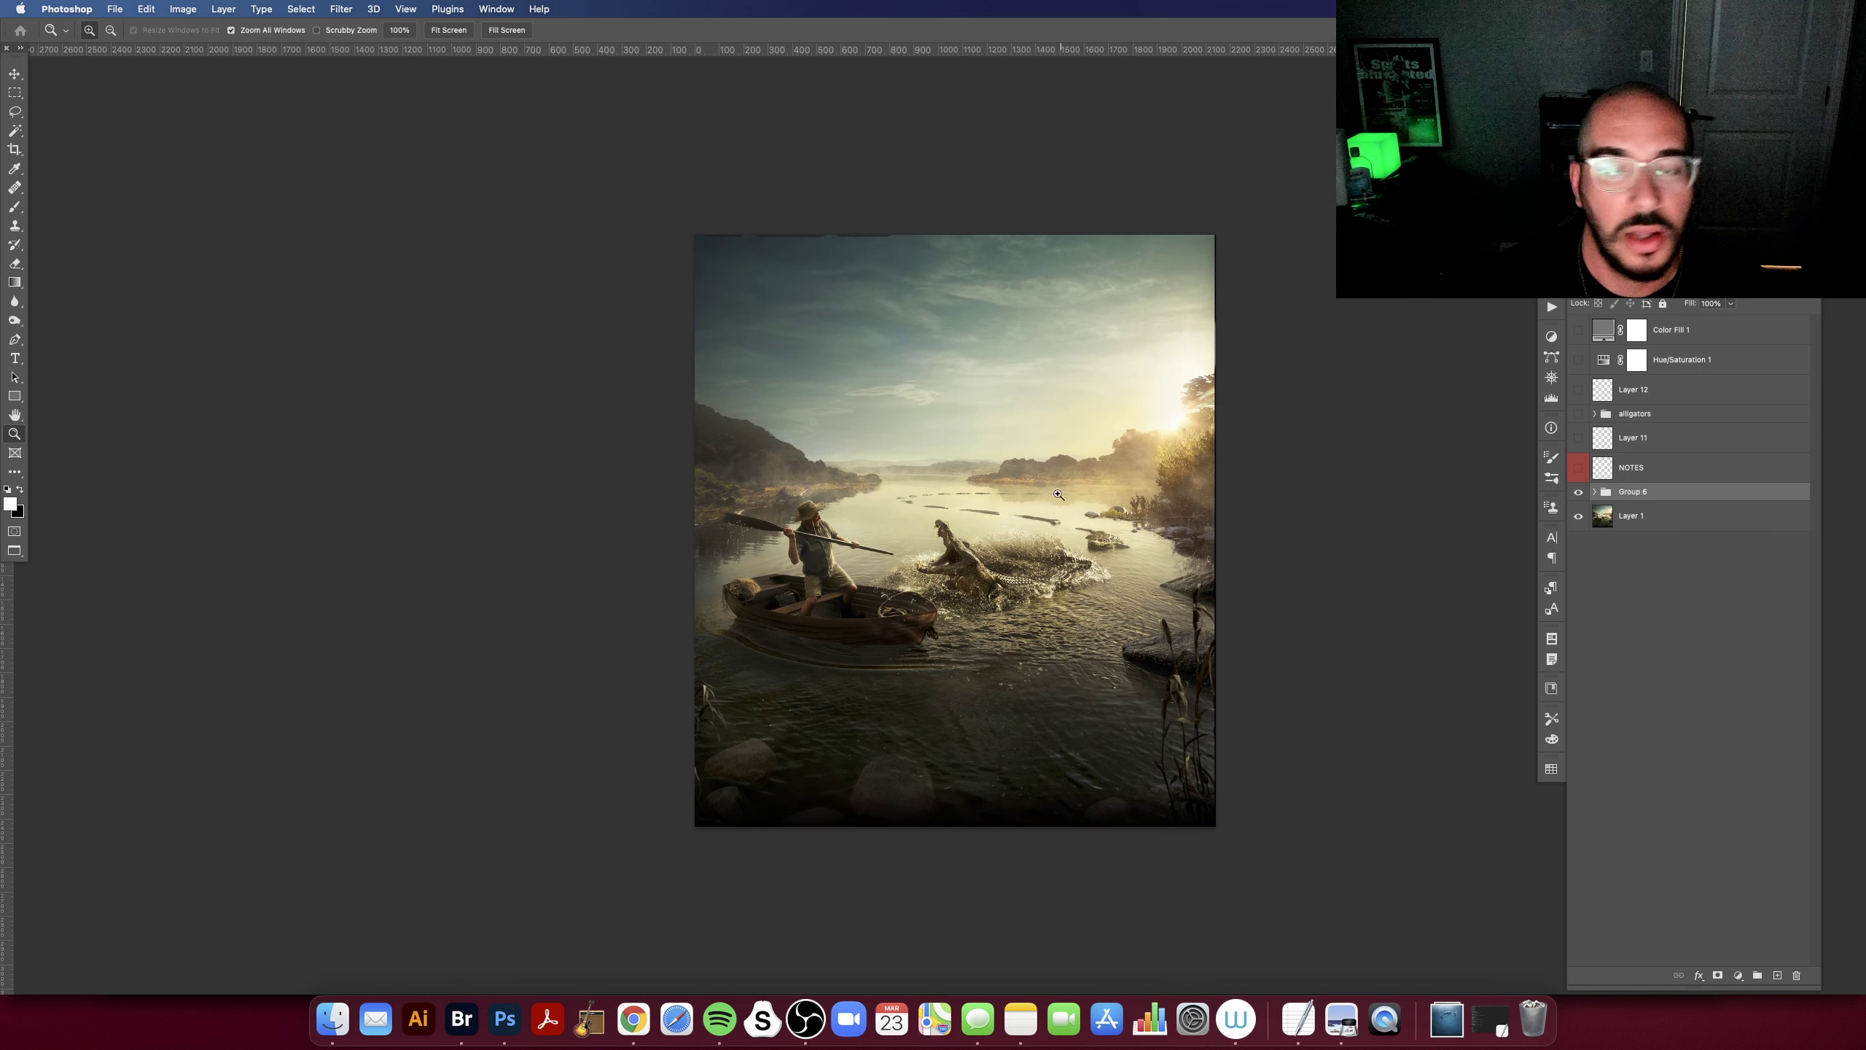
{"action": "scroll", "coordinate": [1058, 494], "scroll_direction": "left", "scroll_amount": 1}
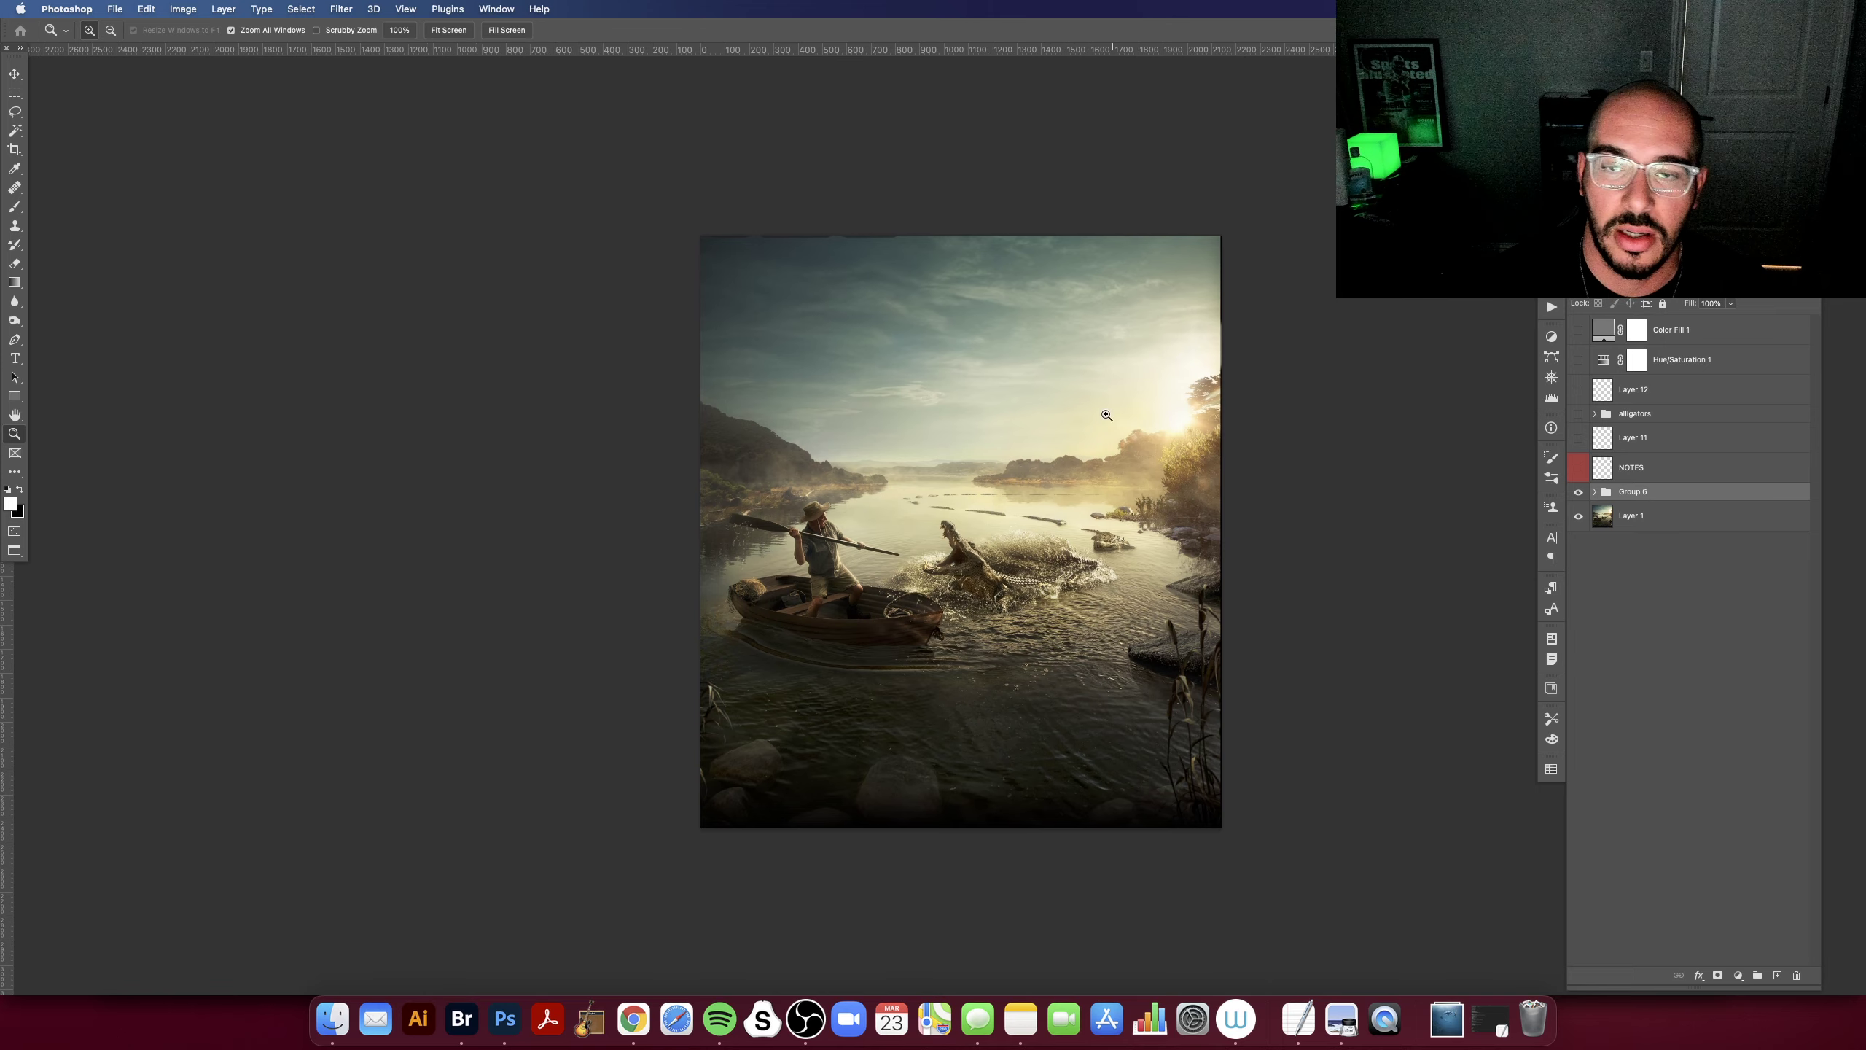
{"action": "scroll", "coordinate": [1098, 424], "scroll_direction": "left", "scroll_amount": 1}
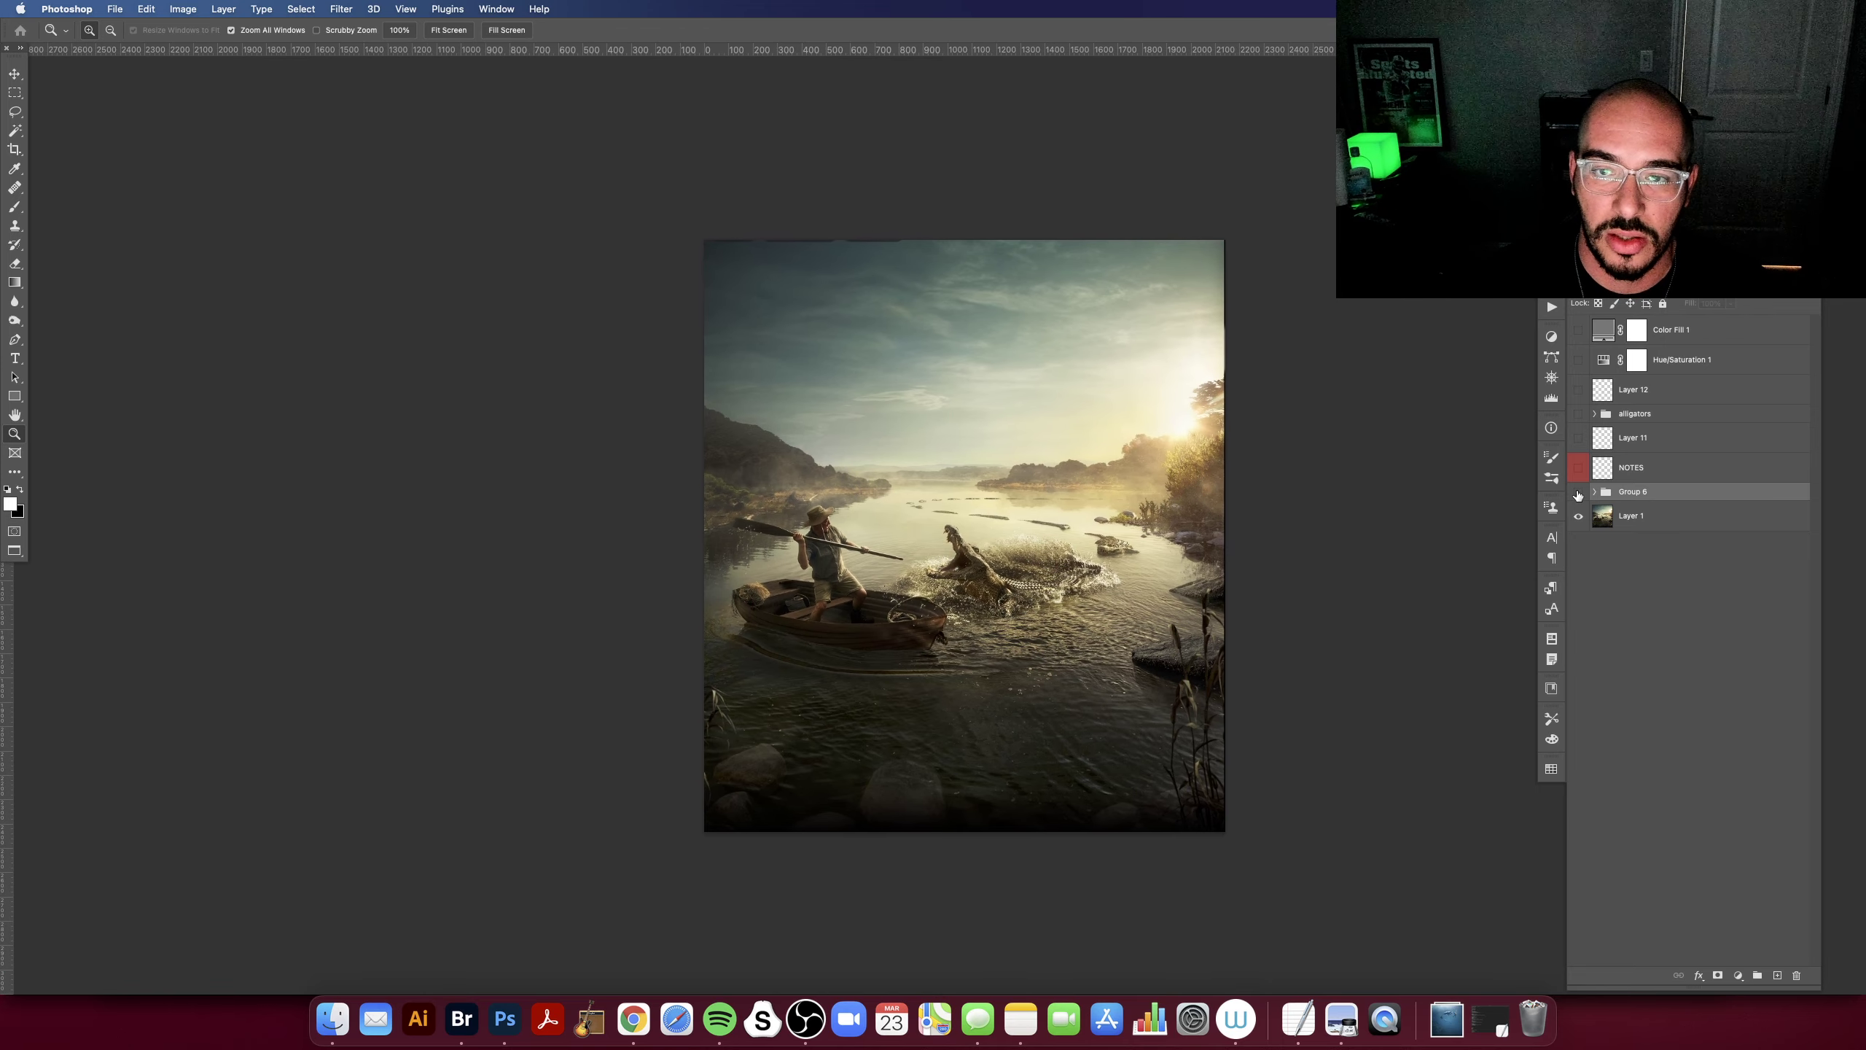
{"action": "left_click", "coordinate": [1578, 495]}
{"action": "left_click", "coordinate": [1578, 494]}
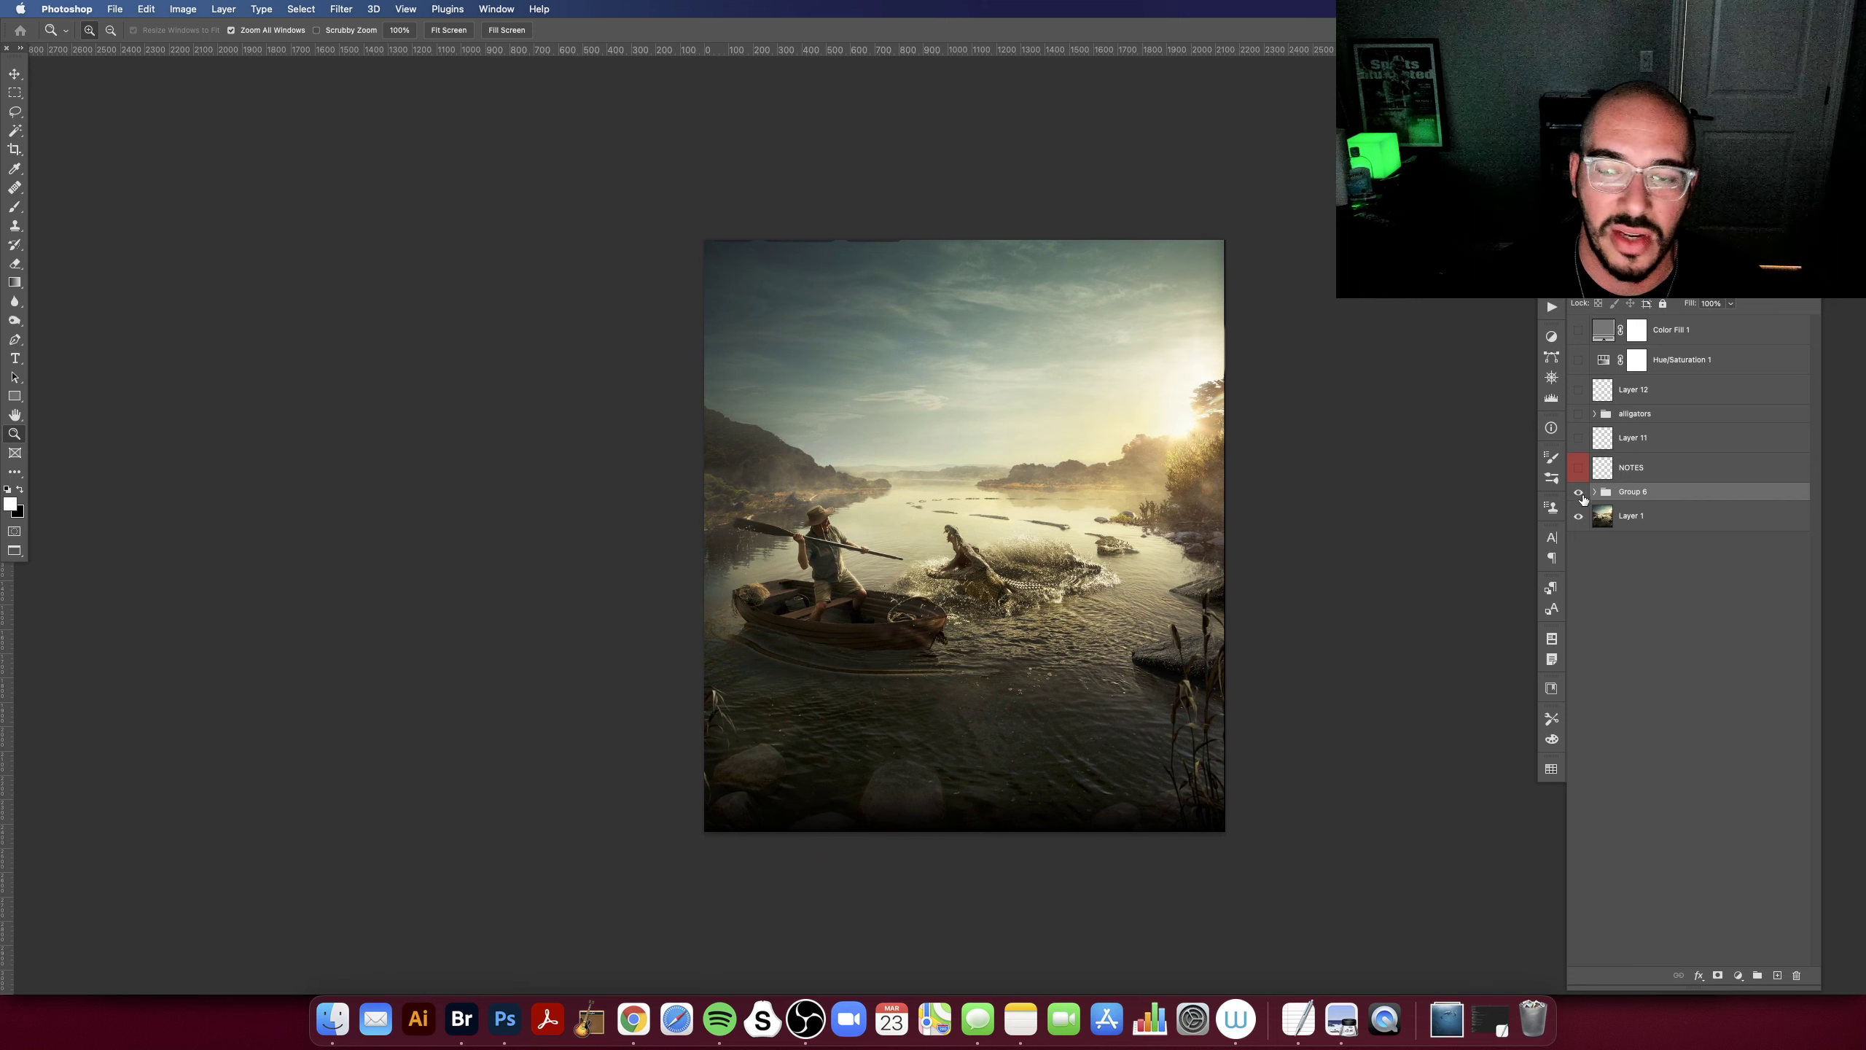
{"action": "left_click", "coordinate": [1118, 499]}
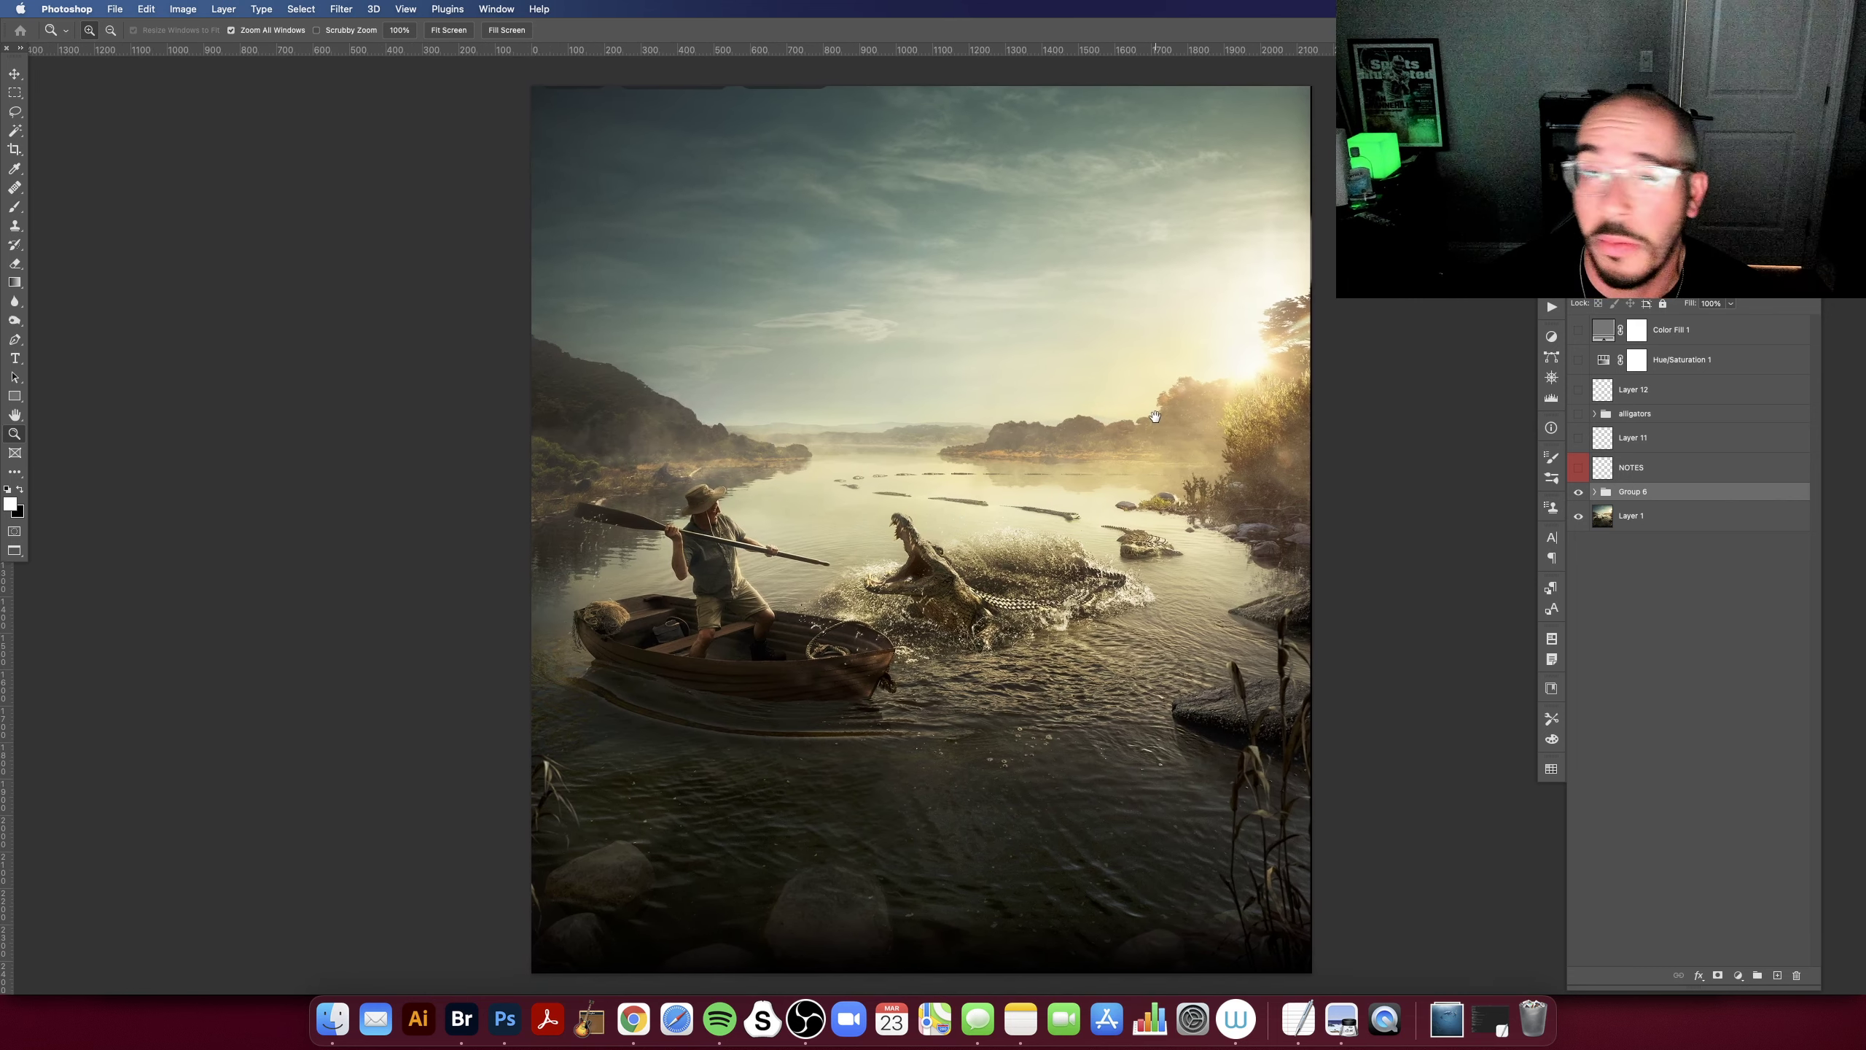
{"action": "left_click", "coordinate": [1579, 494]}
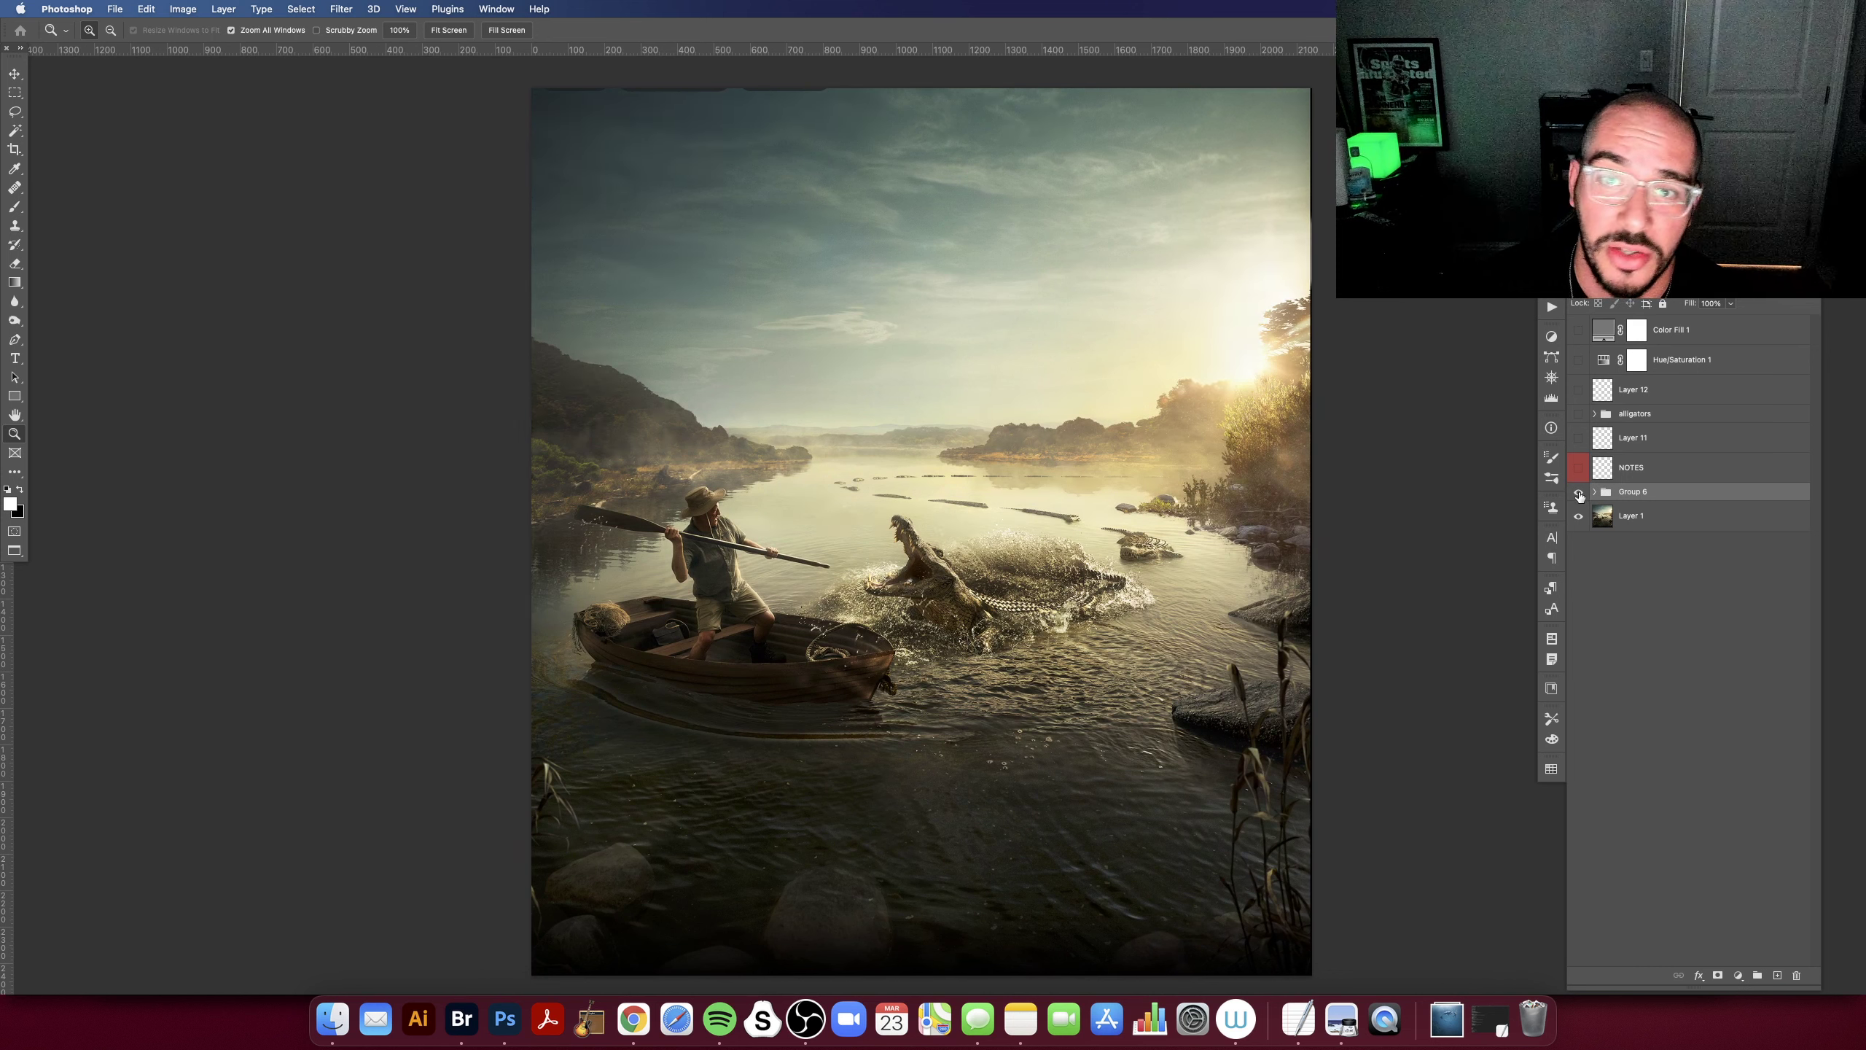
{"action": "left_click", "coordinate": [1579, 495]}
{"action": "left_click", "coordinate": [1580, 495]}
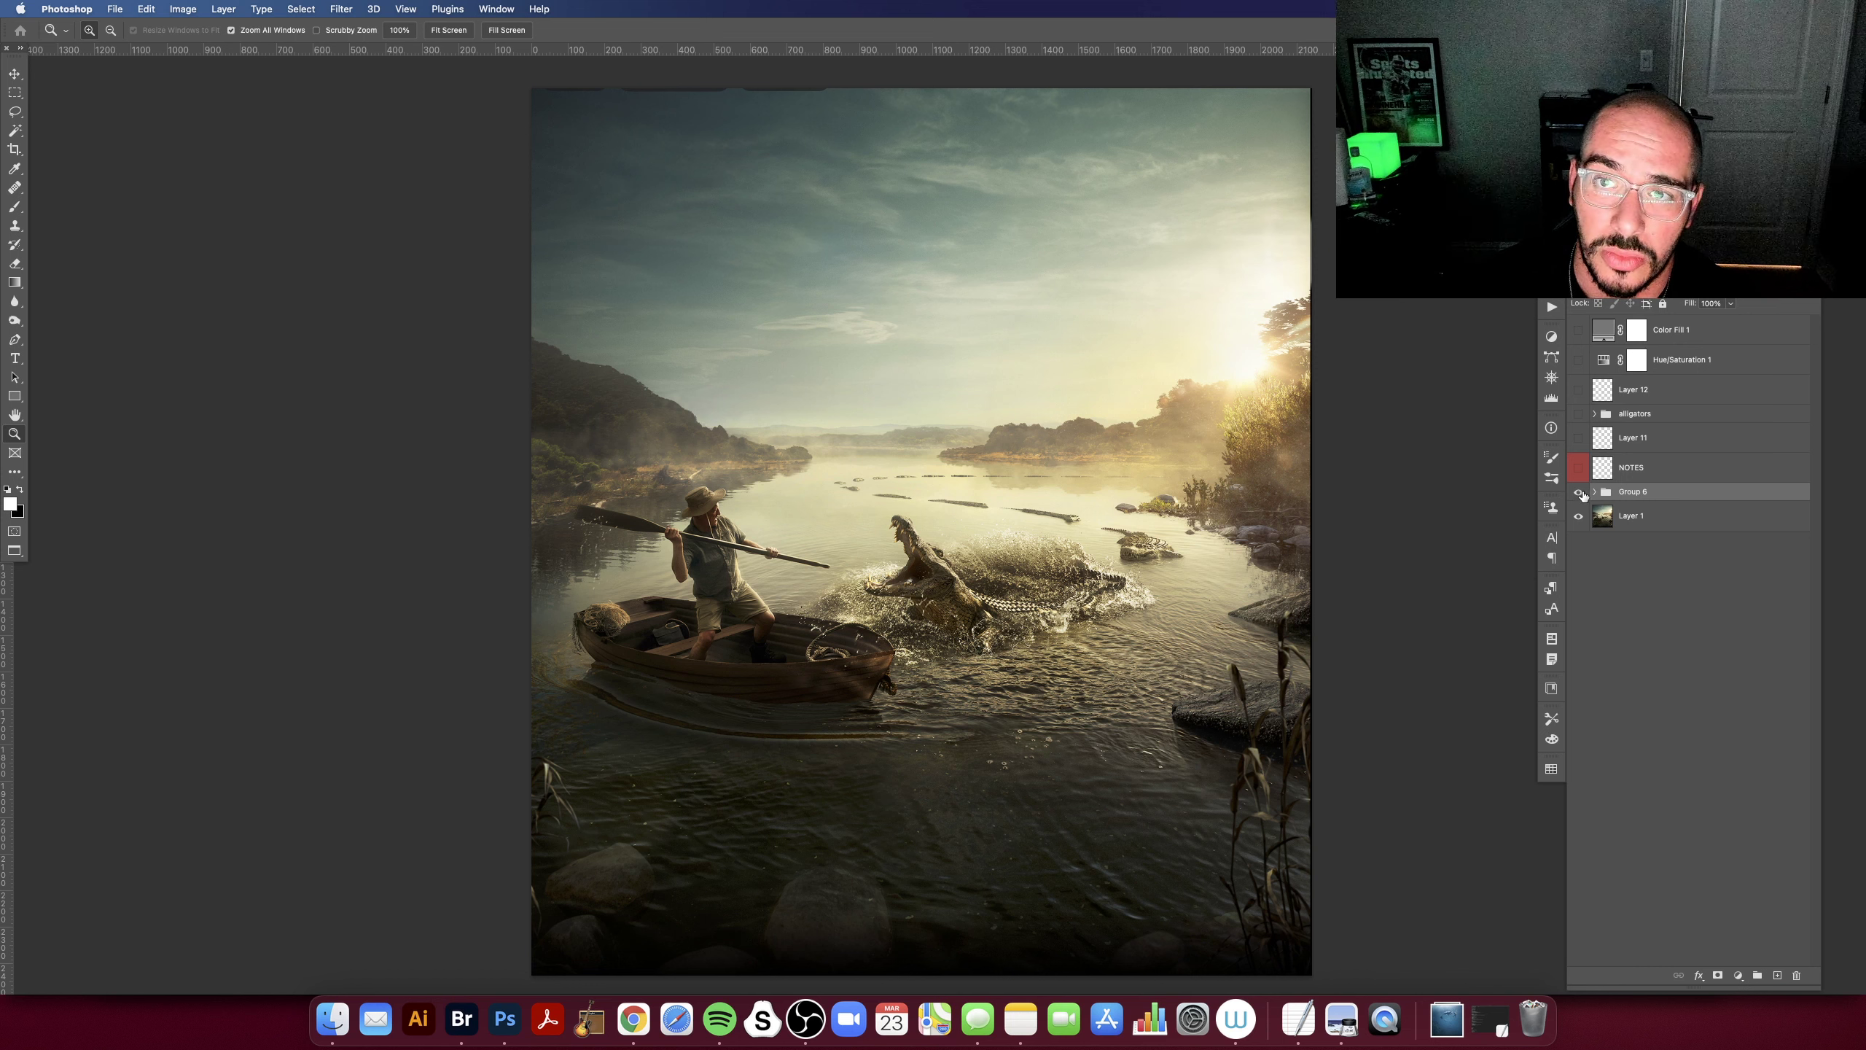
{"action": "left_click", "coordinate": [1578, 494]}
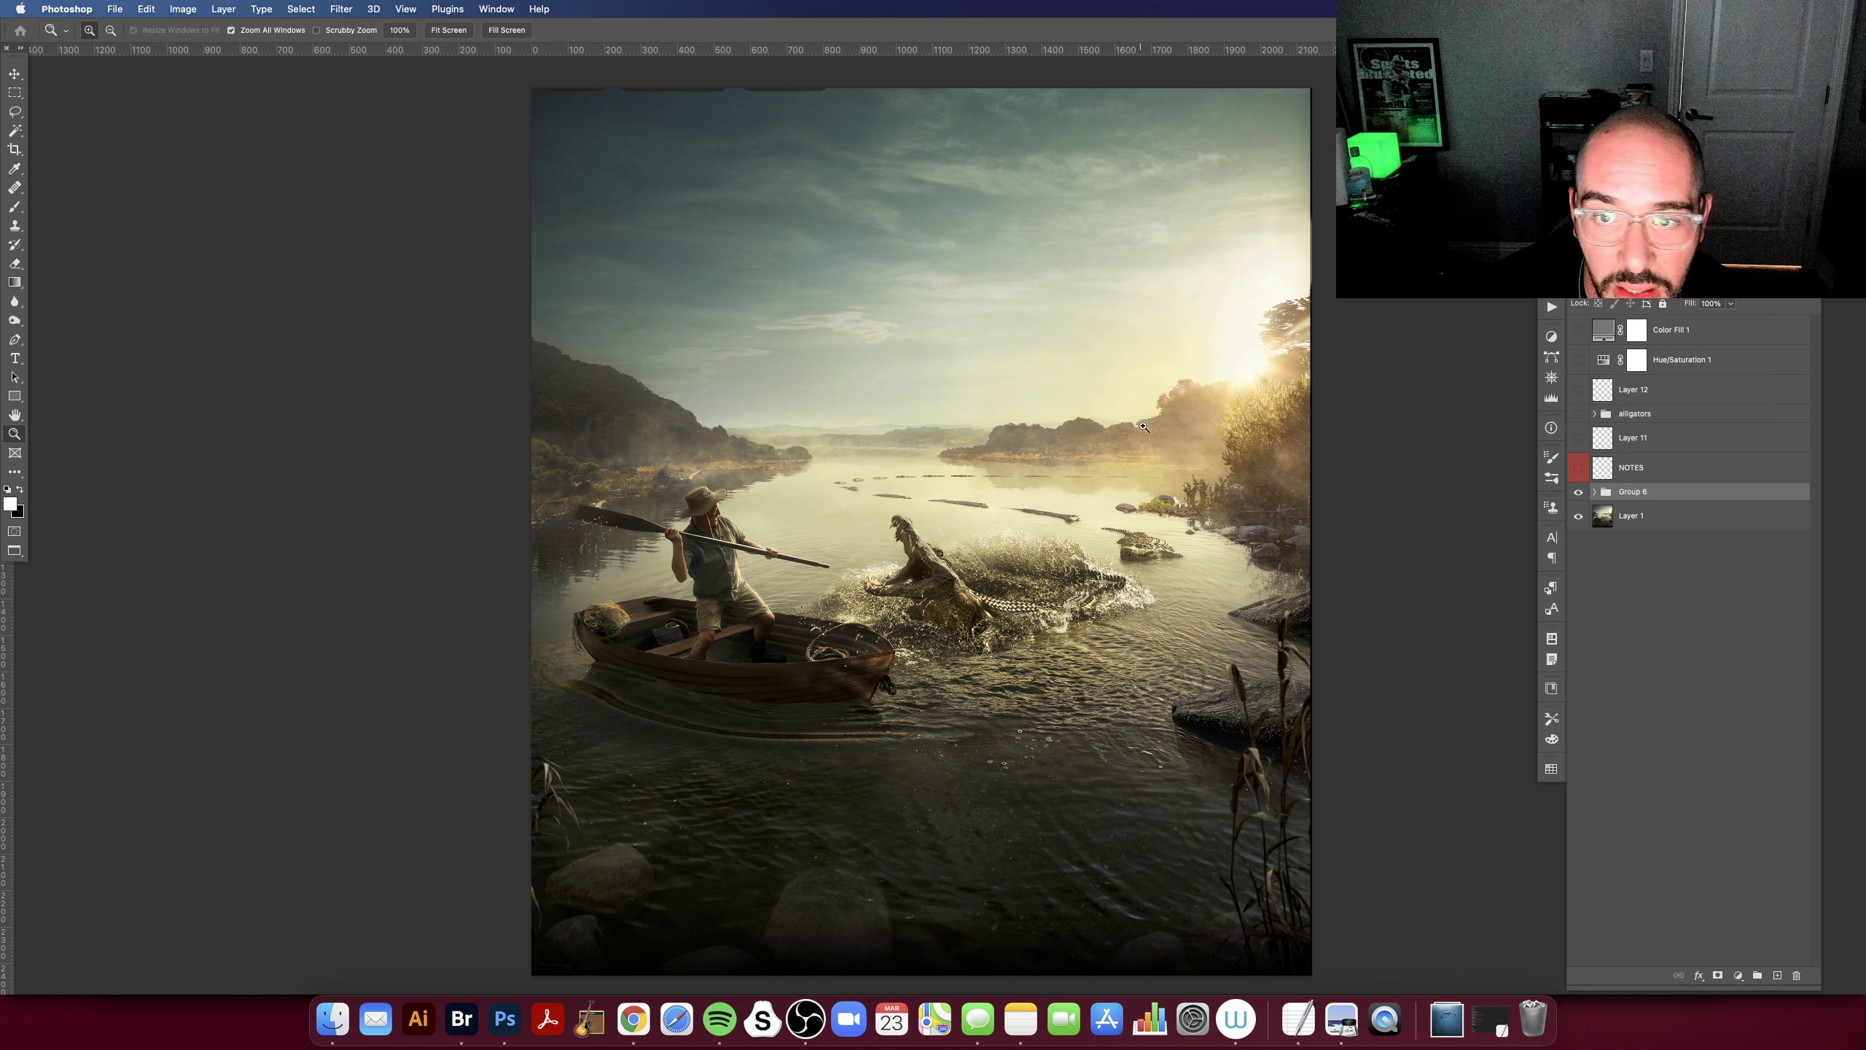
{"action": "left_click", "coordinate": [1578, 493]}
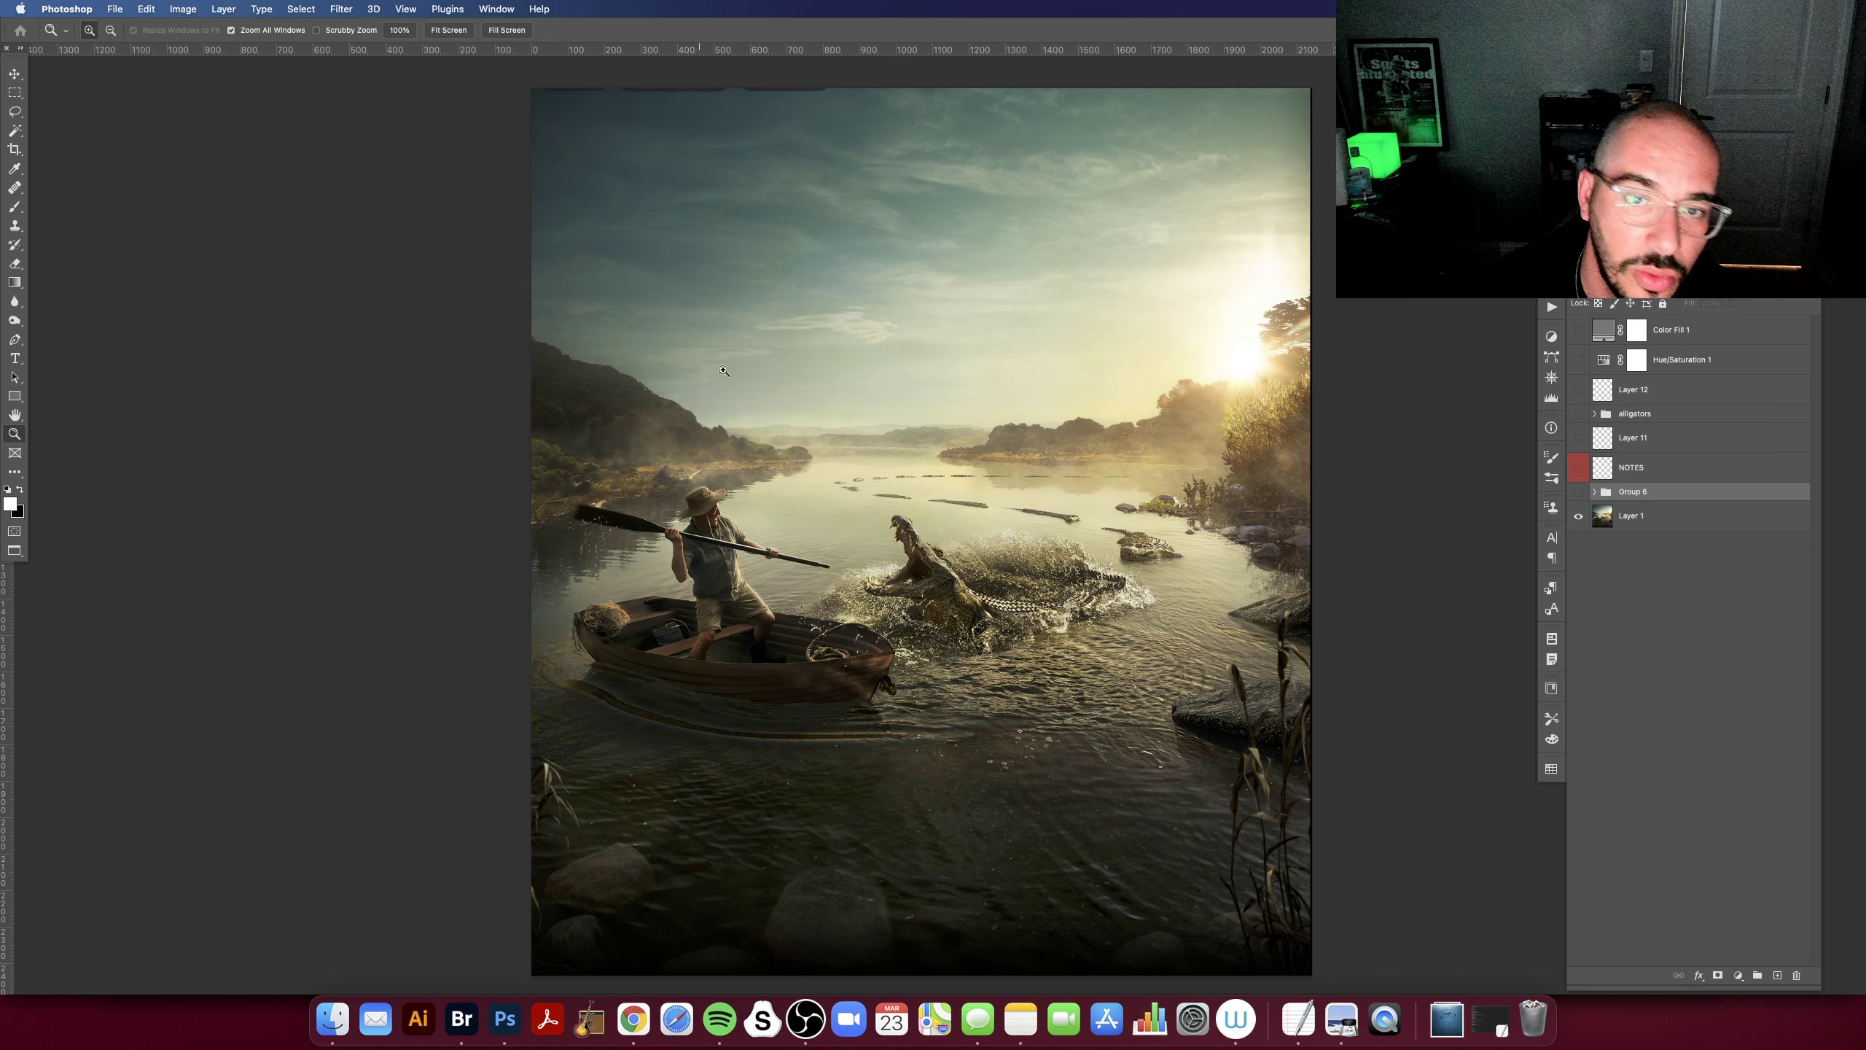
{"action": "left_click", "coordinate": [1578, 494]}
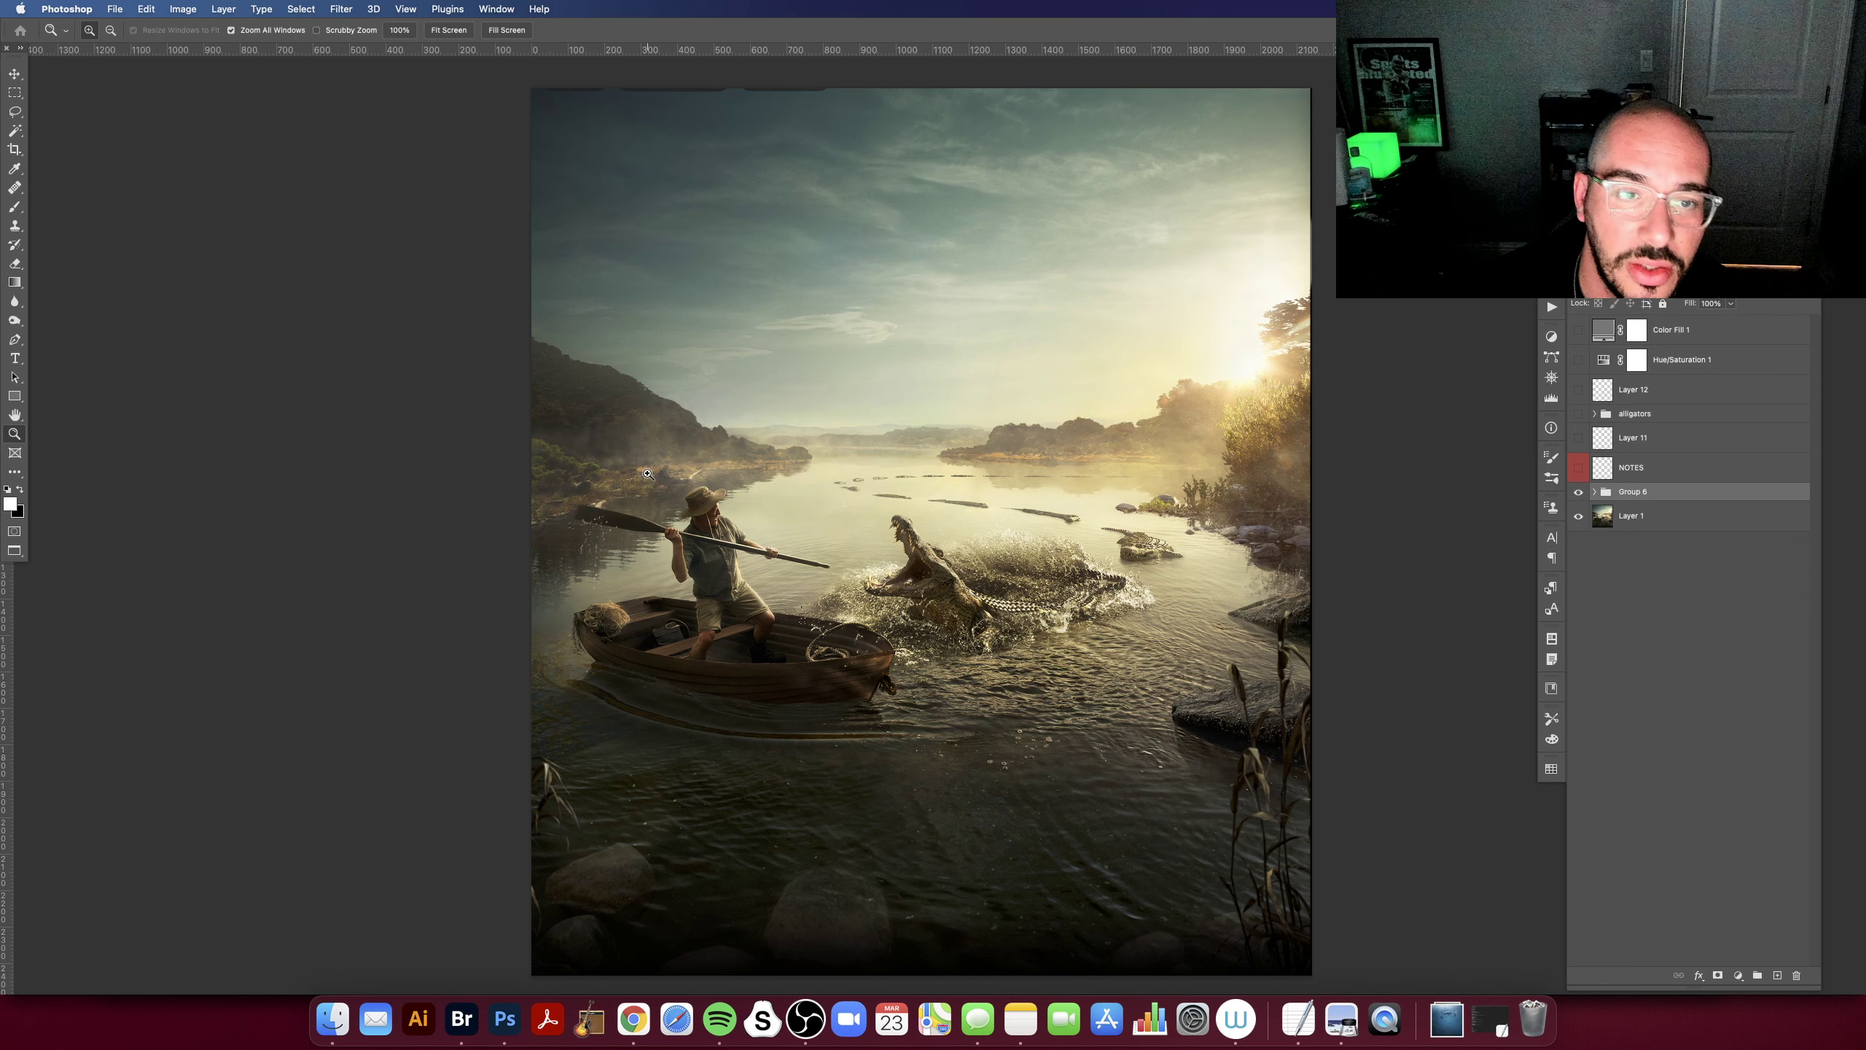
{"action": "scroll", "coordinate": [646, 482], "scroll_direction": "right", "scroll_amount": 3}
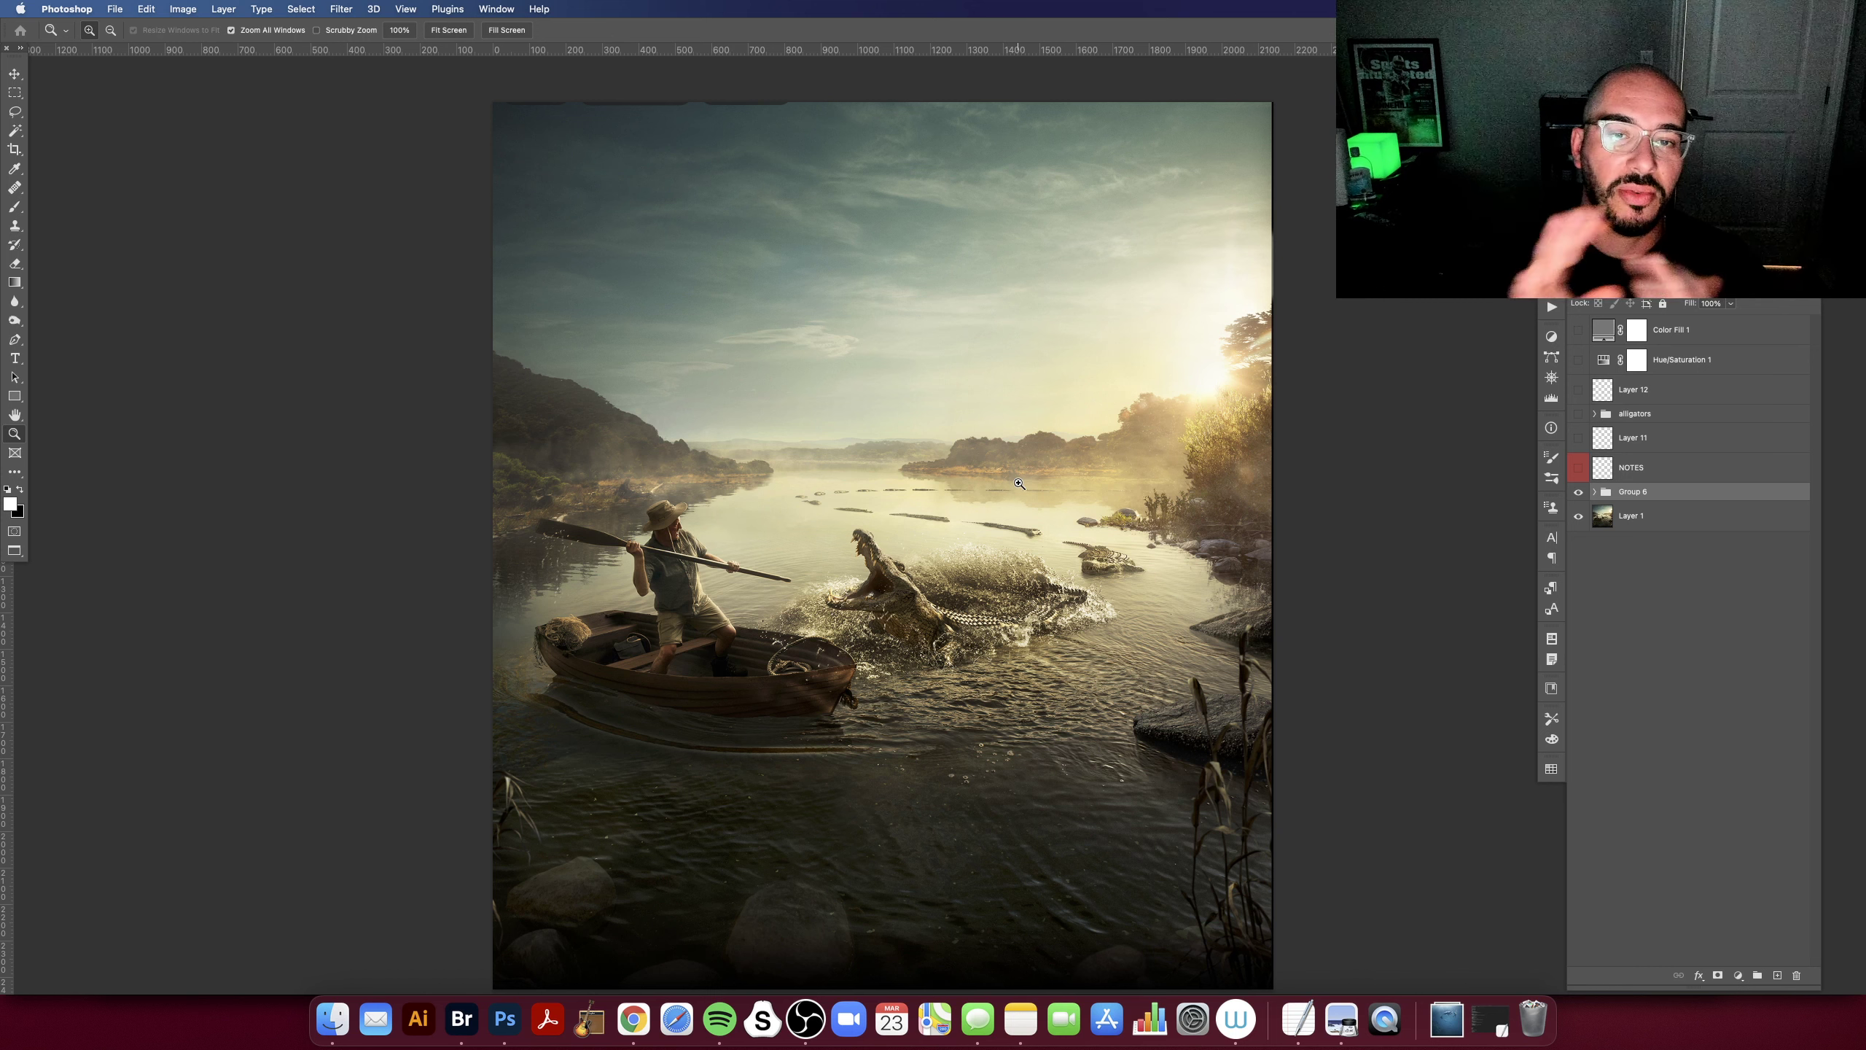
{"action": "scroll", "coordinate": [954, 484], "scroll_direction": "left", "scroll_amount": 3}
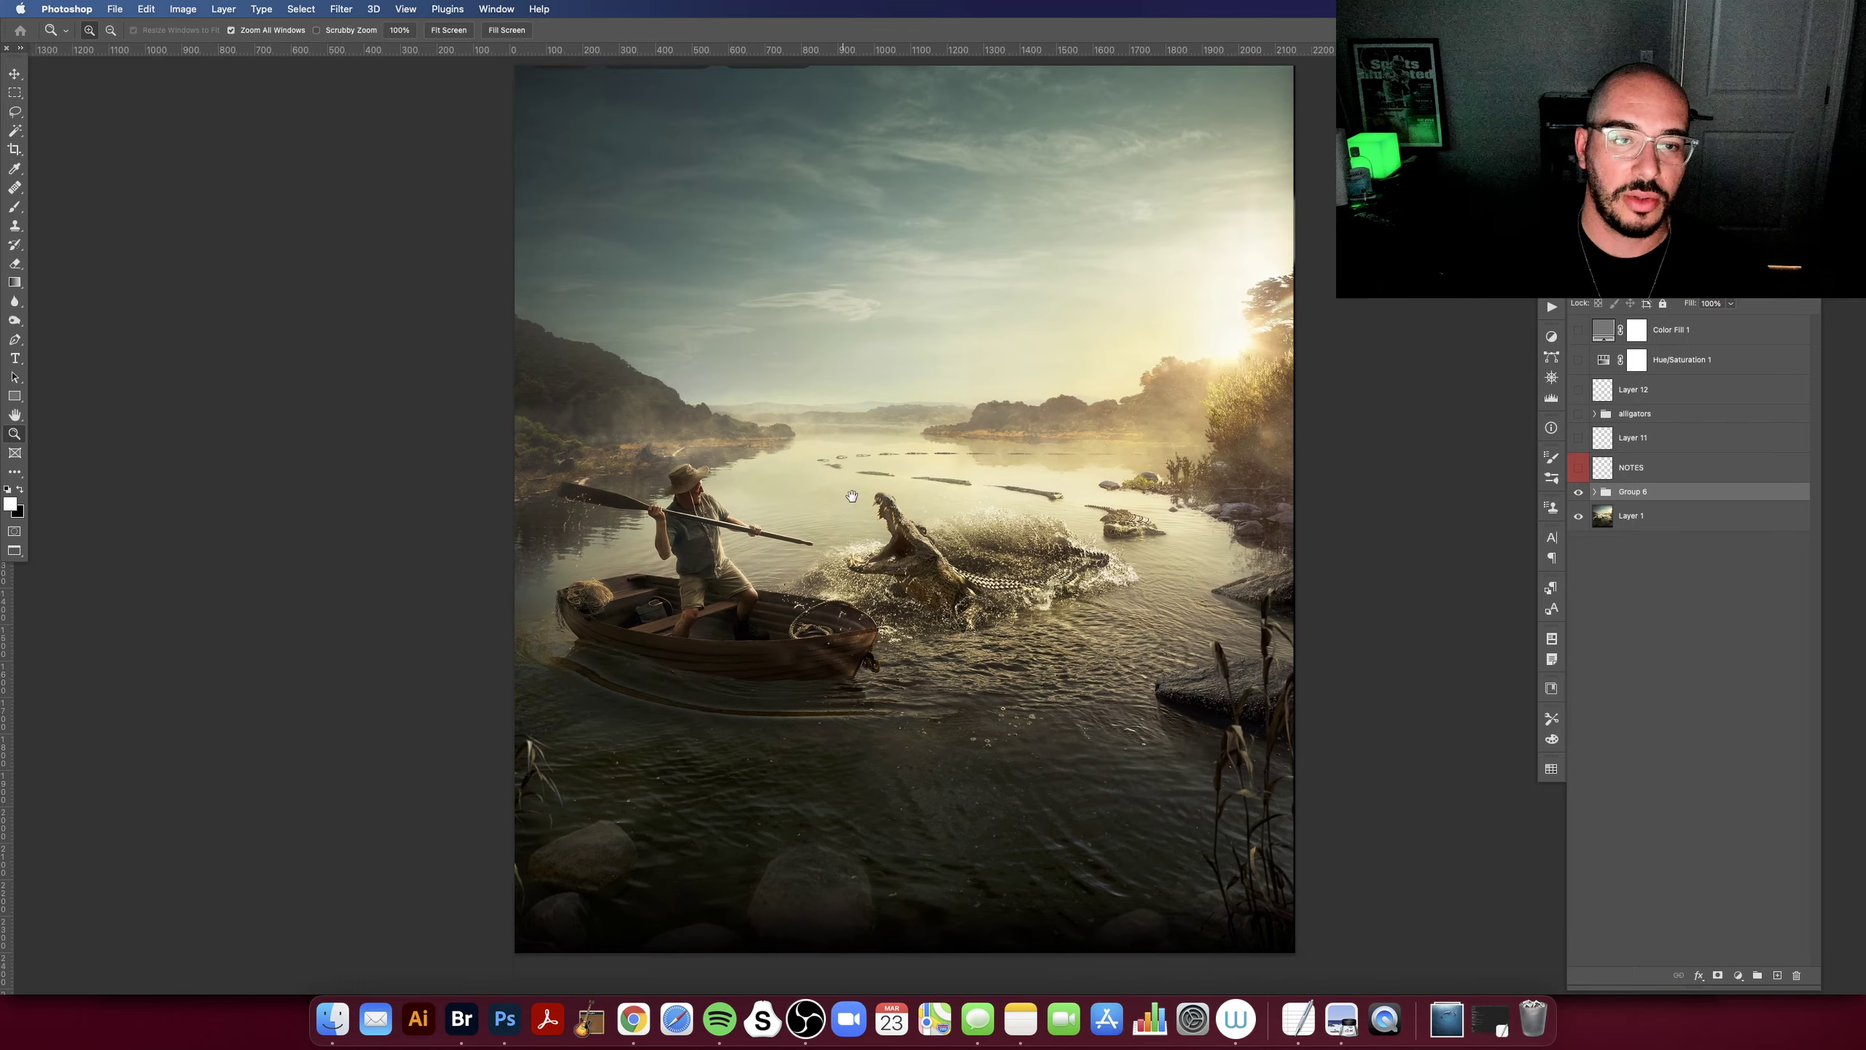
{"action": "scroll", "coordinate": [918, 485], "scroll_direction": "down", "scroll_amount": 2}
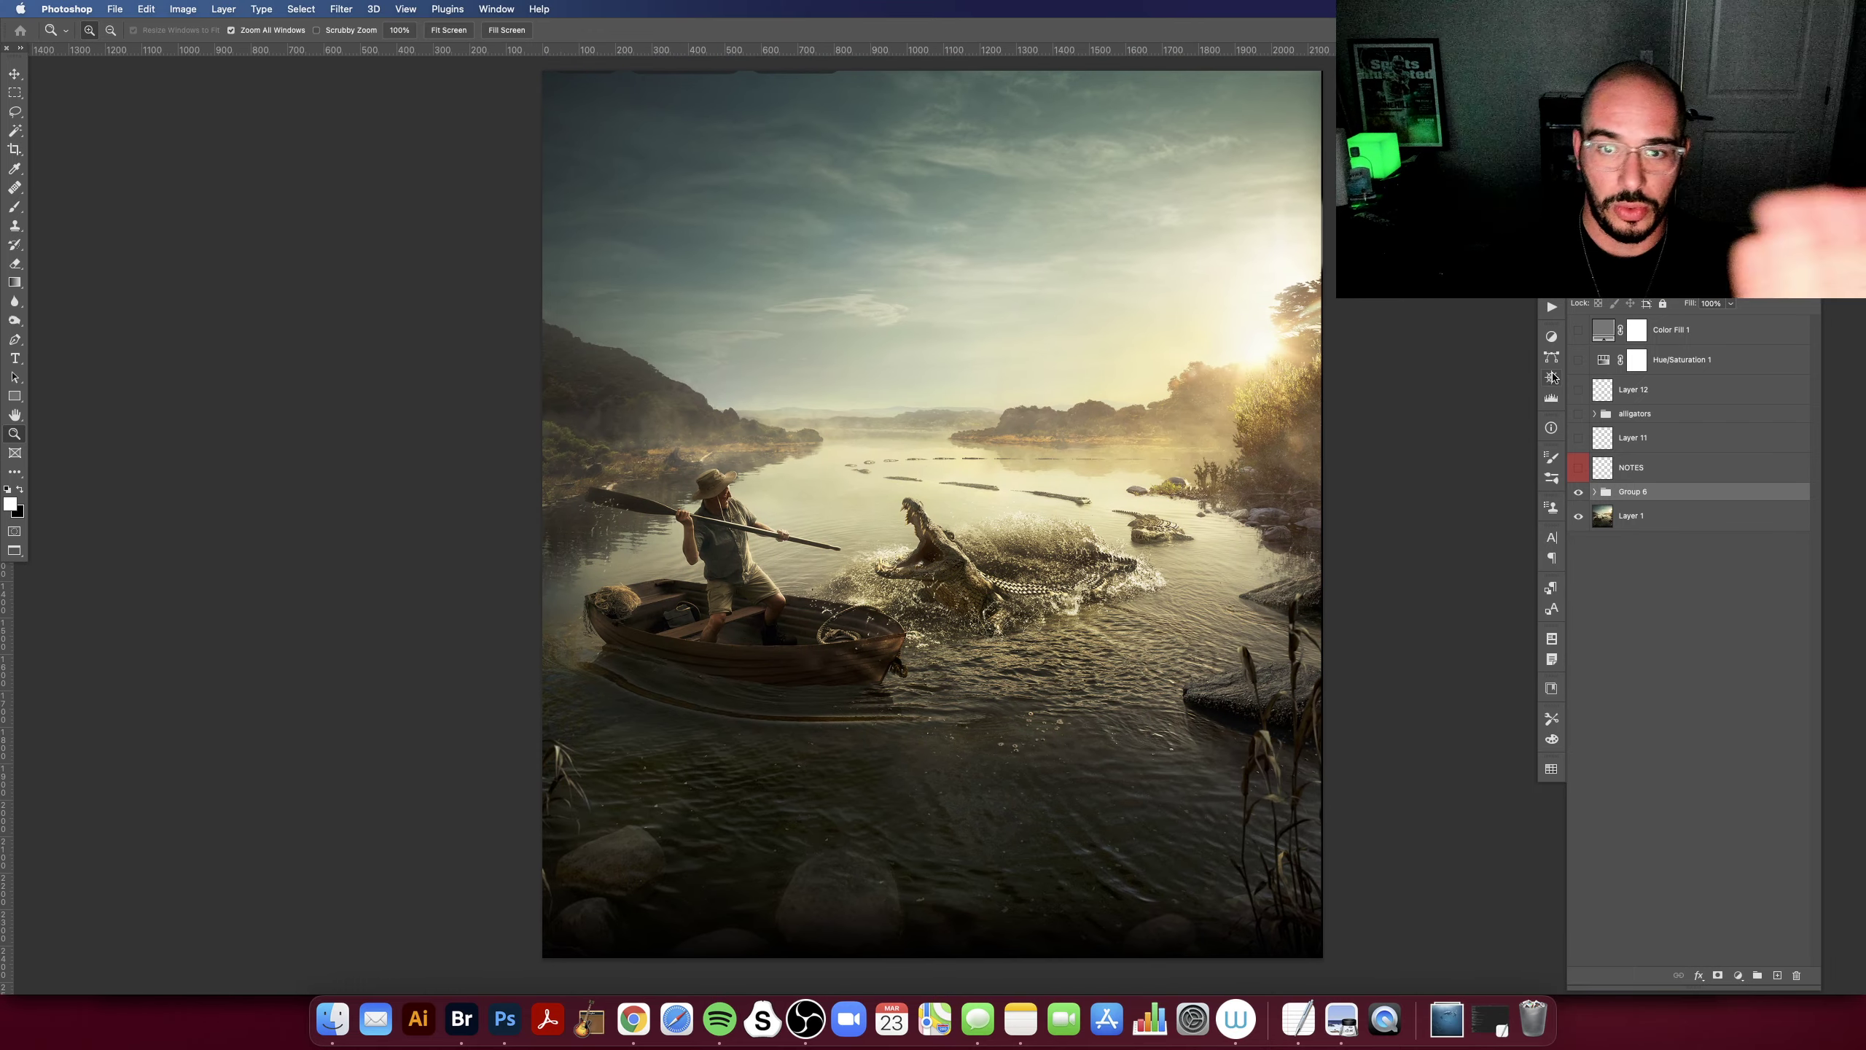
{"action": "left_click", "coordinate": [1578, 492]}
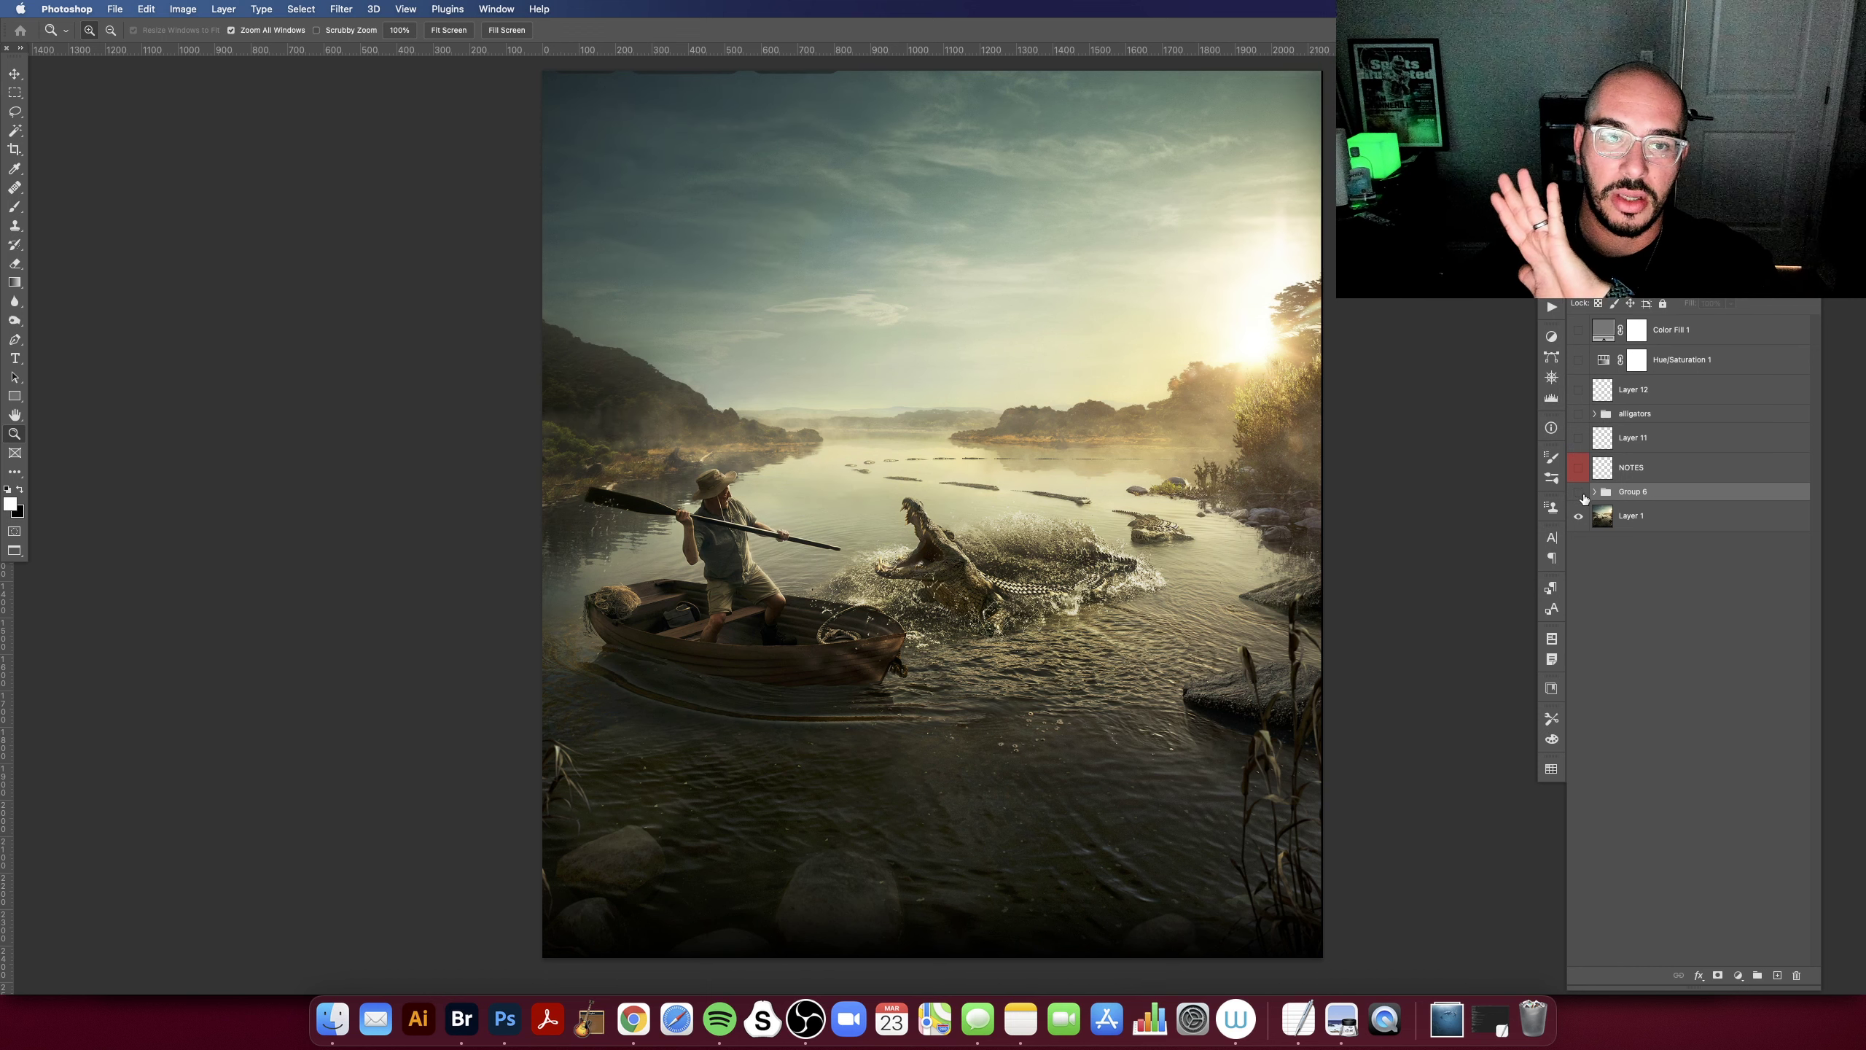
{"action": "left_click", "coordinate": [1578, 492]}
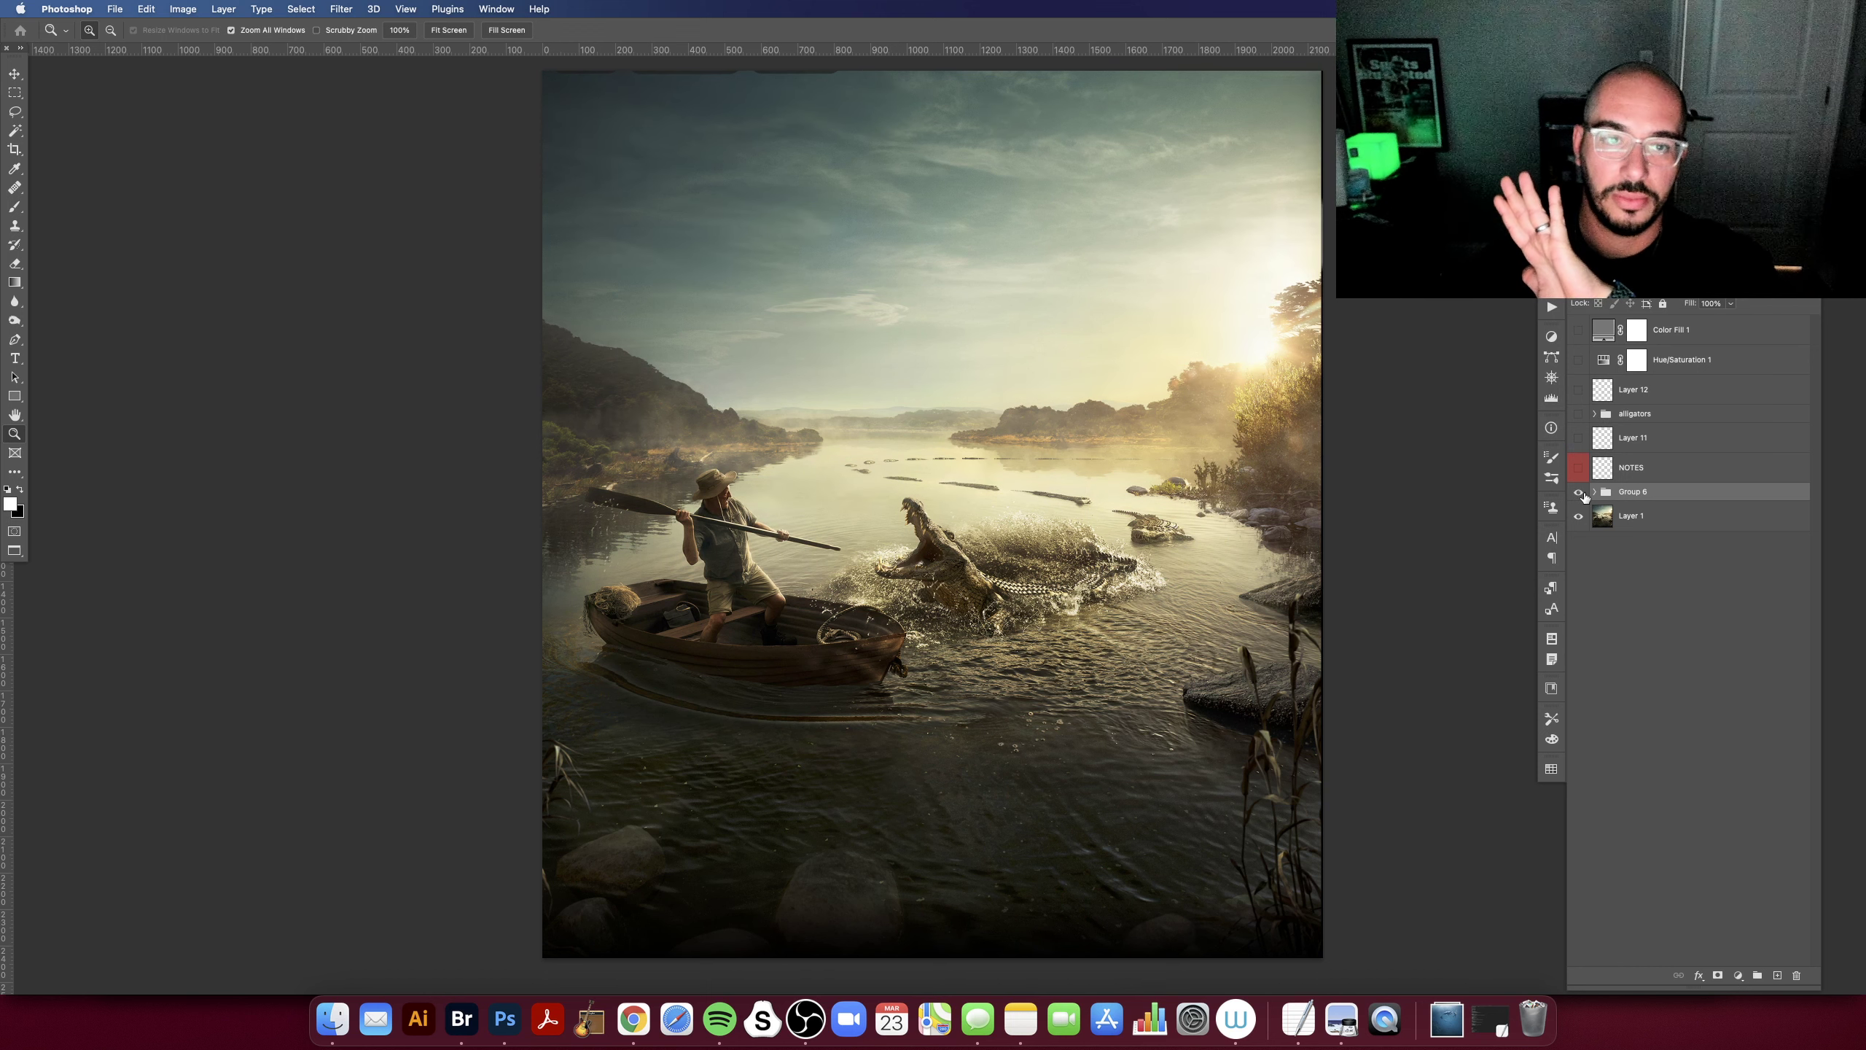
{"action": "left_click", "coordinate": [1502, 424], "text": "alt"}
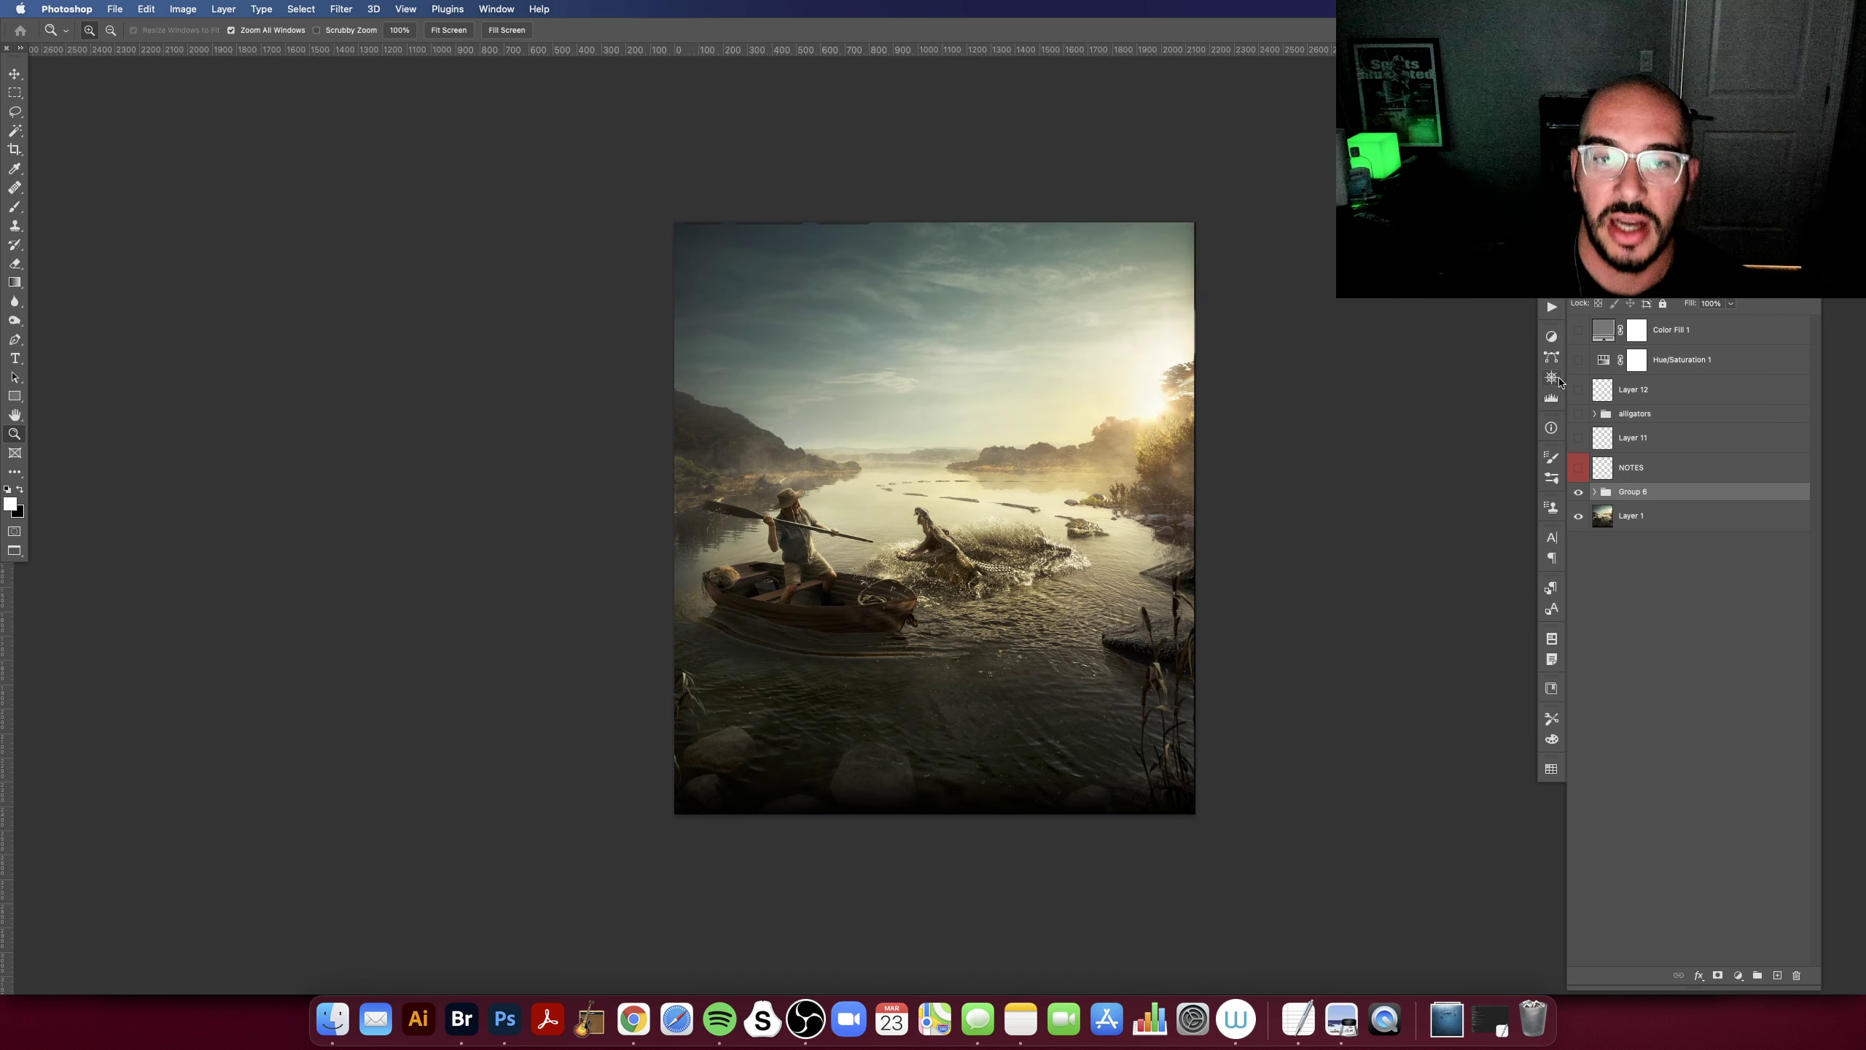
{"action": "left_click", "coordinate": [1578, 492]}
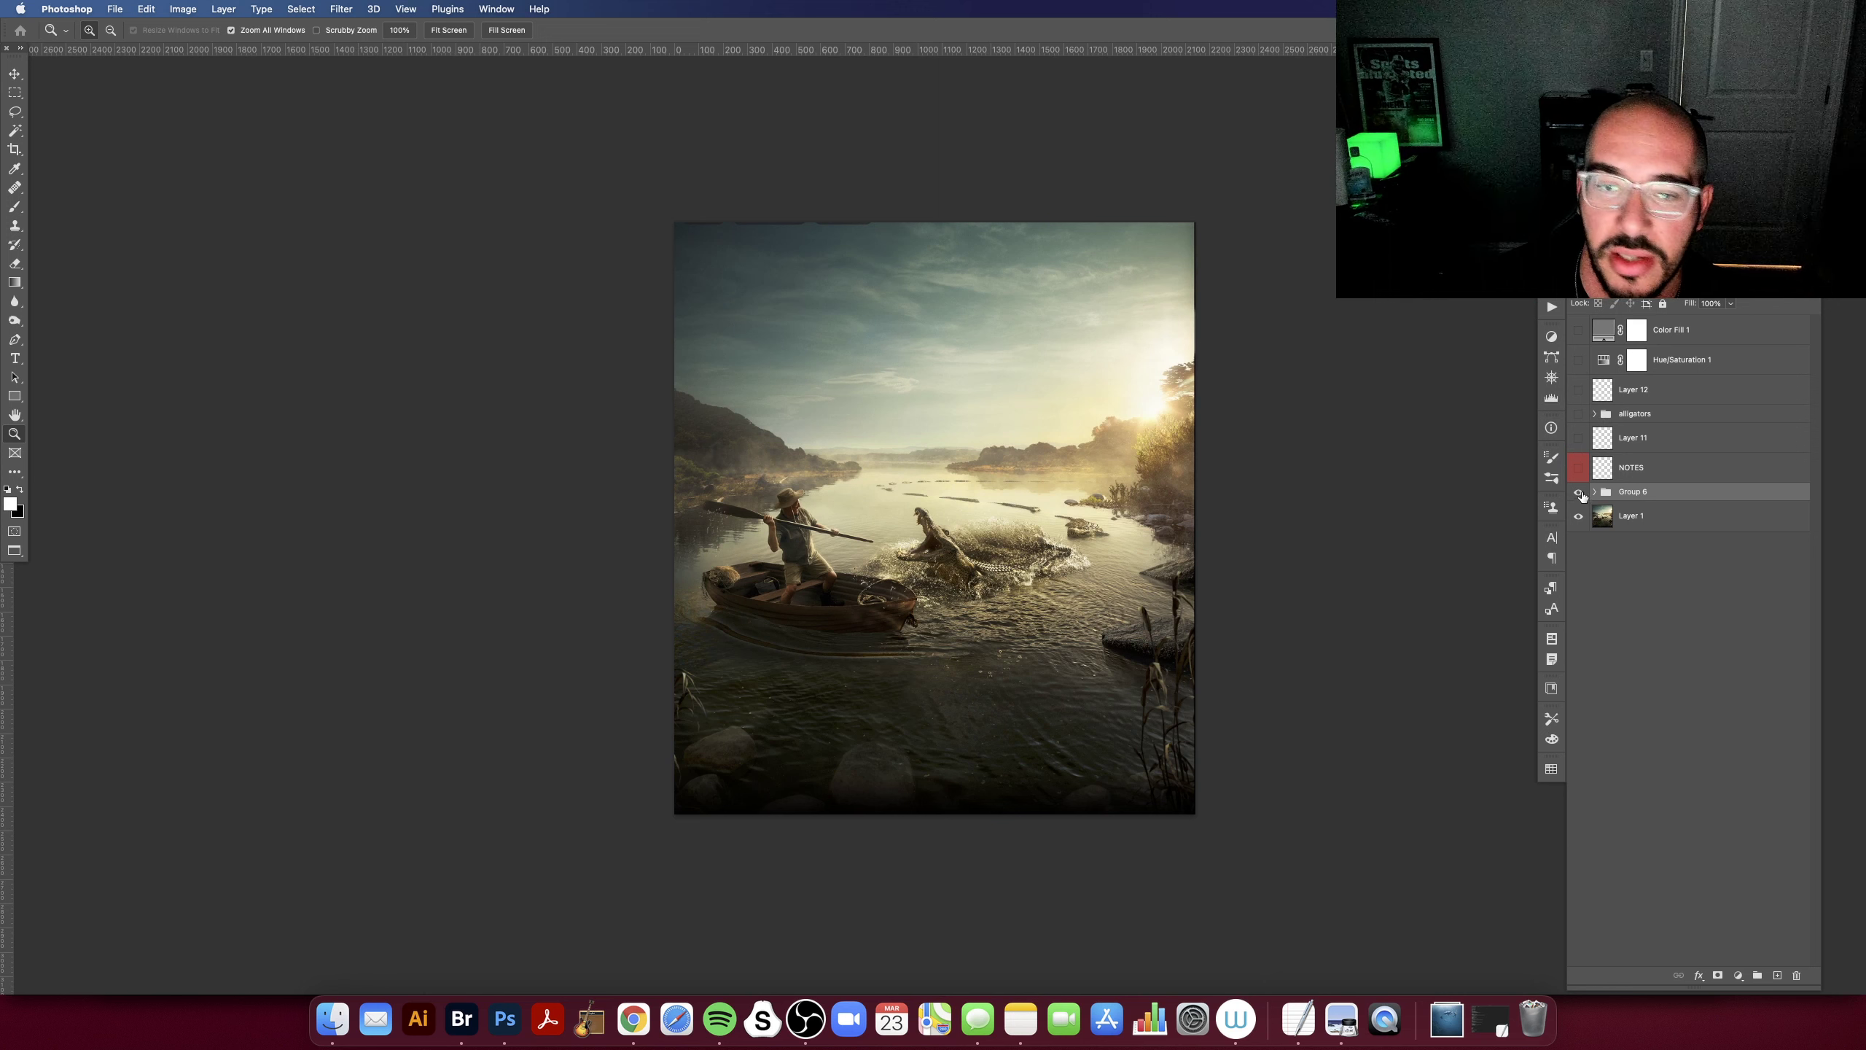
{"action": "left_click", "coordinate": [1578, 493]}
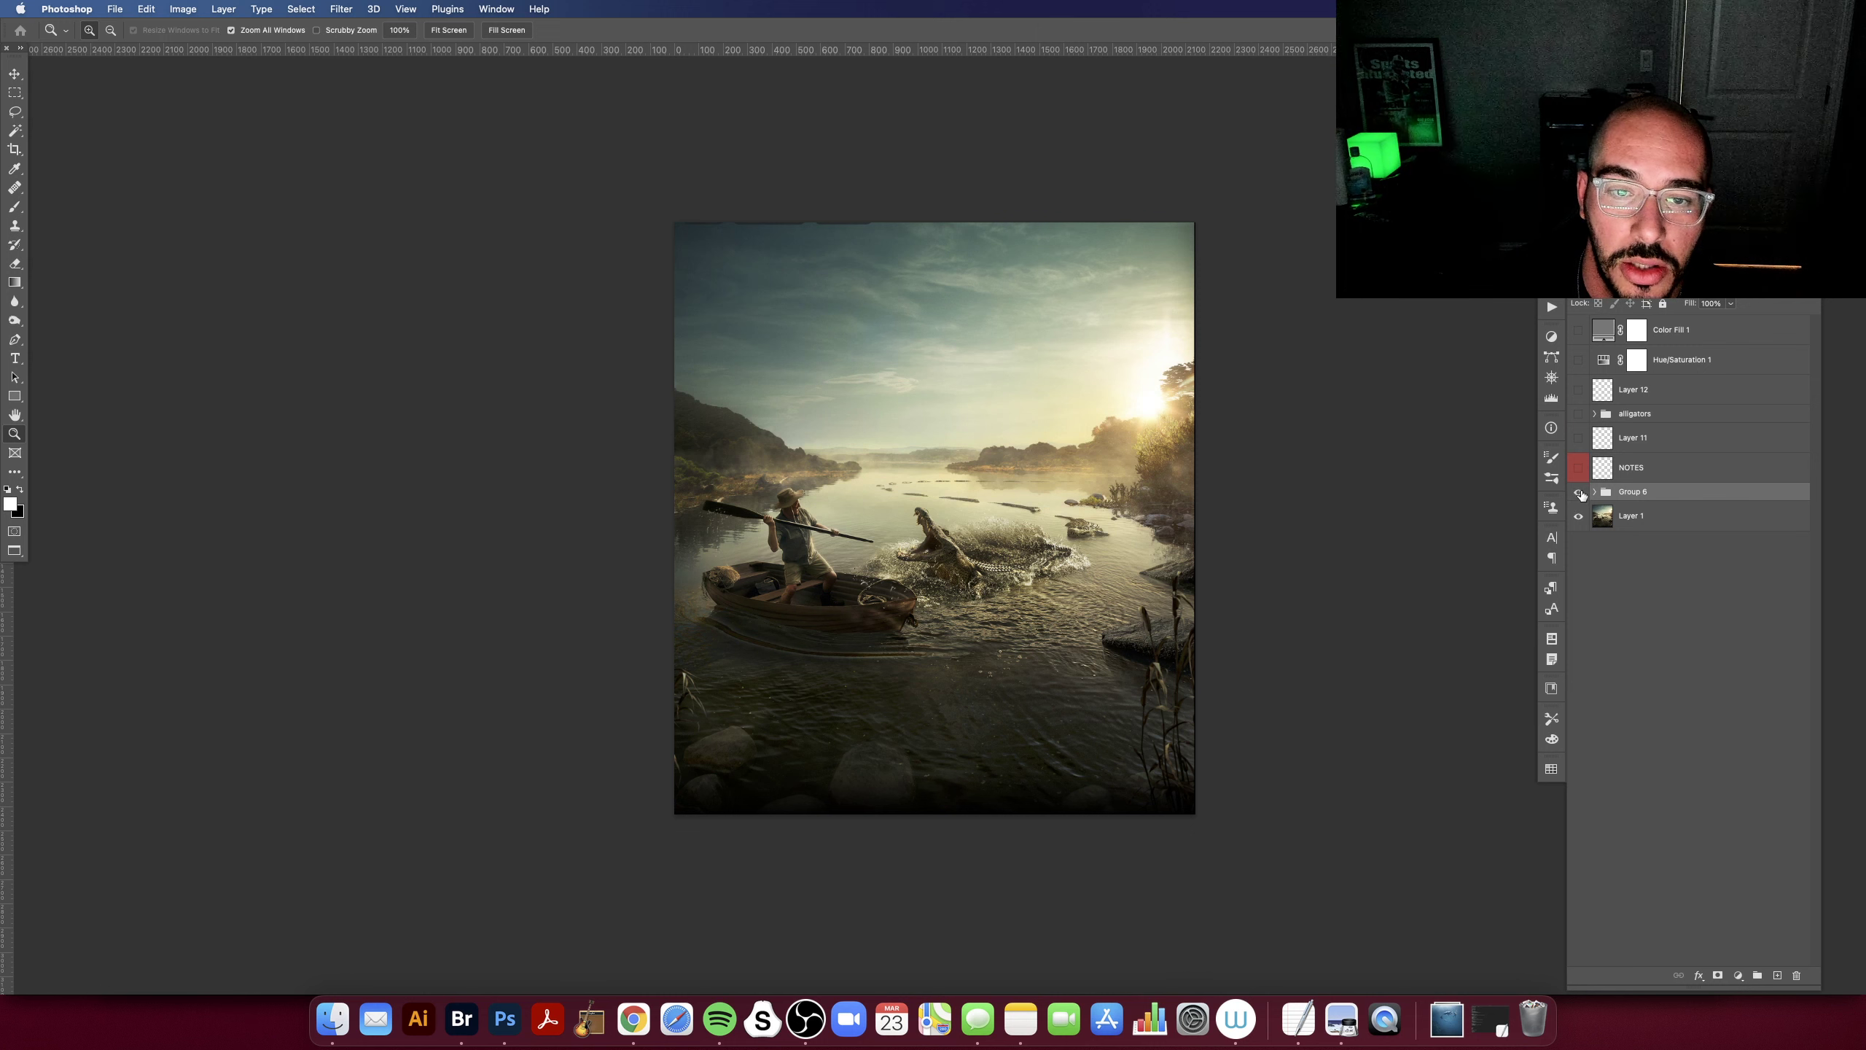
{"action": "left_click", "coordinate": [1580, 493]}
{"action": "left_click_drag", "start_coordinate": [1099, 474], "coordinate": [1134, 486]}
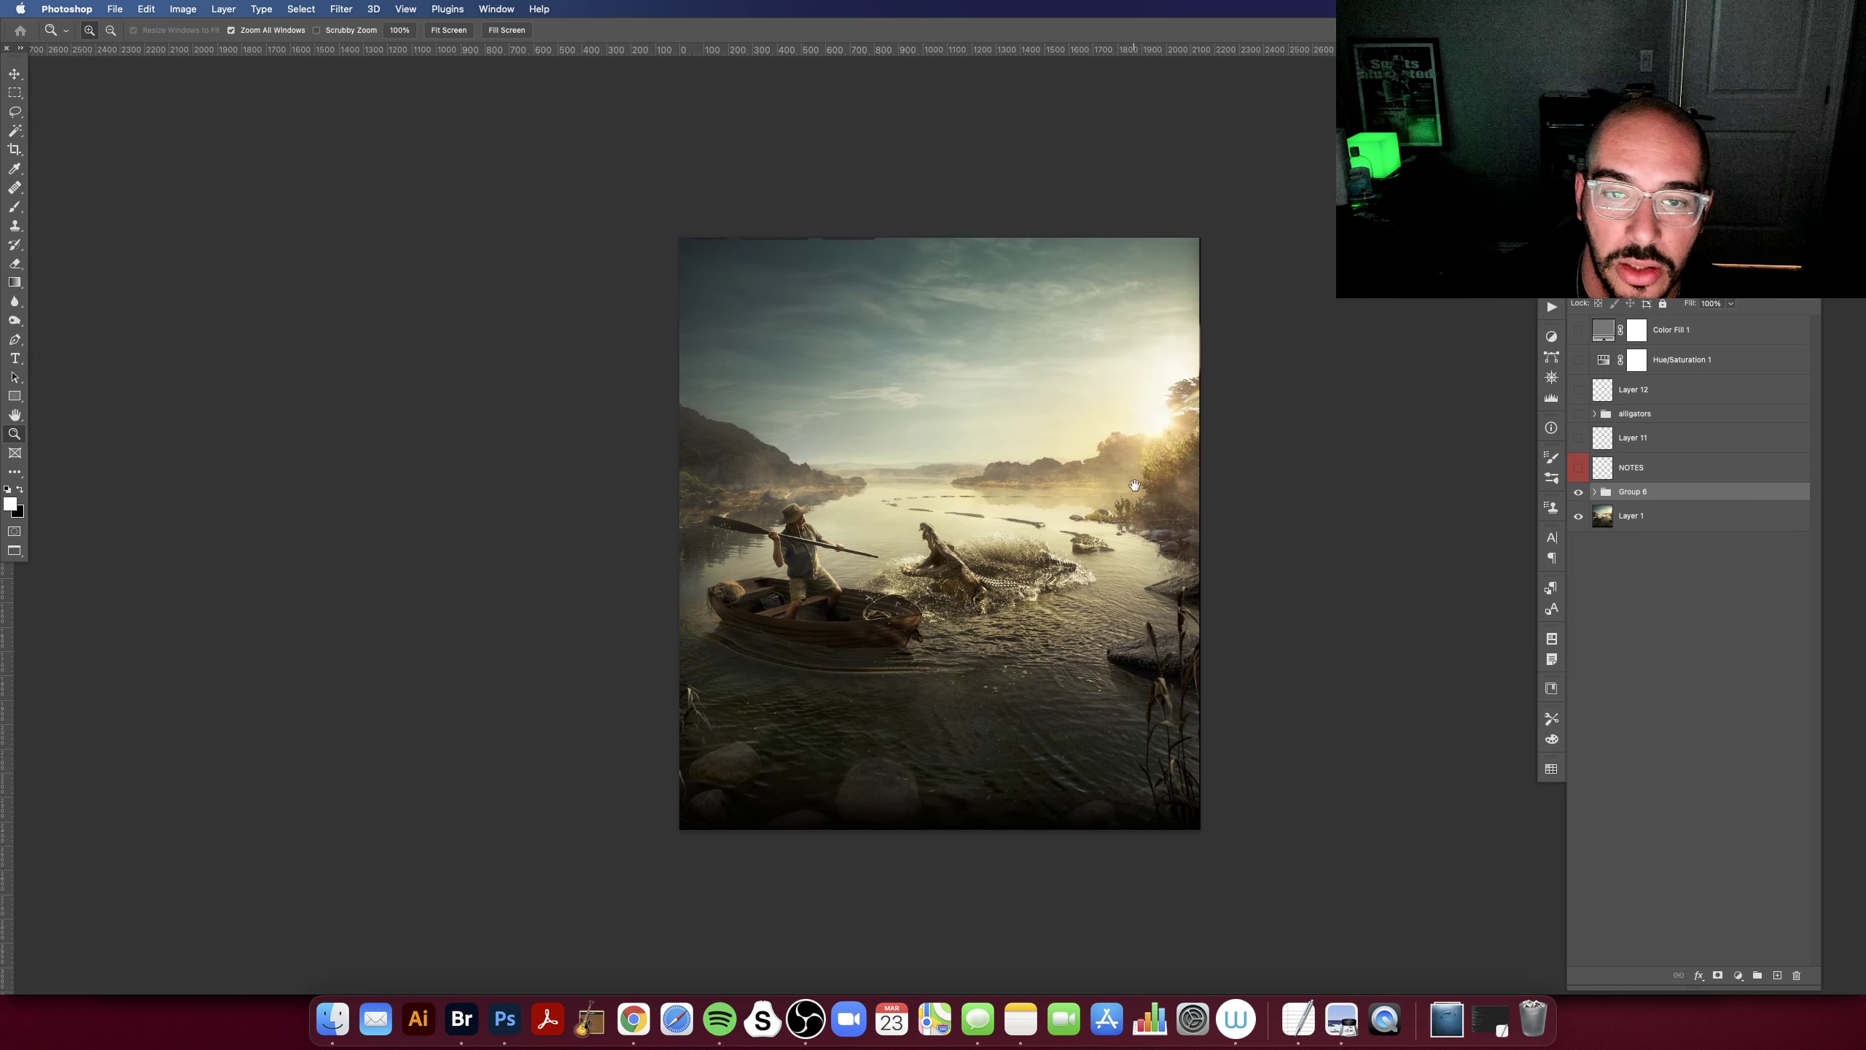
{"action": "left_click", "coordinate": [1578, 332]}
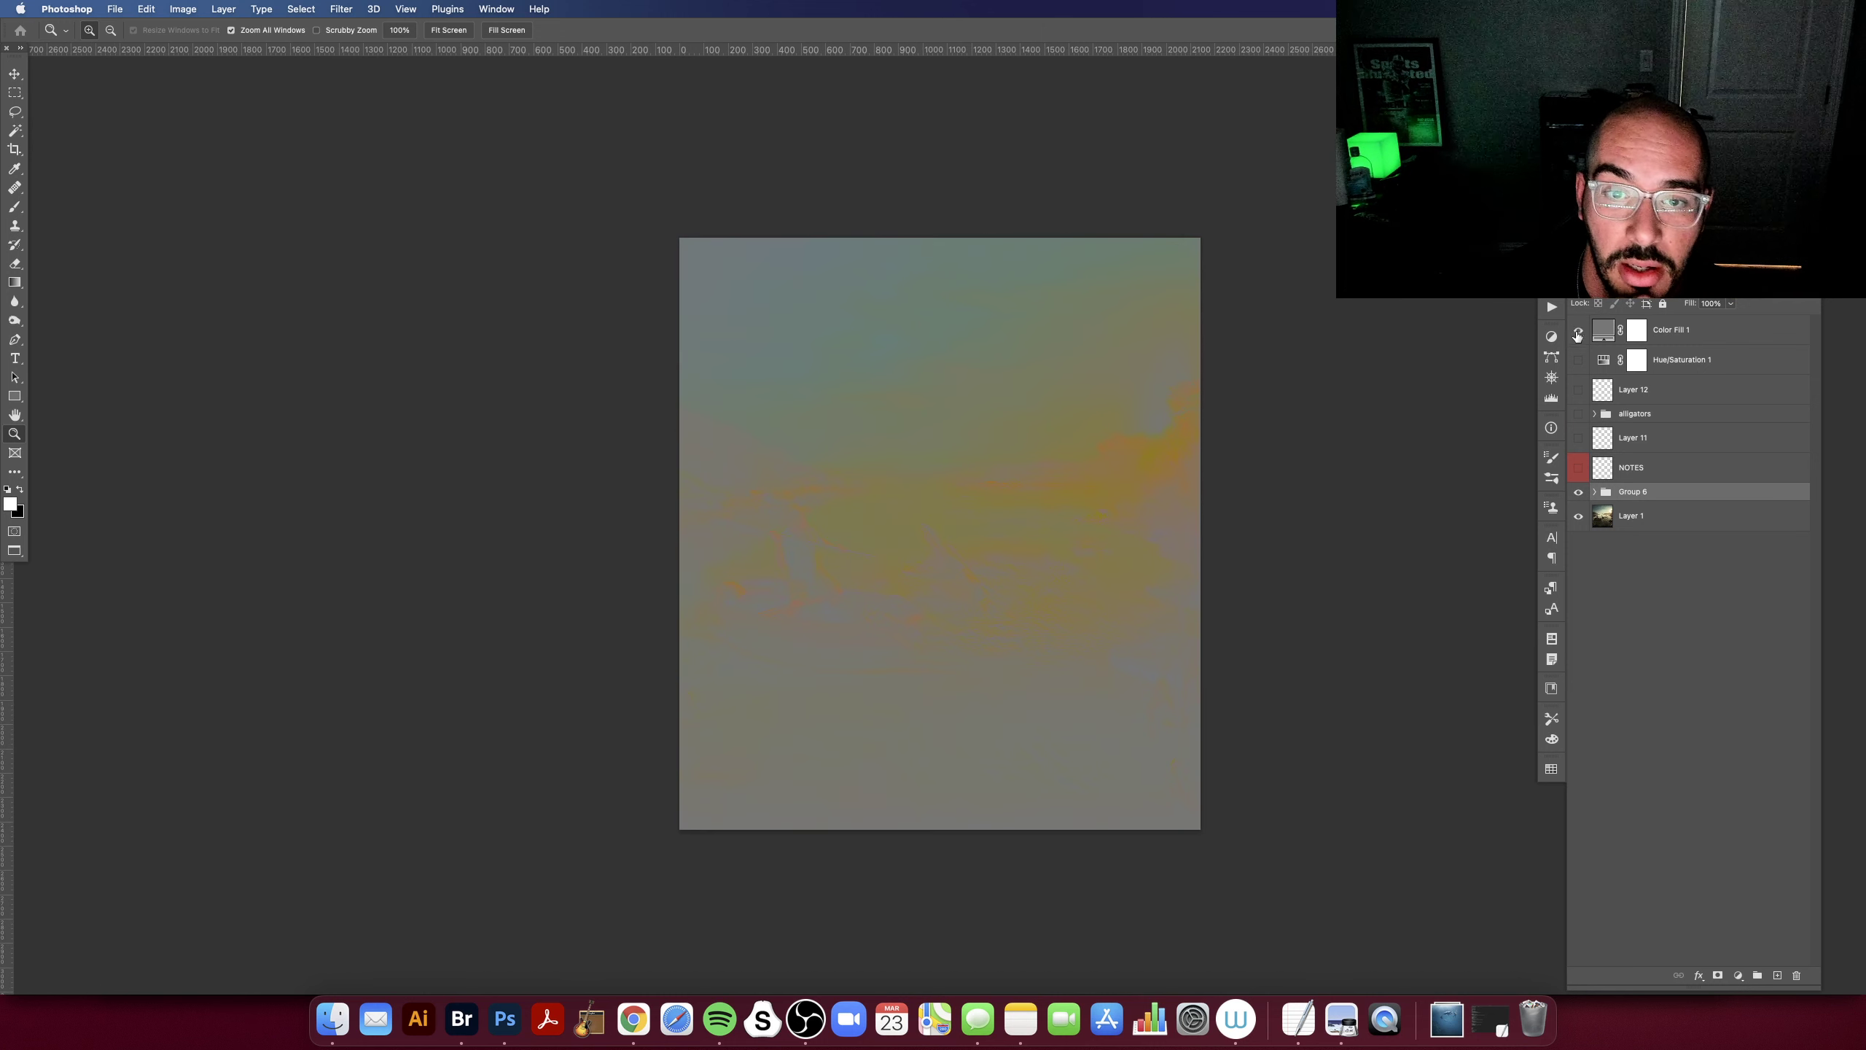
{"action": "left_click", "coordinate": [1579, 332]}
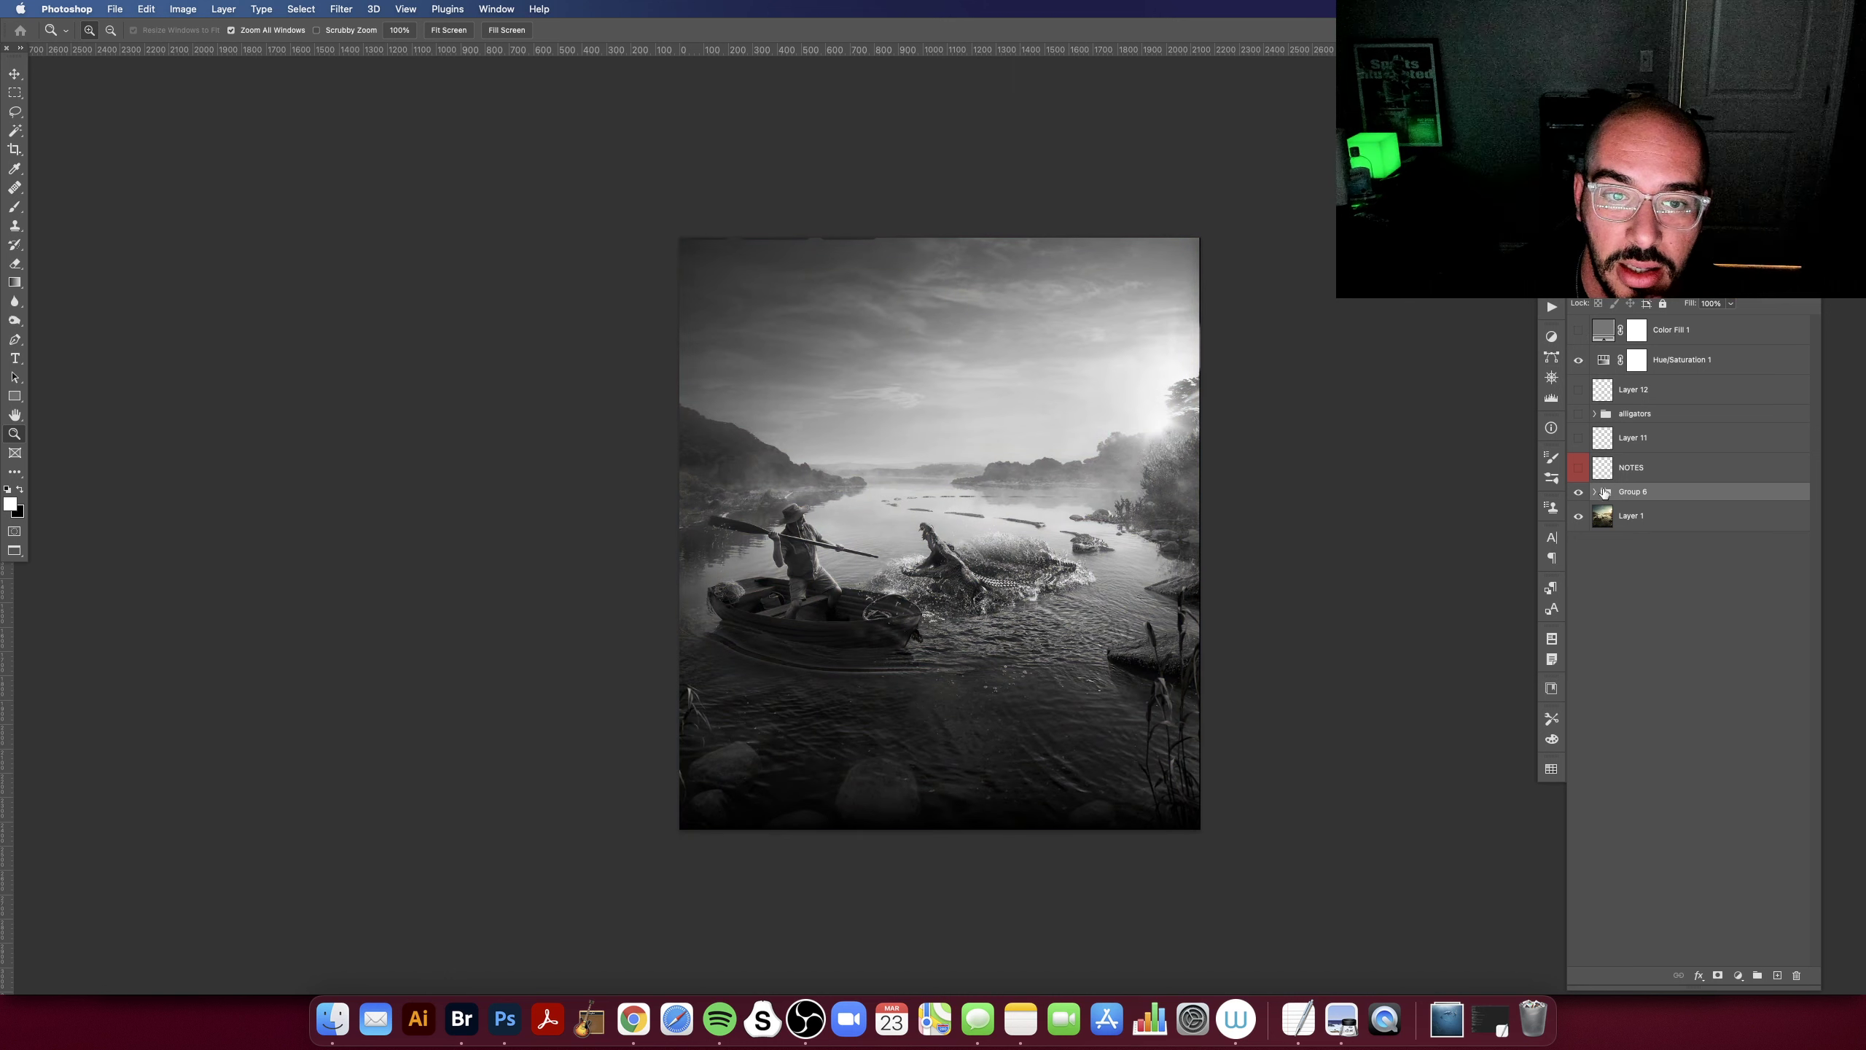
{"action": "left_click", "coordinate": [1582, 497]}
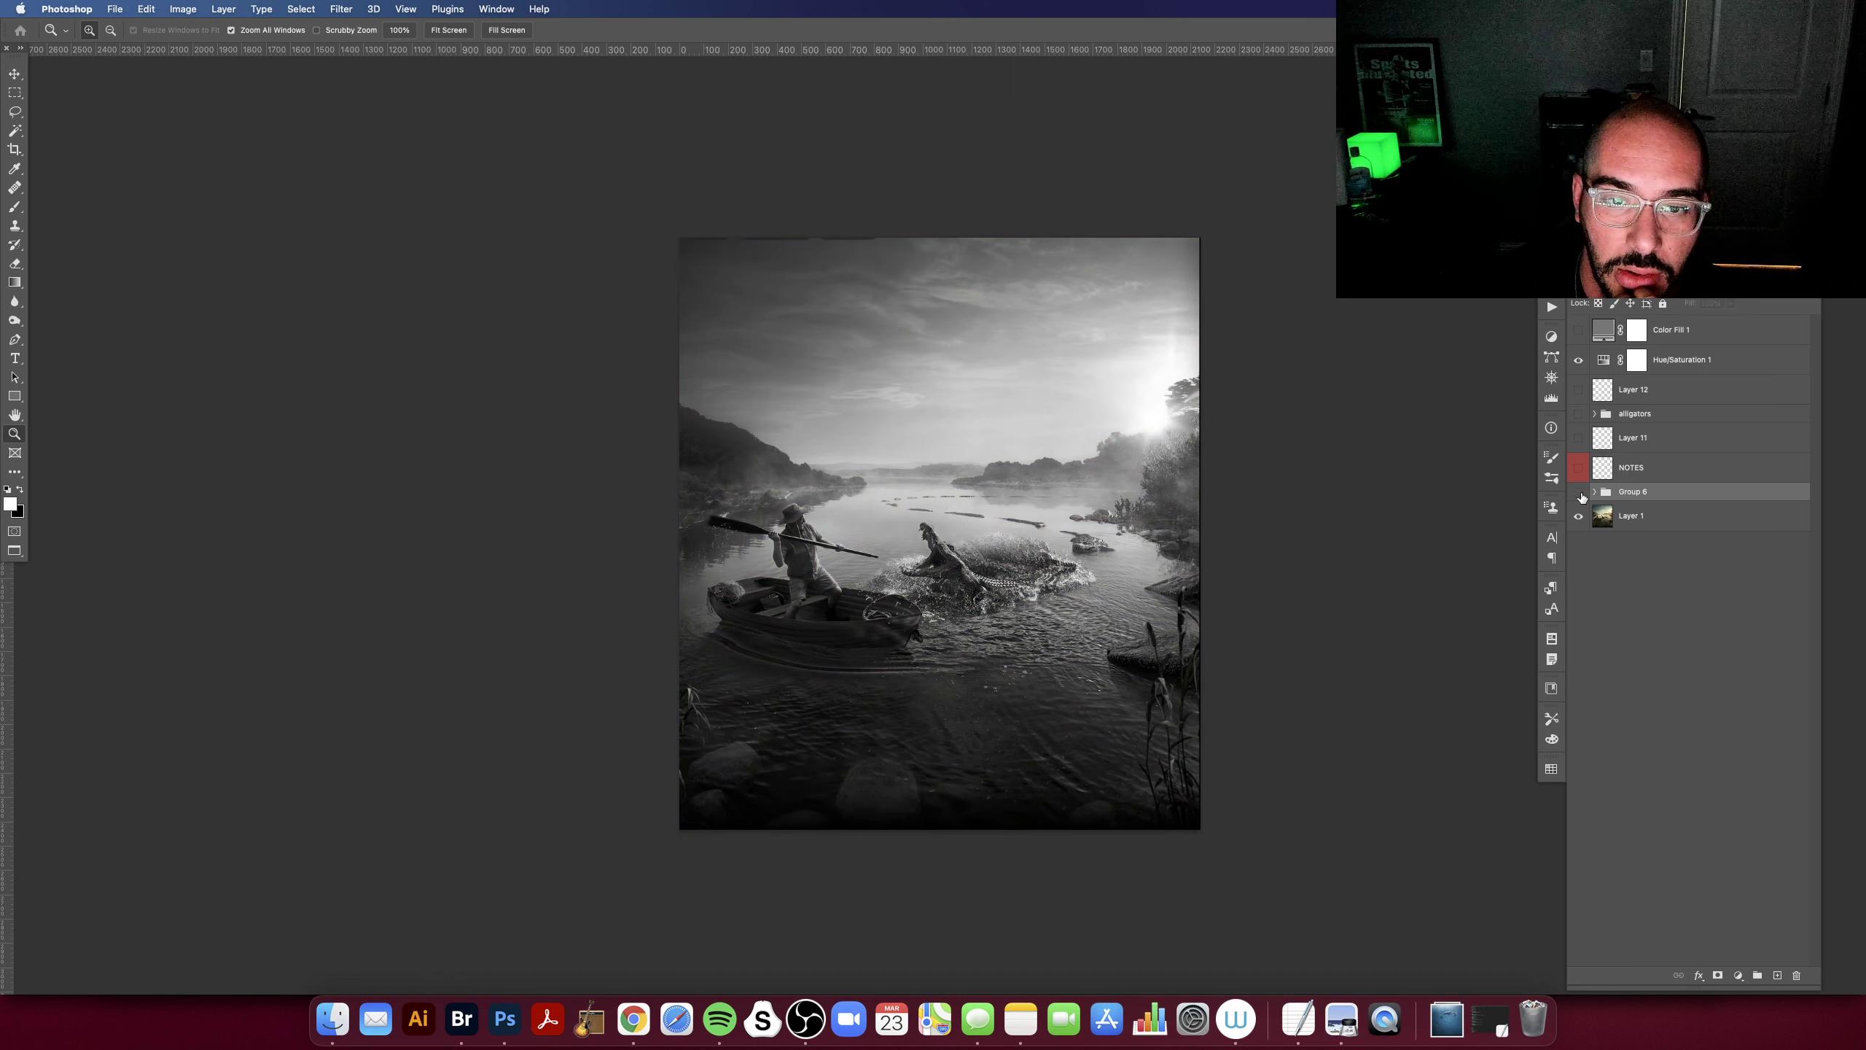
{"action": "left_click", "coordinate": [1579, 494]}
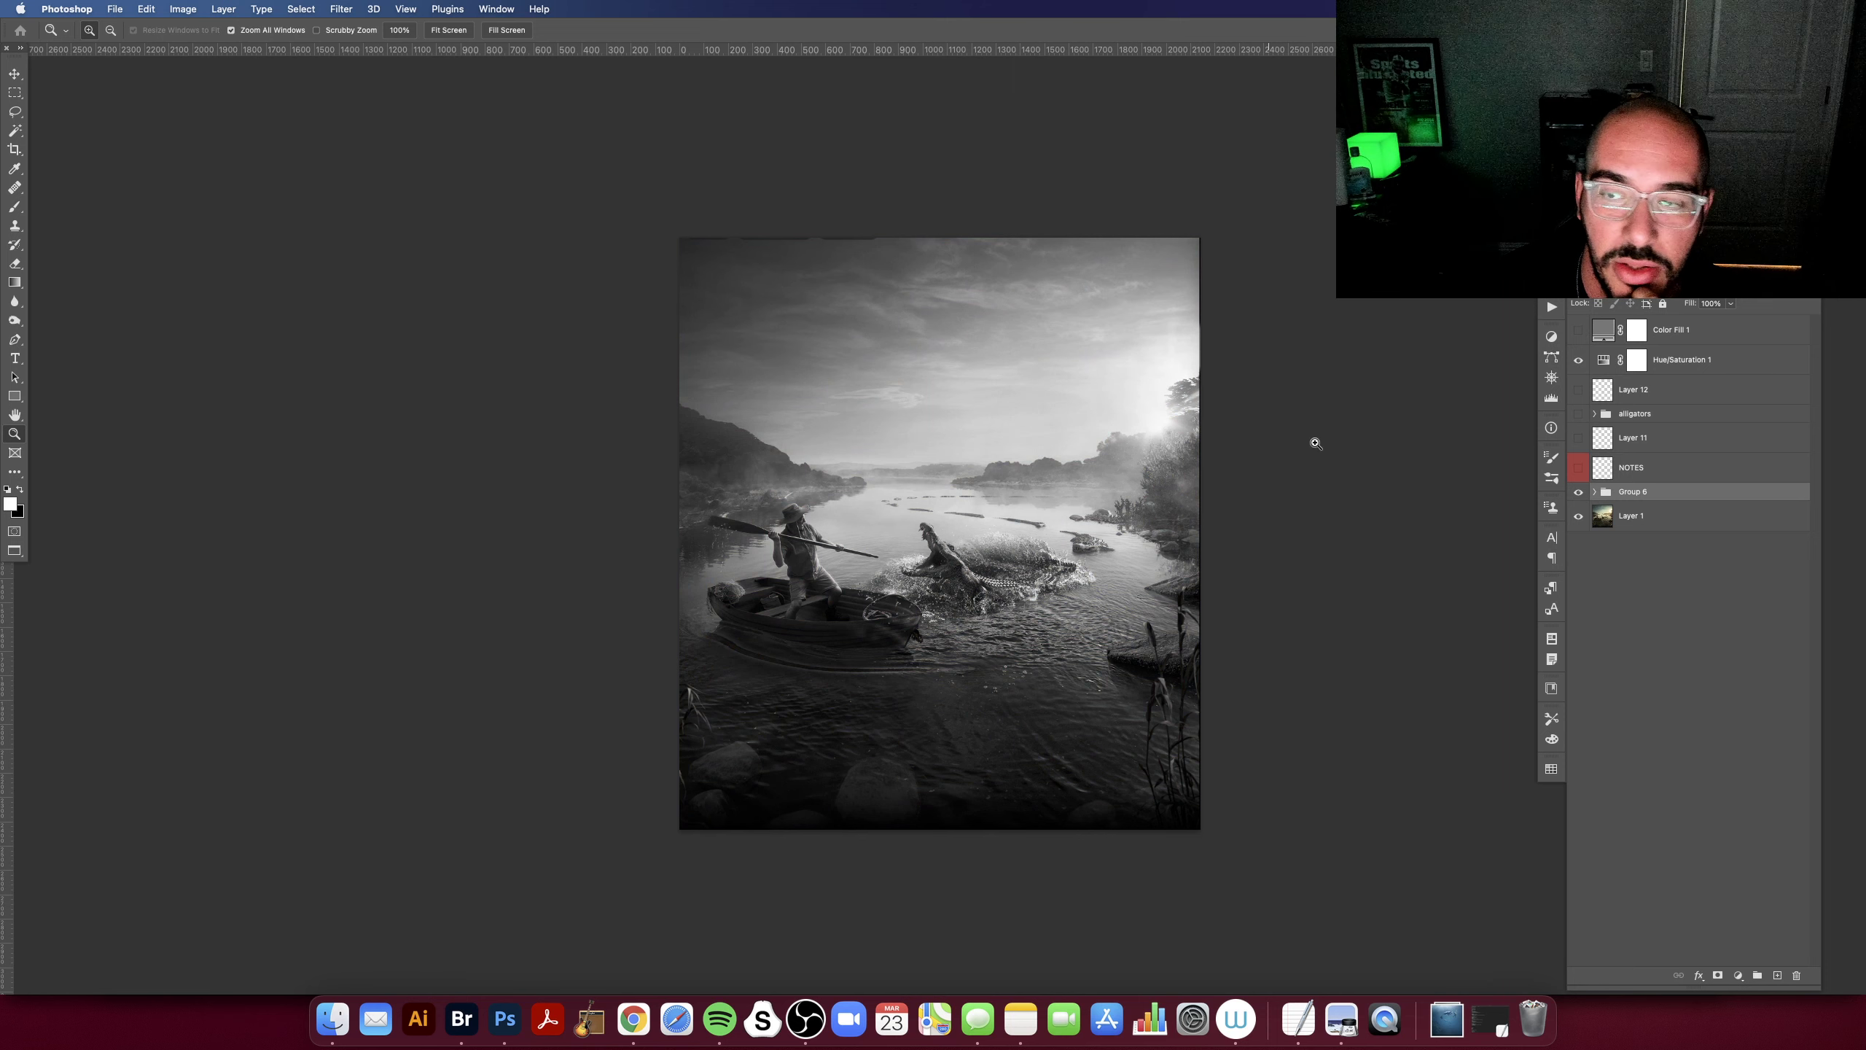
{"action": "left_click", "coordinate": [1578, 360]}
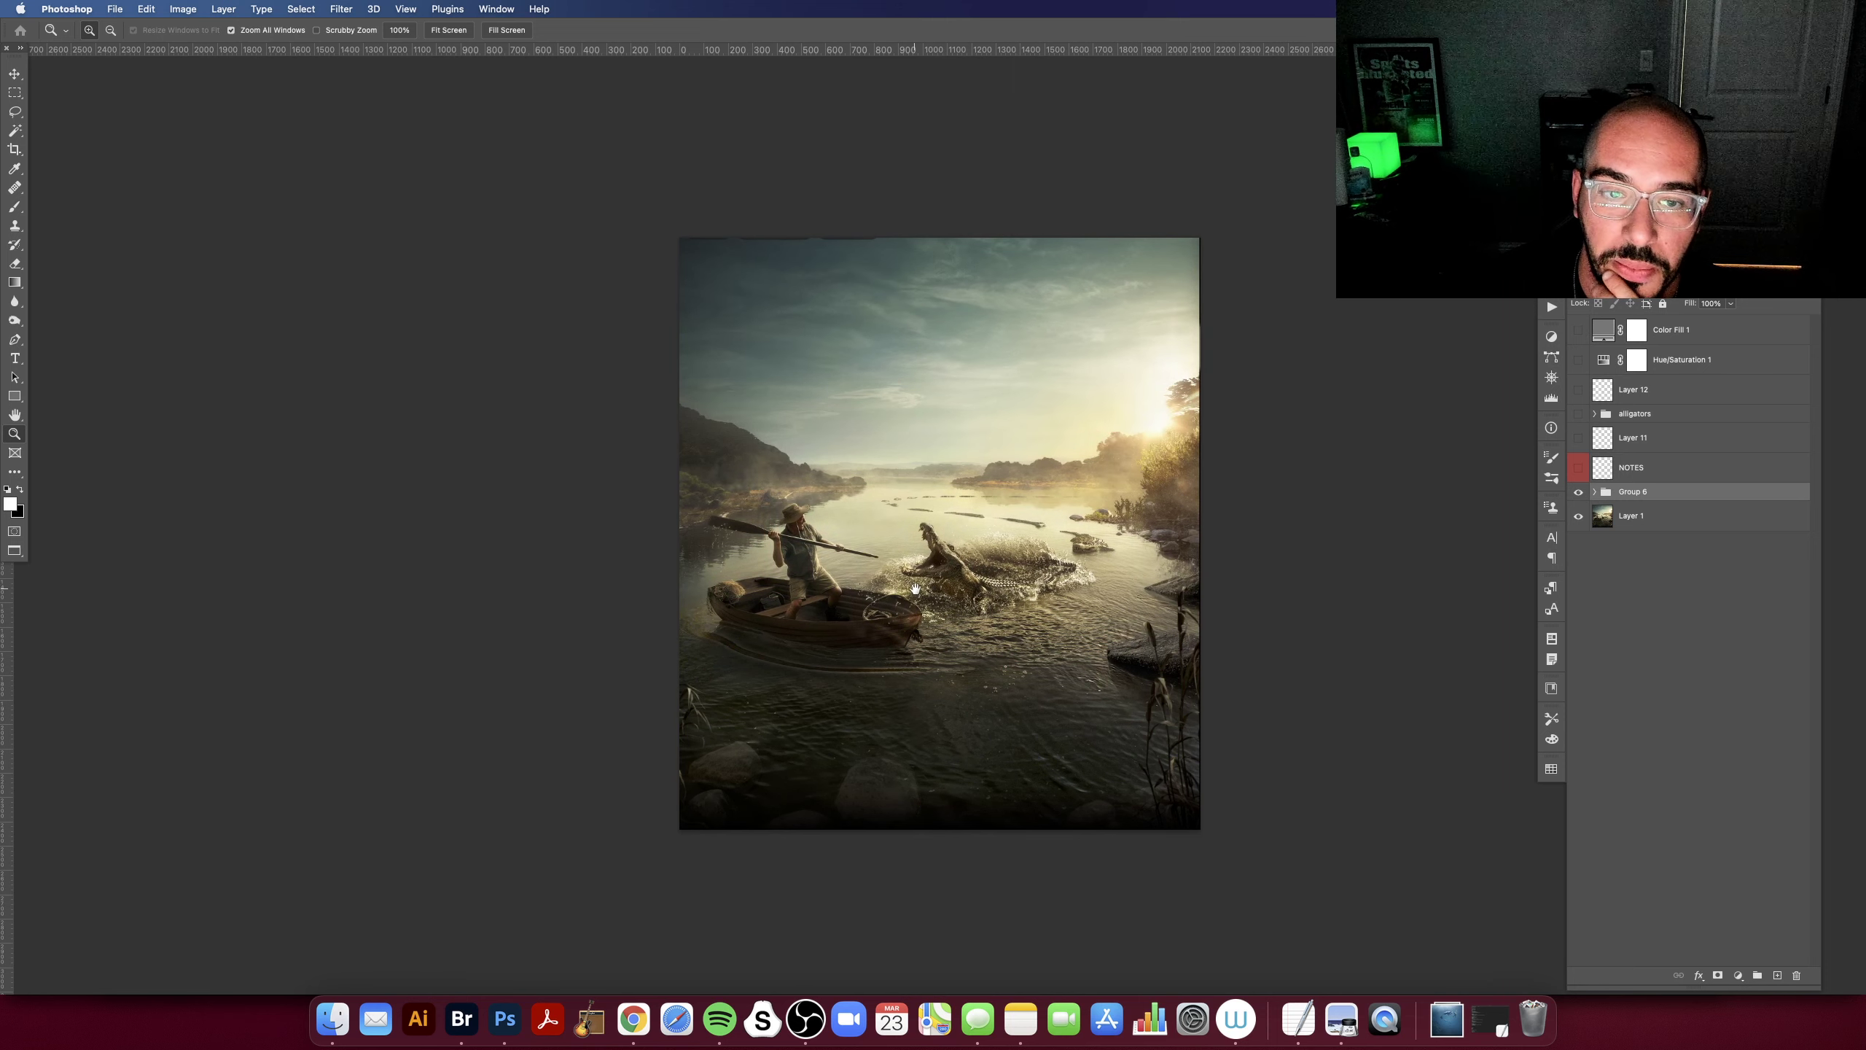
{"action": "scroll", "coordinate": [915, 589], "scroll_direction": "up", "scroll_amount": 3}
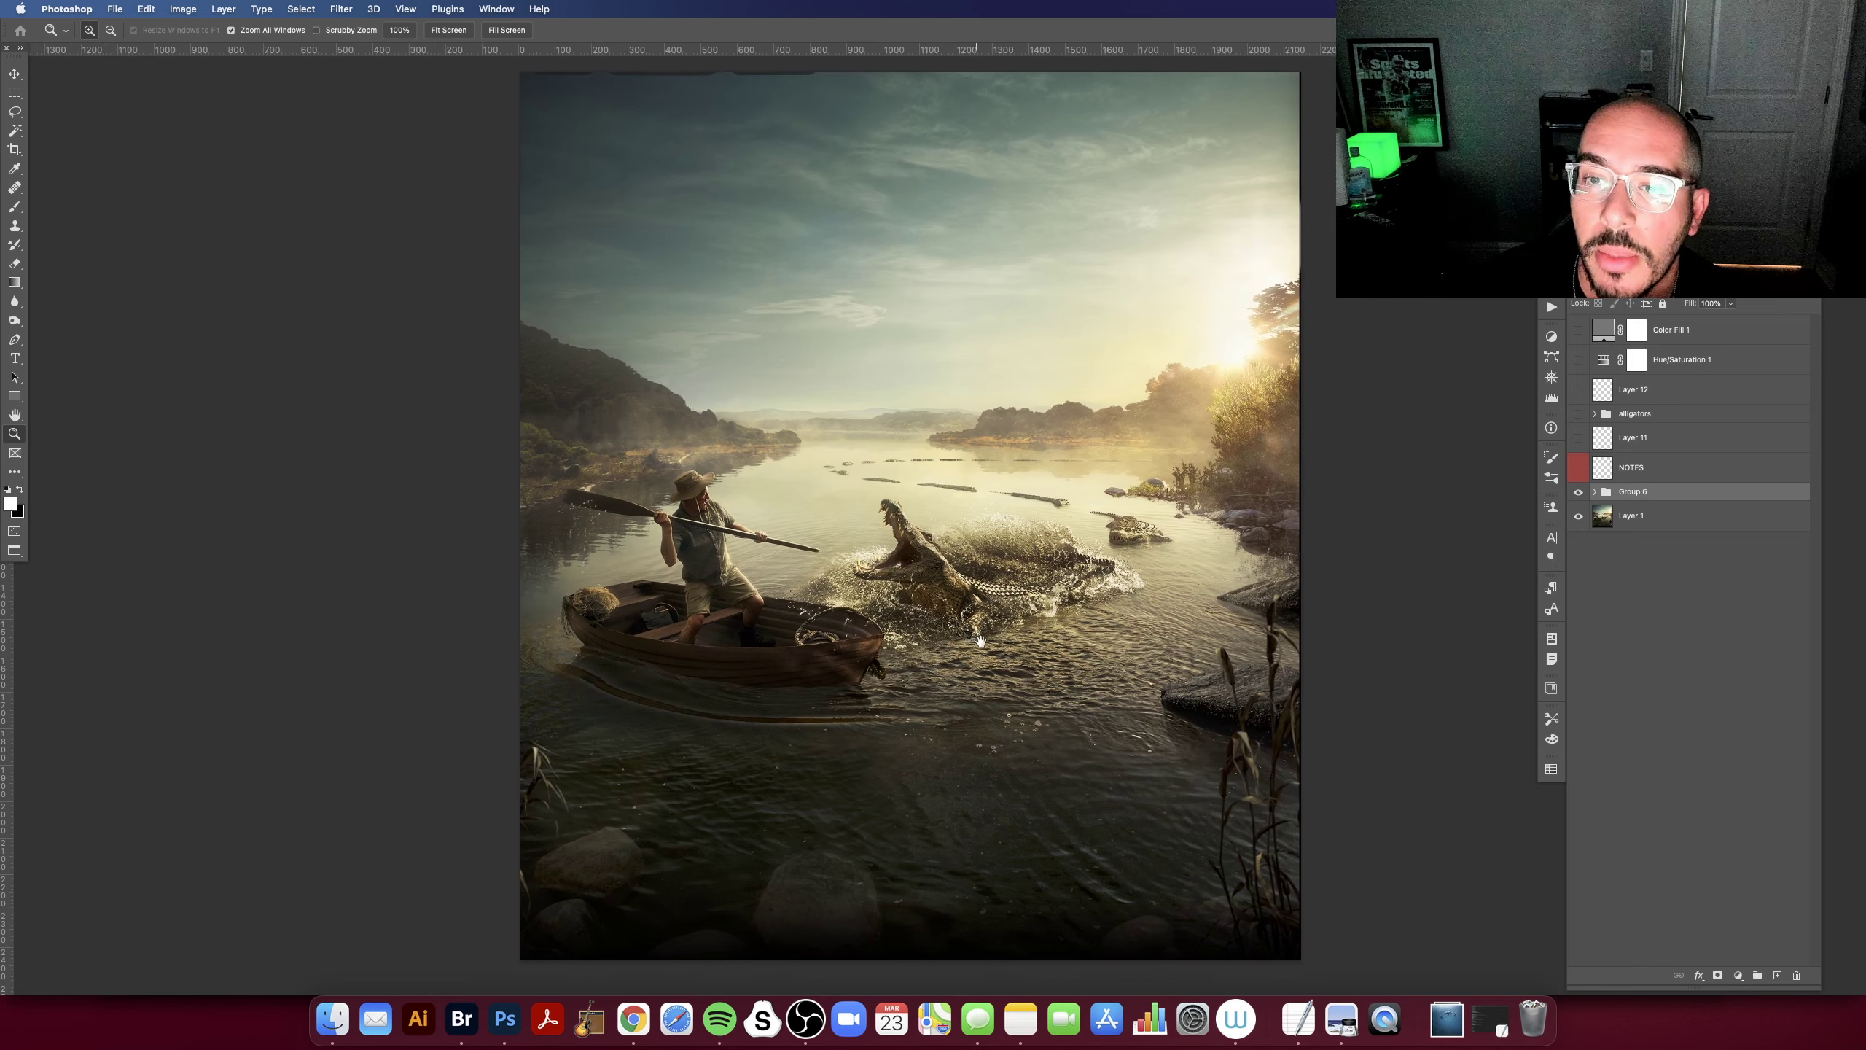
{"action": "scroll", "coordinate": [981, 641], "scroll_direction": "right", "scroll_amount": 2}
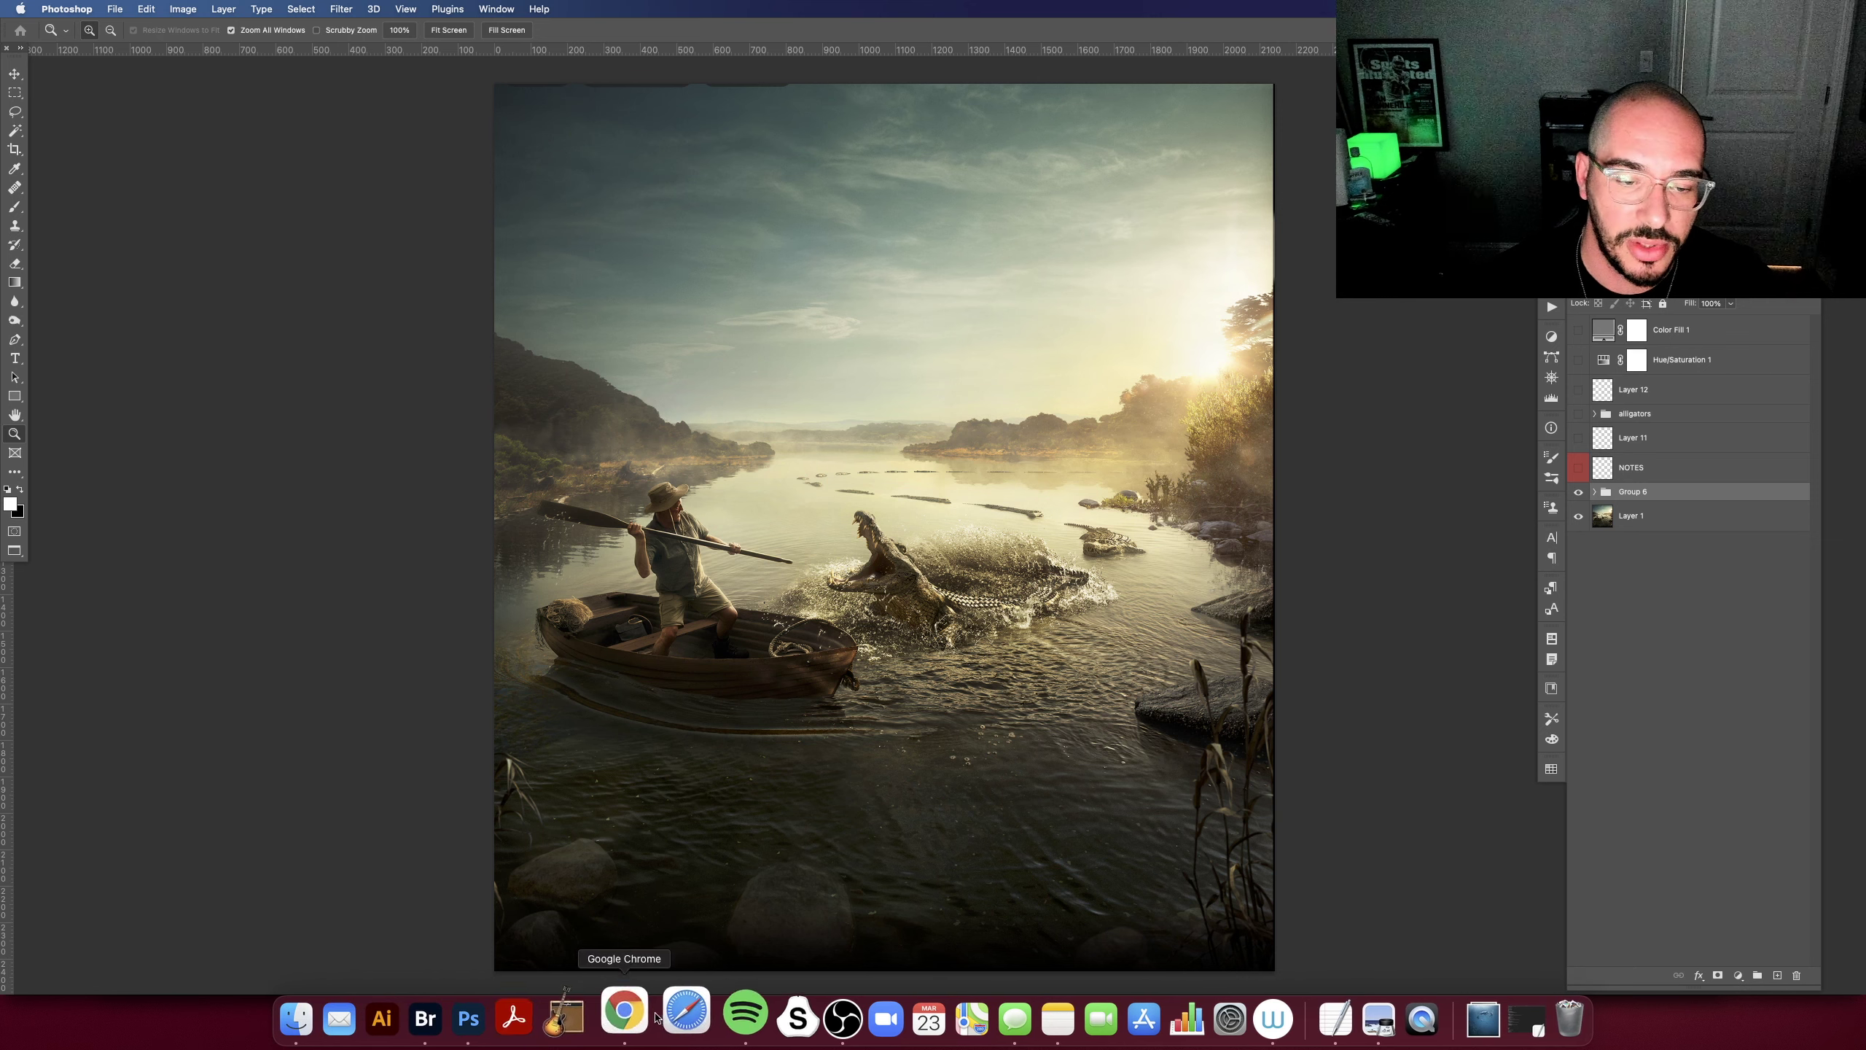
{"action": "left_click", "coordinate": [633, 1015]}
{"action": "scroll", "coordinate": [1331, 249], "scroll_direction": "up", "scroll_amount": 3}
{"action": "scroll", "coordinate": [1322, 236], "scroll_direction": "up", "scroll_amount": 10}
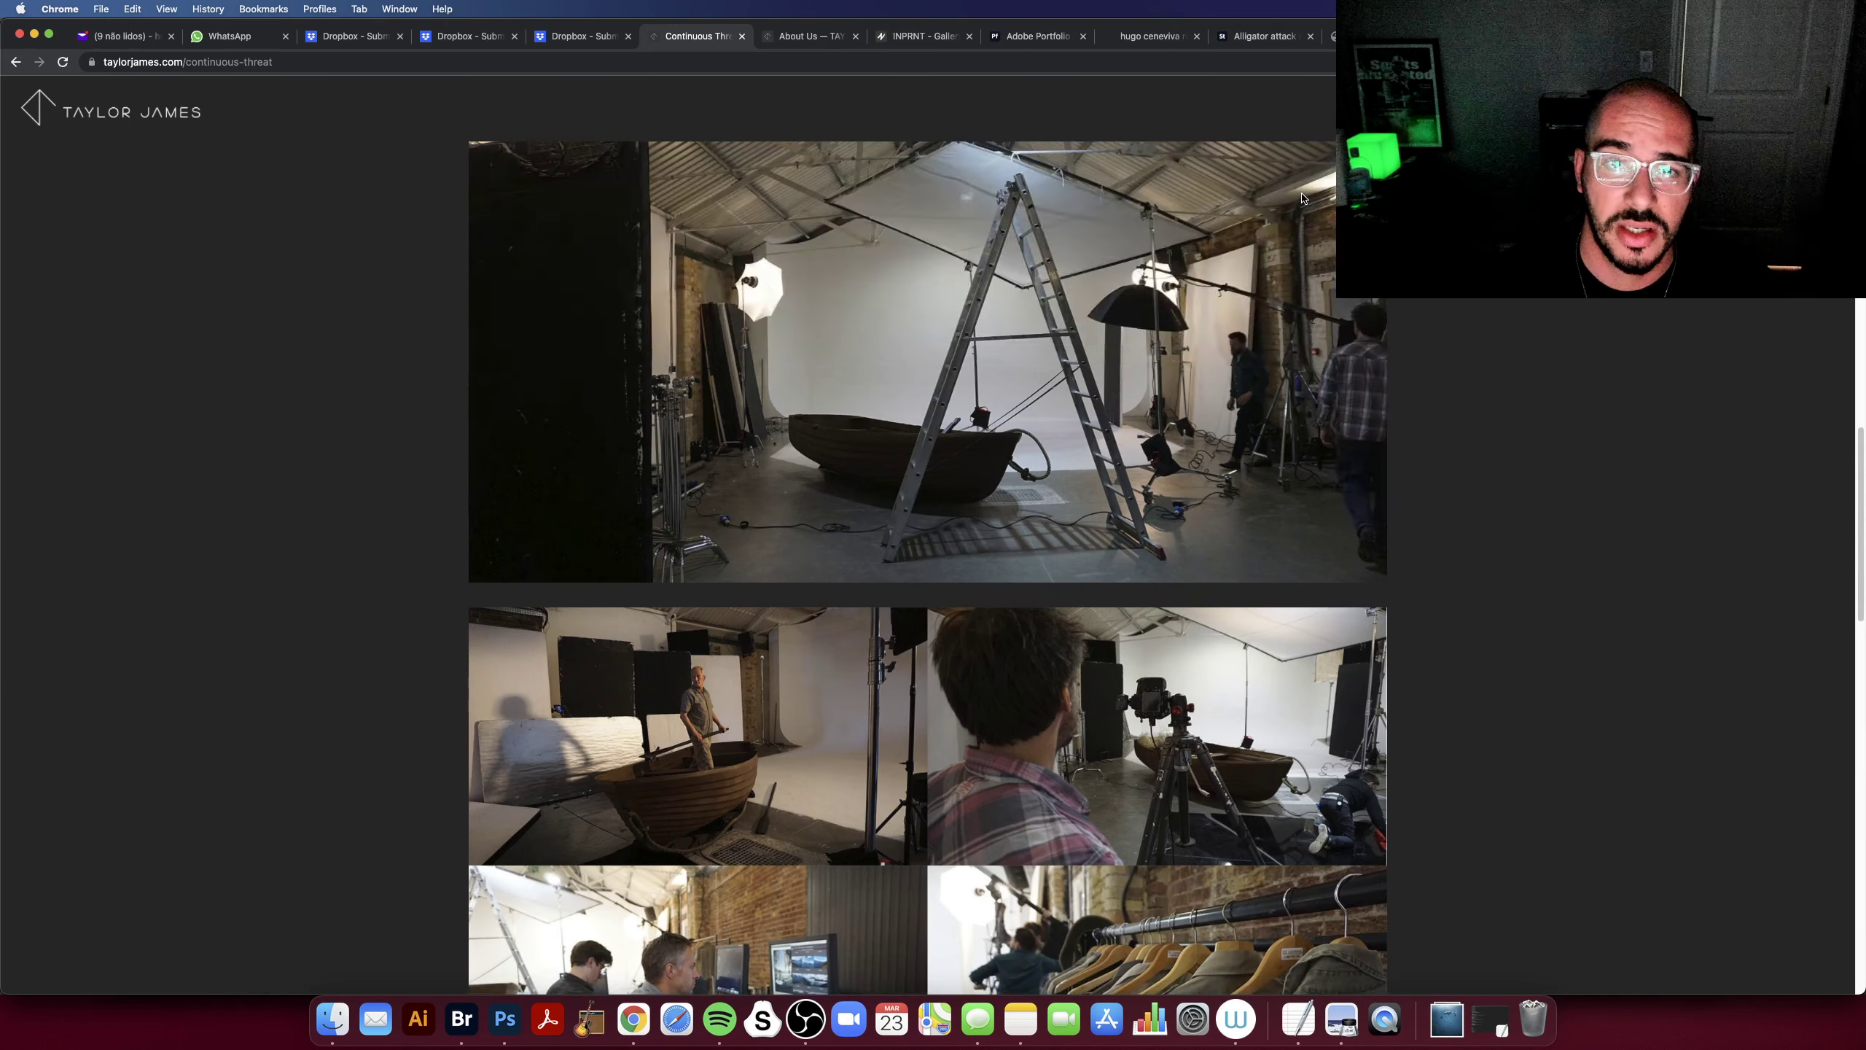
{"action": "scroll", "coordinate": [1315, 220], "scroll_direction": "up", "scroll_amount": 10}
{"action": "scroll", "coordinate": [1303, 197], "scroll_direction": "up", "scroll_amount": 10}
{"action": "scroll", "coordinate": [1336, 301], "scroll_direction": "down", "scroll_amount": 3}
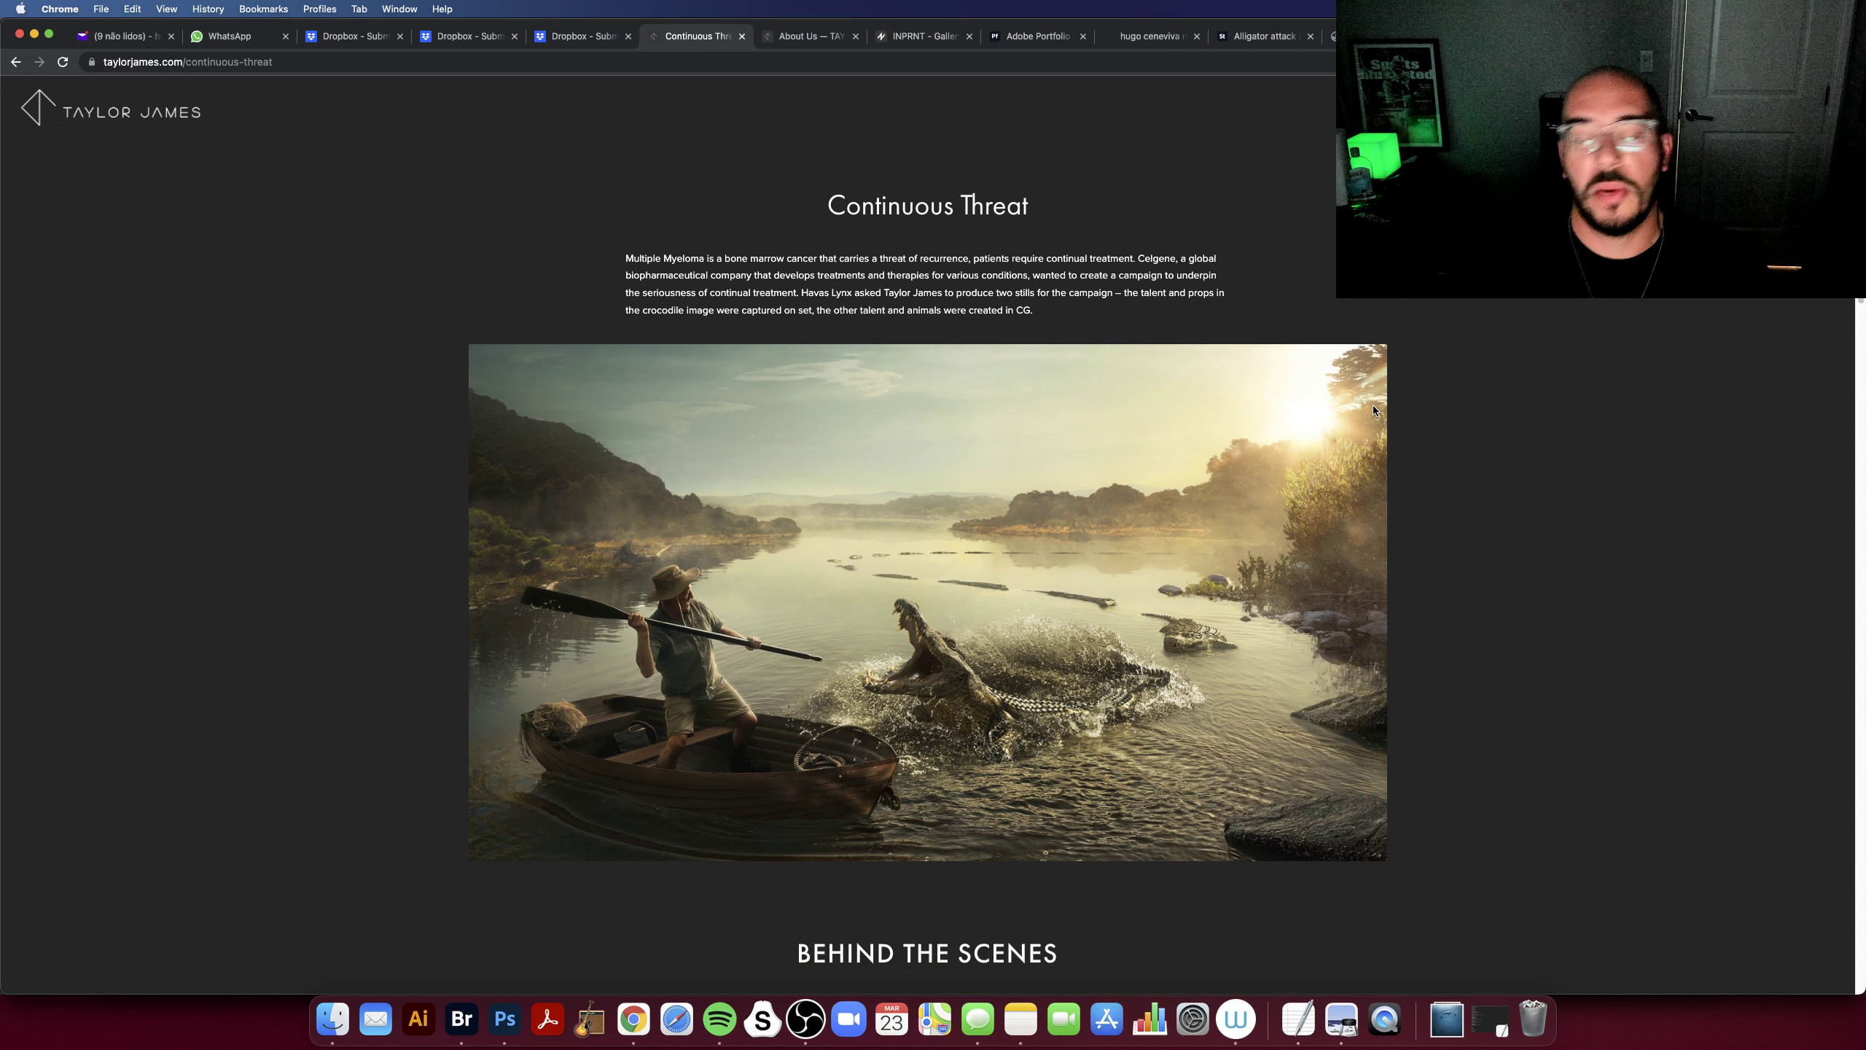
{"action": "scroll", "coordinate": [1169, 221], "scroll_direction": "down", "scroll_amount": 5}
{"action": "scroll", "coordinate": [1141, 268], "scroll_direction": "down", "scroll_amount": 5}
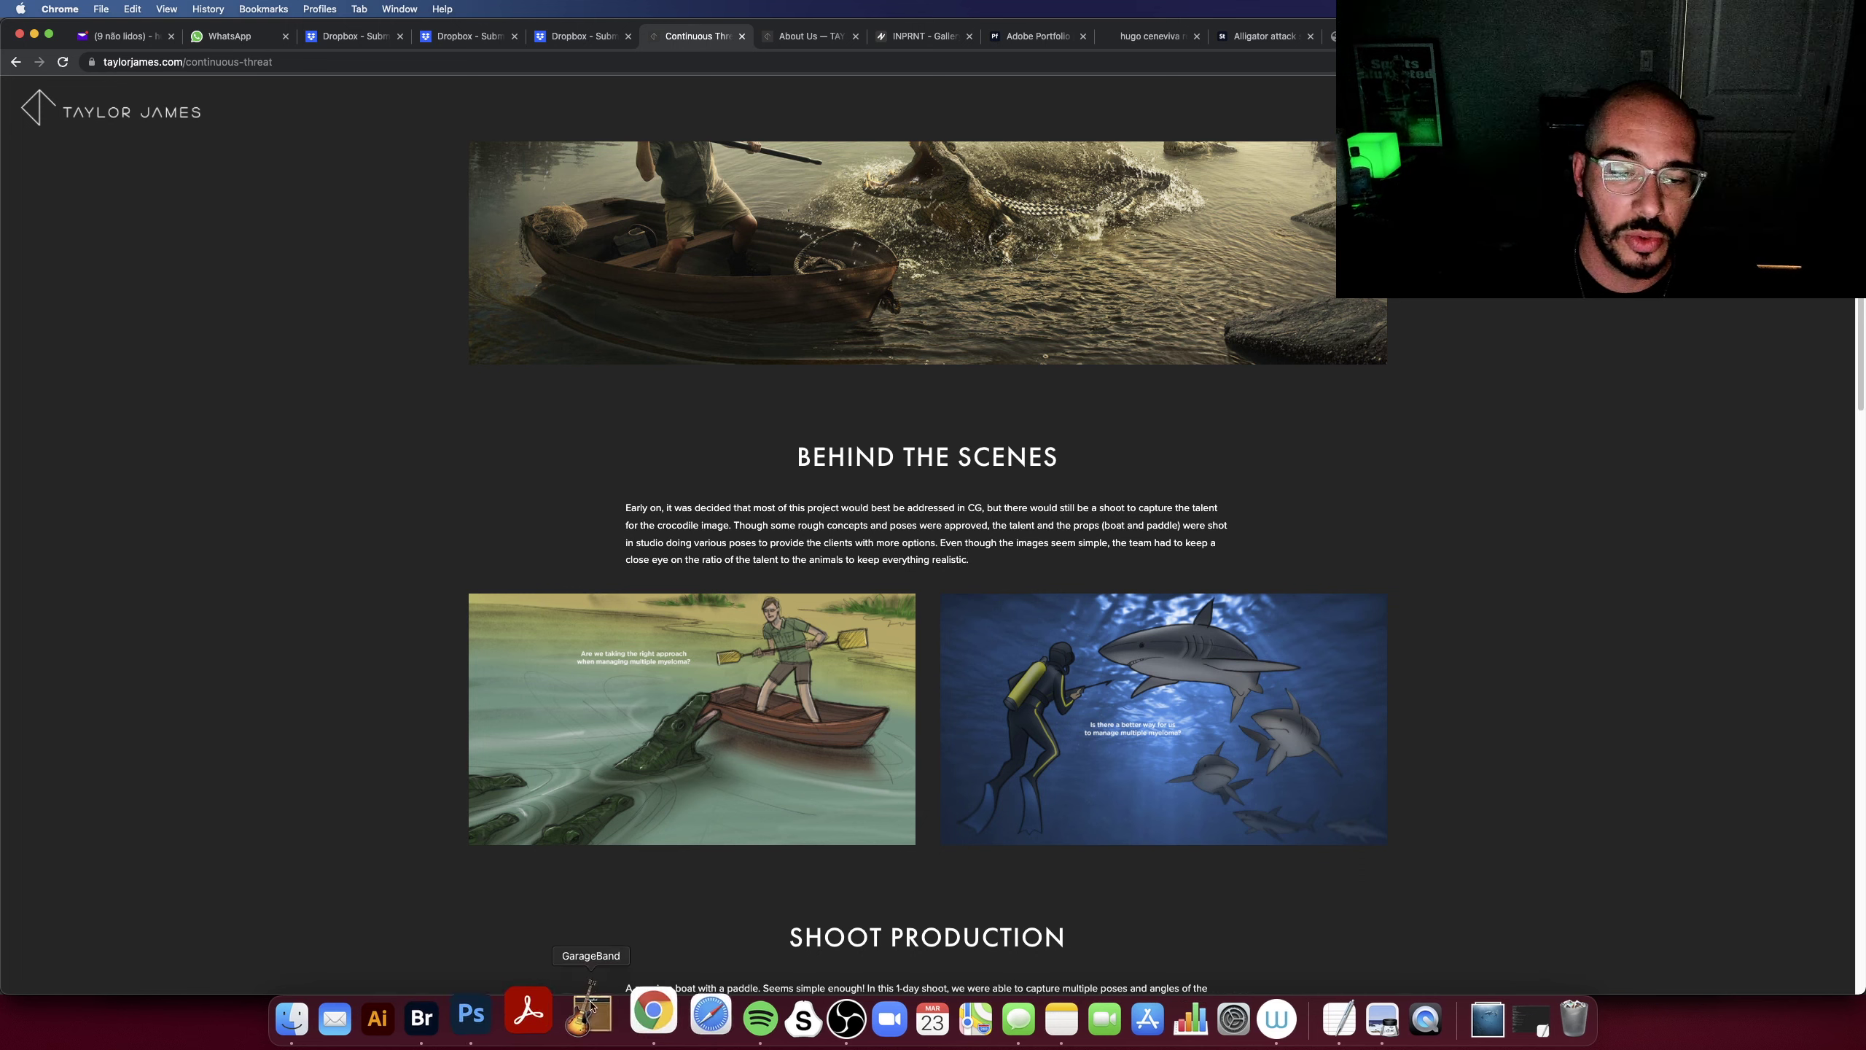
{"action": "left_click", "coordinate": [504, 1019]}
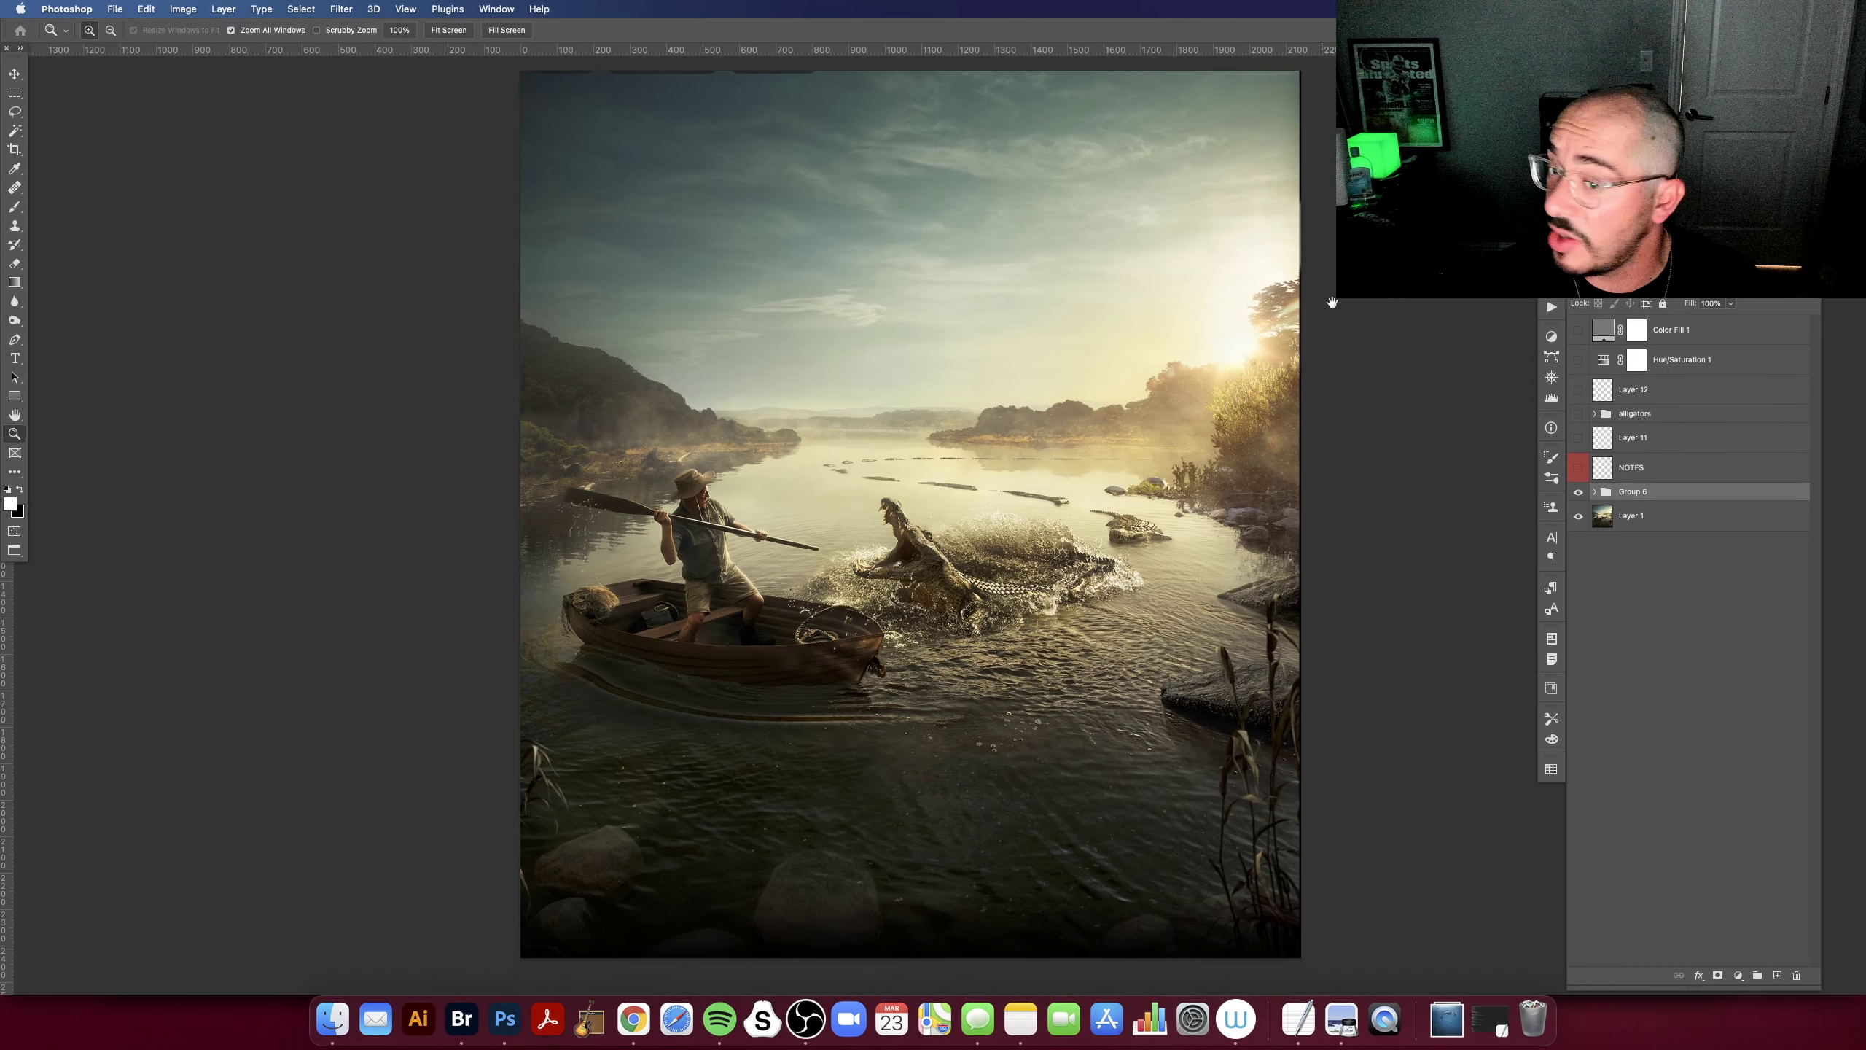
{"action": "scroll", "coordinate": [1315, 294], "scroll_direction": "left", "scroll_amount": 3}
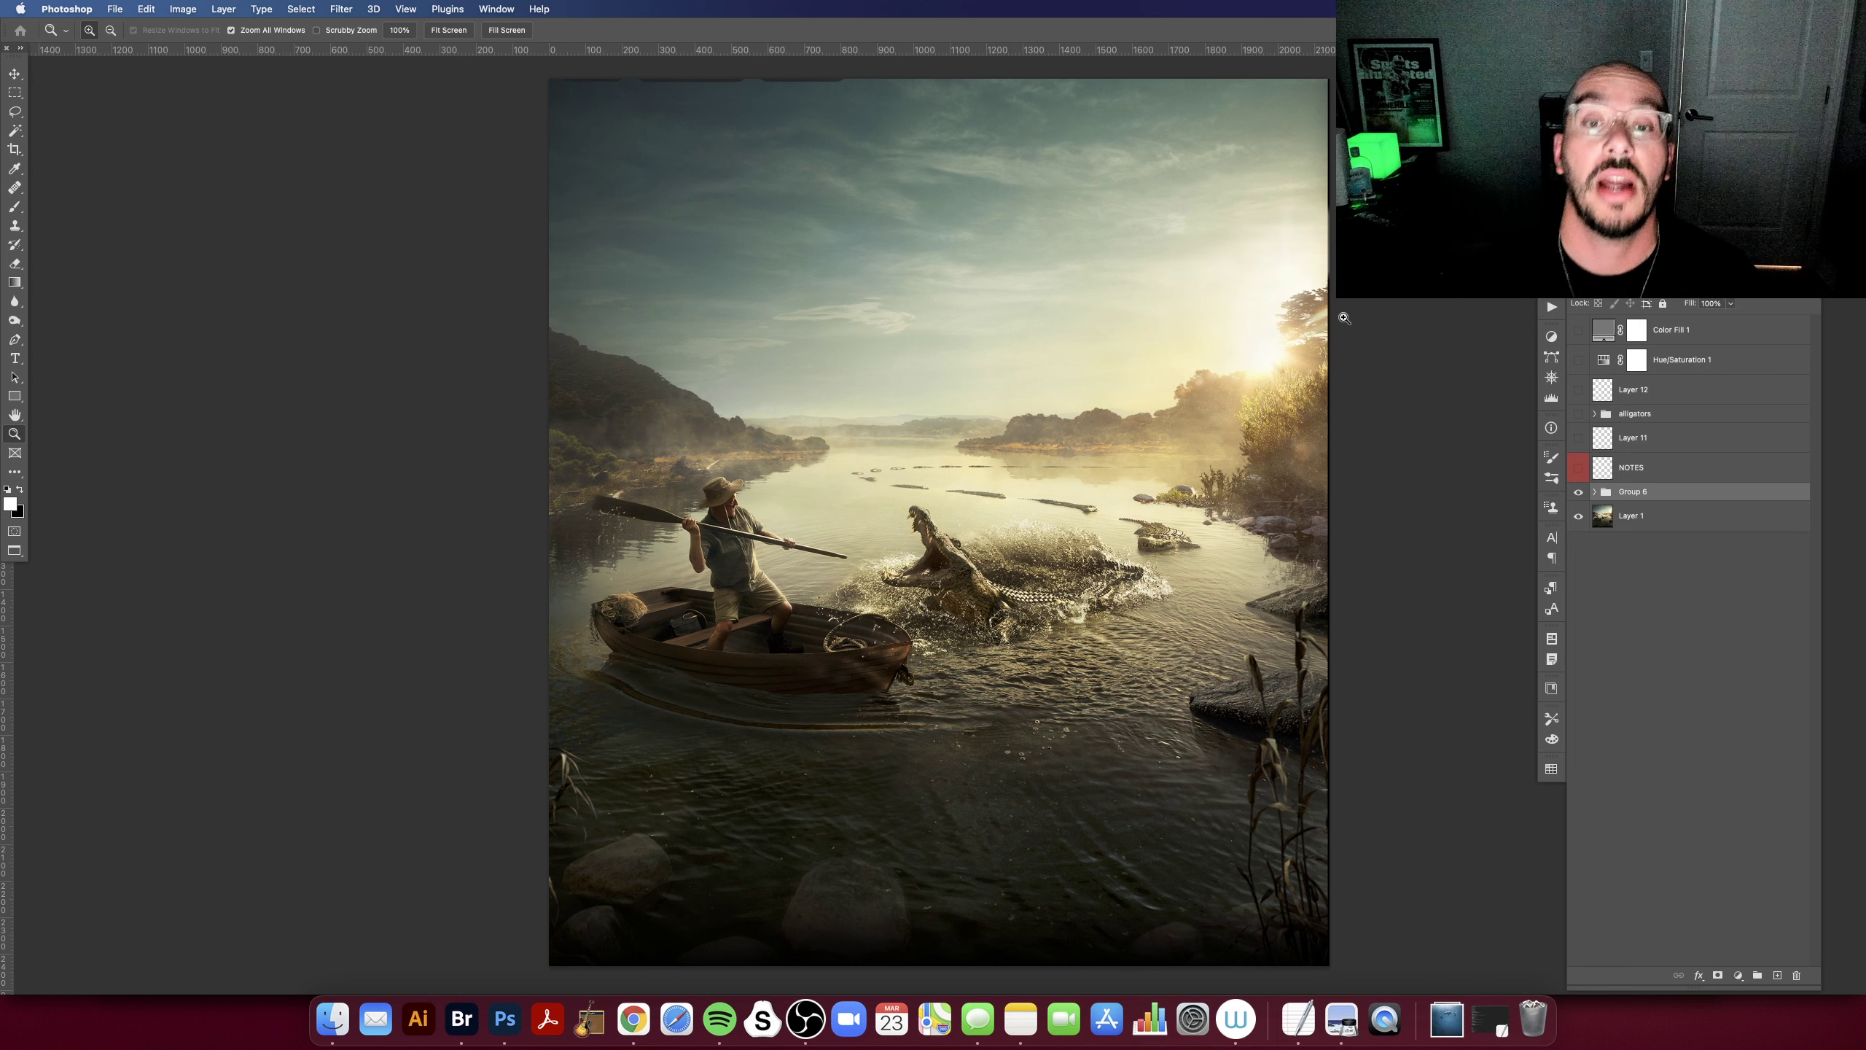
{"action": "scroll", "coordinate": [1342, 306], "scroll_direction": "right", "scroll_amount": 2}
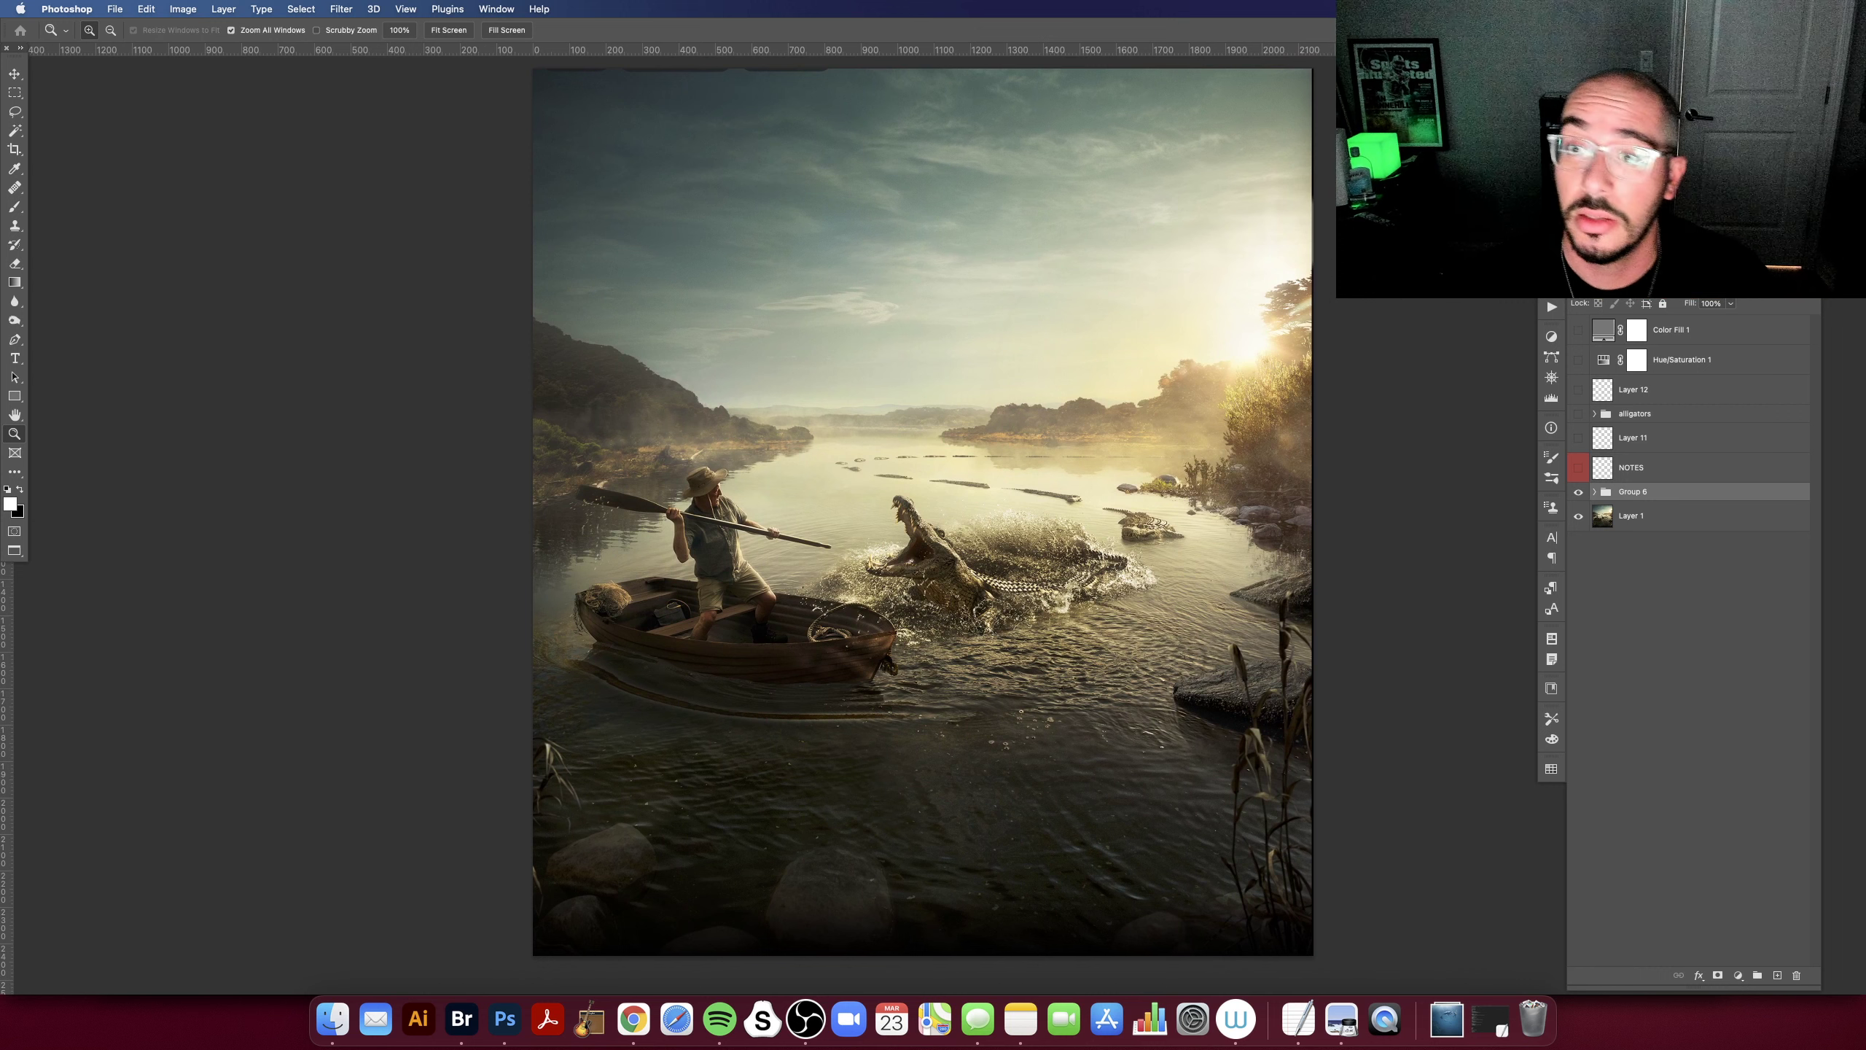
{"action": "scroll", "coordinate": [1306, 195], "scroll_direction": "left", "scroll_amount": 2}
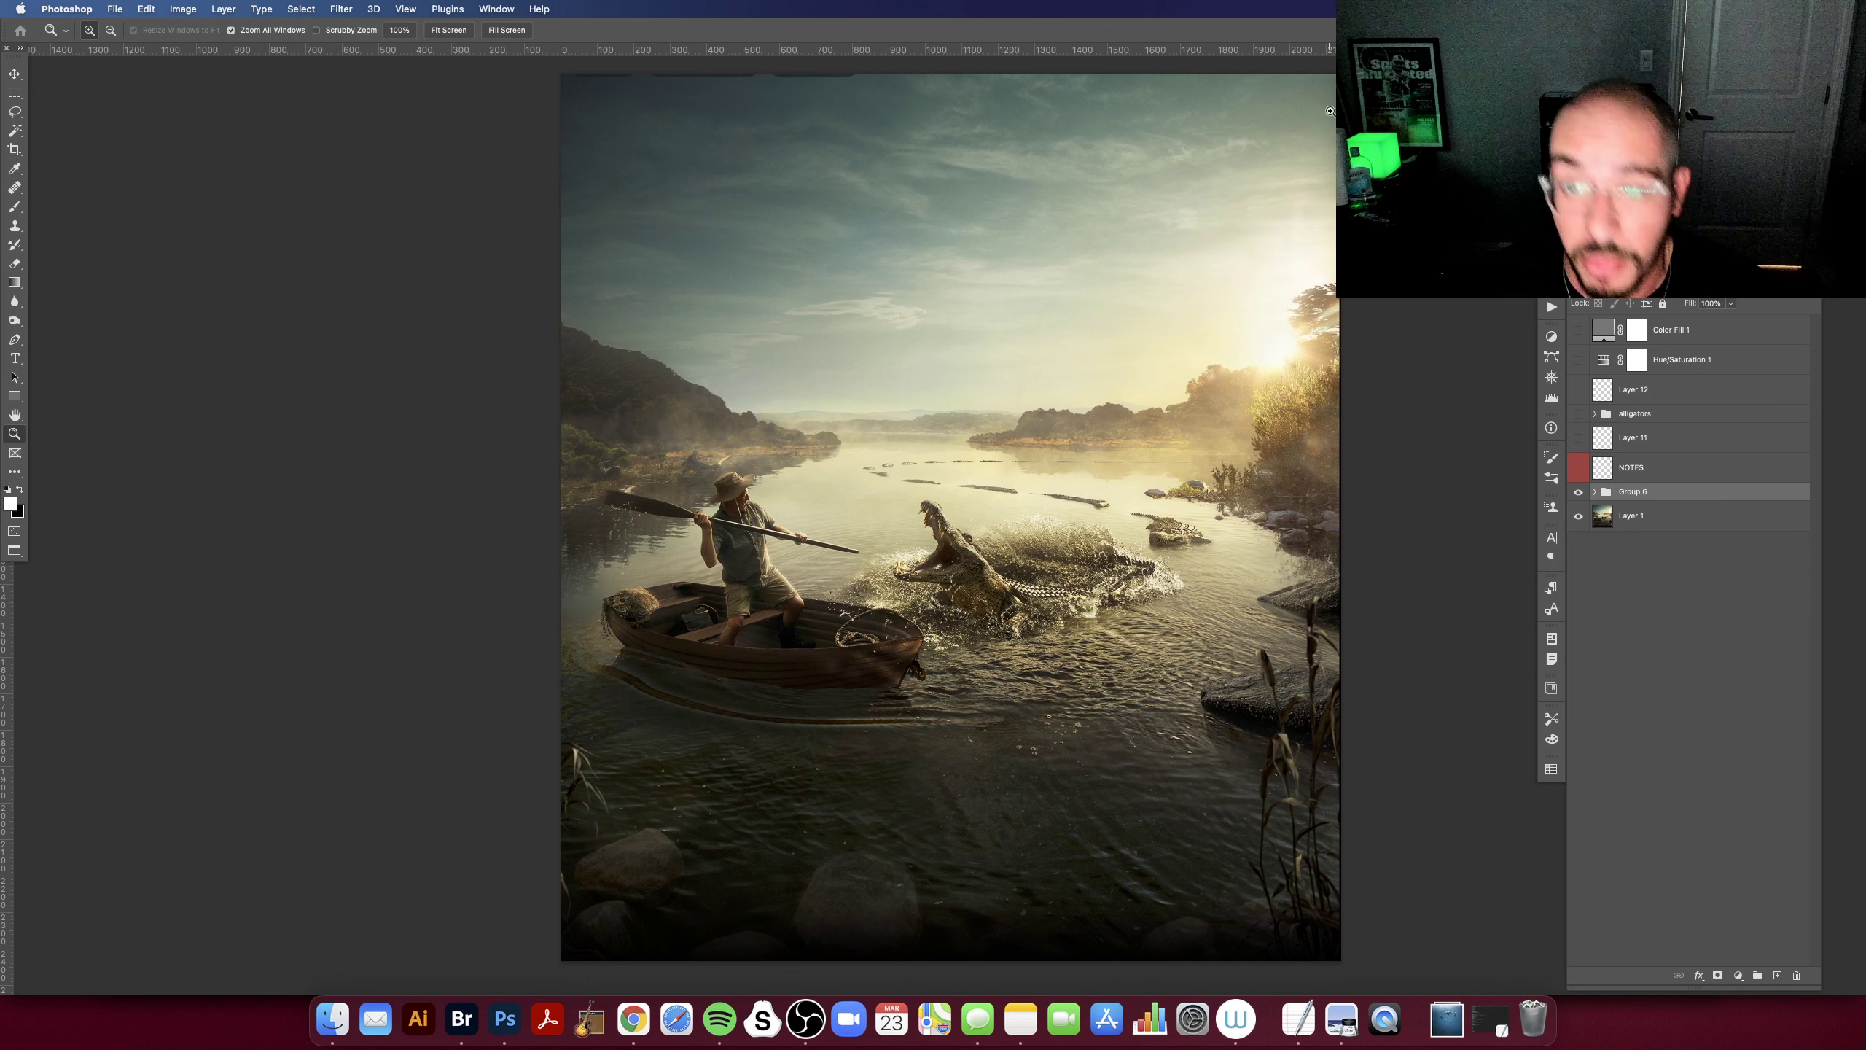
{"action": "left_click_drag", "start_coordinate": [1458, 367], "coordinate": [1419, 371]}
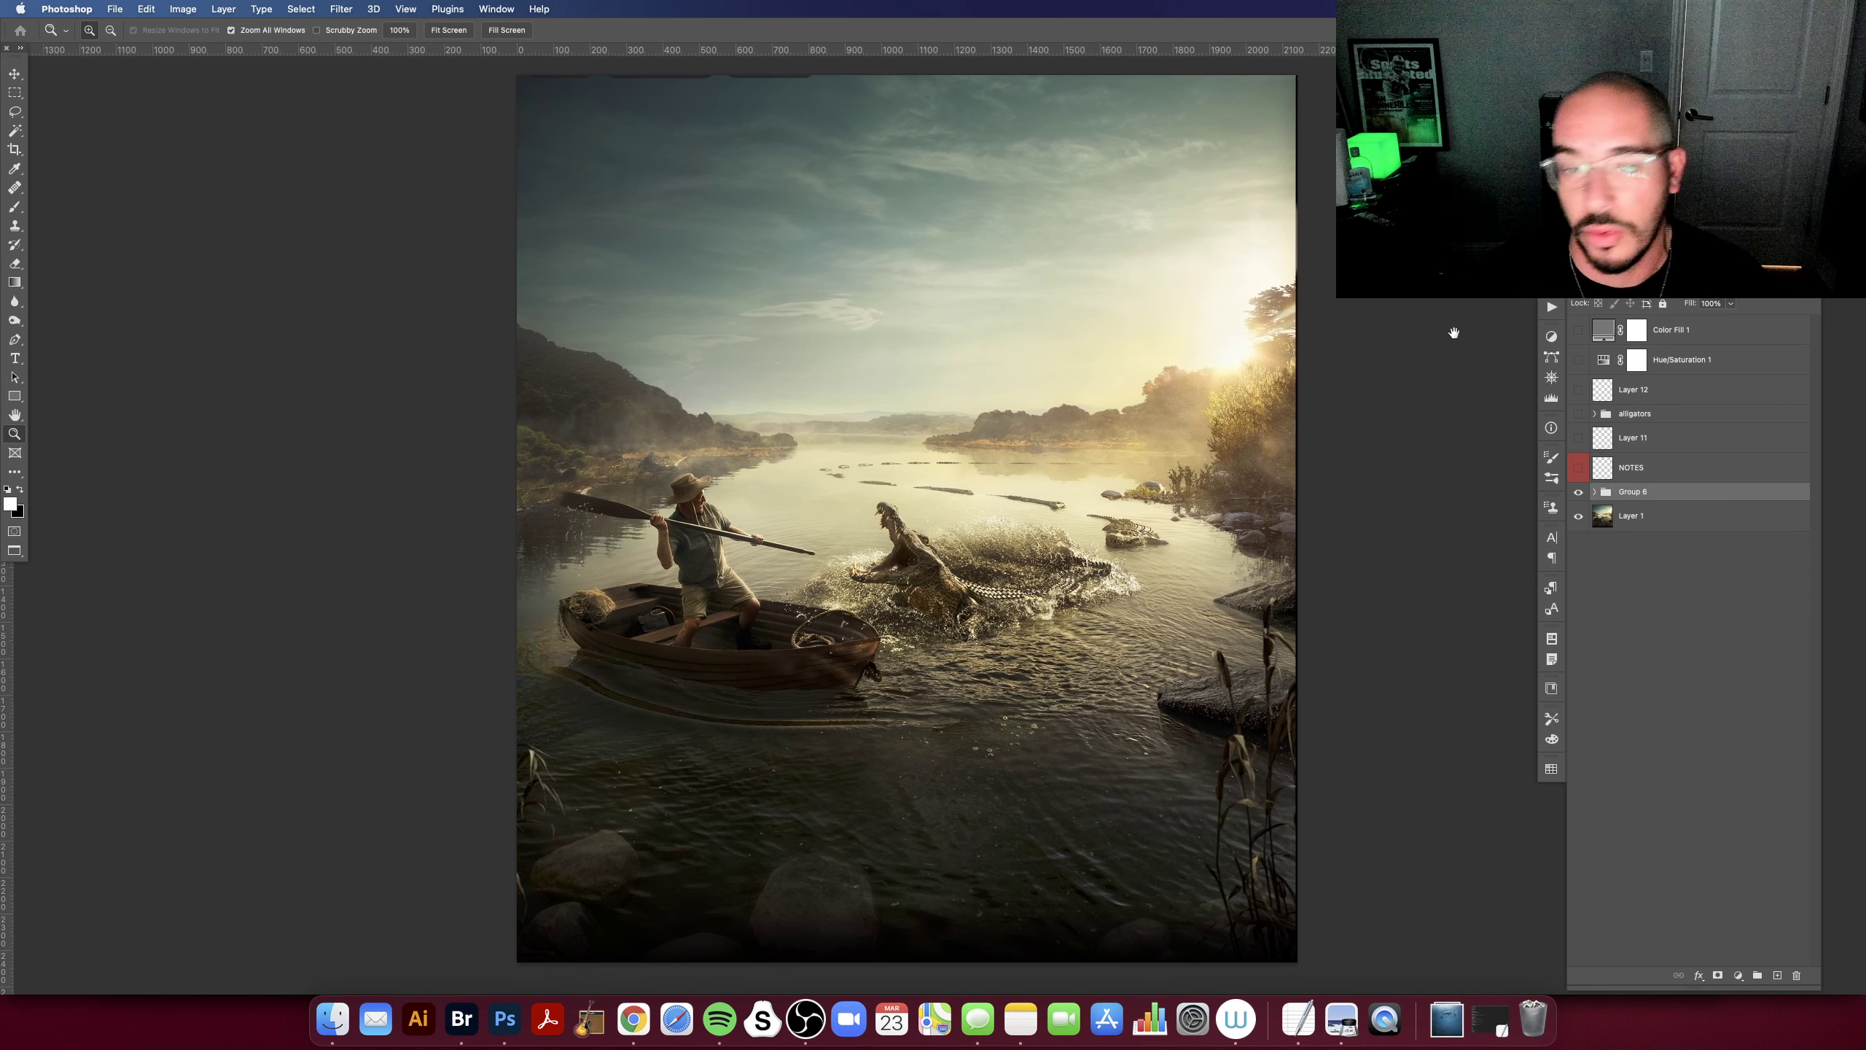